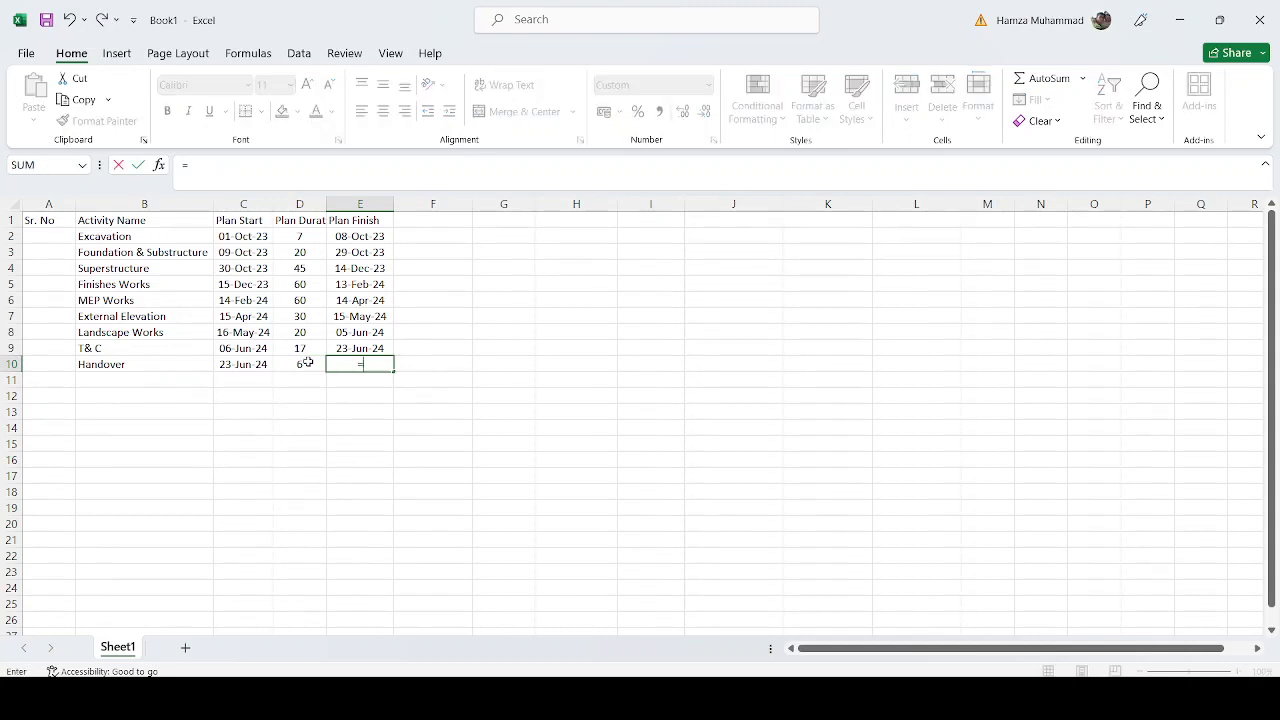
# Step: Calculate the Handover plan finish in E10 as plan start plus plan duration with =C10+D10
pyautogui.press('Left')
pyautogui.press('Left')
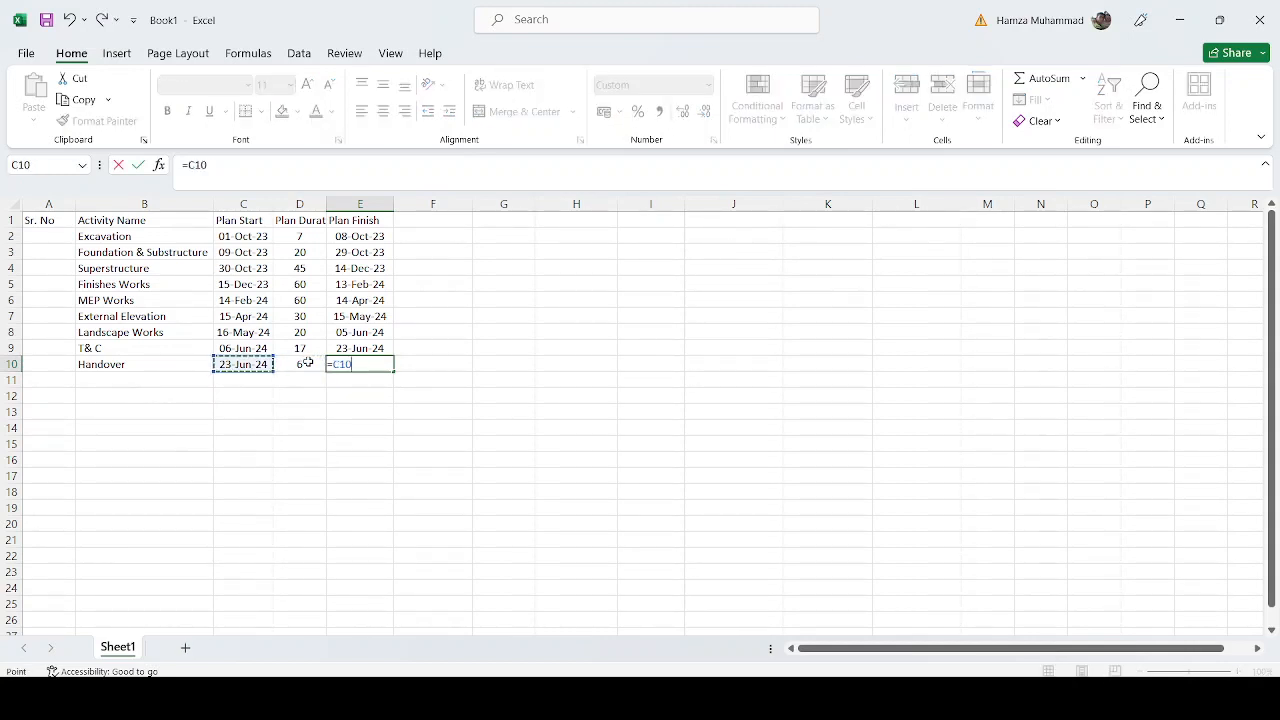
pyautogui.write('+')
pyautogui.click(307, 362)
pyautogui.press('Return')
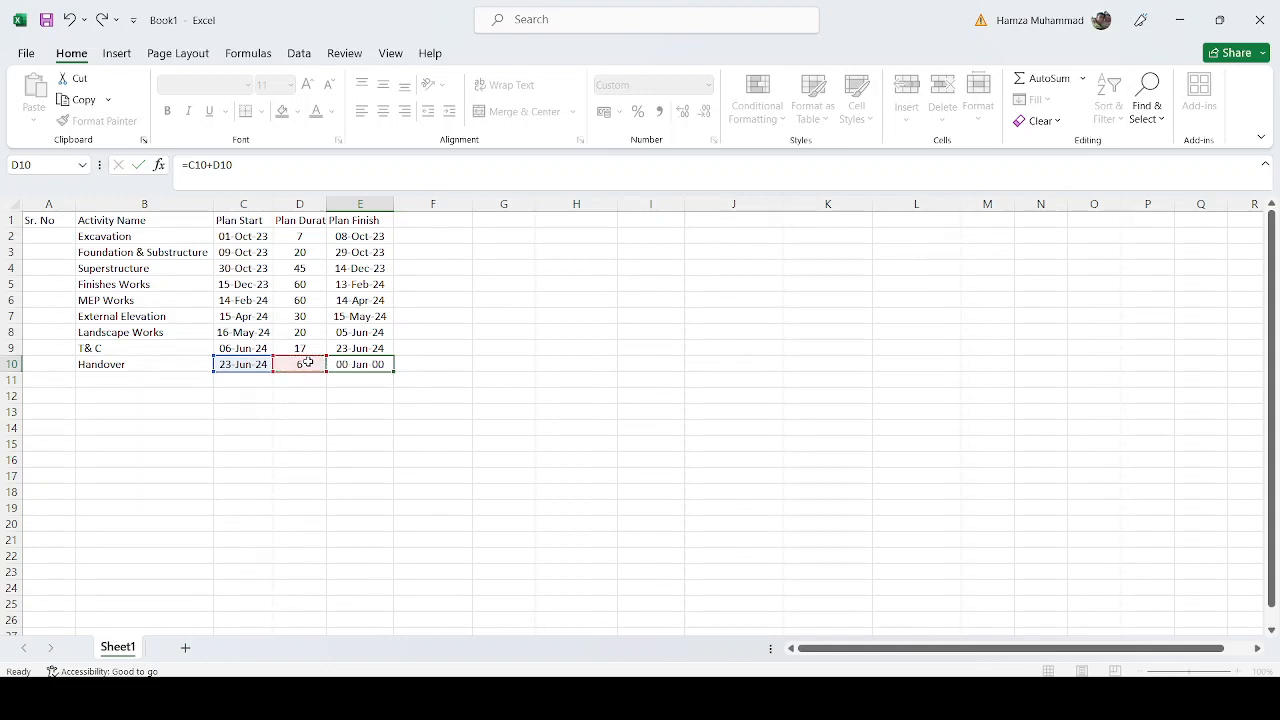
# Step: Set the plan duration of the Handover activity in D10 to 7
pyautogui.click(307, 362)
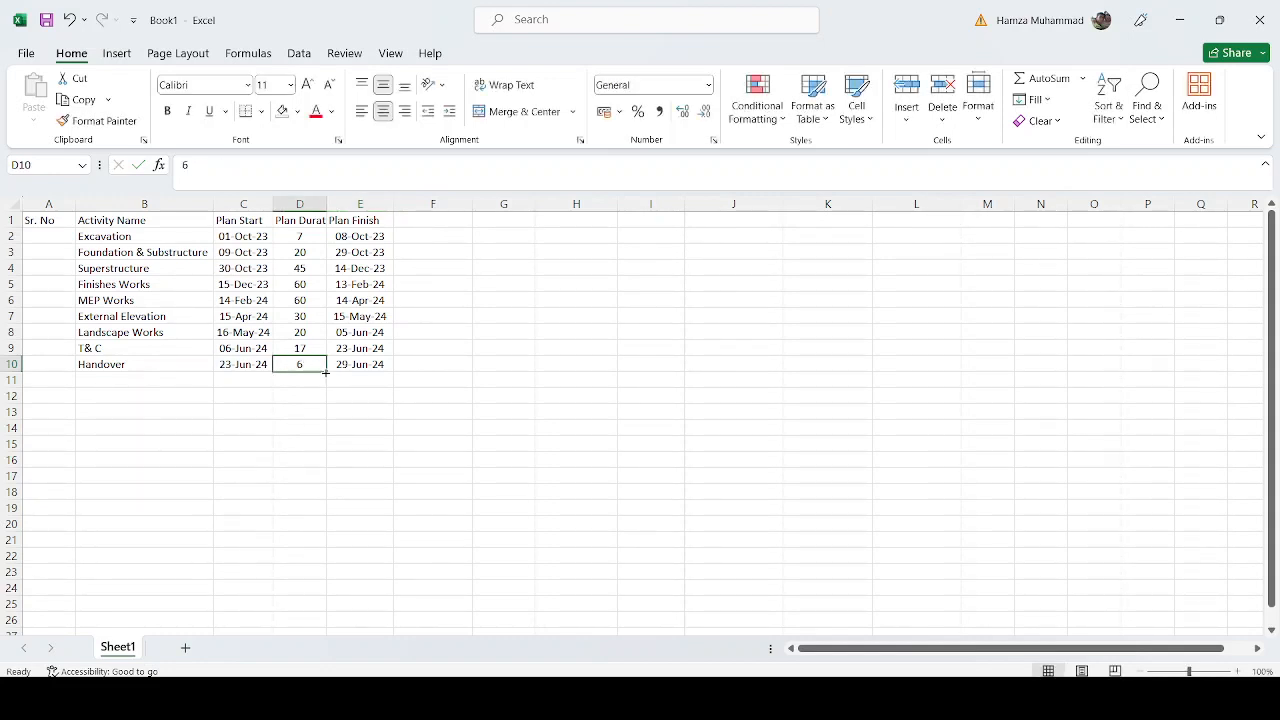
pyautogui.write('7')
pyautogui.hotkey('ctrl', 'Return')
# Step: Number the activities in the Sr. No cells A2:A10 with the formula =ROWS($A$2:A2)
pyautogui.moveTo(63, 240); pyautogui.dragTo(60, 357)
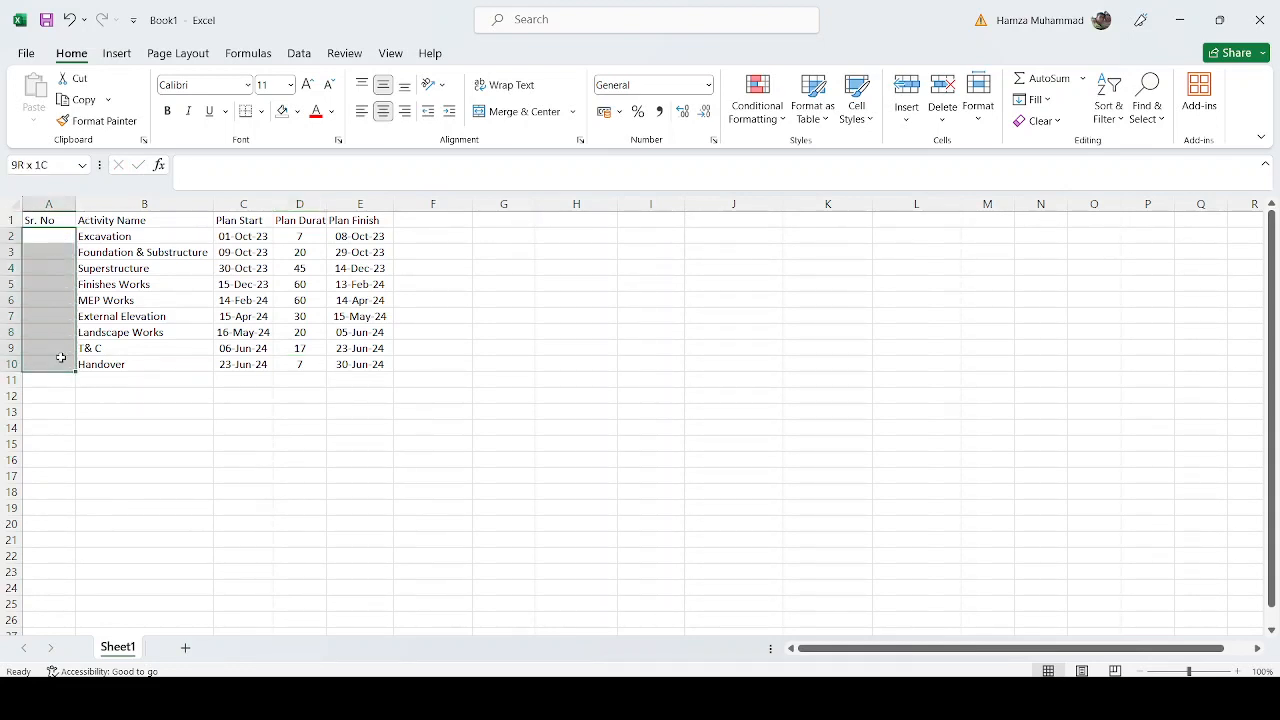
pyautogui.write('=')
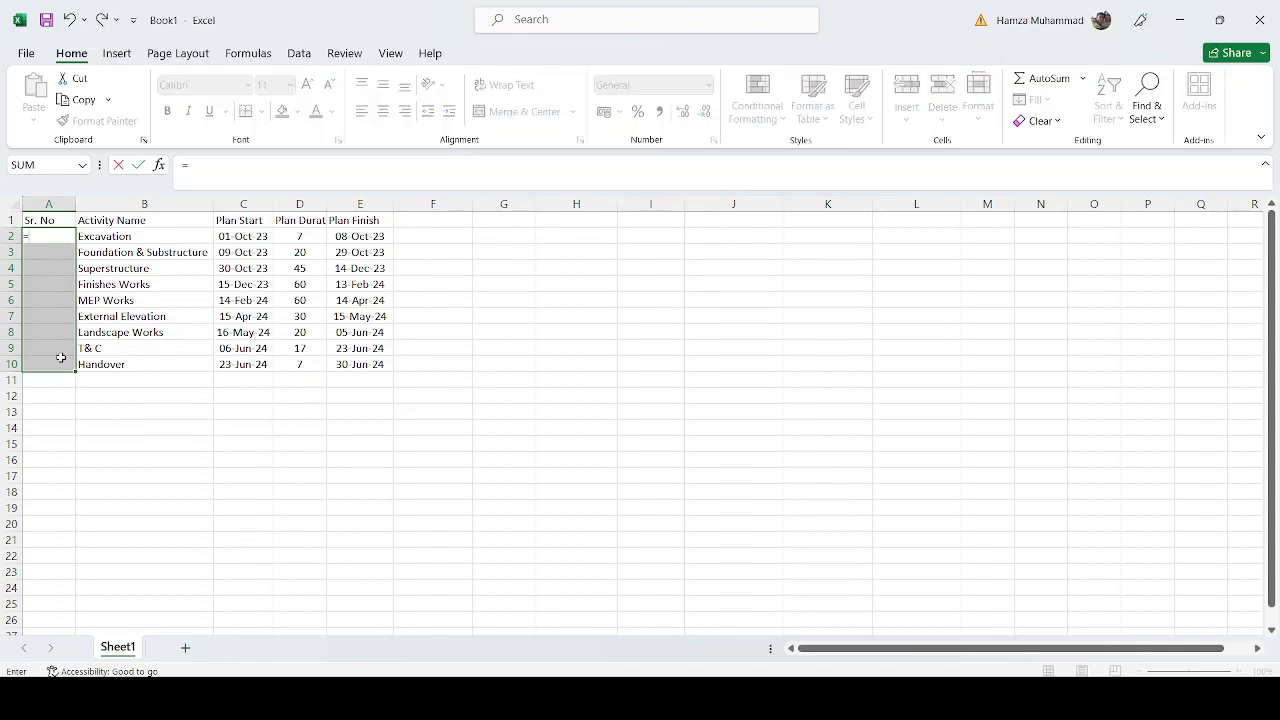
pyautogui.write('rows')
pyautogui.press('Tab')
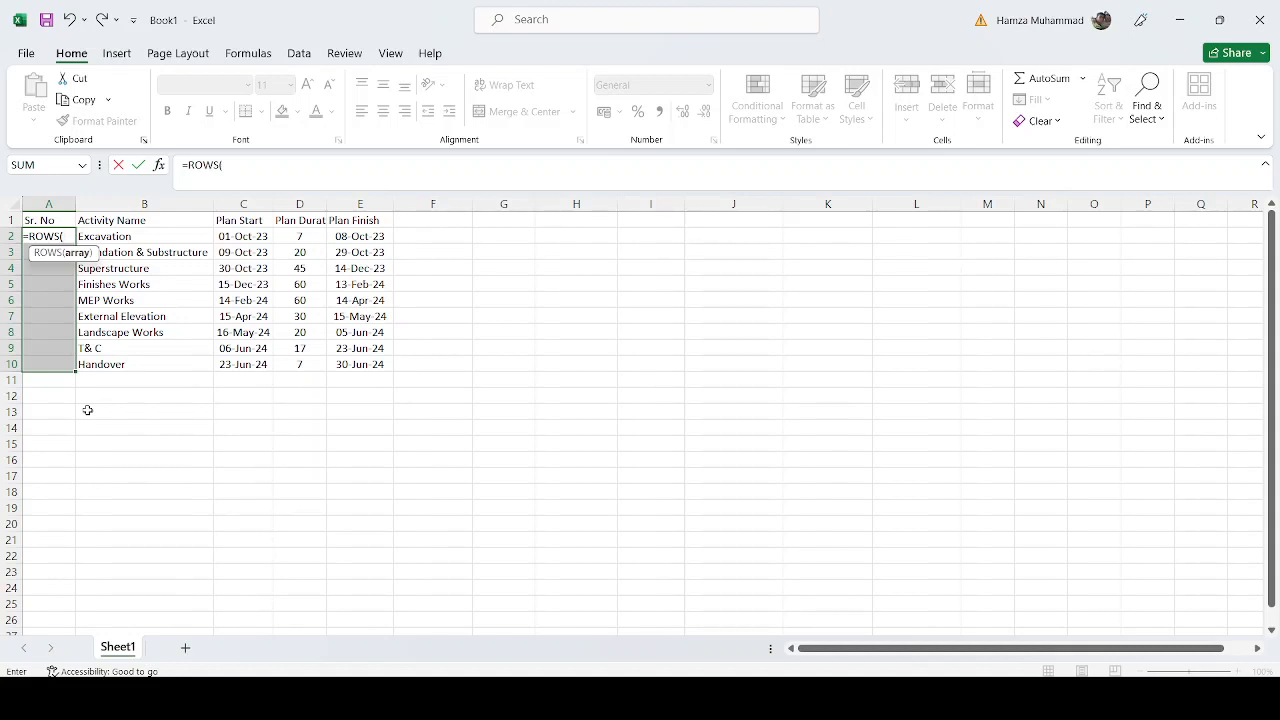
pyautogui.write('a')
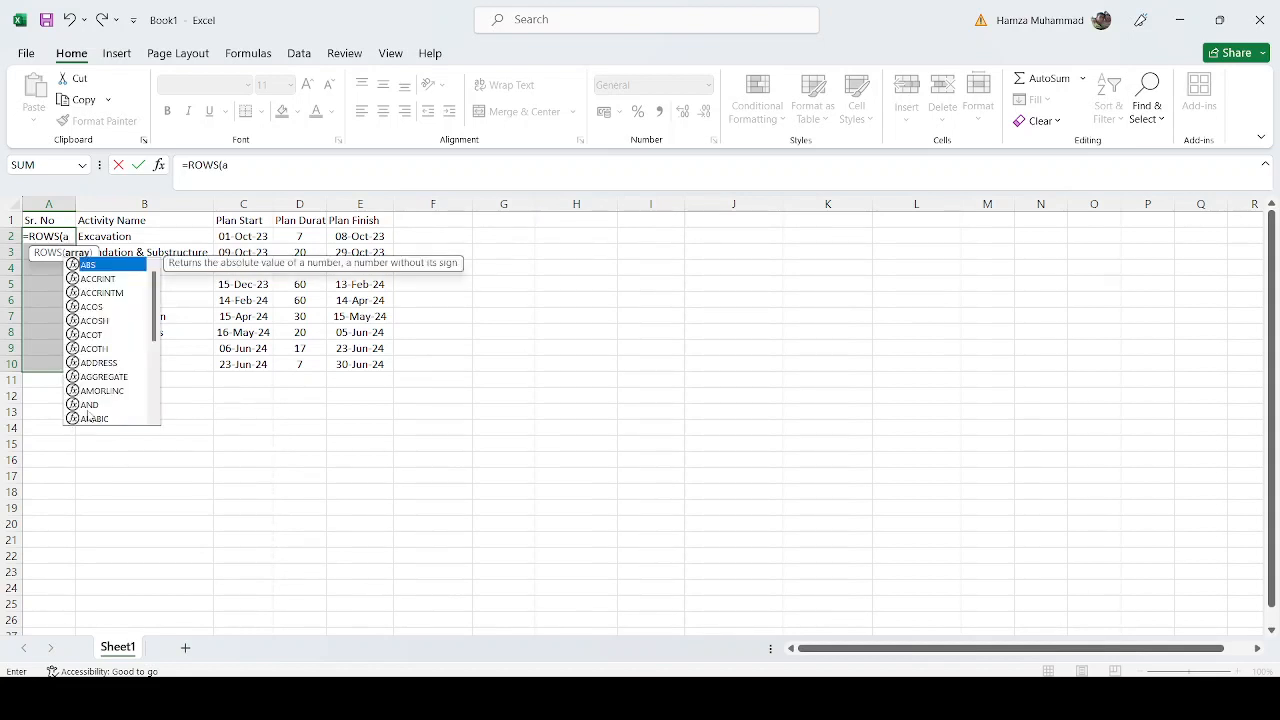
pyautogui.write('2')
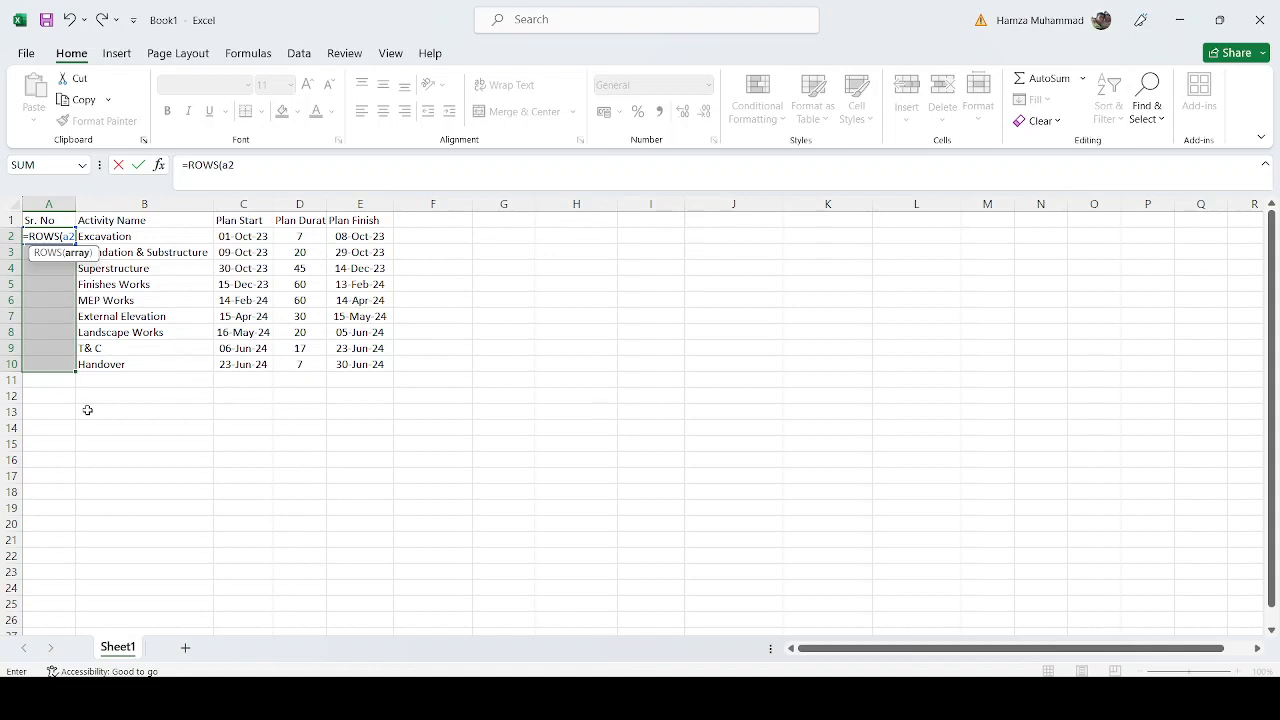
pyautogui.press('F4')
pyautogui.write(':')
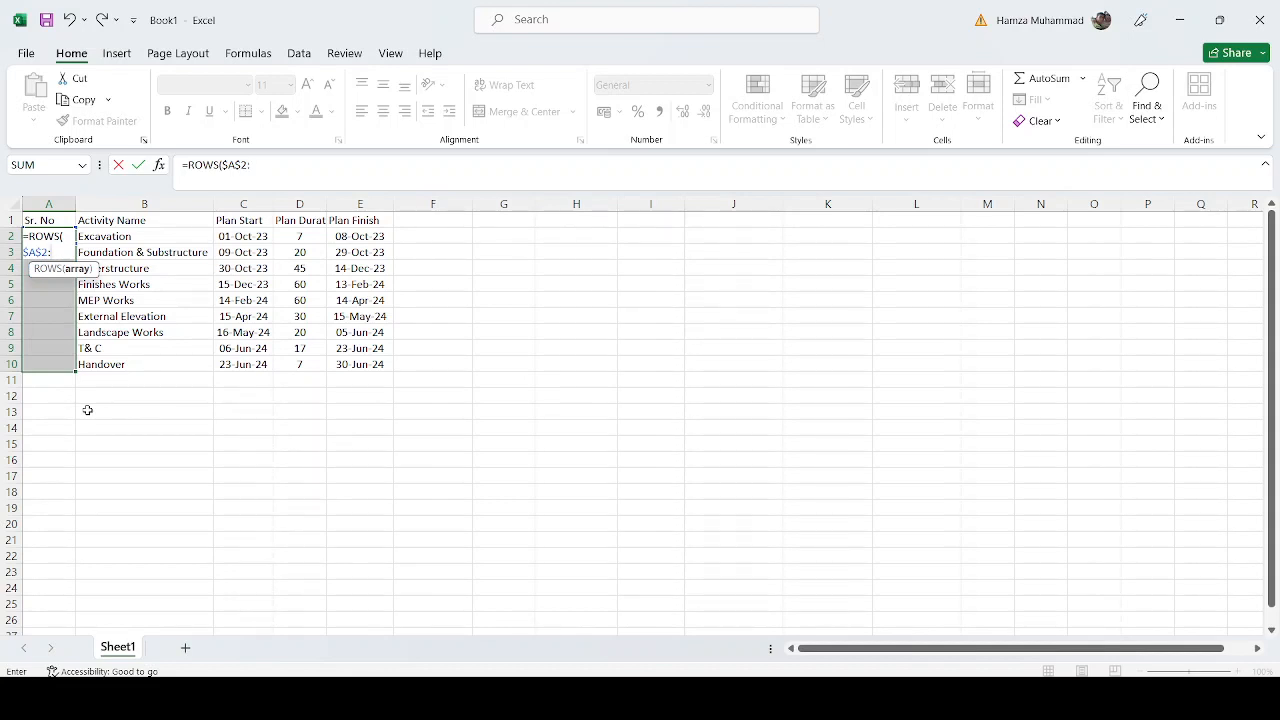
pyautogui.write('a2')
pyautogui.hotkey('ctrl', 'Return')
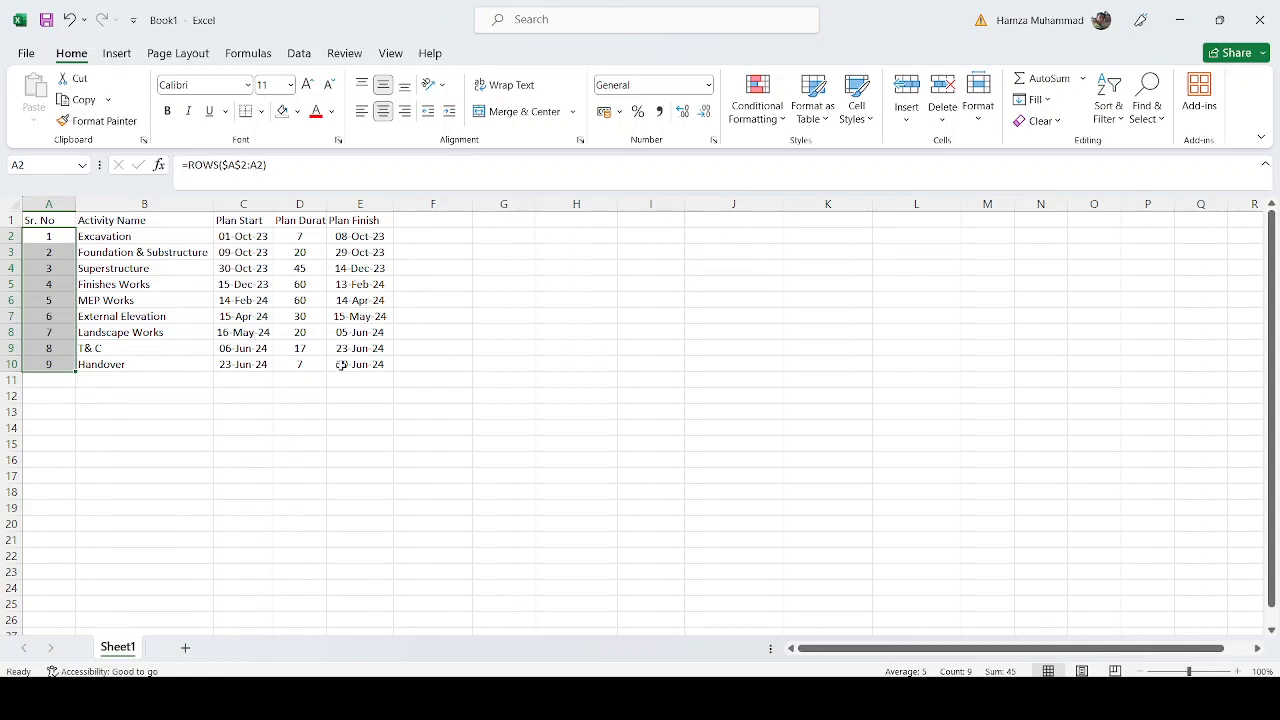
# Step: Add the column headers Actual Start, Actual Duration and Actual Finish in F1:H1
pyautogui.click(432, 217)
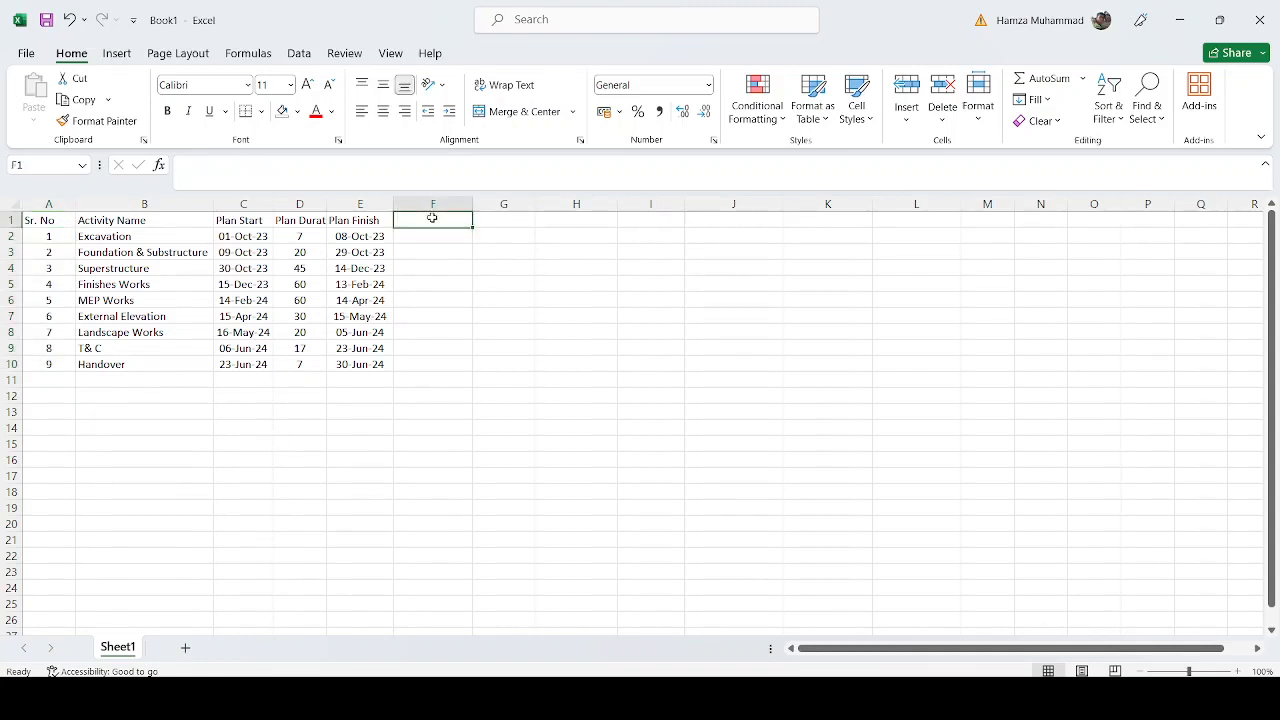
pyautogui.write('Actual ')
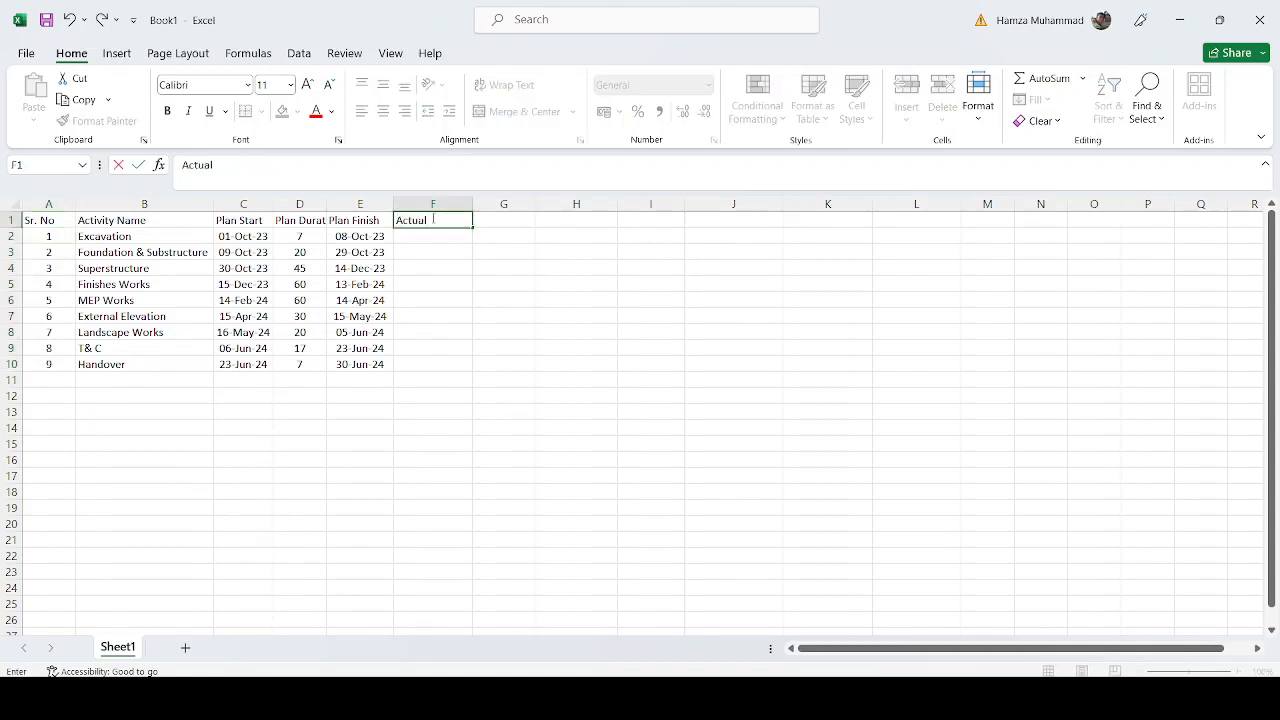
pyautogui.write('Start')
pyautogui.press('Tab')
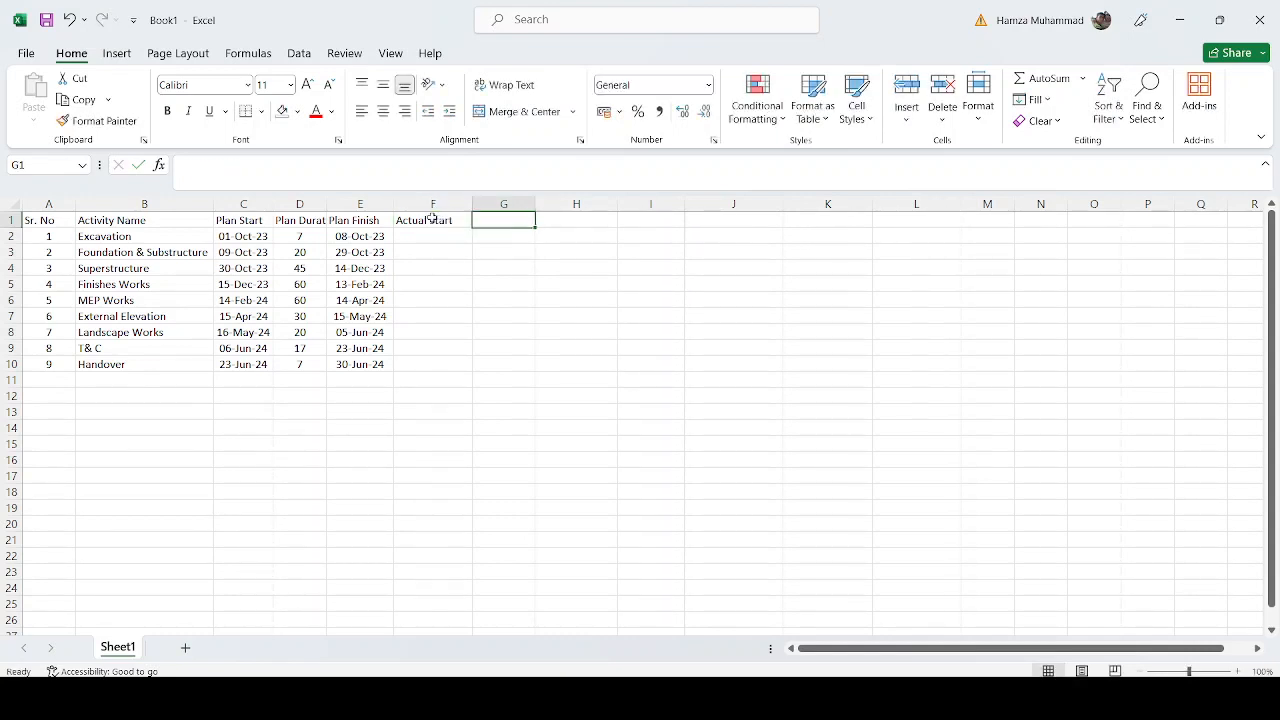
pyautogui.write('Actual')
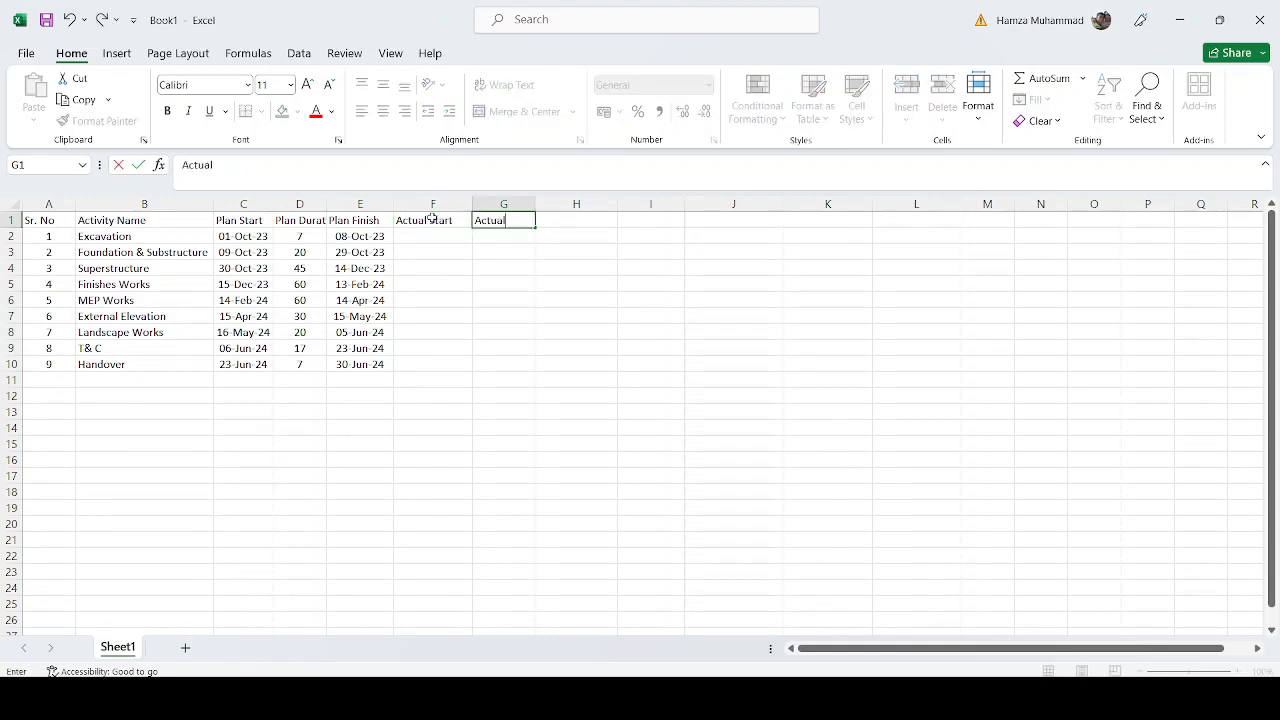
pyautogui.write(' Duration')
pyautogui.press('Tab')
pyautogui.write('Actual Finish')
pyautogui.press('Tab')
# Step: Add the column headers % Complete and Elapsed Duration in I1:J1
pyautogui.write('% Complete')
pyautogui.press('Tab')
pyautogui.write('El')
pyautogui.write('aps')
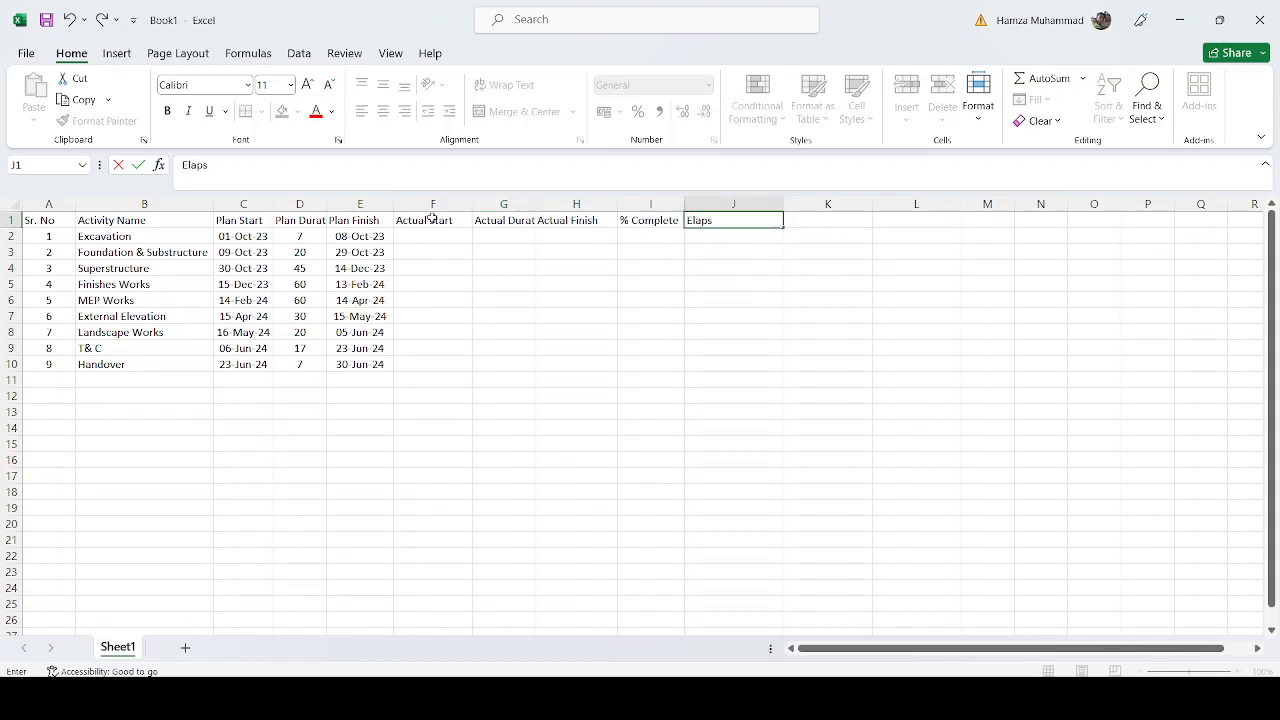
pyautogui.write('ed Duration')
pyautogui.click(432, 218)
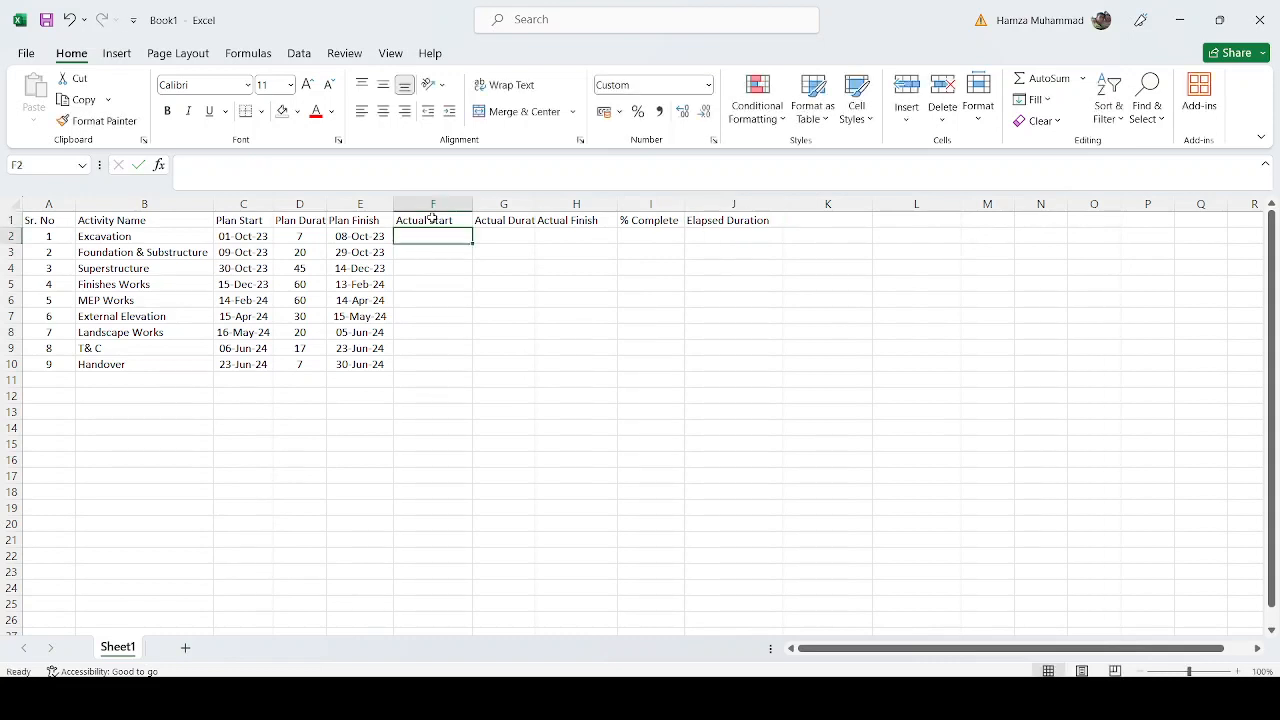
# Step: Insert a new column before Actual Start and give it the header Plan Milestone
pyautogui.click(433, 204)
pyautogui.rightClick(447, 203)
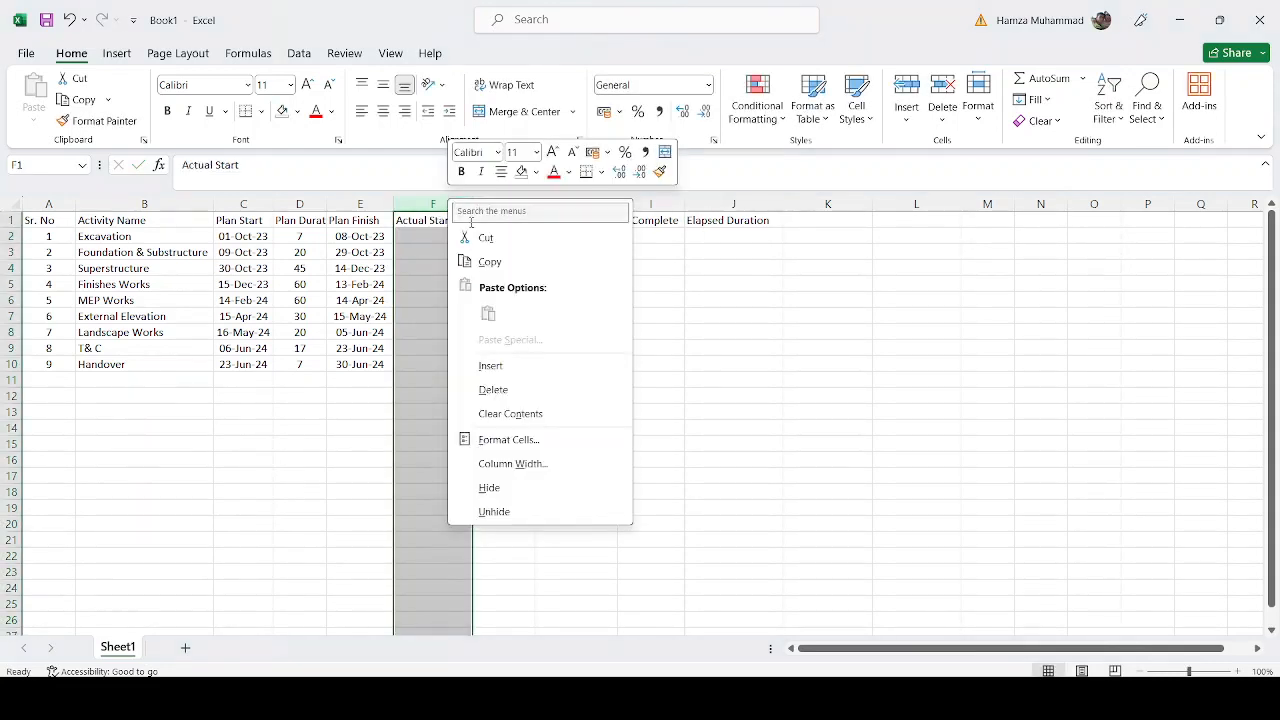
pyautogui.click(487, 365)
pyautogui.click(435, 219)
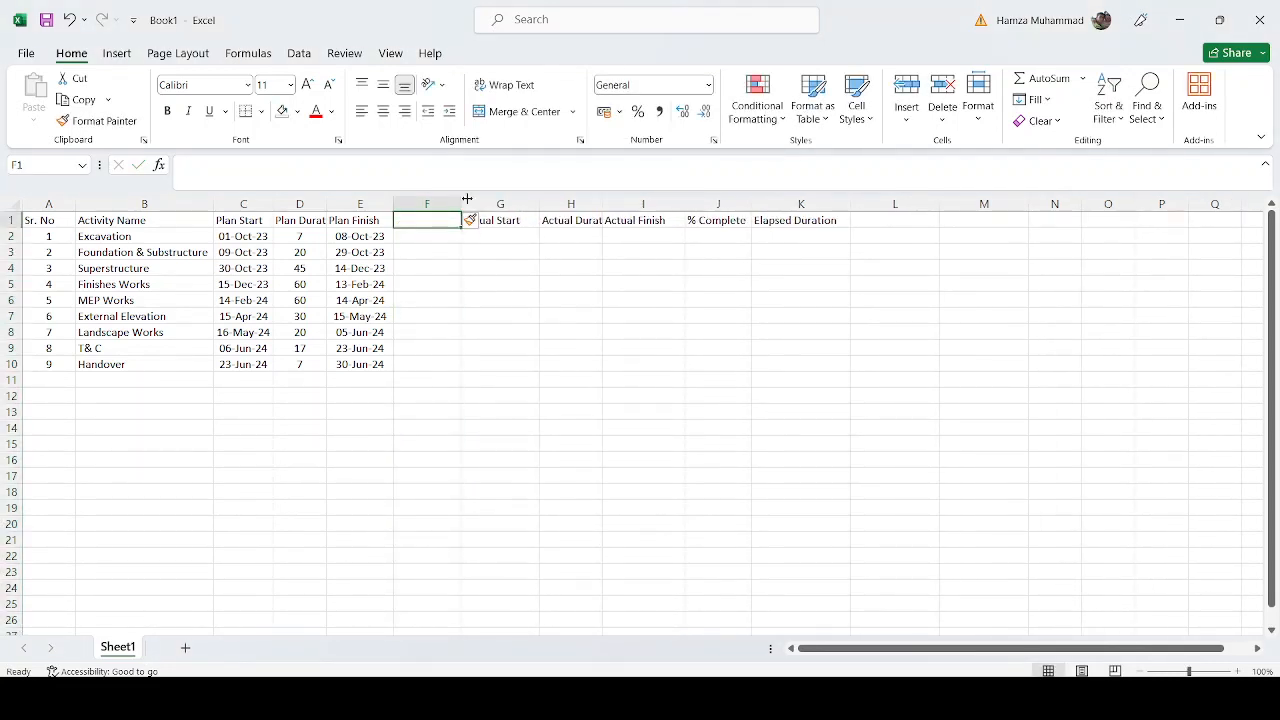
pyautogui.write('Plan Milestone')
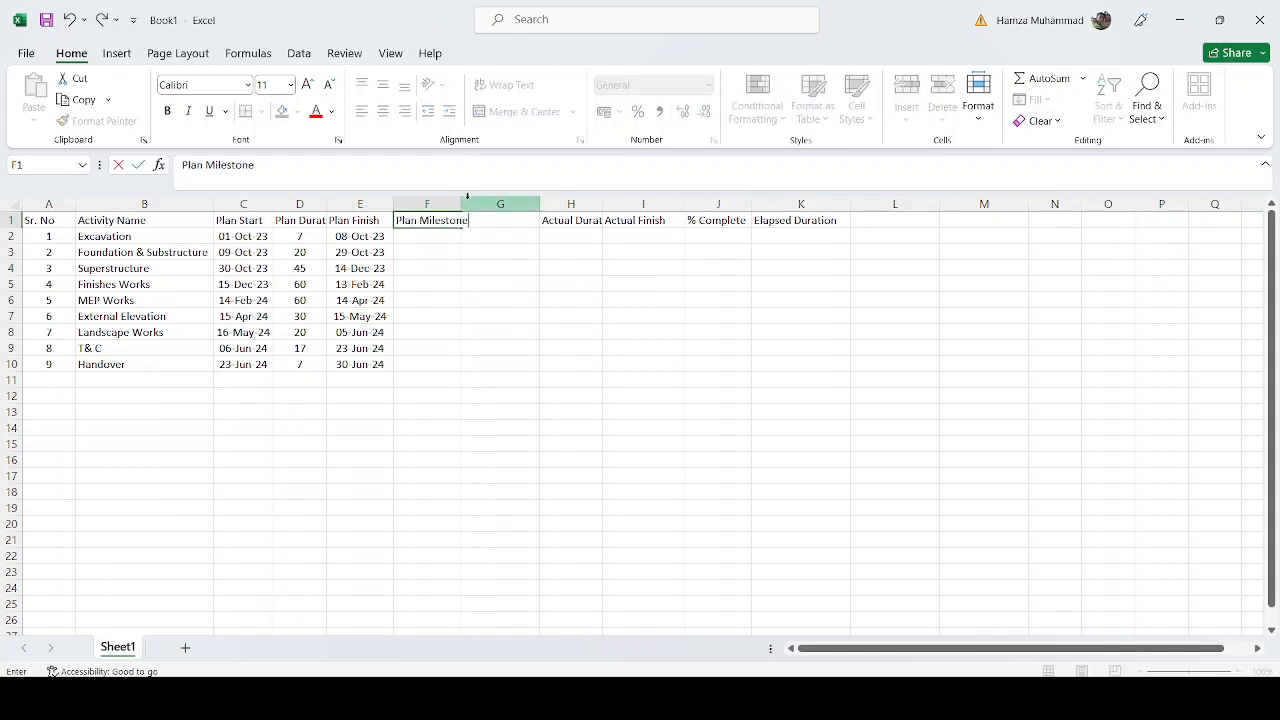
pyautogui.press('Return')
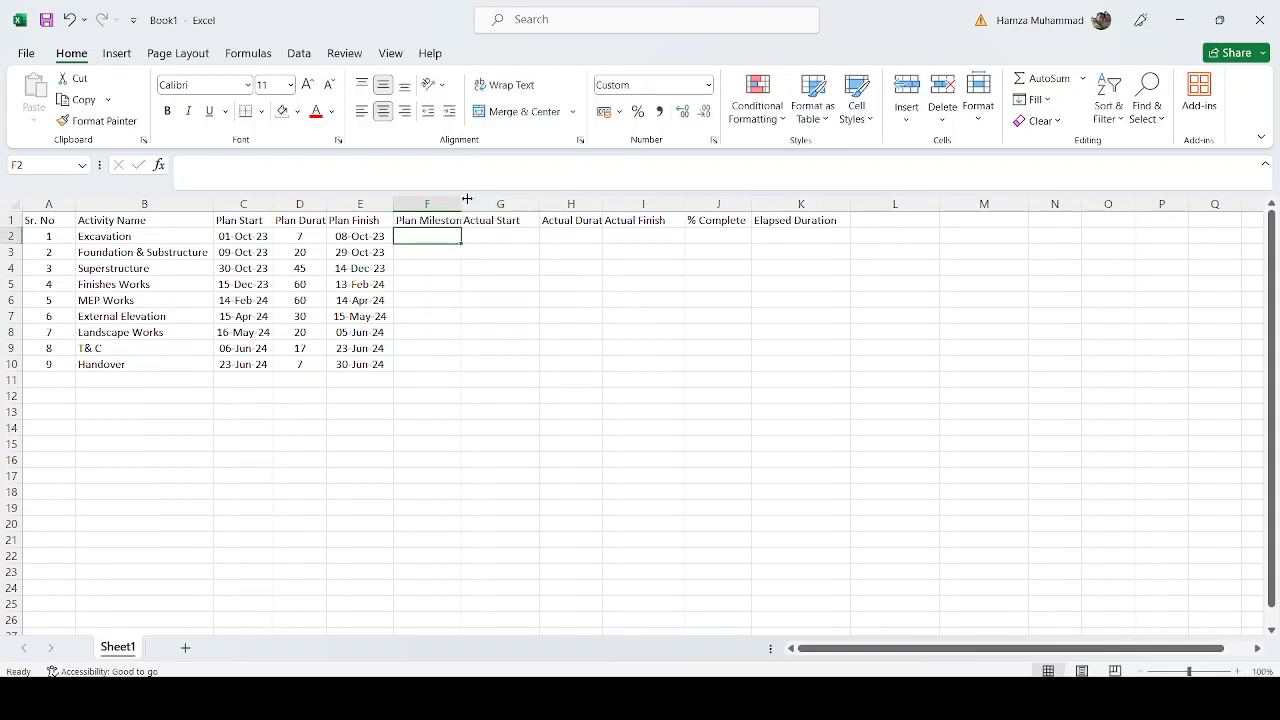
# Step: Link the Excavation milestone F2 to its plan start (=C2) and the Superstructure milestone F4 to its plan finish (=E4)
pyautogui.write('=')
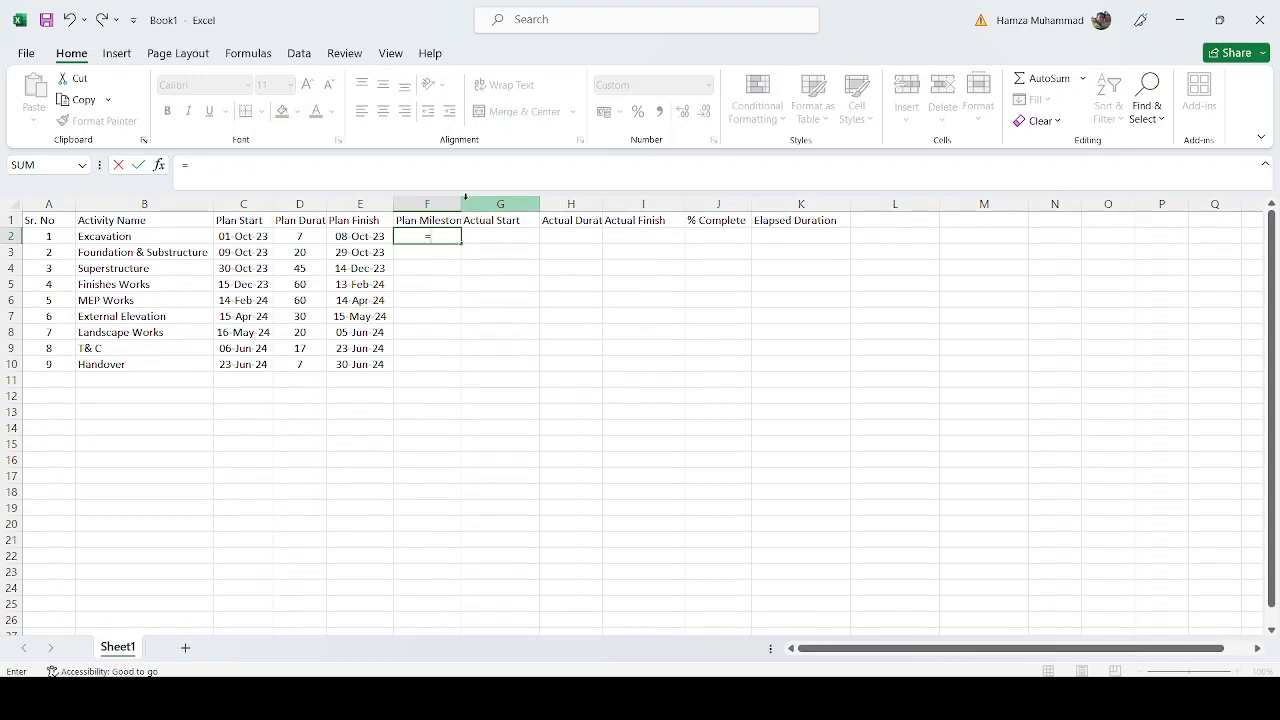
pyautogui.click(256, 236)
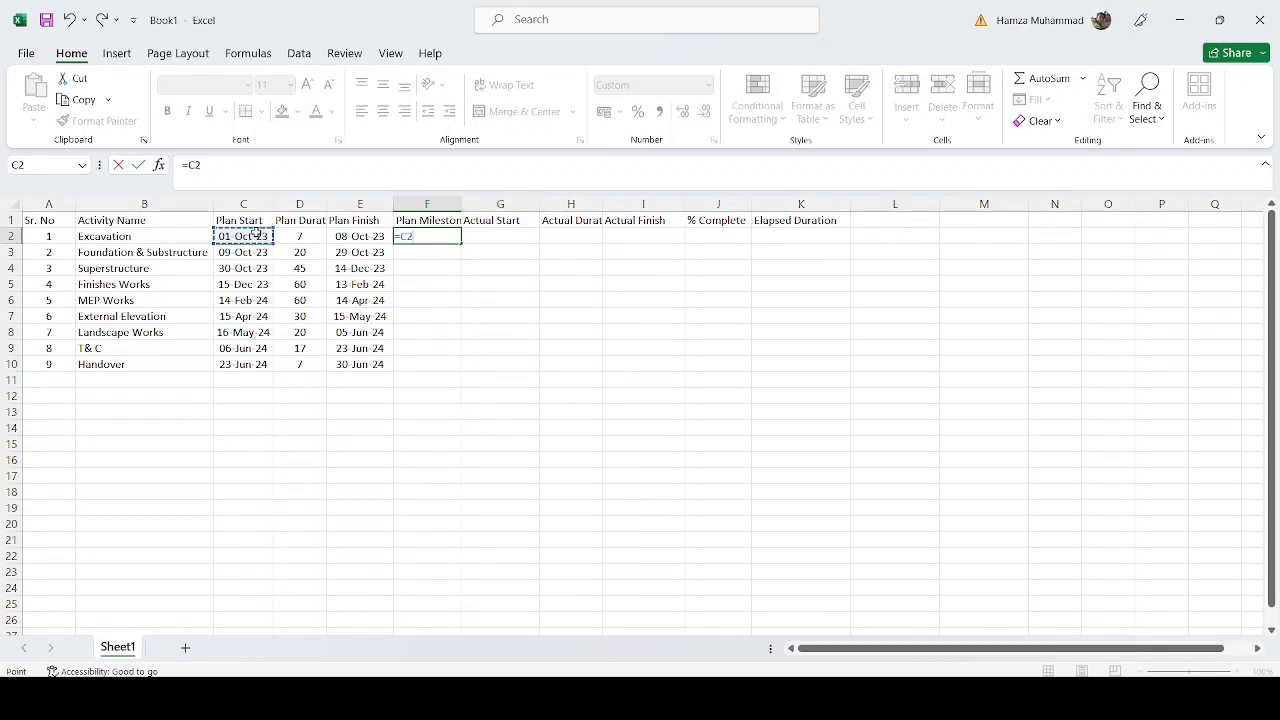
pyautogui.press('Return')
pyautogui.press('Return')
pyautogui.write('=')
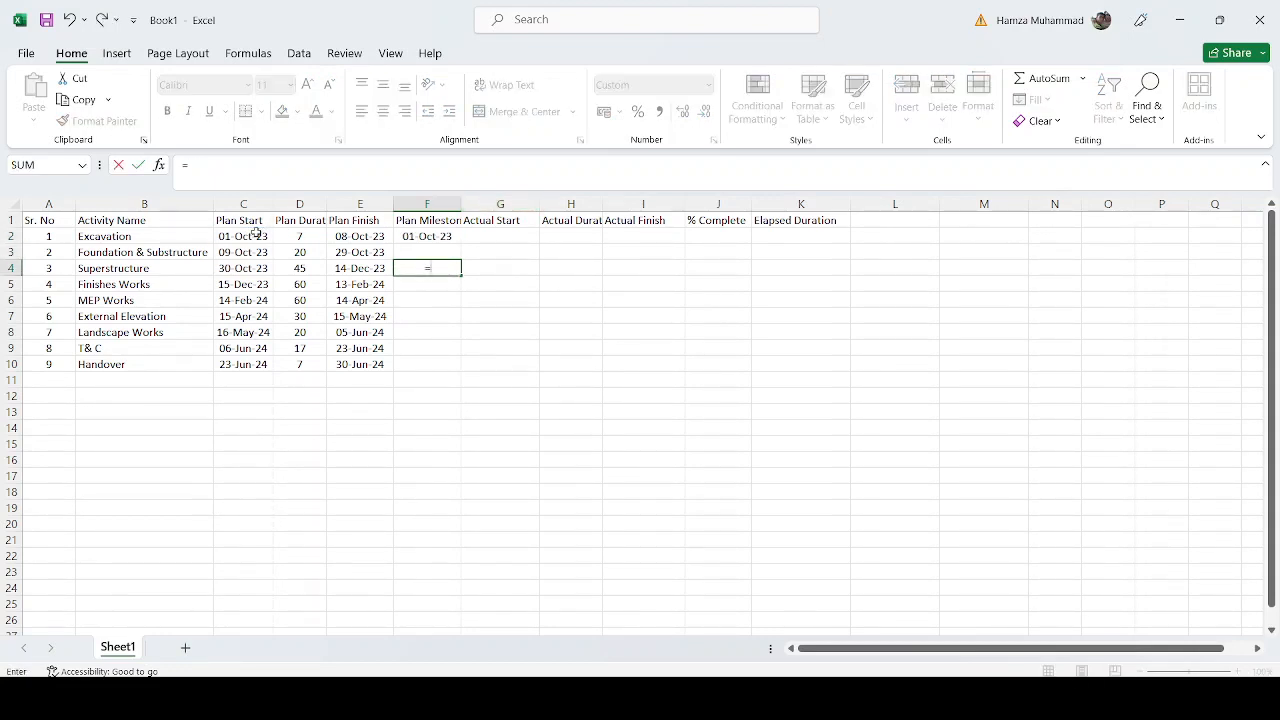
pyautogui.click(346, 266)
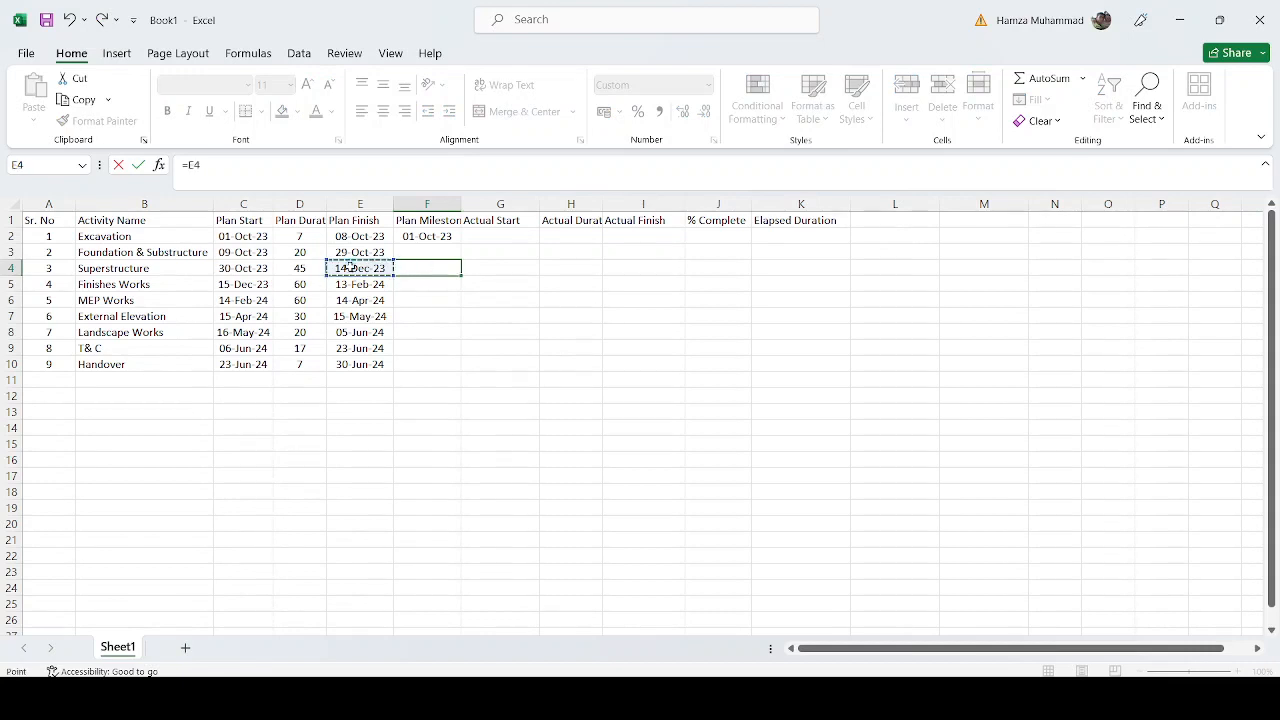
pyautogui.press('Return')
# Step: Link the External Elevation milestone F7 and the Handover milestone F10 to their plan finish dates with =E7 and =E10
pyautogui.press('Return')
pyautogui.press('Return')
pyautogui.write('=')
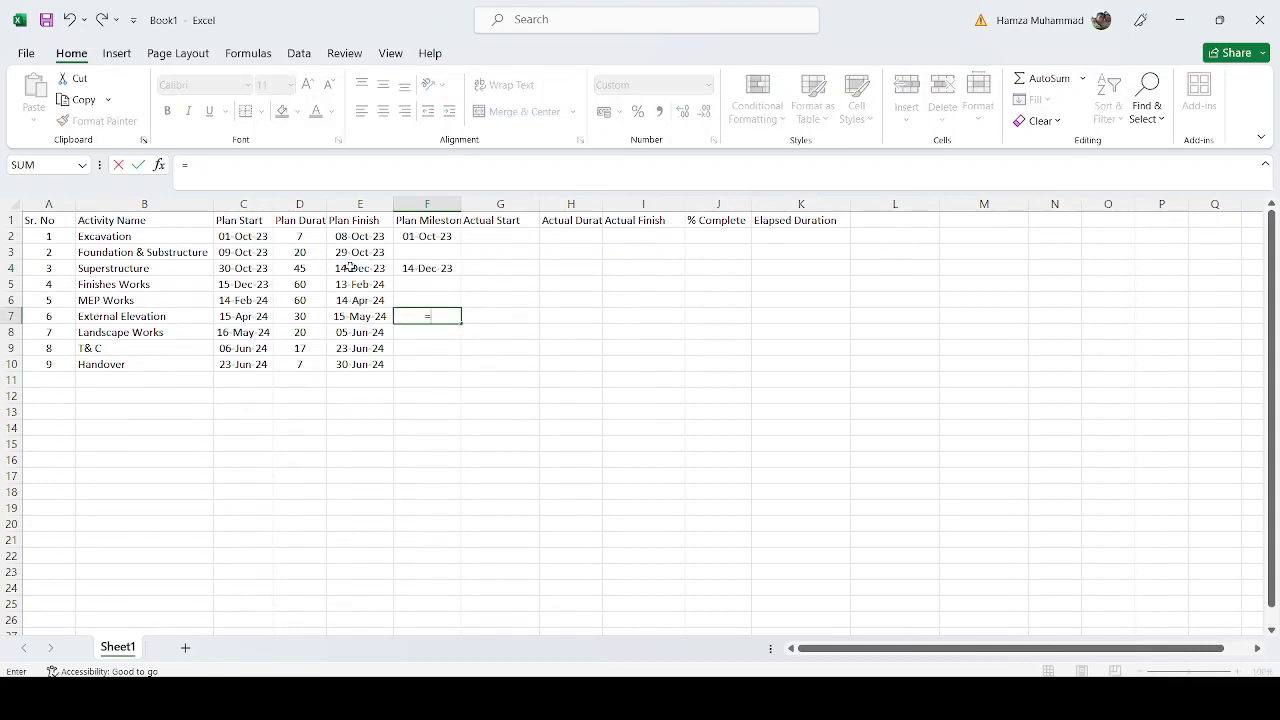
pyautogui.click(362, 318)
pyautogui.press('Return')
pyautogui.press('Return')
pyautogui.press('Return')
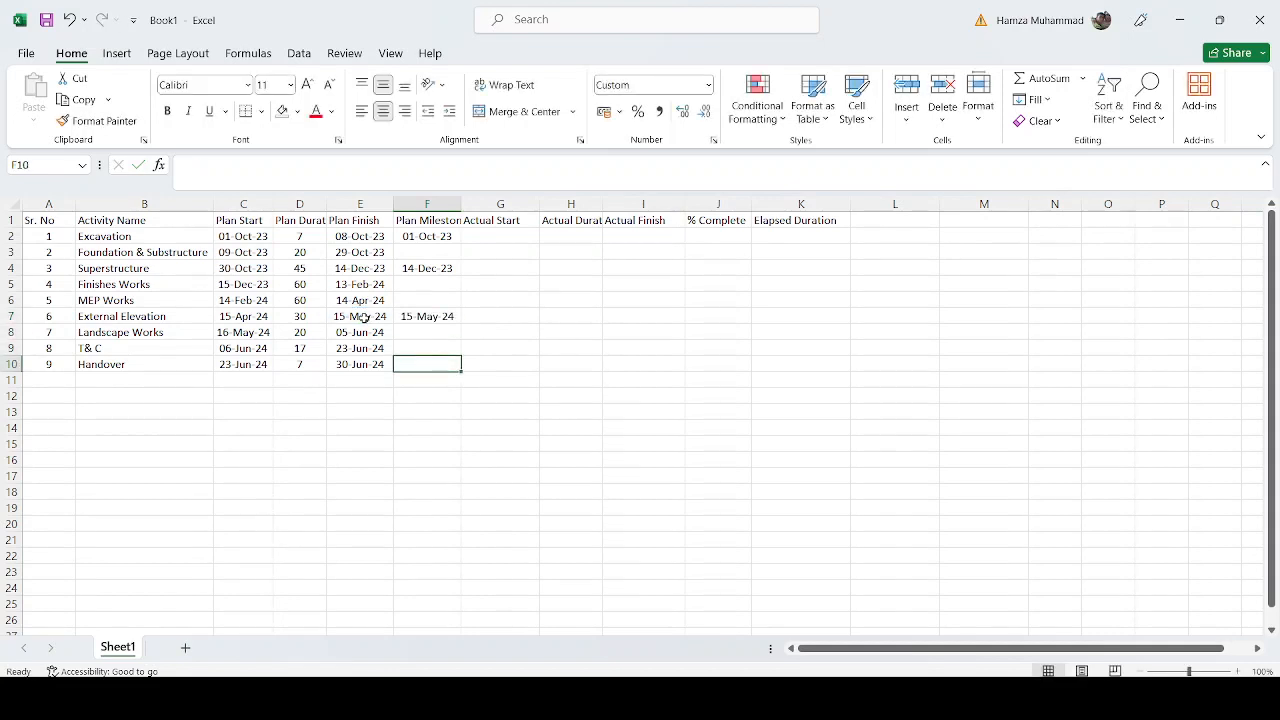
pyautogui.write('=')
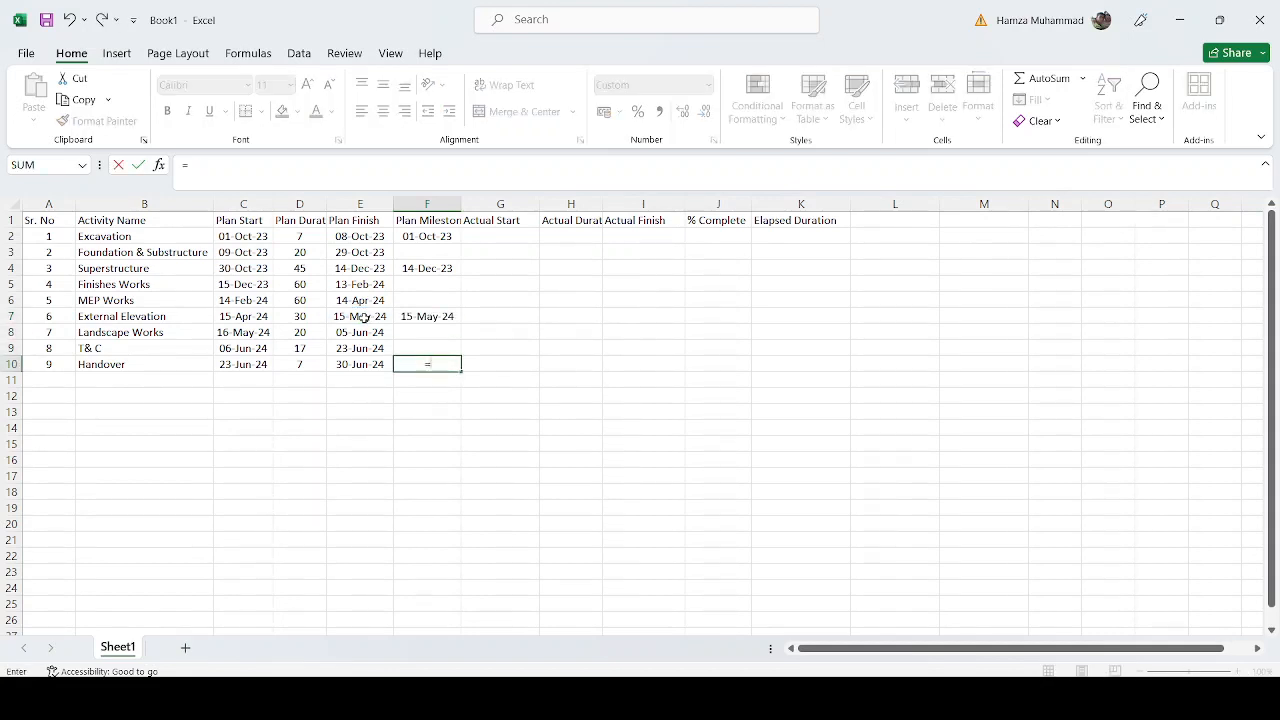
pyautogui.press('Left')
pyautogui.hotkey('ctrl', 'Return')
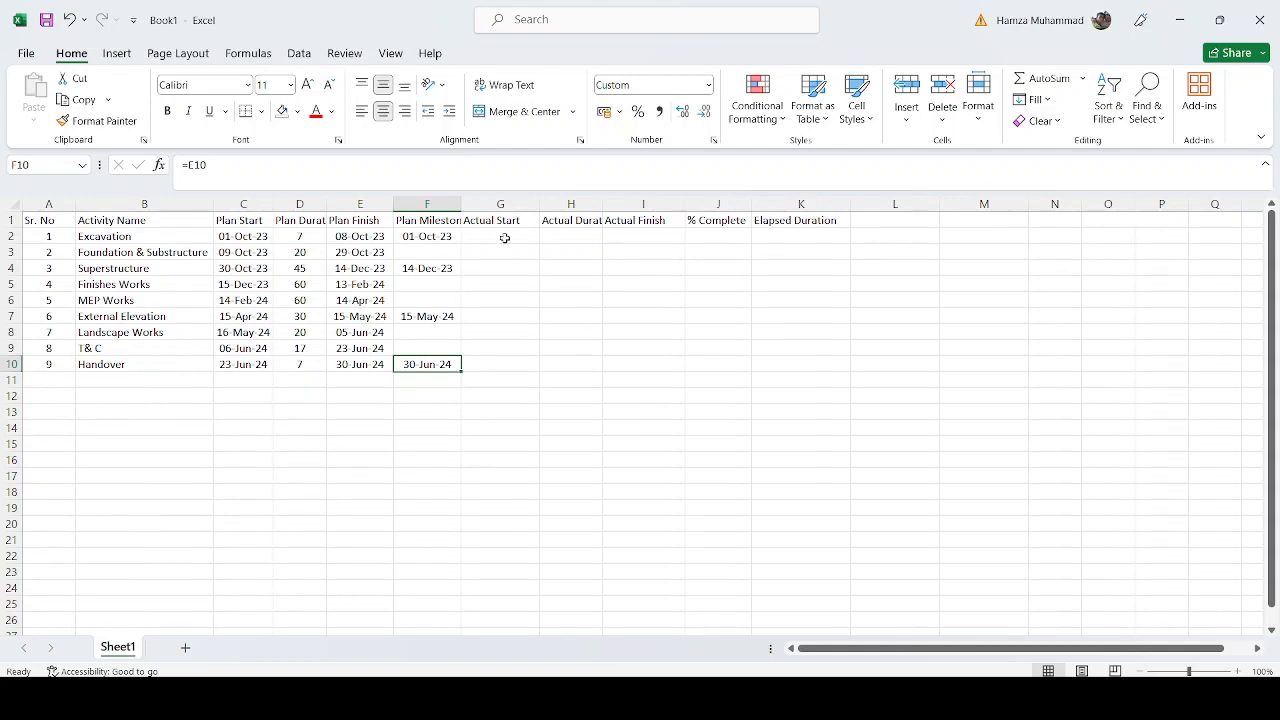
# Step: Copy the Excavation plan start from C2 to Actual Start G2 and change its formula to =DATE(2023,10,5)
pyautogui.click(262, 235)
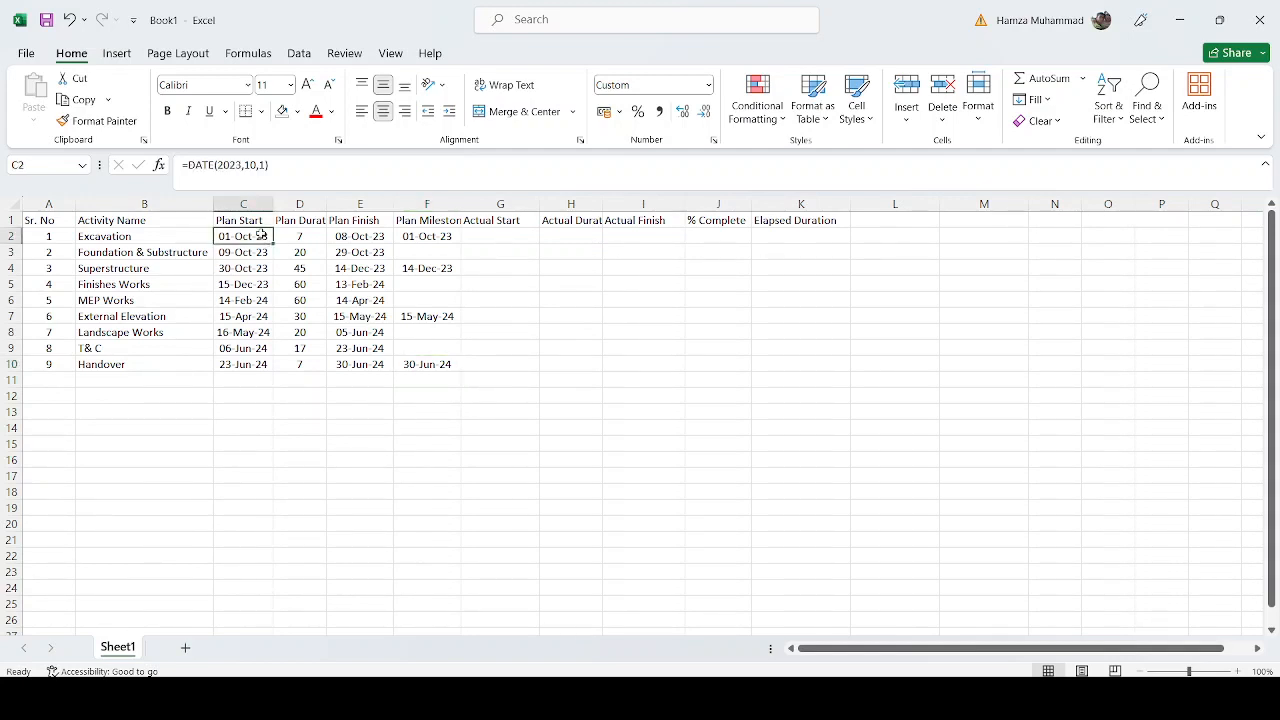
pyautogui.hotkey('ctrl', 'c')
pyautogui.click(470, 236)
pyautogui.press('Return')
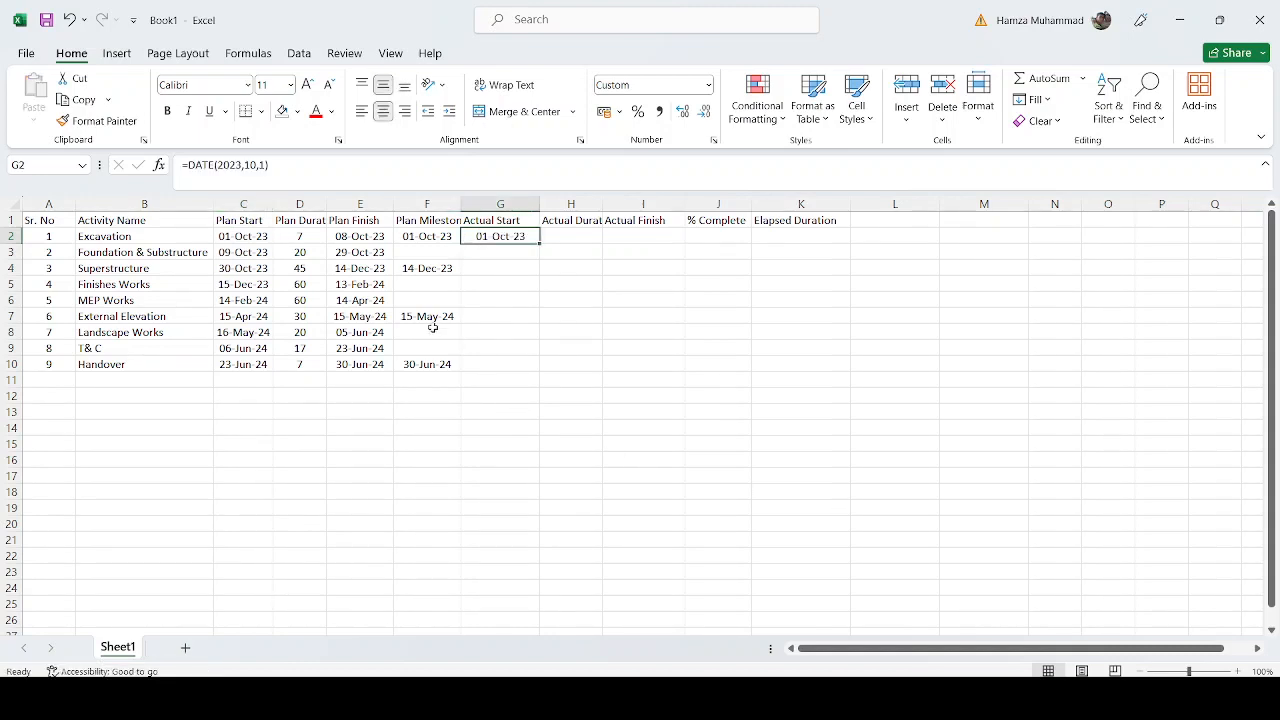
pyautogui.click(265, 166)
pyautogui.doubleClick(263, 165)
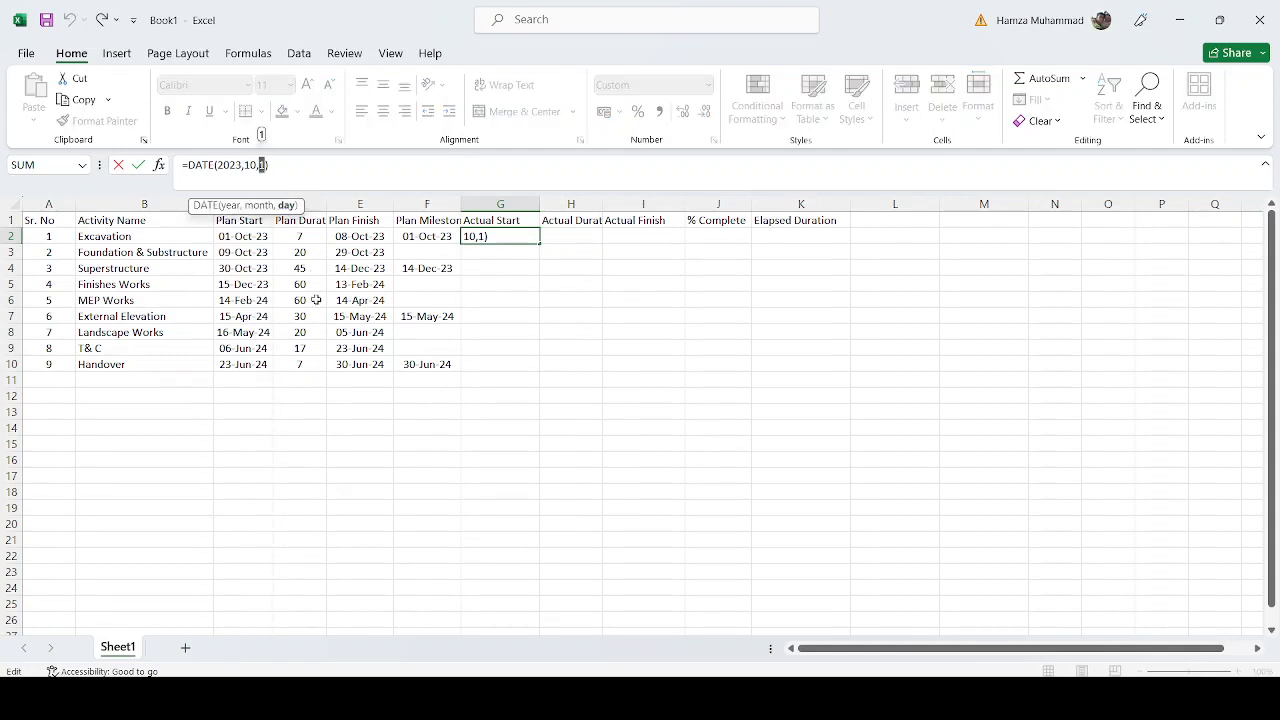
pyautogui.write('5')
pyautogui.hotkey('ctrl', 'Return')
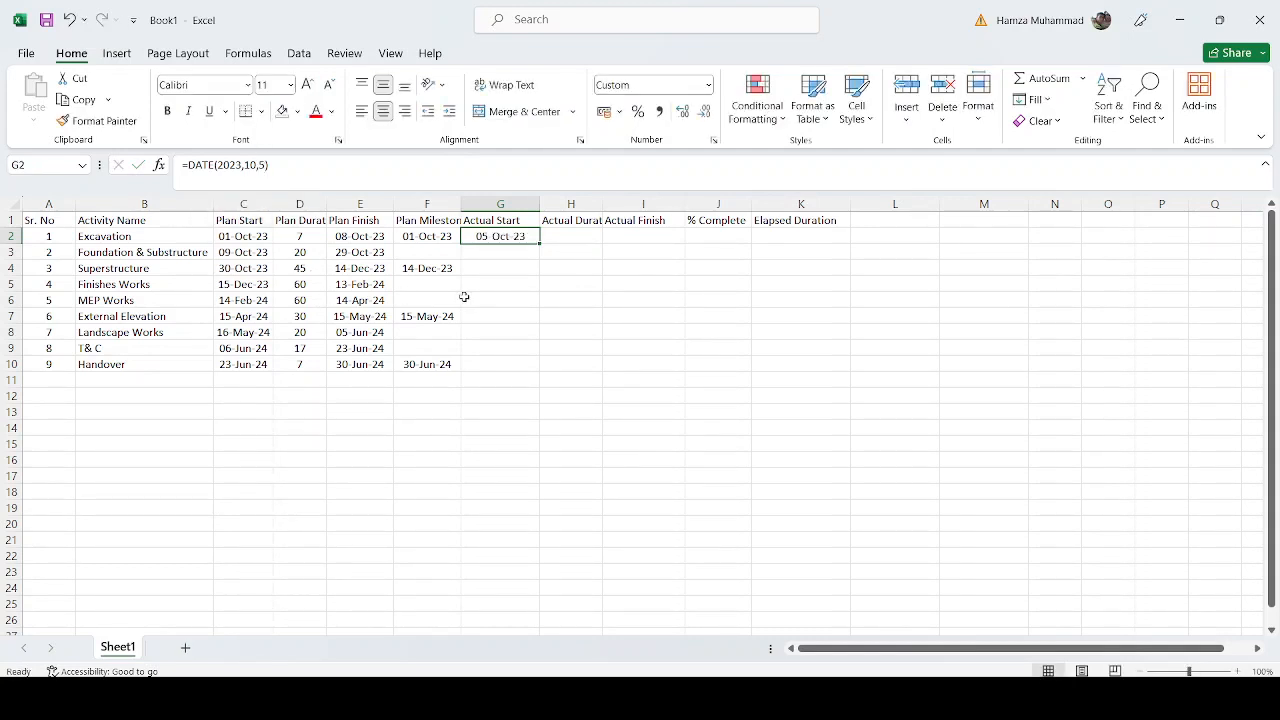
# Step: Enter 10 as the actual duration of the Excavation activity in H2
pyautogui.click(317, 239)
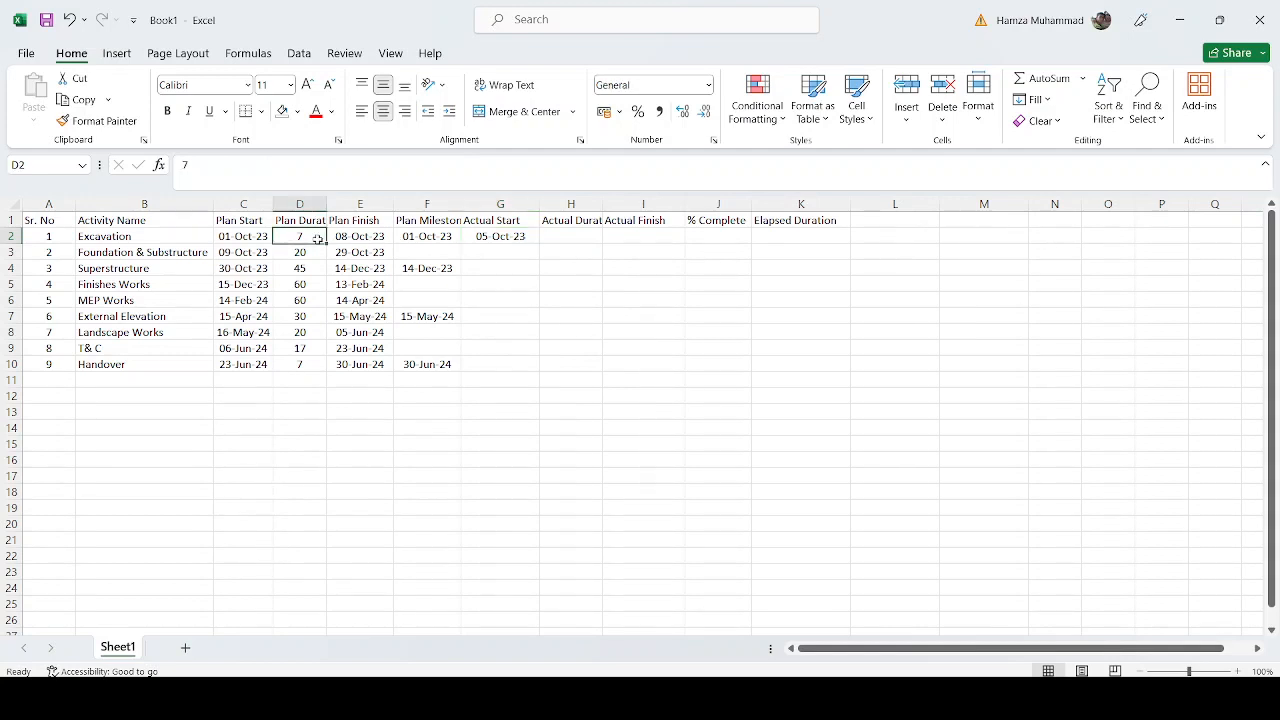
pyautogui.click(585, 237)
pyautogui.write('10')
pyautogui.press('Tab')
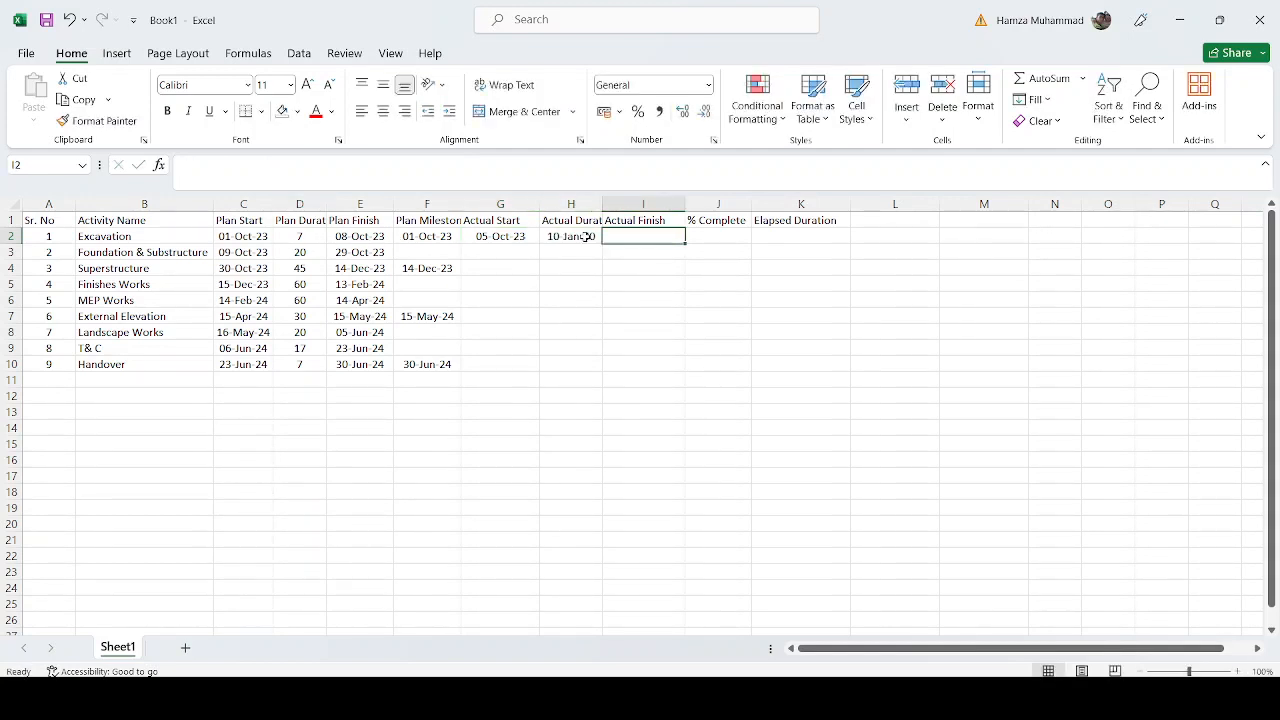
# Step: Calculate Excavation's Actual Finish in I2 as actual start plus actual duration with =G2+H2
pyautogui.write('=')
pyautogui.press('Left')
pyautogui.press('Left')
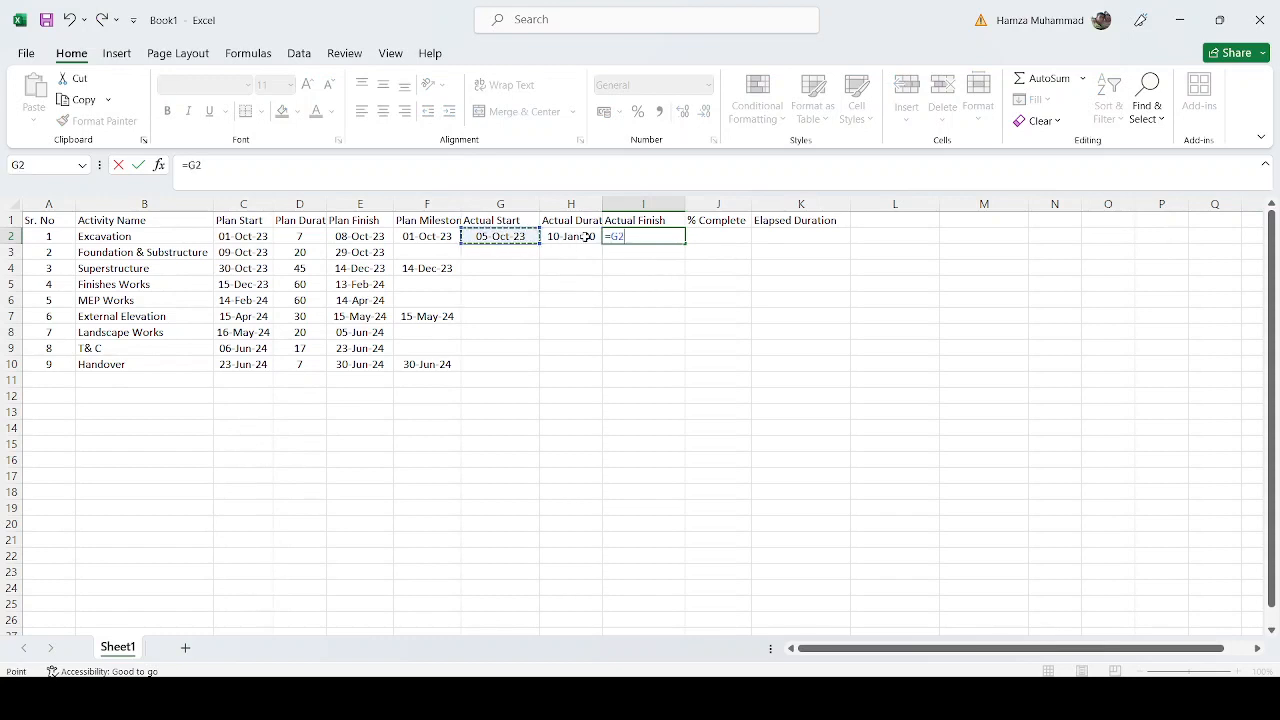
pyautogui.write('+')
pyautogui.press('Left')
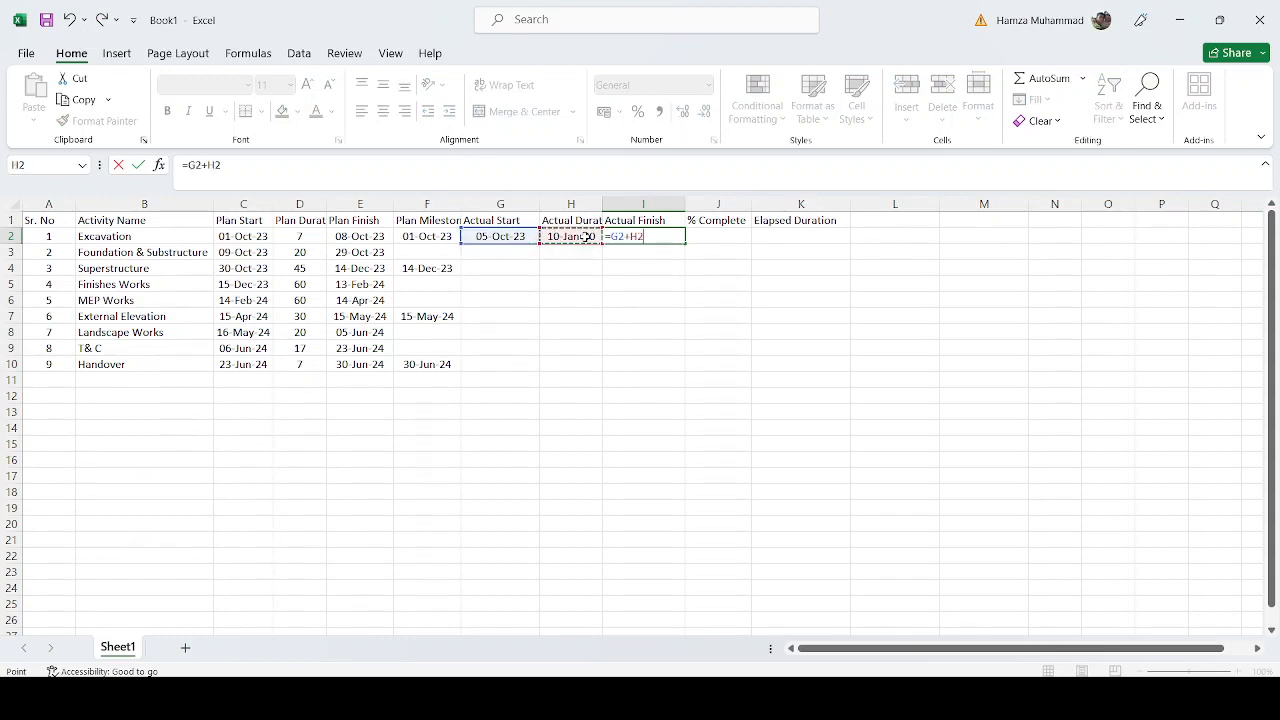
pyautogui.hotkey('ctrl', 'Return')
# Step: Format the Excavation actual duration in H2 as Number with no decimal places
pyautogui.click(586, 236)
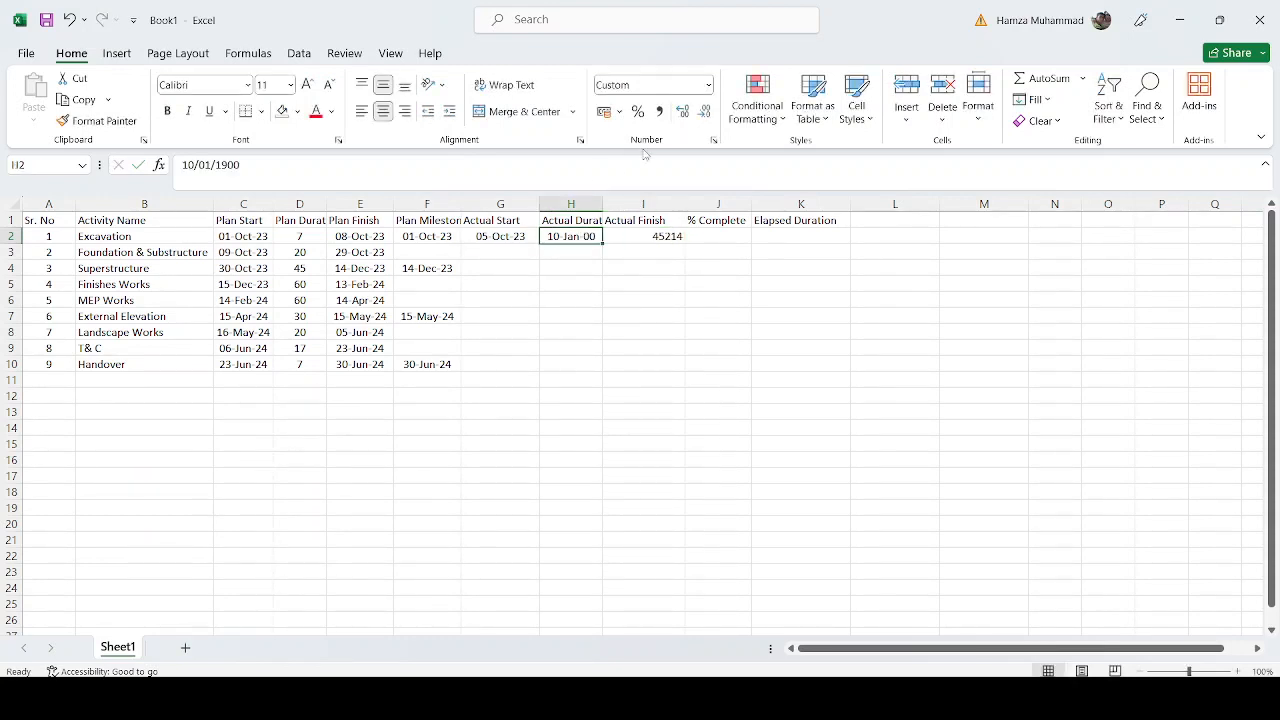
pyautogui.click(708, 85)
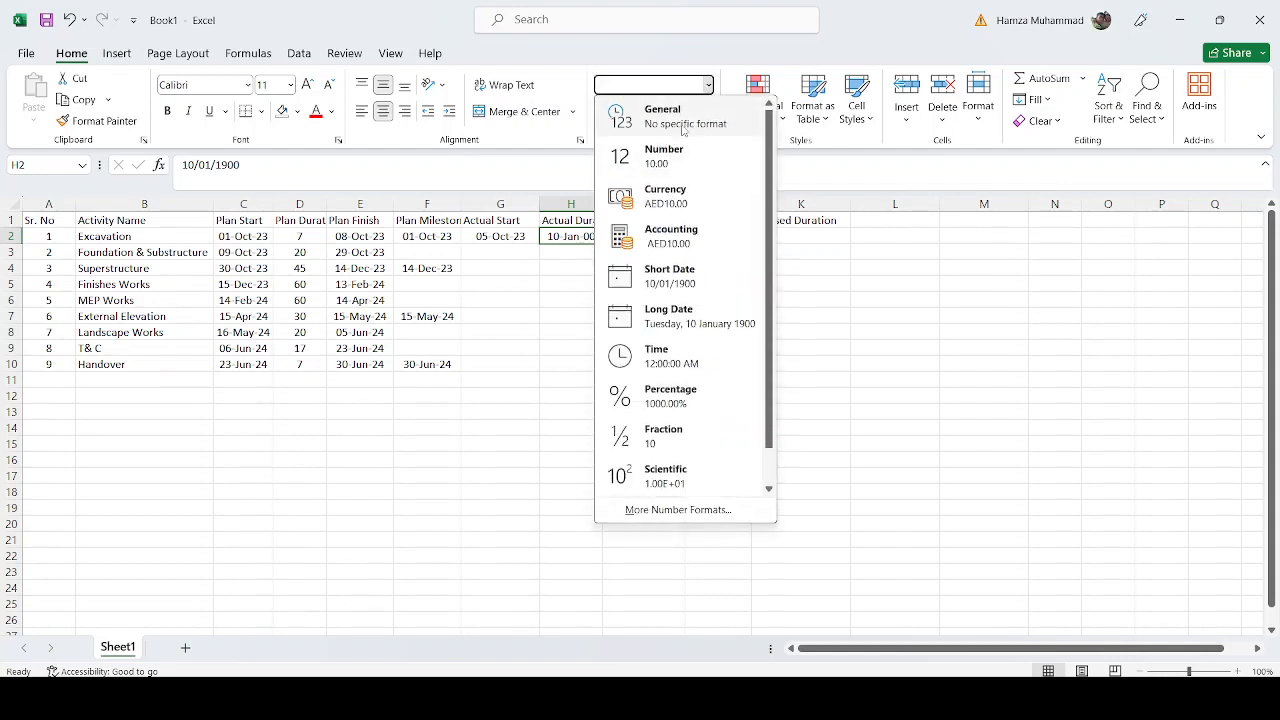
pyautogui.click(677, 153)
pyautogui.click(704, 111)
pyautogui.click(704, 111)
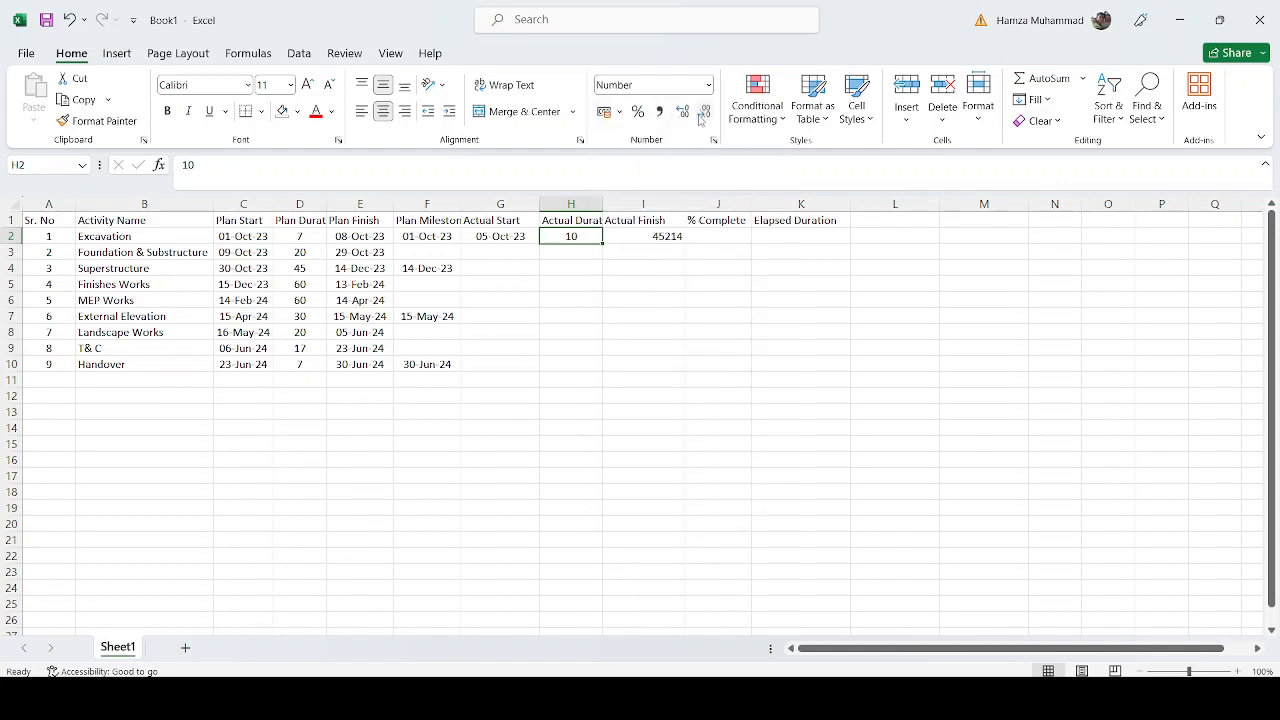
# Step: Copy the date format of G2 onto the Actual Finish cells I2:I10
pyautogui.click(519, 236)
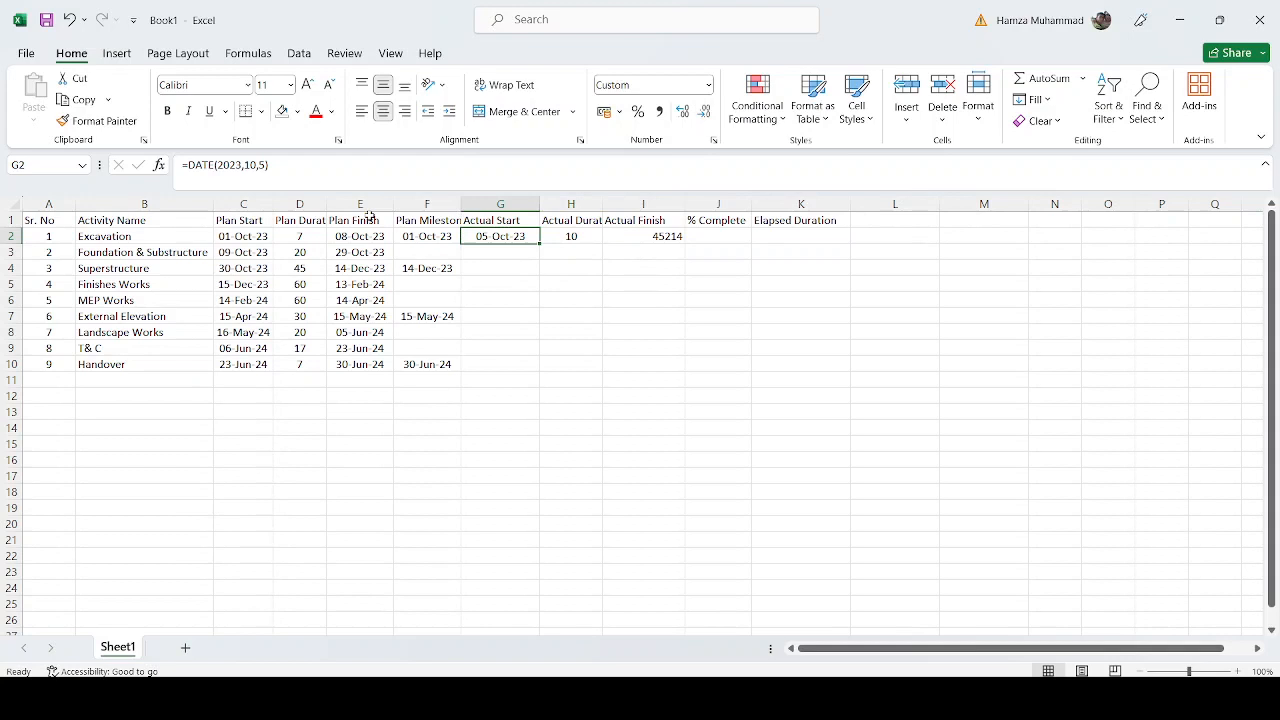
pyautogui.click(97, 120)
pyautogui.moveTo(673, 236); pyautogui.dragTo(658, 364)
# Step: Enter =DATE(2023,10,12) as the Actual Start of Foundation & Substructure in G3
pyautogui.click(510, 252)
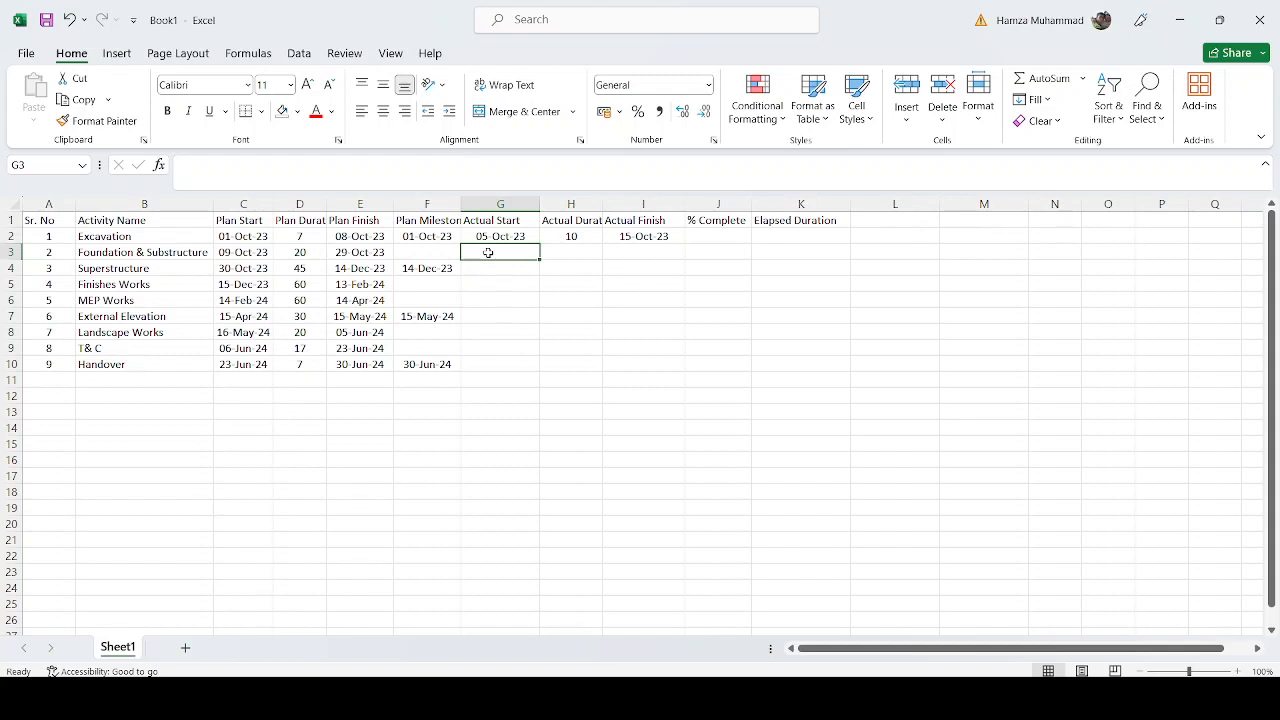
pyautogui.write('=da')
pyautogui.press('Tab')
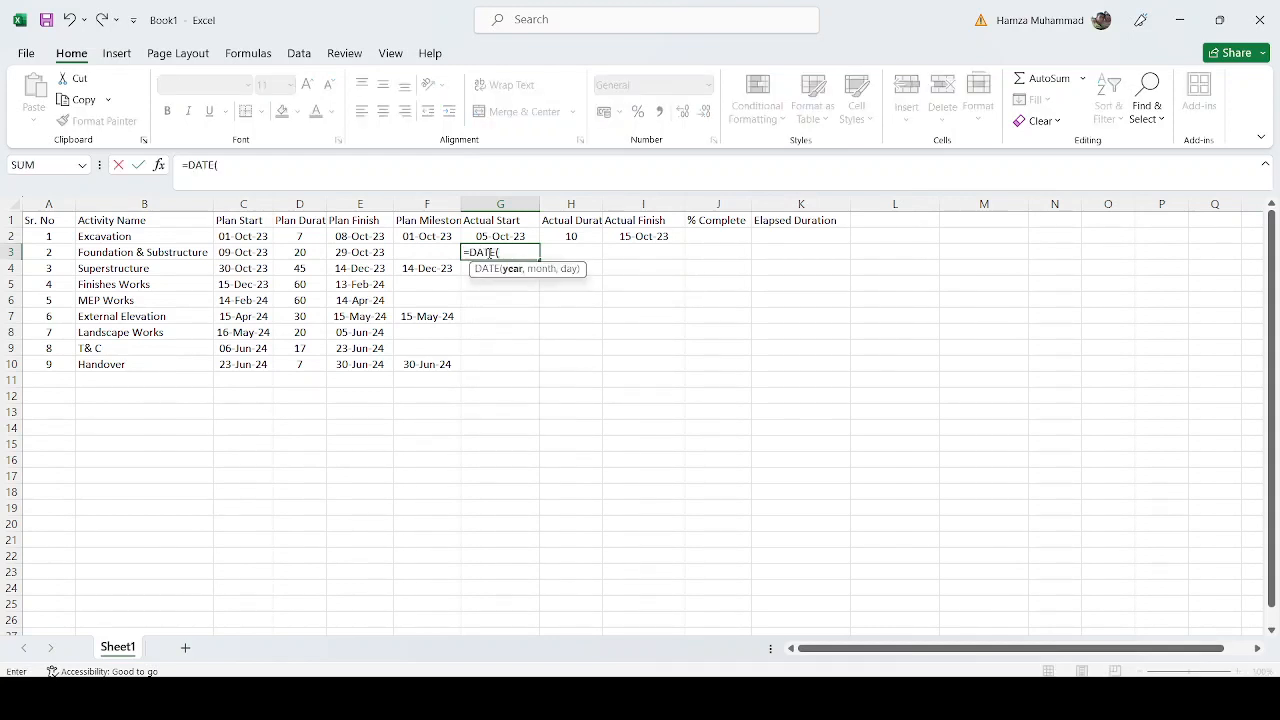
pyautogui.write('2023,10,12')
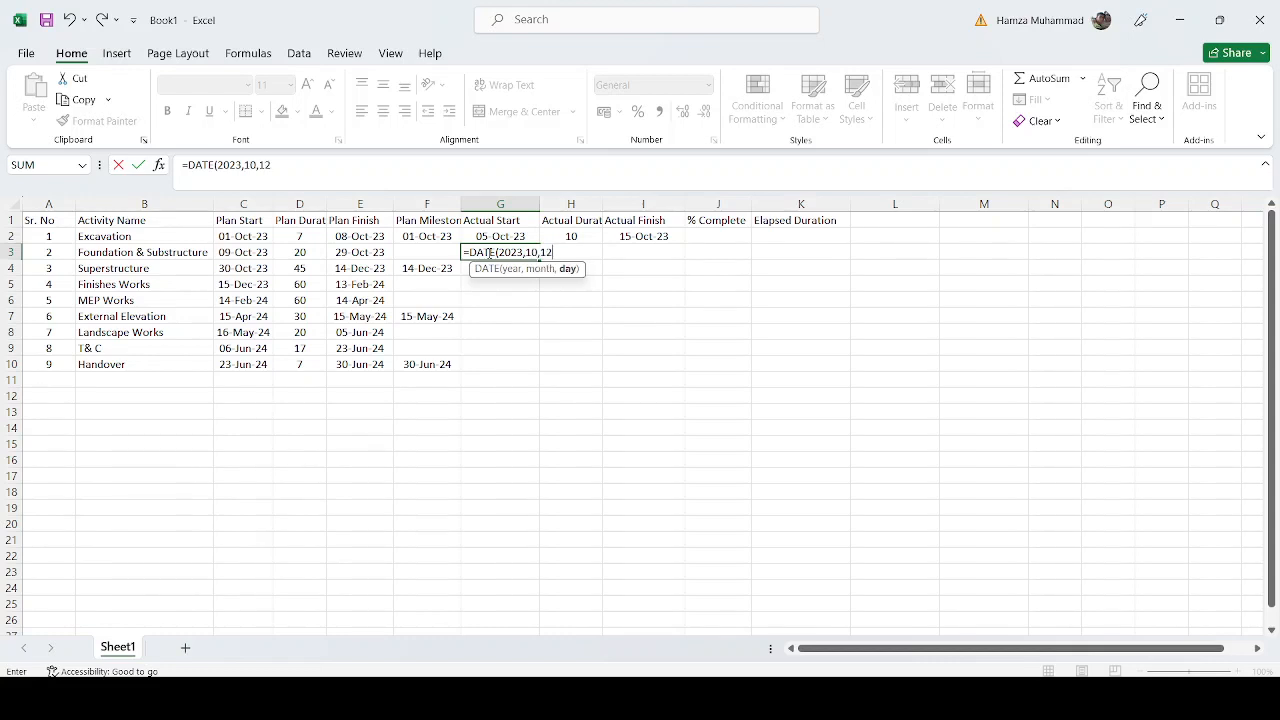
pyautogui.press('Return')
# Step: Apply the date format of G2 to the remaining Actual Start cells G3:G10
pyautogui.click(494, 237)
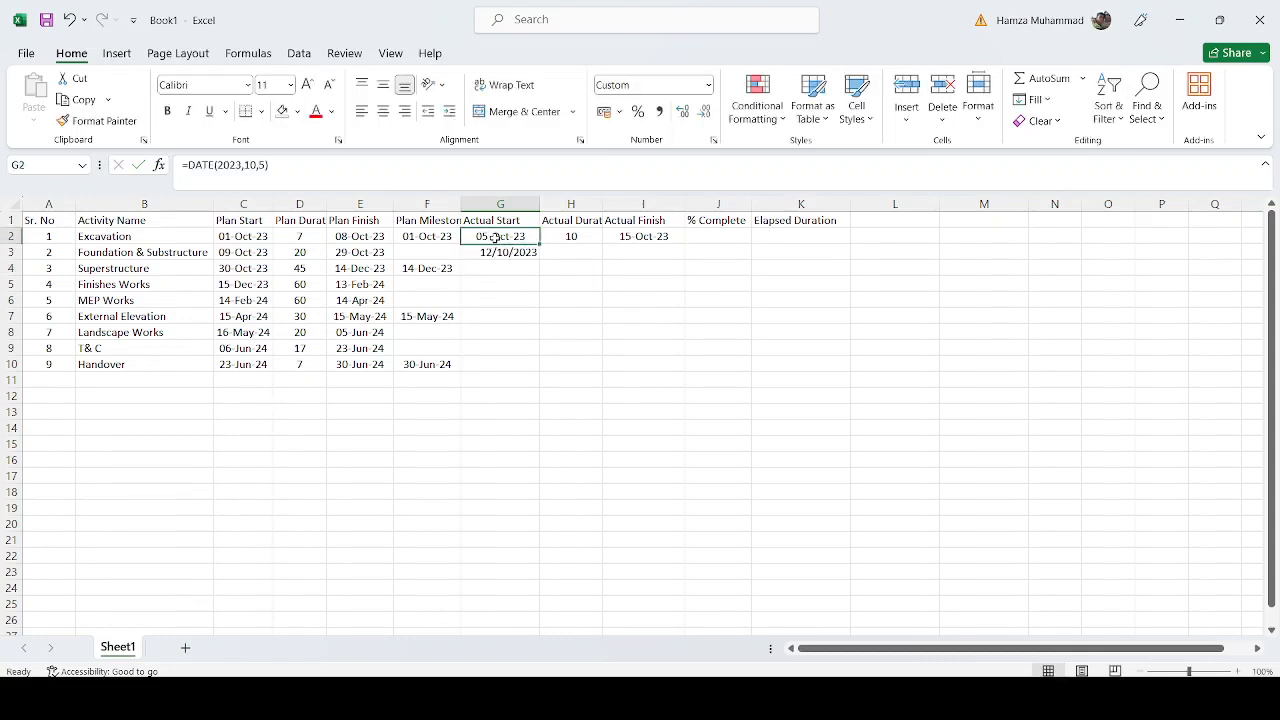
pyautogui.click(97, 120)
pyautogui.moveTo(498, 255); pyautogui.dragTo(500, 364)
# Step: Enter 22 as Foundation & Substructure's actual duration in H3 and fill the Actual Finish formula from I2 down to I3
pyautogui.click(587, 254)
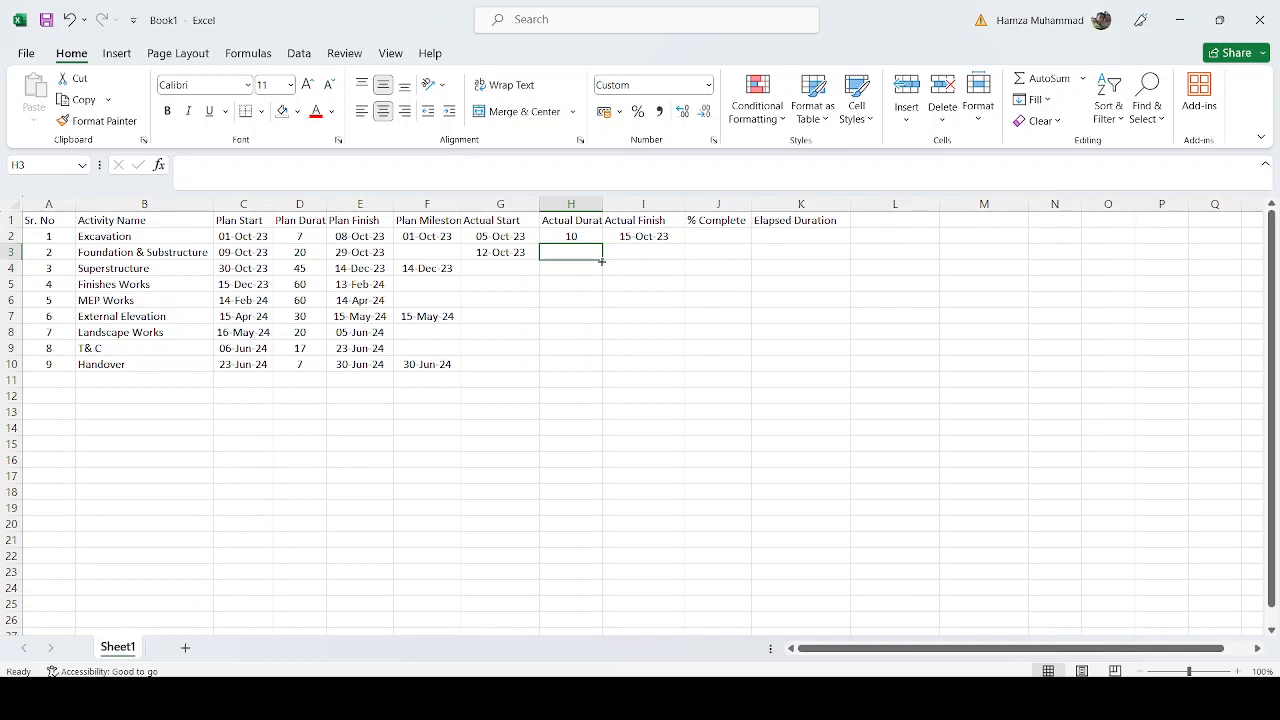
pyautogui.write('22')
pyautogui.press('Return')
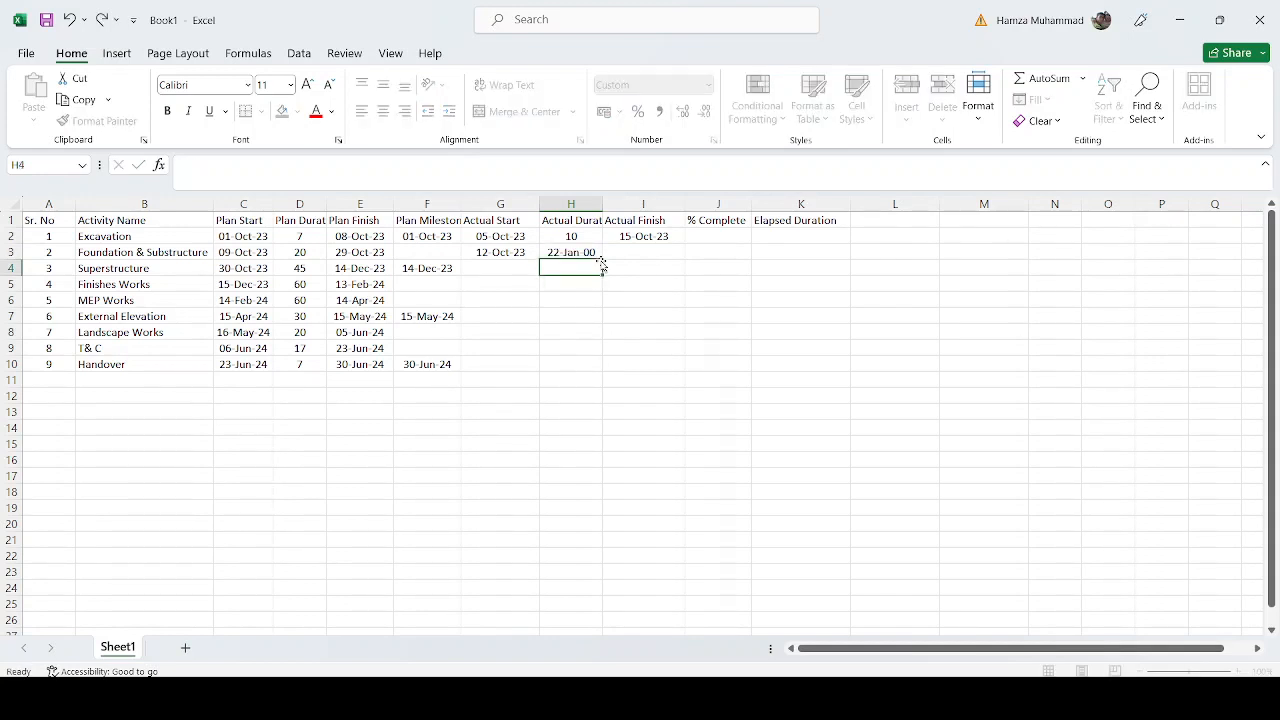
pyautogui.click(643, 235)
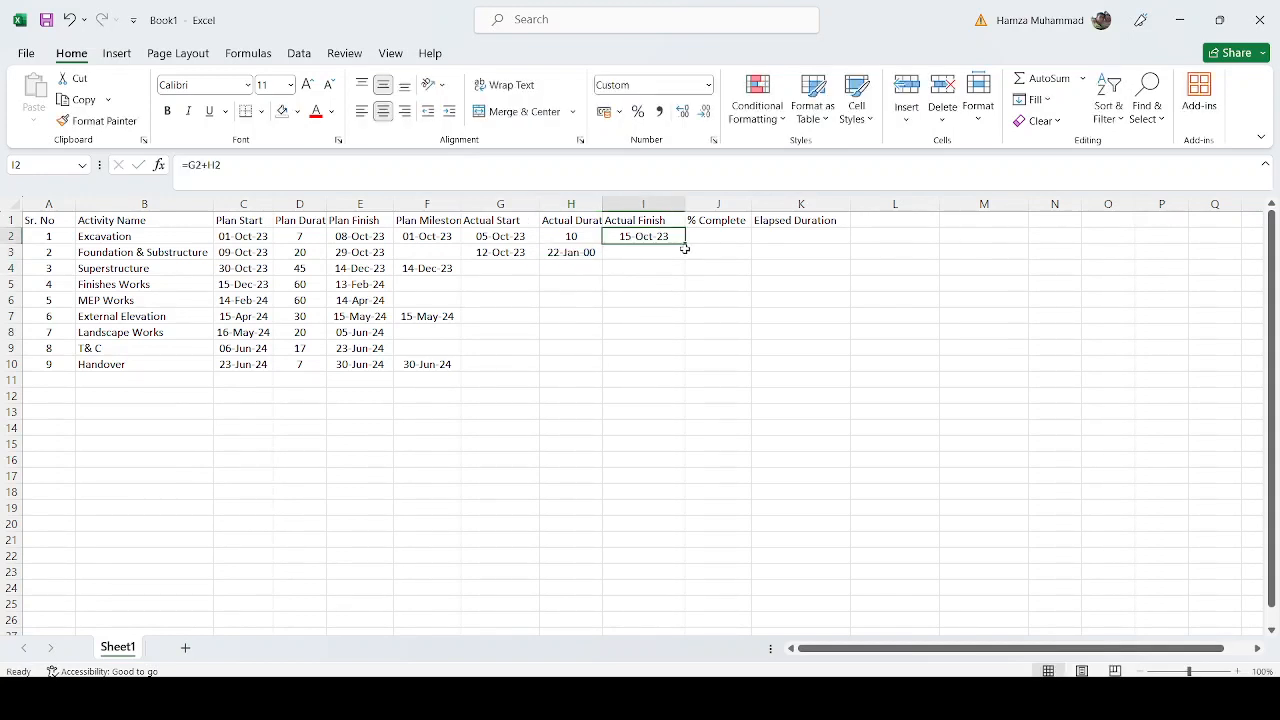
pyautogui.moveTo(686, 245); pyautogui.dragTo(686, 260)
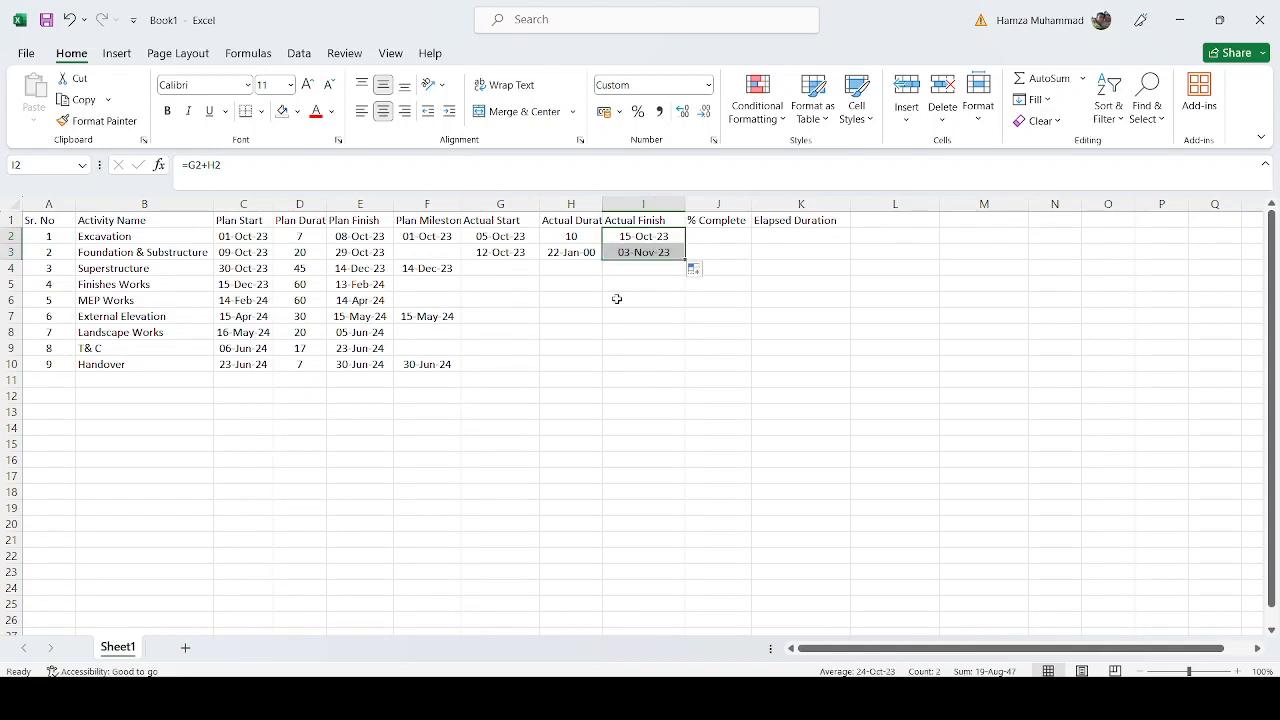
# Step: Copy the plan start, duration and finish cells C4:E10 into the actual columns starting at G4
pyautogui.moveTo(248, 271); pyautogui.dragTo(353, 372)
pyautogui.hotkey('ctrl', 'c')
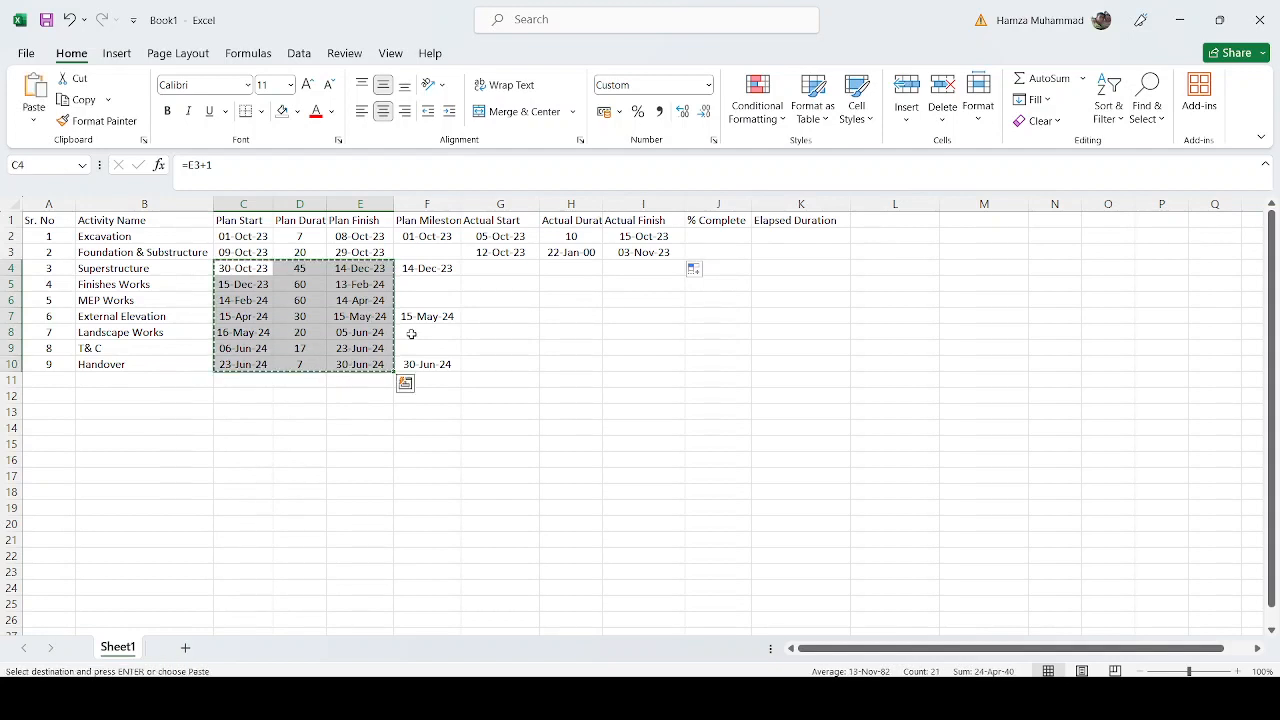
pyautogui.click(500, 272)
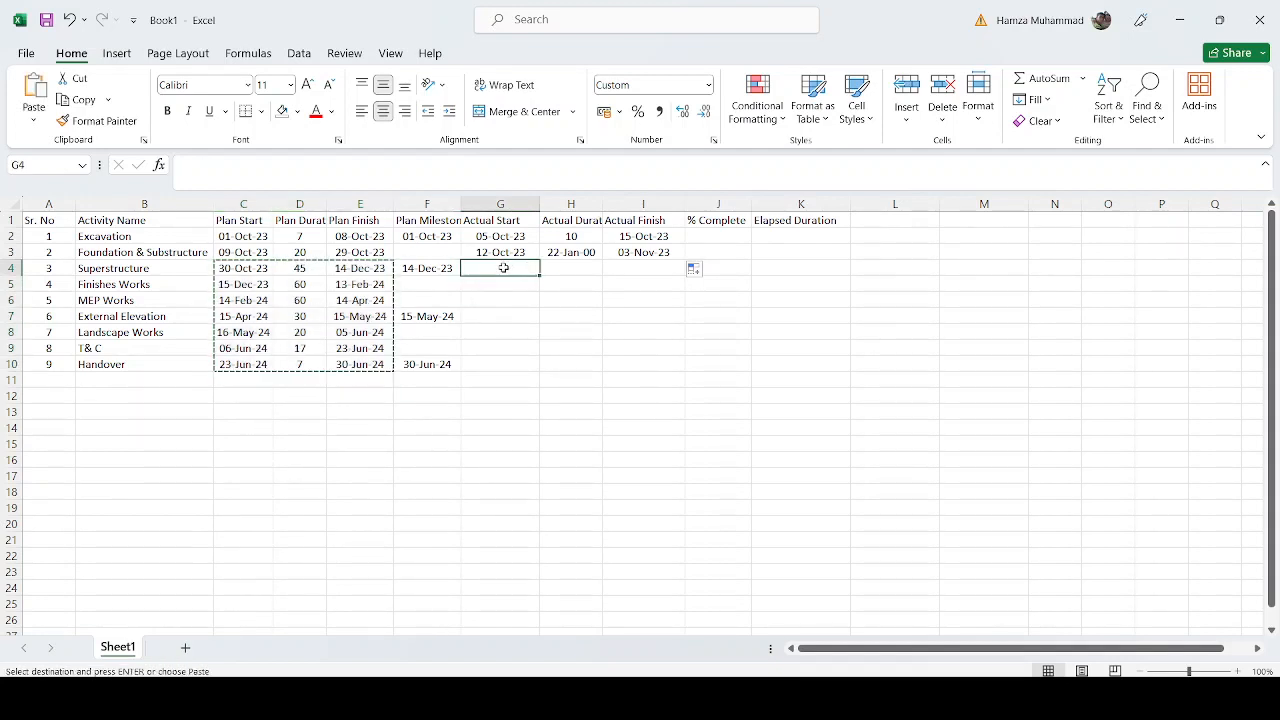
pyautogui.press('Return')
# Step: Check which cell the Superstructure Actual Start formula in G4 refers to, leaving the formula as it is
pyautogui.doubleClick(505, 268)
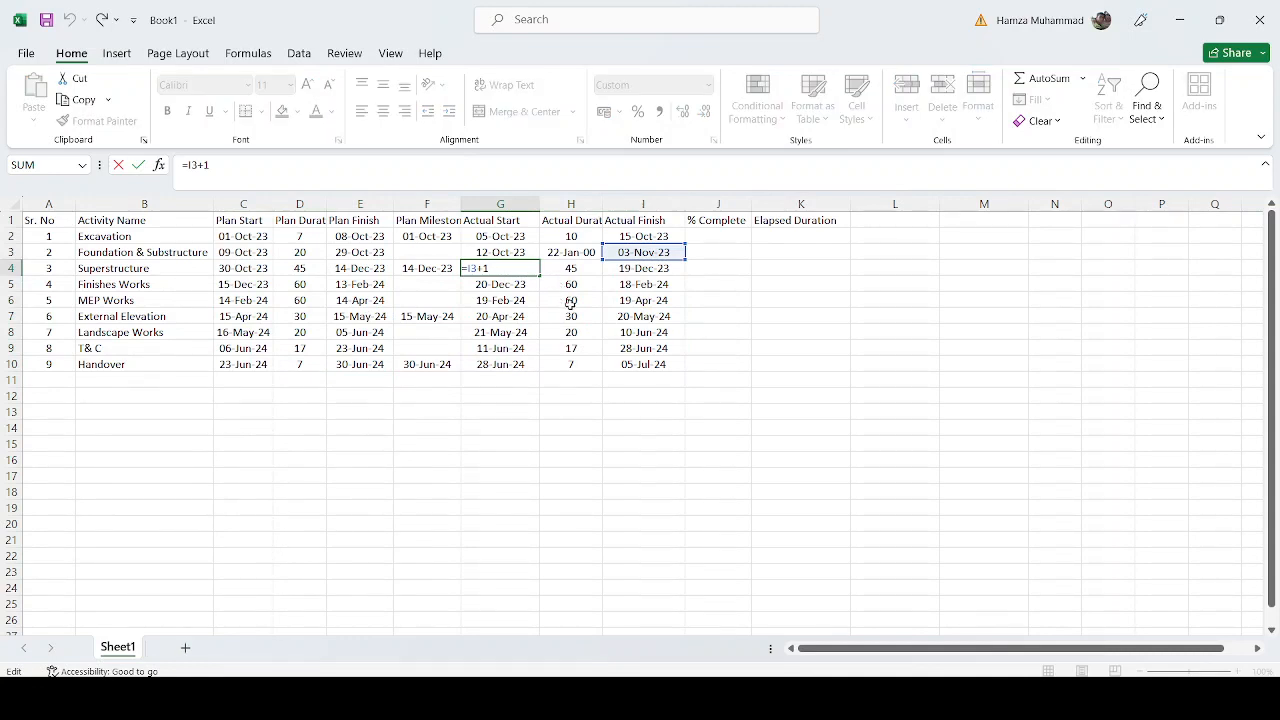
pyautogui.press('Escape')
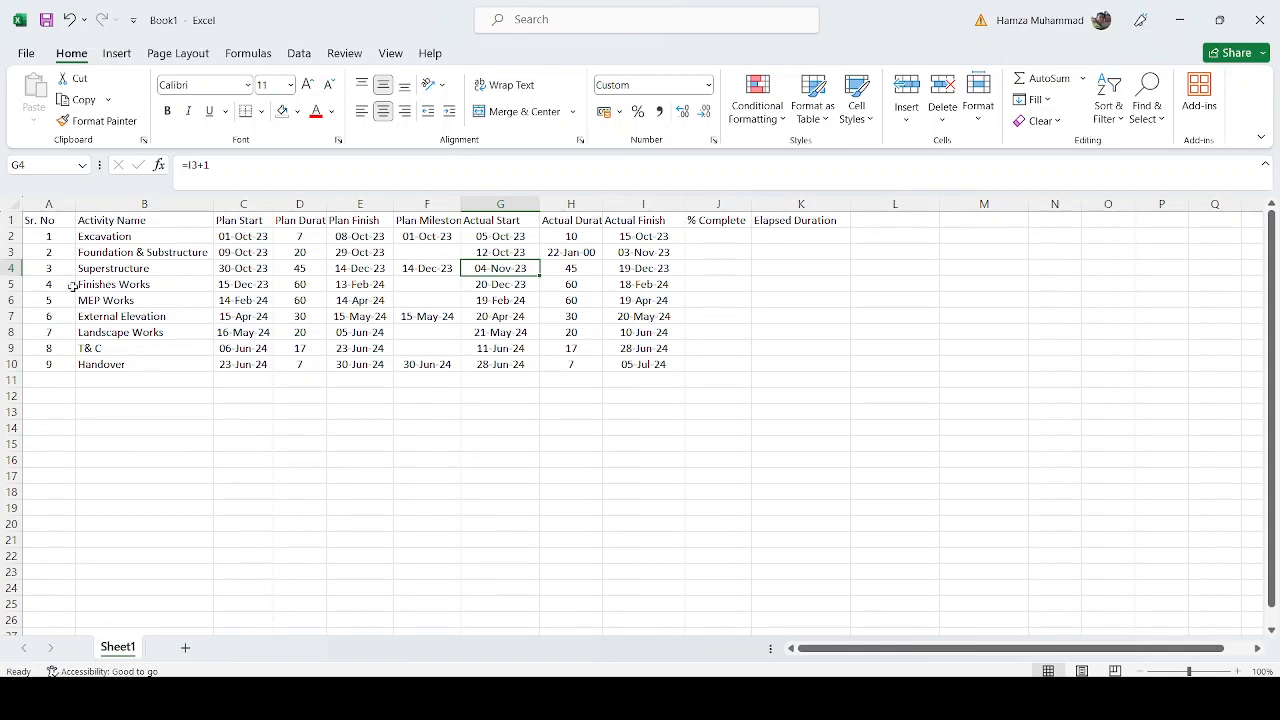
pyautogui.click(10, 268)
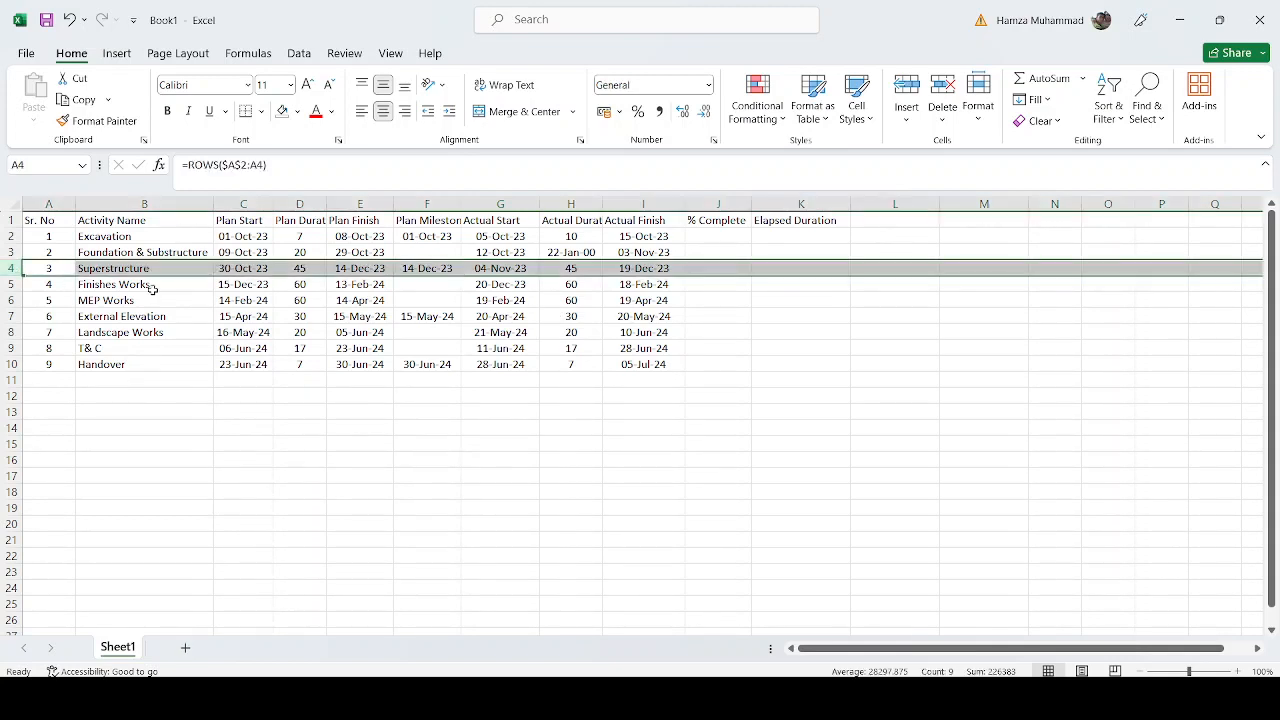
pyautogui.doubleClick(512, 268)
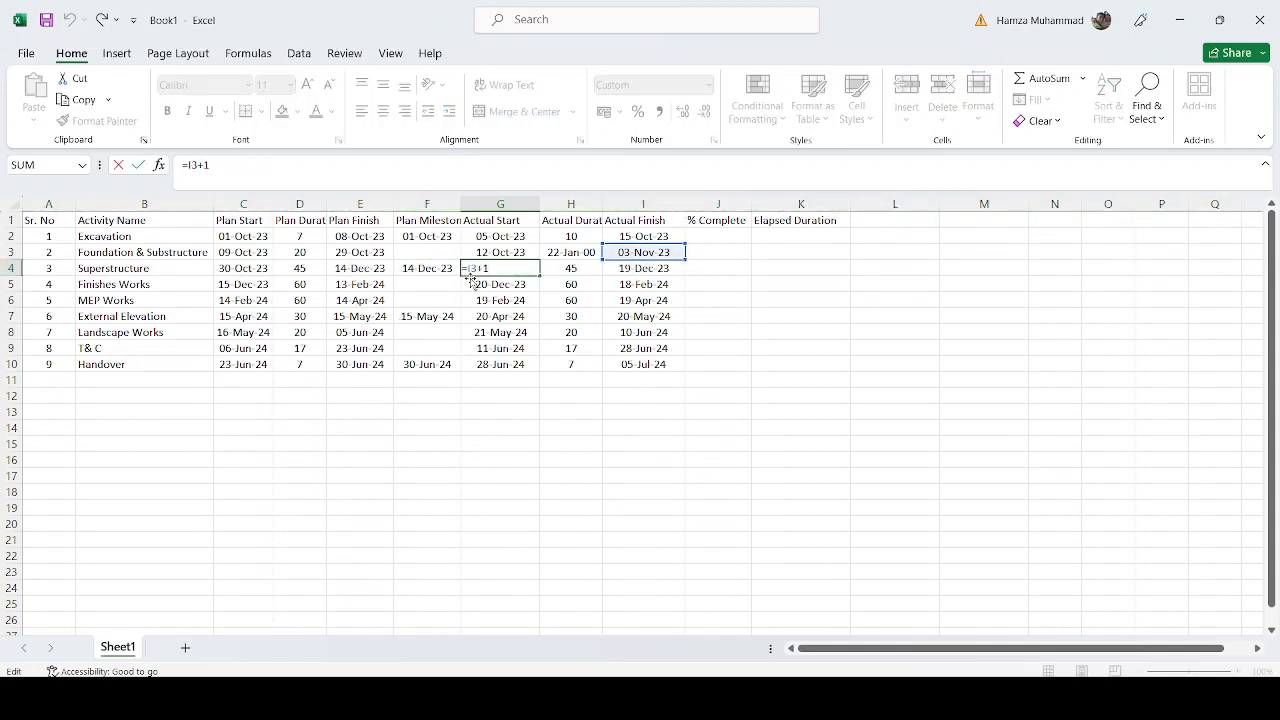
pyautogui.press('Escape')
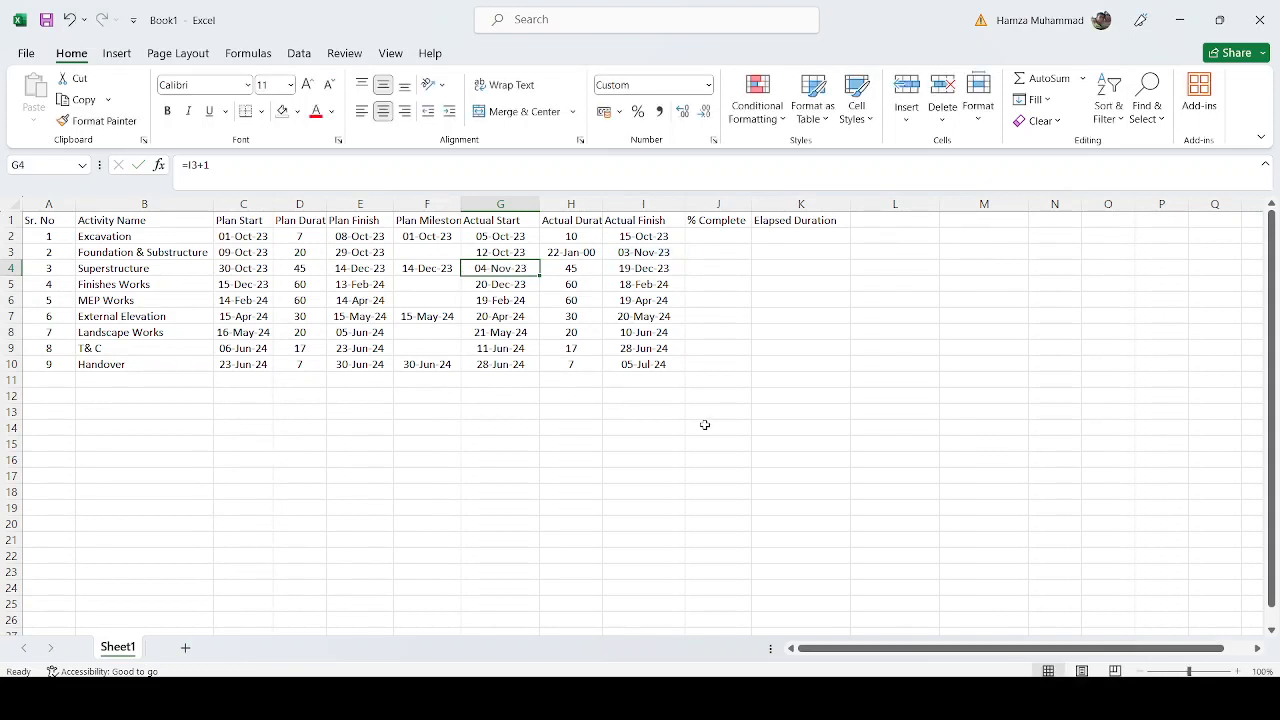
# Step: Apply the percentage format to the % Complete cells J2:J10
pyautogui.click(706, 238)
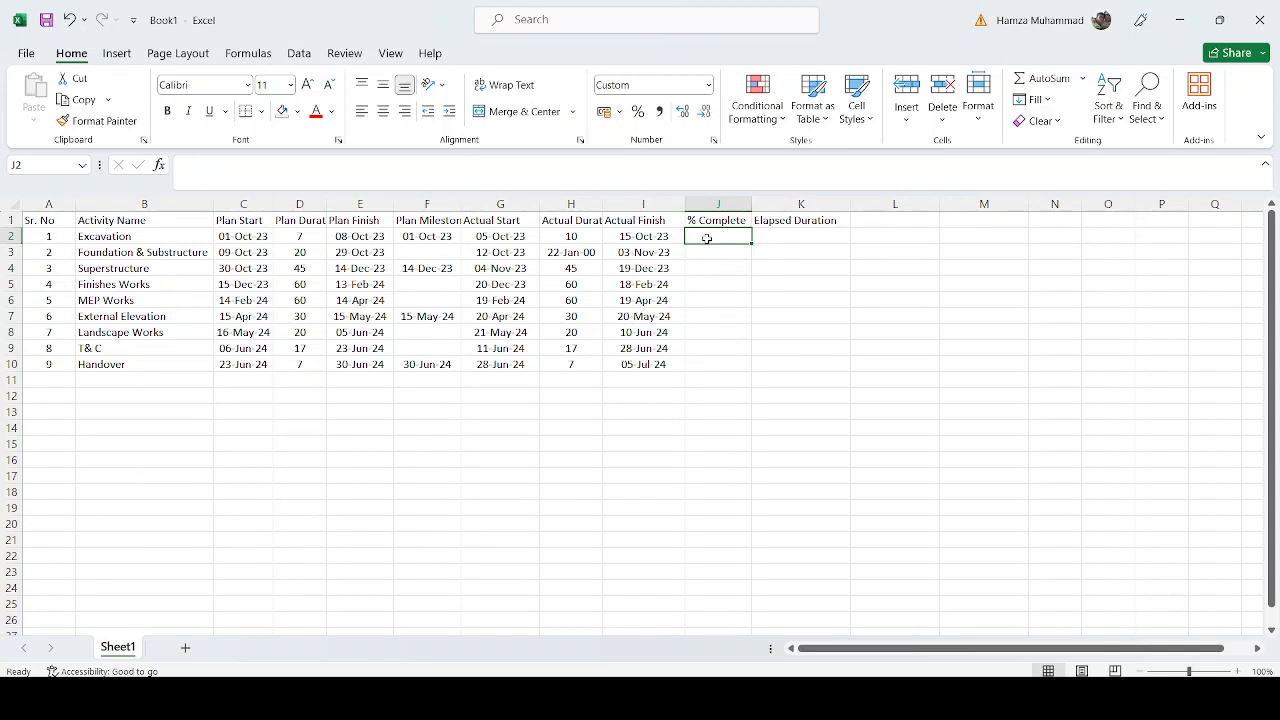
pyautogui.moveTo(706, 238); pyautogui.dragTo(706, 365)
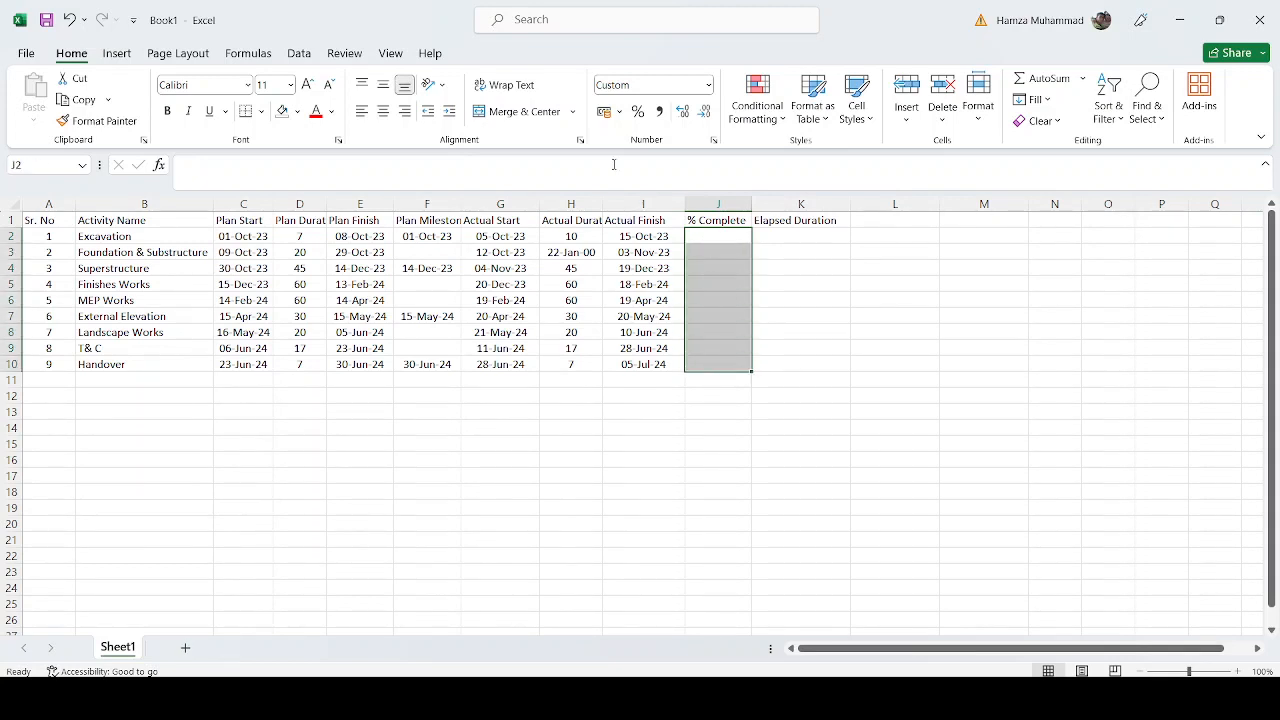
pyautogui.click(637, 111)
# Step: Enter 90% complete for Excavation and 10% for Foundation & Substructure, and center the % Complete cells J2:J10
pyautogui.click(703, 237)
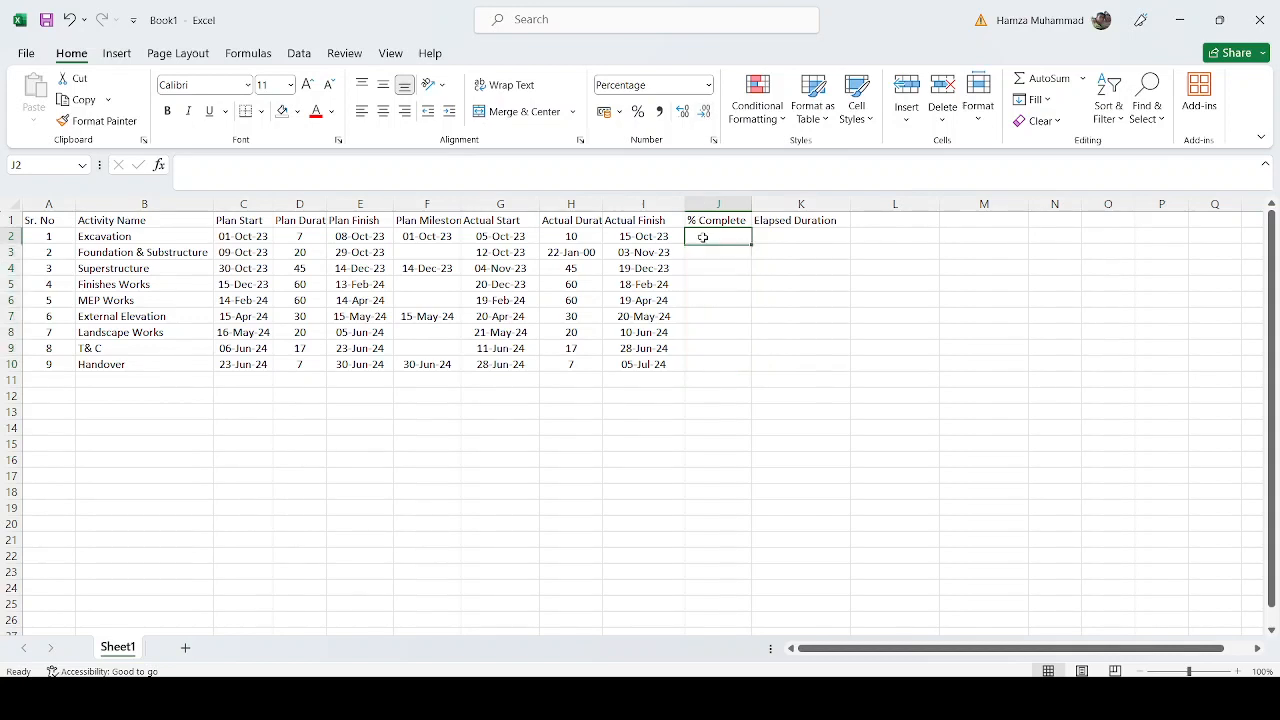
pyautogui.write('90')
pyautogui.press('Return')
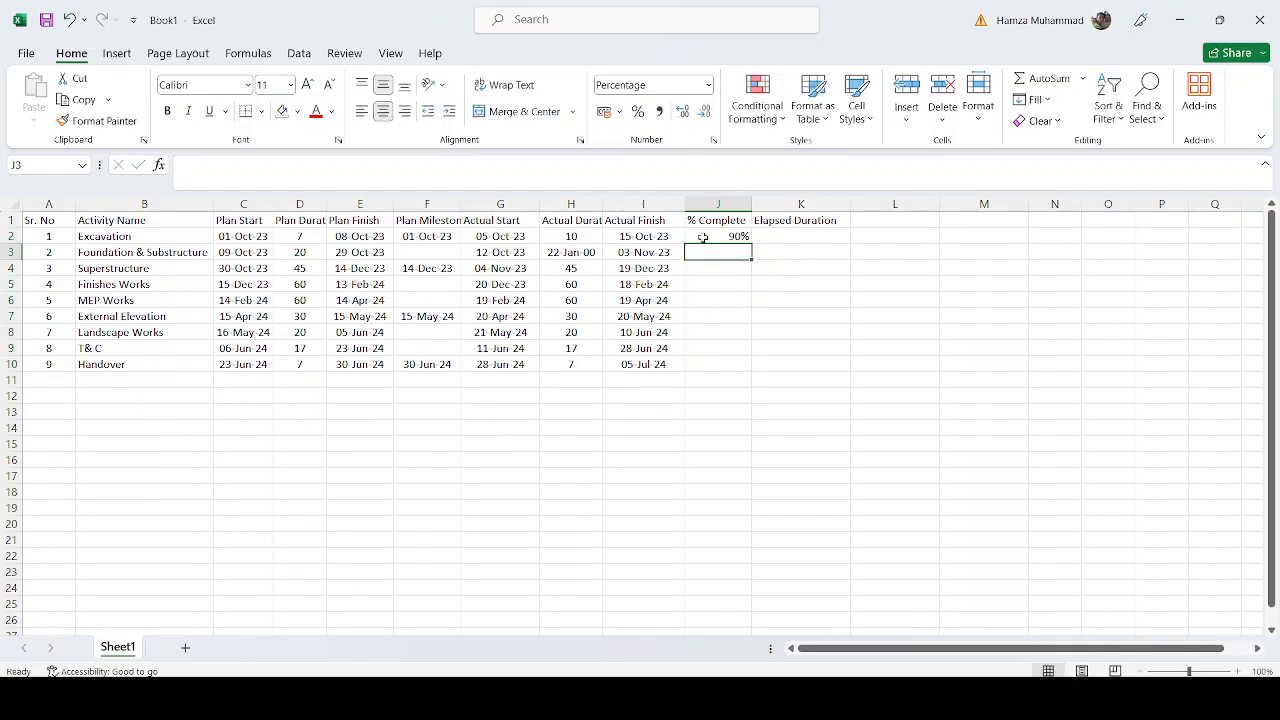
pyautogui.write('10')
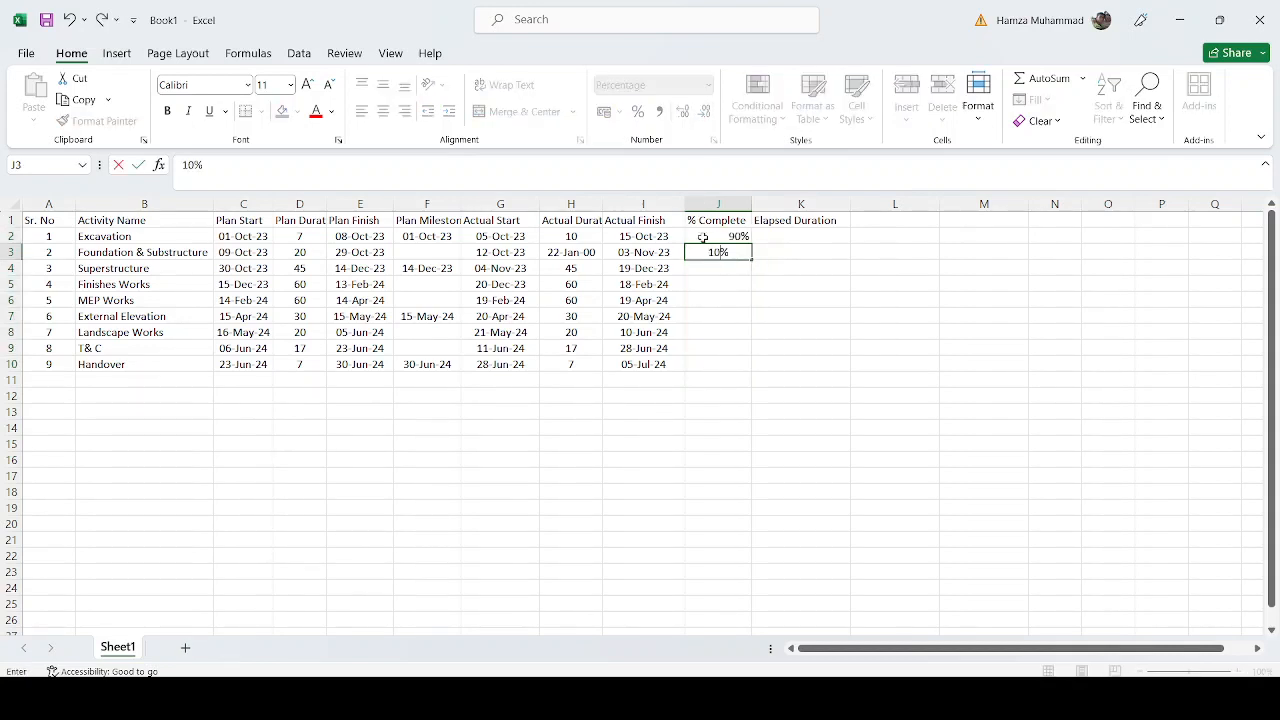
pyautogui.press('Return')
pyautogui.moveTo(723, 234); pyautogui.dragTo(717, 365)
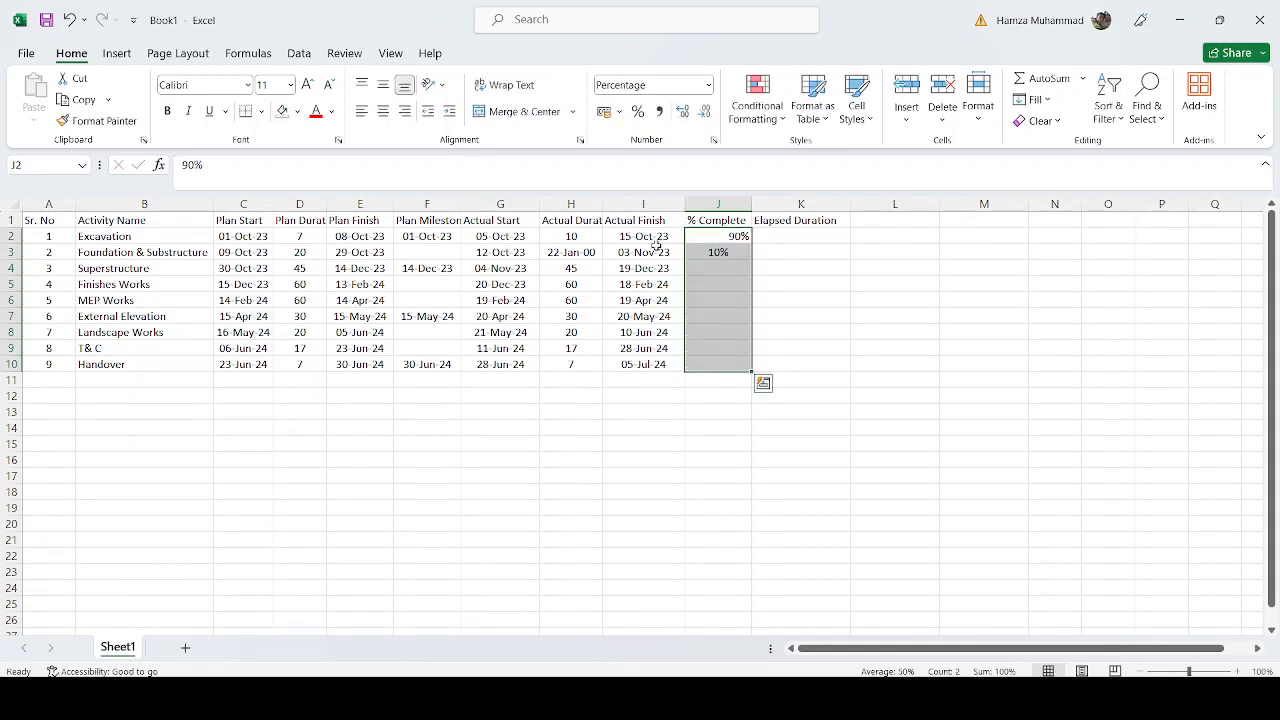
pyautogui.click(383, 111)
# Step: Calculate Excavation's Elapsed Duration in K2 as actual duration times % complete with =H2*J2
pyautogui.click(768, 233)
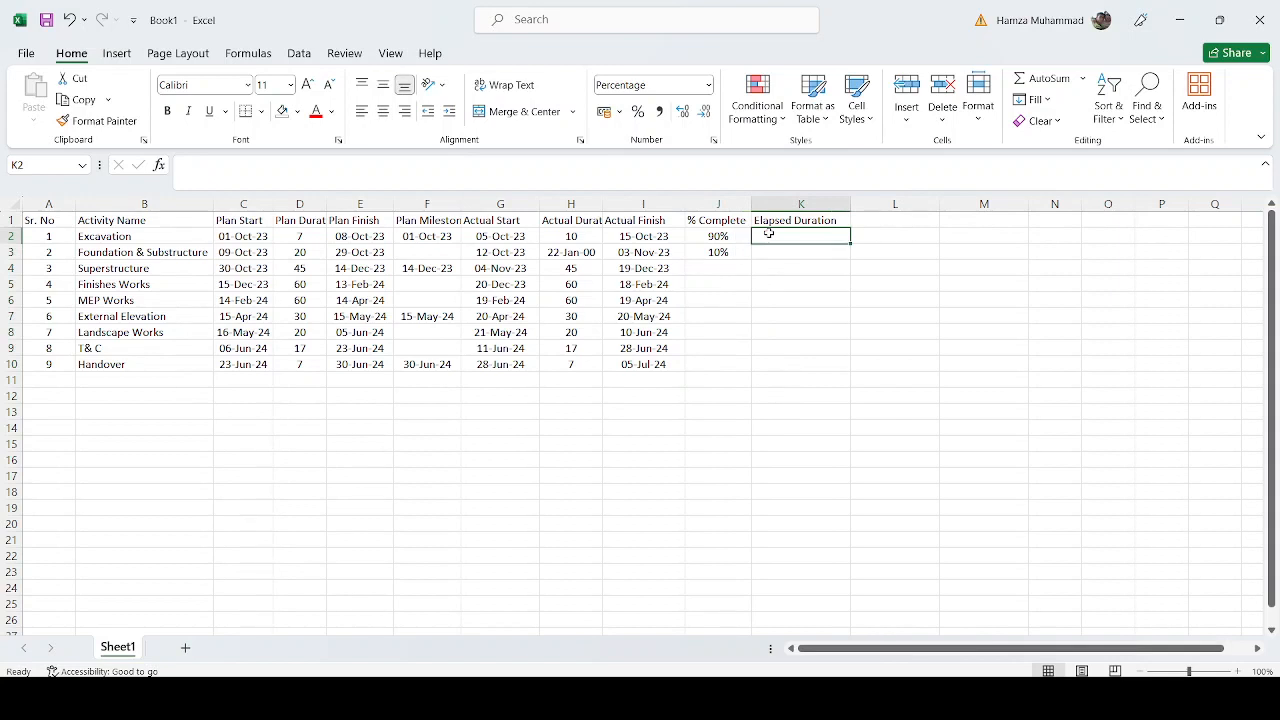
pyautogui.write('=')
pyautogui.click(585, 237)
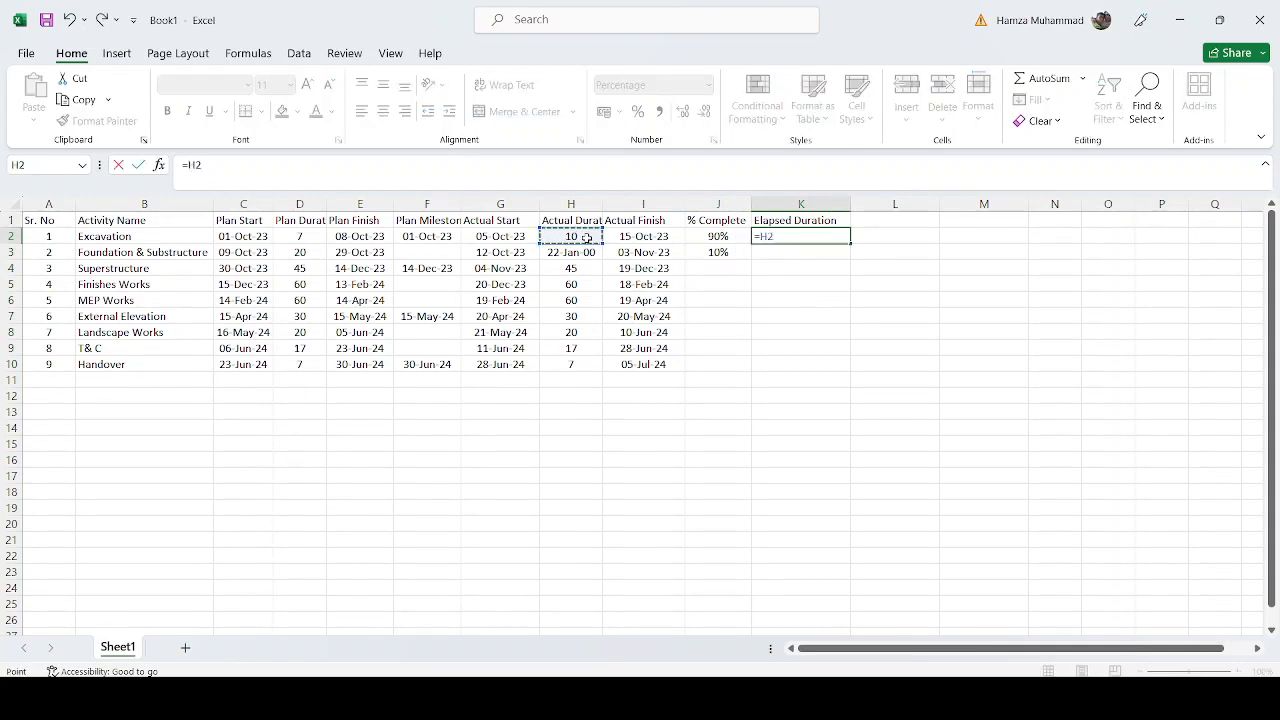
pyautogui.write('*')
pyautogui.click(702, 236)
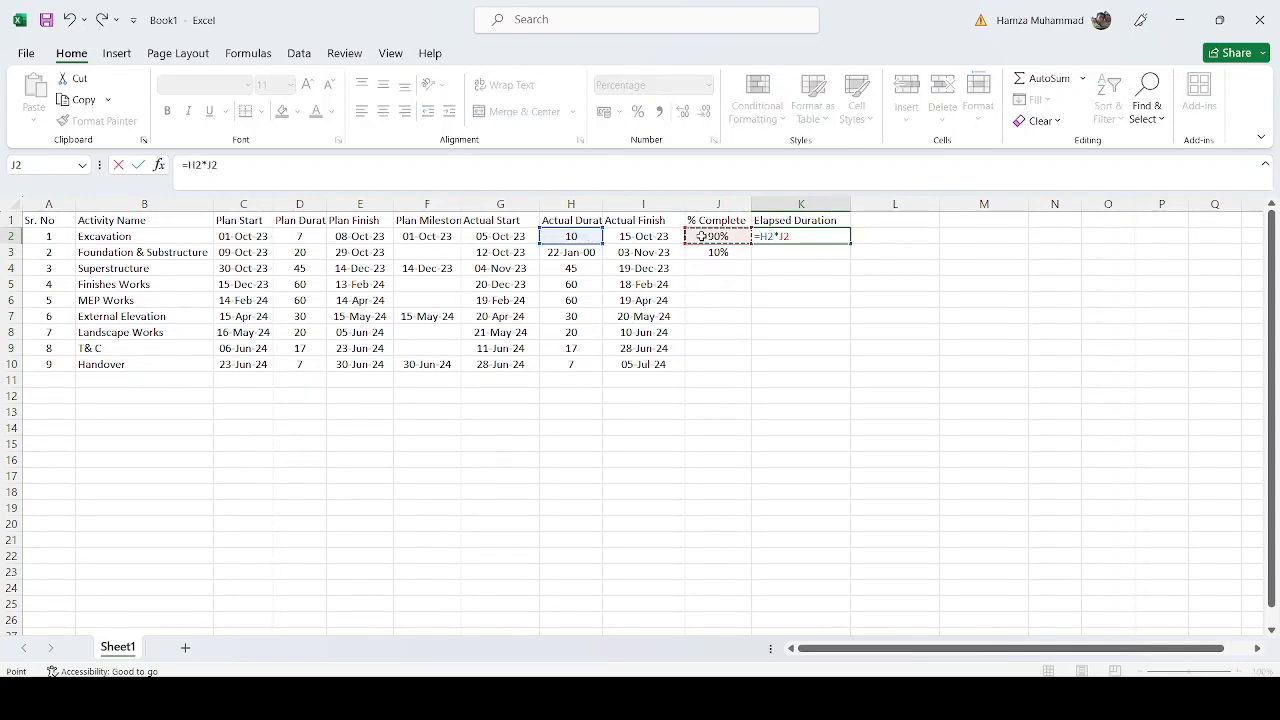
pyautogui.hotkey('ctrl', 'Return')
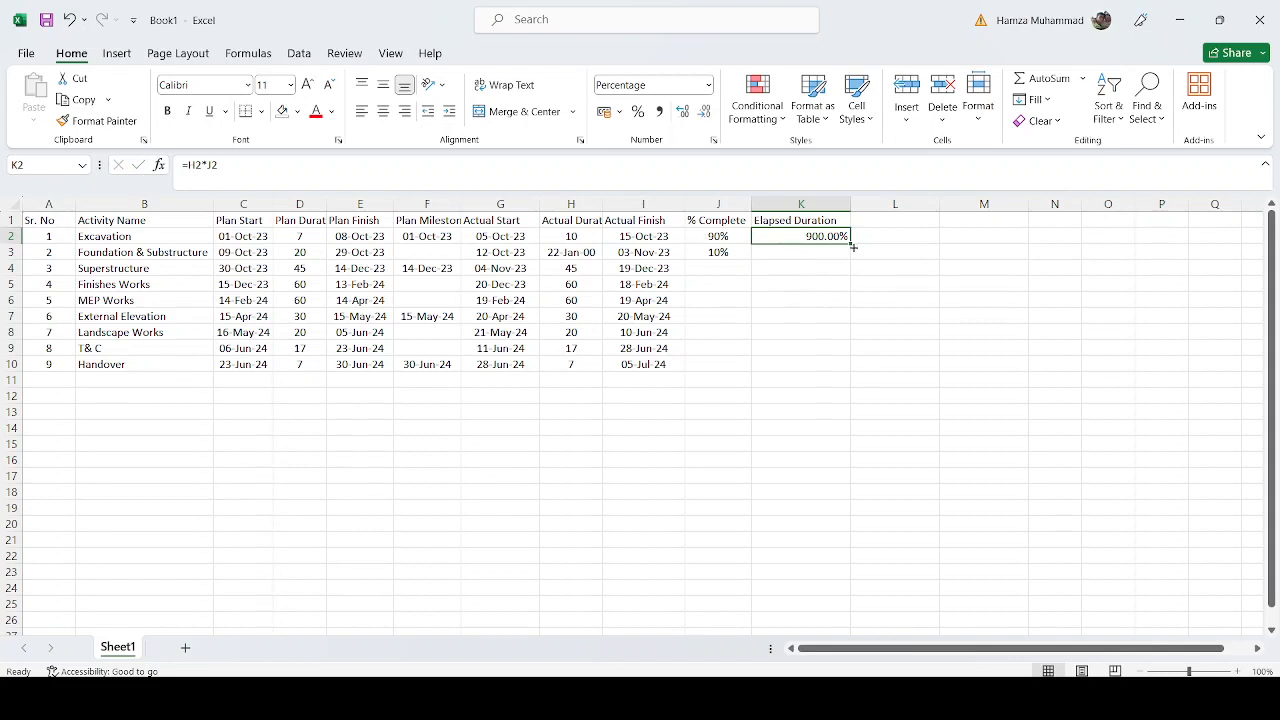
# Step: Format K2 as Number with one decimal place and fill its Elapsed Duration formula down to K10
pyautogui.click(709, 85)
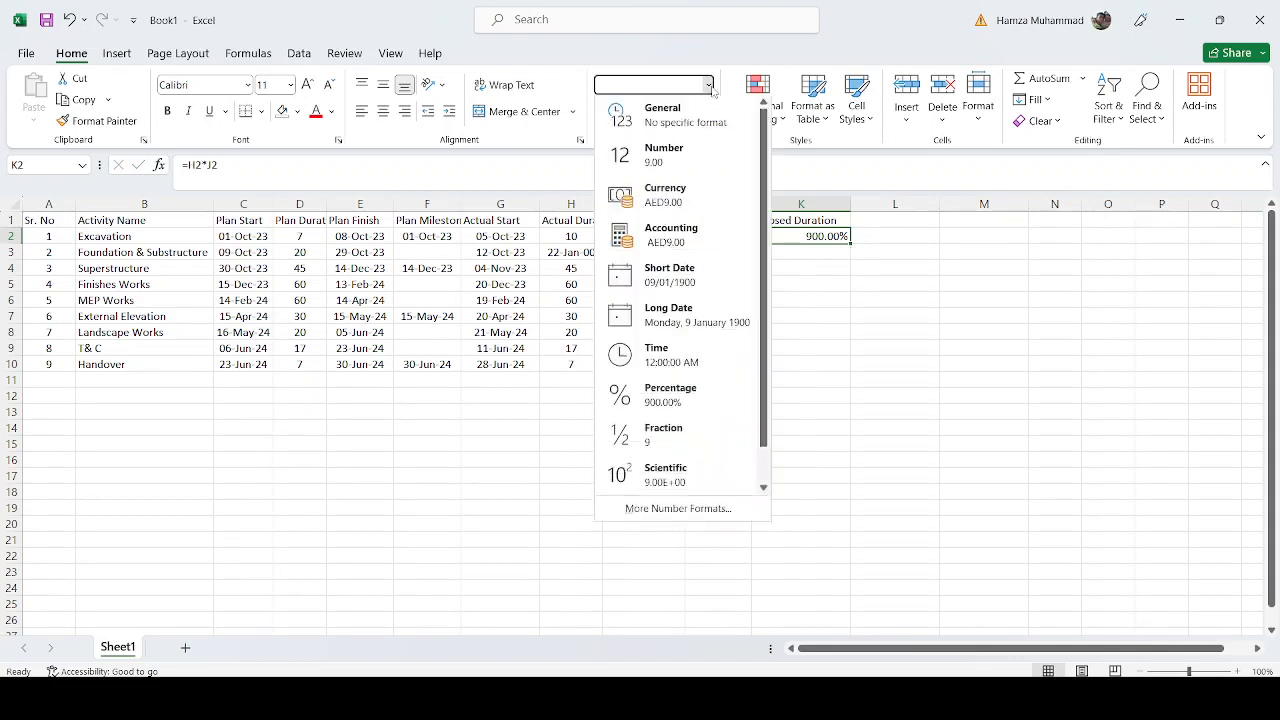
pyautogui.click(689, 150)
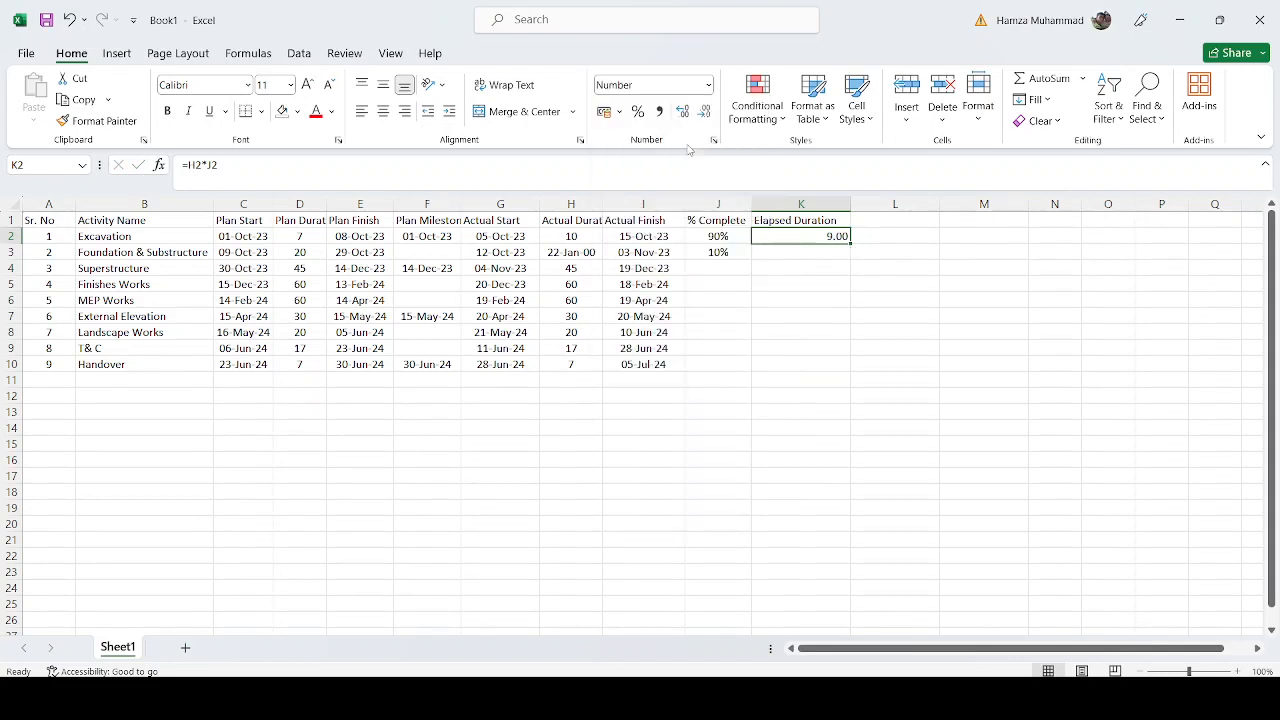
pyautogui.click(706, 113)
pyautogui.click(706, 113)
pyautogui.click(683, 111)
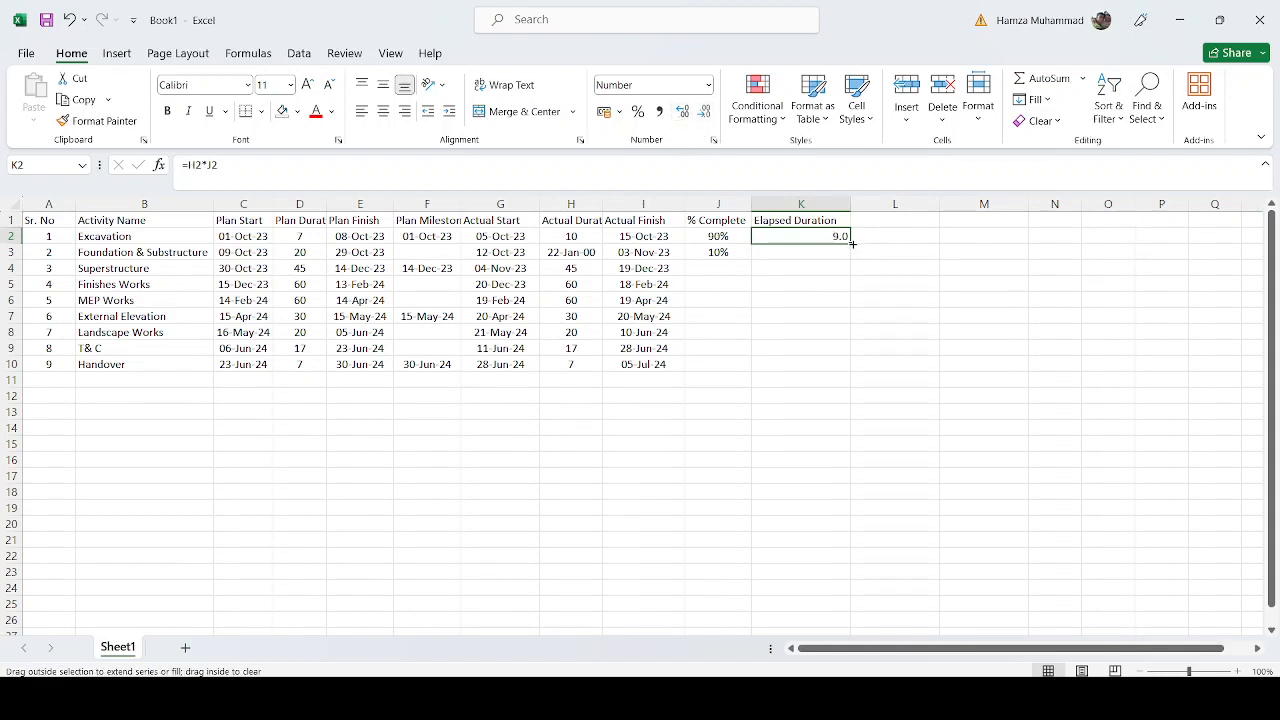
pyautogui.doubleClick(853, 240)
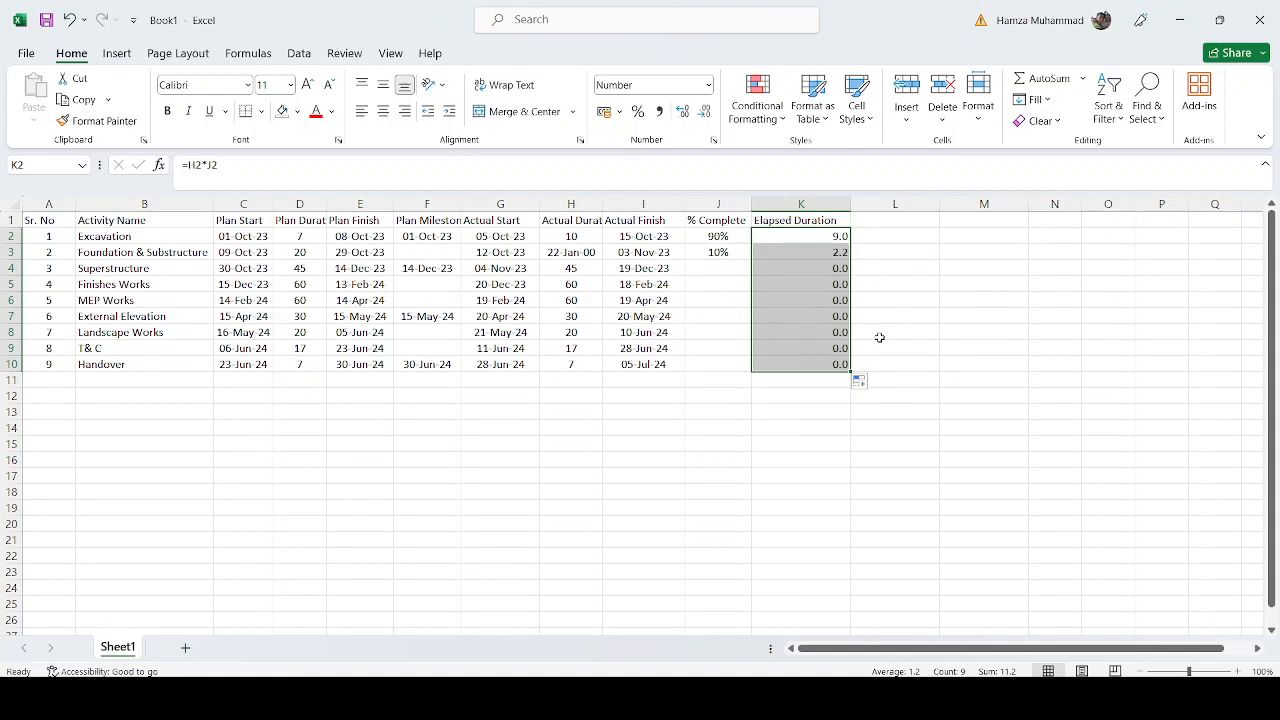
# Step: Add an "Actual Milestones" header in L1 and link Excavation's actual milestone in L2 to its actual start with =G2
pyautogui.click(893, 222)
pyautogui.write('A')
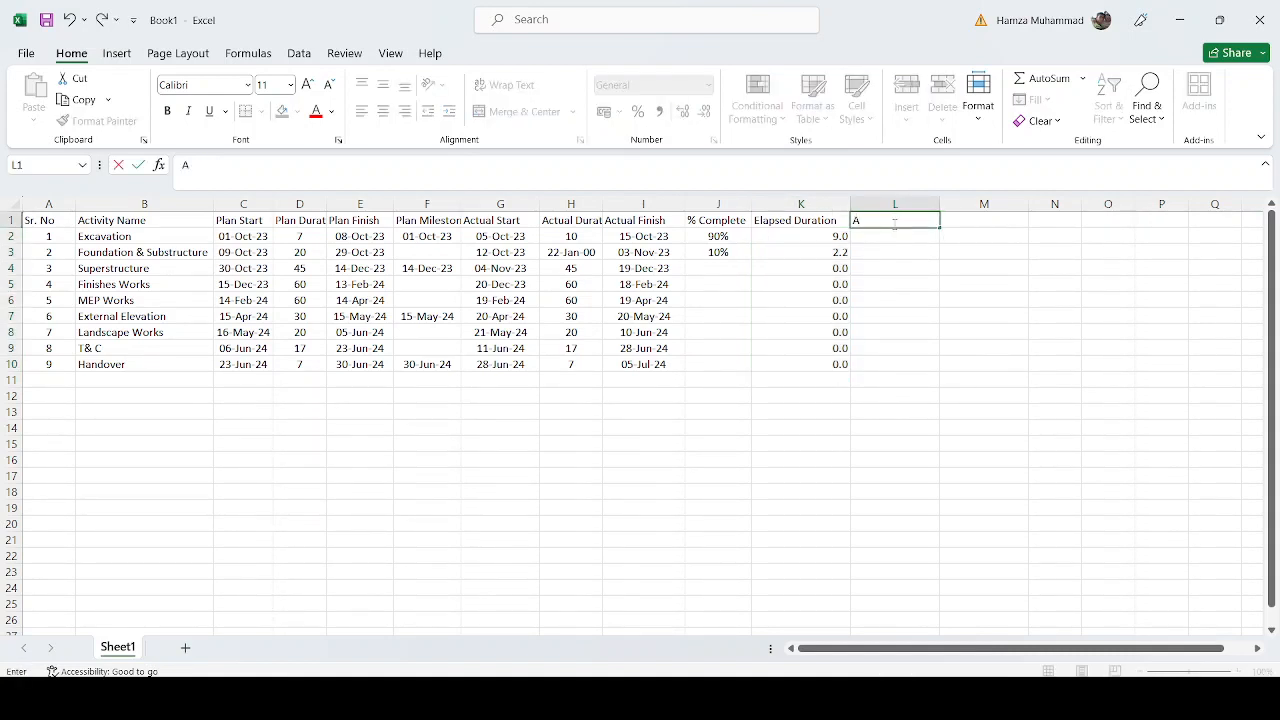
pyautogui.write('ctual Milestones')
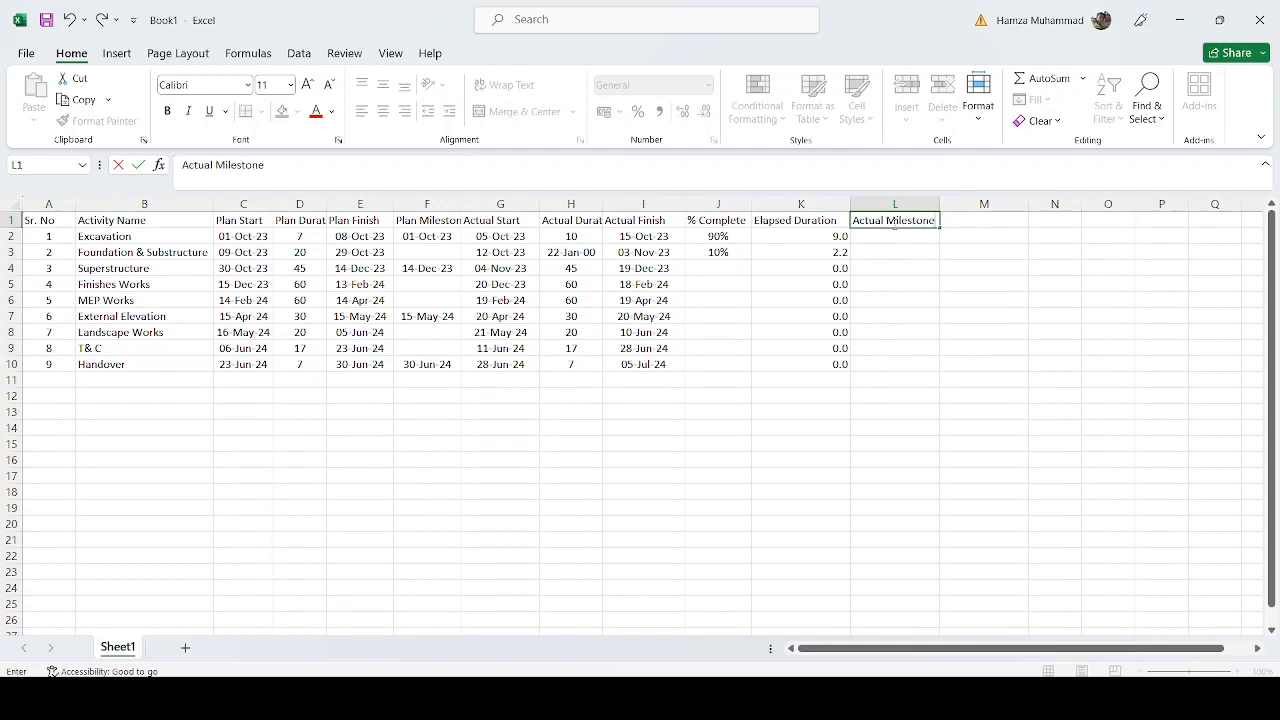
pyautogui.press('Return')
pyautogui.write('=')
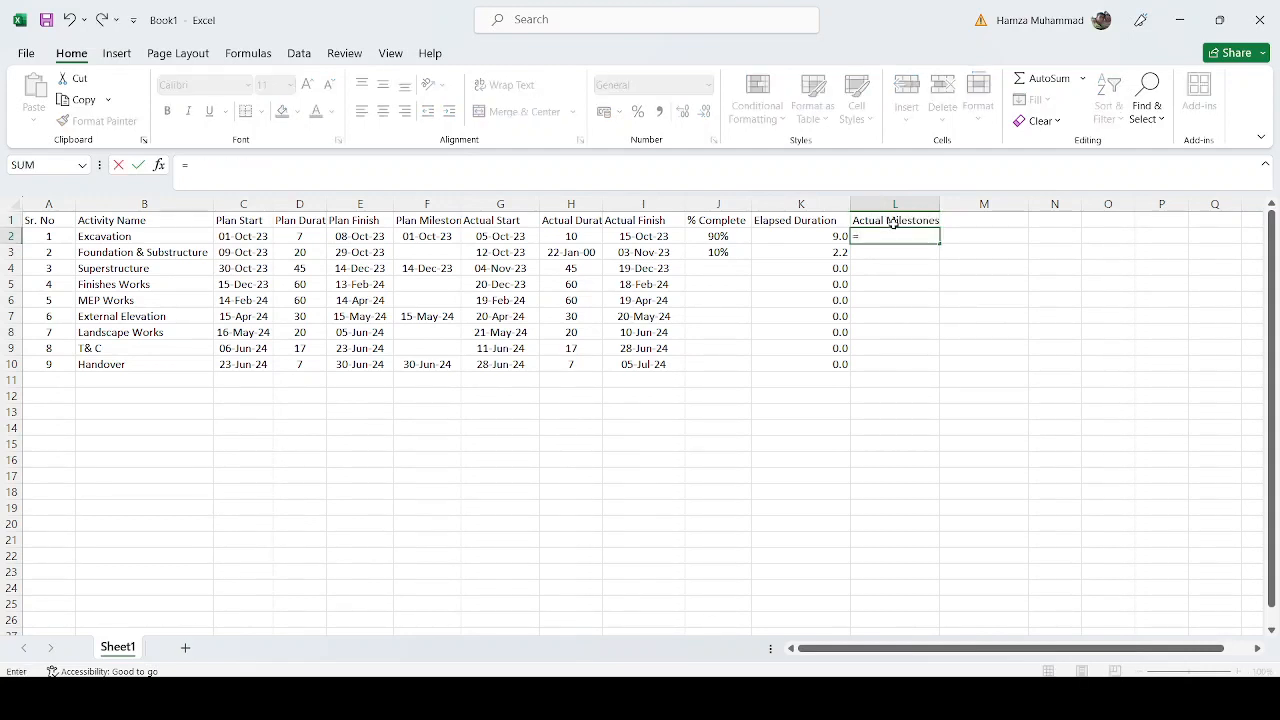
pyautogui.click(510, 238)
pyautogui.hotkey('ctrl', 'Return')
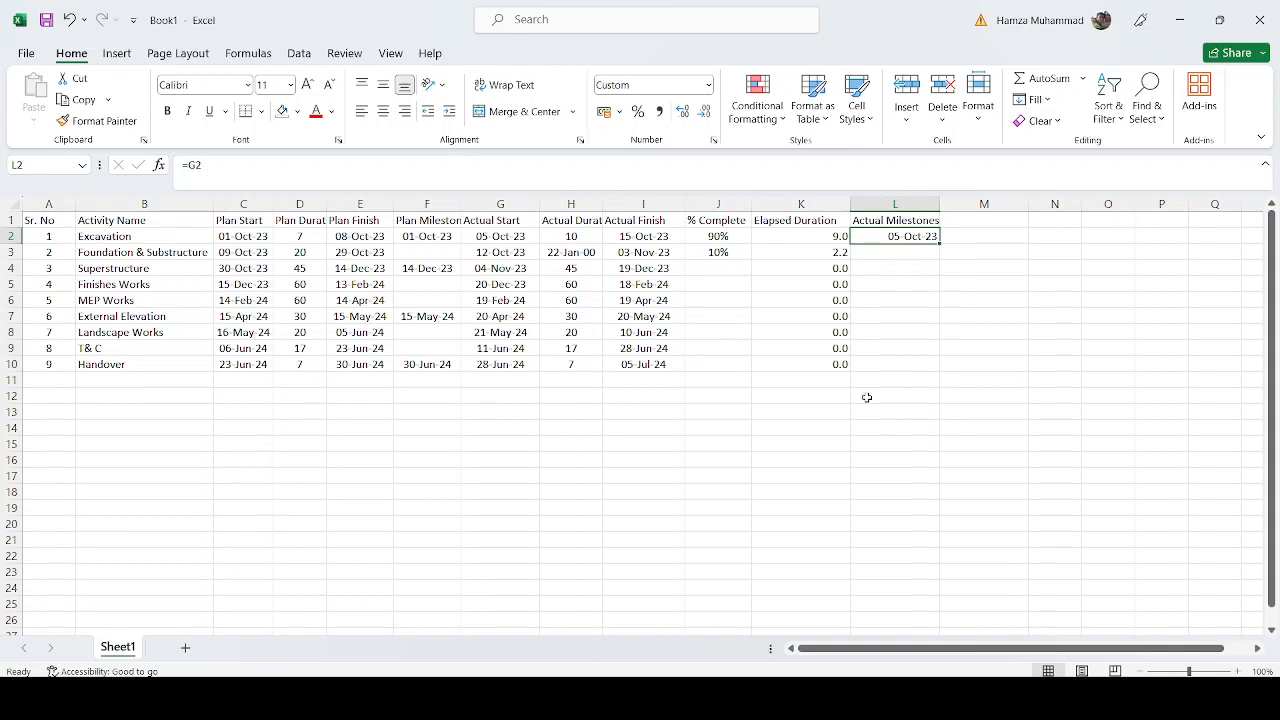
pyautogui.click(436, 517)
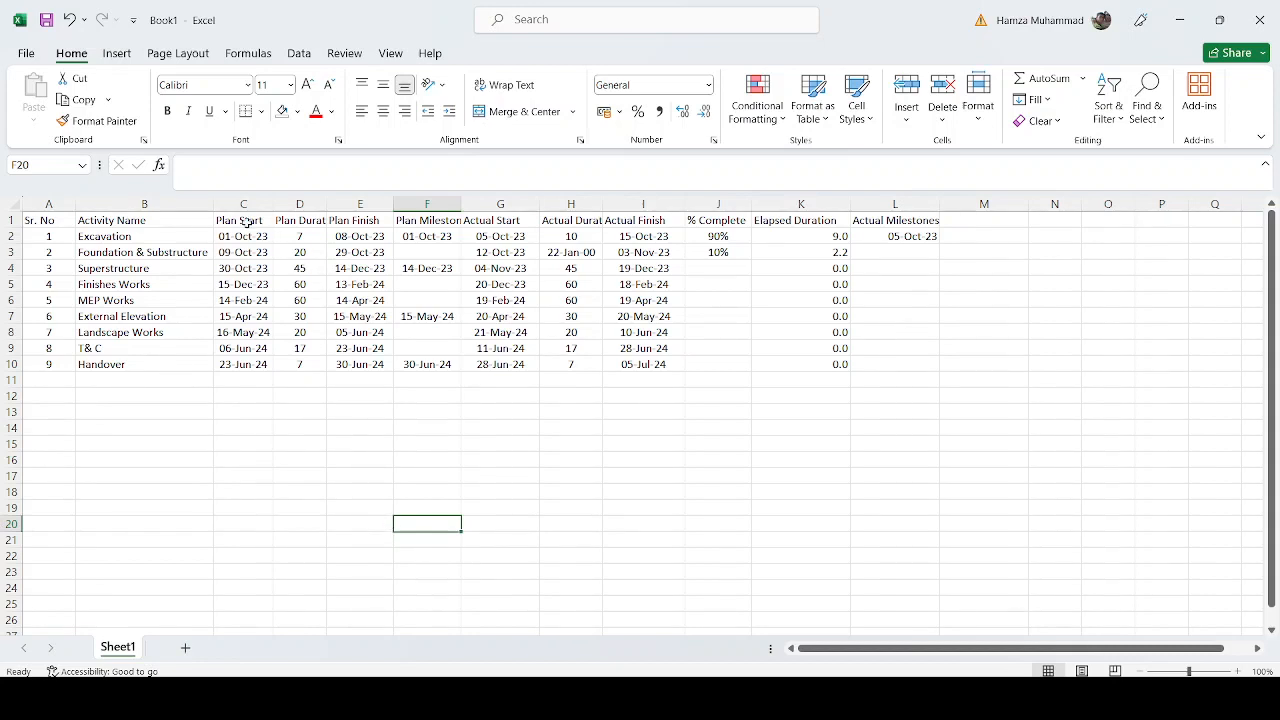
# Step: Shade the plan columns C1:F10 with a light green fill
pyautogui.moveTo(246, 222); pyautogui.dragTo(436, 368)
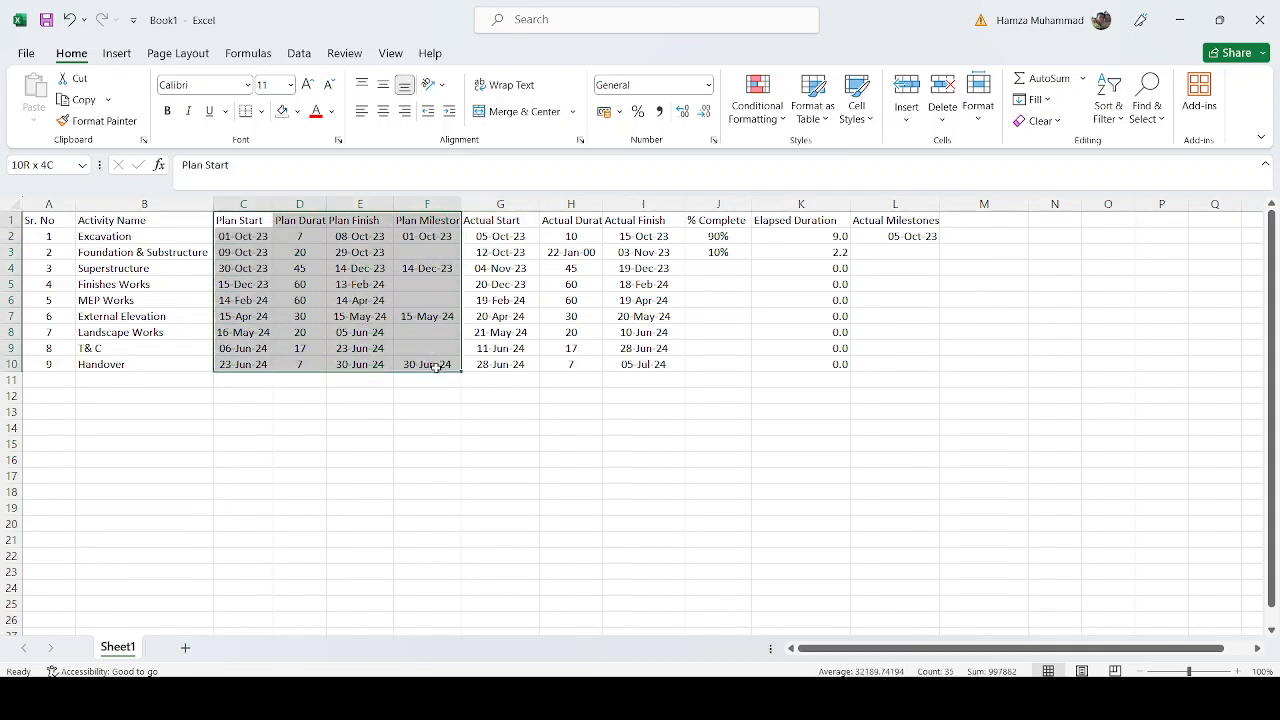
pyautogui.click(297, 111)
pyautogui.click(400, 188)
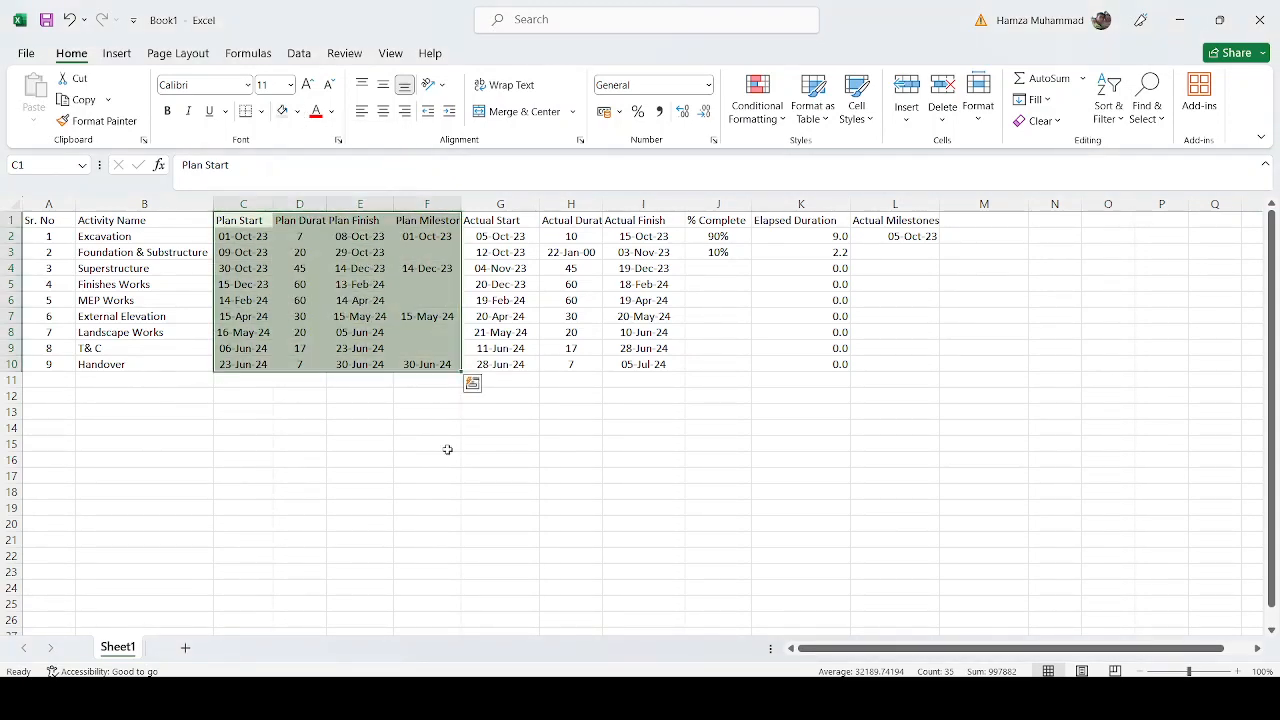
pyautogui.click(430, 476)
# Step: Shade the actual columns G1:L10 with a light gold fill
pyautogui.moveTo(498, 220); pyautogui.dragTo(866, 362)
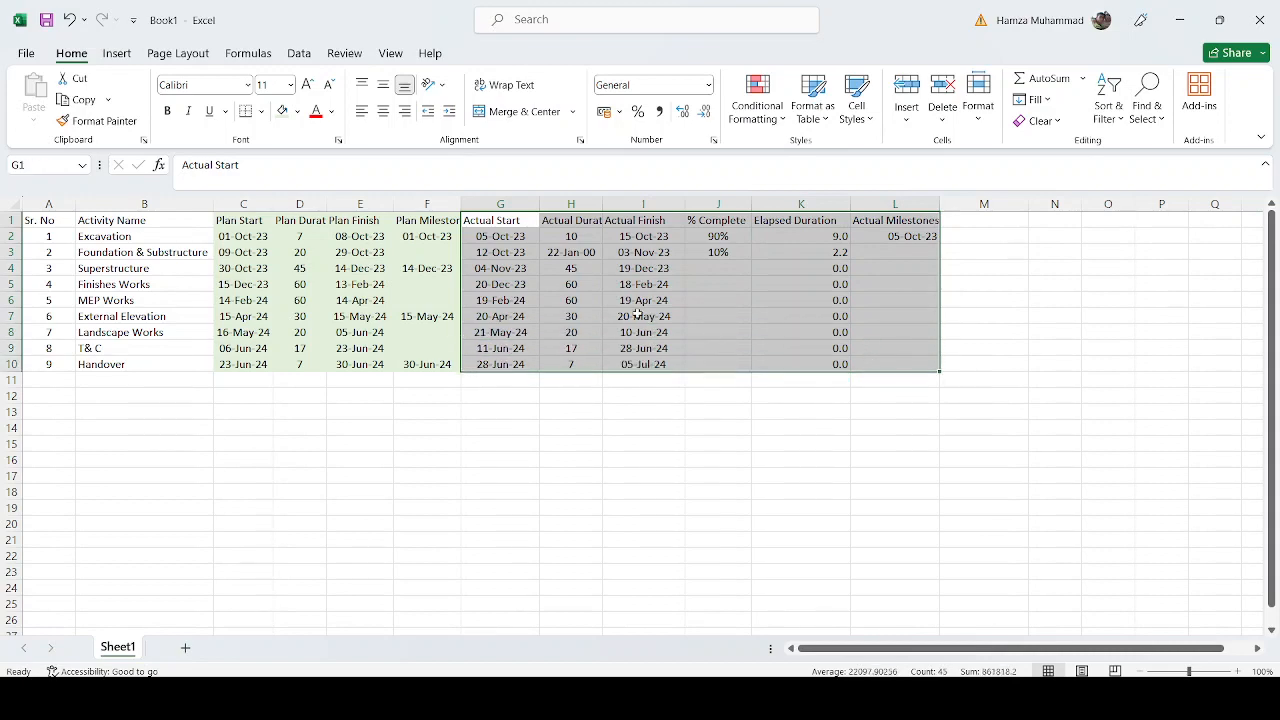
pyautogui.click(297, 111)
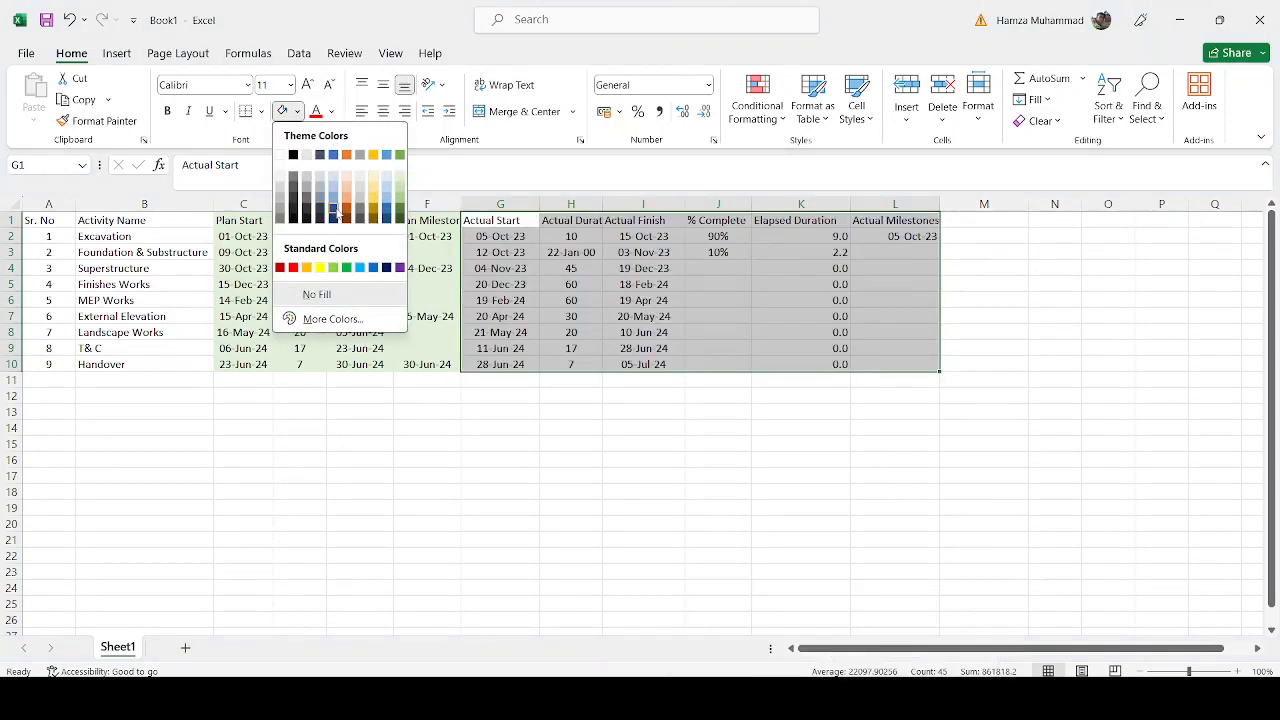
pyautogui.click(374, 180)
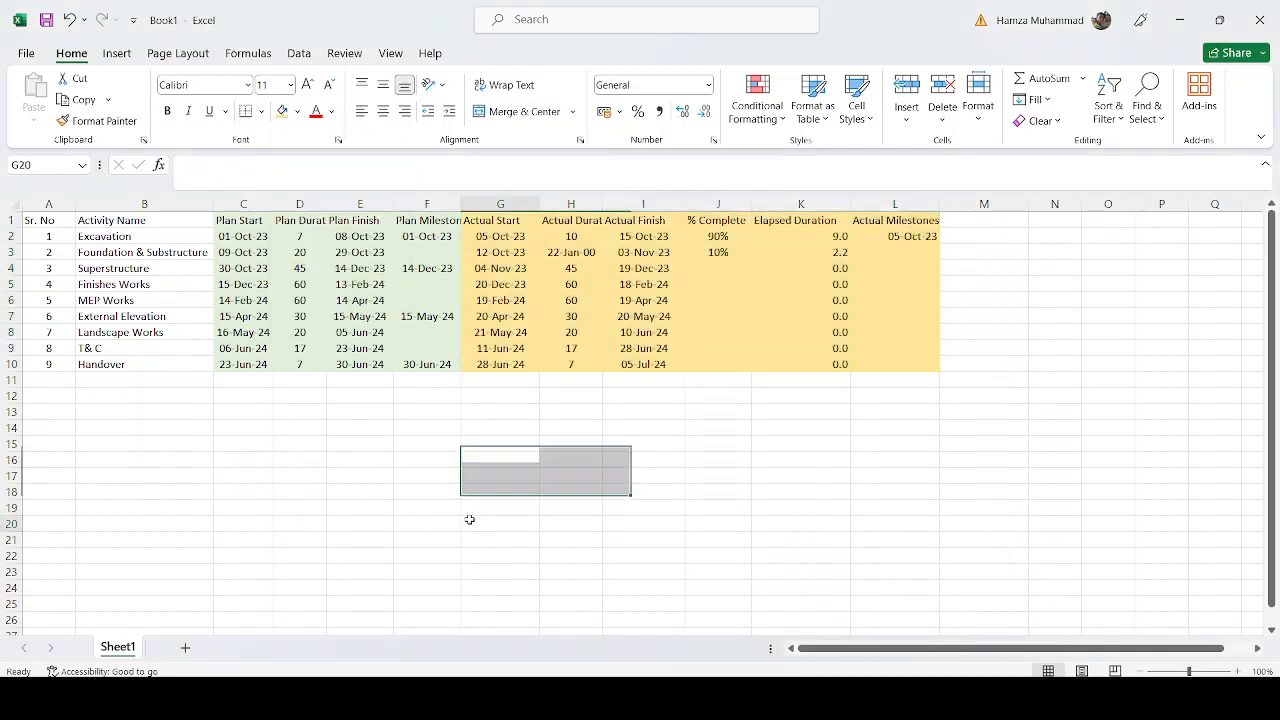
pyautogui.click(469, 520)
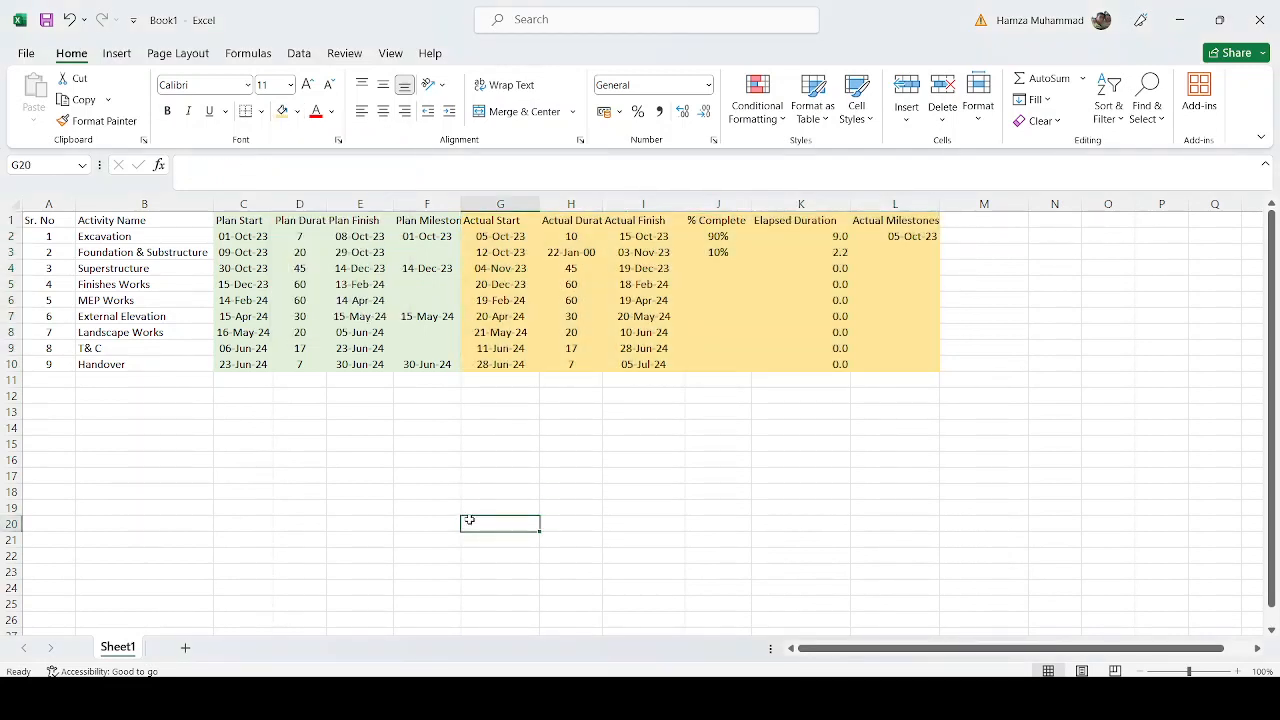
# Step: Insert an empty 2-D stacked bar chart and place it just below the schedule table
pyautogui.click(506, 477)
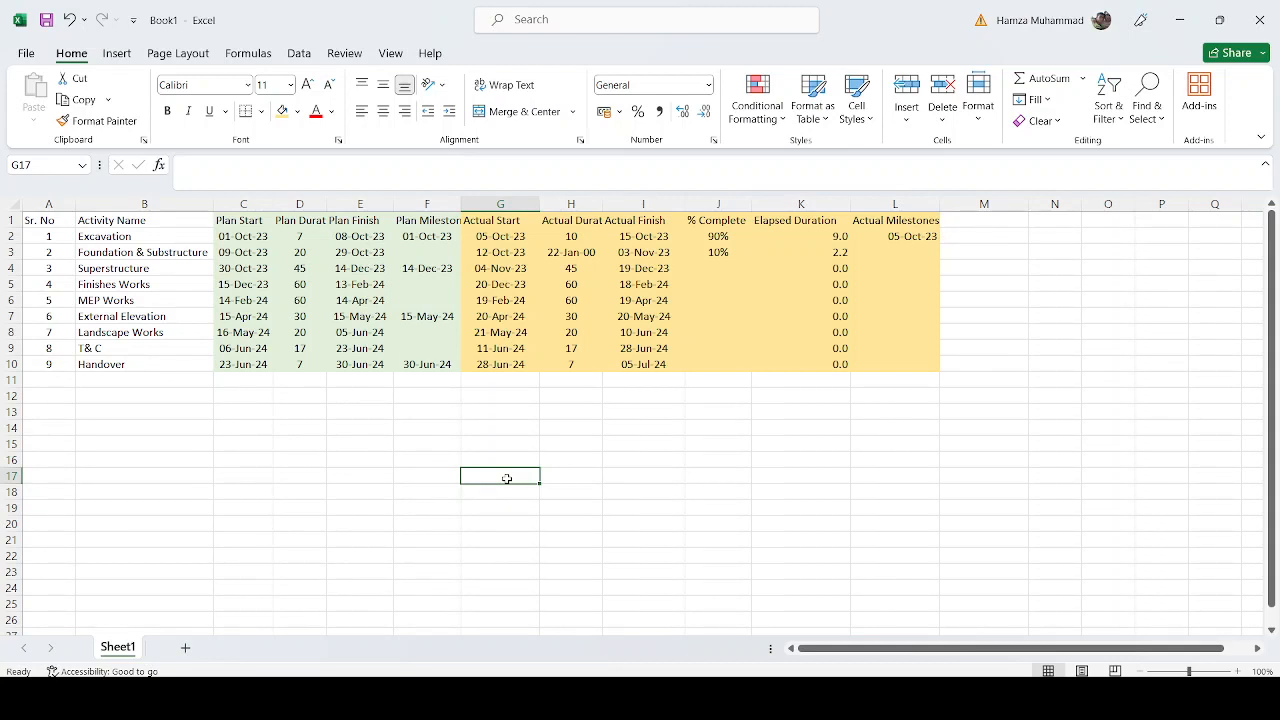
pyautogui.click(502, 440)
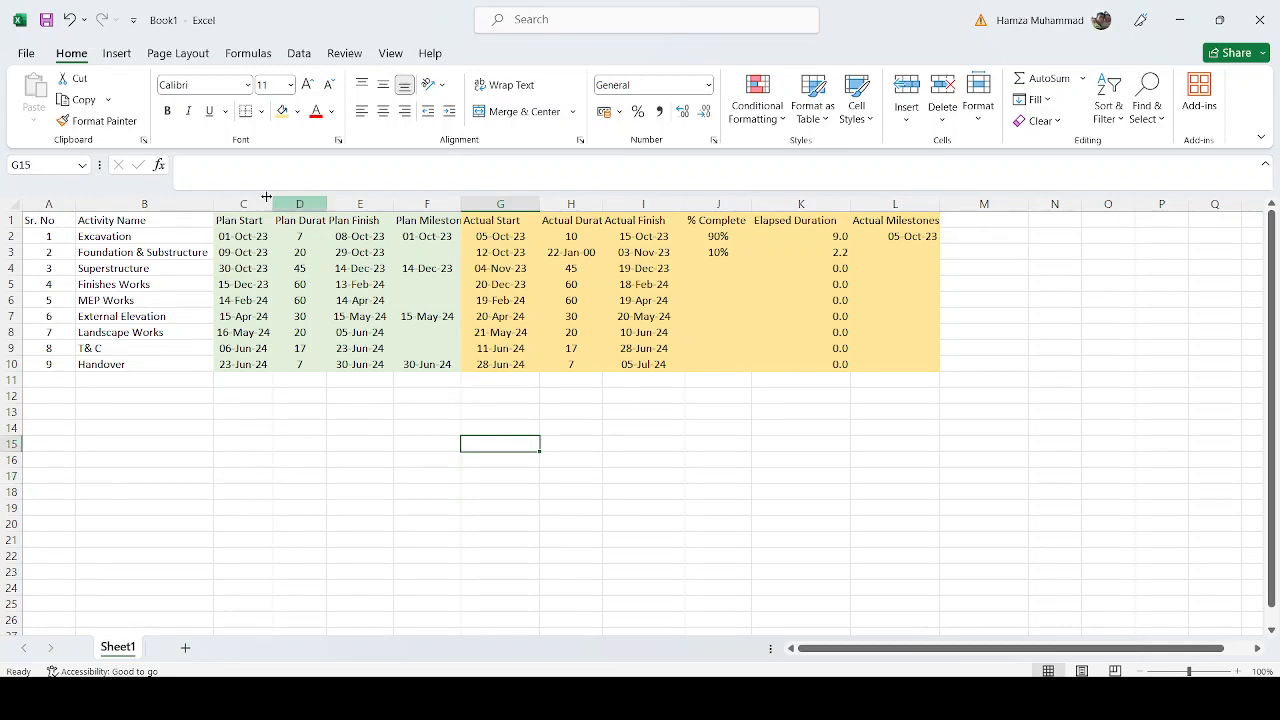
pyautogui.click(117, 56)
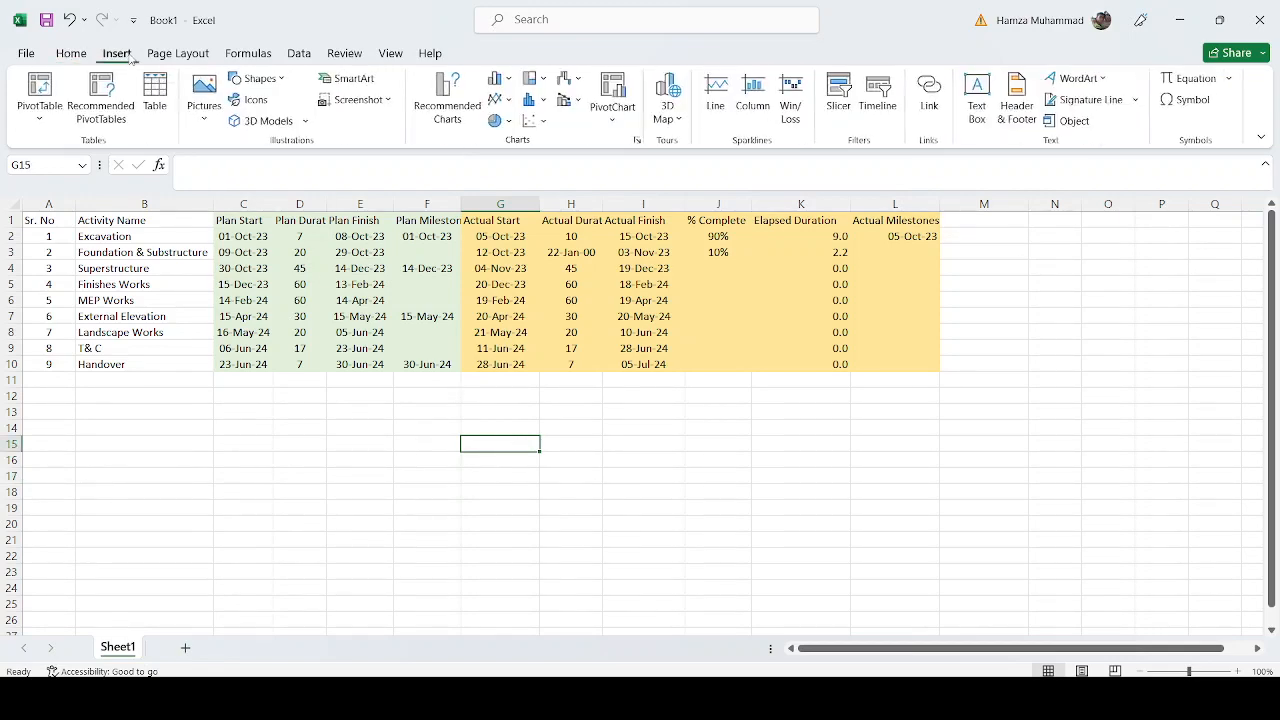
pyautogui.click(507, 84)
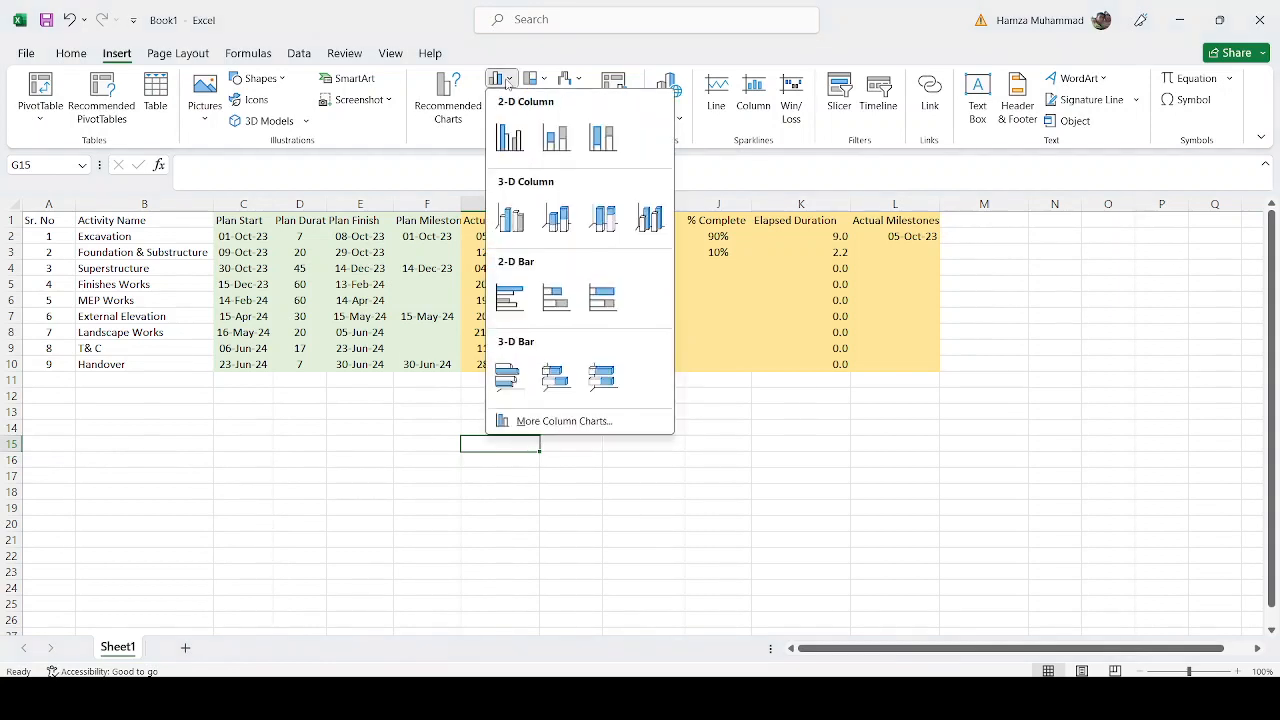
pyautogui.click(556, 300)
pyautogui.moveTo(557, 302); pyautogui.dragTo(529, 397)
# Step: Add a chart data series named from the Actual Start header G1 with the values G2:G10
pyautogui.rightClick(532, 443)
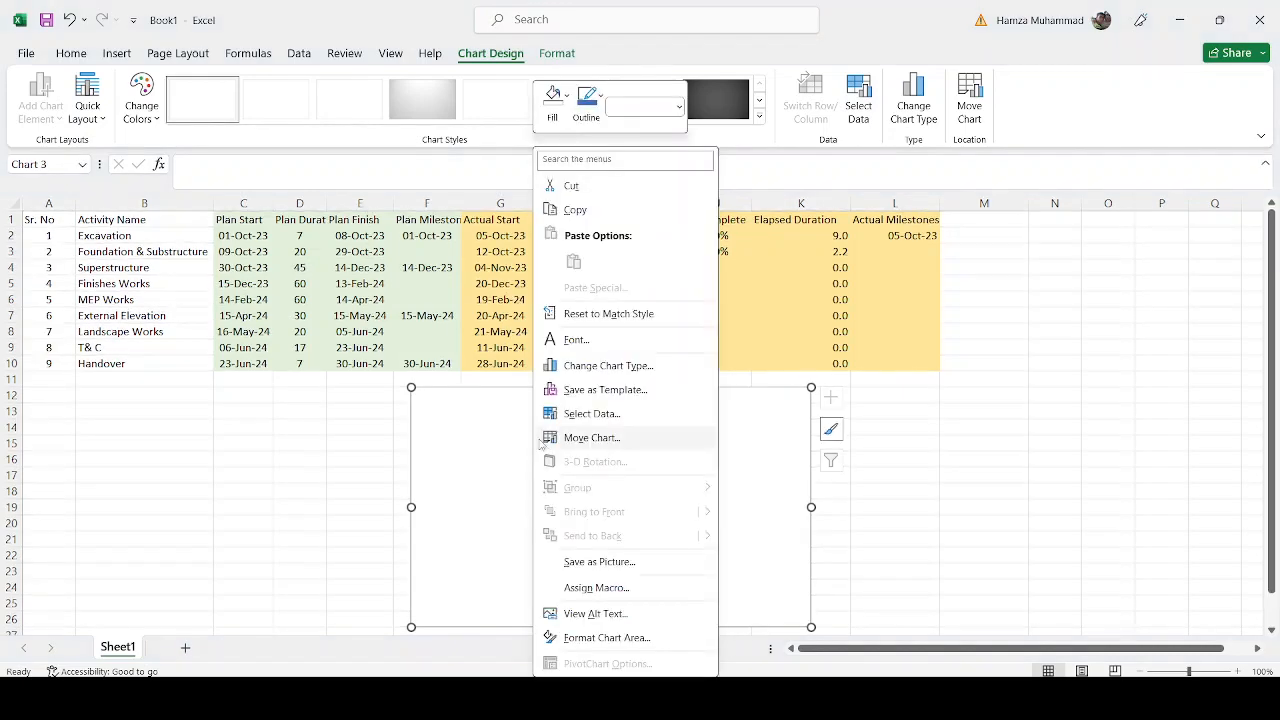
pyautogui.click(573, 414)
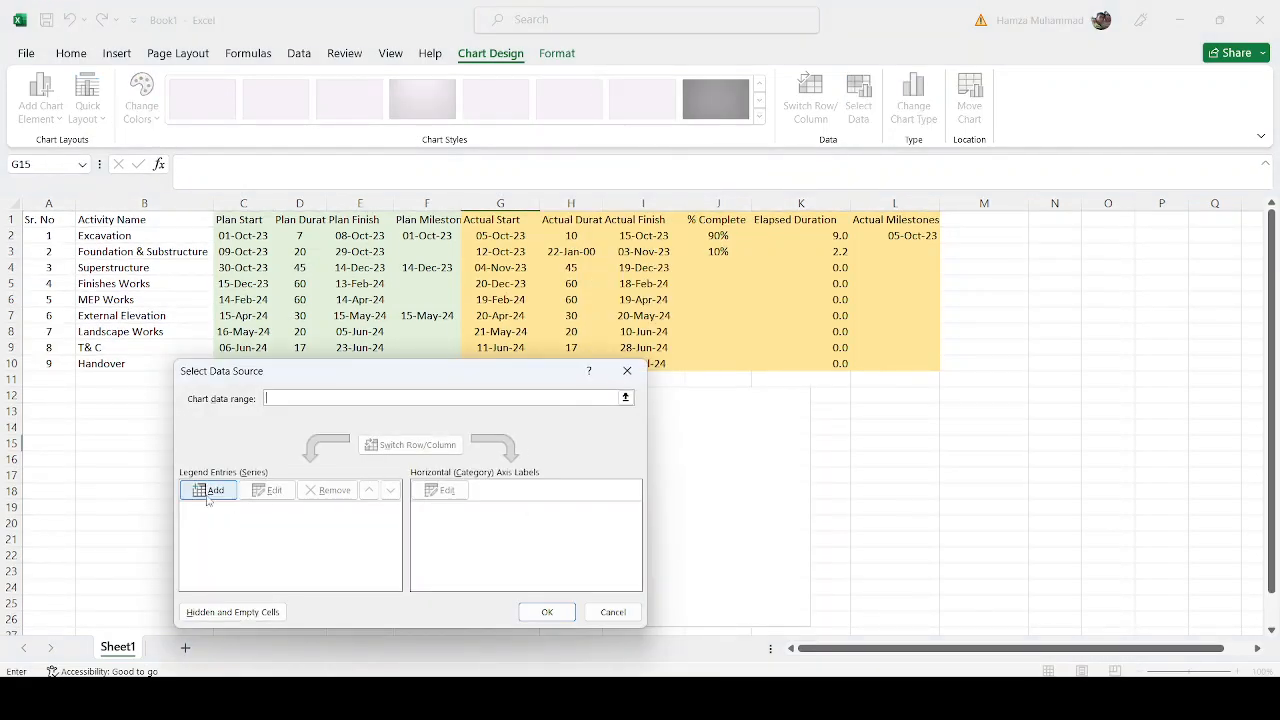
pyautogui.click(205, 491)
pyautogui.click(508, 222)
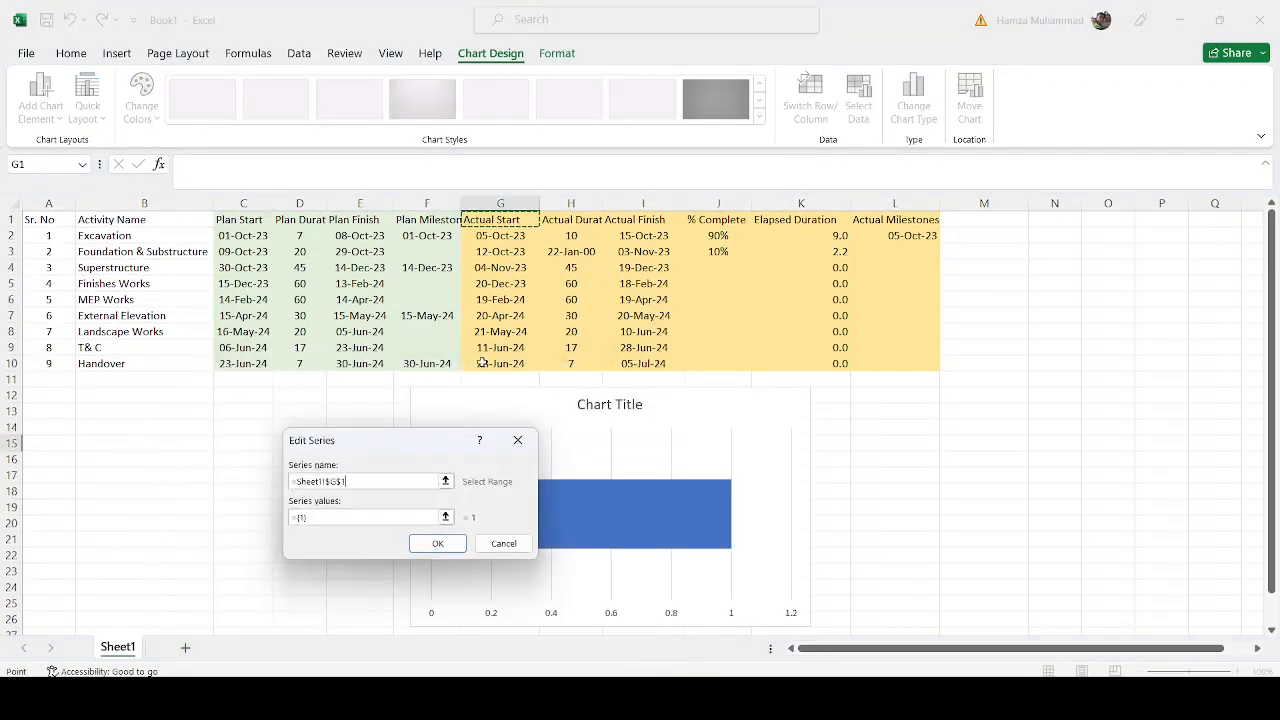
pyautogui.click(445, 517)
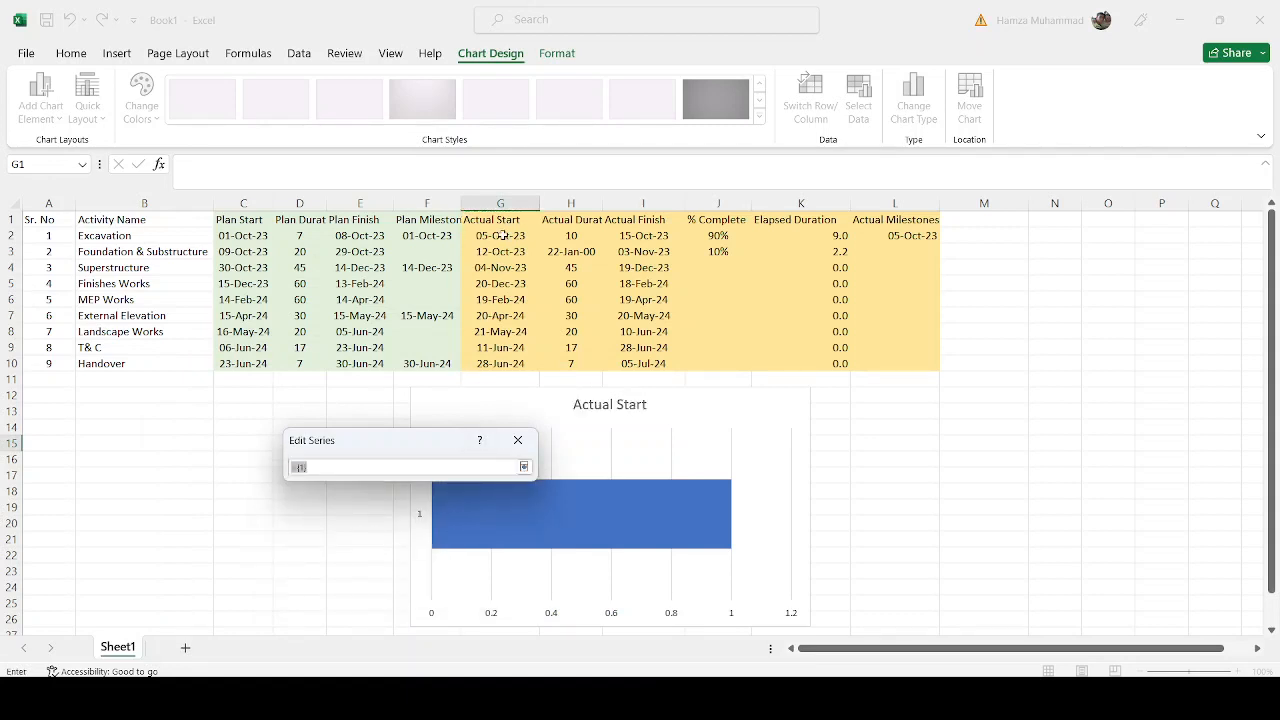
pyautogui.moveTo(500, 238); pyautogui.dragTo(501, 364)
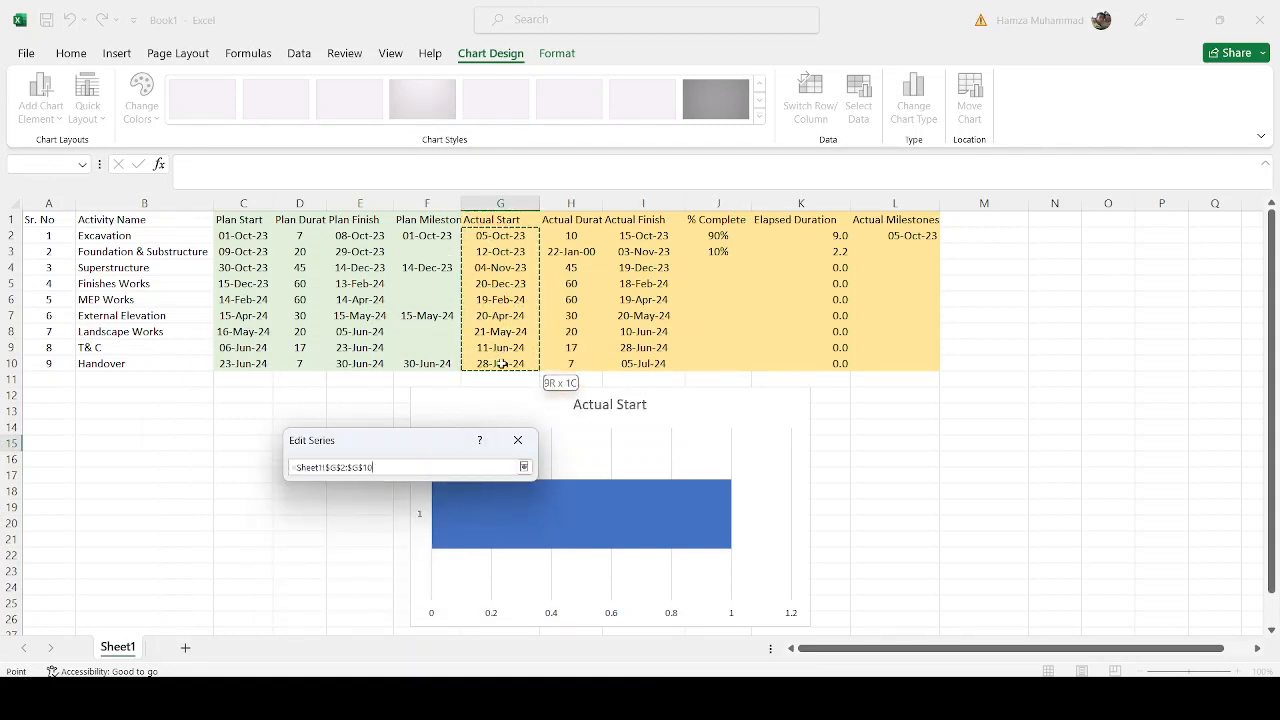
pyautogui.click(523, 467)
pyautogui.click(437, 542)
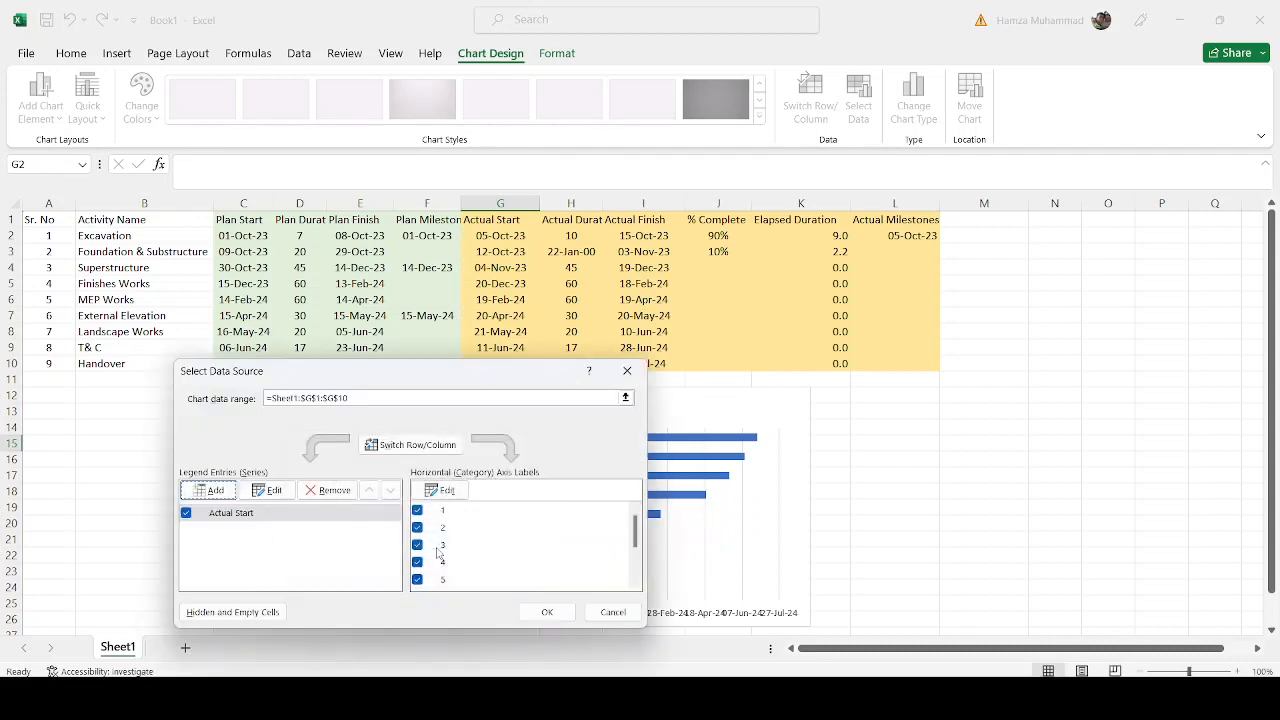
# Step: Add a second chart series named from the Actual Duration header H1 with the values H2:H10
pyautogui.click(209, 490)
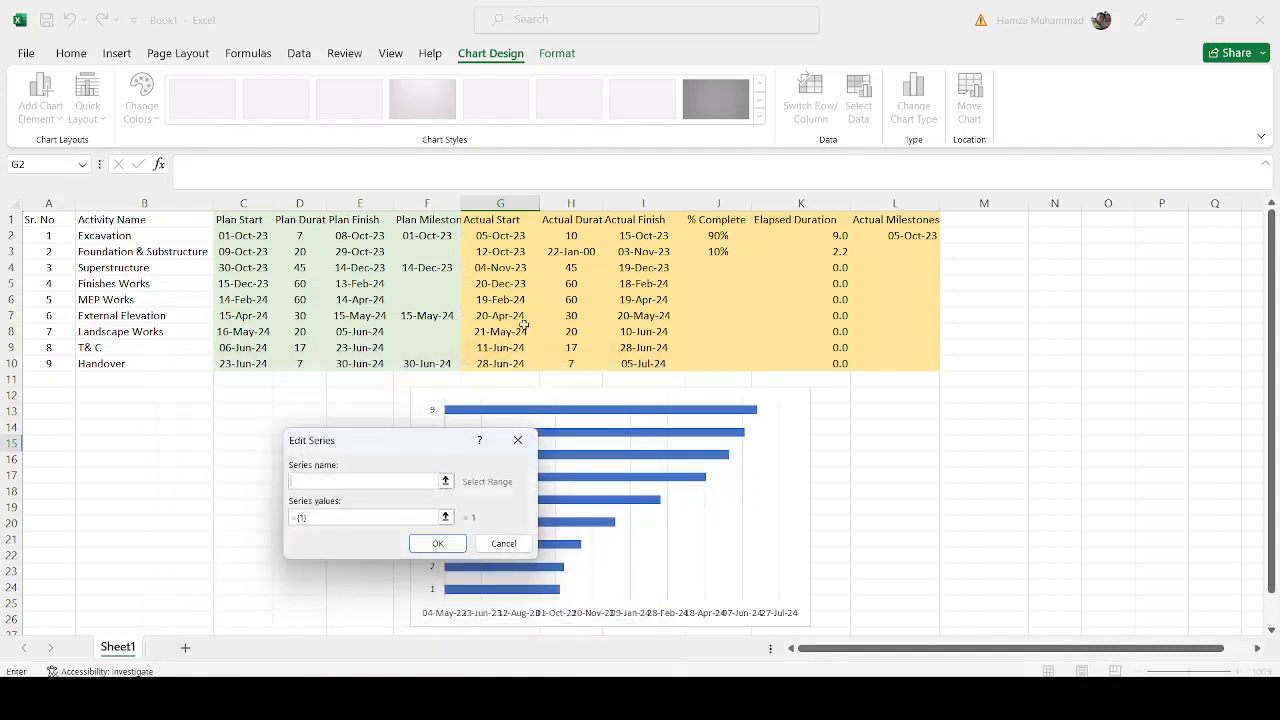
pyautogui.click(572, 217)
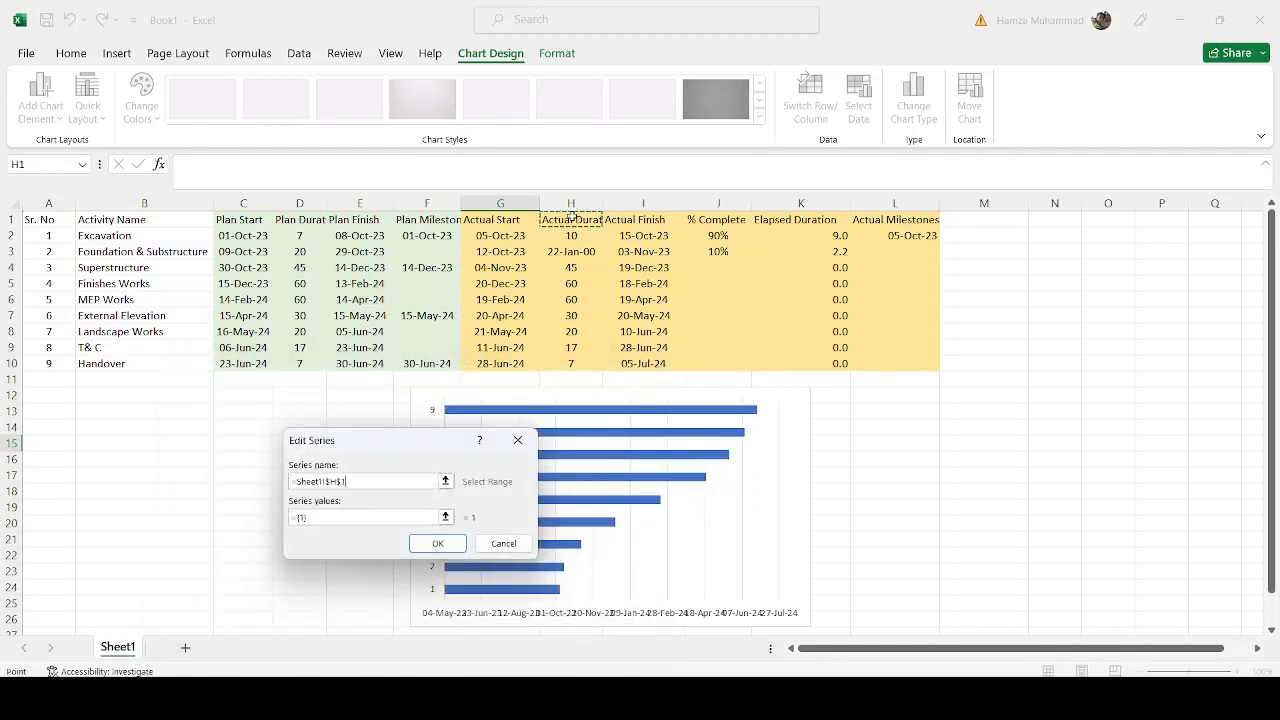
pyautogui.click(445, 517)
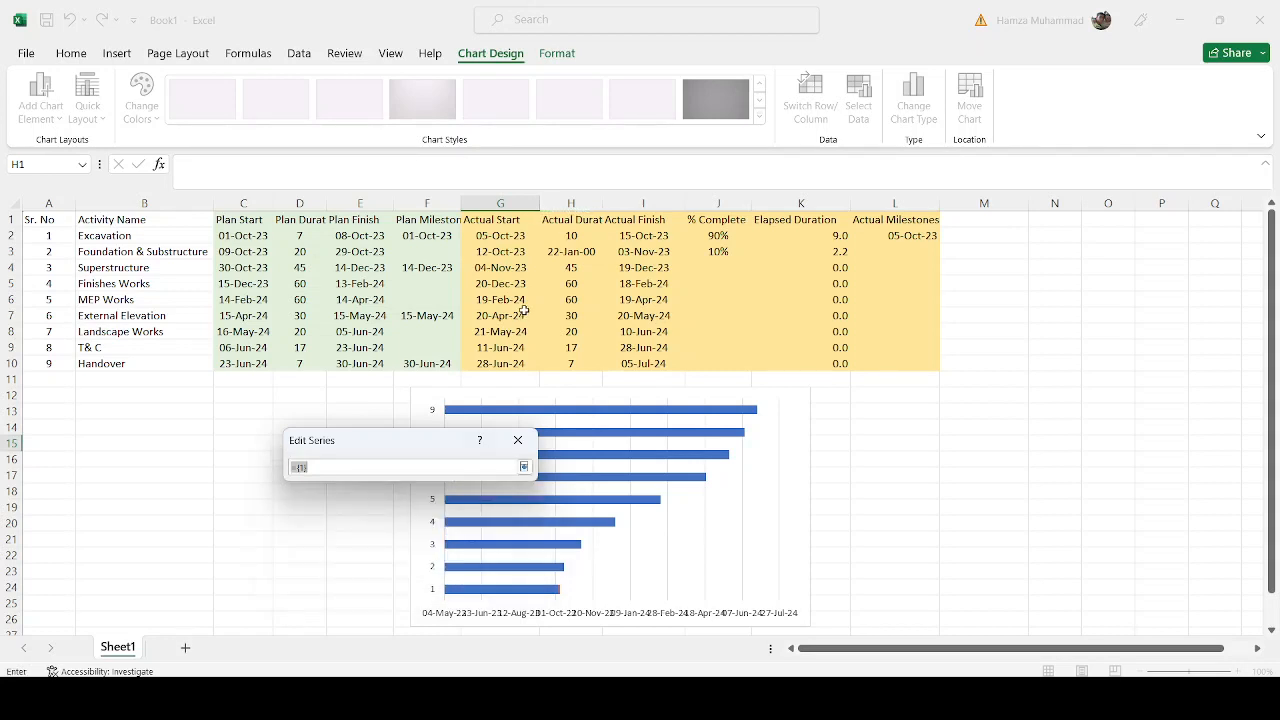
pyautogui.moveTo(562, 244); pyautogui.dragTo(571, 365)
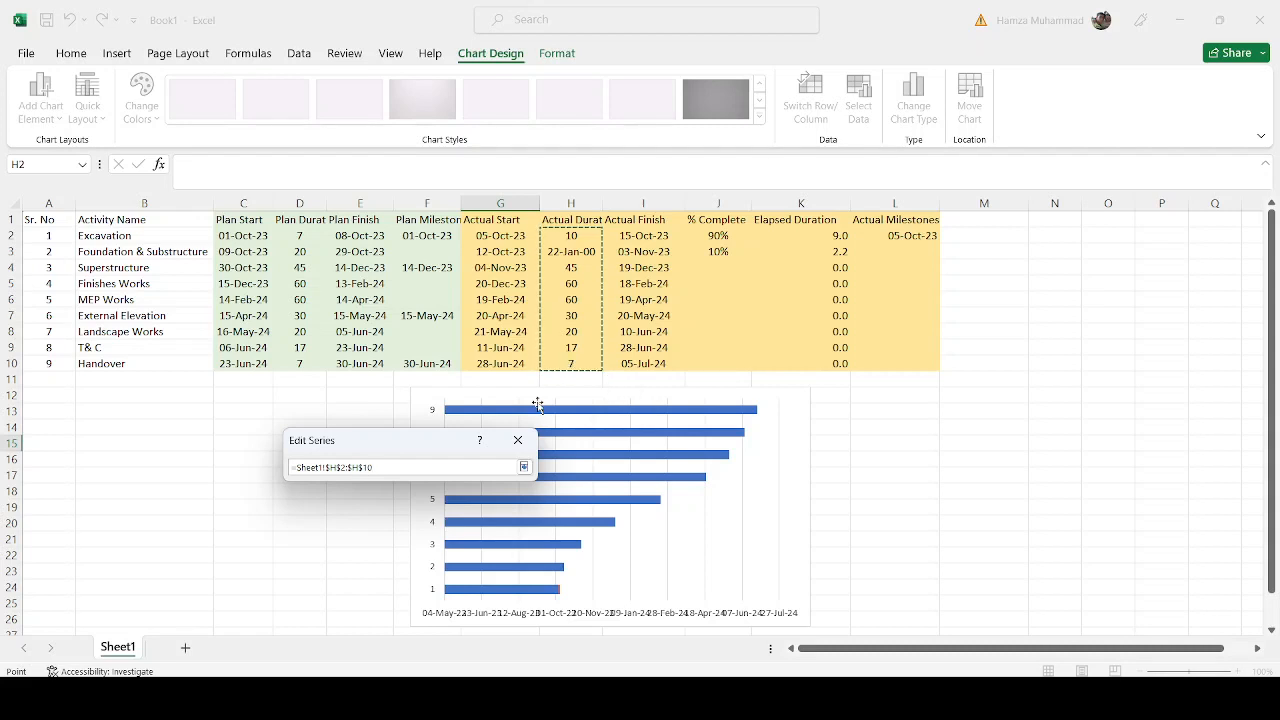
pyautogui.click(524, 467)
pyautogui.click(436, 545)
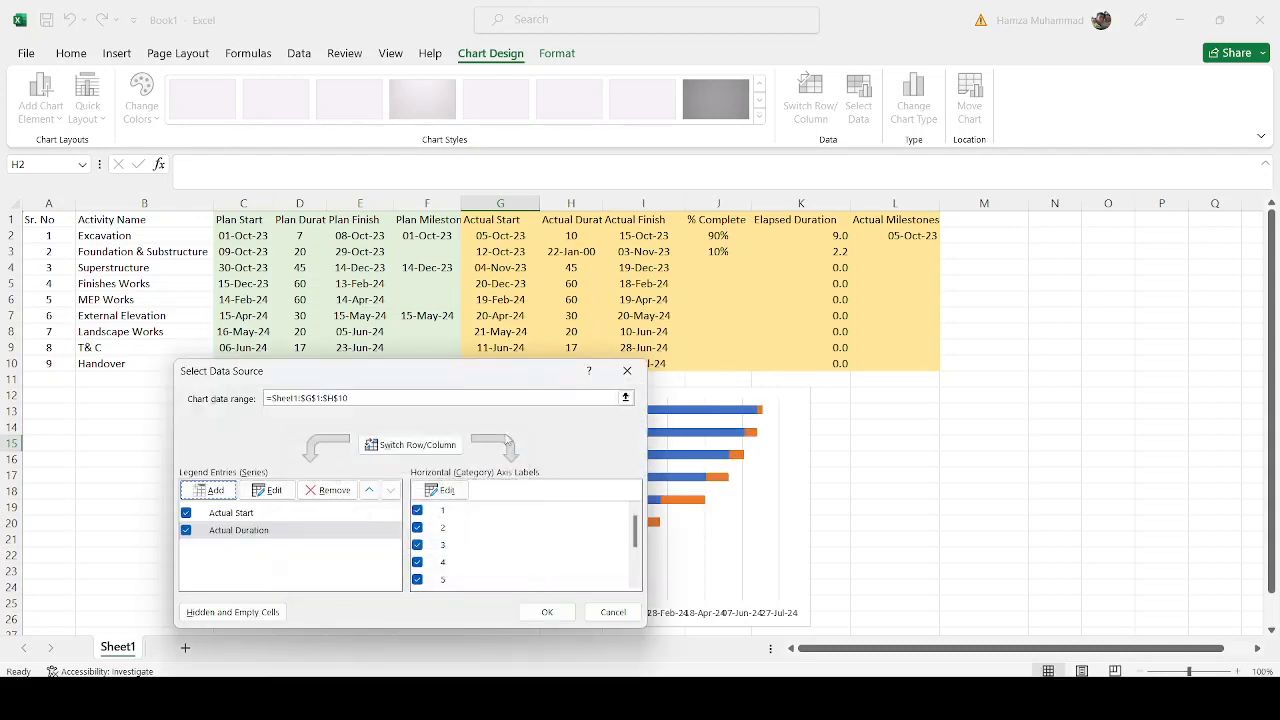
# Step: Use the activity names B2:B10 as the chart's category axis labels and apply the data source changes
pyautogui.click(444, 490)
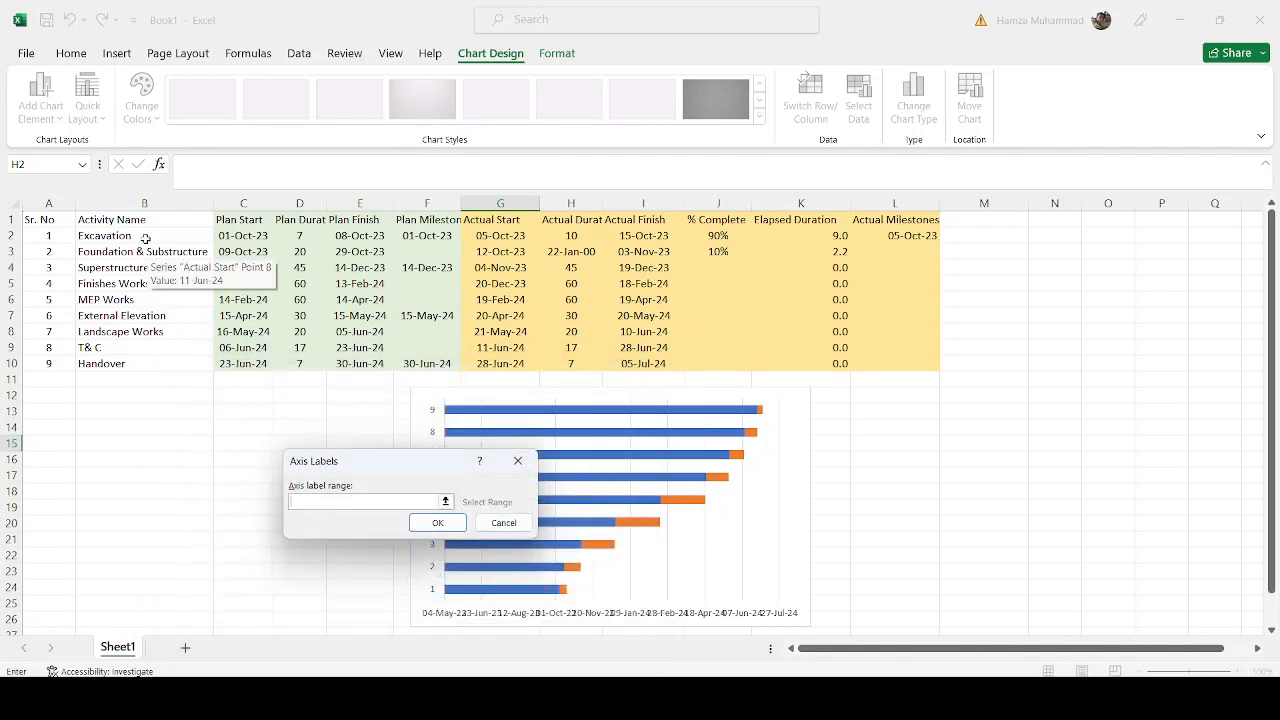
pyautogui.moveTo(145, 236); pyautogui.dragTo(150, 362)
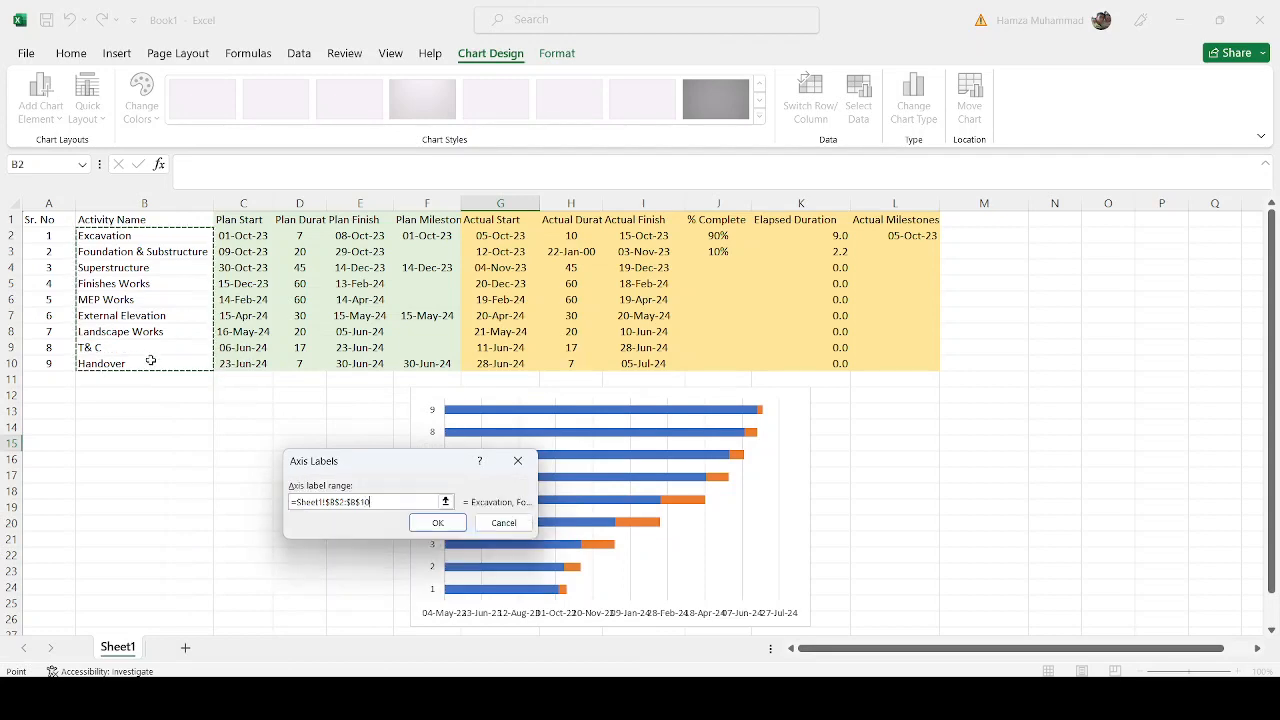
pyautogui.click(435, 525)
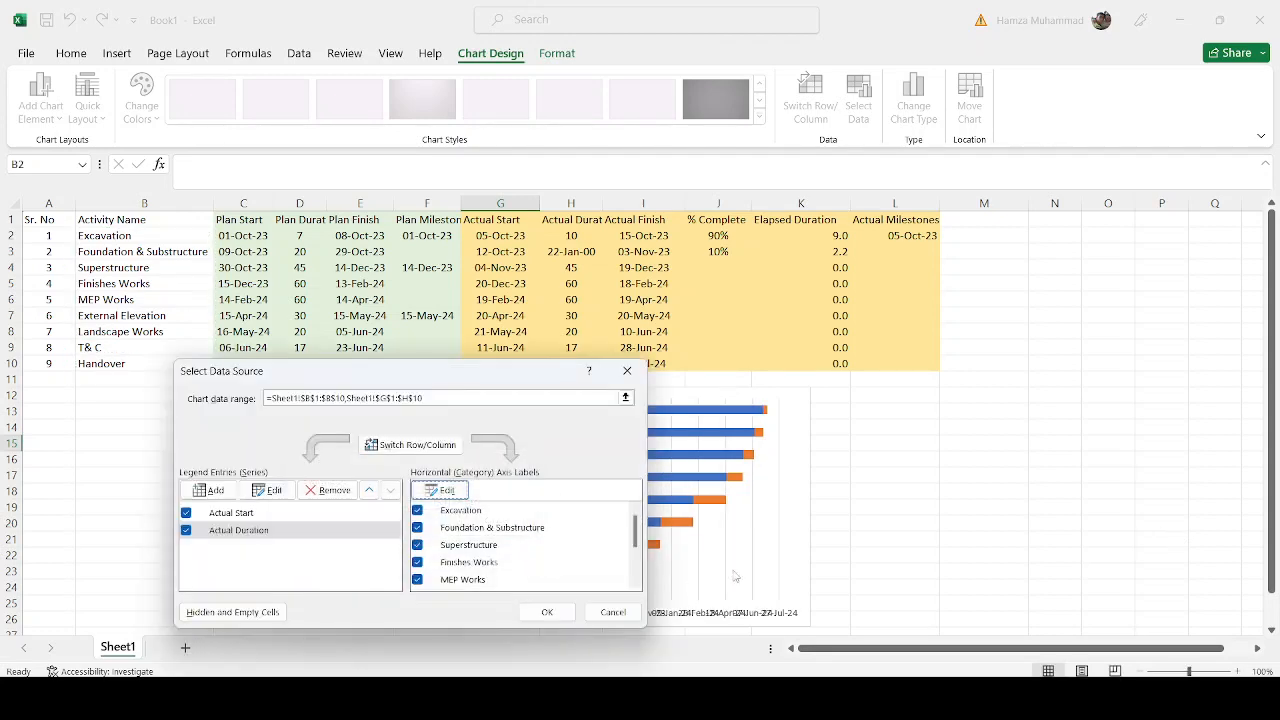
pyautogui.click(547, 611)
pyautogui.click(1110, 575)
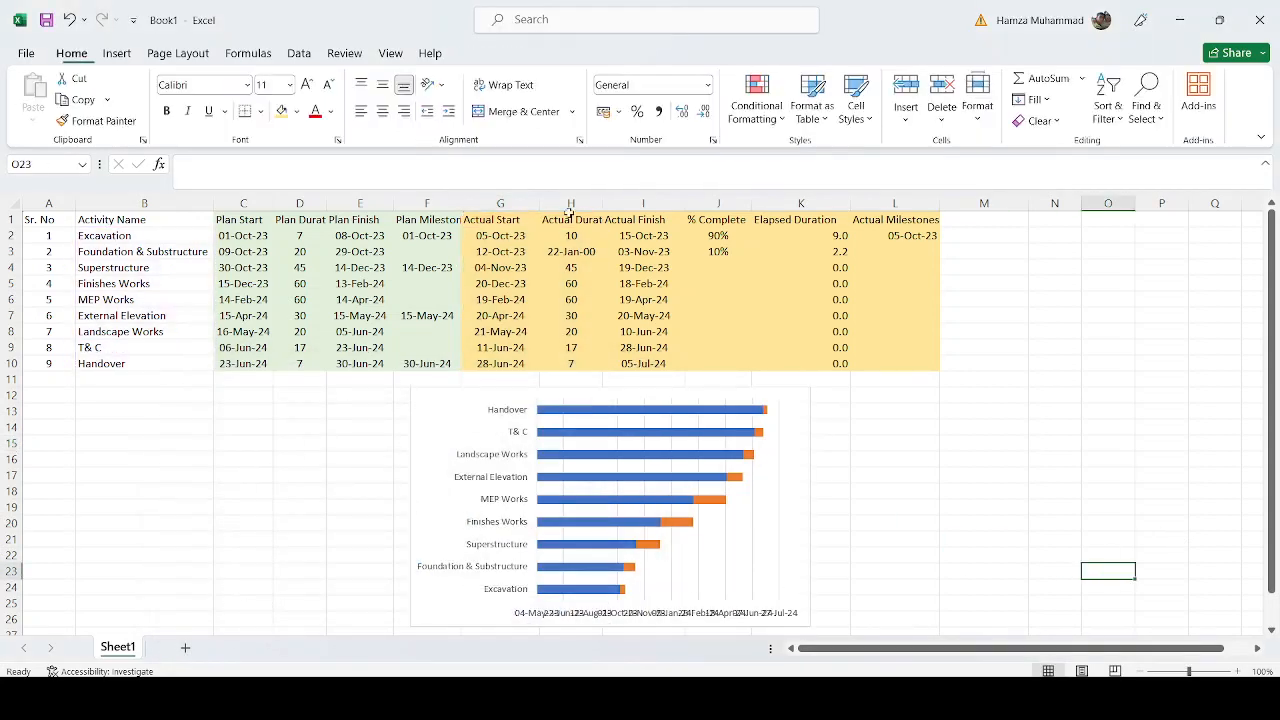
# Step: Rename the Actual Start header in G1 to "Actual/Forecast Start"
pyautogui.click(500, 220)
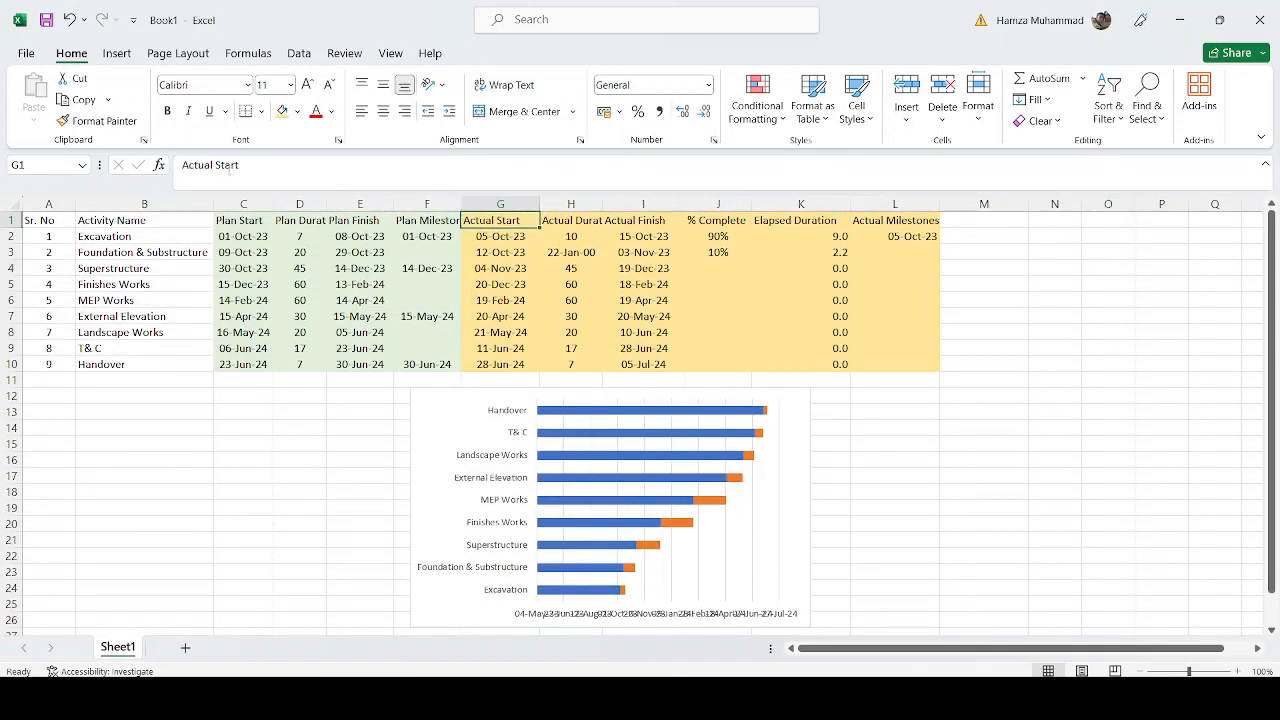
pyautogui.click(214, 166)
pyautogui.write('/F')
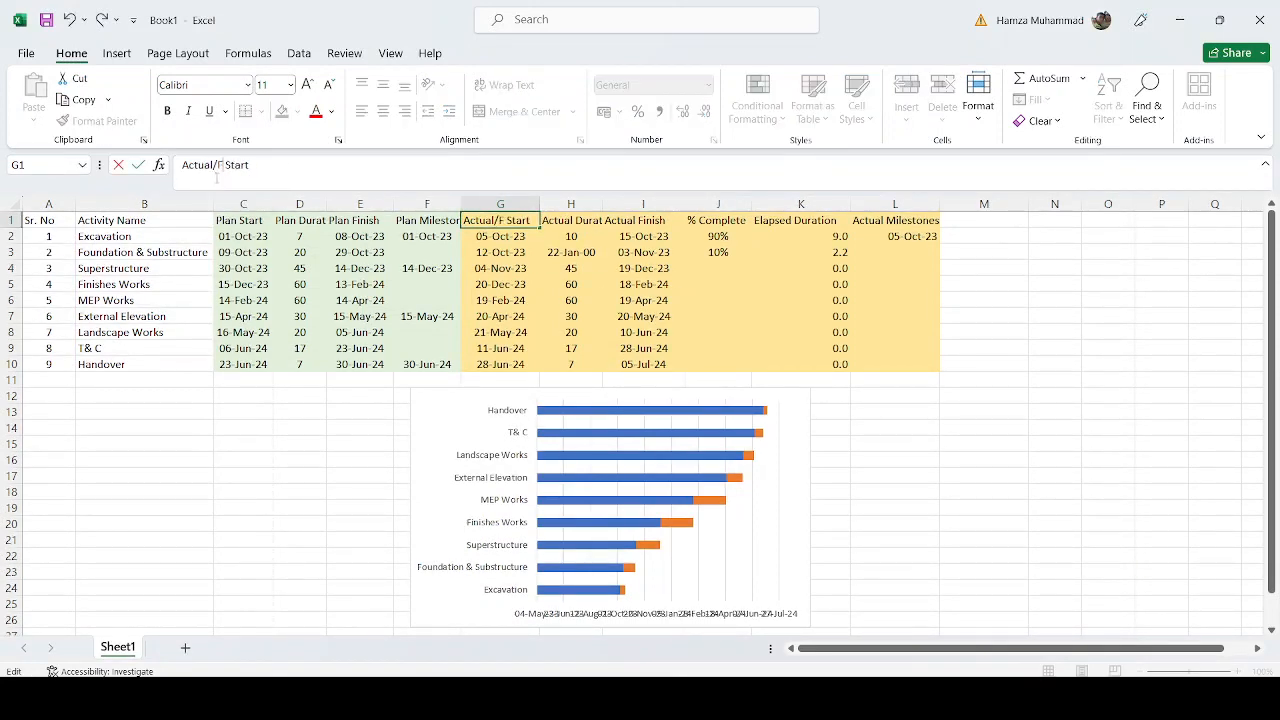
pyautogui.write('orcas')
pyautogui.press('BackSpace')
pyautogui.press('BackSpace')
pyautogui.press('BackSpace')
pyautogui.write('ecast')
pyautogui.press('Tab')
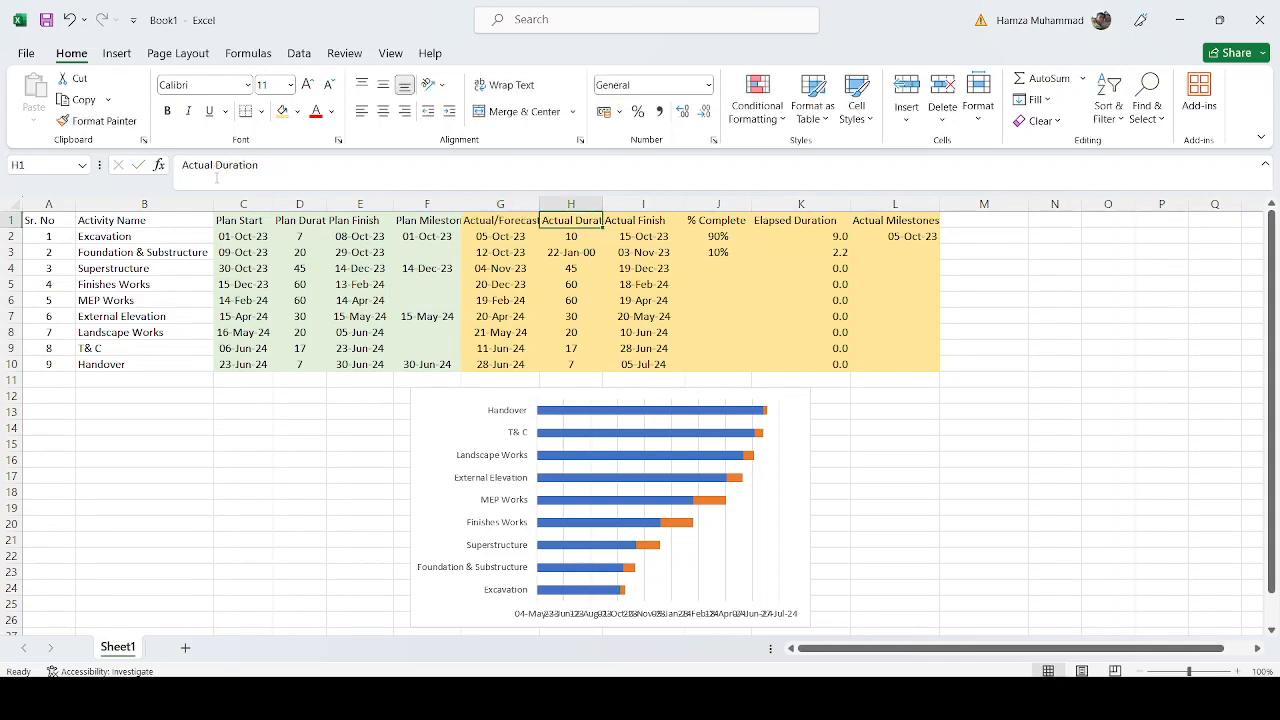
# Step: Rename the header in H1 to "Actual/Forecast Duration" and the header in I1 to "Actual/Forecast Finish"
pyautogui.click(216, 165)
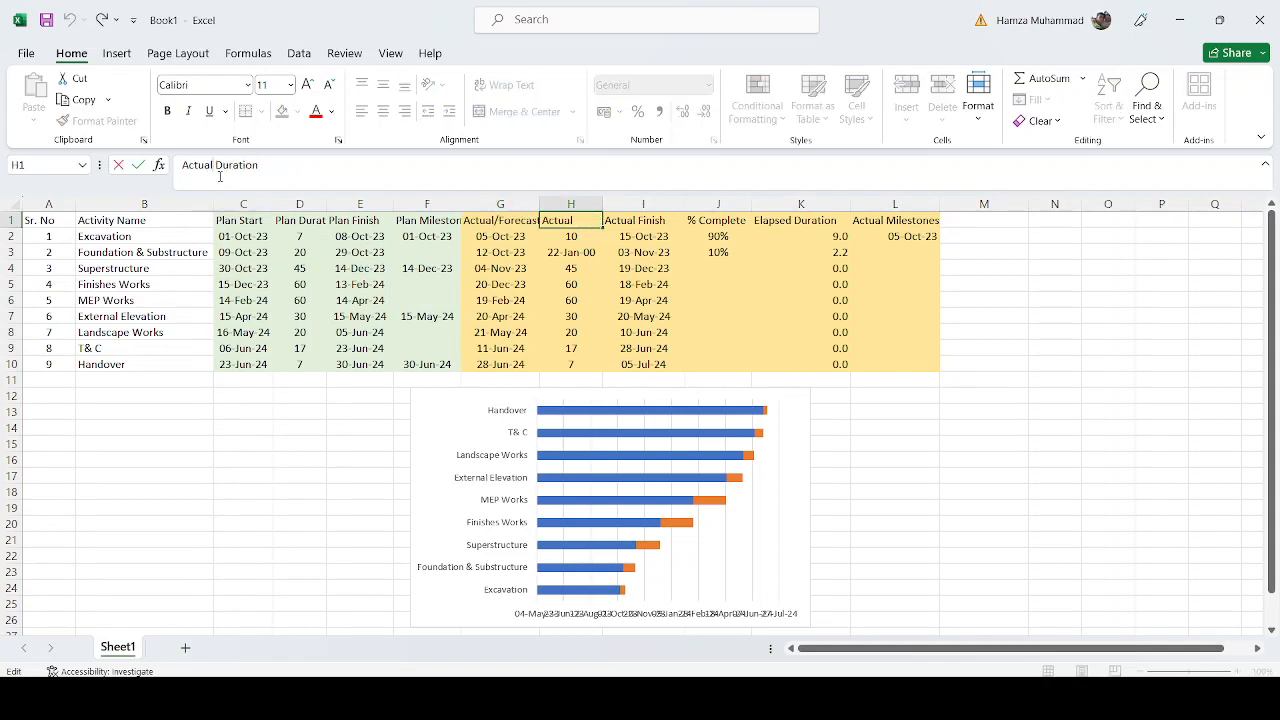
pyautogui.write('/Forecast')
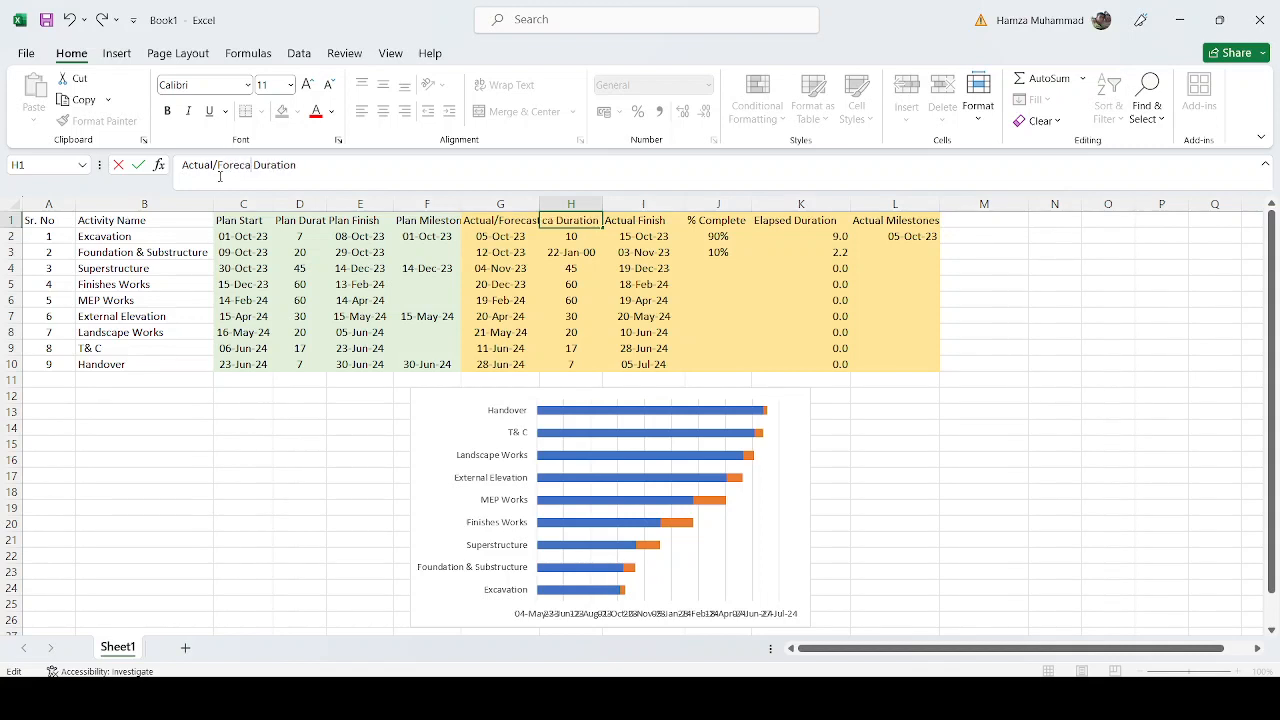
pyautogui.press('Tab')
pyautogui.click(216, 165)
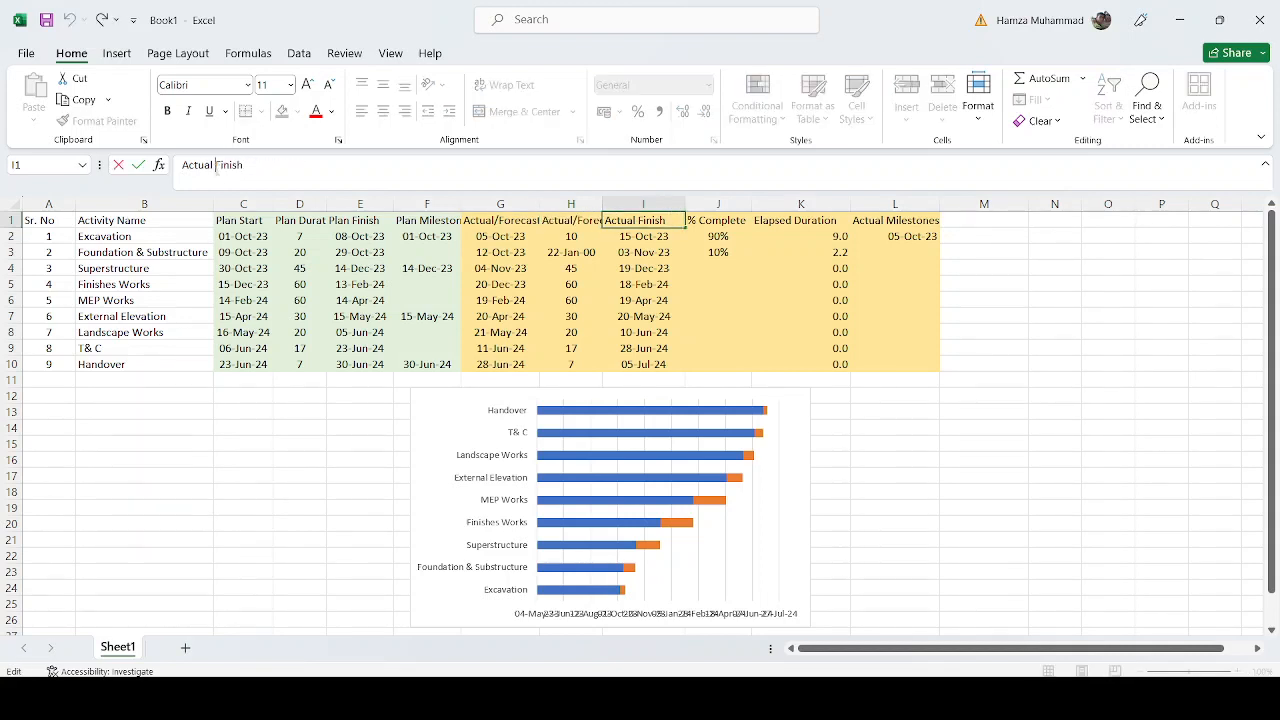
pyautogui.write('/Forecast')
pyautogui.click(500, 236)
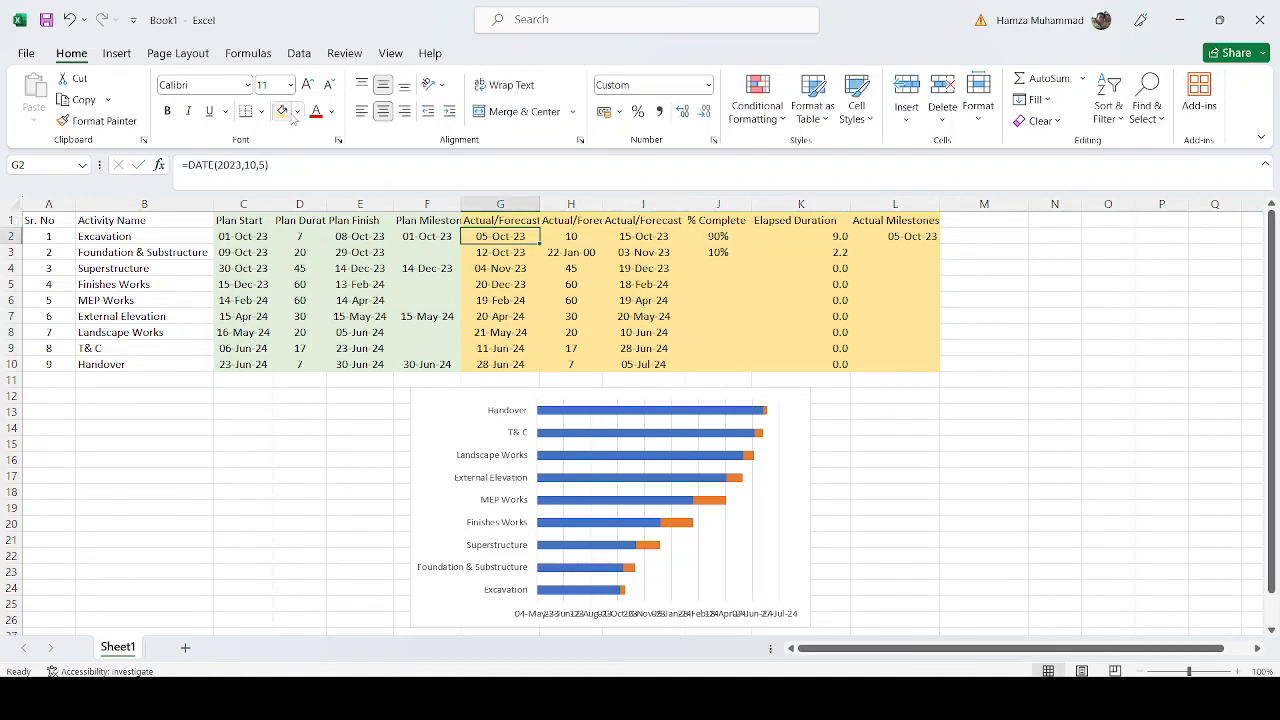
# Step: Set the chart's activity axis to show its categories in reverse order
pyautogui.scroll(-1, 843, 580)
pyautogui.scroll(1, 842, 580)
pyautogui.scroll(-1, 842, 580)
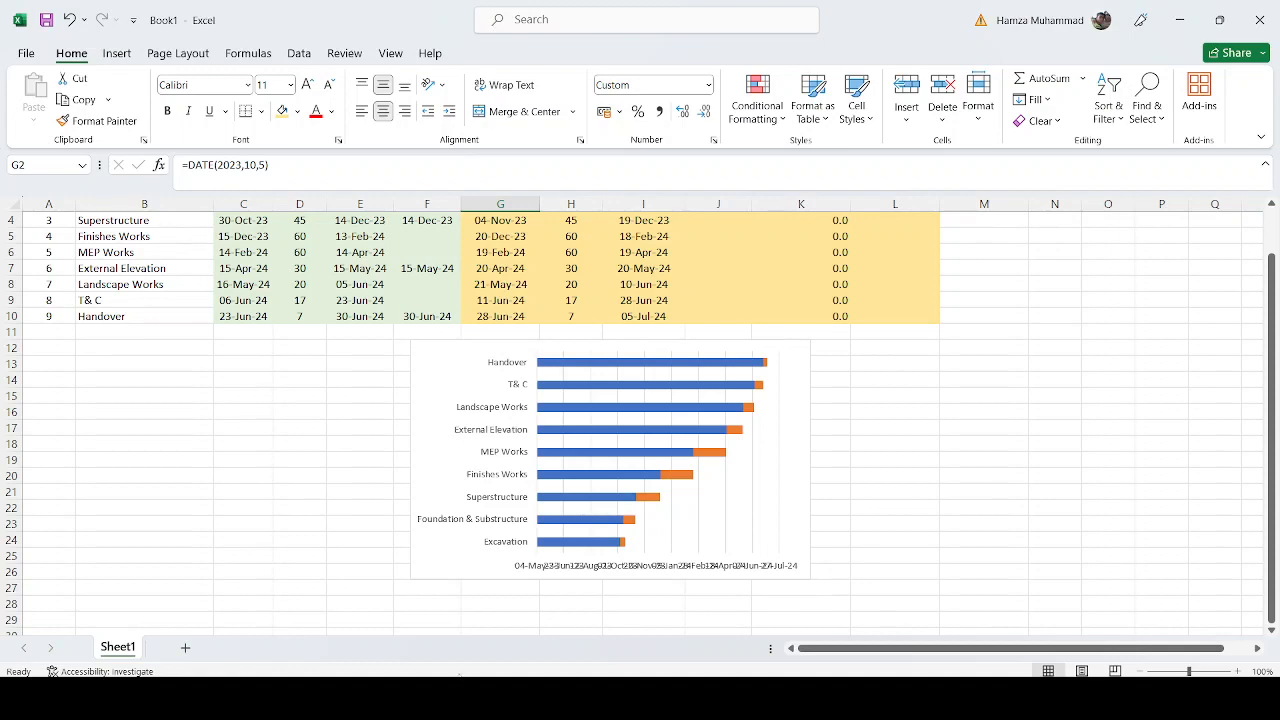
pyautogui.scroll(1, 477, 645)
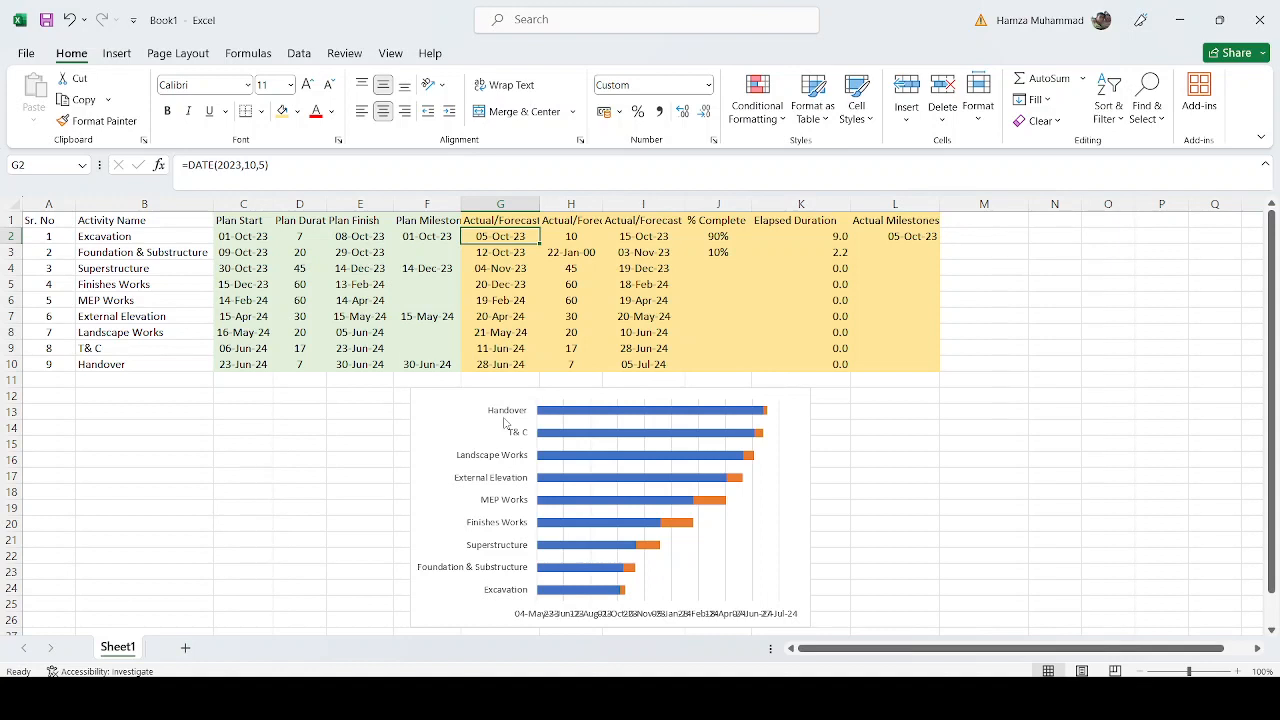
pyautogui.click(505, 596)
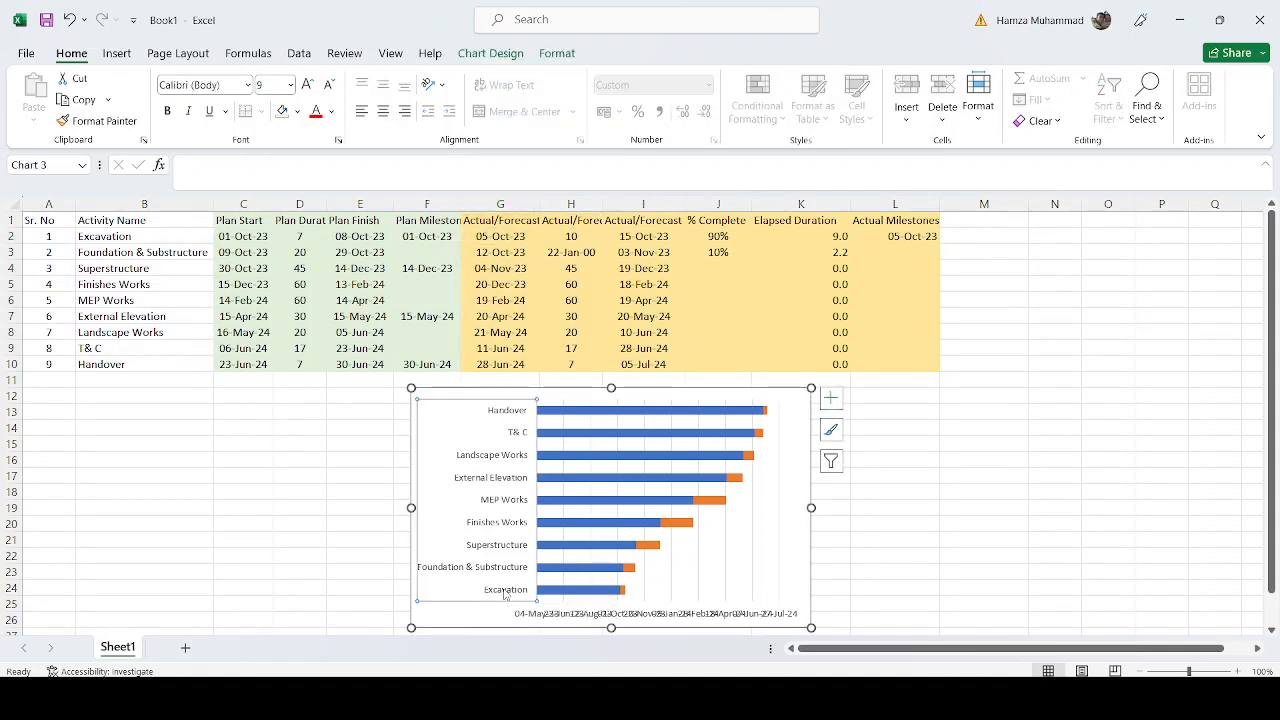
pyautogui.doubleClick(505, 596)
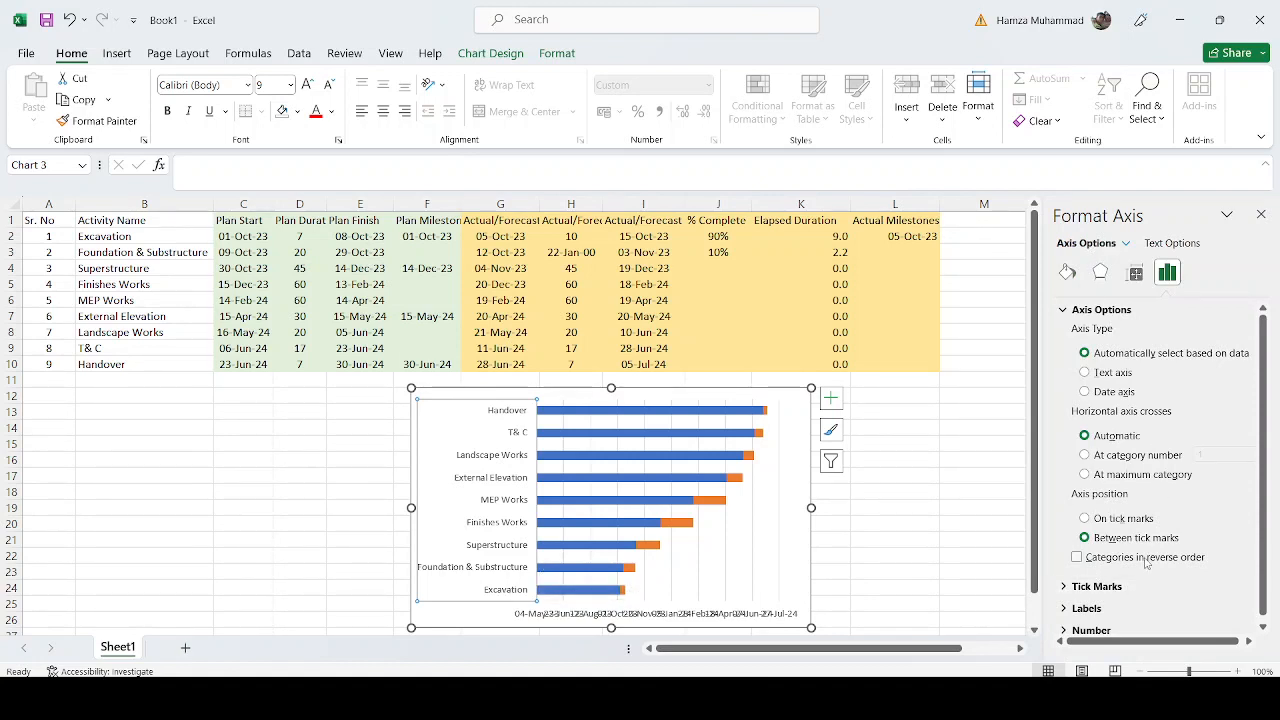
pyautogui.click(1077, 558)
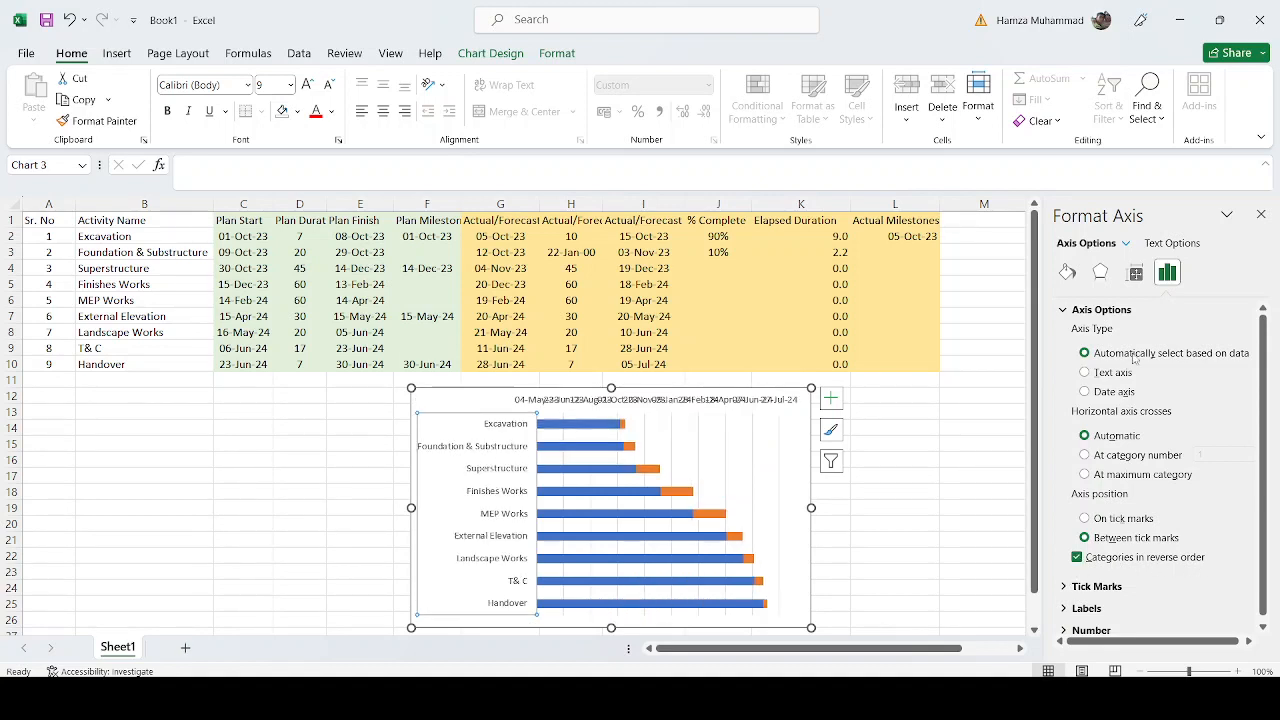
pyautogui.click(973, 558)
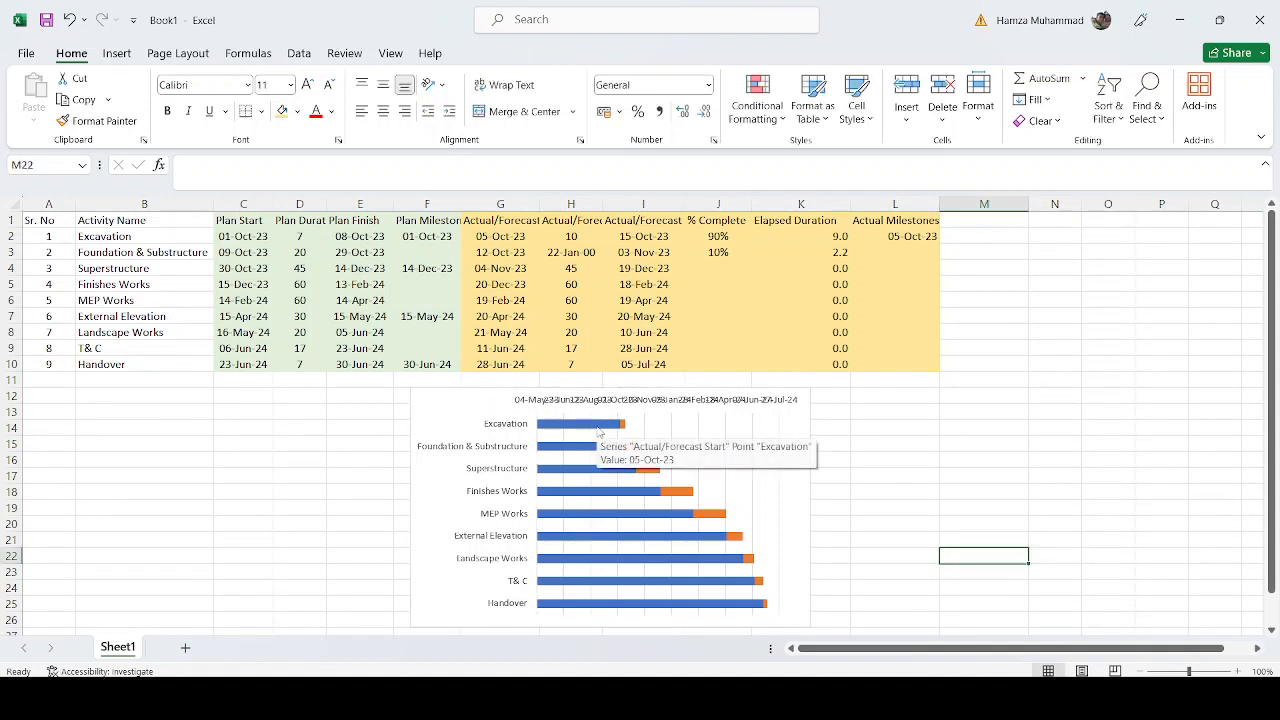
# Step: Remove the fill from the Actual/Forecast Start bars so that only the duration bars show in the chart
pyautogui.click(618, 426)
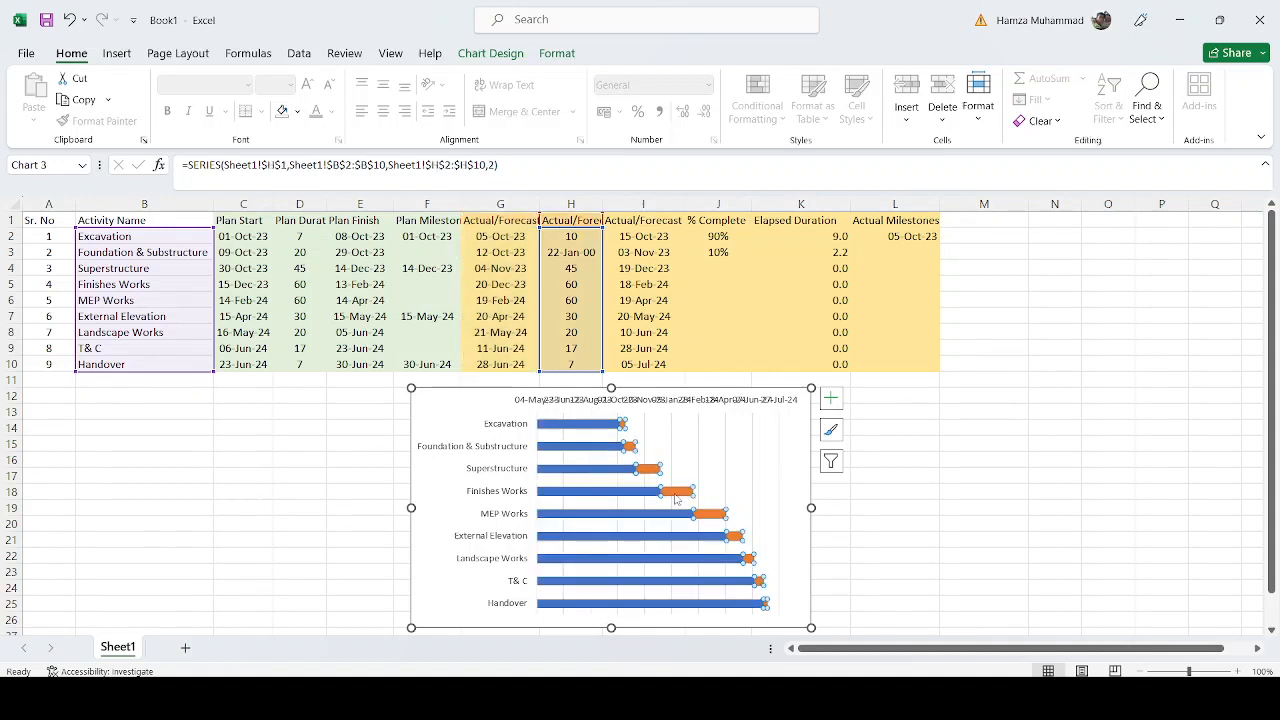
pyautogui.moveTo(677, 502)
pyautogui.click(601, 428)
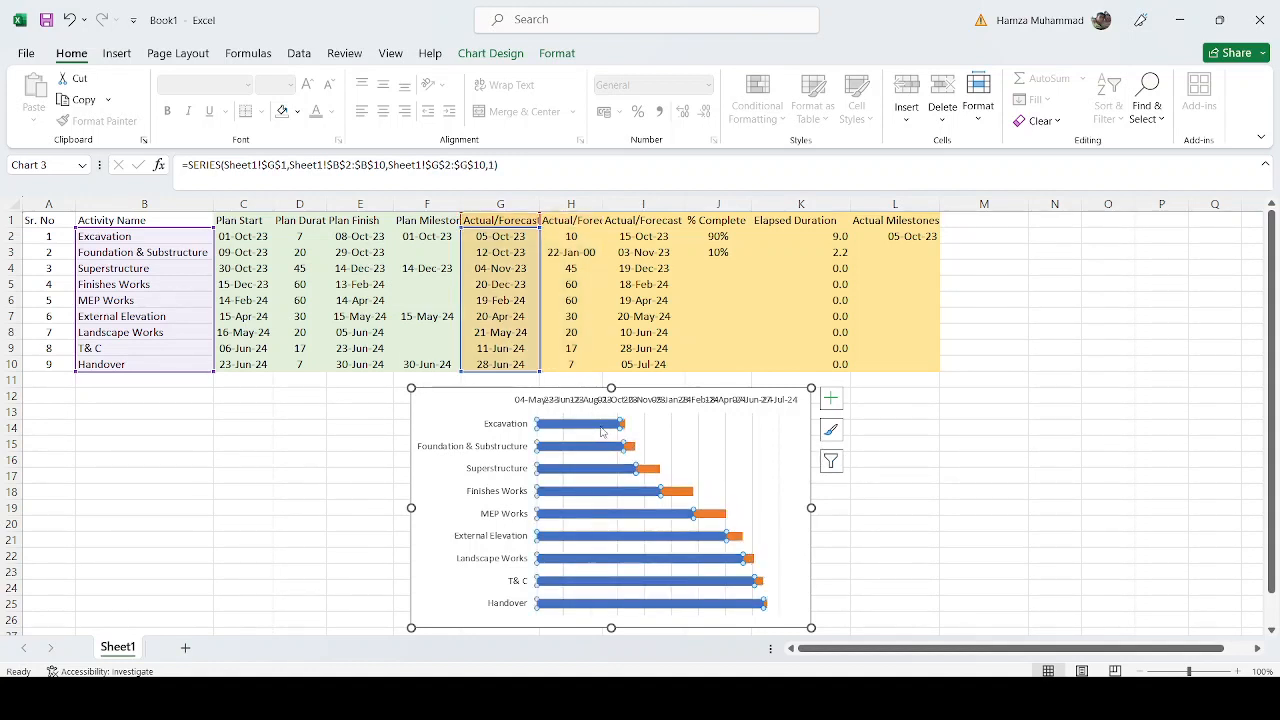
pyautogui.click(297, 111)
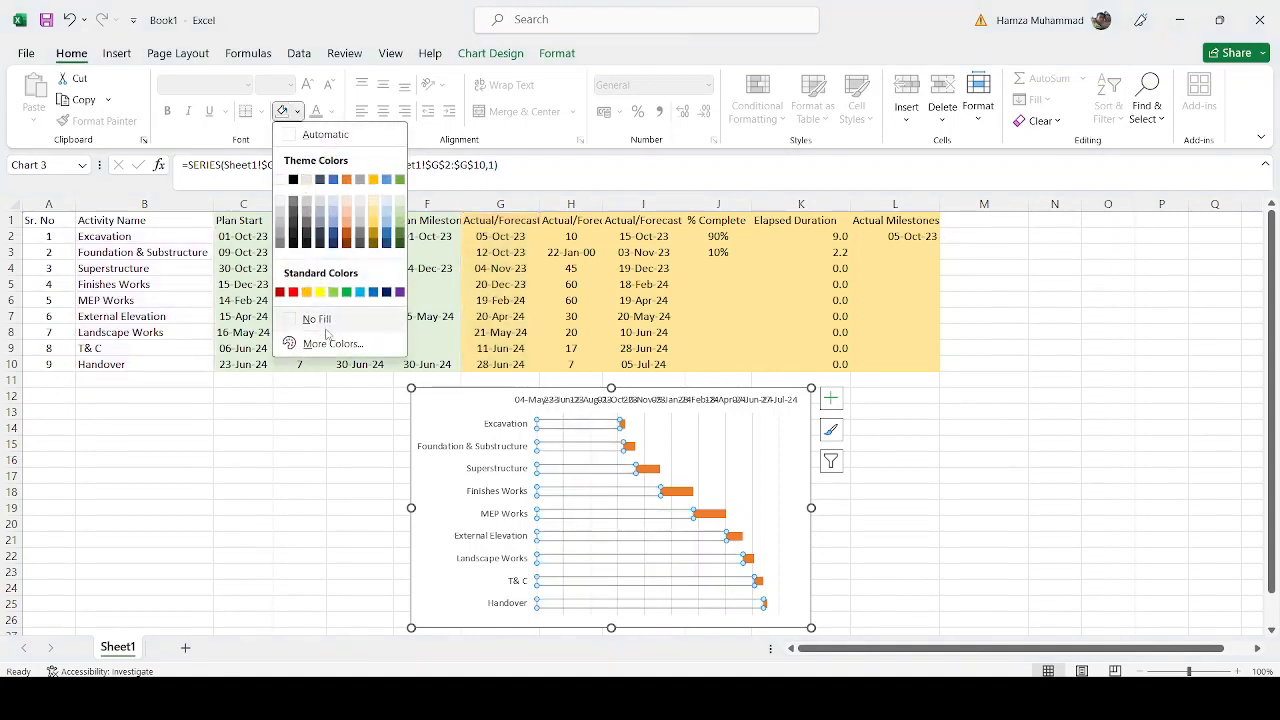
pyautogui.click(325, 331)
pyautogui.click(1057, 568)
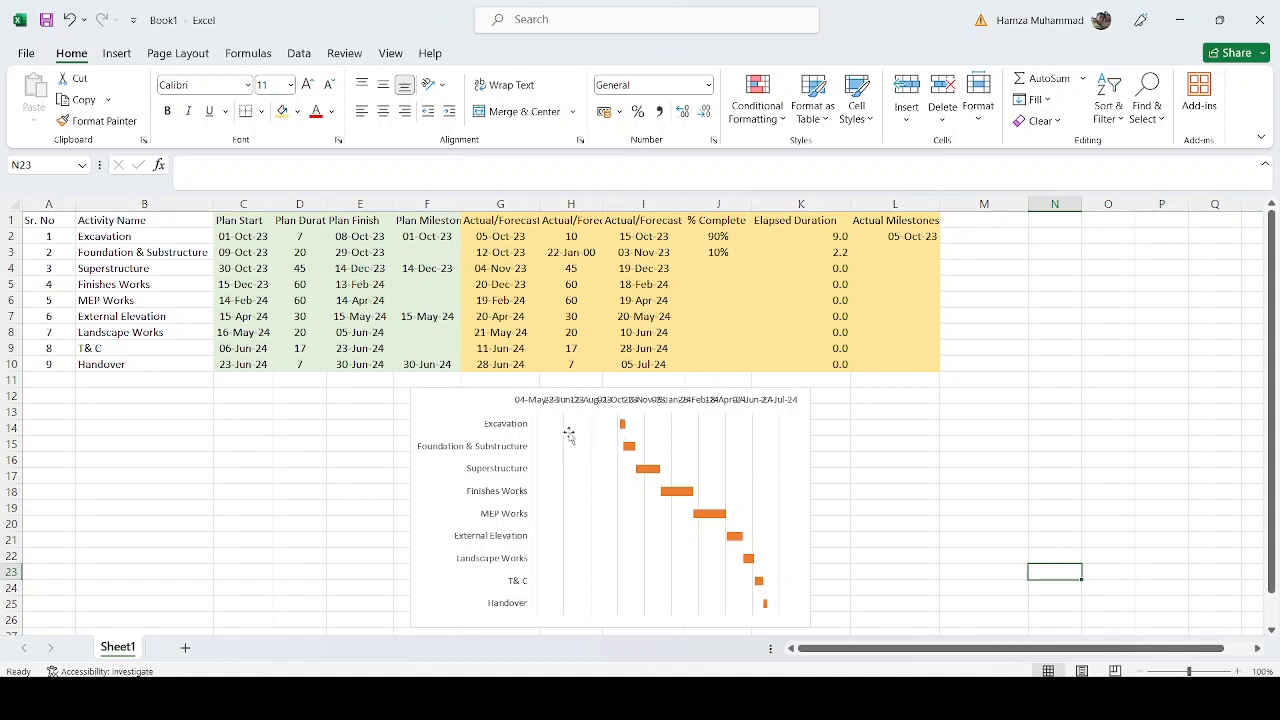
pyautogui.moveTo(587, 434)
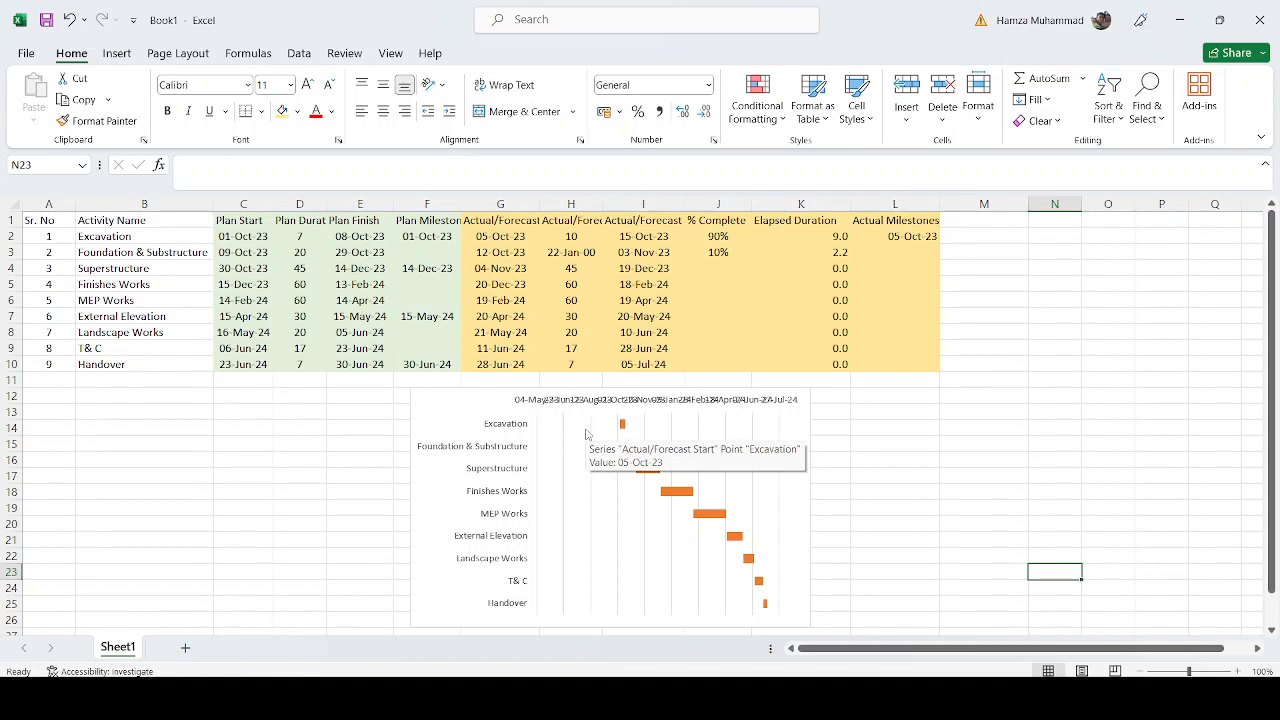
# Step: Enter the formula =DATE(2023,10,1) in the empty cell C14
pyautogui.click(246, 431)
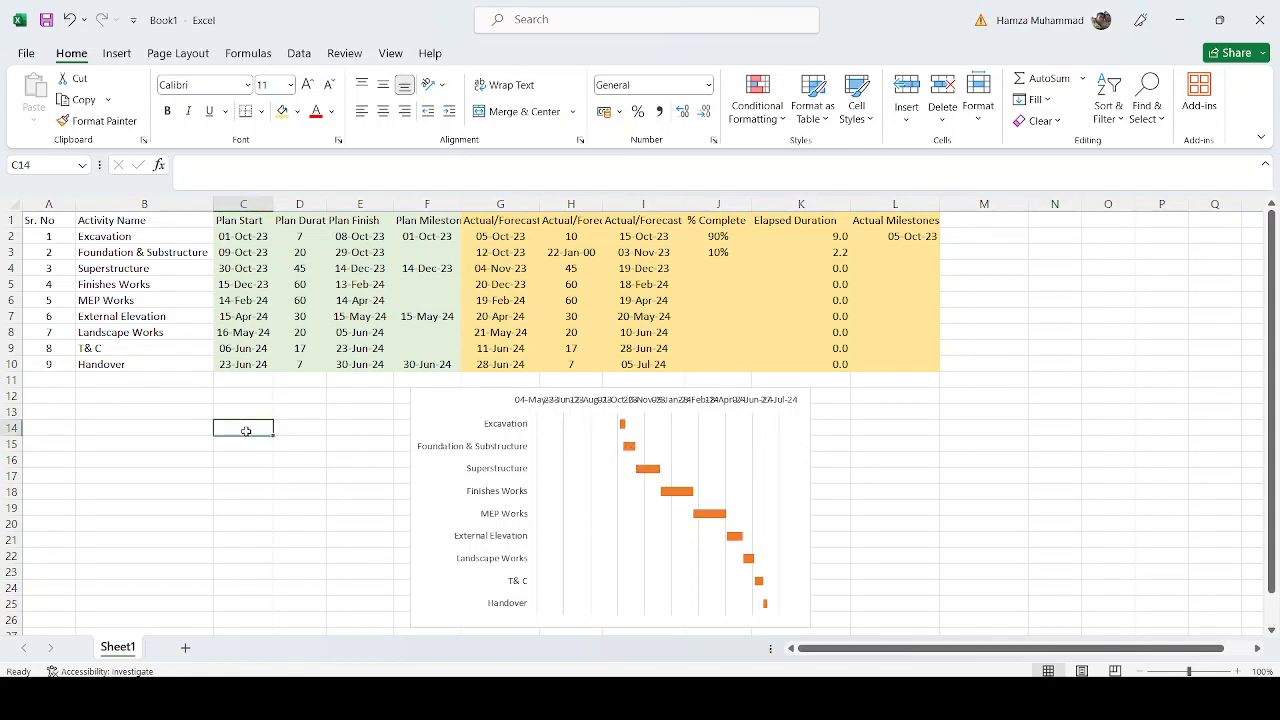
pyautogui.write('=da')
pyautogui.press('Tab')
pyautogui.write('2023')
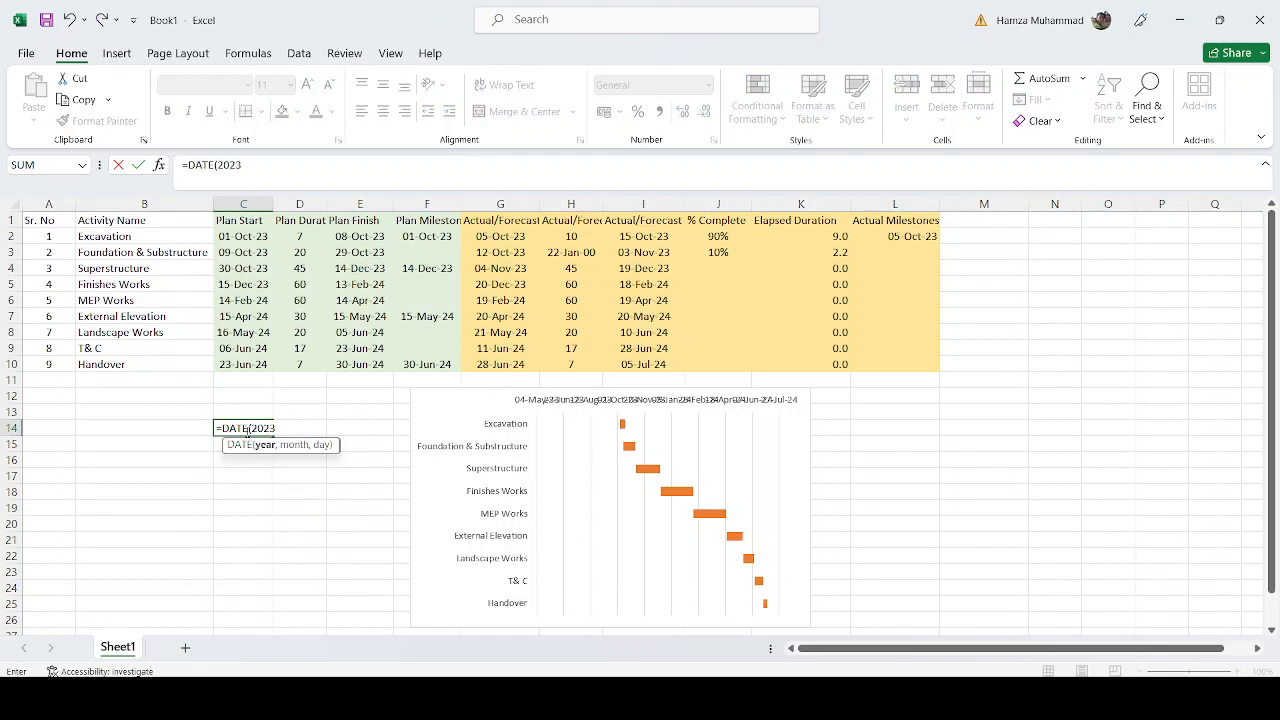
pyautogui.write(',10,1')
pyautogui.press('Return')
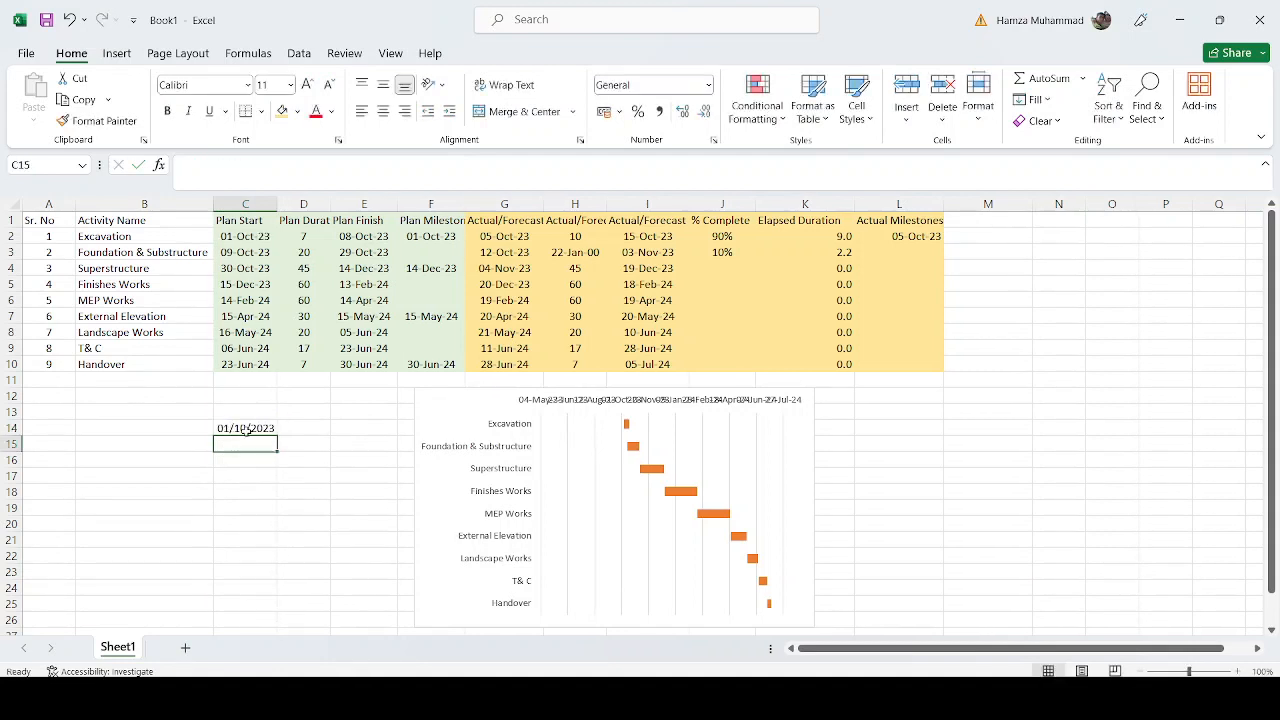
# Step: Copy the formatting of the Excavation plan start in C2 onto C14
pyautogui.click(247, 430)
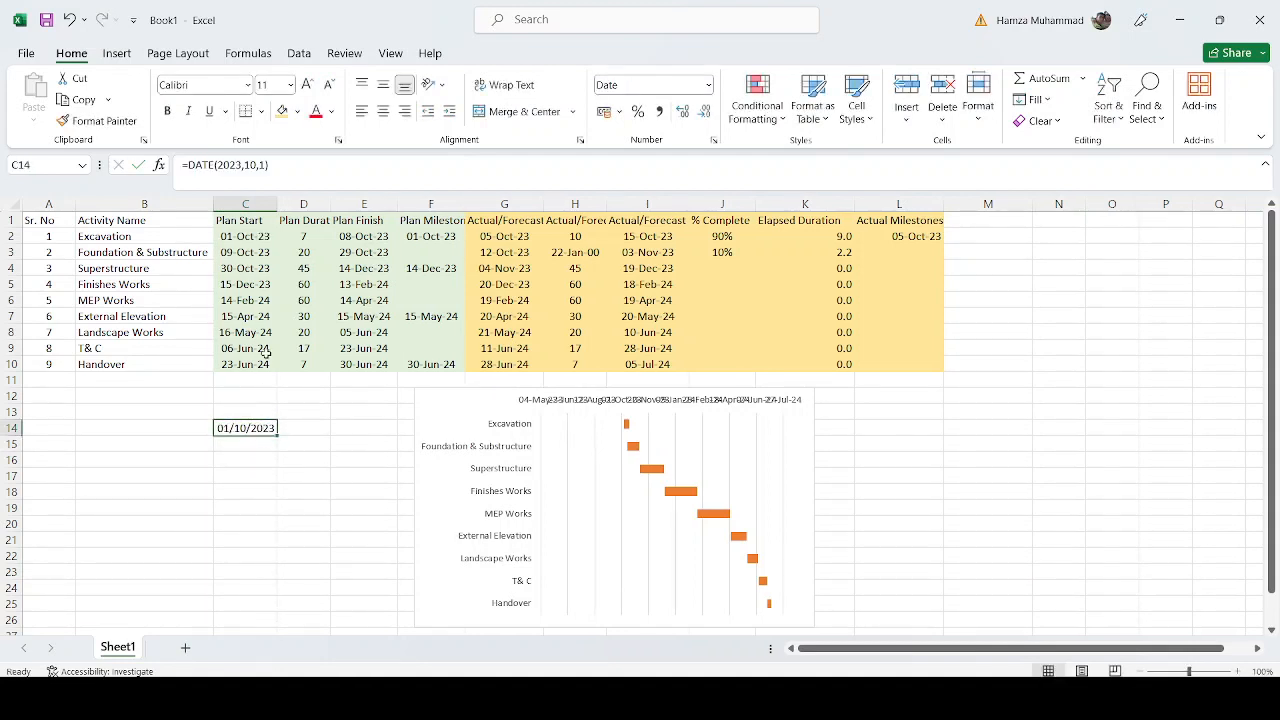
pyautogui.click(256, 236)
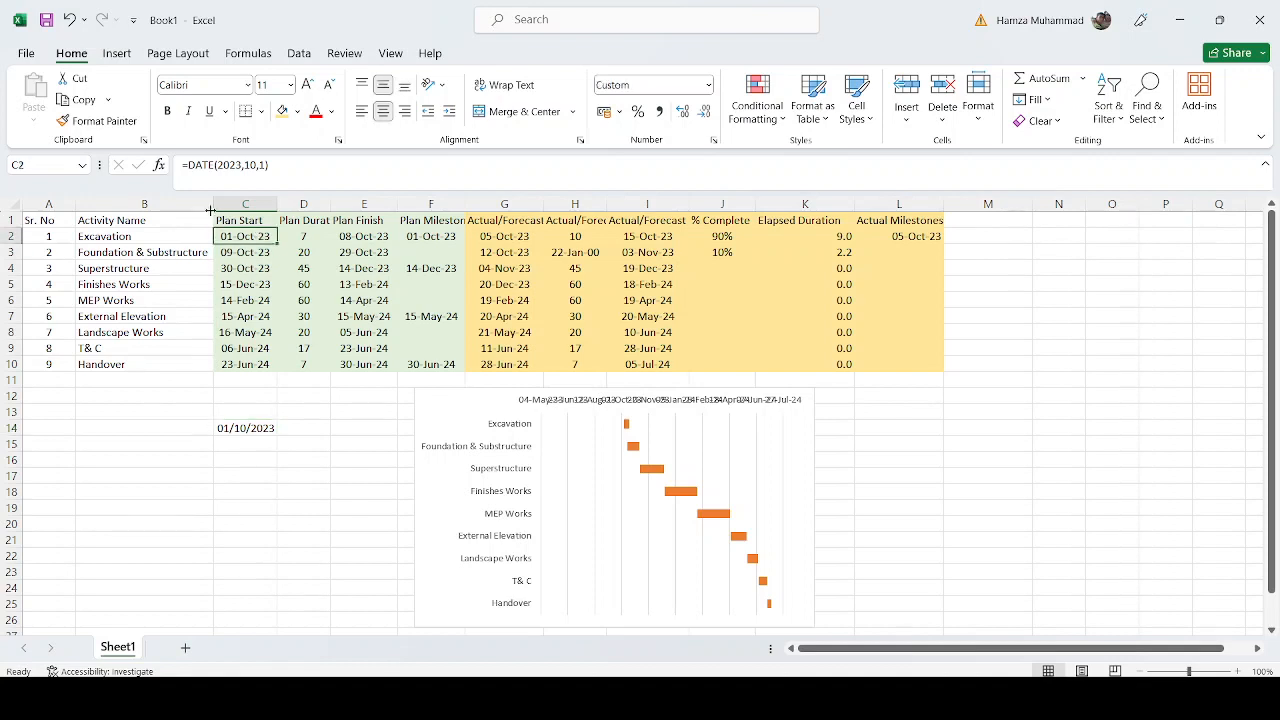
pyautogui.click(98, 120)
pyautogui.click(245, 428)
pyautogui.click(246, 508)
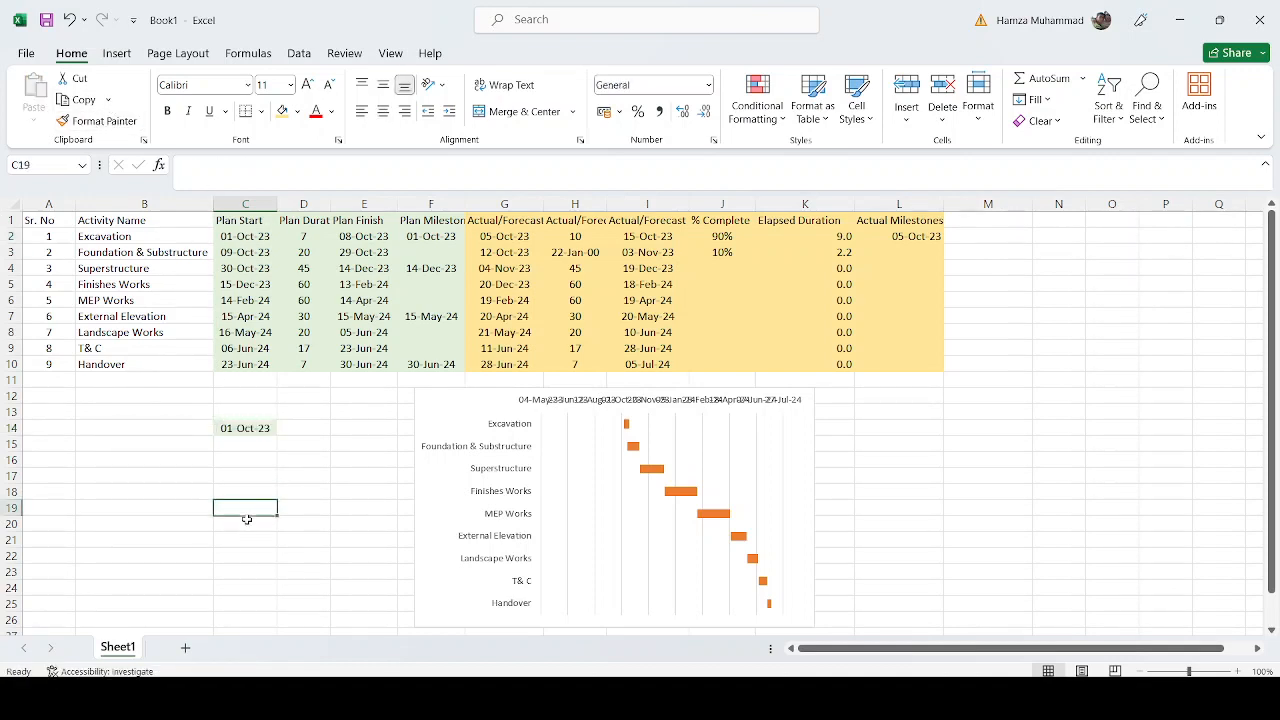
# Step: Change the number format of C14 so the date is displayed as its serial number
pyautogui.click(245, 445)
pyautogui.click(245, 430)
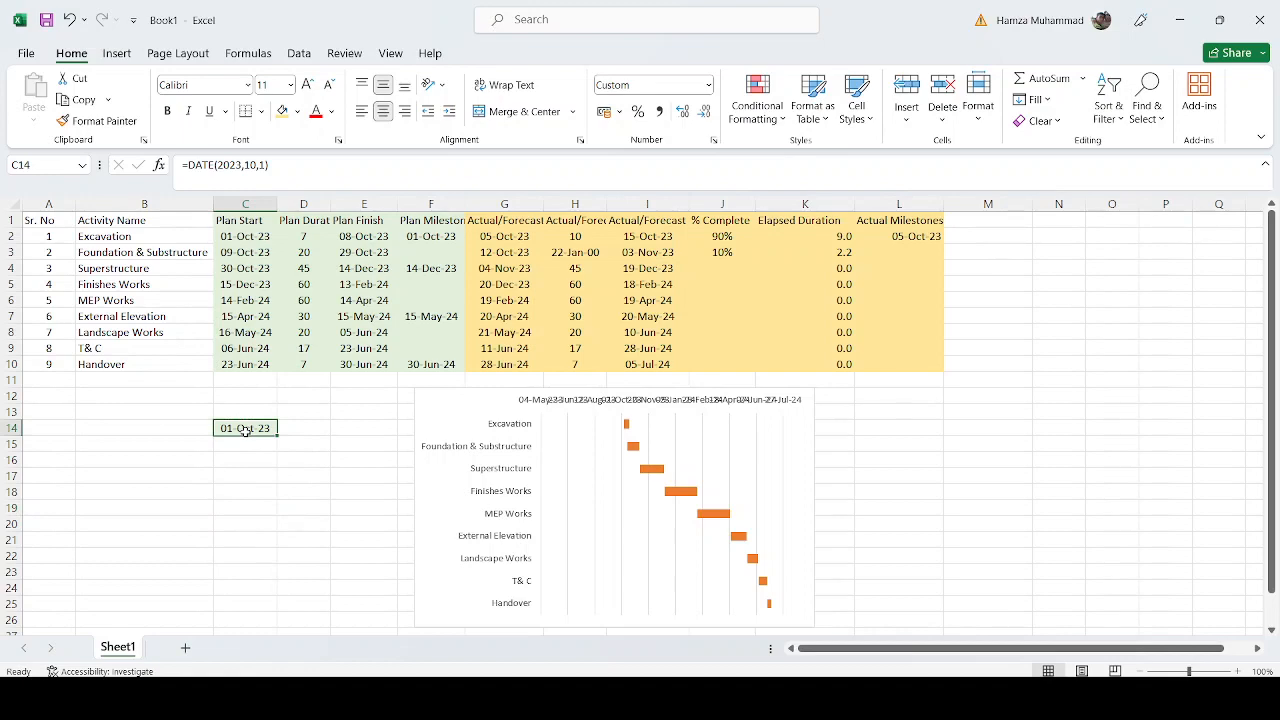
pyautogui.hotkey('ctrl', '1')
pyautogui.click(245, 335)
pyautogui.click(506, 657)
pyautogui.click(965, 550)
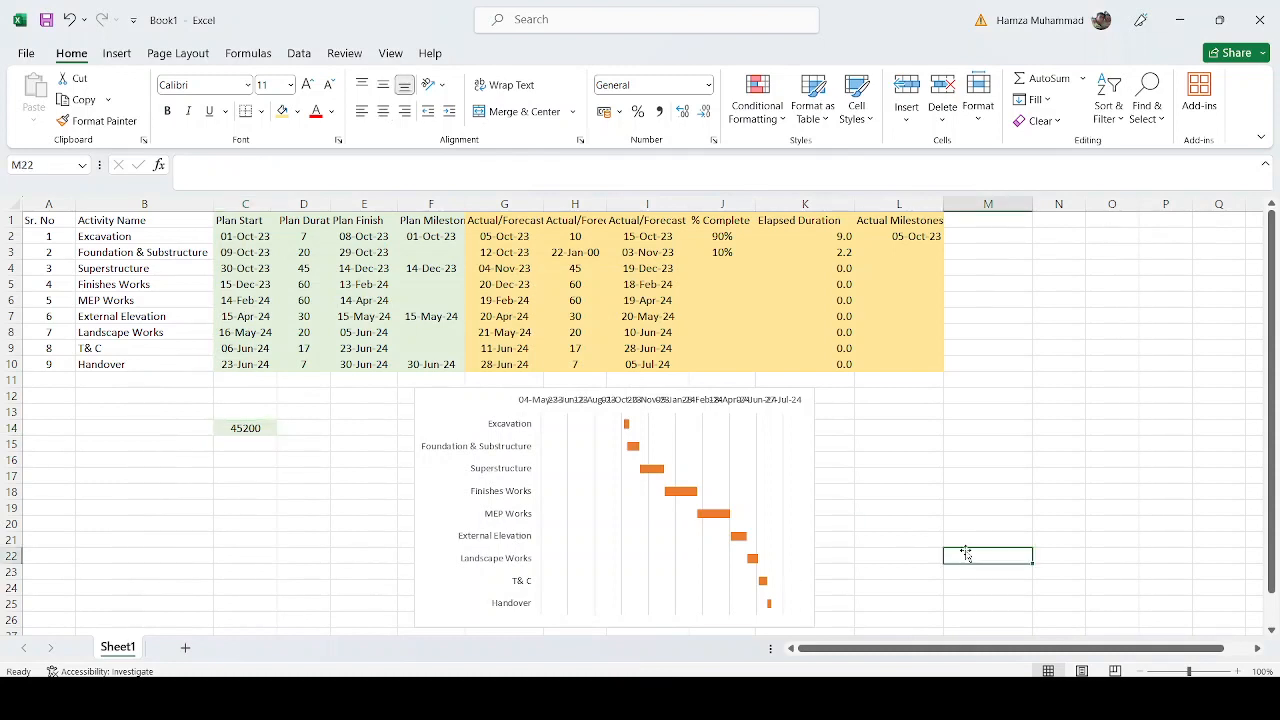
# Step: Set the minimum bound of the chart's date axis to 45200
pyautogui.click(710, 406)
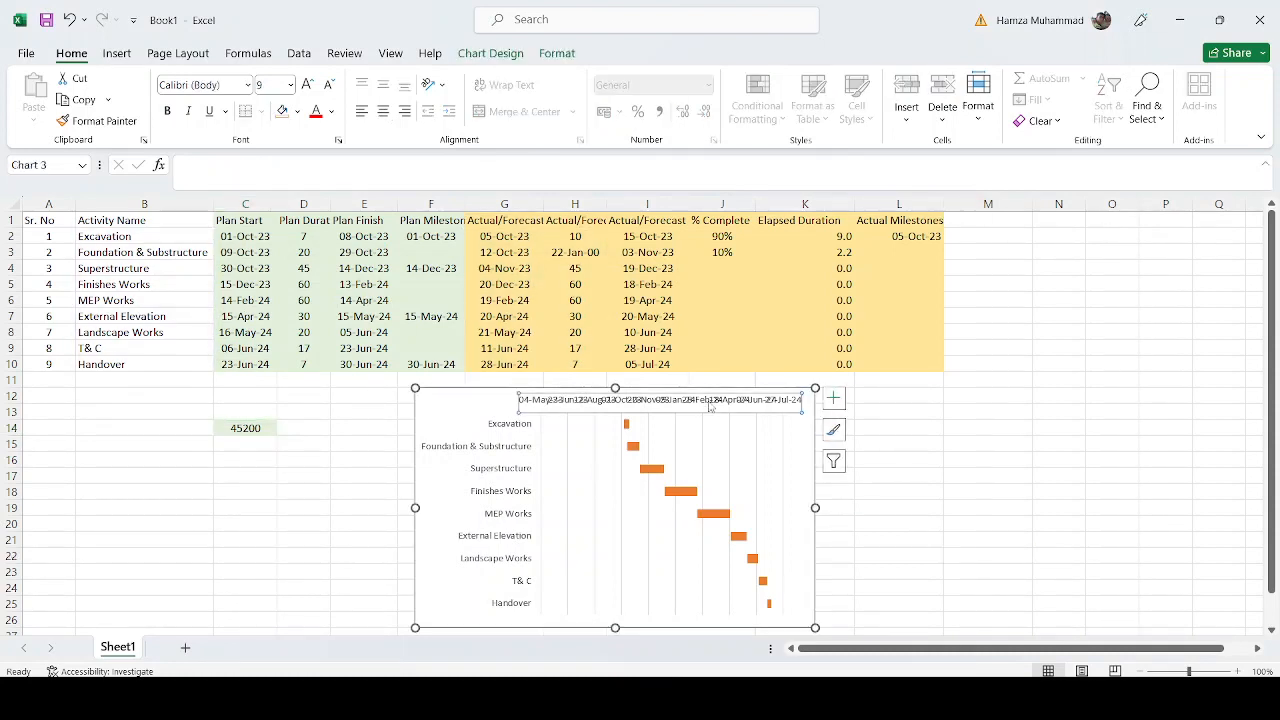
pyautogui.rightClick(710, 406)
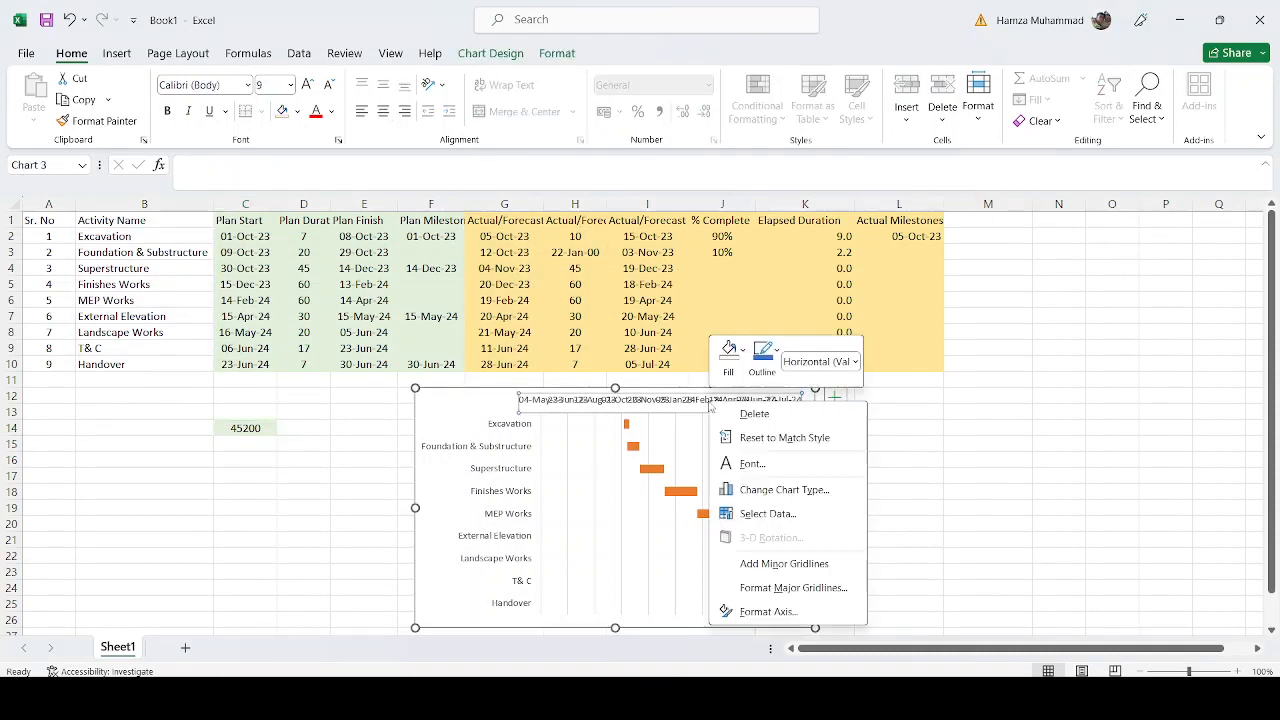
pyautogui.click(767, 610)
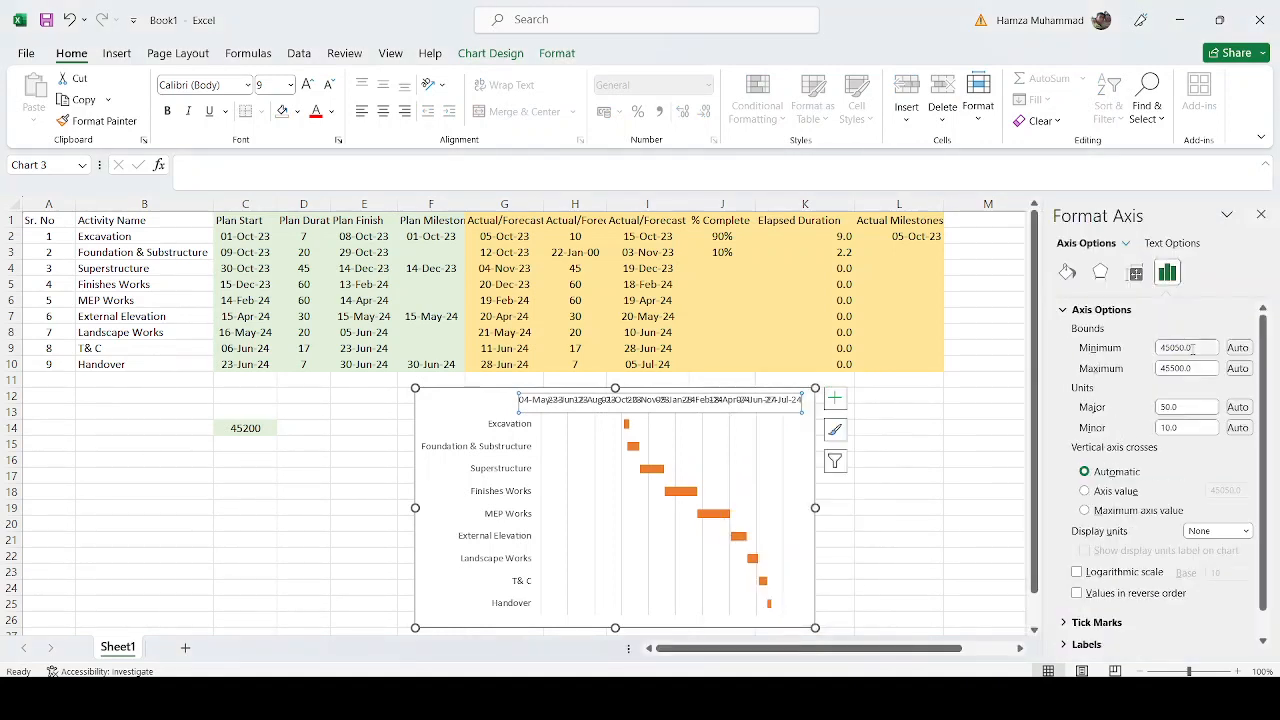
pyautogui.moveTo(1193, 348); pyautogui.dragTo(1091, 354)
pyautogui.write('45200')
pyautogui.press('Return')
pyautogui.click(951, 508)
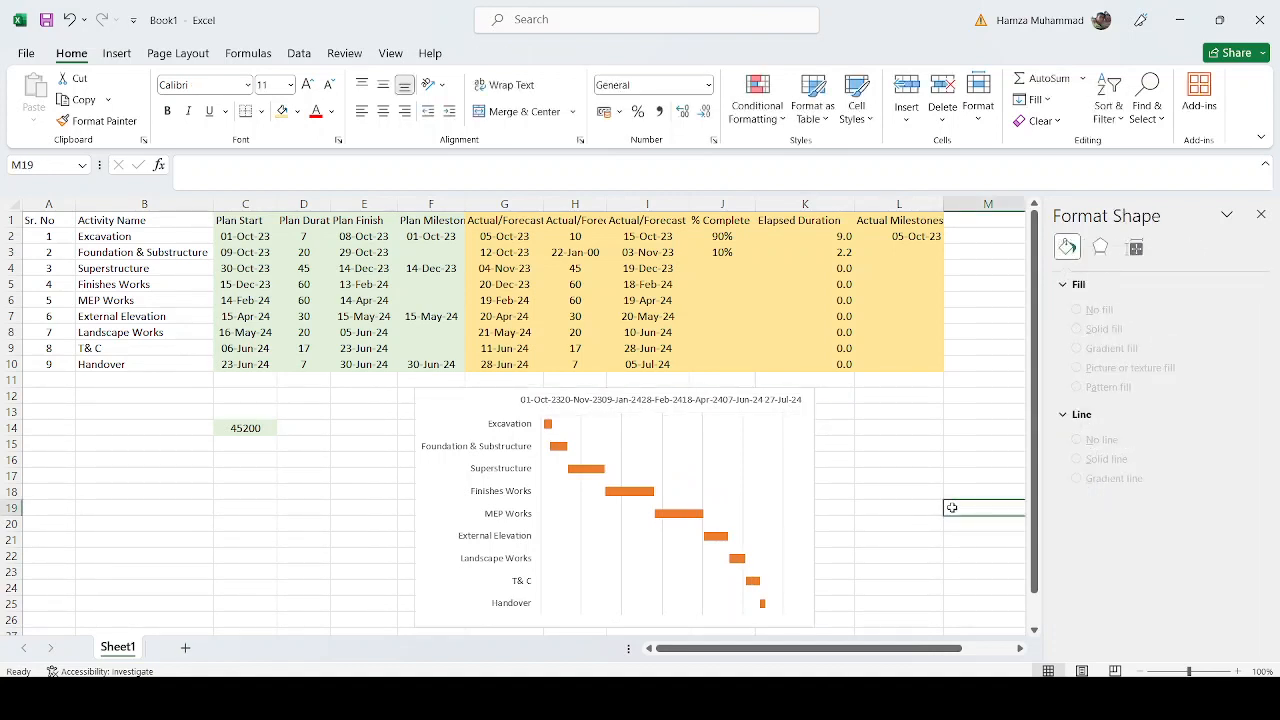
pyautogui.click(930, 570)
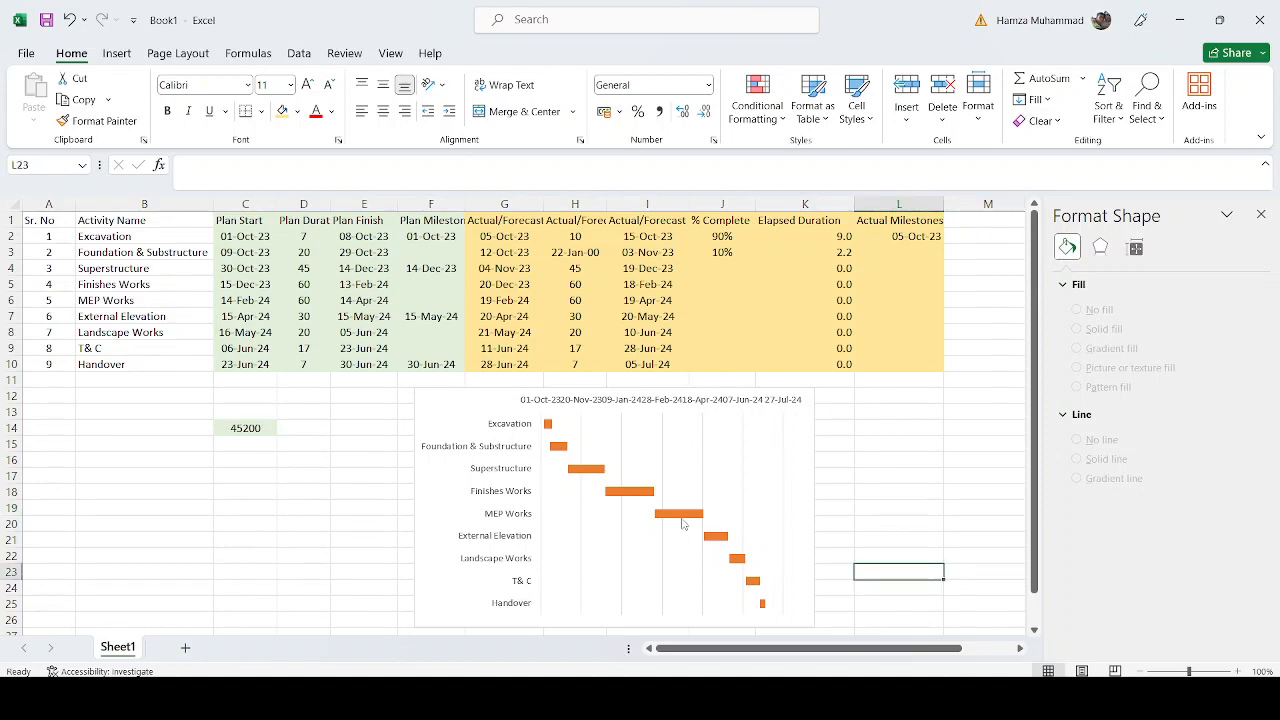
# Step: Give the Actual/Forecast Duration bars a solid light grey fill and close the formatting pane
pyautogui.moveTo(684, 519)
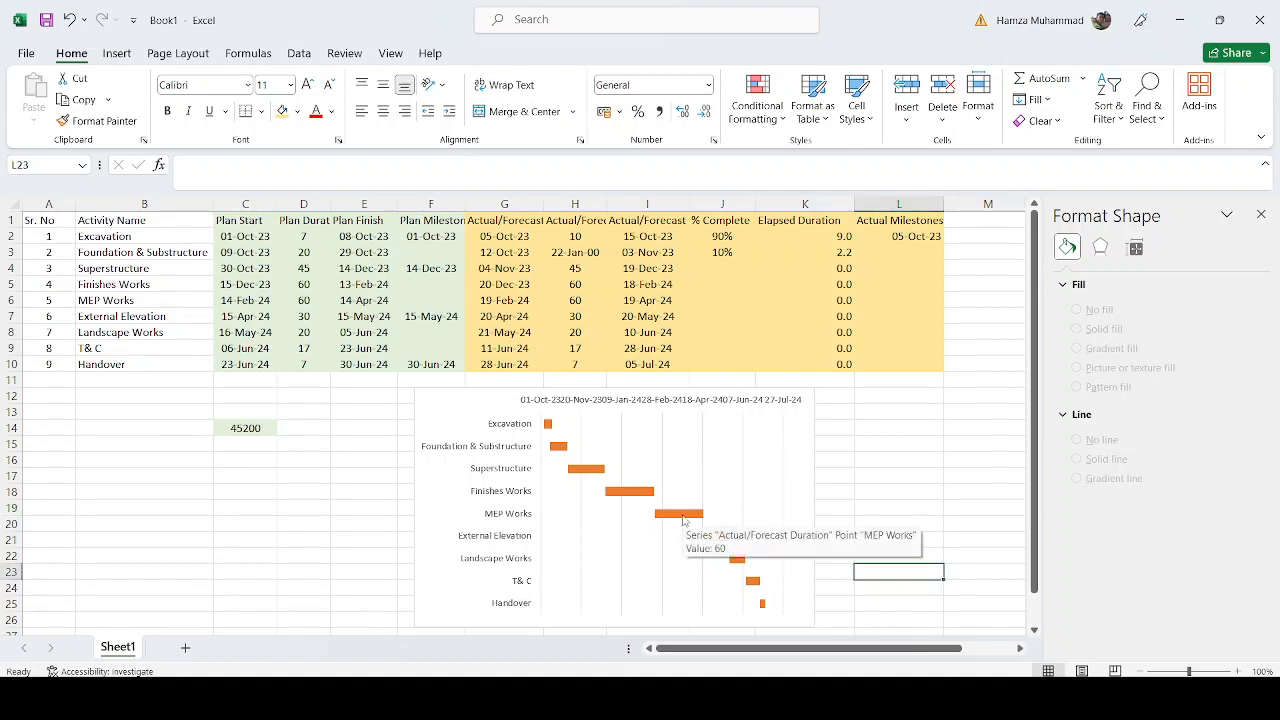
pyautogui.click(684, 519)
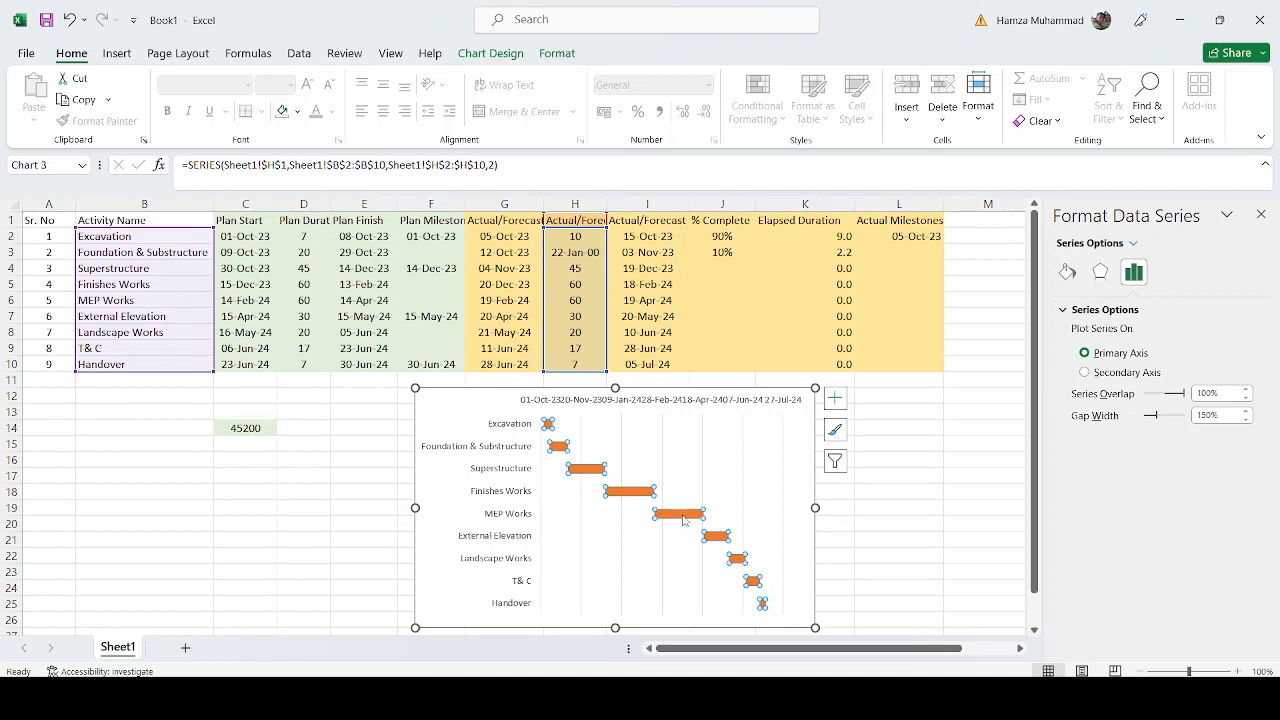
pyautogui.click(1068, 271)
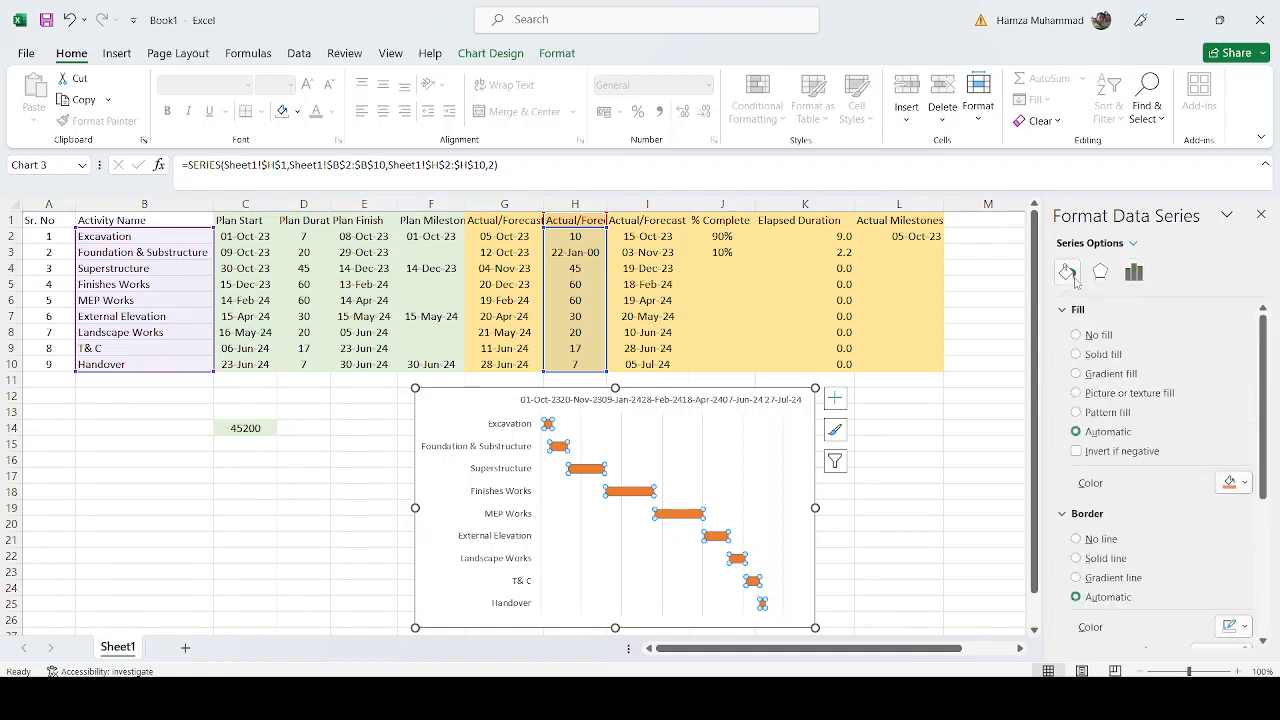
pyautogui.click(1247, 483)
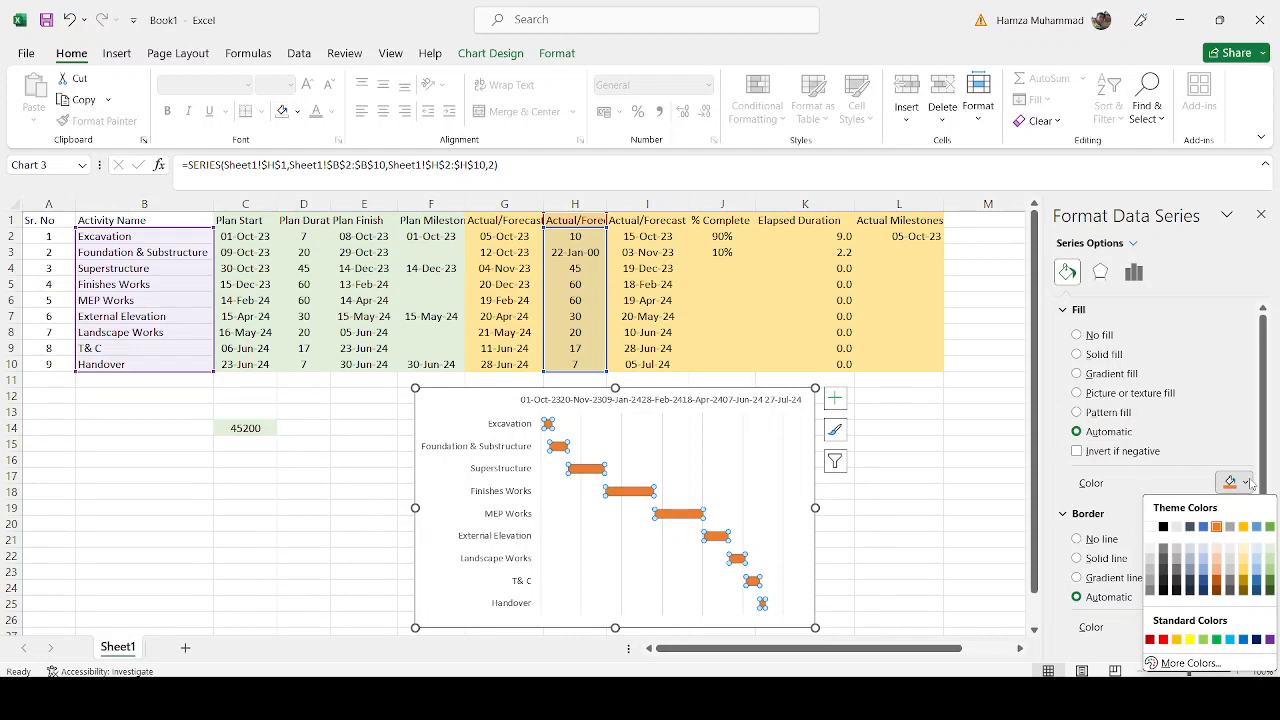
pyautogui.click(1154, 578)
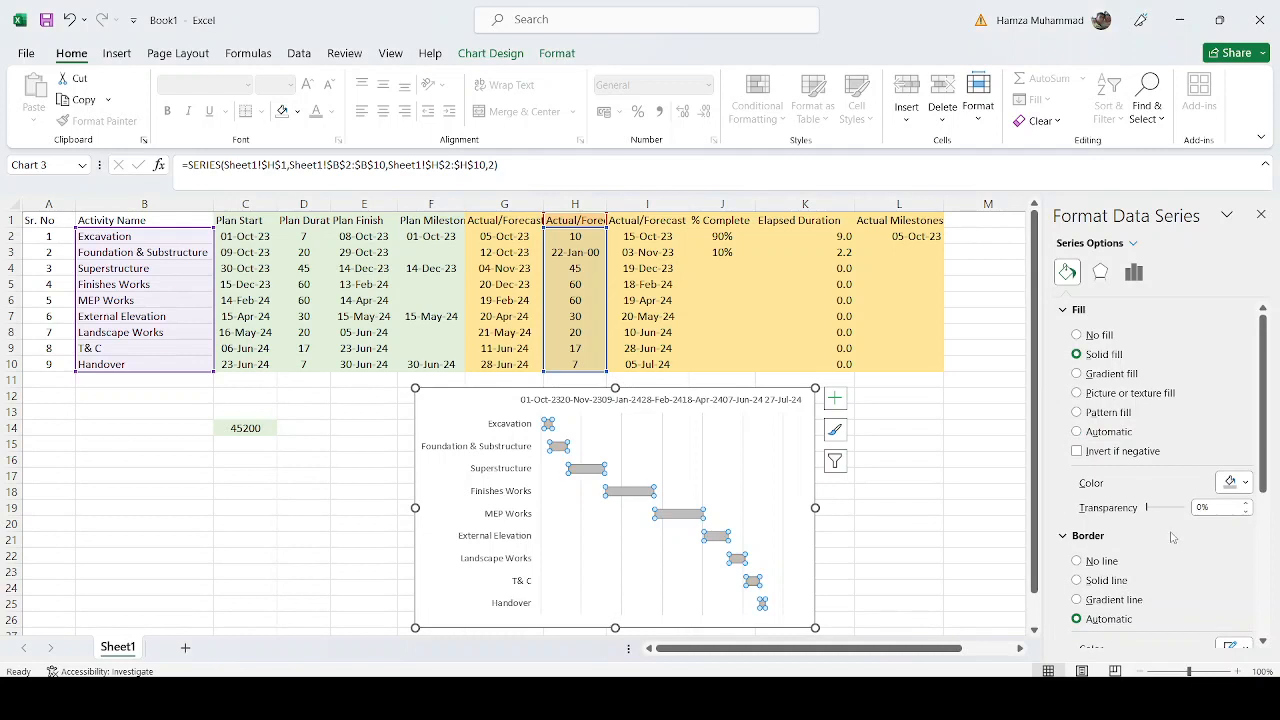
pyautogui.click(1261, 214)
pyautogui.click(1024, 474)
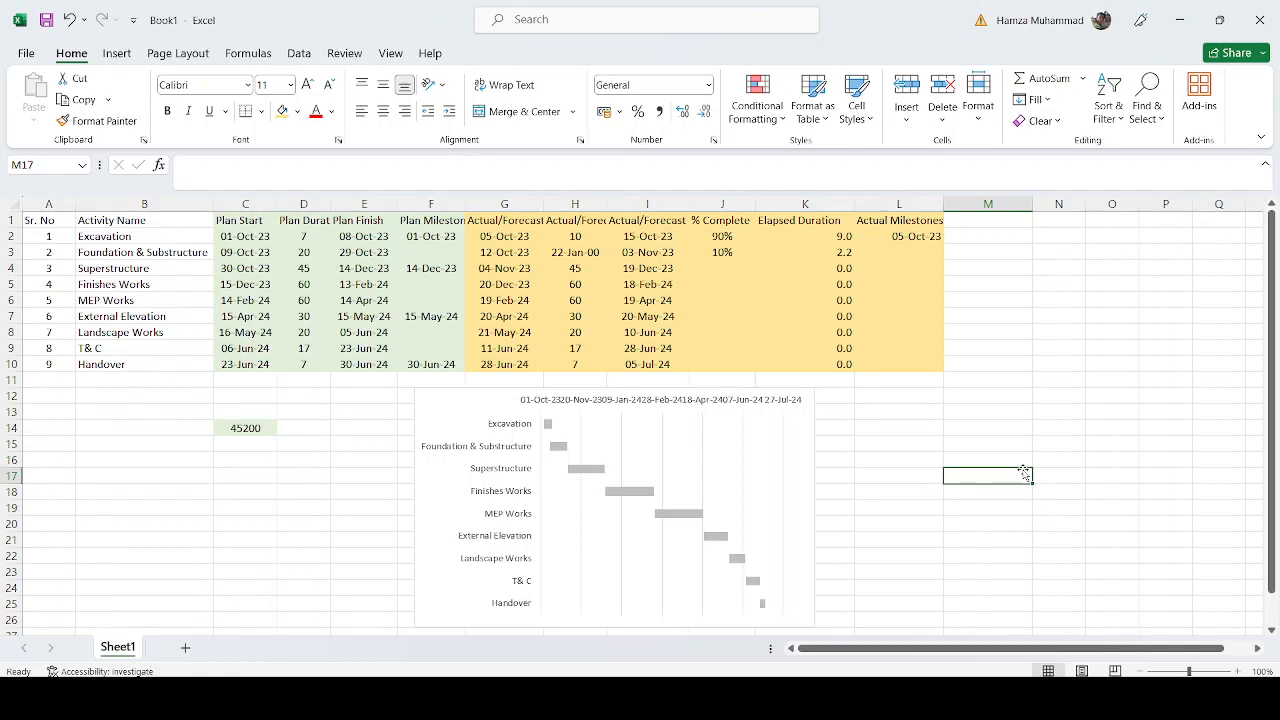
pyautogui.click(723, 429)
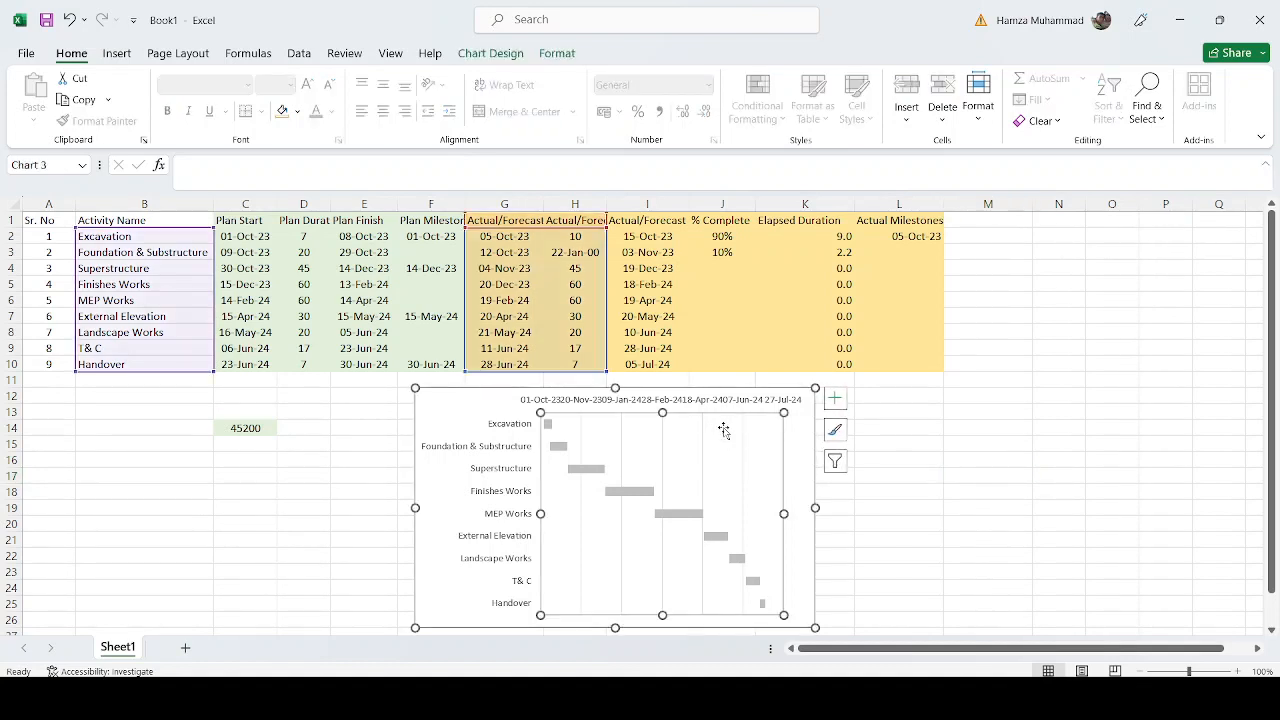
pyautogui.rightClick(724, 430)
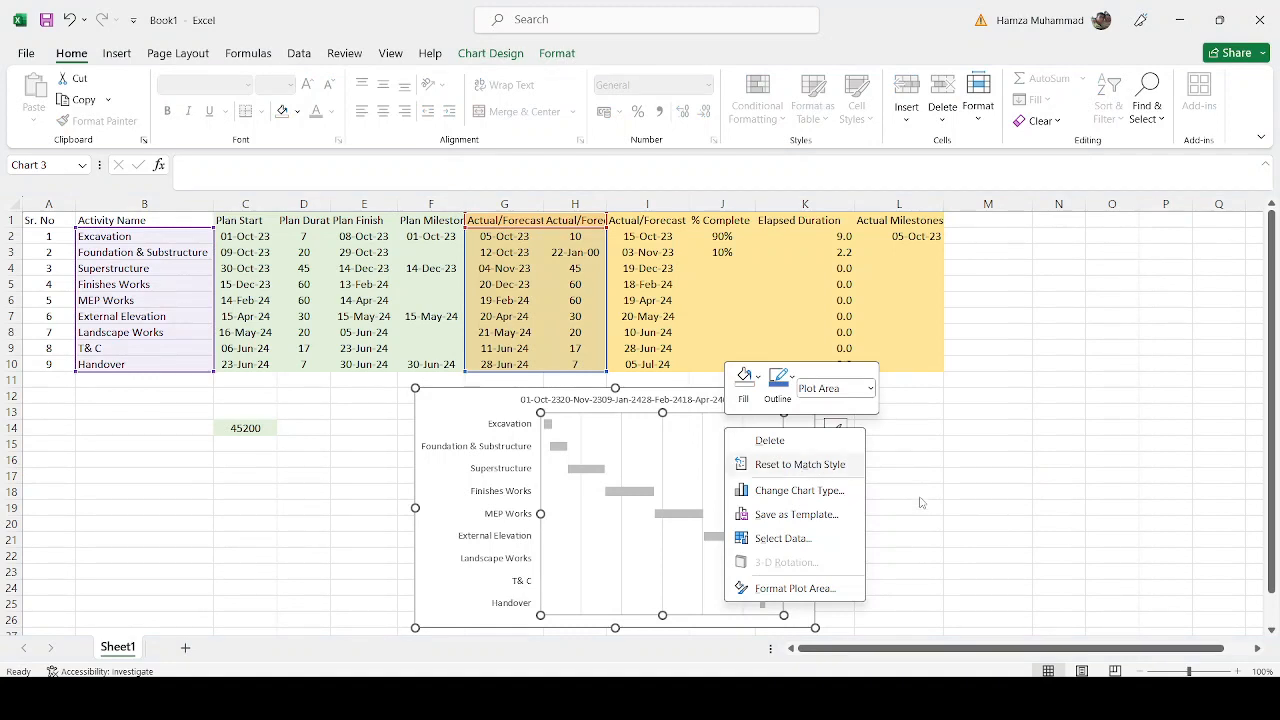
pyautogui.click(988, 204)
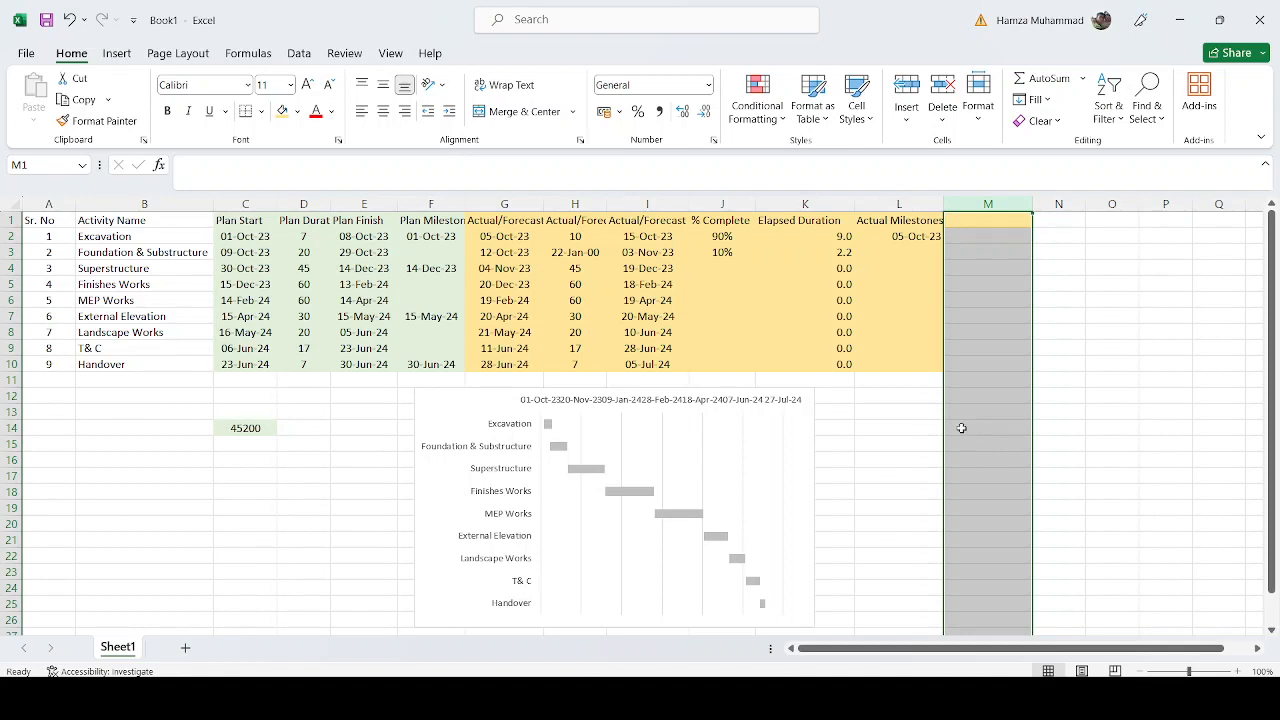
pyautogui.click(983, 394)
# Step: Enter the column heading Dummy in M1, beside Actual Milestones
pyautogui.click(981, 226)
pyautogui.click(981, 222)
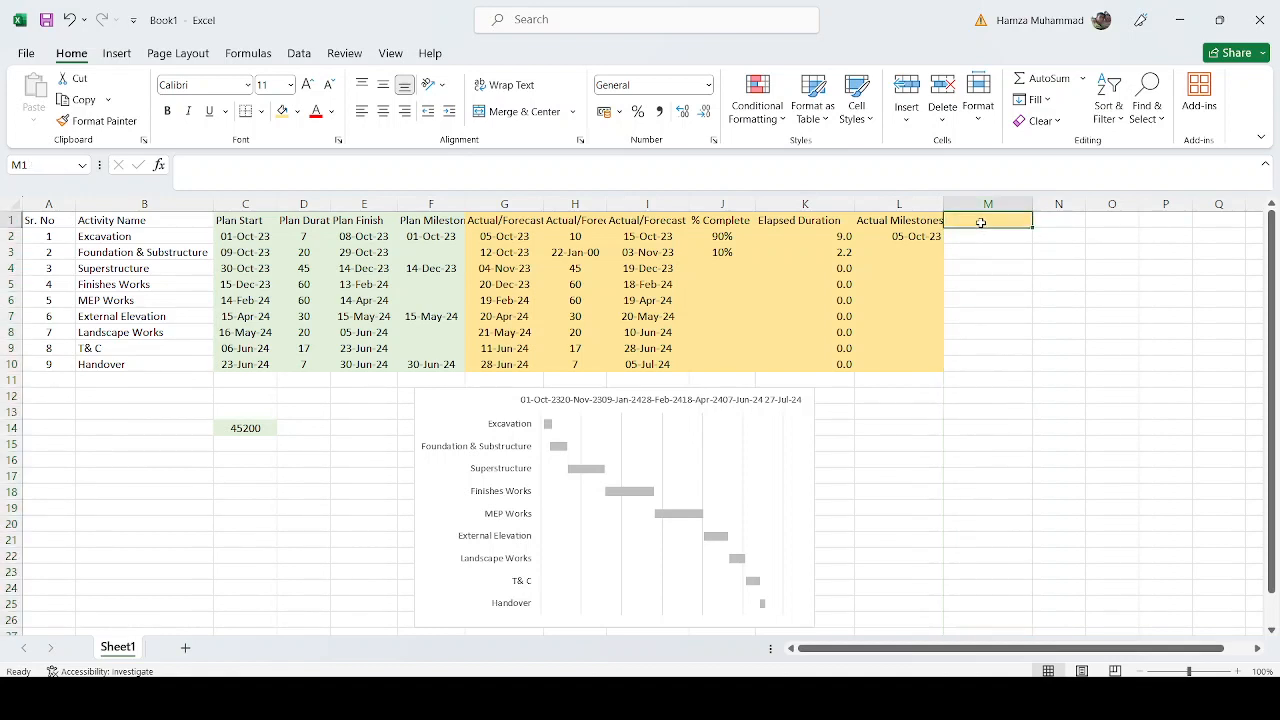
pyautogui.write('dUMM')
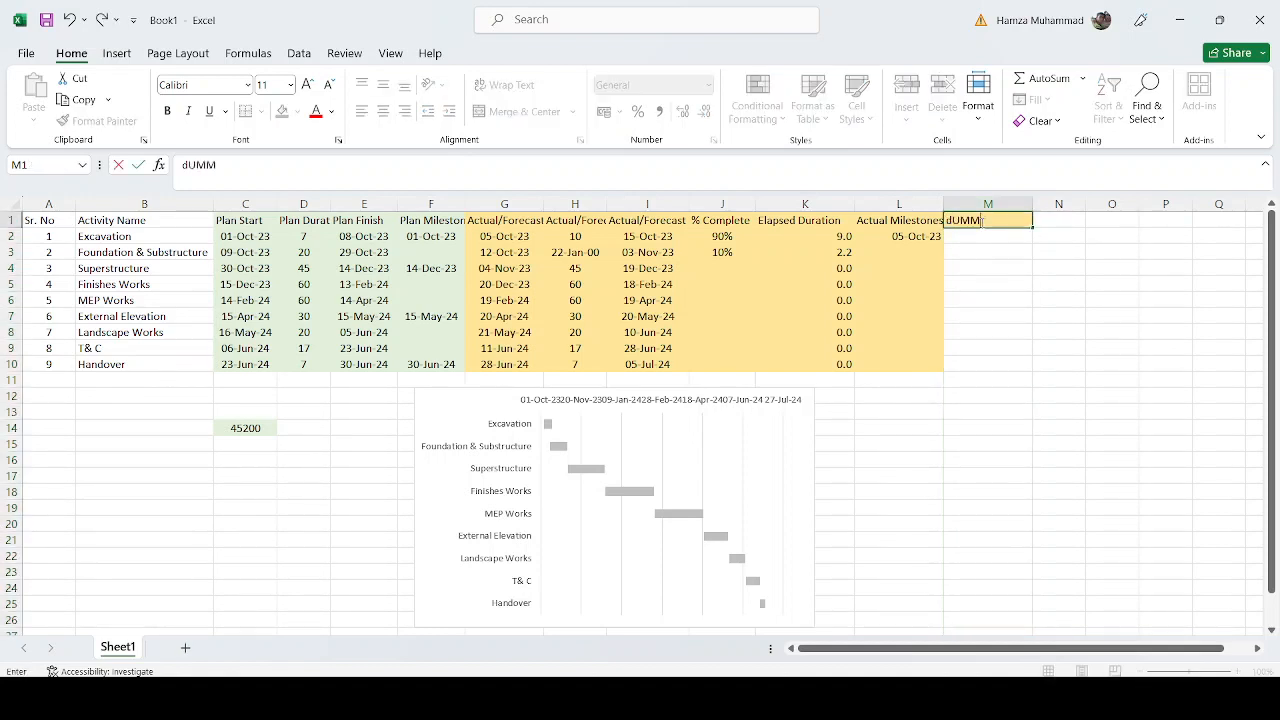
pyautogui.press('BackSpace')
pyautogui.press('BackSpace')
pyautogui.press('BackSpace')
pyautogui.press('BackSpace')
pyautogui.write('Dummy')
pyautogui.press('Return')
# Step: Enter =1 as the Dummy value for the Handover activity in M10
pyautogui.press('Down')
pyautogui.press('Down')
pyautogui.press('Down')
pyautogui.press('Down')
pyautogui.press('Down')
pyautogui.press('Down')
pyautogui.press('Down')
pyautogui.press('Down')
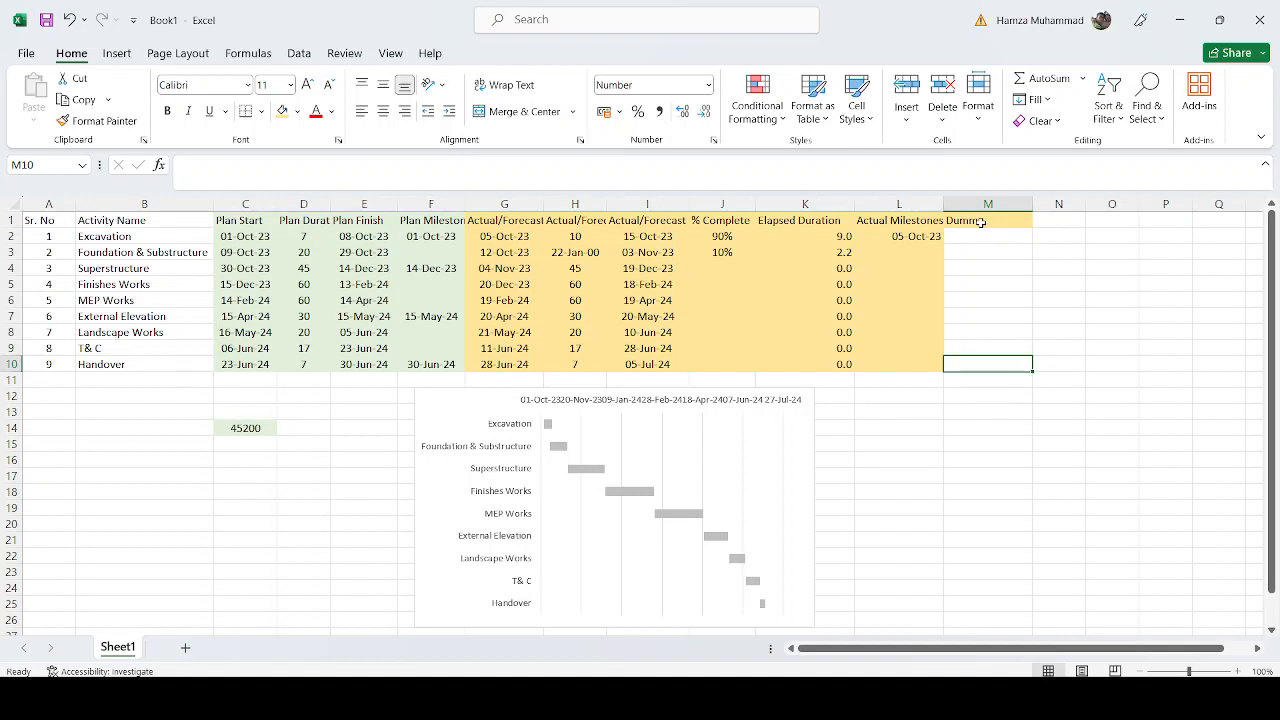
pyautogui.write('=1')
pyautogui.press('Return')
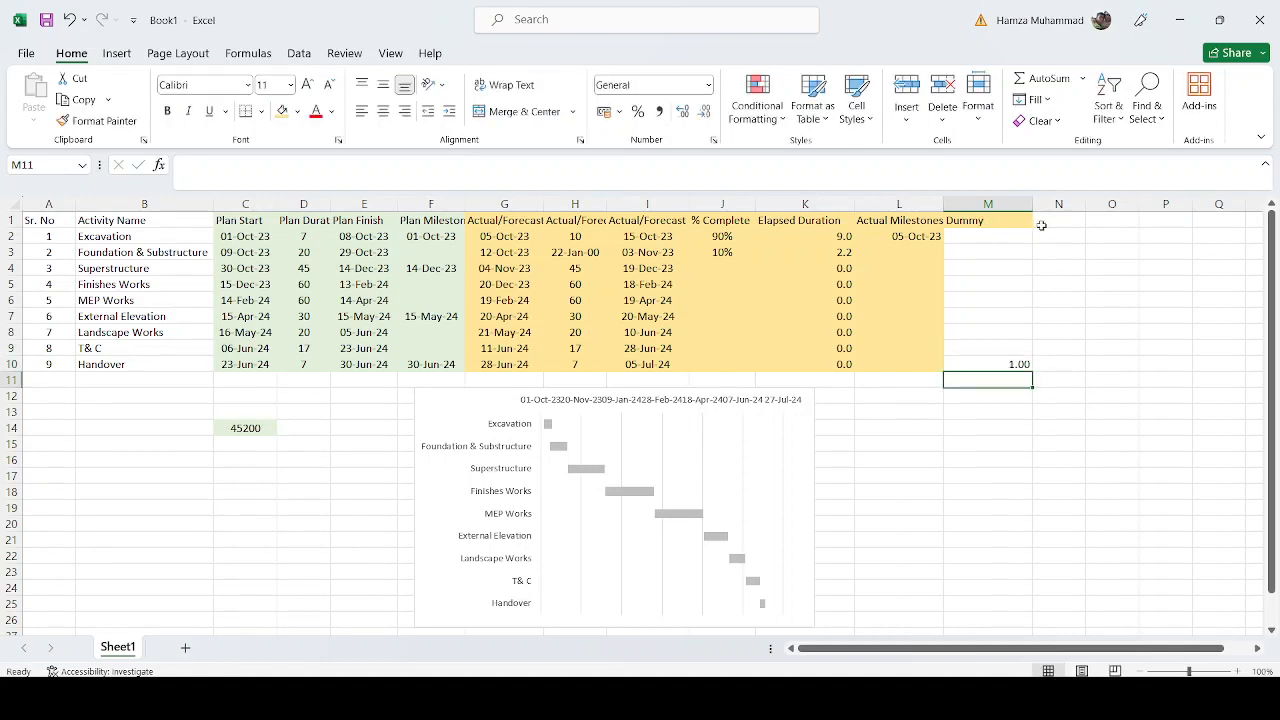
# Step: Fill M2:M9 with a formula that adds 1 to the cell below (=M10+1 in M9), and narrow column M
pyautogui.click(980, 349)
pyautogui.moveTo(983, 325); pyautogui.dragTo(988, 238)
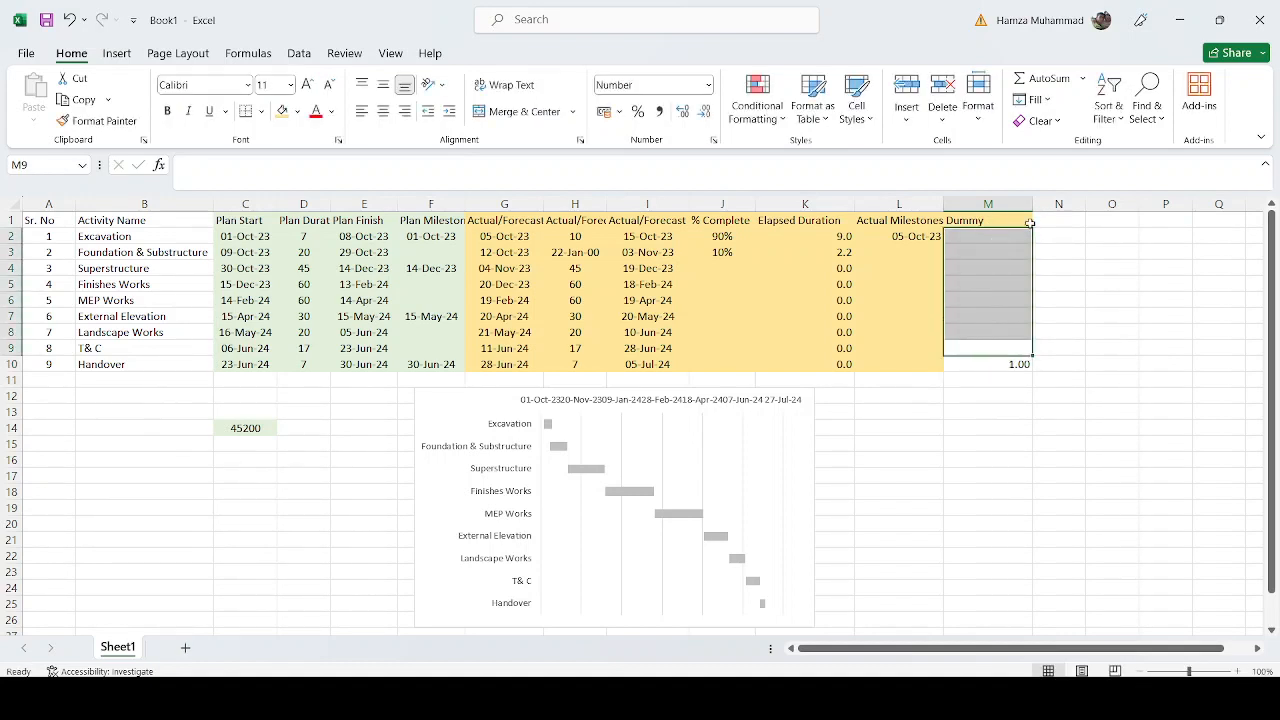
pyautogui.write('=')
pyautogui.click(1000, 366)
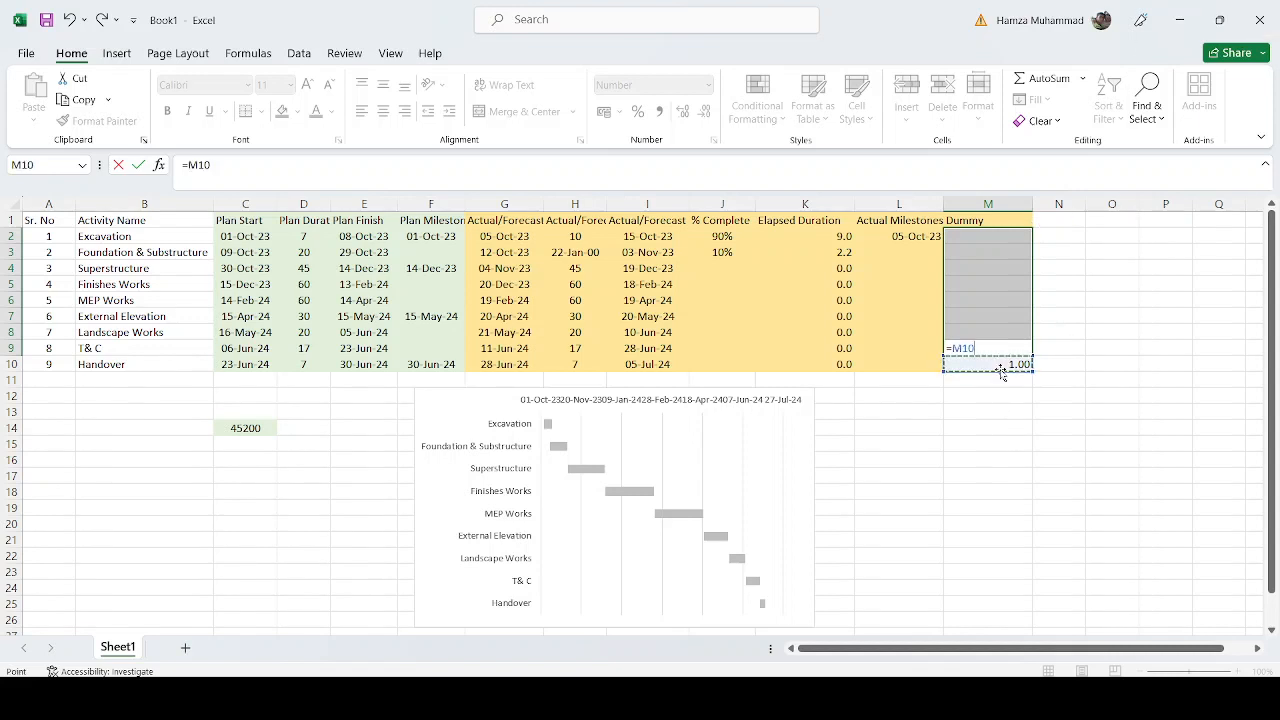
pyautogui.write('+1')
pyautogui.hotkey('ctrl', 'Return')
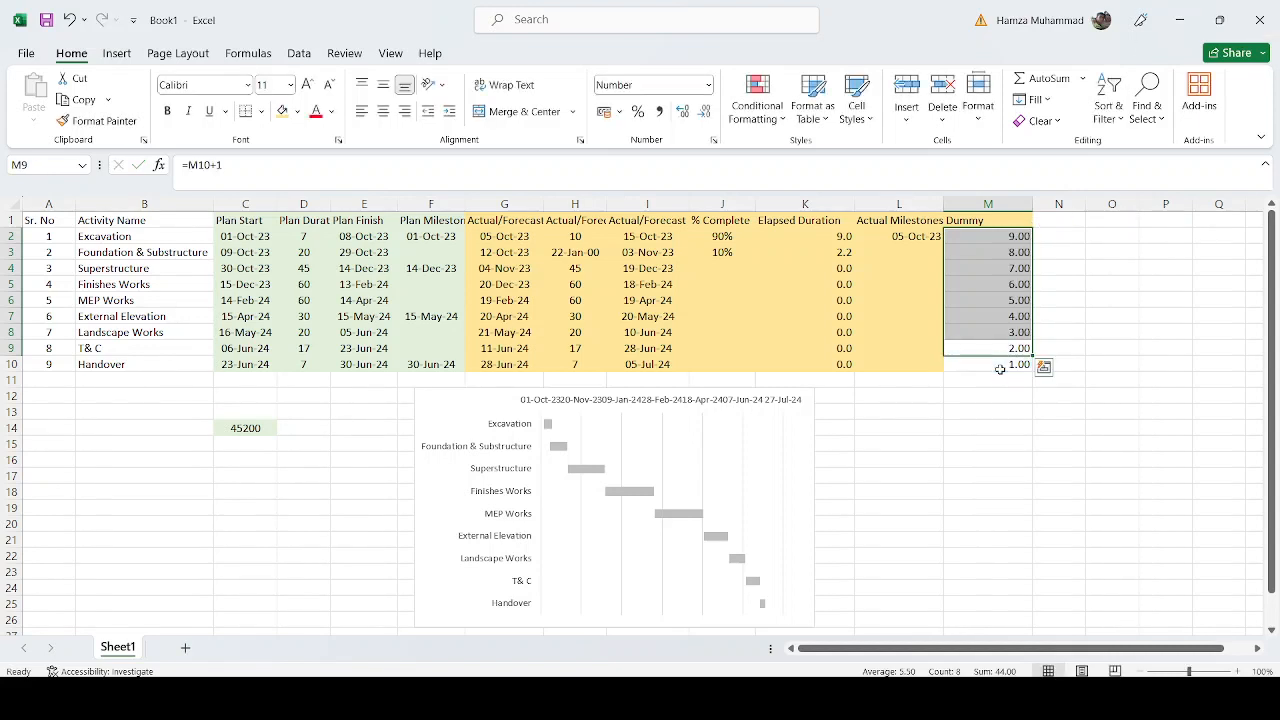
pyautogui.moveTo(1033, 204); pyautogui.dragTo(1003, 204)
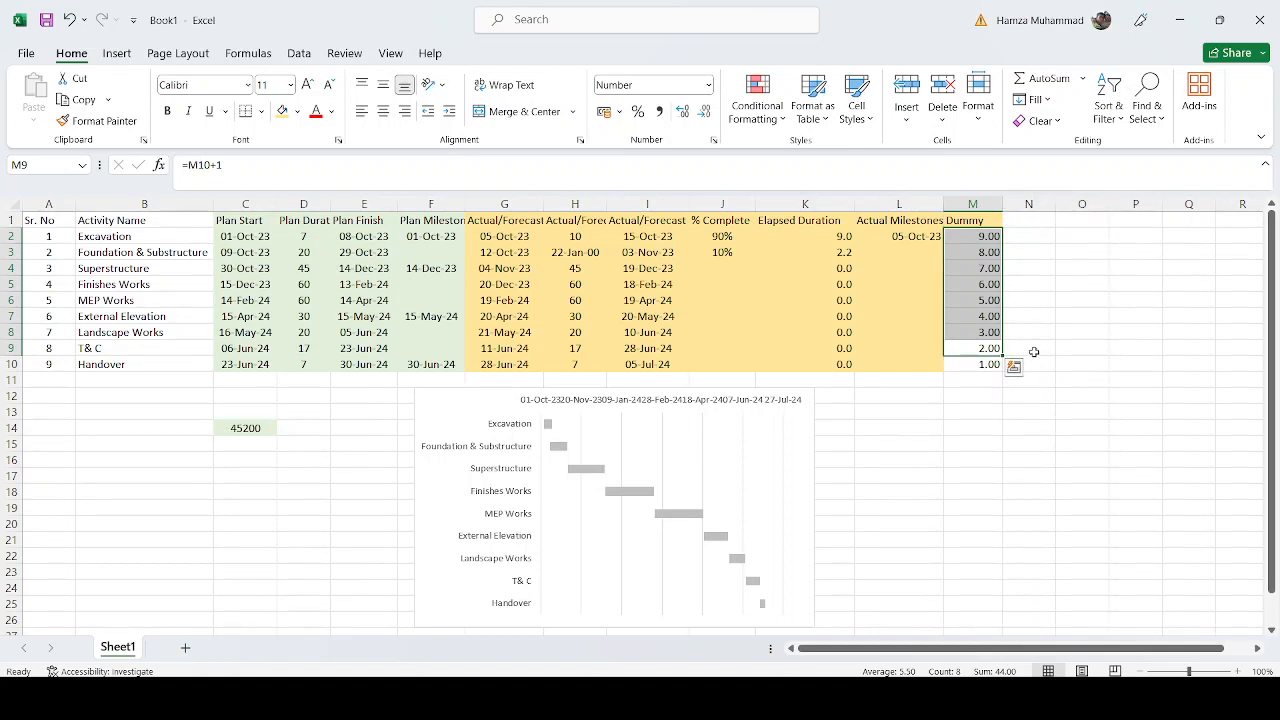
pyautogui.click(968, 572)
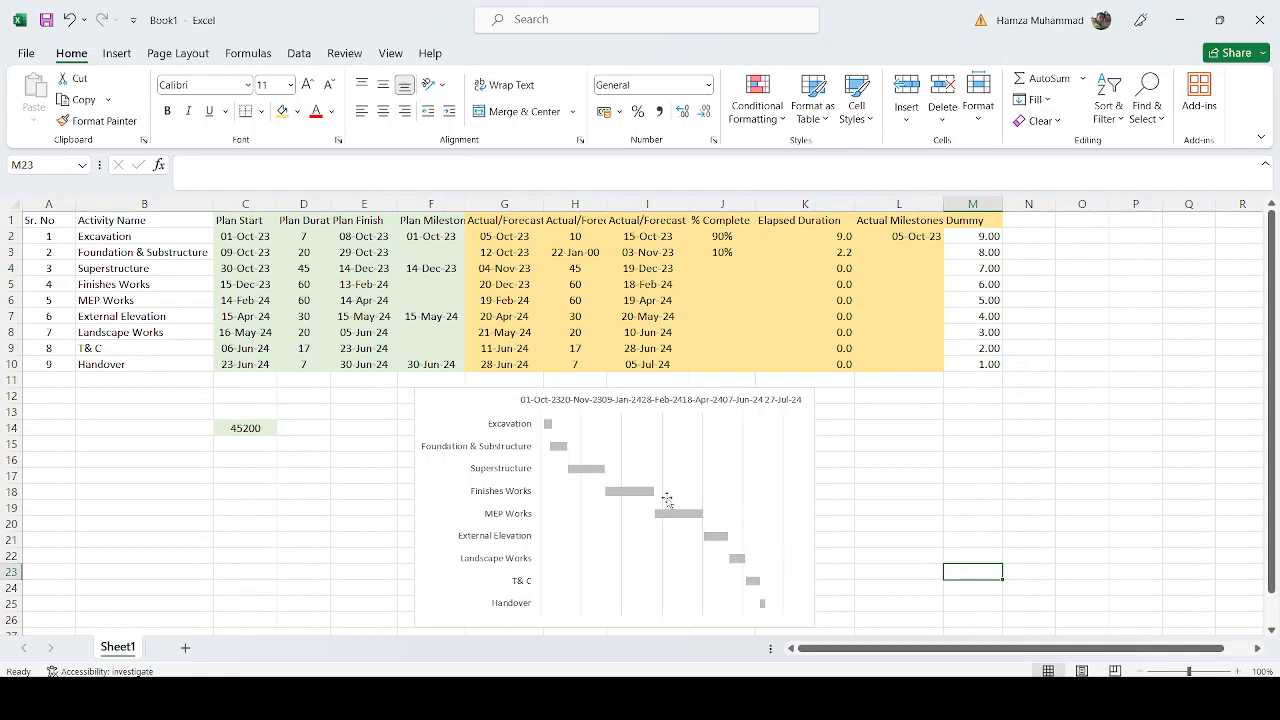
# Step: Add a new data series to the Gantt chart and take its name from the Actual Milestones heading in L1
pyautogui.click(676, 431)
pyautogui.rightClick(676, 431)
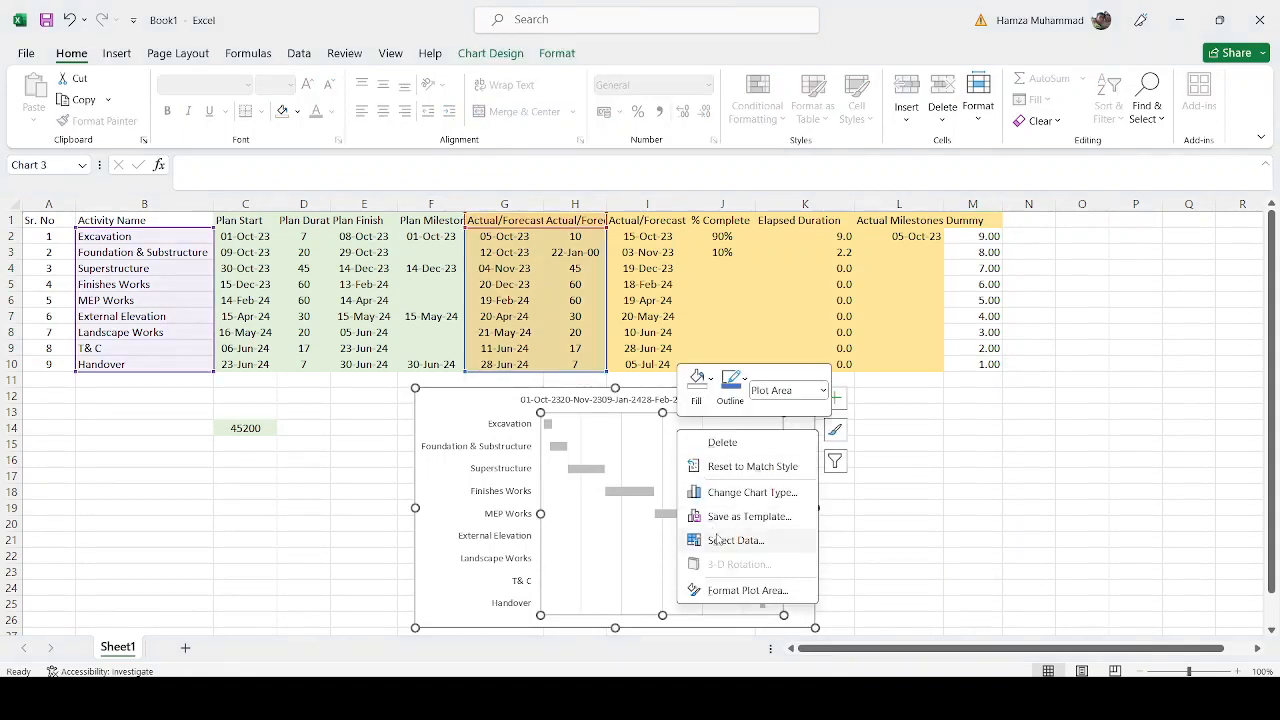
pyautogui.click(736, 540)
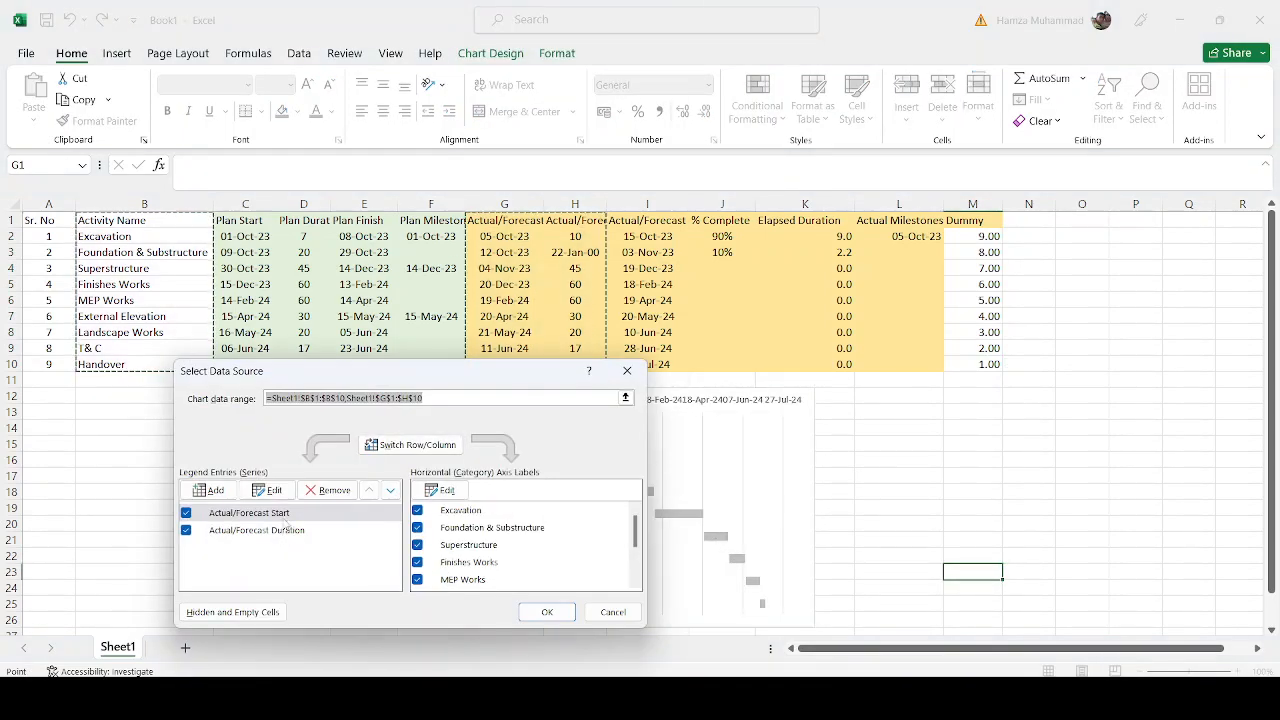
pyautogui.click(216, 494)
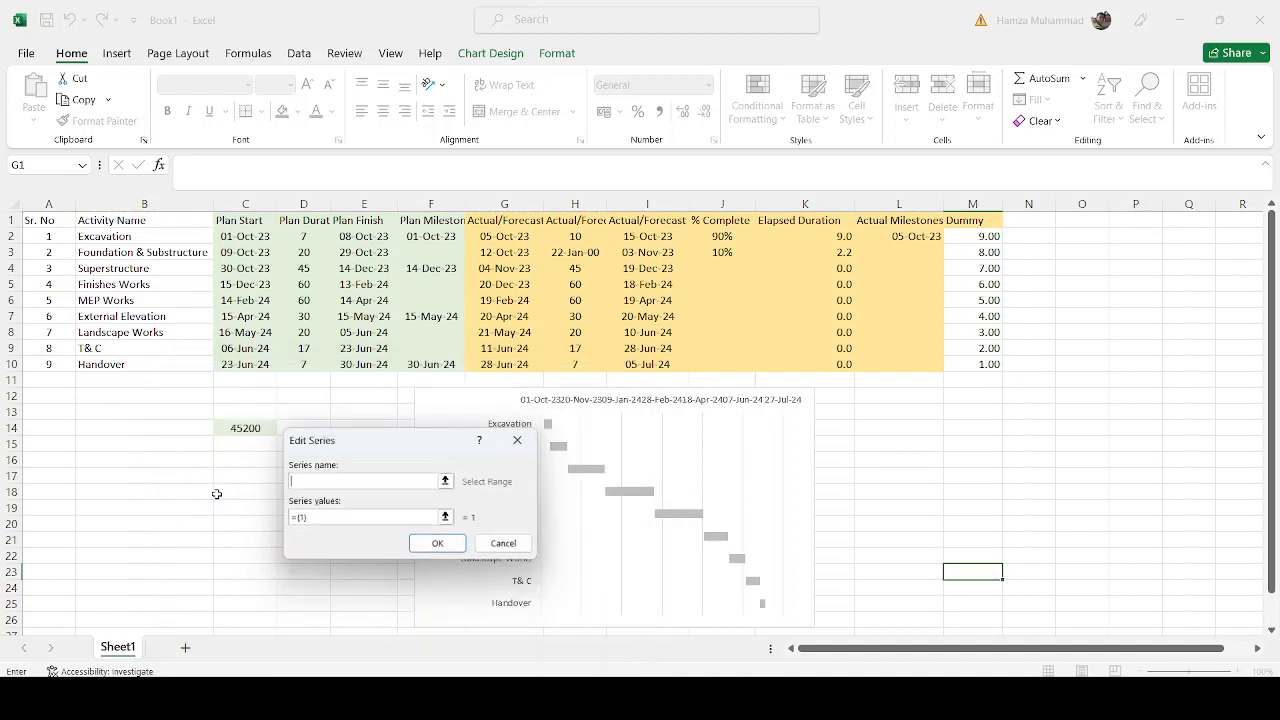
pyautogui.click(446, 481)
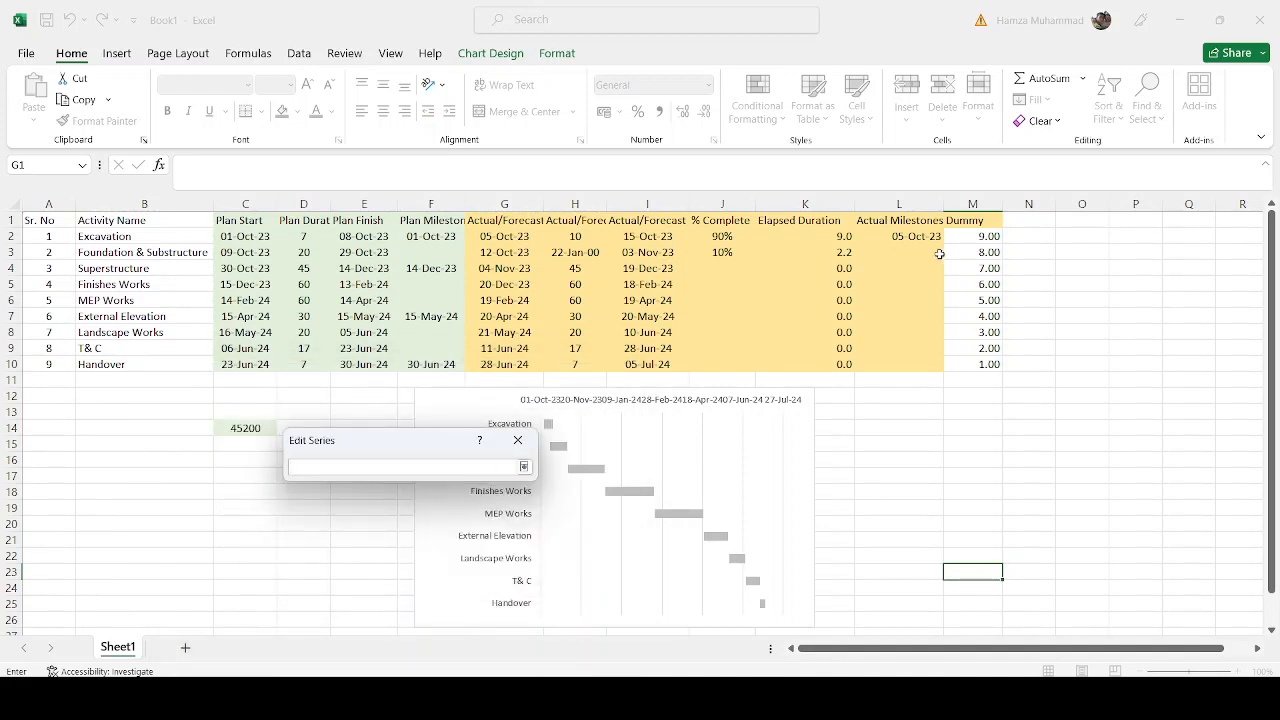
pyautogui.click(918, 222)
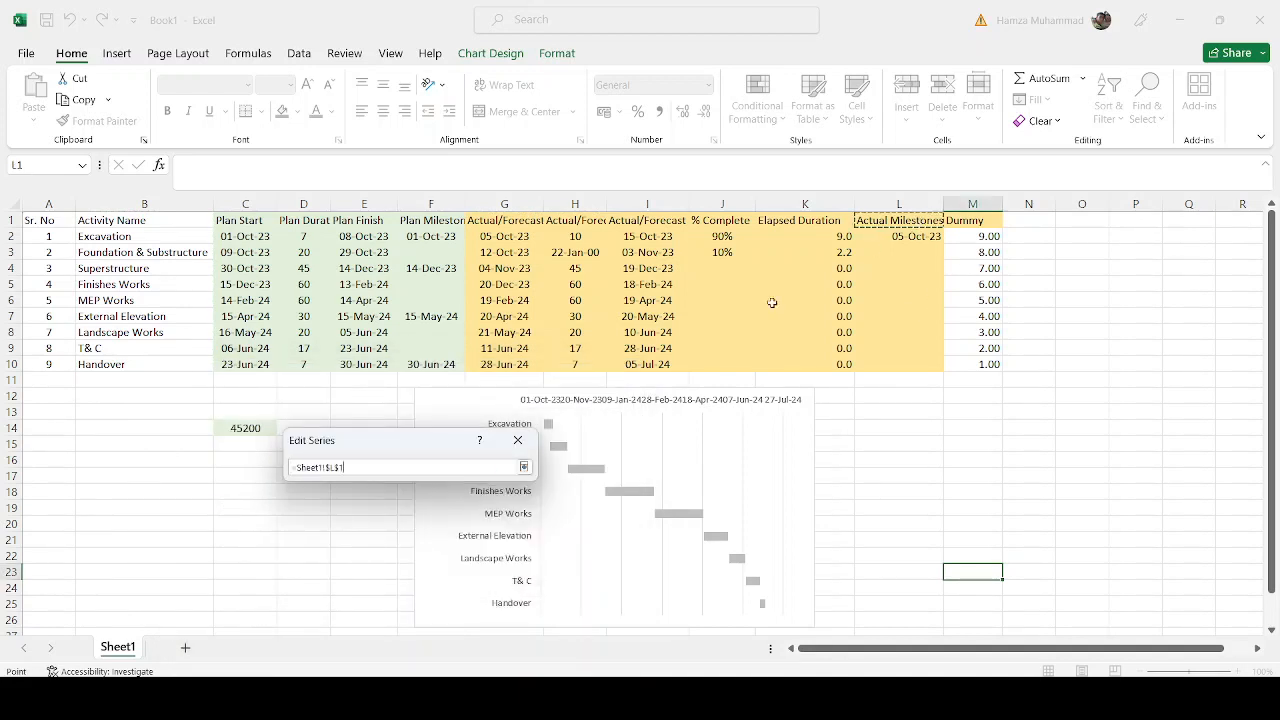
pyautogui.click(523, 466)
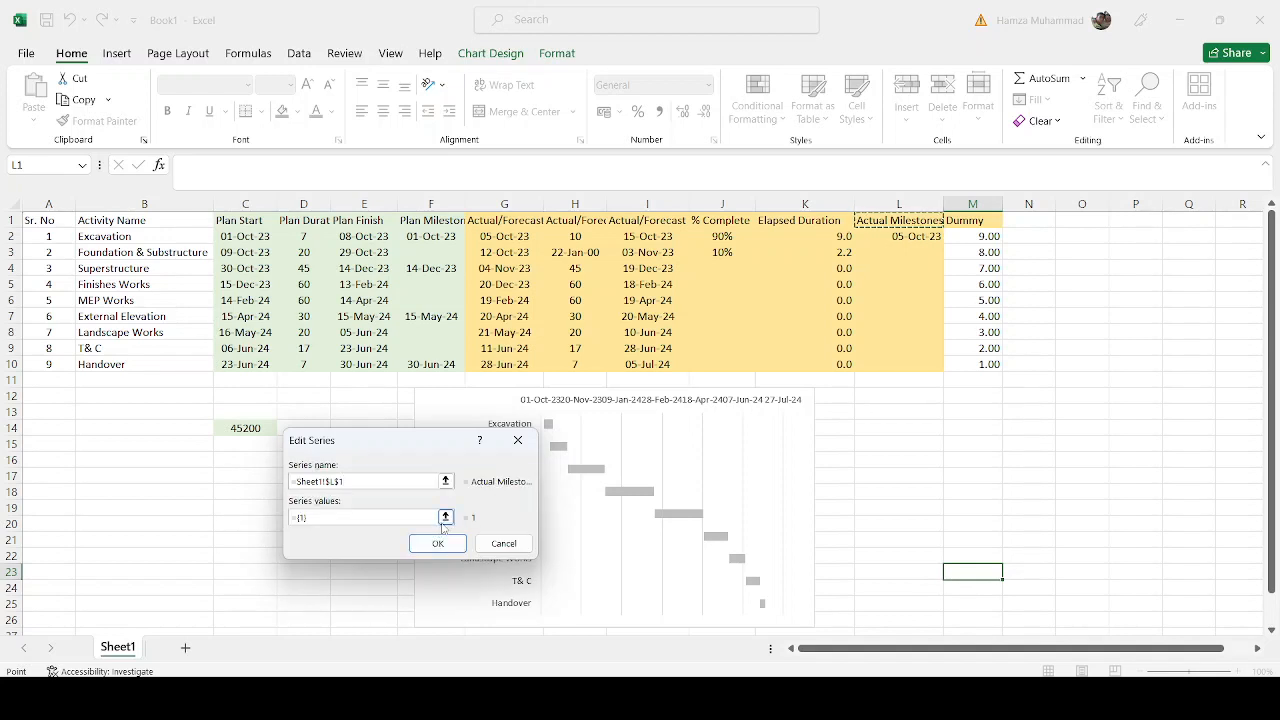
# Step: Set the new series' values to the Dummy numbers in M2:M10 and apply the chart's data source
pyautogui.click(446, 517)
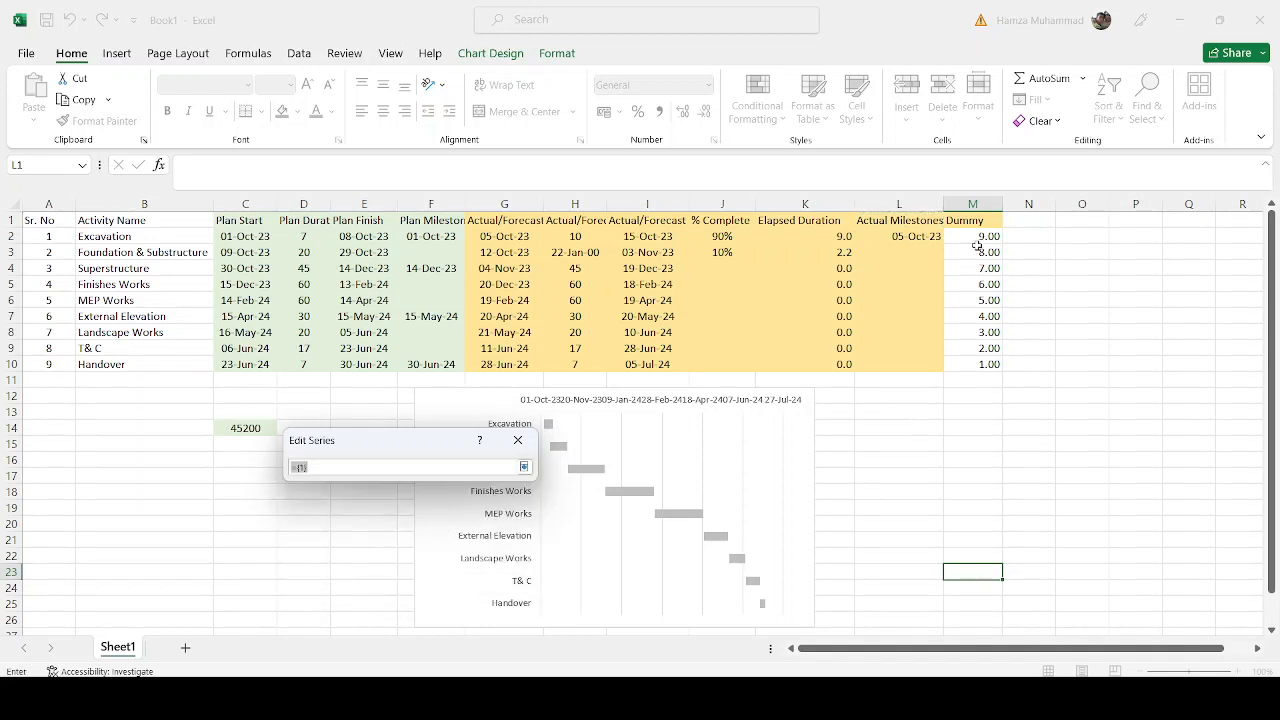
pyautogui.moveTo(979, 238); pyautogui.dragTo(986, 364)
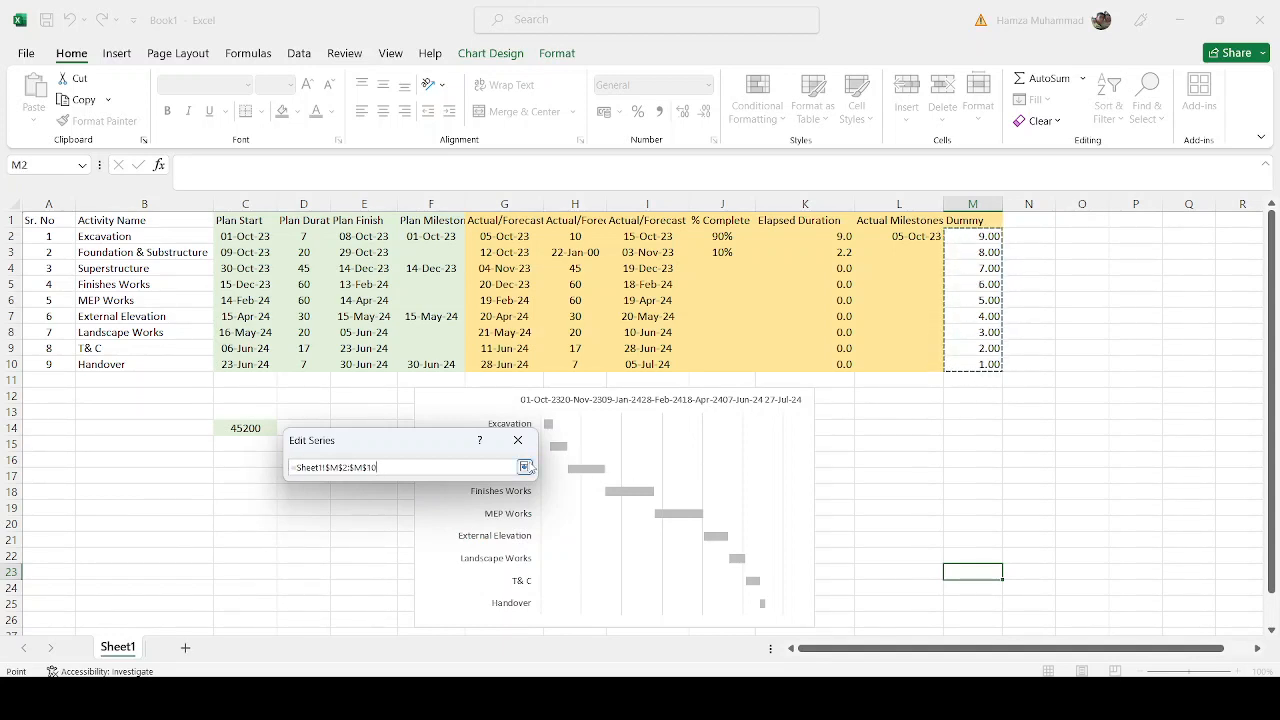
pyautogui.click(525, 467)
pyautogui.click(441, 544)
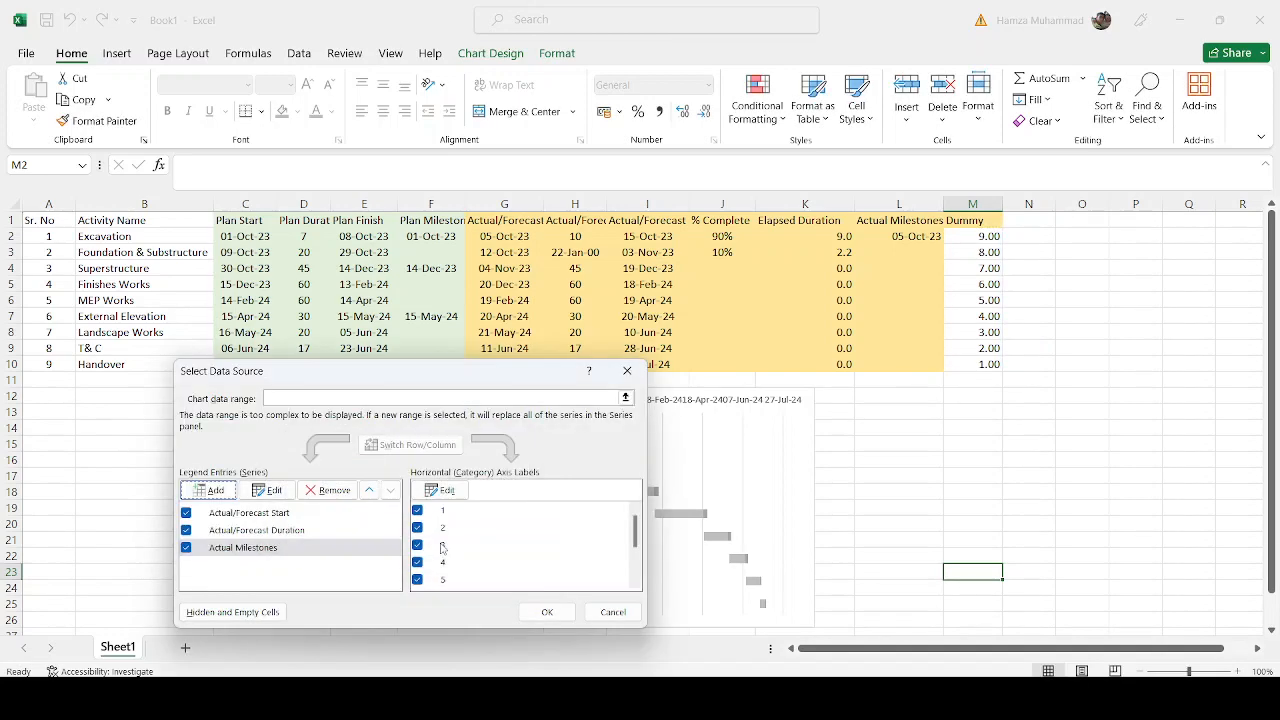
pyautogui.click(540, 612)
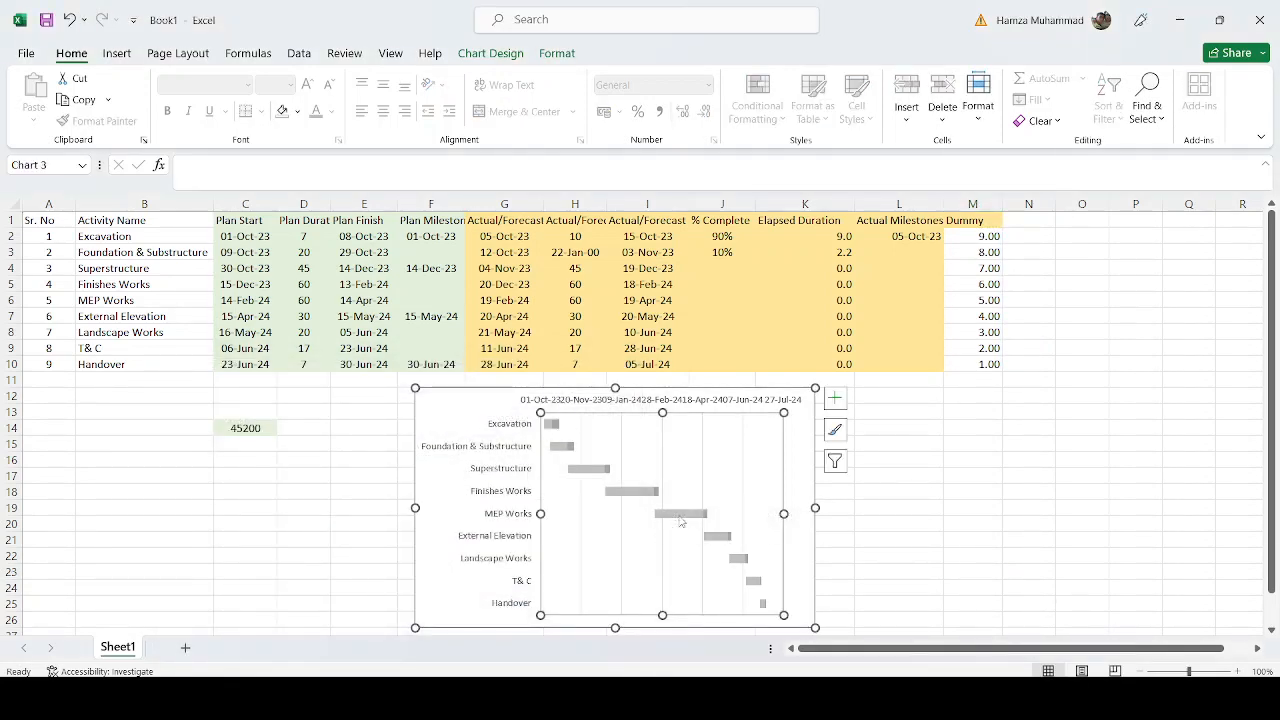
# Step: Change the chart type of the Actual Milestones series from Stacked Bar to Scatter in the combo chart
pyautogui.moveTo(680, 521)
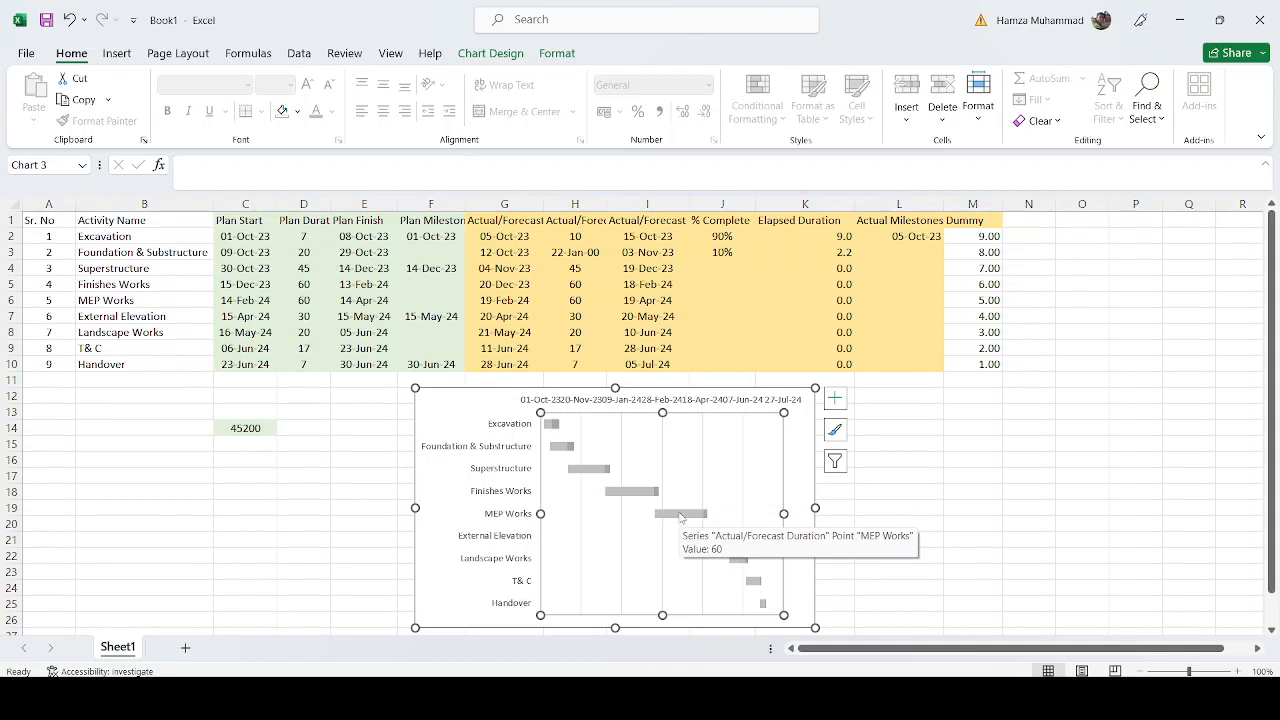
pyautogui.click(657, 493)
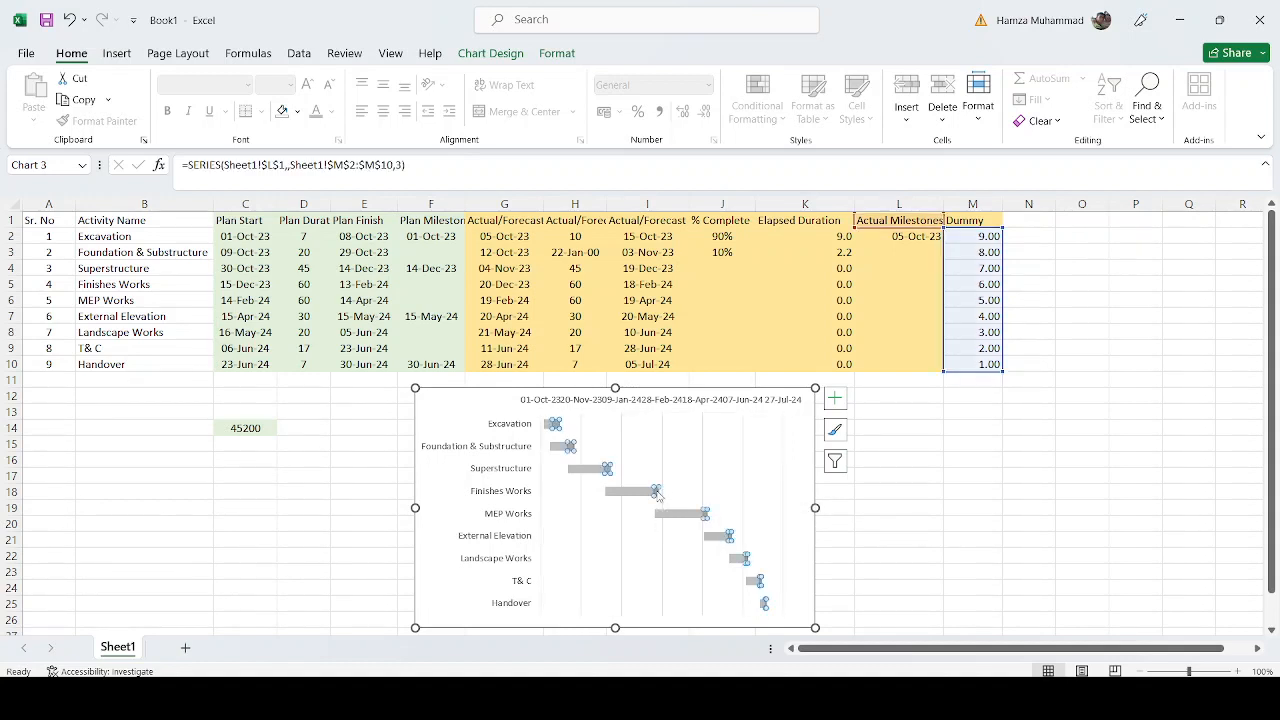
pyautogui.rightClick(657, 493)
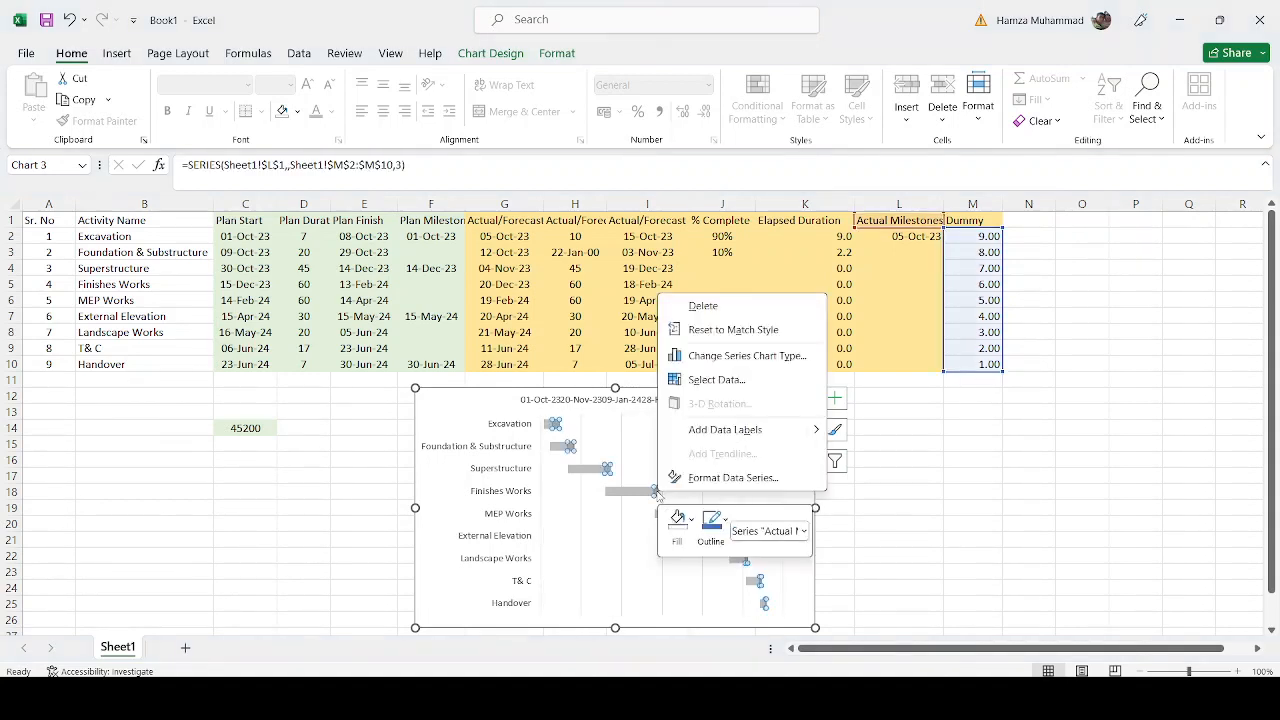
pyautogui.click(740, 357)
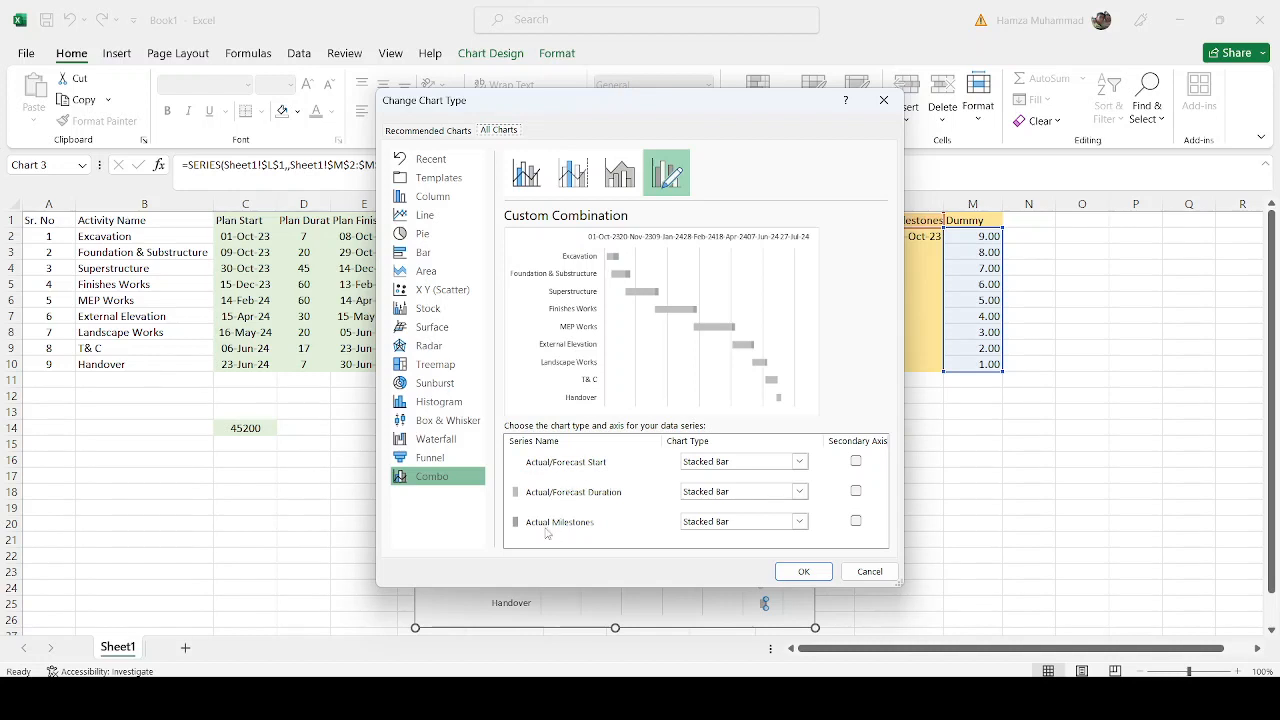
pyautogui.click(799, 523)
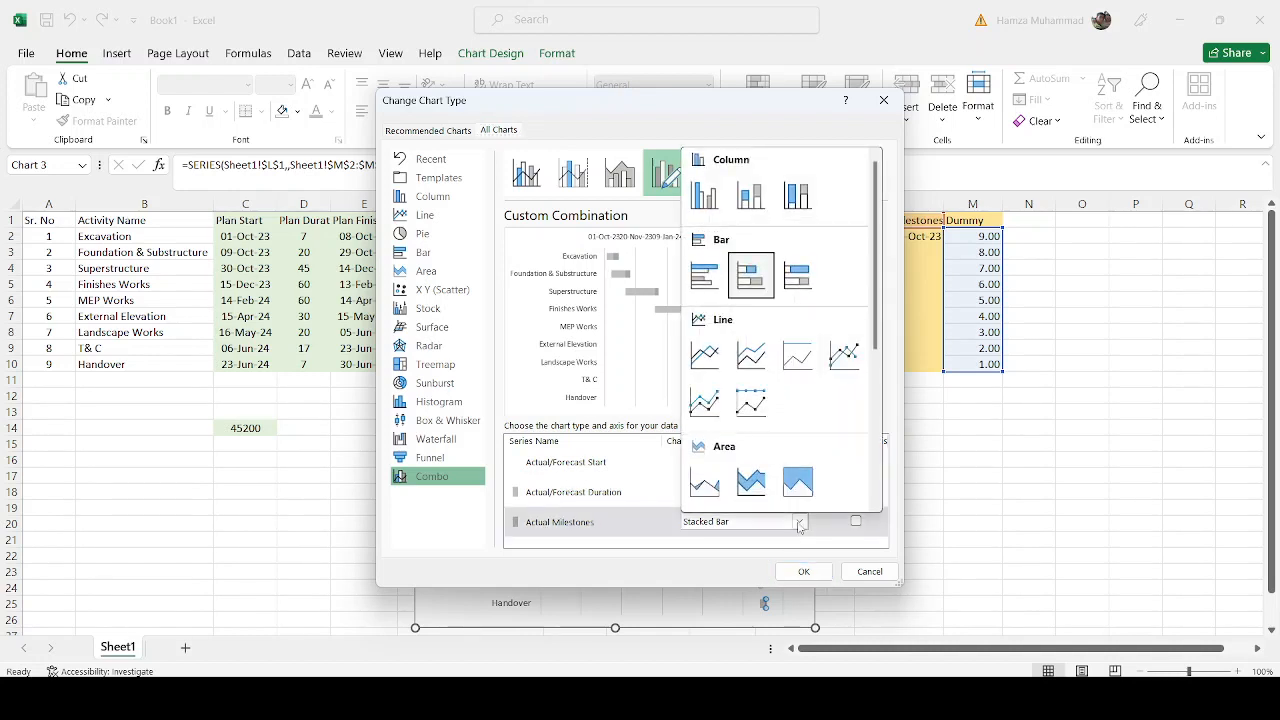
pyautogui.scroll(-3, 842, 465)
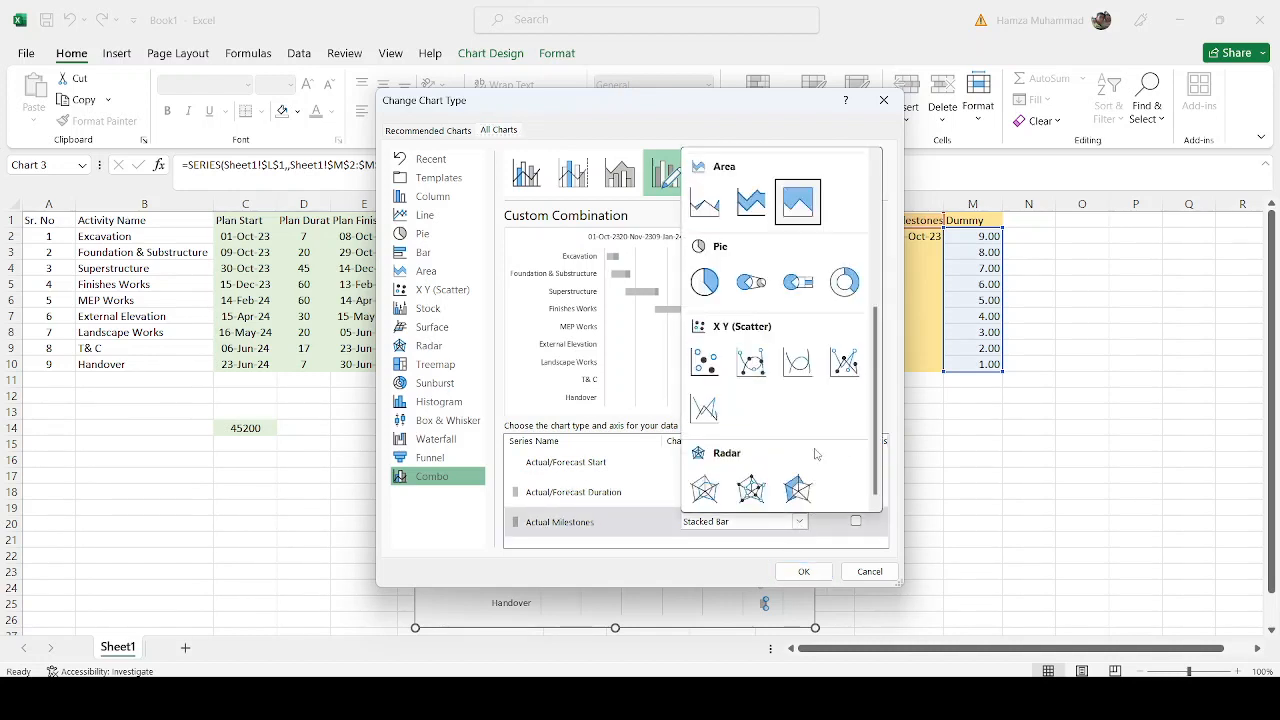
pyautogui.click(708, 368)
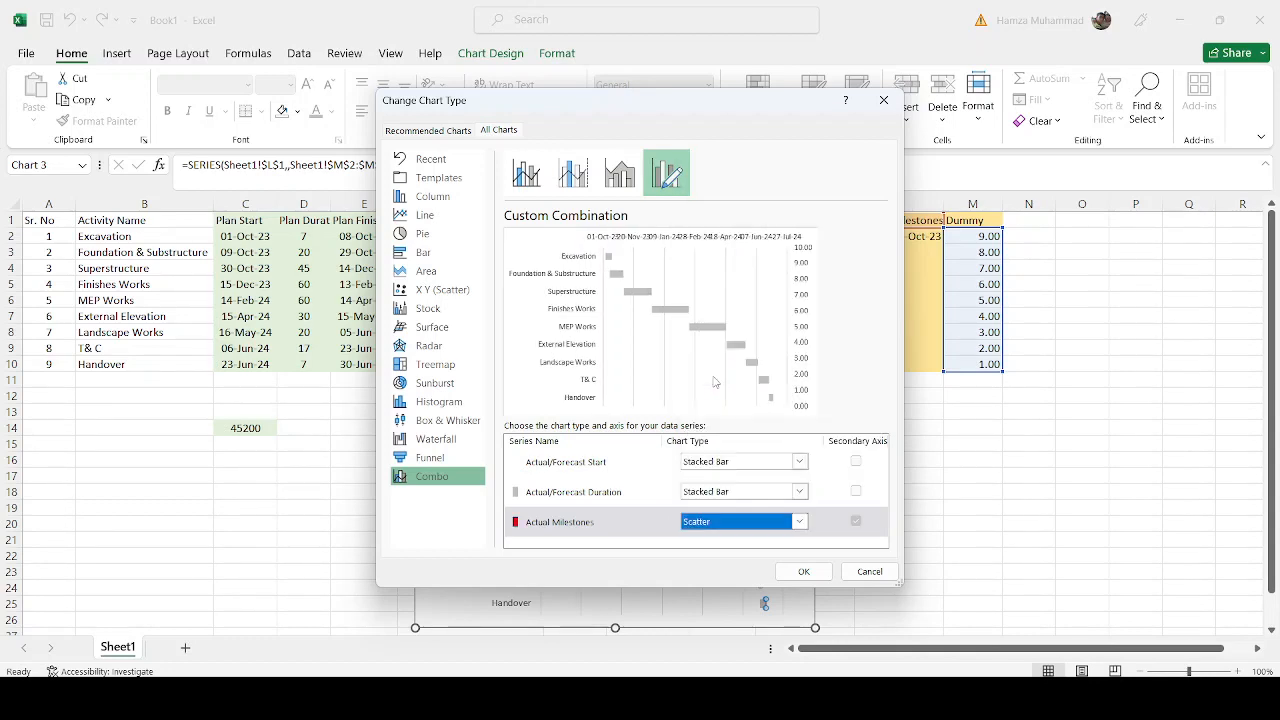
pyautogui.click(804, 572)
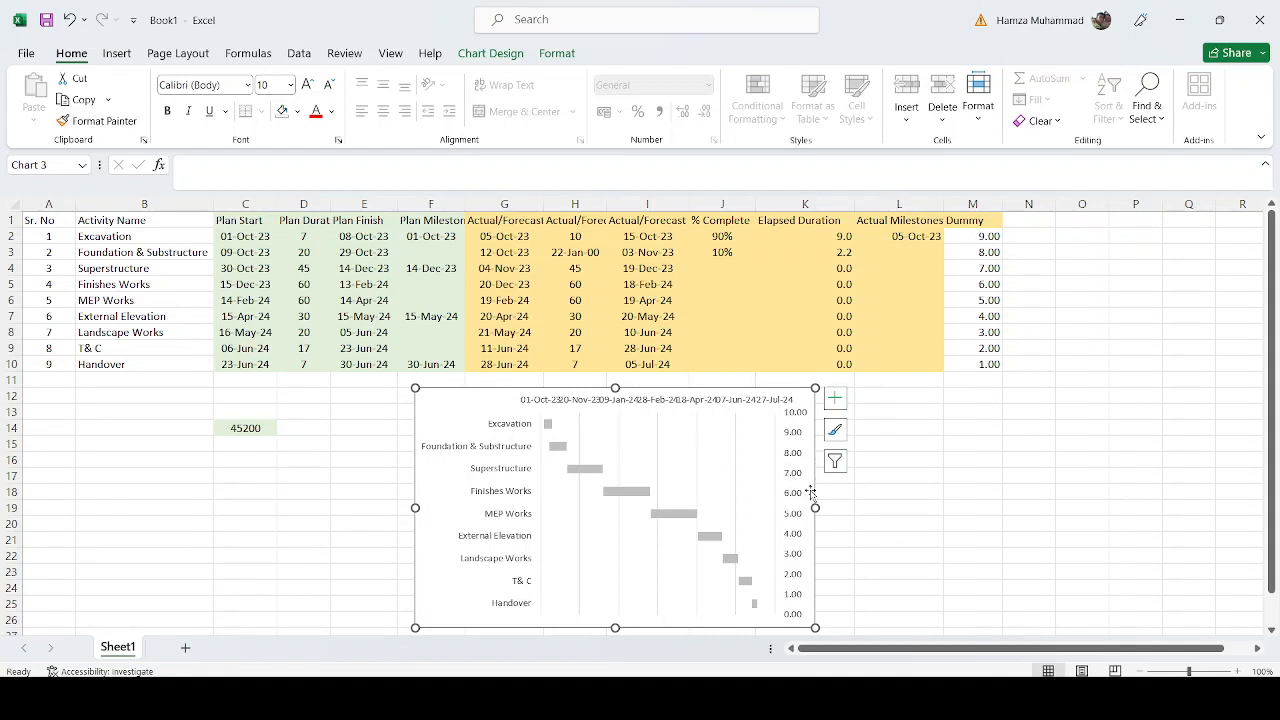
# Step: Set the X values of the chart's Actual Milestones series to L2:L10 and apply the data source
pyautogui.rightClick(727, 458)
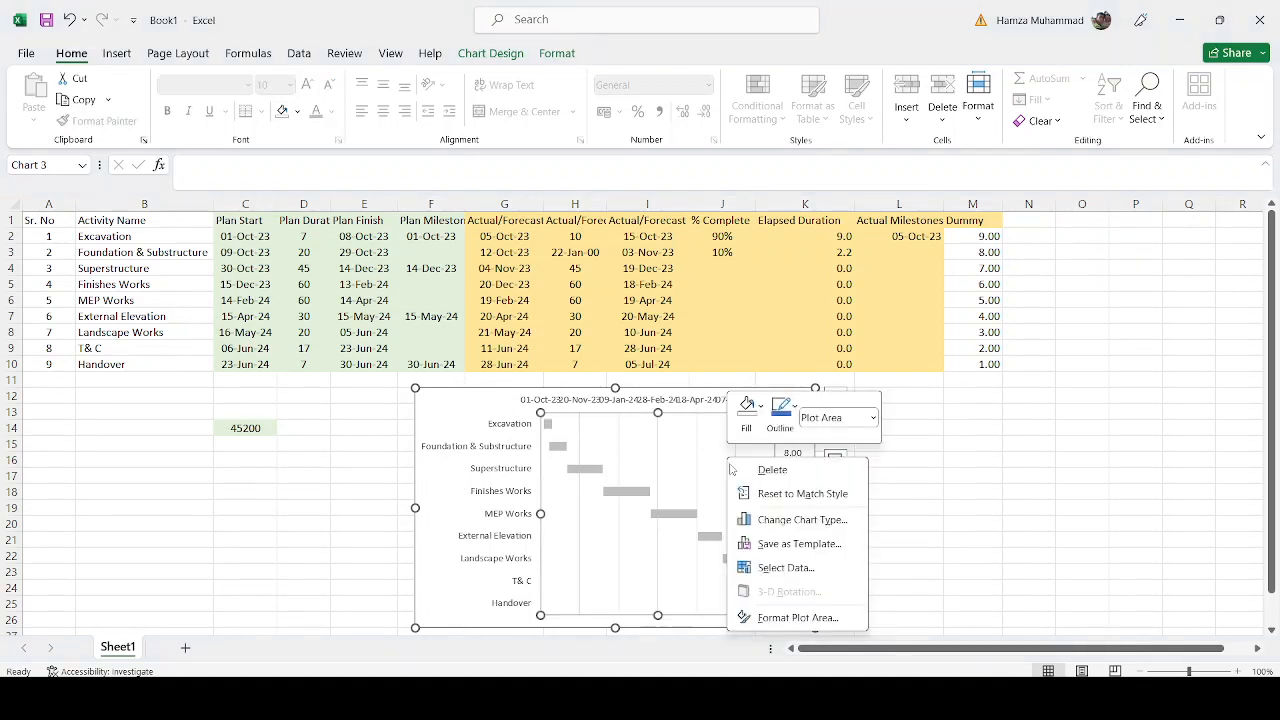
pyautogui.click(785, 567)
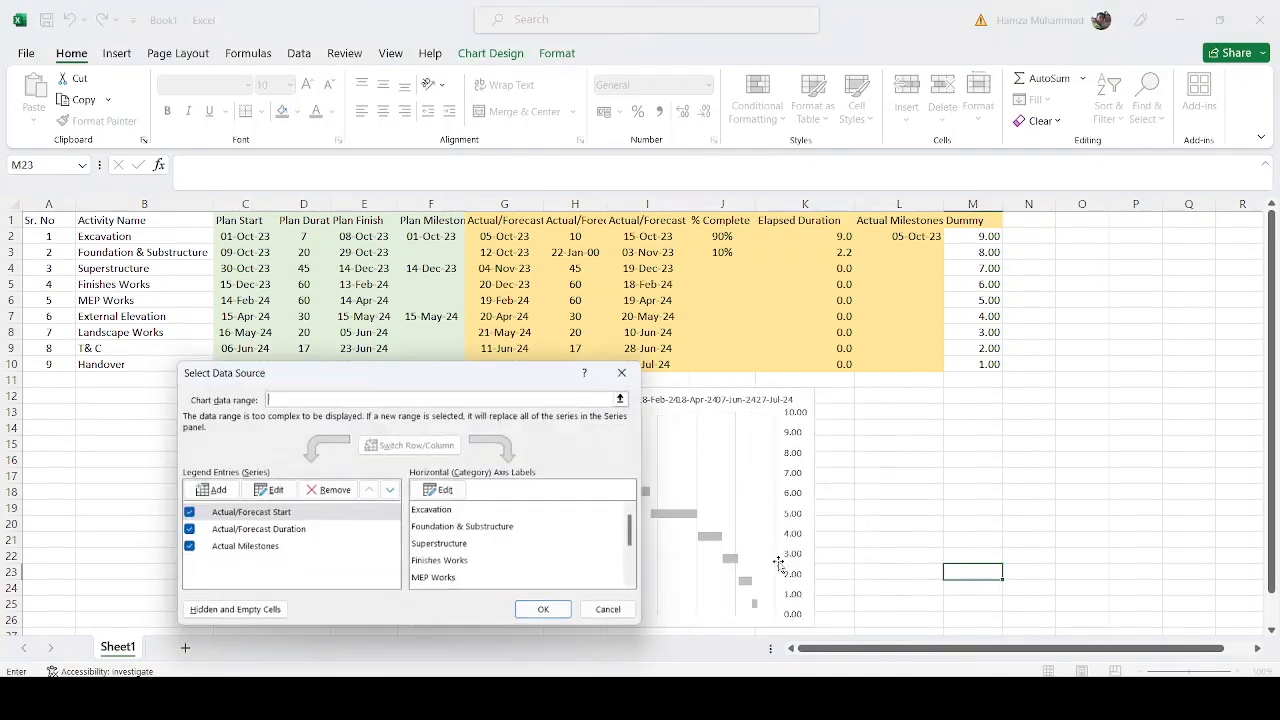
pyautogui.click(254, 550)
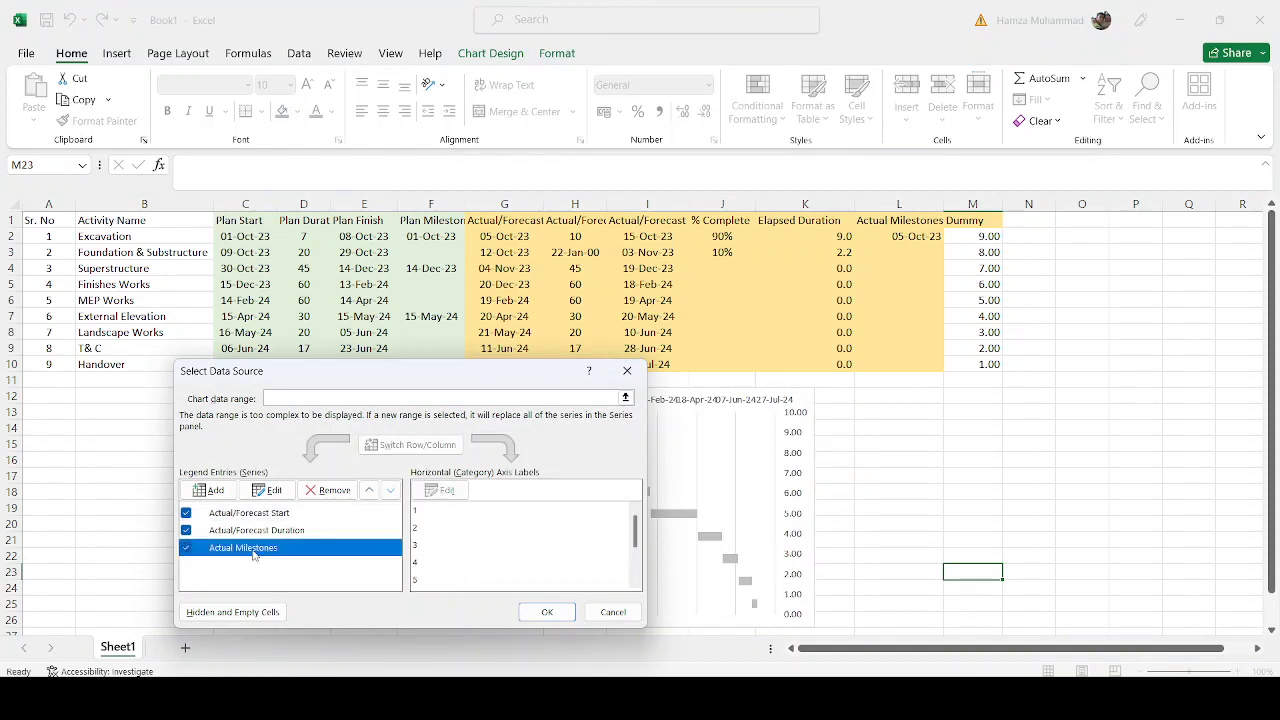
pyautogui.click(271, 492)
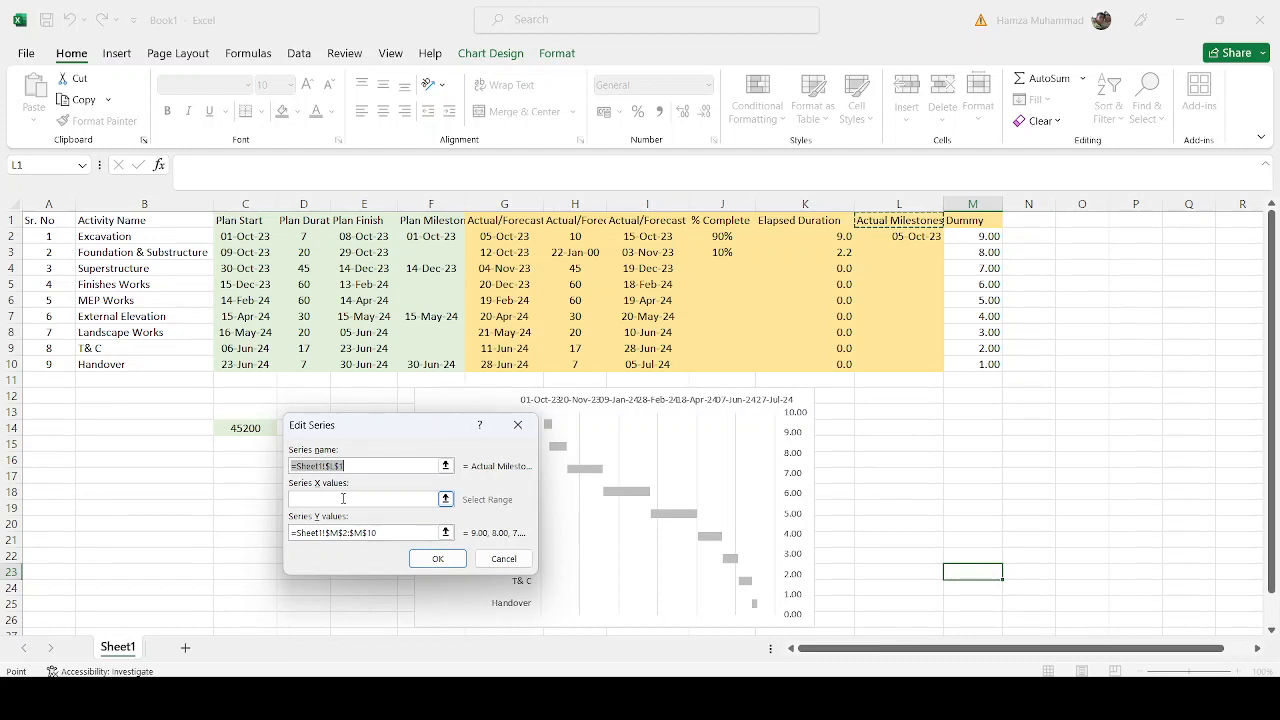
pyautogui.click(446, 499)
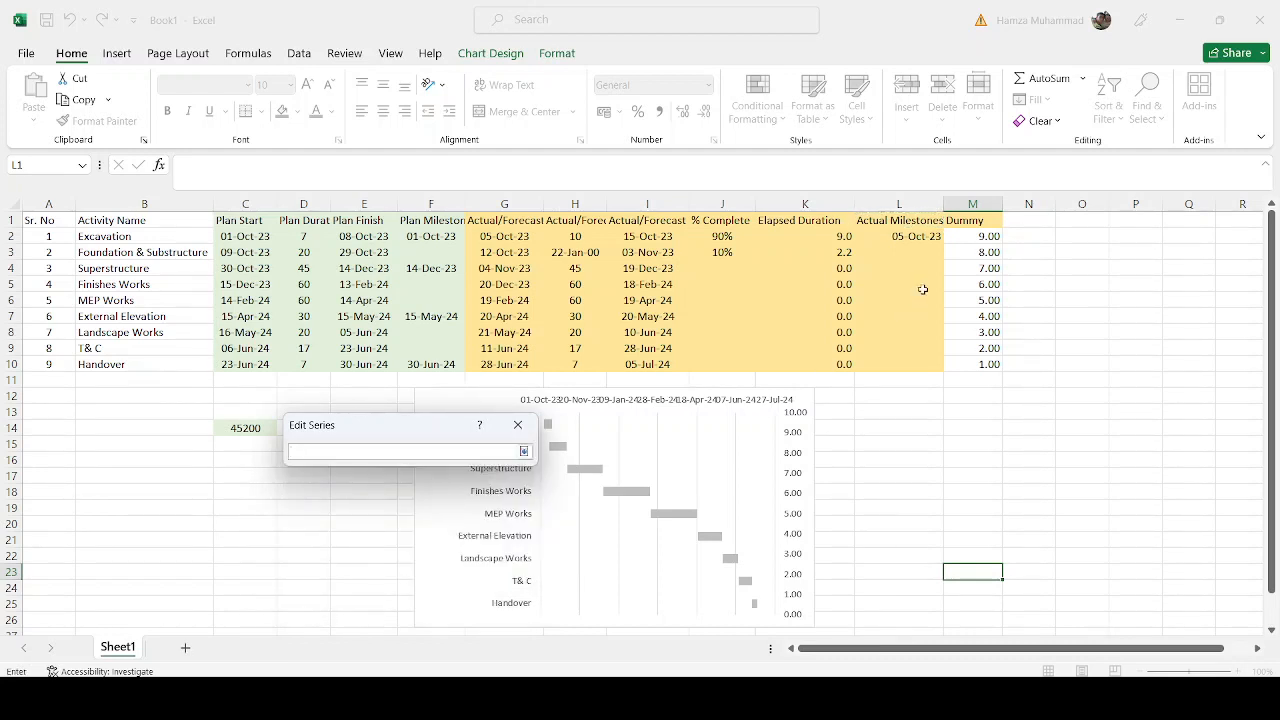
pyautogui.moveTo(910, 240); pyautogui.dragTo(912, 359)
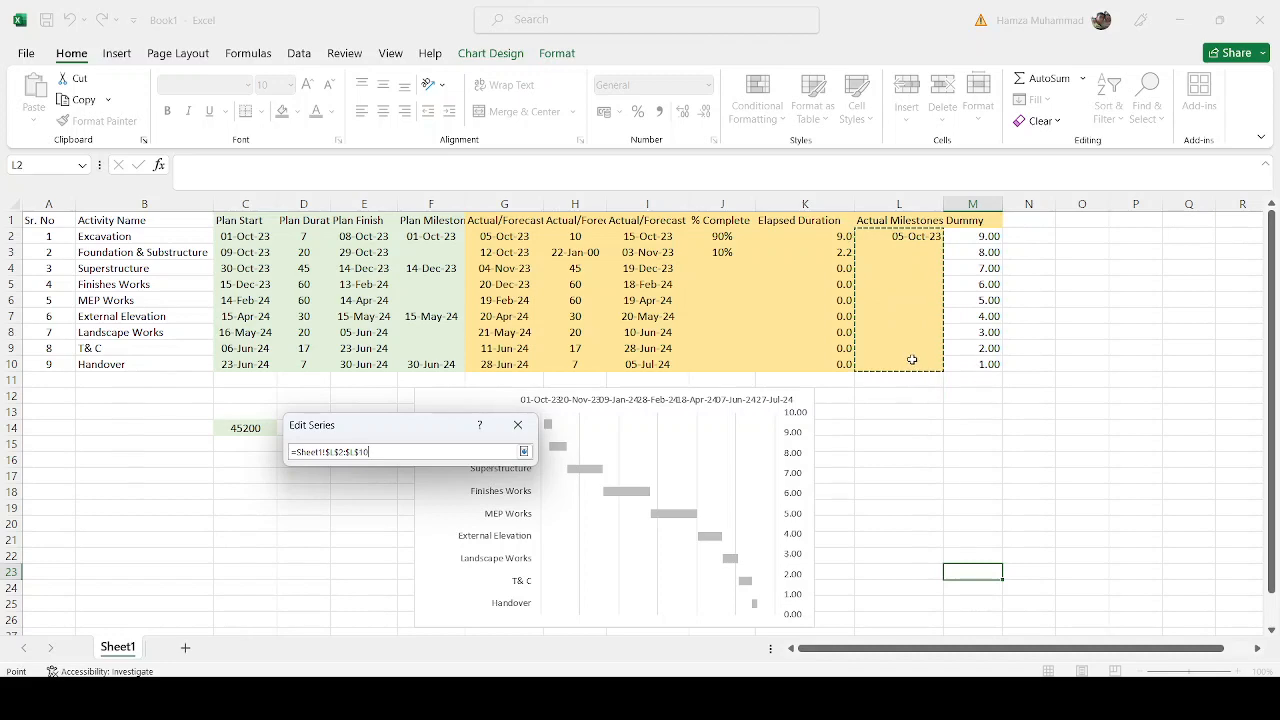
pyautogui.click(523, 451)
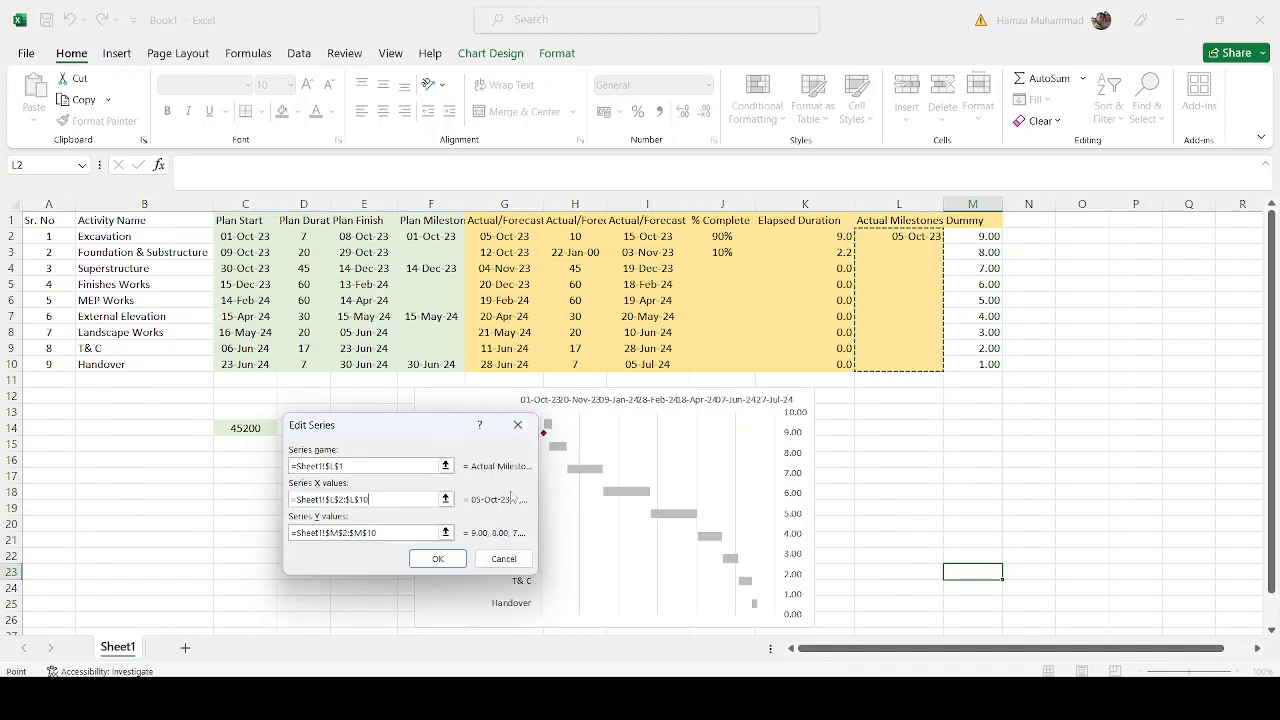
pyautogui.click(438, 558)
pyautogui.click(545, 612)
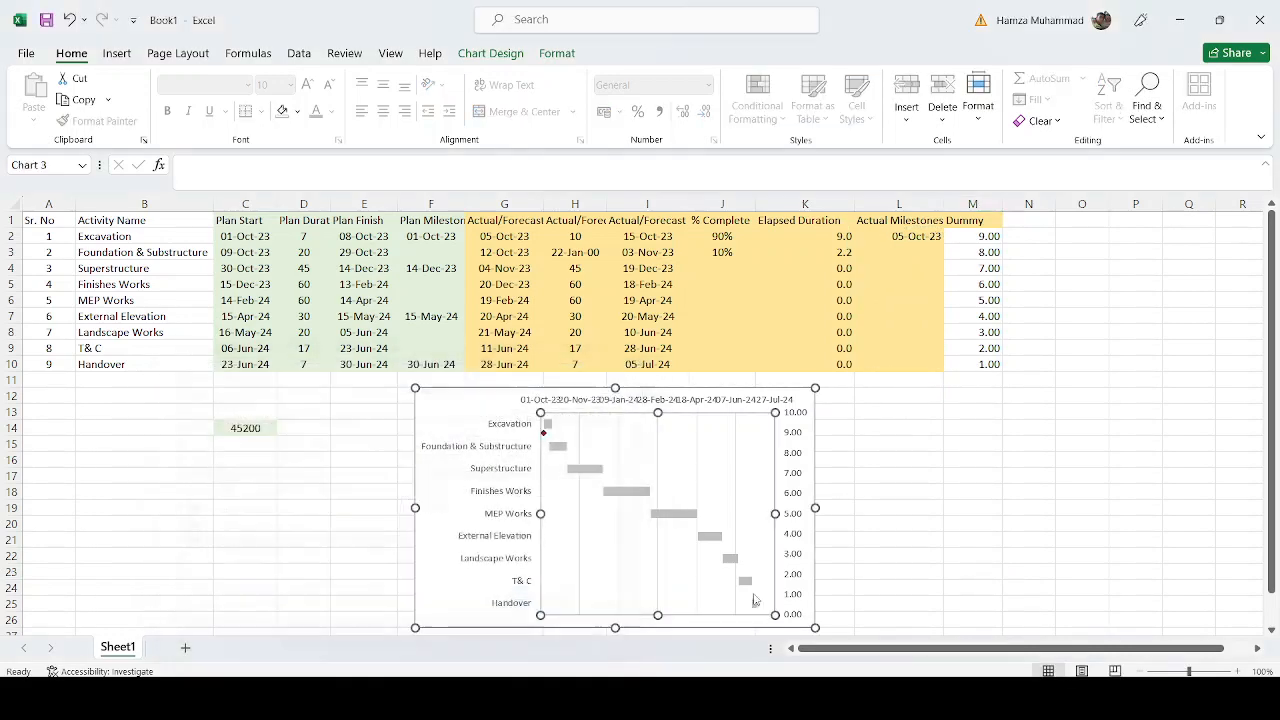
pyautogui.click(1022, 572)
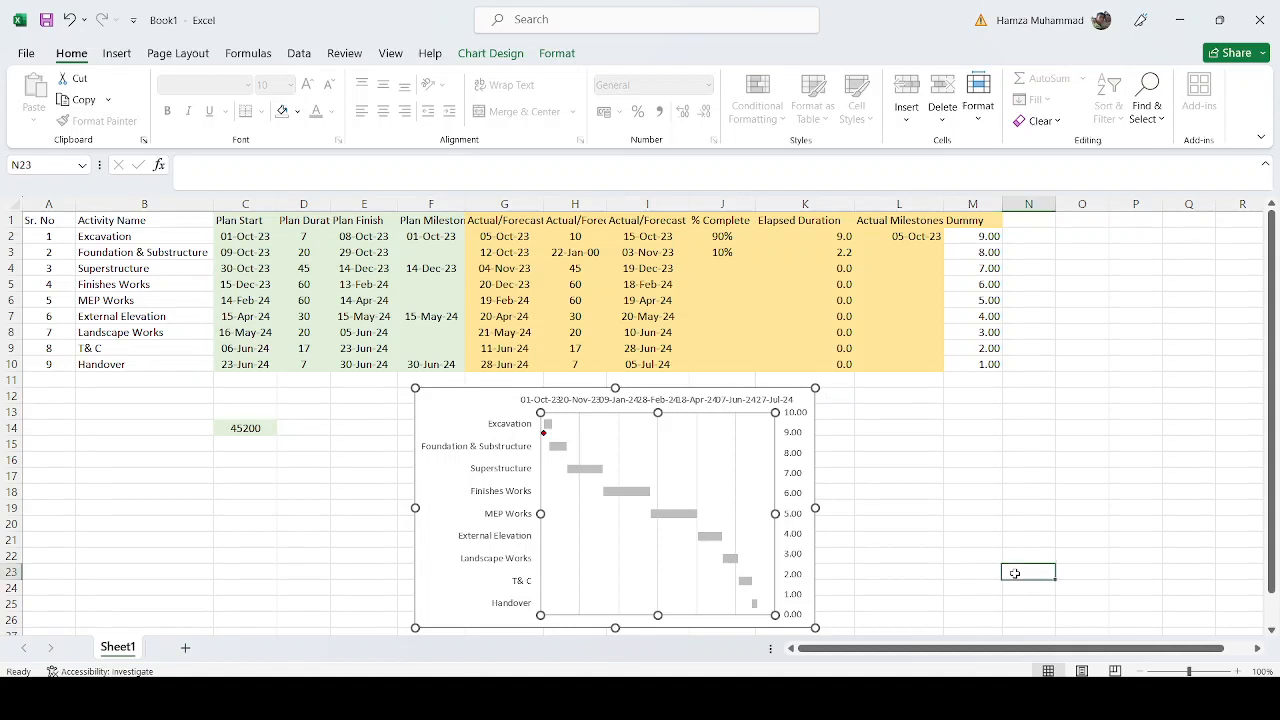
# Step: Format the Actual Milestones markers as built-in diamonds of size 7
pyautogui.click(543, 435)
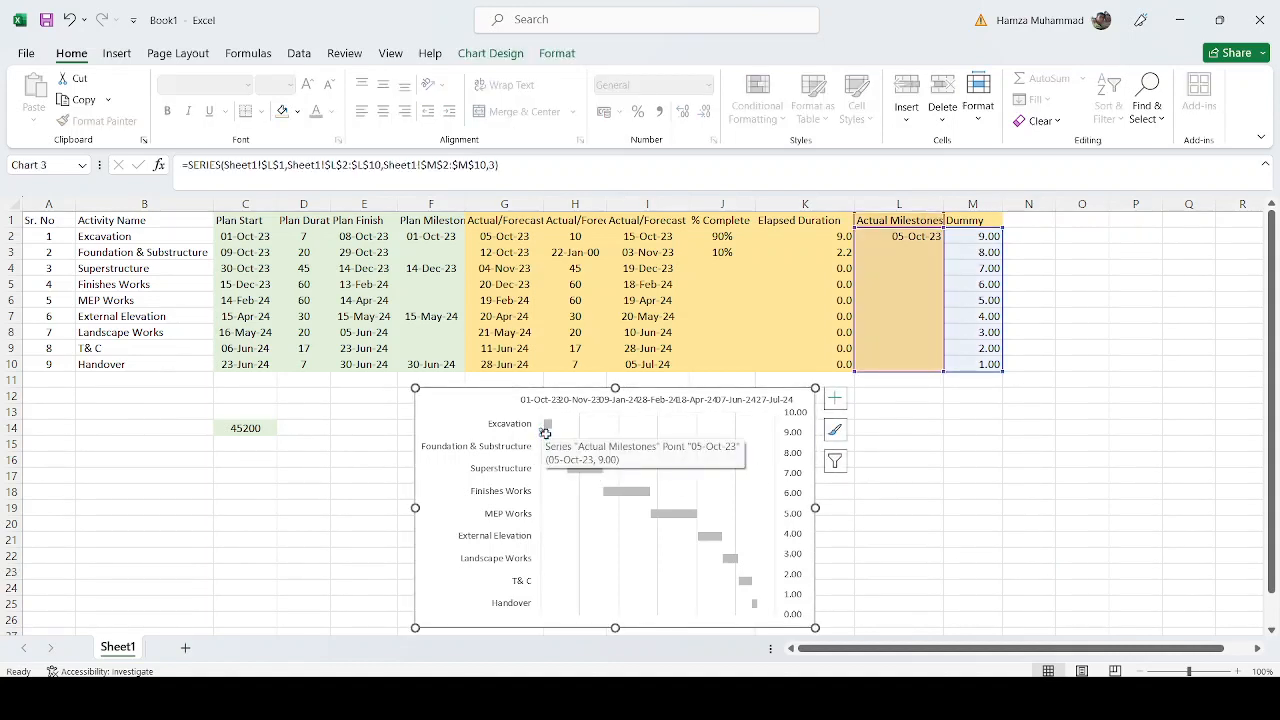
pyautogui.rightClick(545, 433)
pyautogui.click(596, 621)
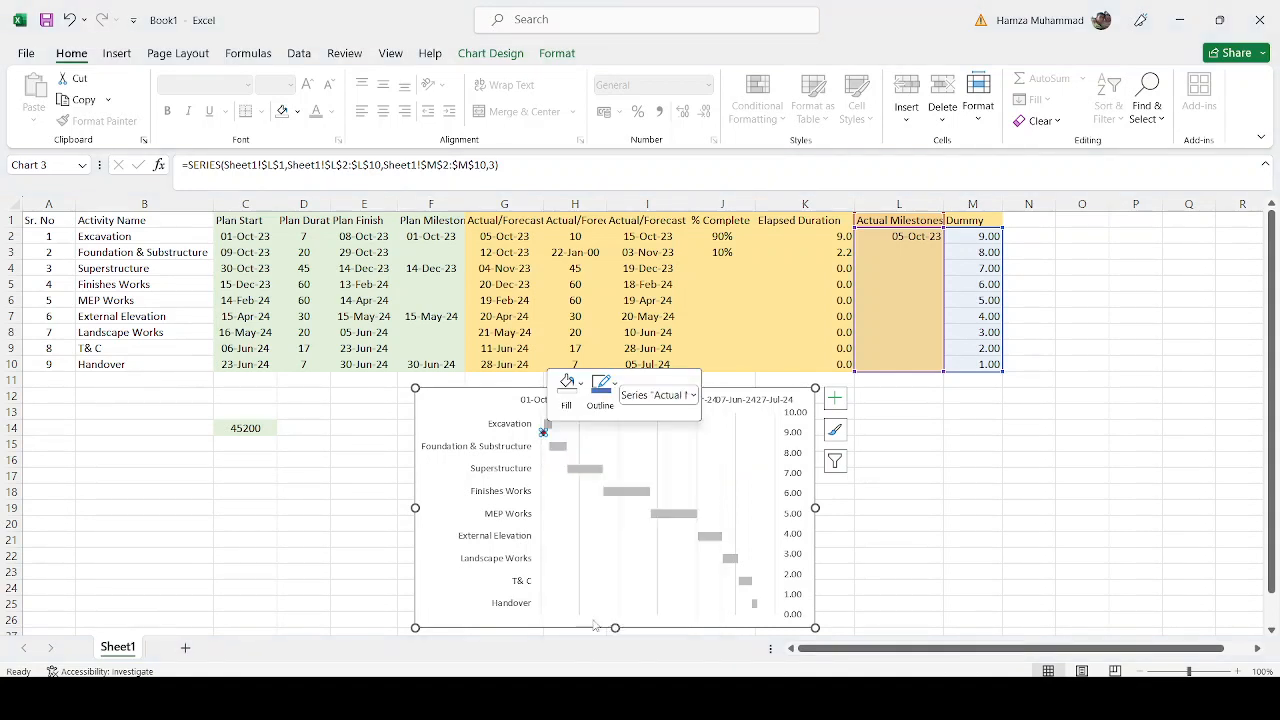
pyautogui.click(1068, 272)
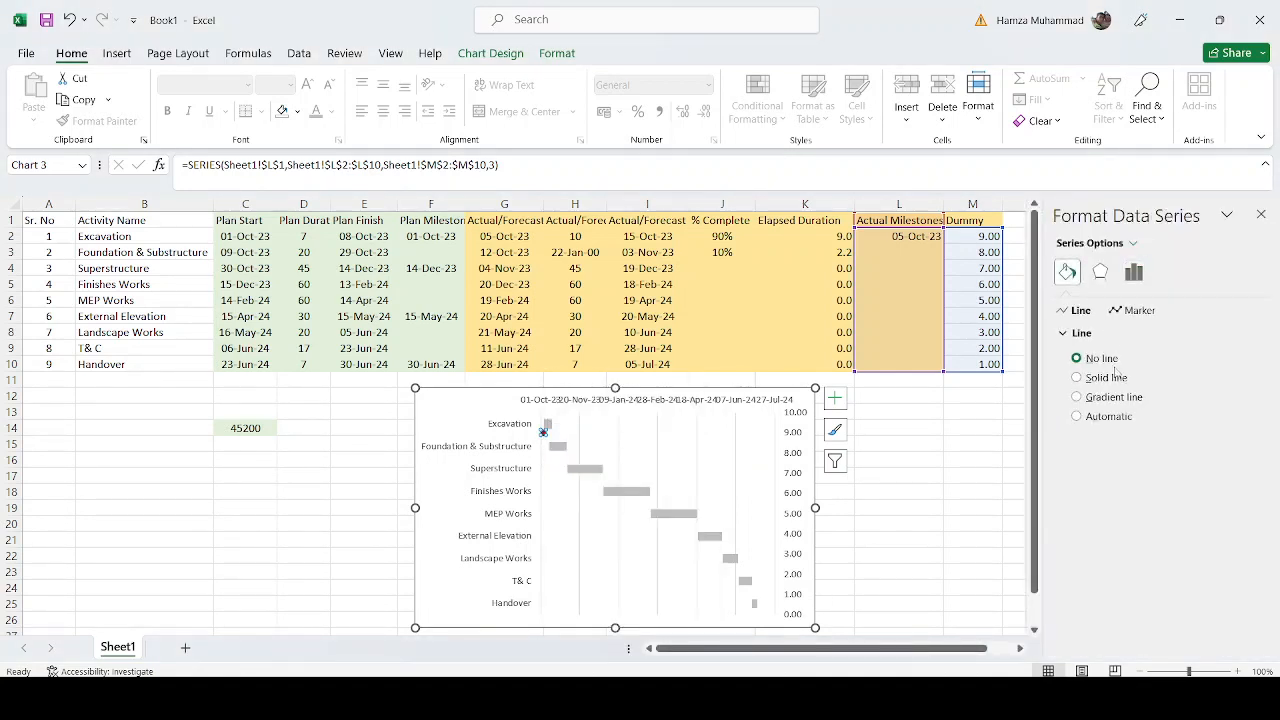
pyautogui.click(1120, 312)
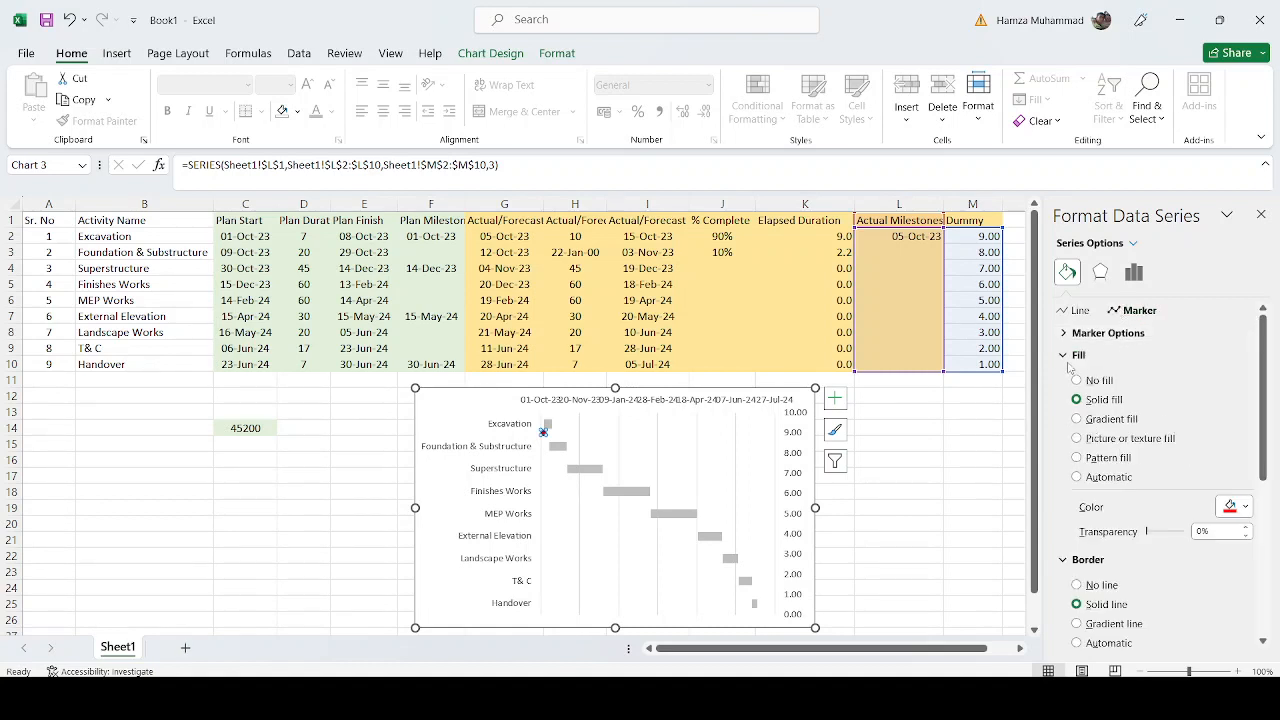
pyautogui.click(1100, 333)
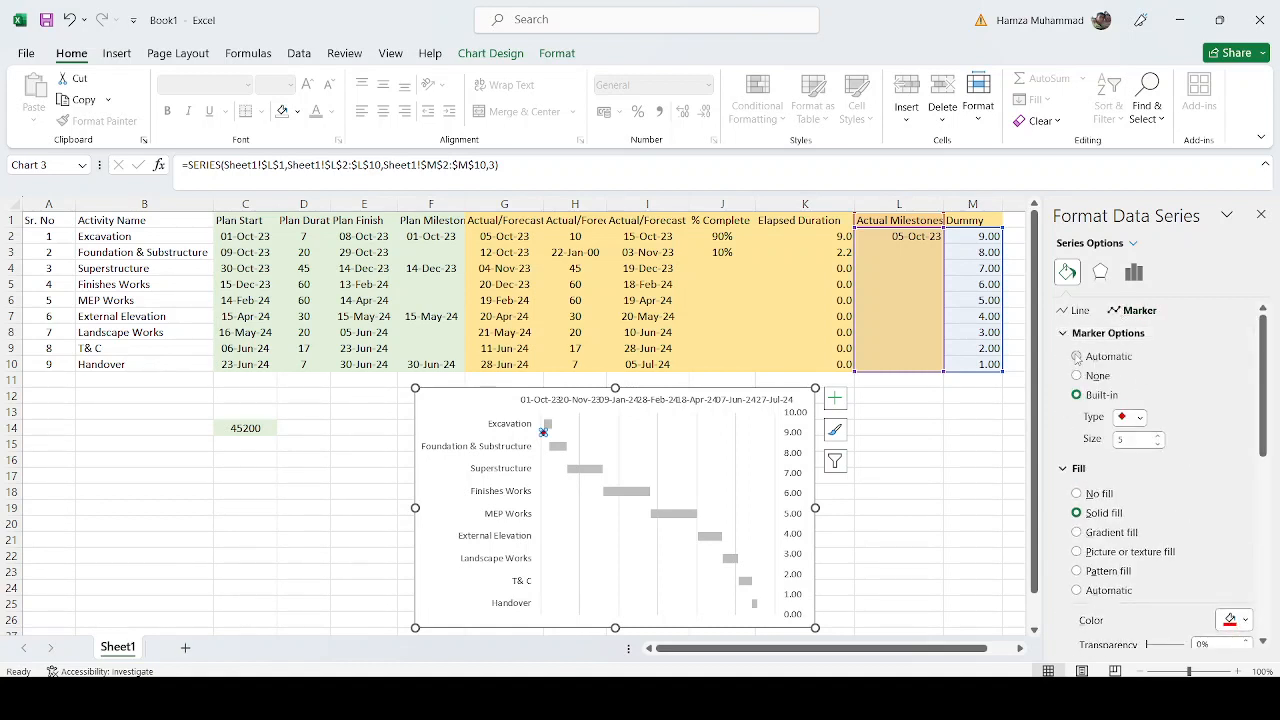
pyautogui.click(1077, 357)
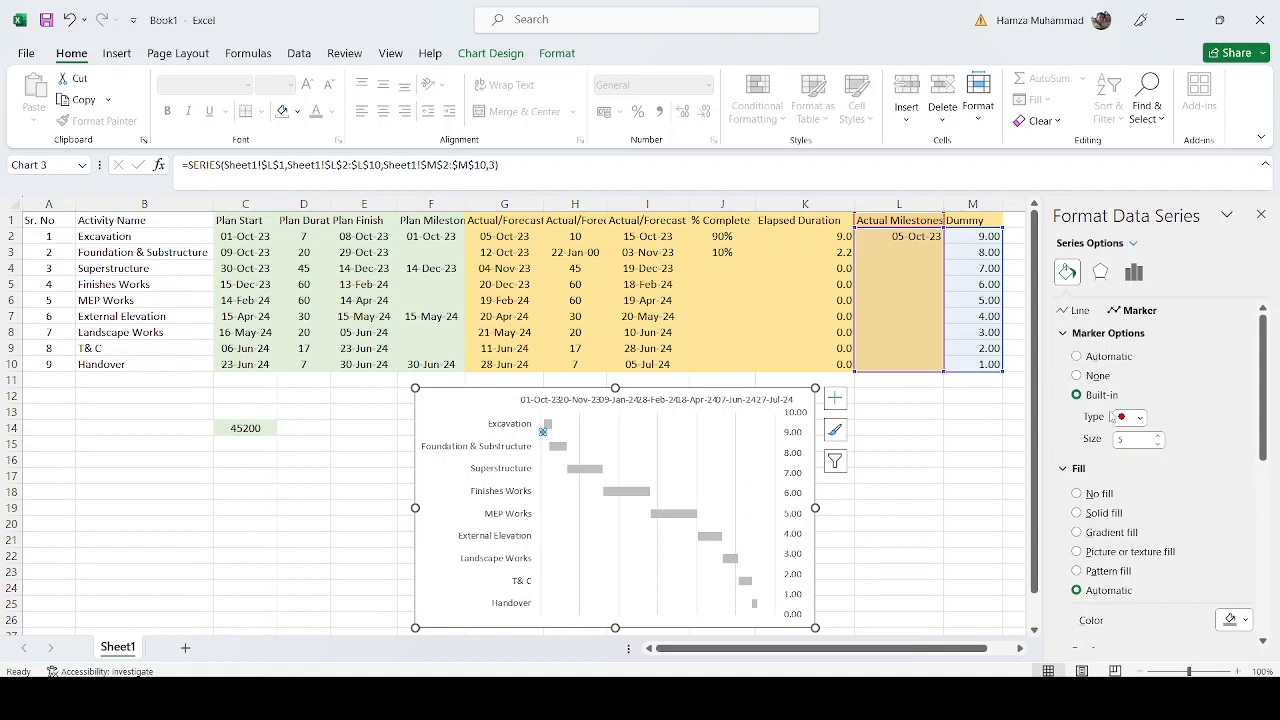
pyautogui.click(1136, 418)
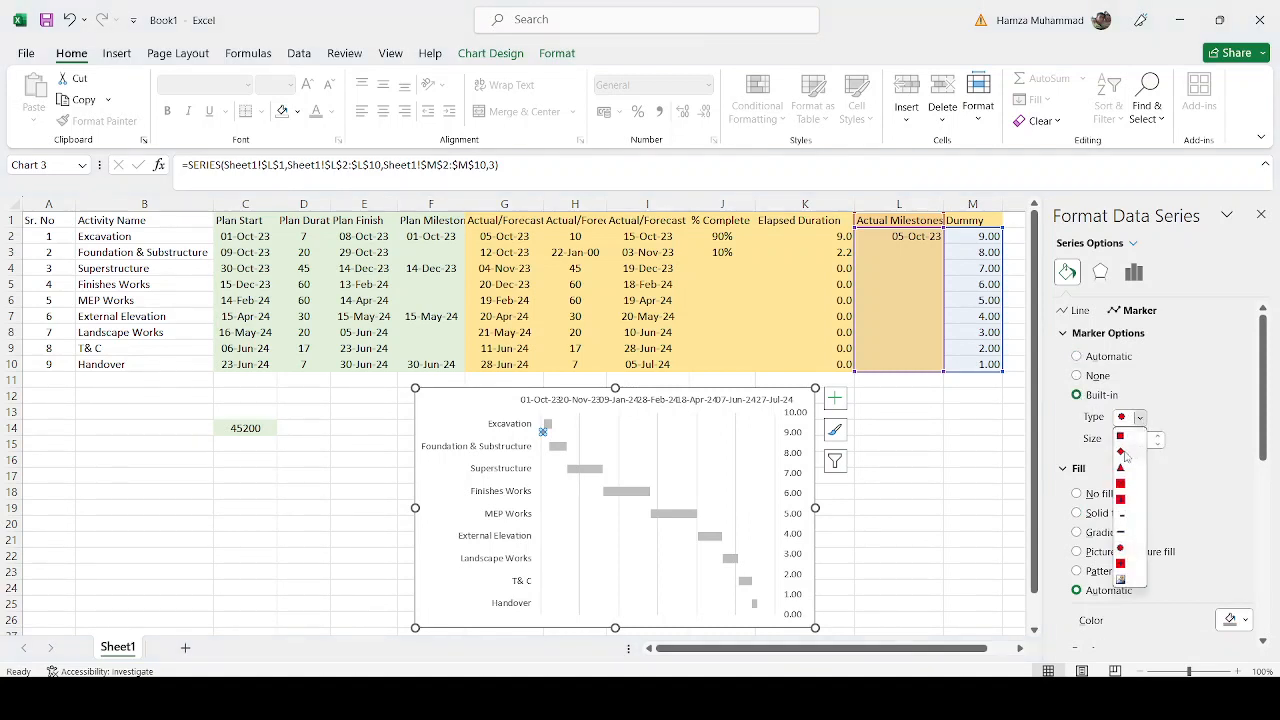
pyautogui.click(1124, 453)
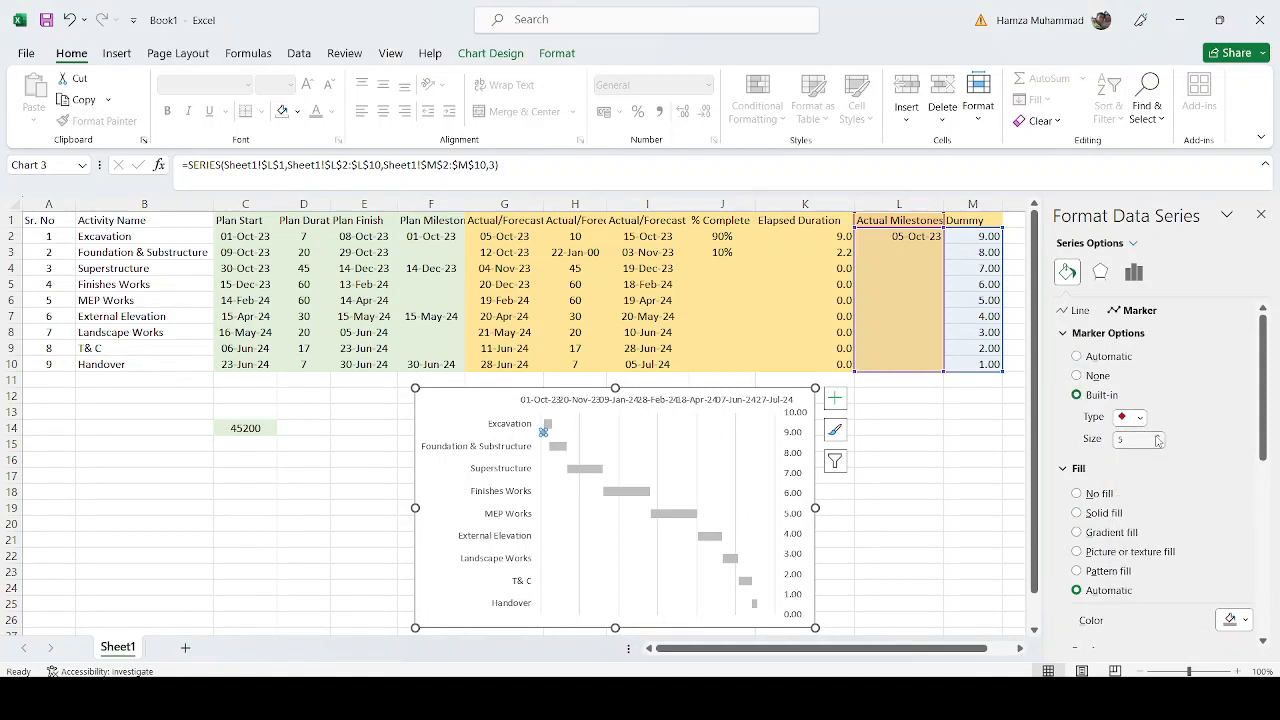
pyautogui.click(1157, 436)
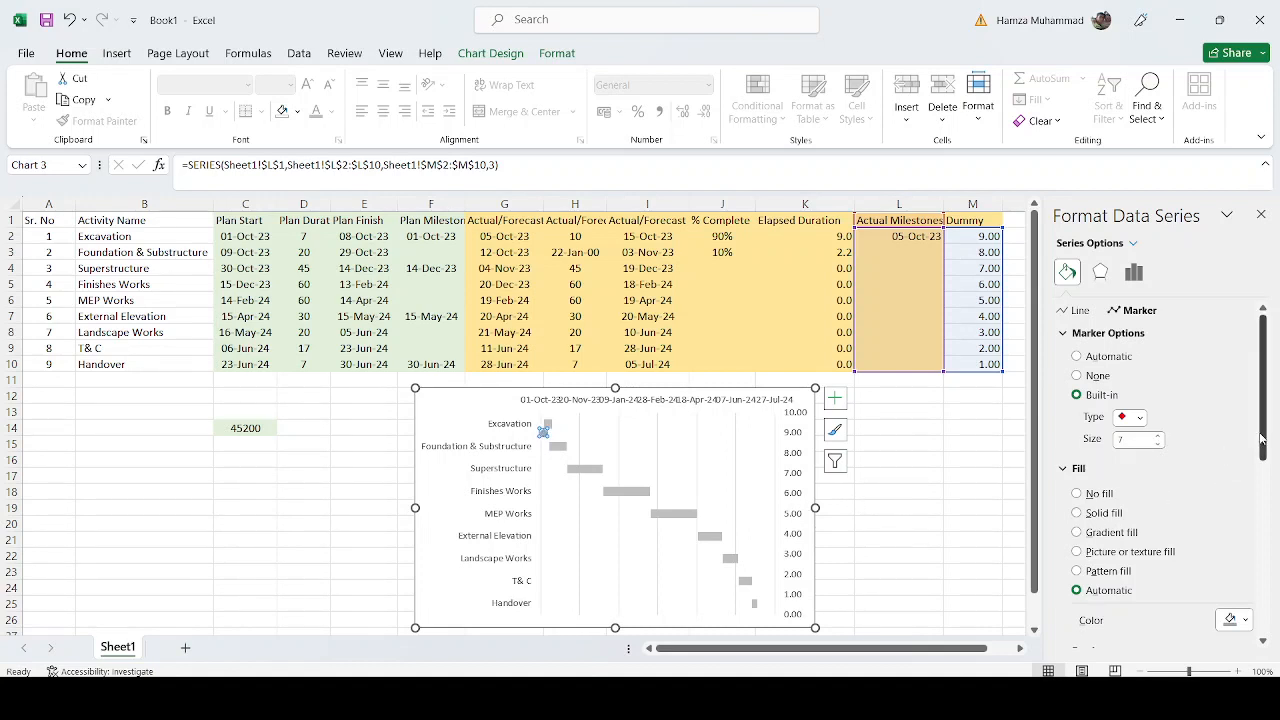
# Step: Fill the Actual Milestones markers with standard red
pyautogui.scroll(-5, 1262, 438)
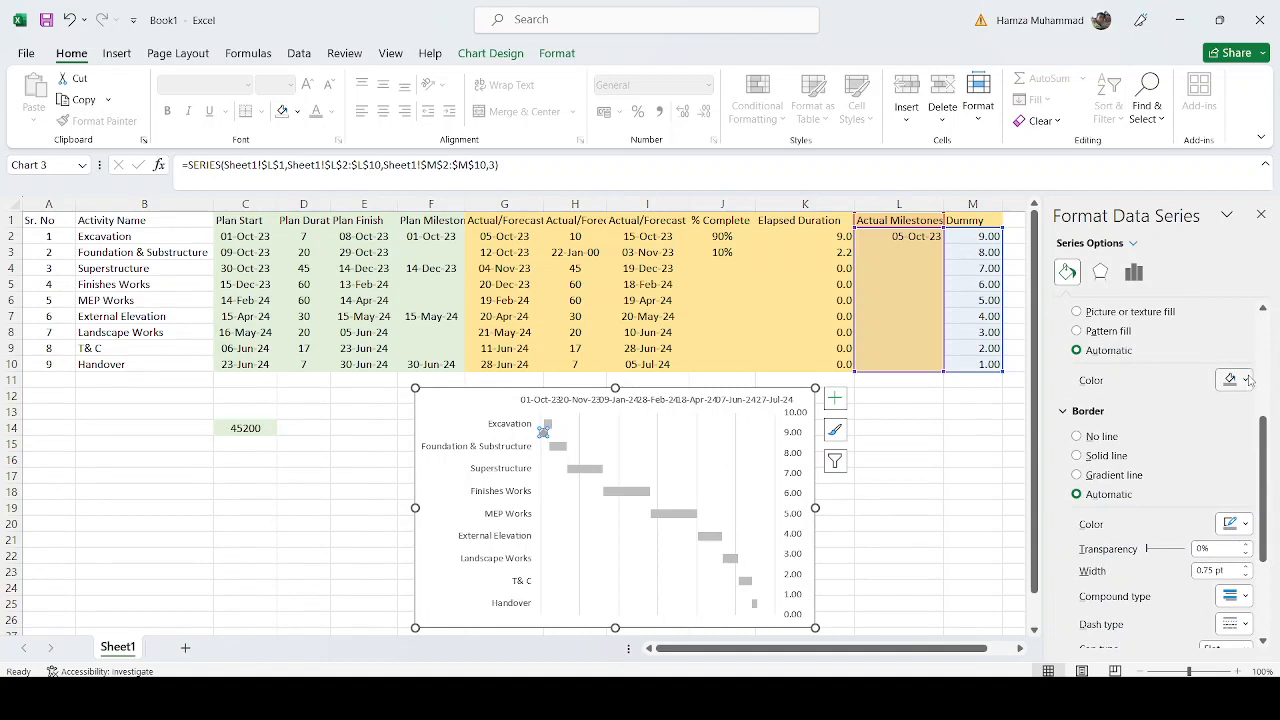
pyautogui.click(1247, 379)
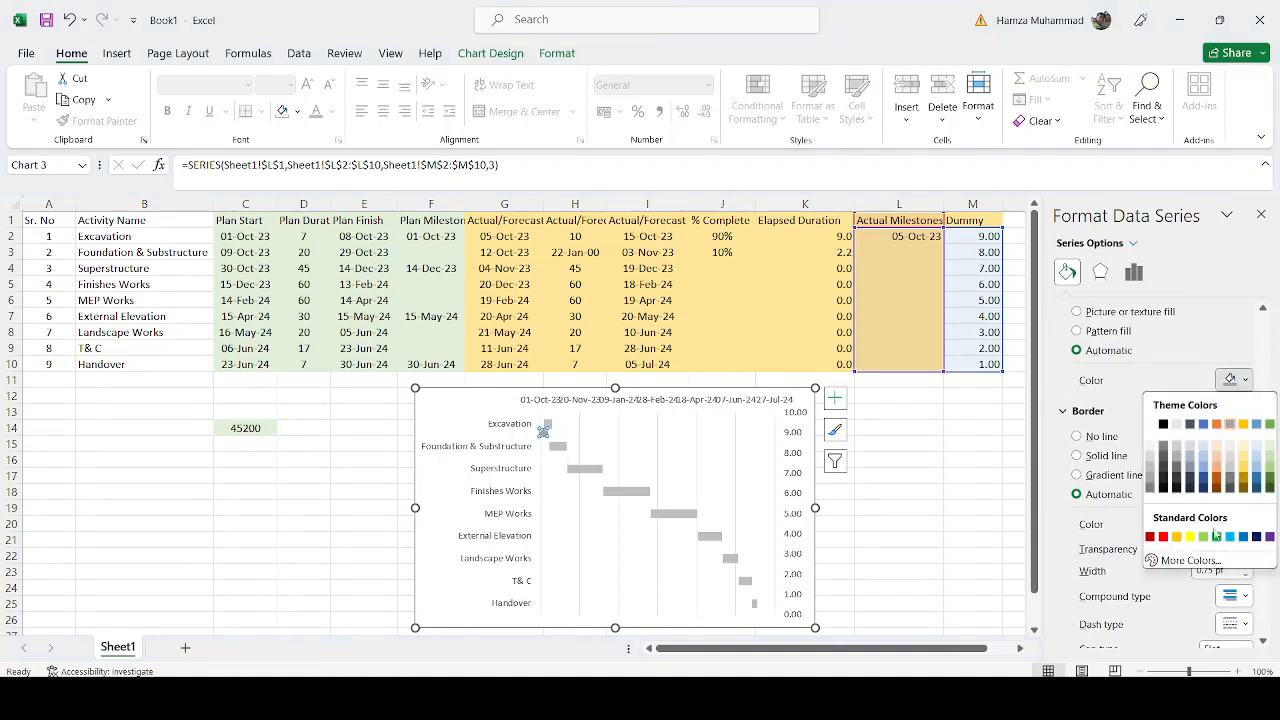
pyautogui.click(1163, 542)
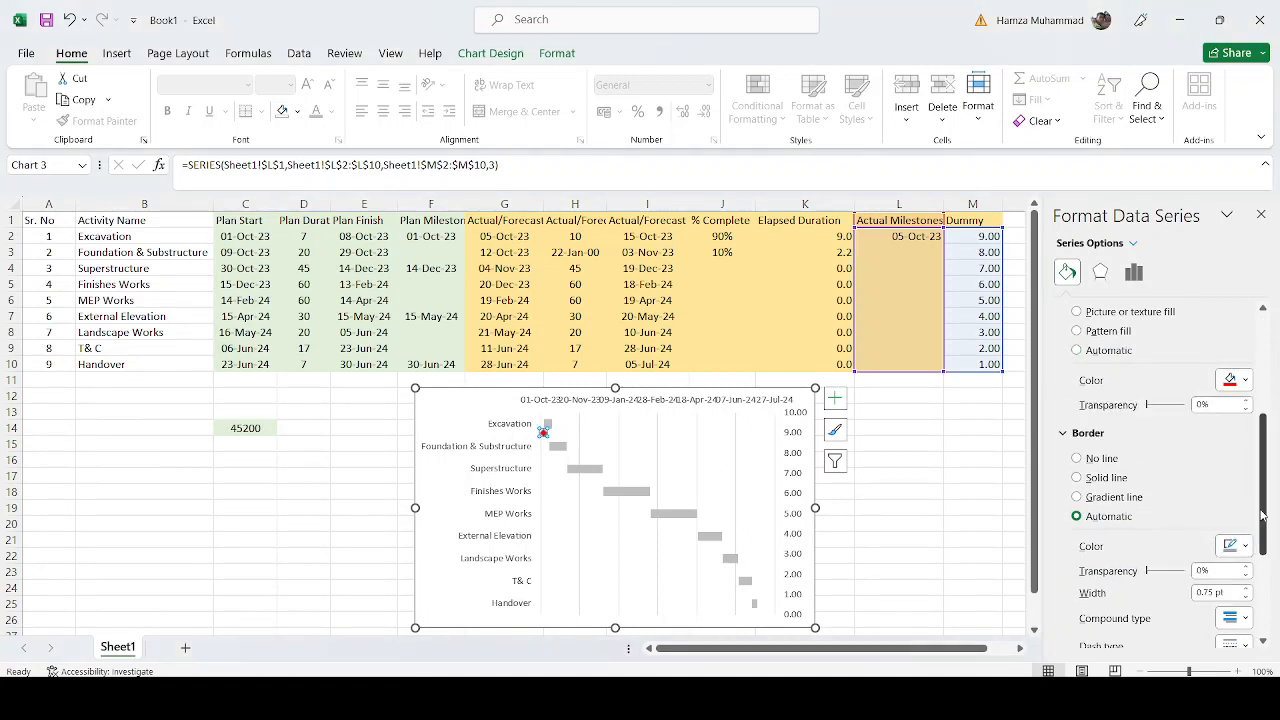
# Step: Give the Actual Milestones markers a solid blue border and close the formatting settings
pyautogui.moveTo(1265, 515); pyautogui.dragTo(1265, 552)
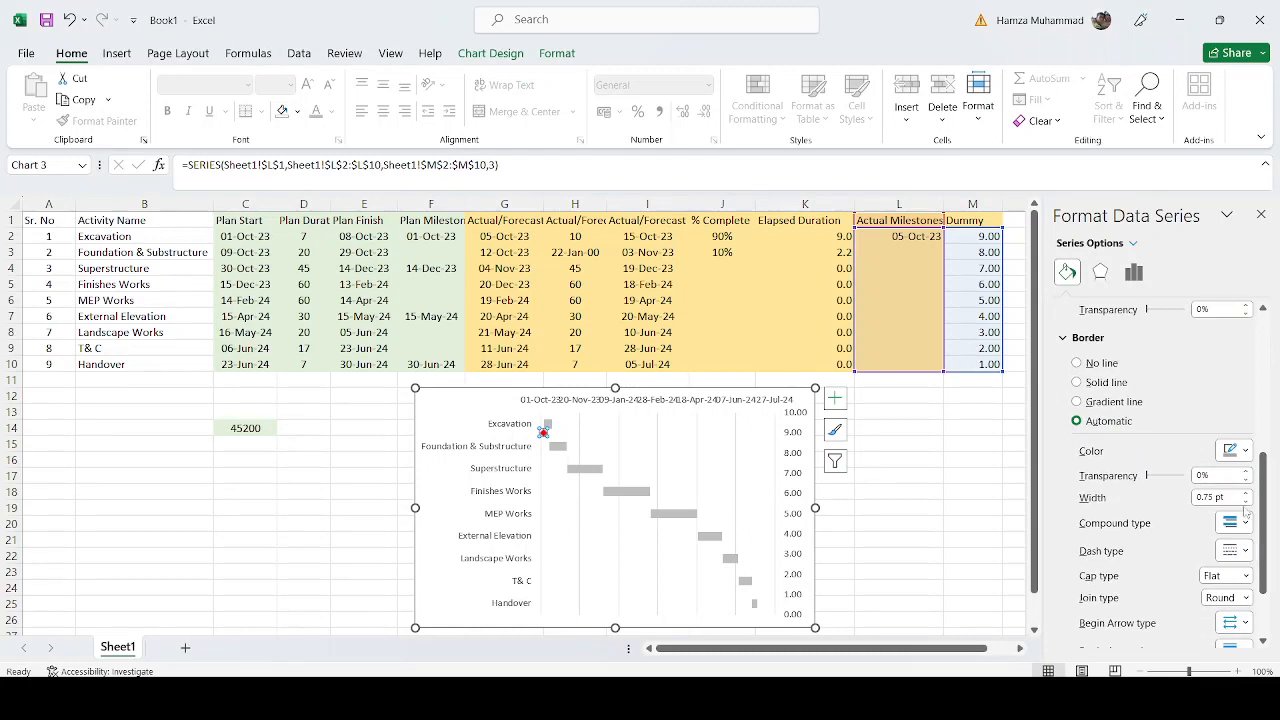
pyautogui.click(1077, 382)
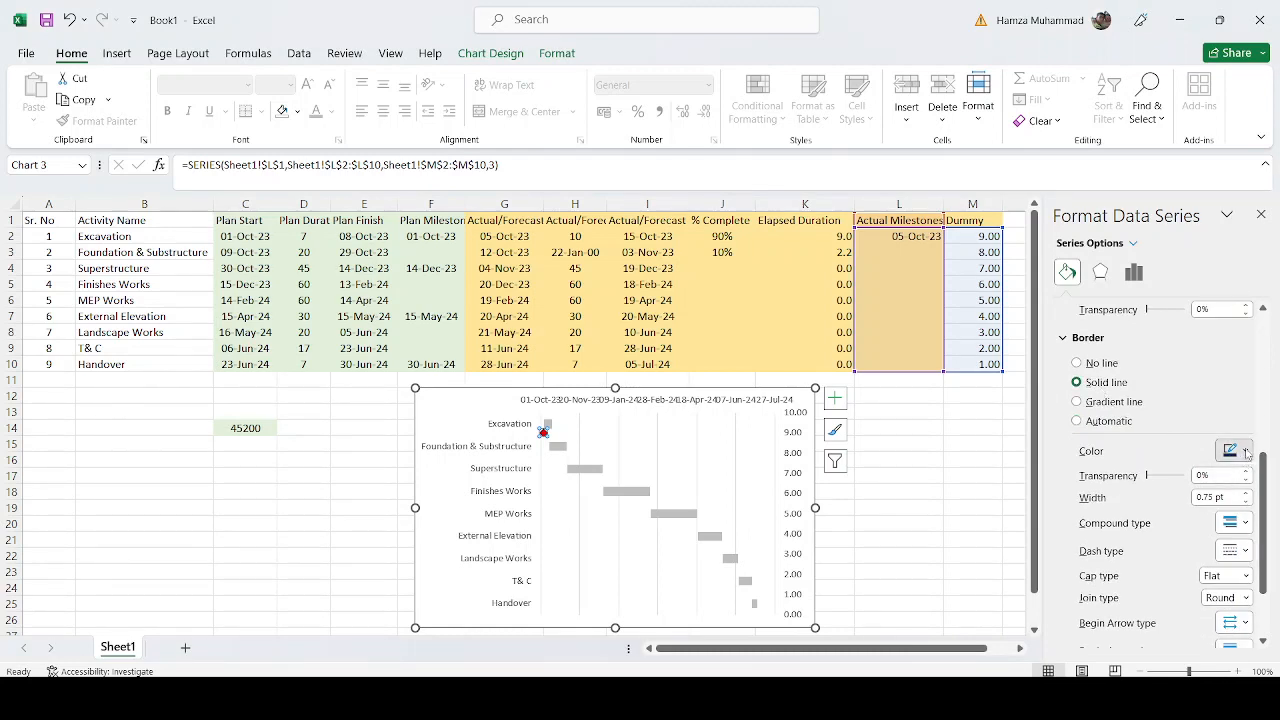
pyautogui.click(1244, 451)
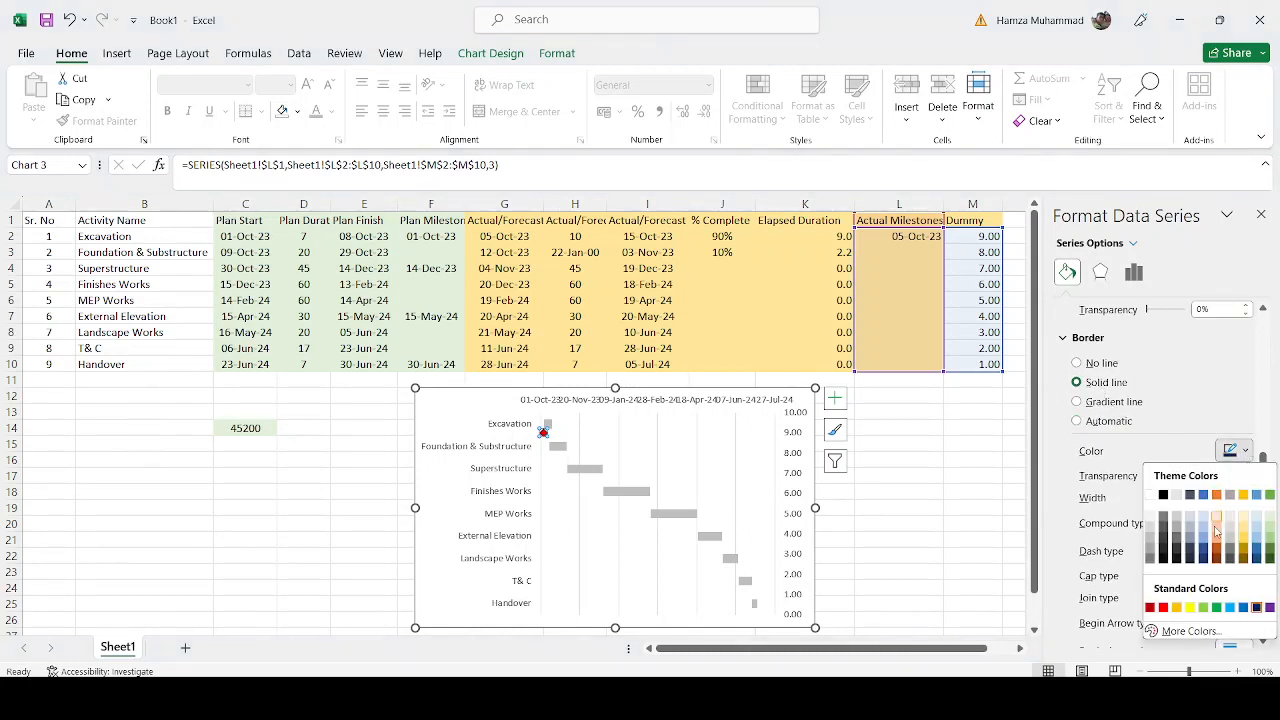
pyautogui.click(1243, 607)
pyautogui.click(935, 571)
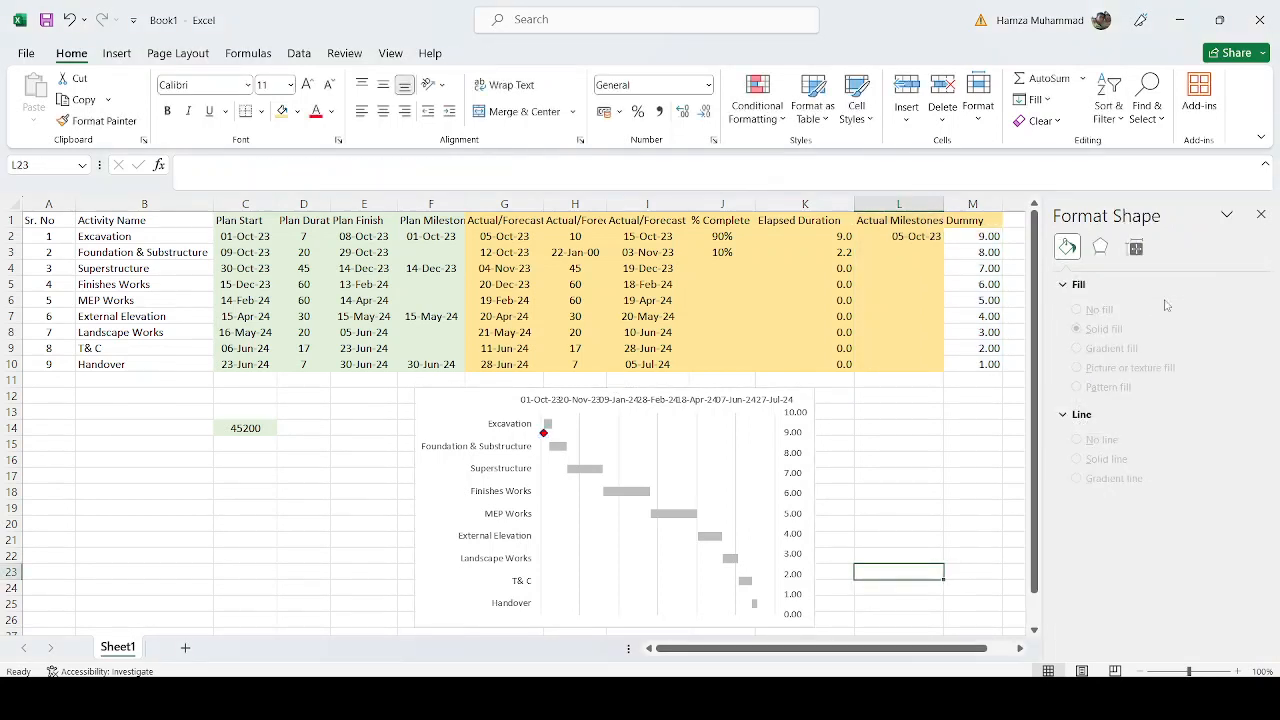
pyautogui.click(1261, 214)
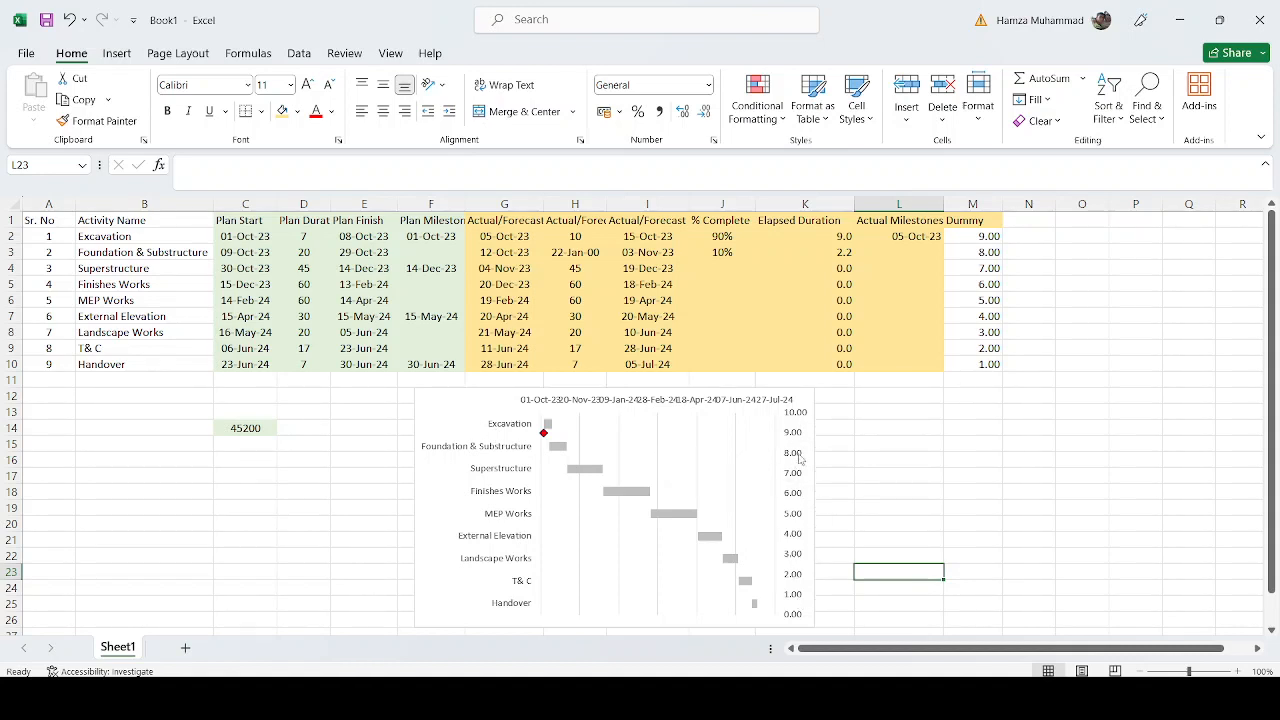
# Step: Try 2, 5 and 5.5 as the Handover dummy value in M10 to shift the milestone marker, and return it to 1
pyautogui.click(982, 364)
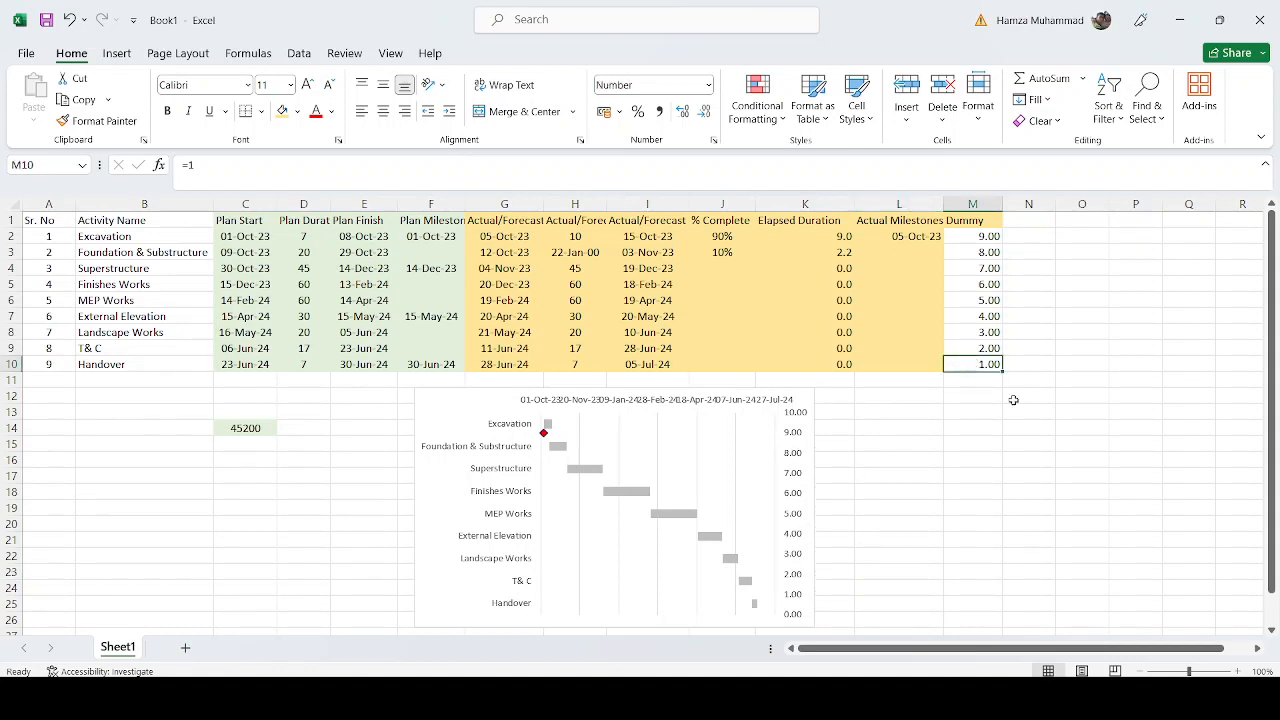
pyautogui.write('2')
pyautogui.hotkey('ctrl', 'Return')
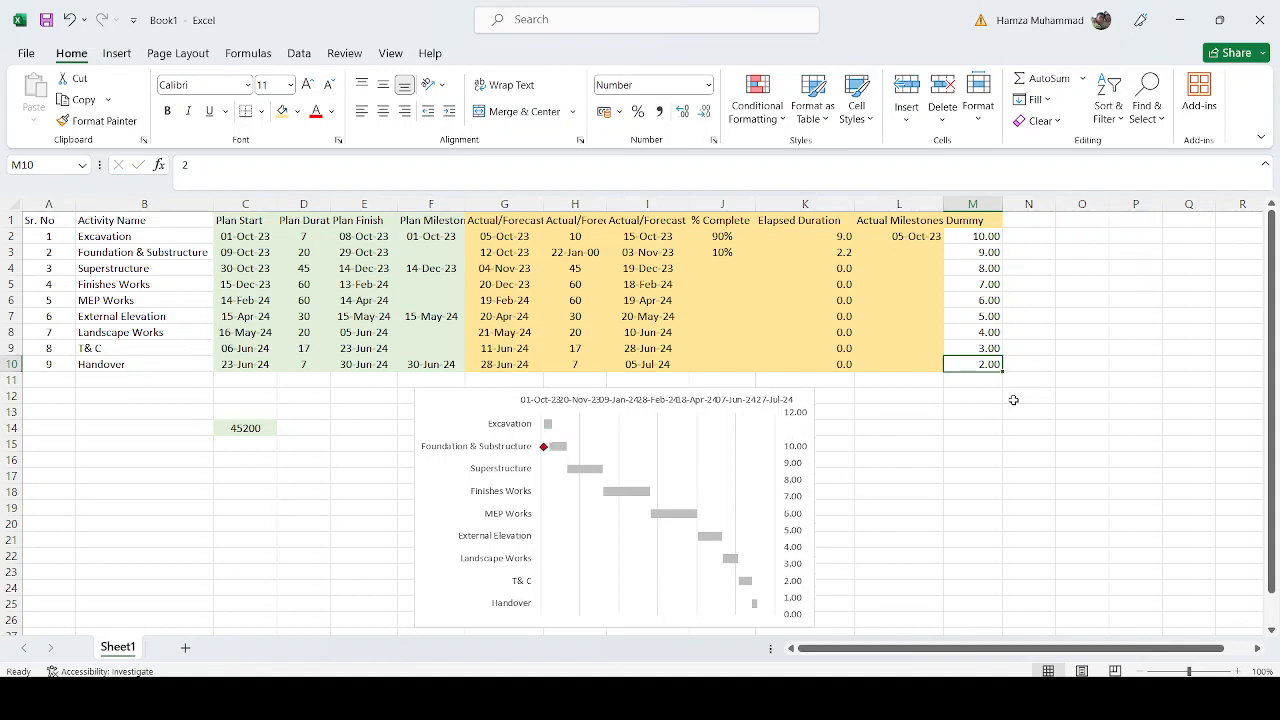
pyautogui.write('5')
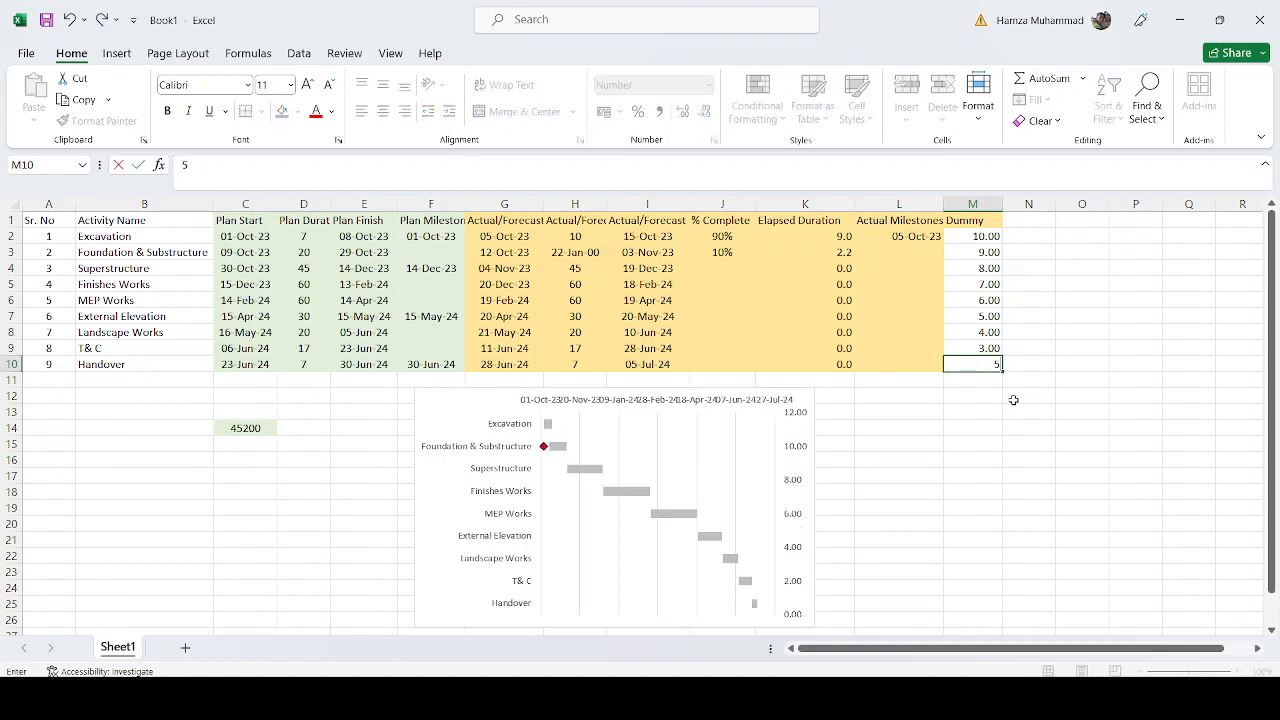
pyautogui.hotkey('ctrl', 'Return')
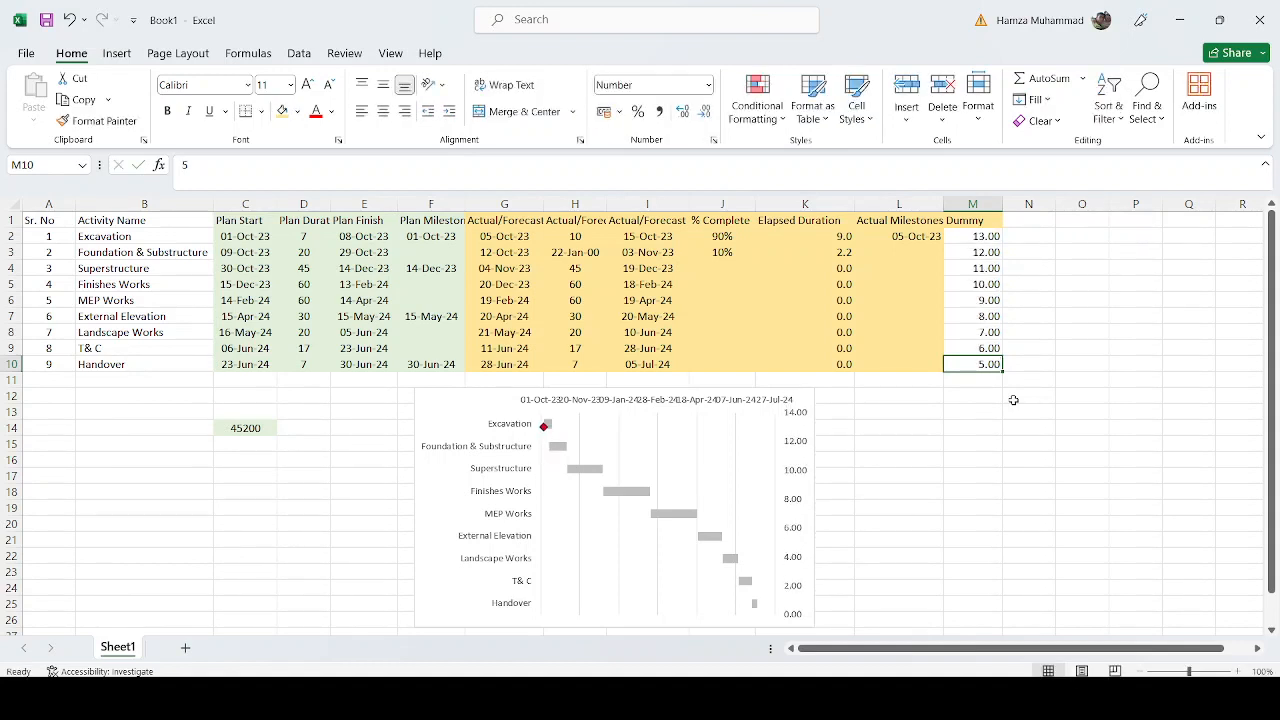
pyautogui.write('5.')
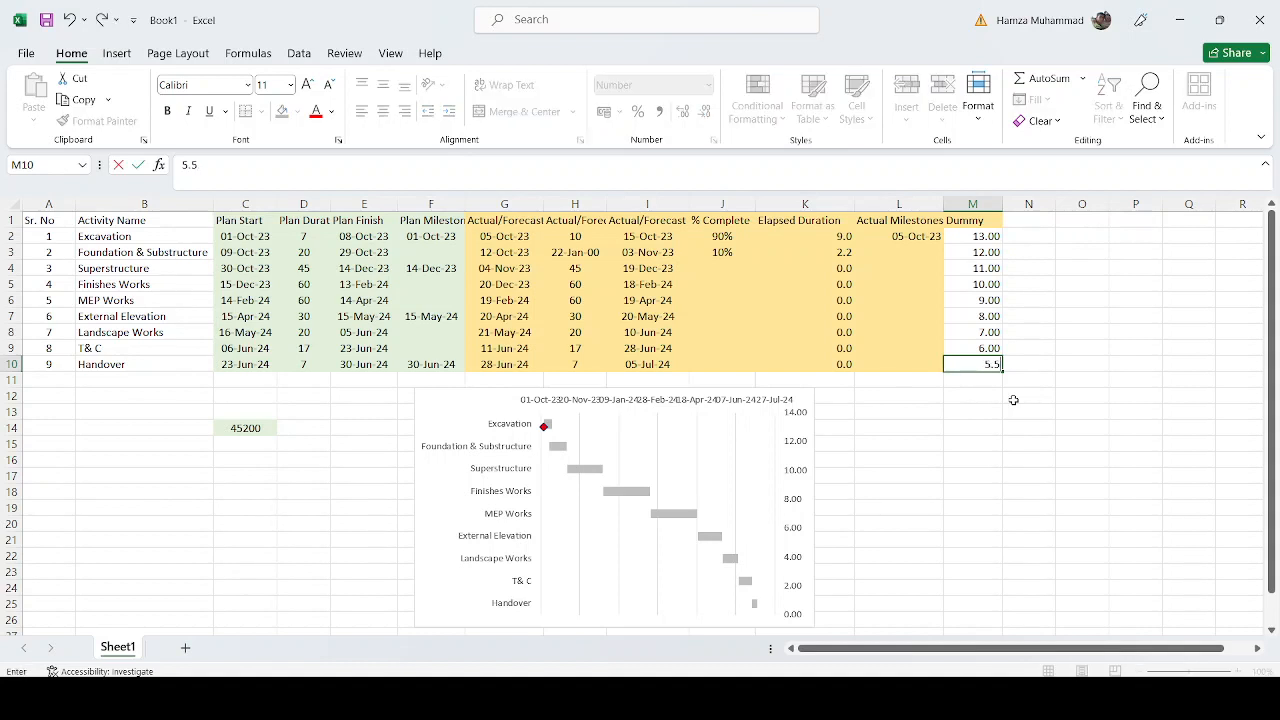
pyautogui.write('5')
pyautogui.hotkey('ctrl', 'Return')
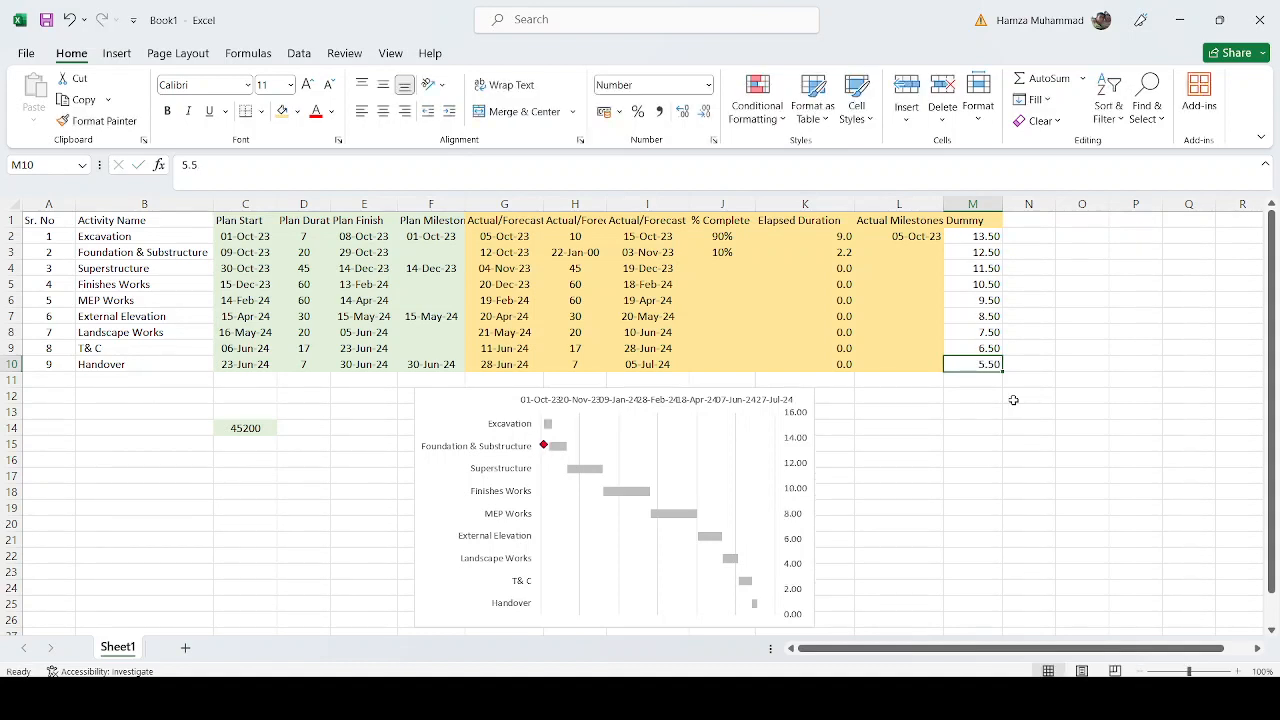
pyautogui.write('1')
pyautogui.press('Return')
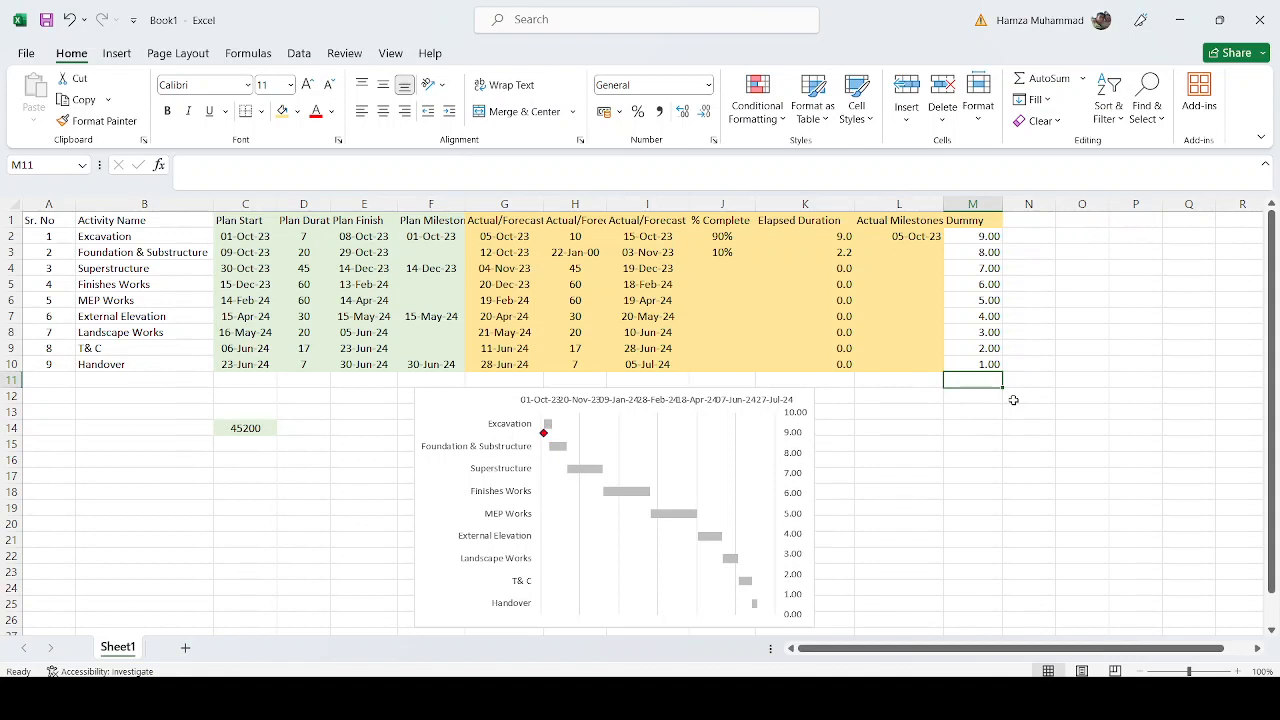
# Step: Try 0.1 and 0.4 as the Handover dummy value in M10, and settle on 0.5 to centre the milestone marker on the Excavation bar
pyautogui.press('Up')
pyautogui.write('0.1')
pyautogui.hotkey('ctrl', 'Return')
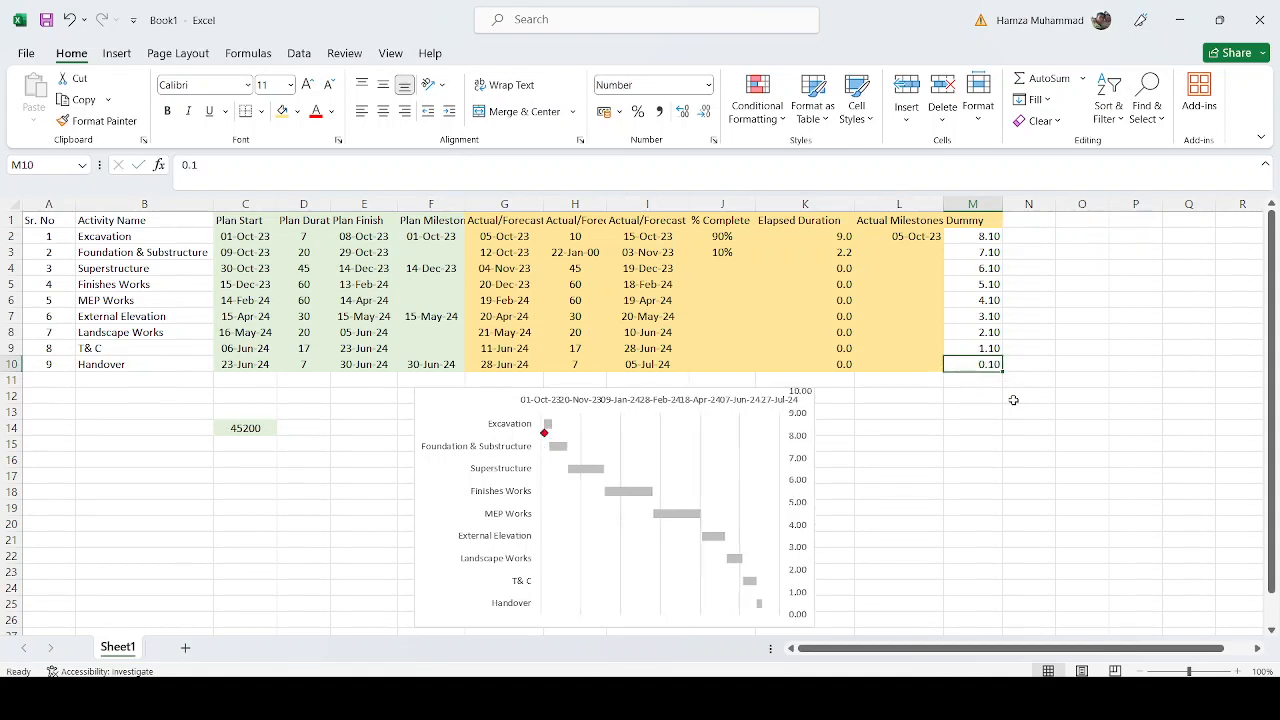
pyautogui.write('0.')
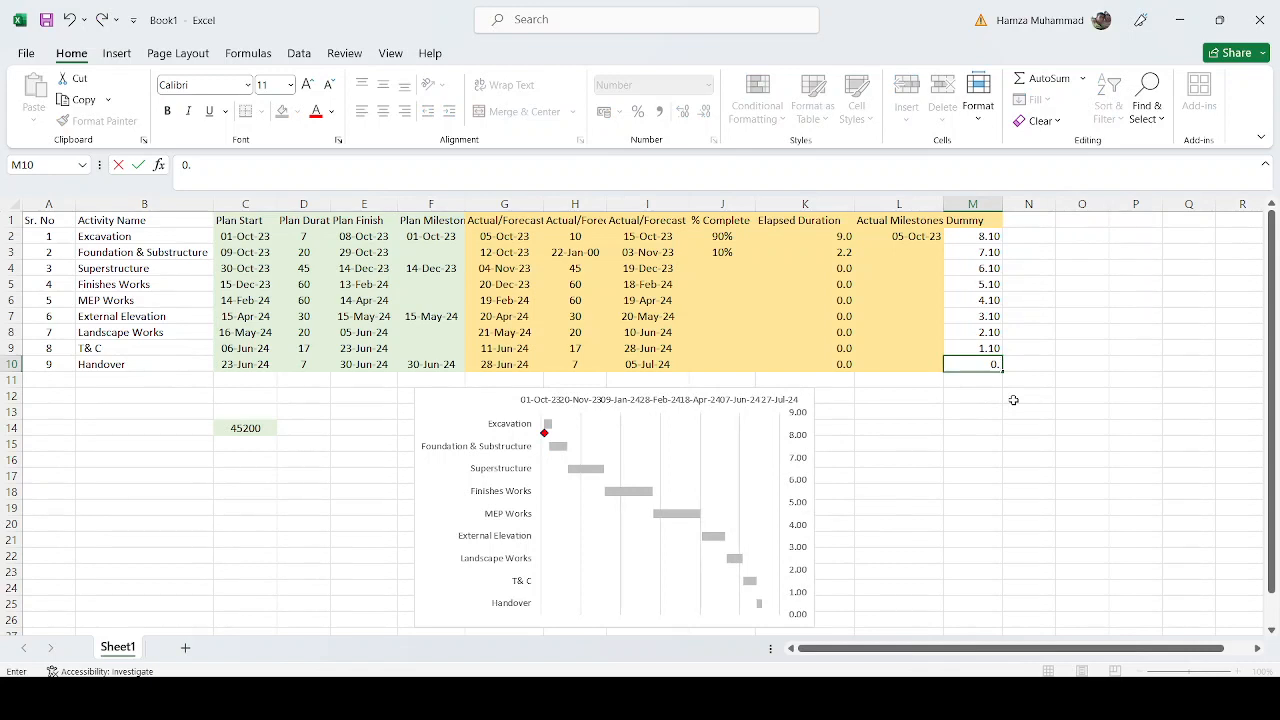
pyautogui.write('4')
pyautogui.hotkey('ctrl', 'Return')
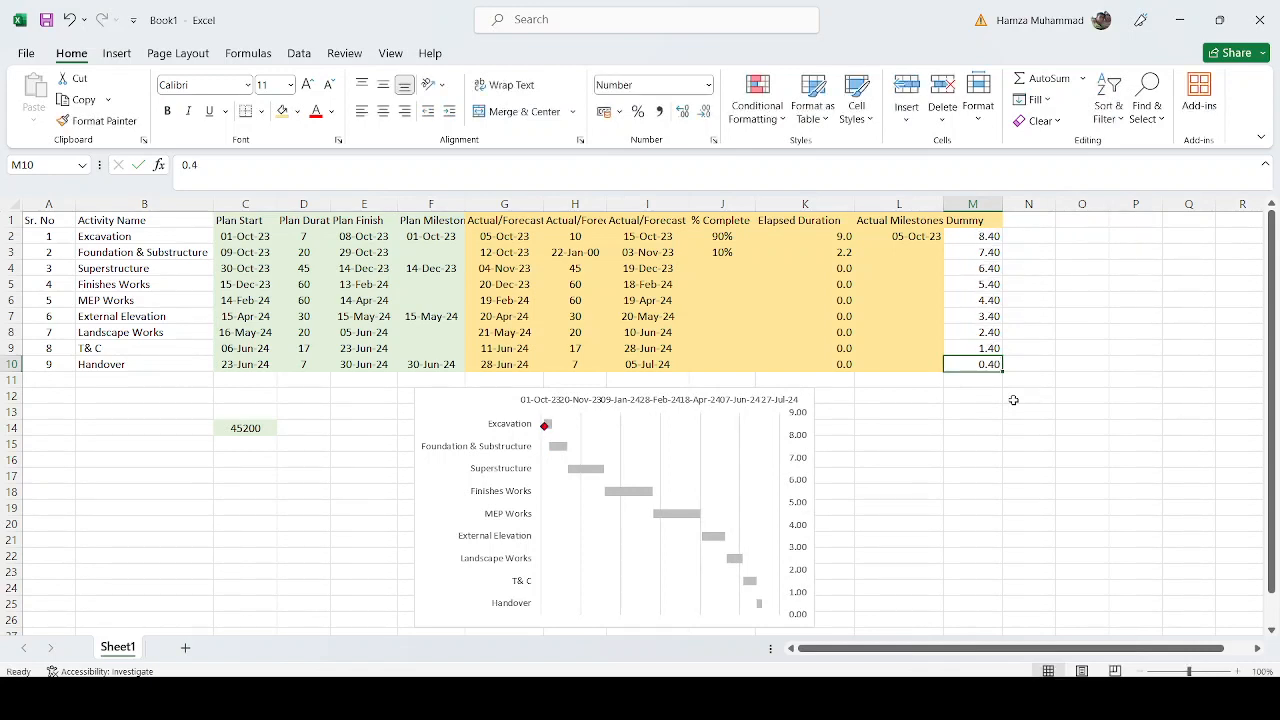
pyautogui.write('0')
pyautogui.hotkey('ctrl', 'Return')
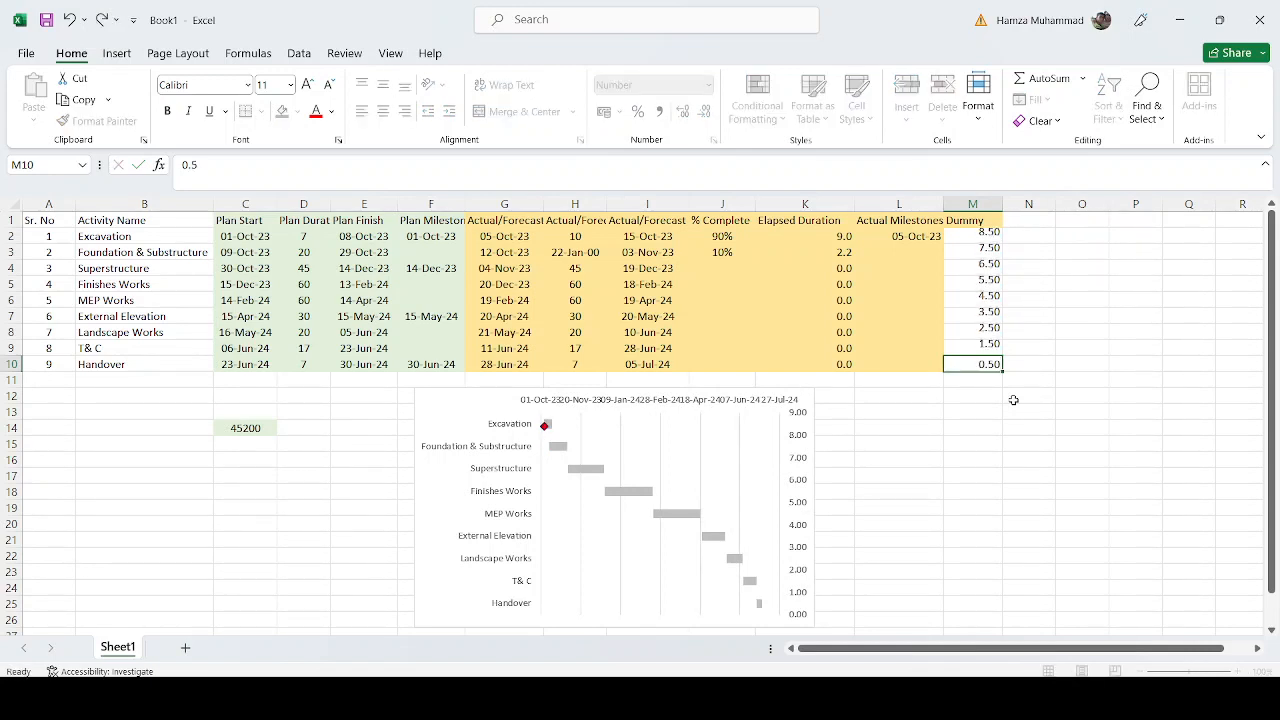
pyautogui.click(983, 553)
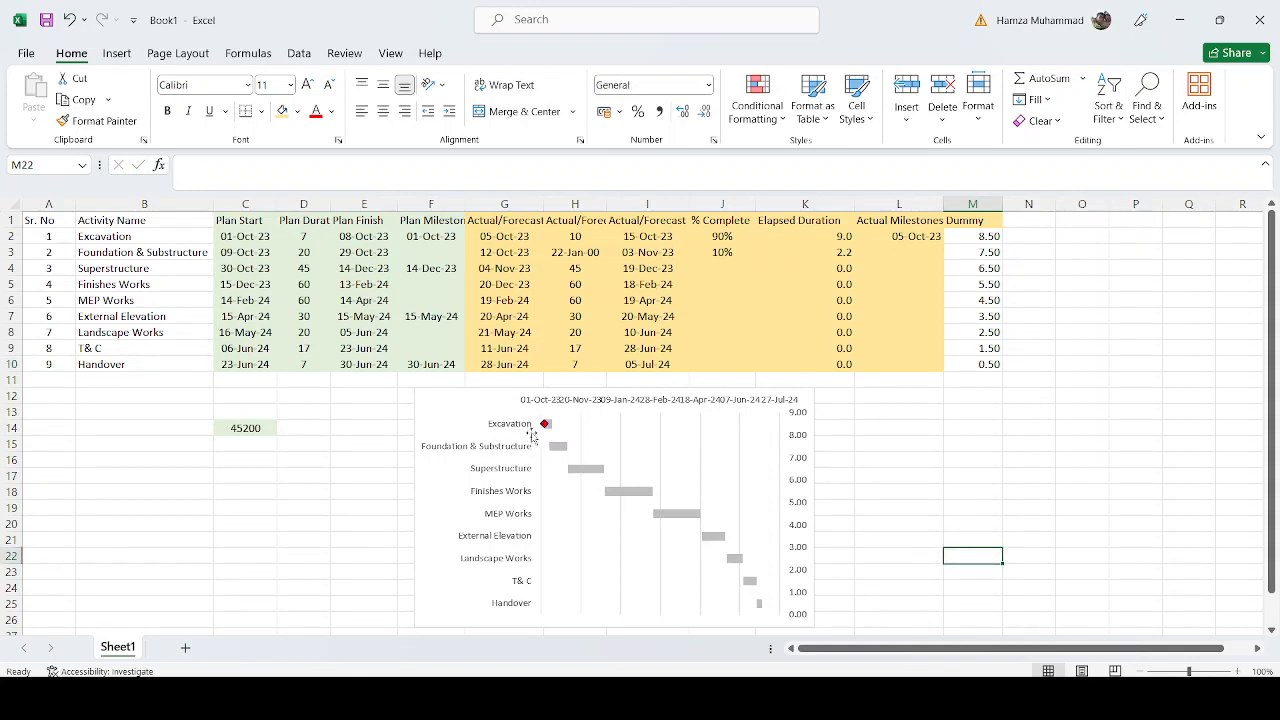
pyautogui.moveTo(569, 449)
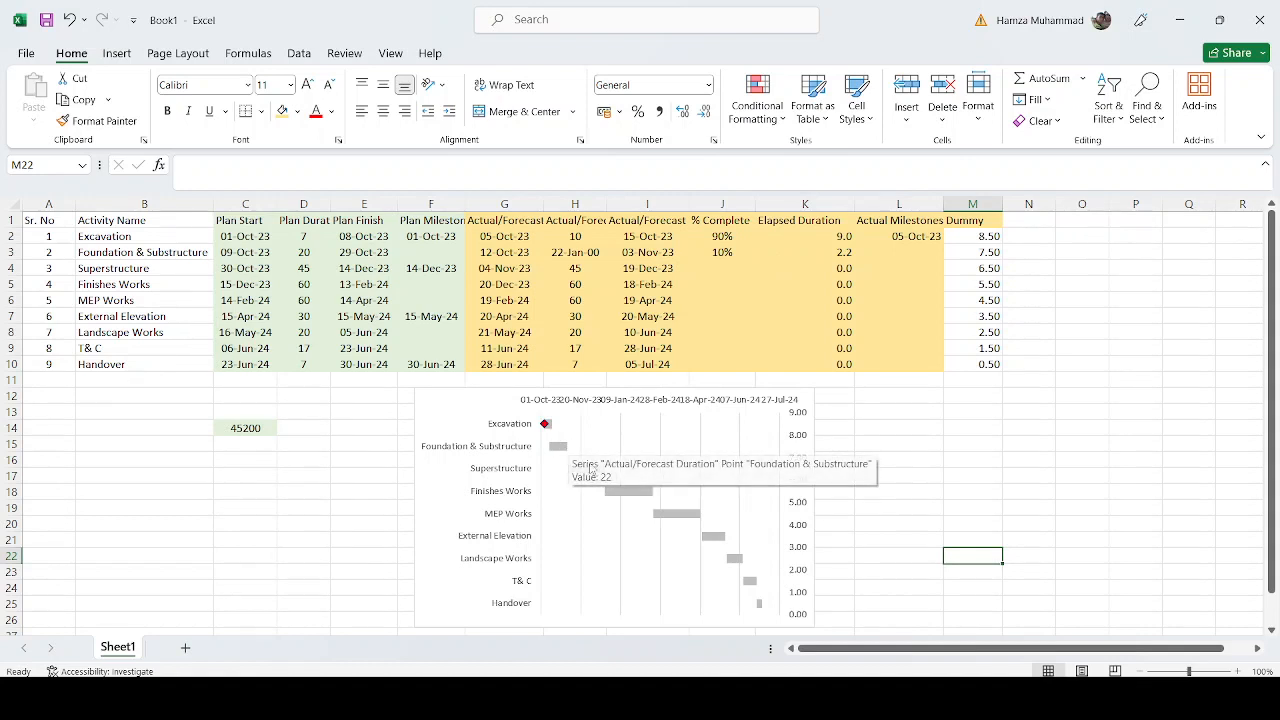
# Step: Enter =DATE(2023,6,20) as the External Elevation actual milestone in L7
pyautogui.click(14, 317)
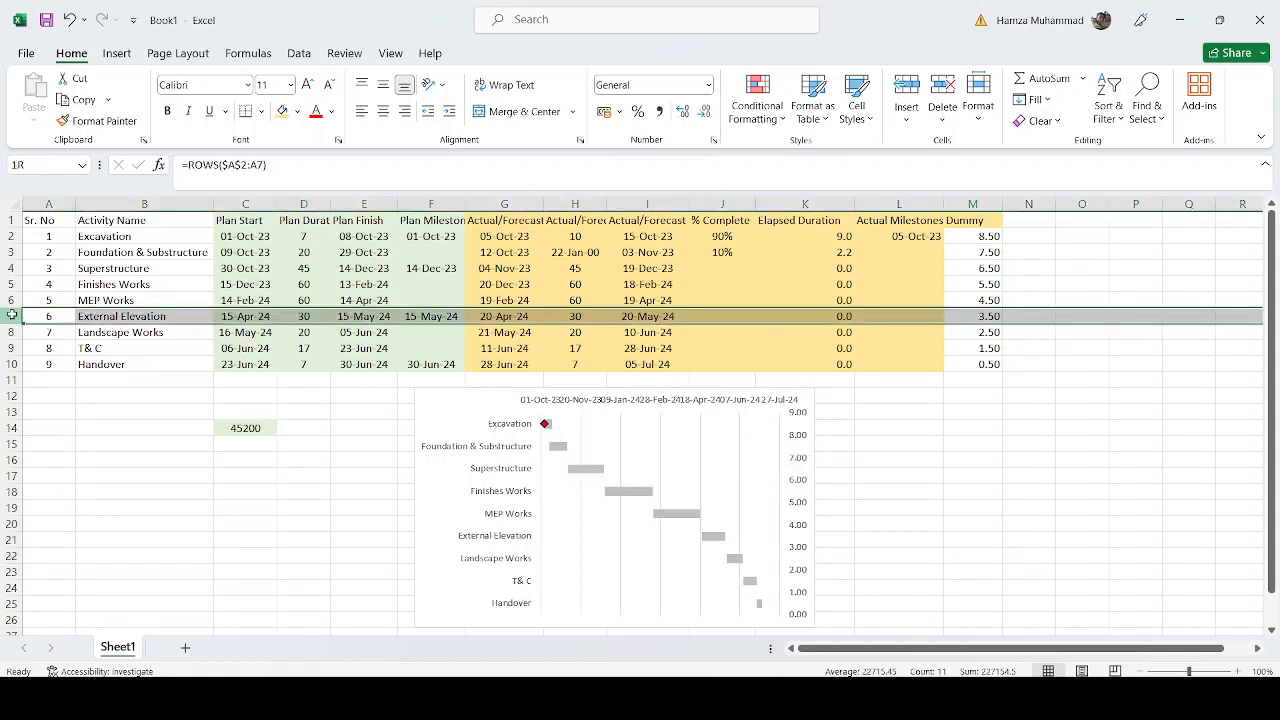
pyautogui.click(922, 317)
pyautogui.write('=da')
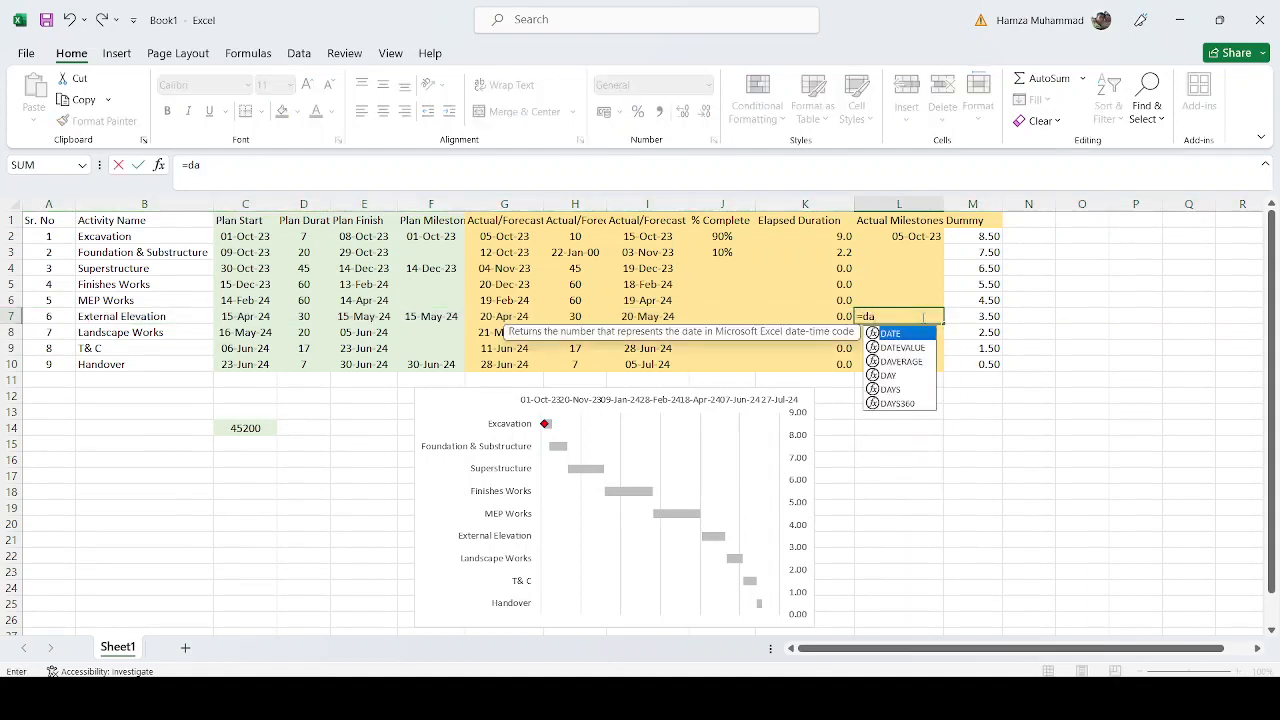
pyautogui.press('Tab')
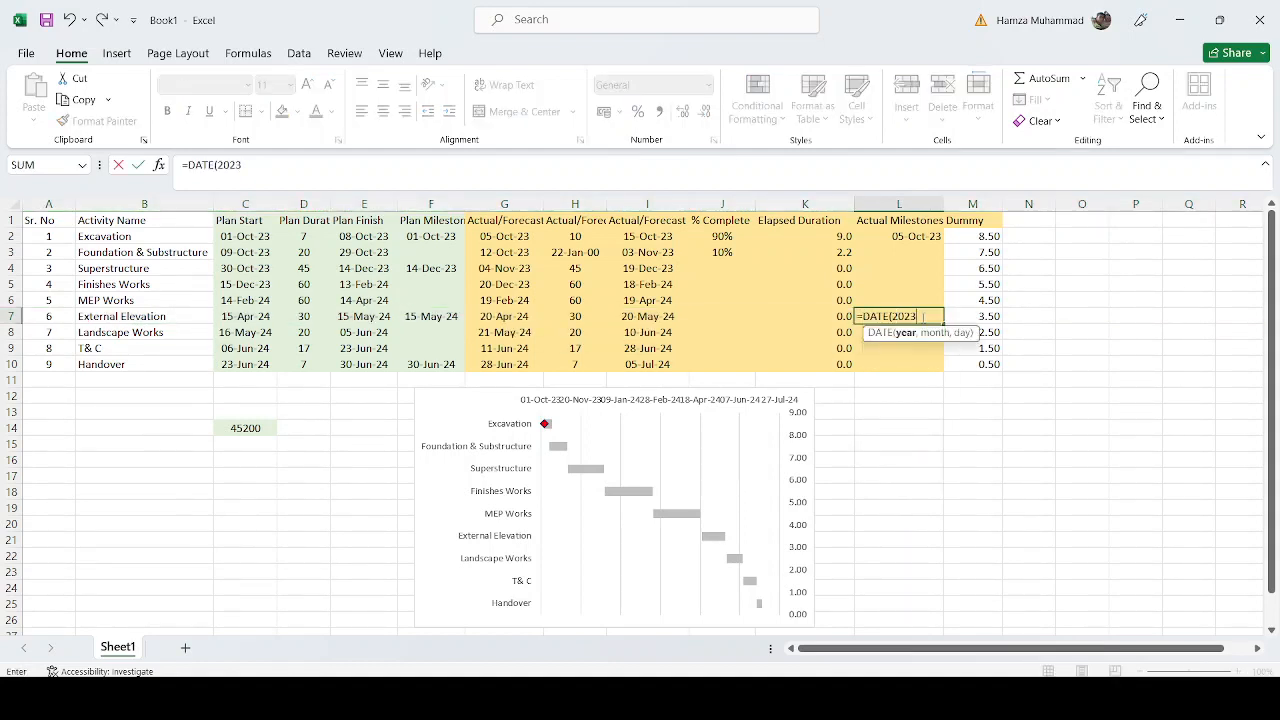
pyautogui.write('2023,6,20')
pyautogui.press('Return')
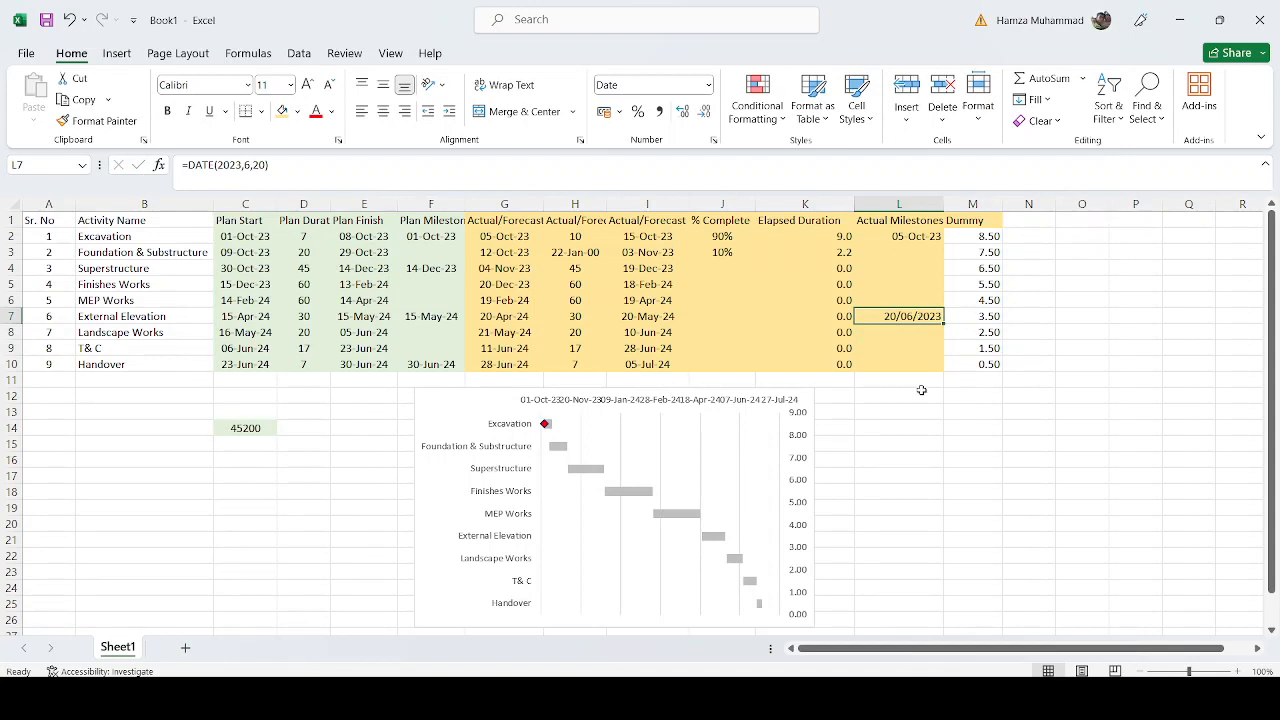
# Step: Copy the date format of the Excavation milestone in L2 onto the External Elevation milestone in L7
pyautogui.click(903, 238)
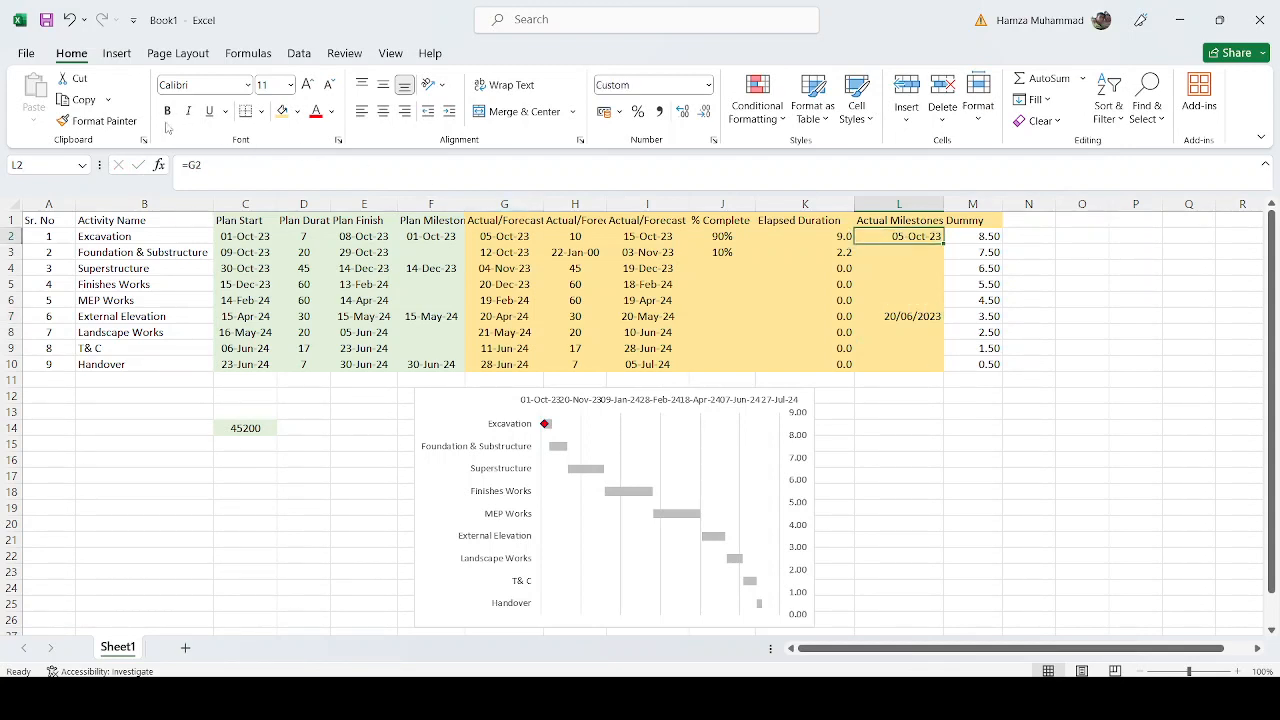
pyautogui.click(97, 120)
pyautogui.click(903, 316)
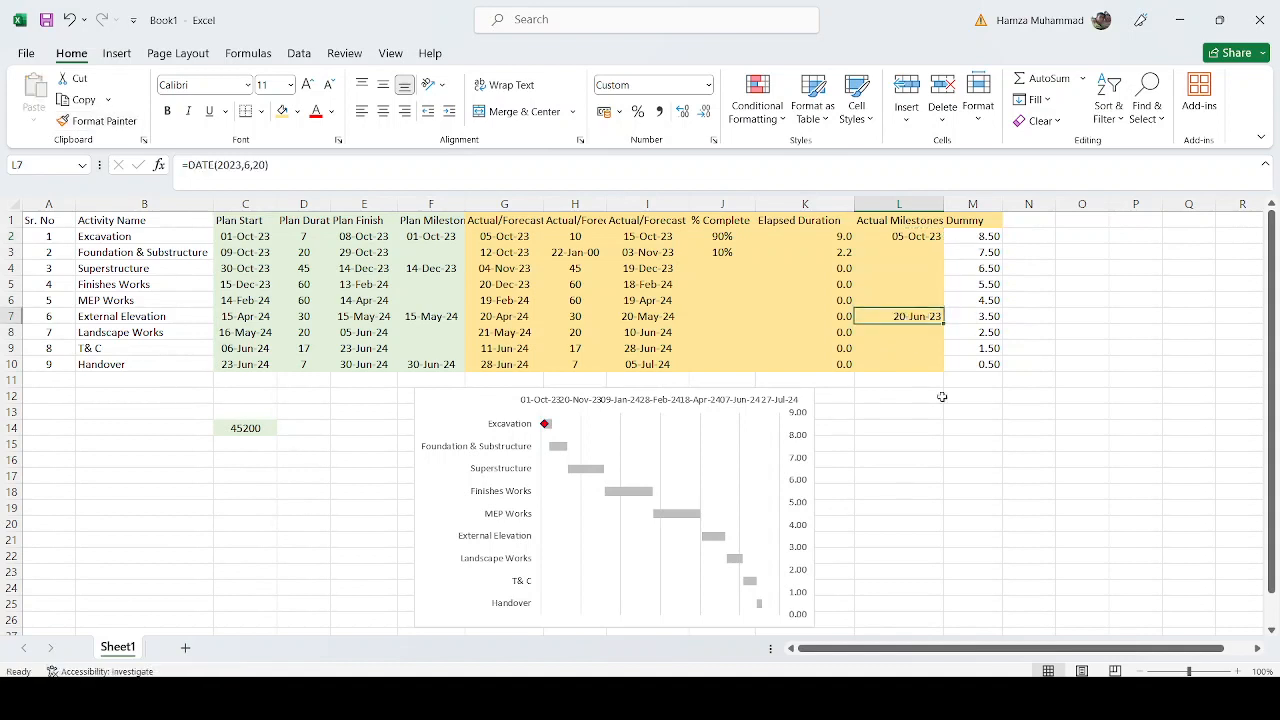
pyautogui.click(975, 505)
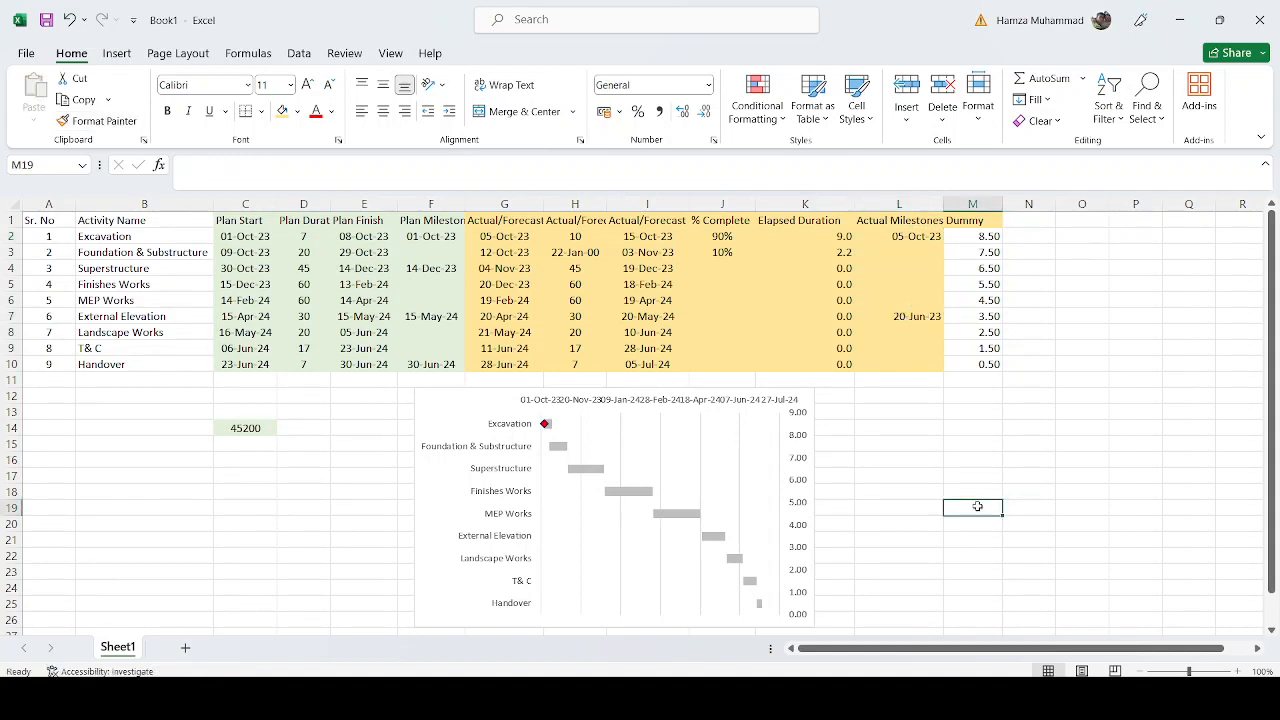
# Step: Change the year of the External Elevation milestone in L7 to 2024 so its formula reads =DATE(2024,6,20)
pyautogui.click(915, 316)
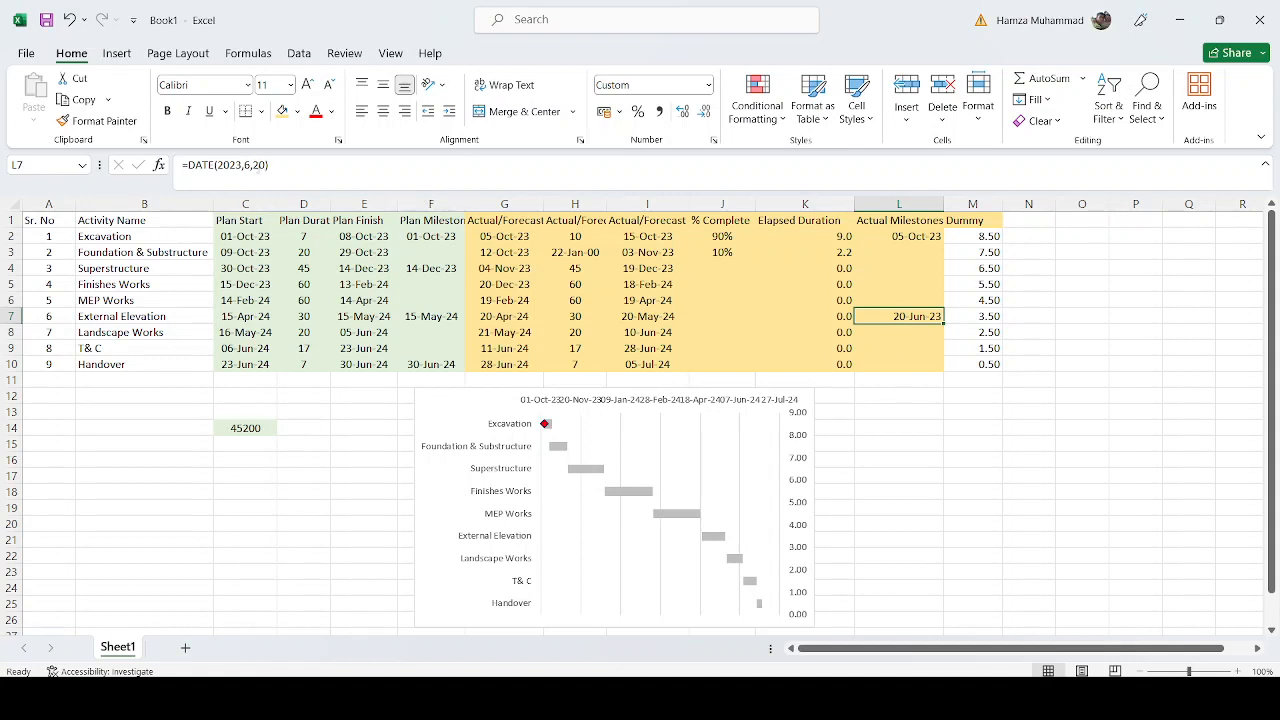
pyautogui.click(238, 165)
pyautogui.press('BackSpace')
pyautogui.write('4')
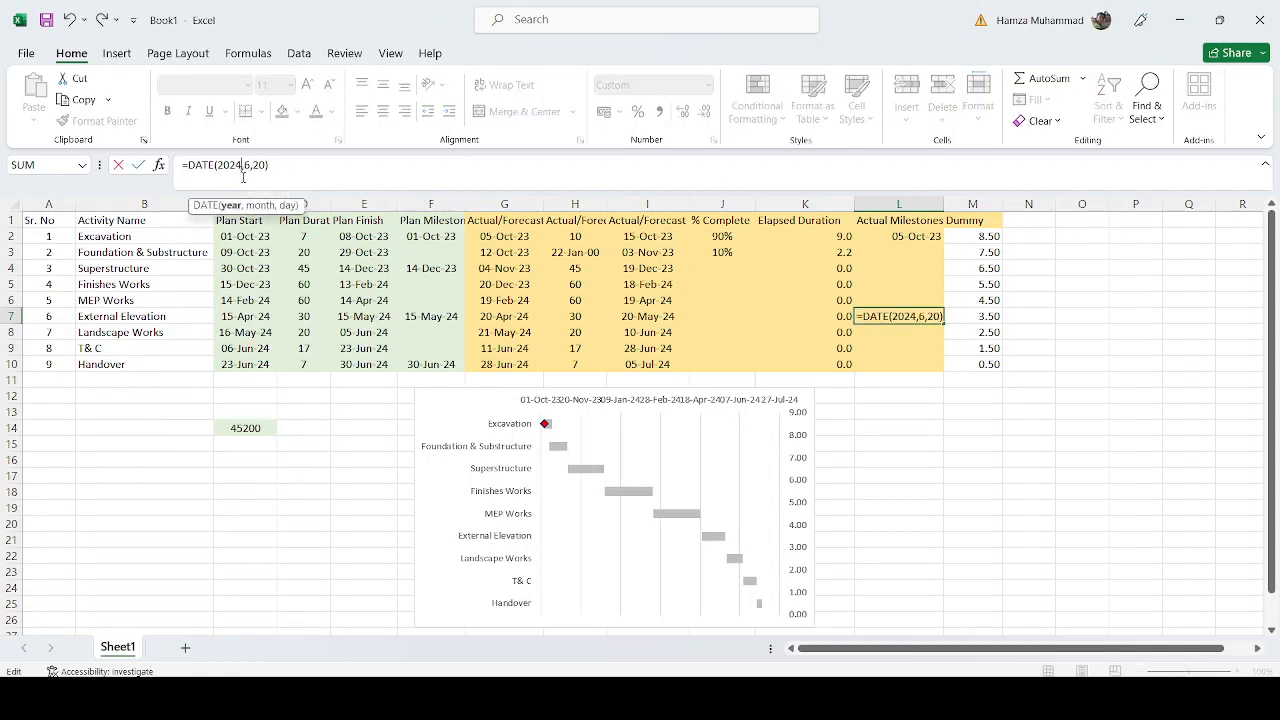
pyautogui.hotkey('ctrl', 'Return')
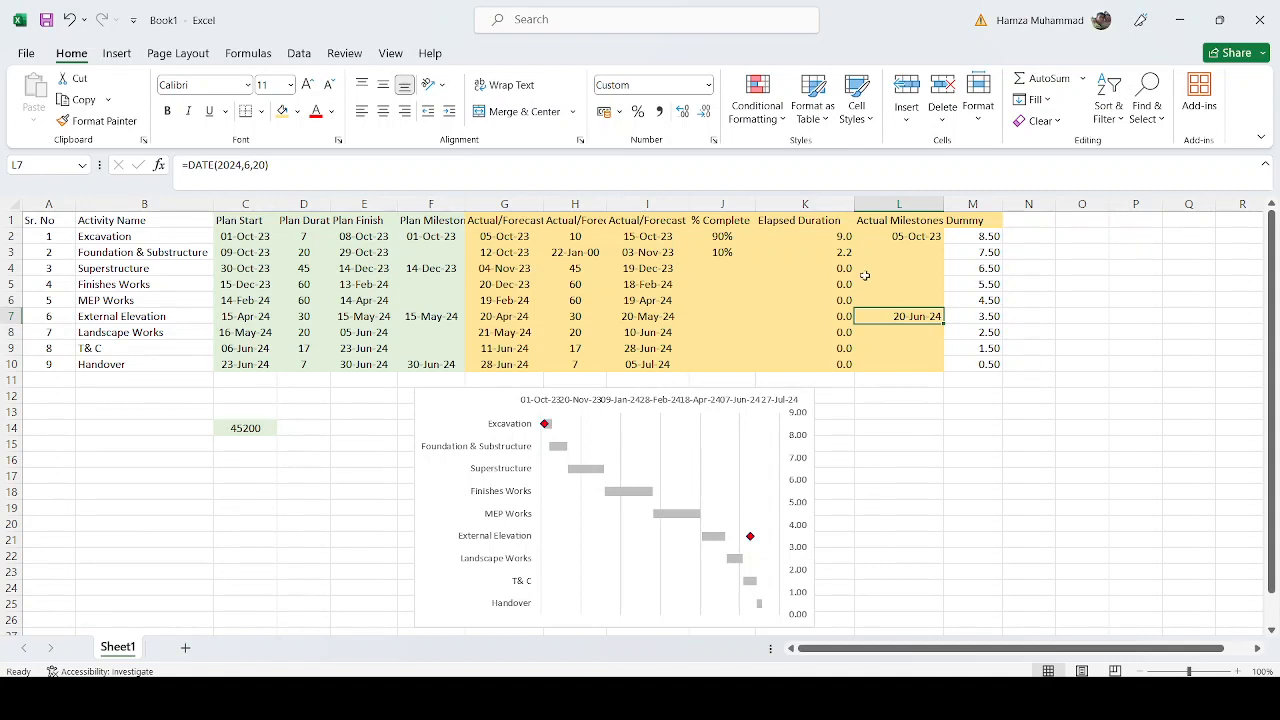
# Step: Enter =DATE(2024,1,5) as the Superstructure actual milestone in L4
pyautogui.click(14, 268)
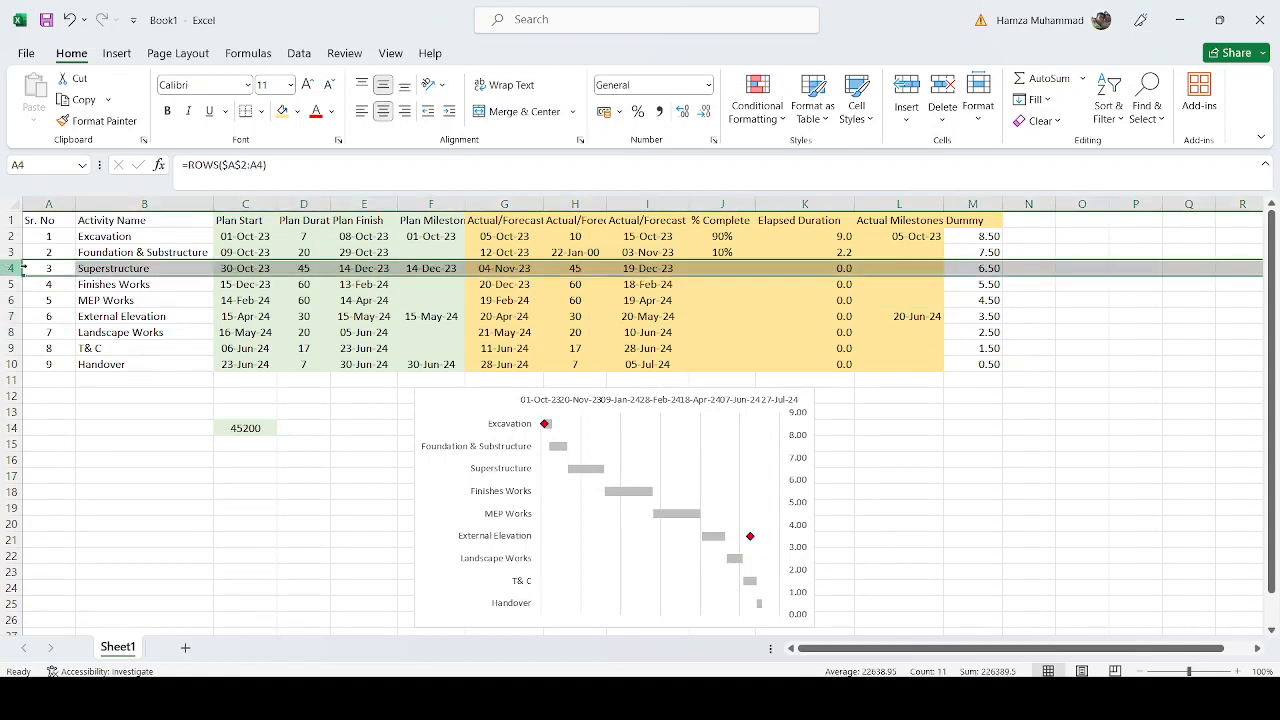
pyautogui.click(924, 267)
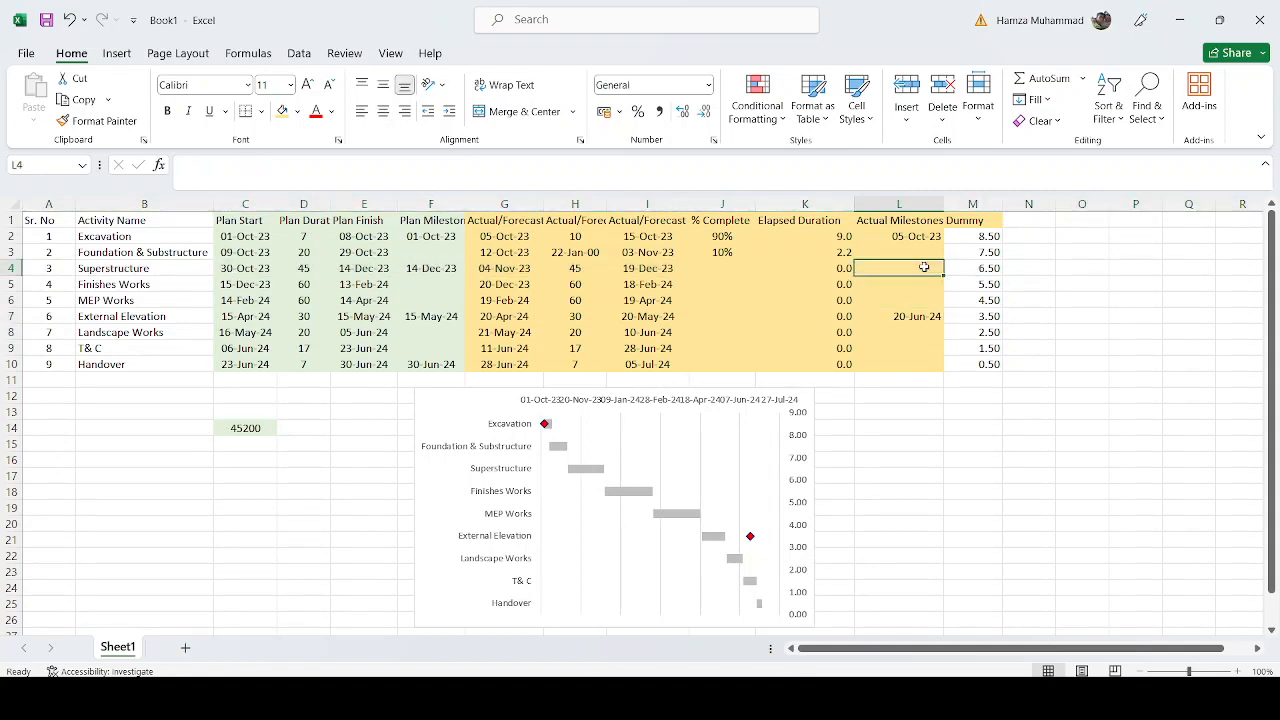
pyautogui.write('=DATE(202')
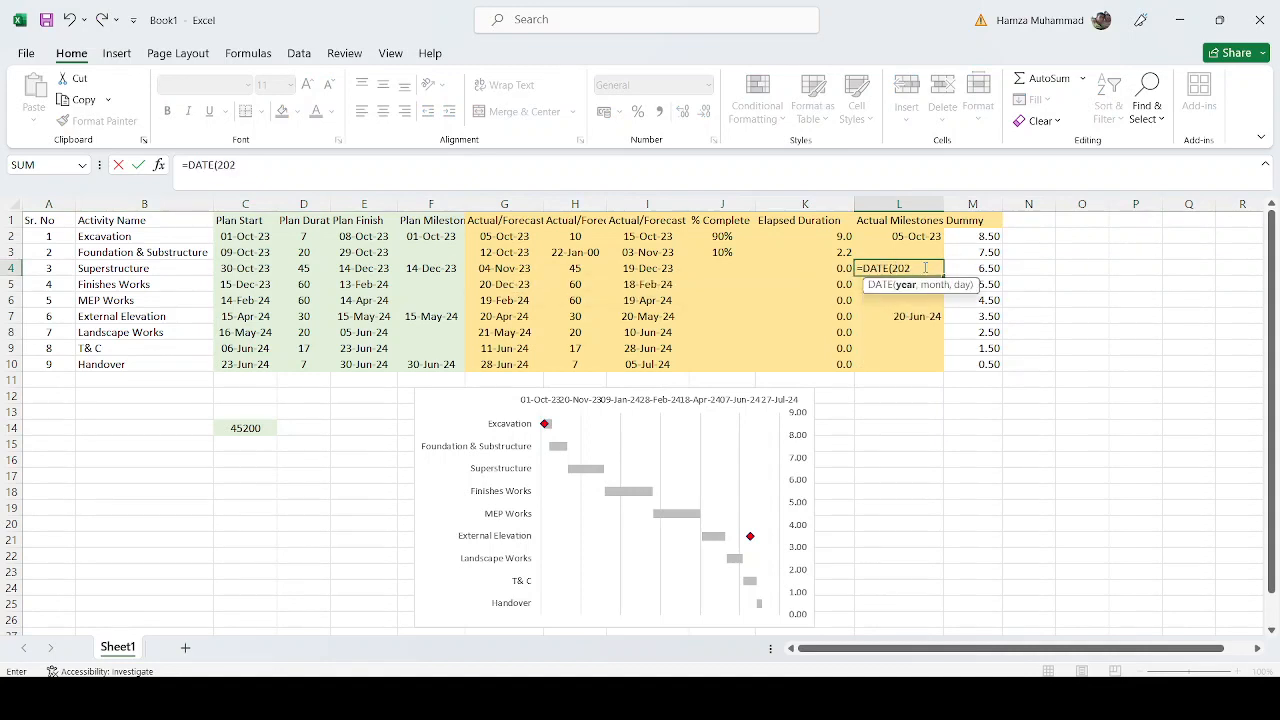
pyautogui.write('4,1,5')
pyautogui.hotkey('ctrl', 'Return')
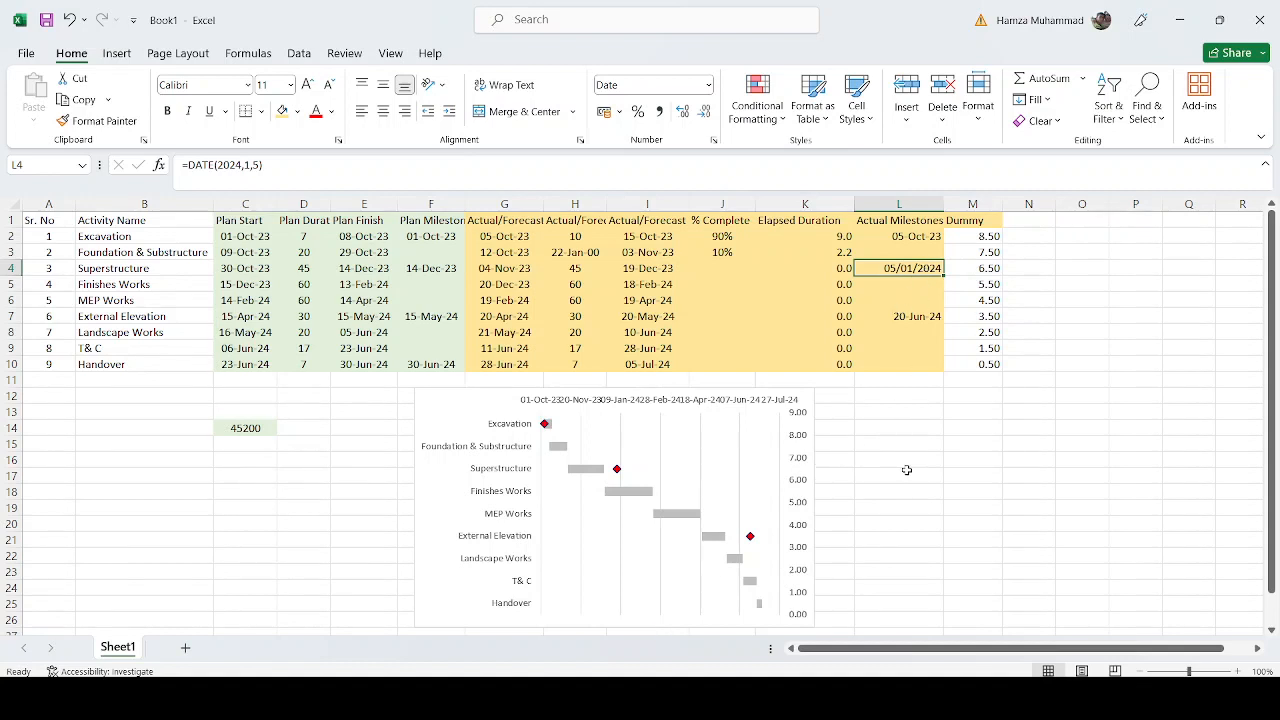
# Step: Clear the trial actual milestone dates from L4:L8
pyautogui.click(970, 523)
pyautogui.moveTo(921, 264); pyautogui.dragTo(923, 342)
pyautogui.press('Delete')
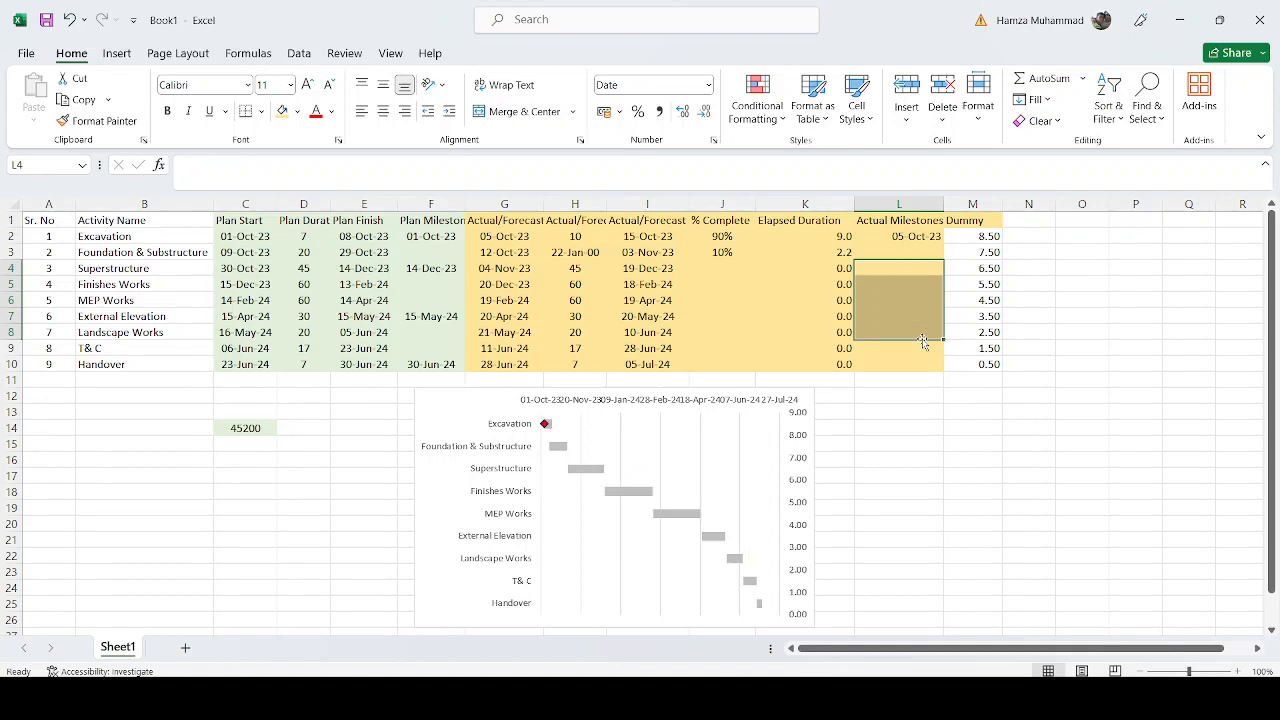
pyautogui.click(996, 521)
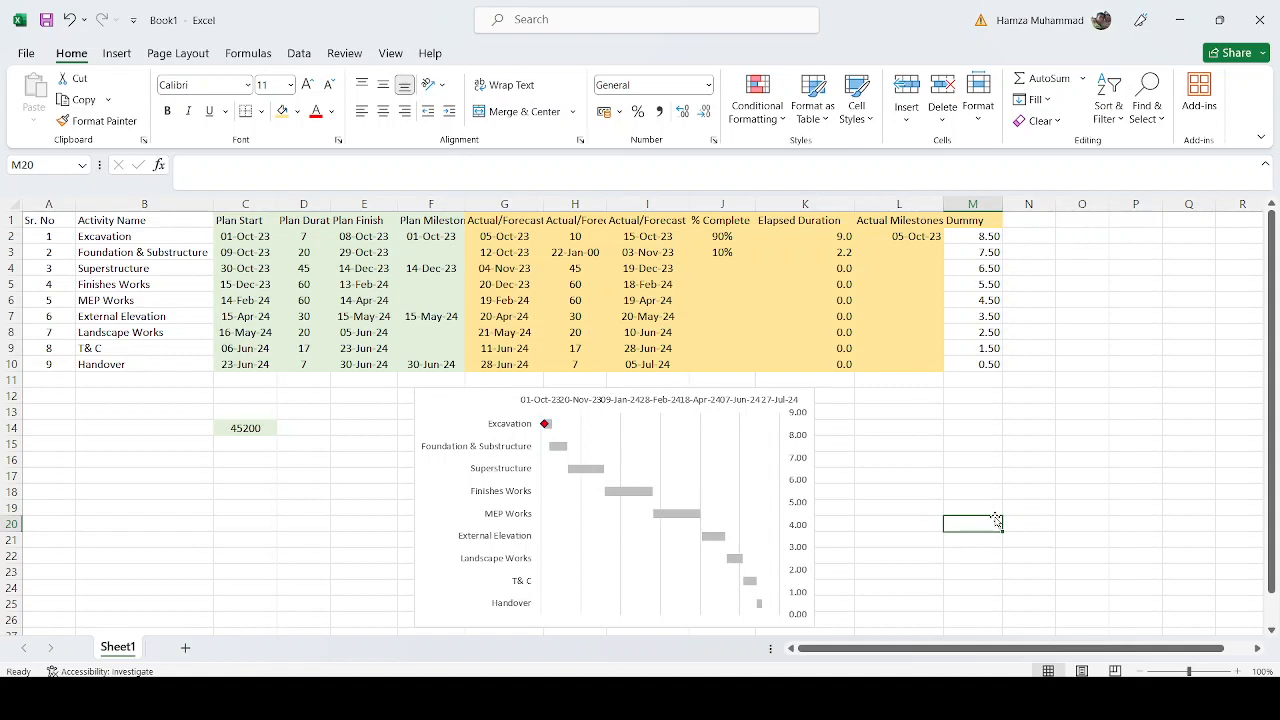
# Step: Add error bars to the chart's Actual/Forecast Start series and open their formatting options
pyautogui.click(590, 501)
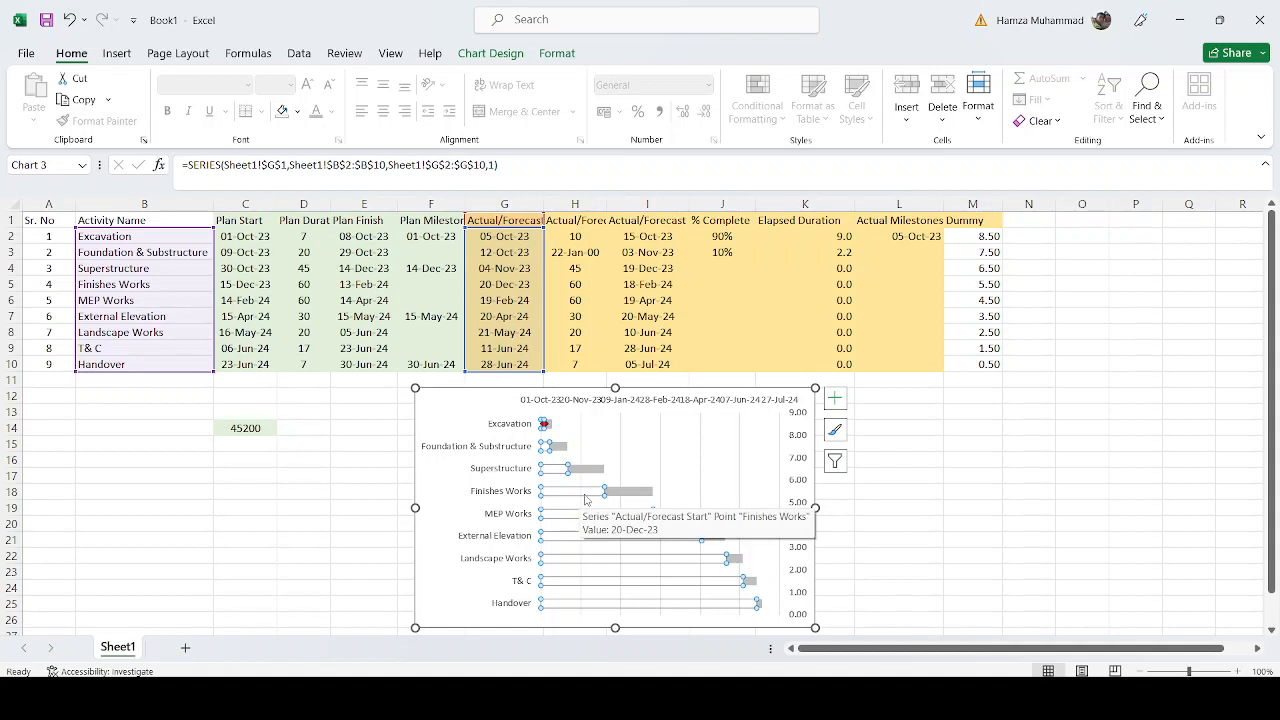
pyautogui.click(836, 400)
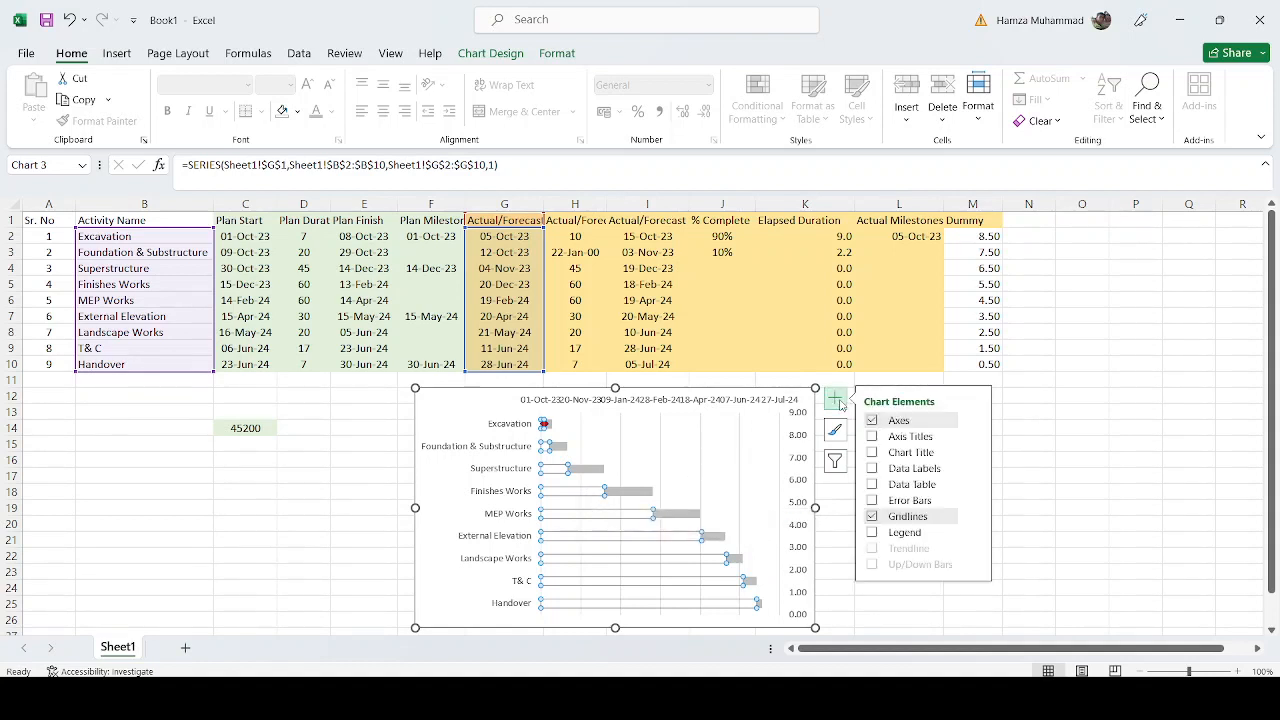
pyautogui.click(975, 500)
pyautogui.click(1033, 568)
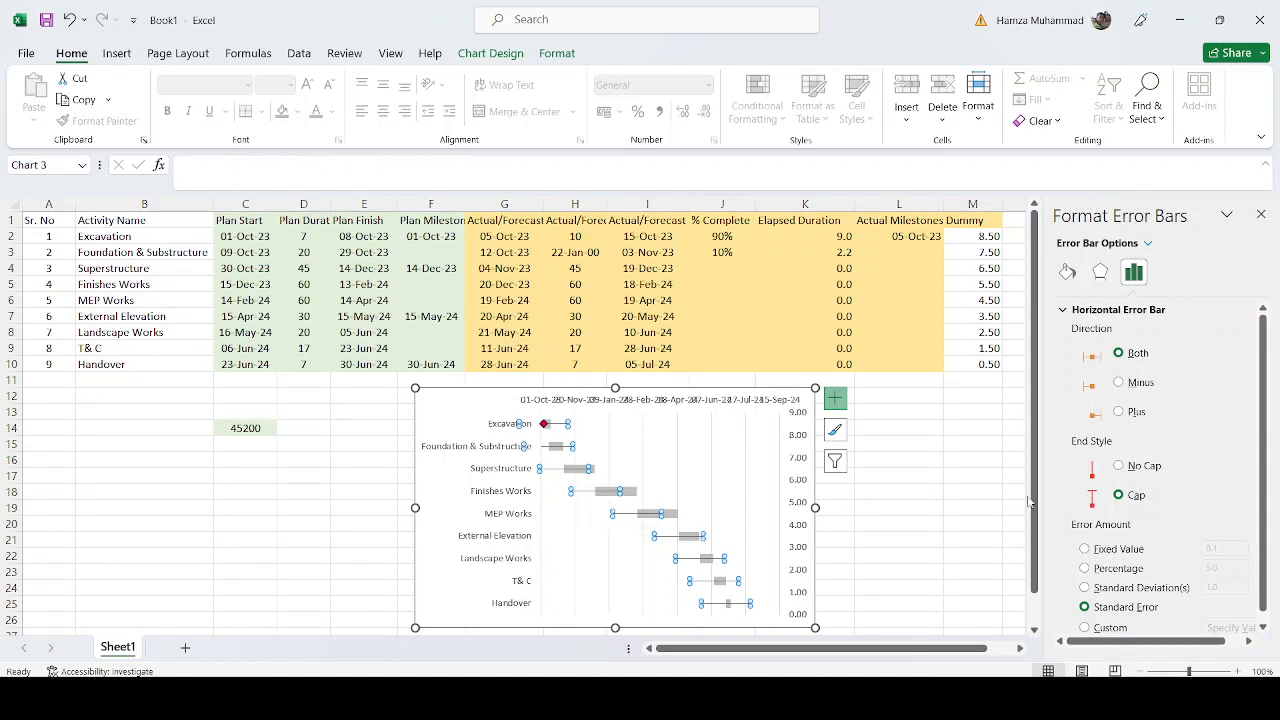
# Step: Set the horizontal error bars to the Plus direction with the No Cap end style
pyautogui.click(1120, 412)
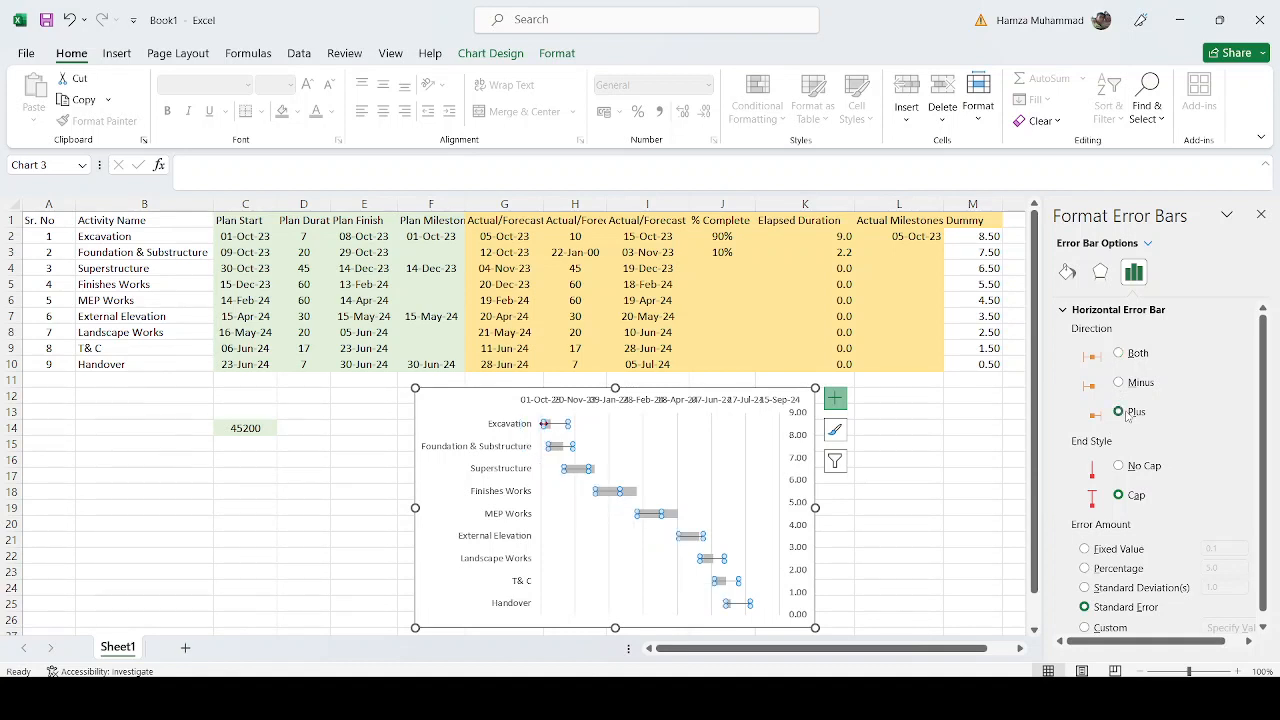
pyautogui.click(903, 540)
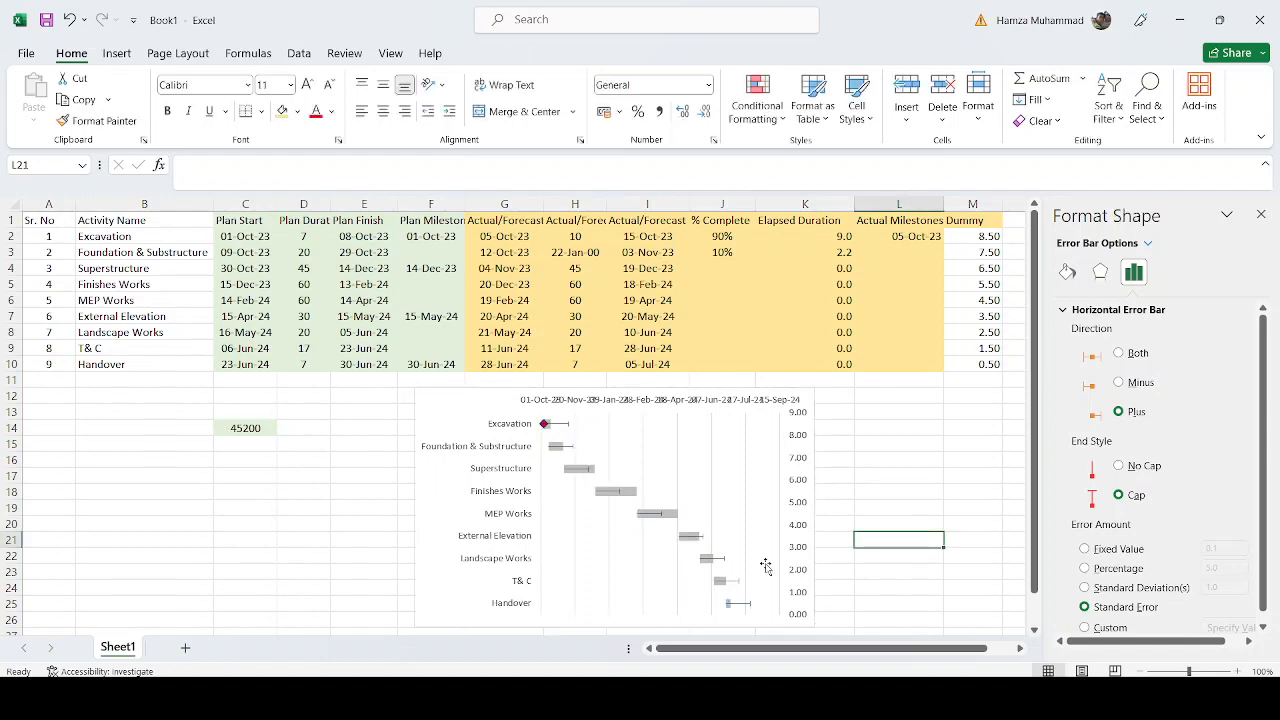
pyautogui.click(660, 516)
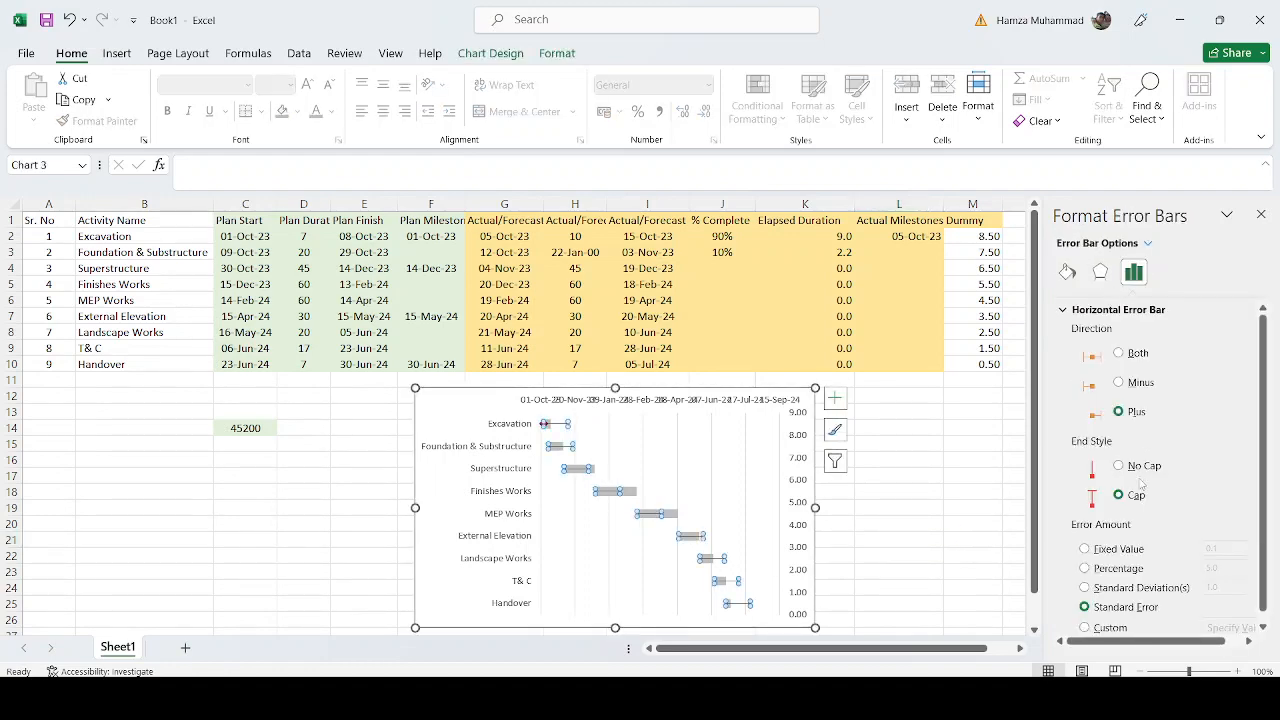
pyautogui.click(1140, 466)
pyautogui.click(914, 521)
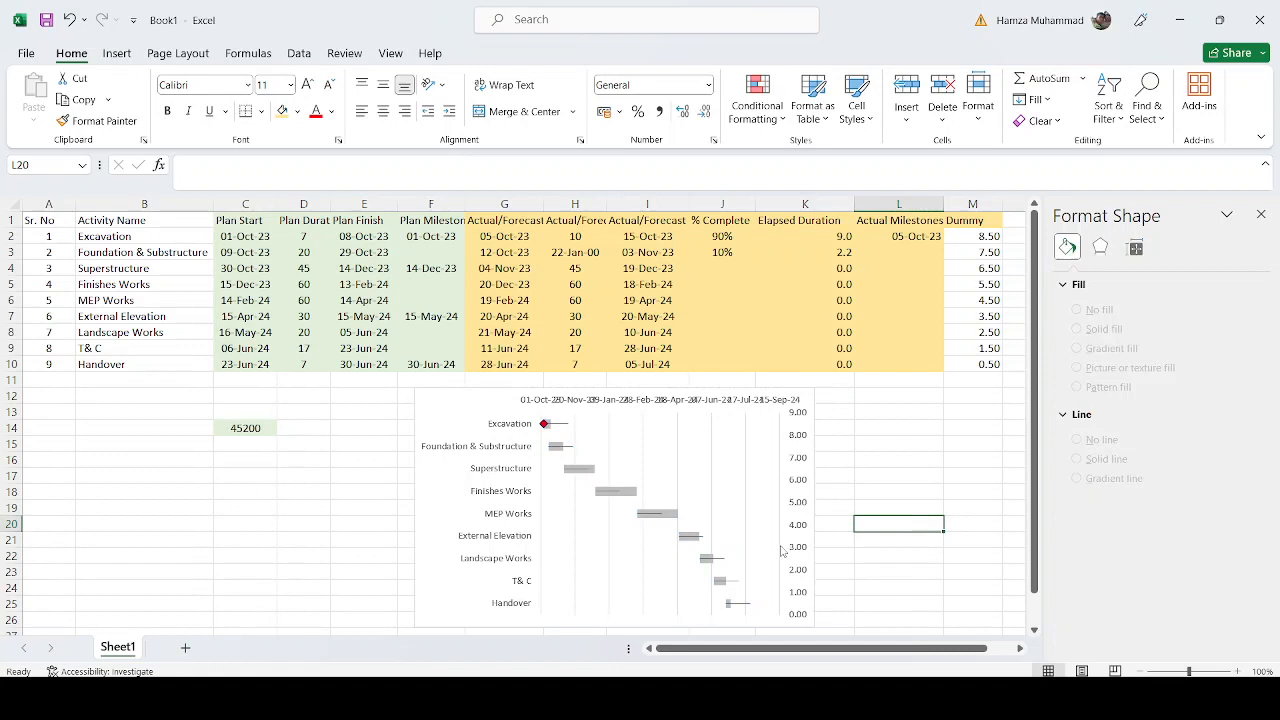
# Step: Set a custom error amount for the error bars, using the Elapsed Duration range K2:K10 as the positive error value
pyautogui.click(659, 517)
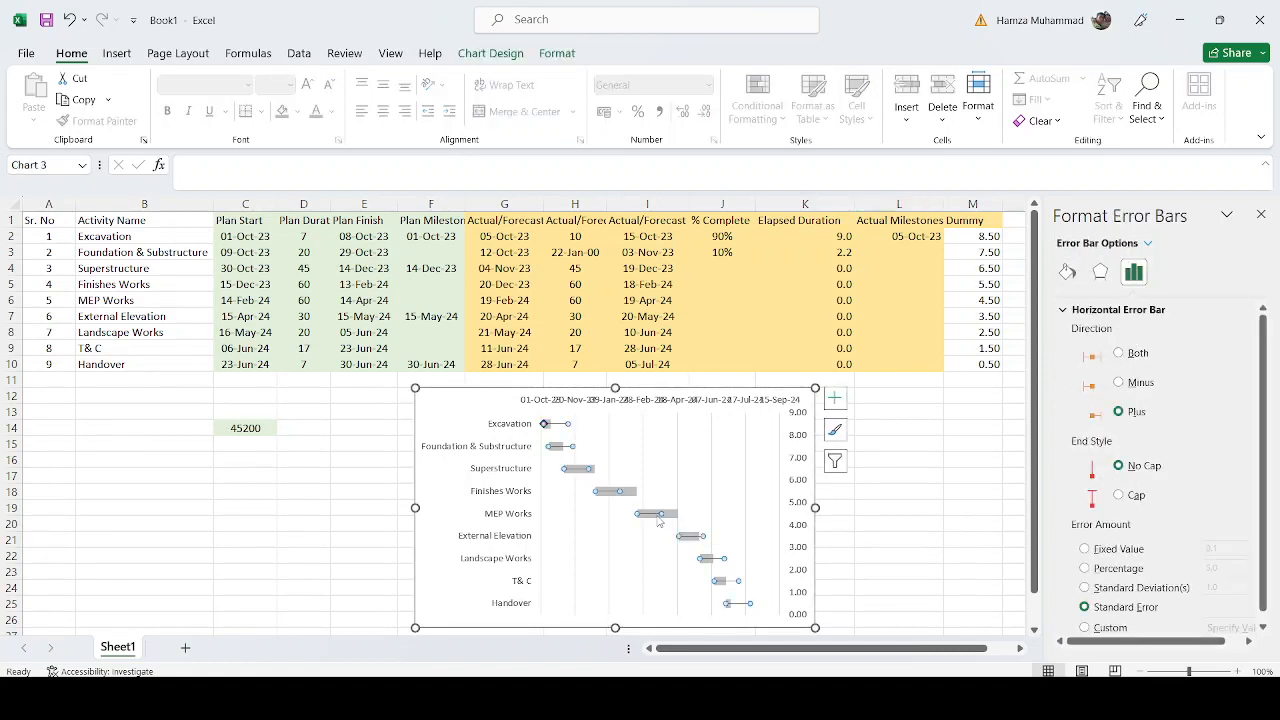
pyautogui.moveTo(1260, 514); pyautogui.dragTo(1262, 524)
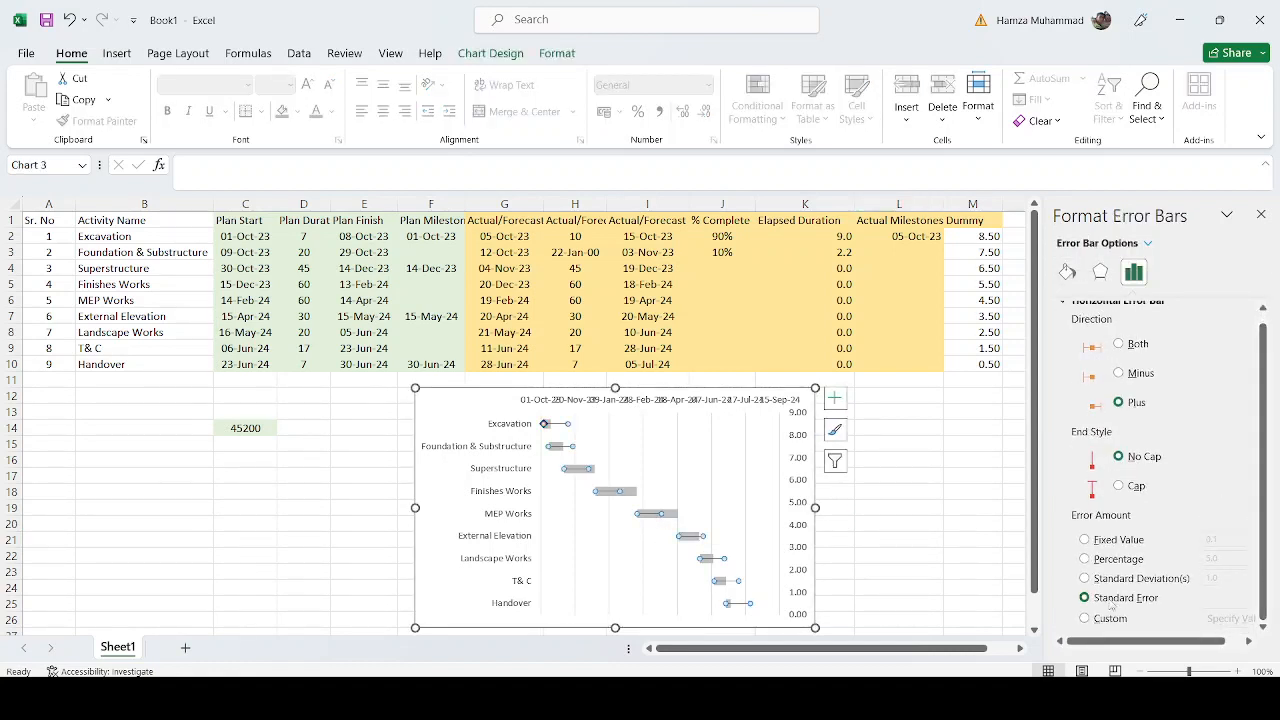
pyautogui.click(1086, 618)
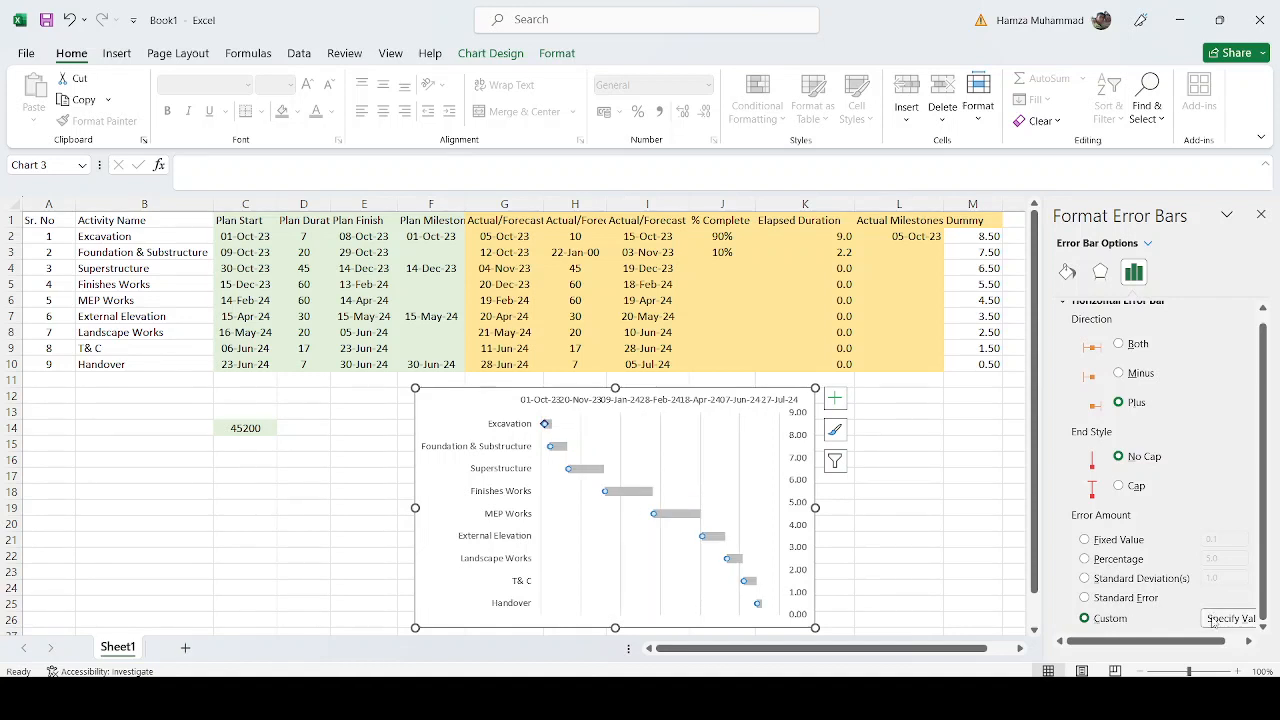
pyautogui.click(1213, 619)
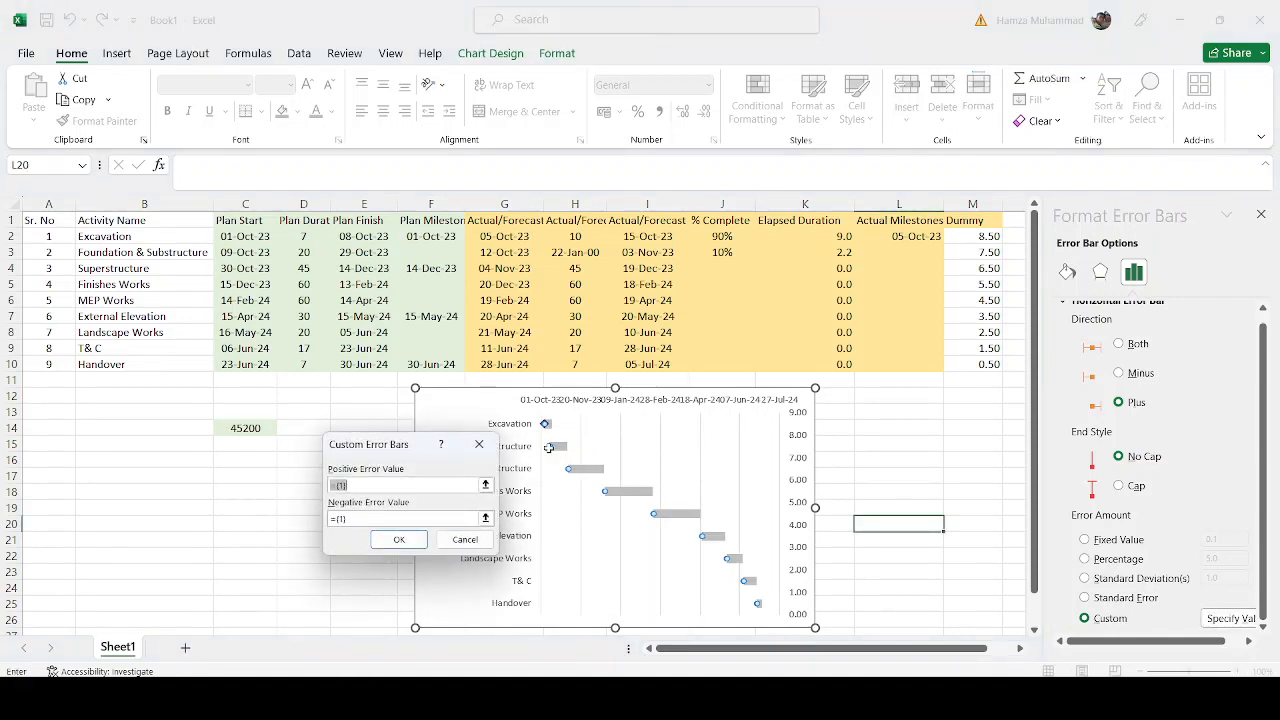
pyautogui.click(485, 485)
pyautogui.moveTo(822, 236); pyautogui.dragTo(829, 364)
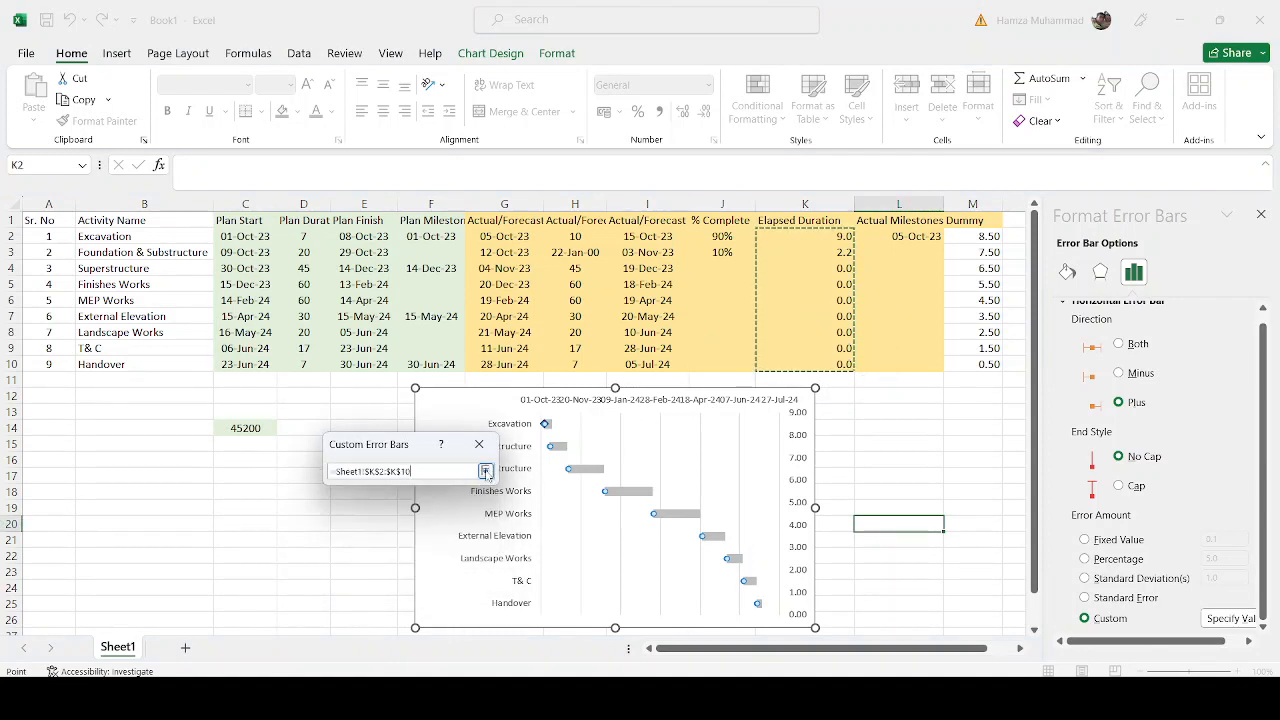
pyautogui.click(485, 470)
pyautogui.click(398, 539)
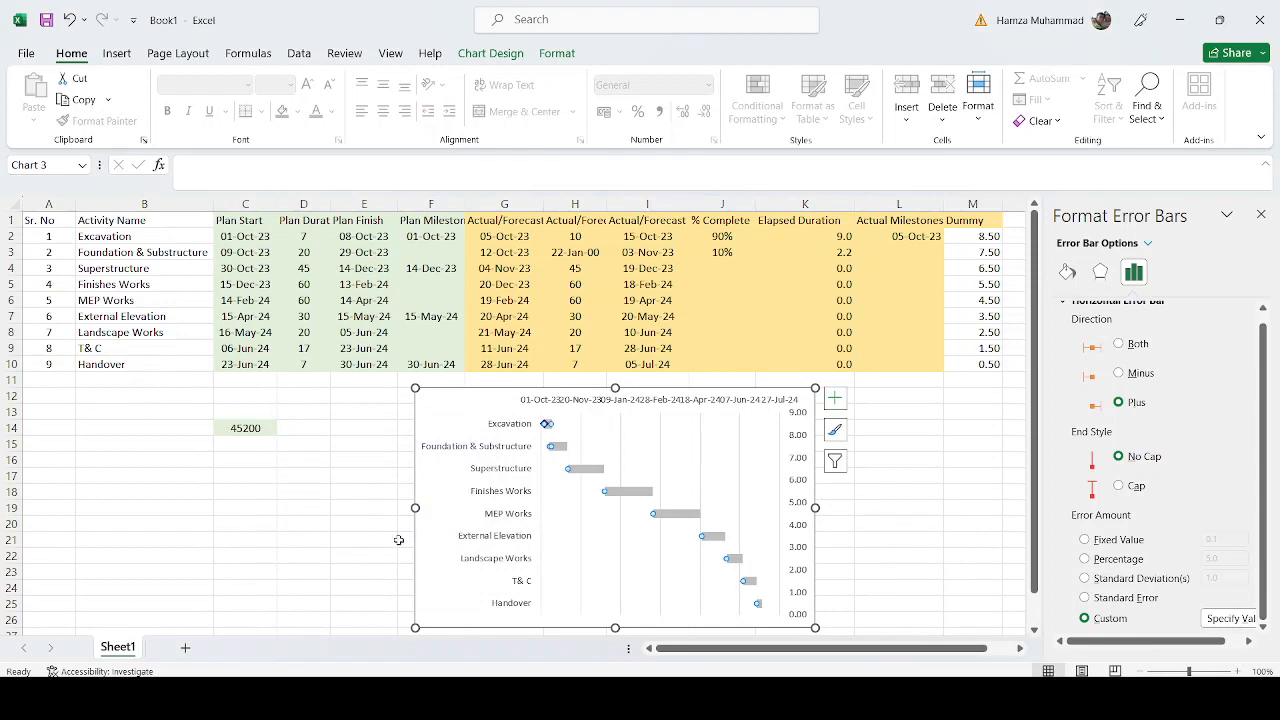
# Step: Give the Actual/Forecast Start error bars a solid dark blue line
pyautogui.click(1074, 276)
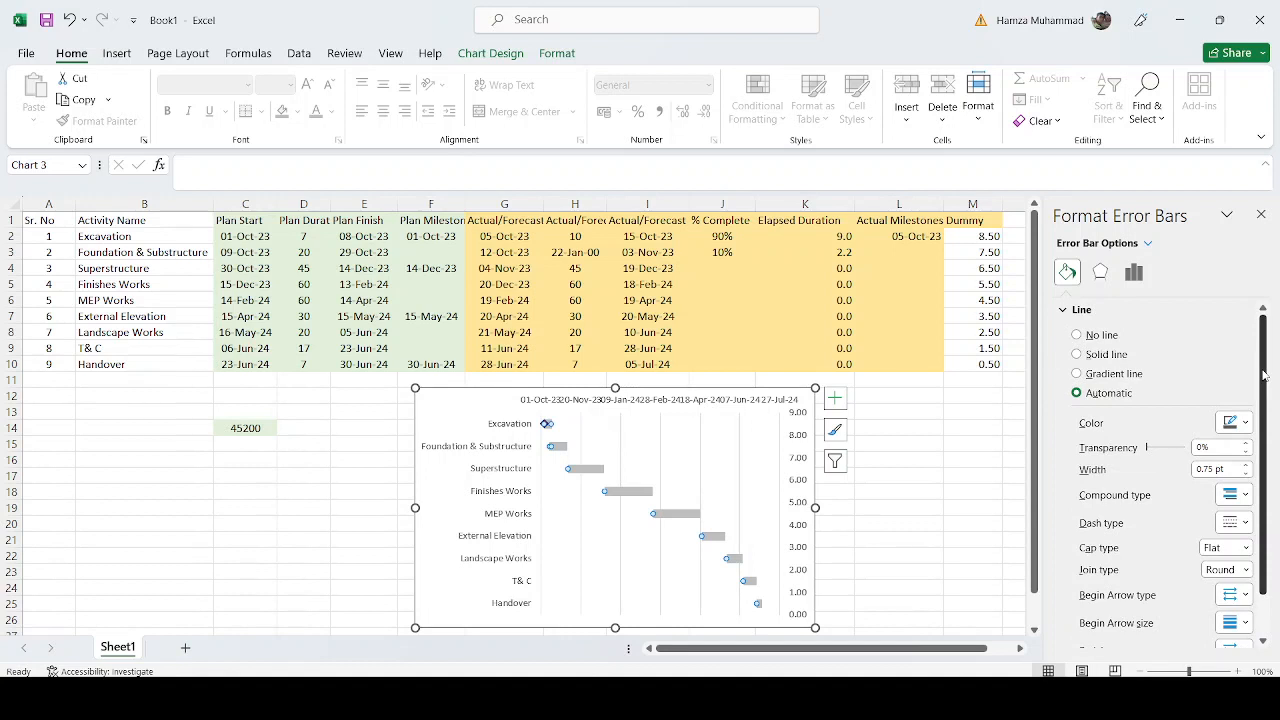
pyautogui.click(1250, 424)
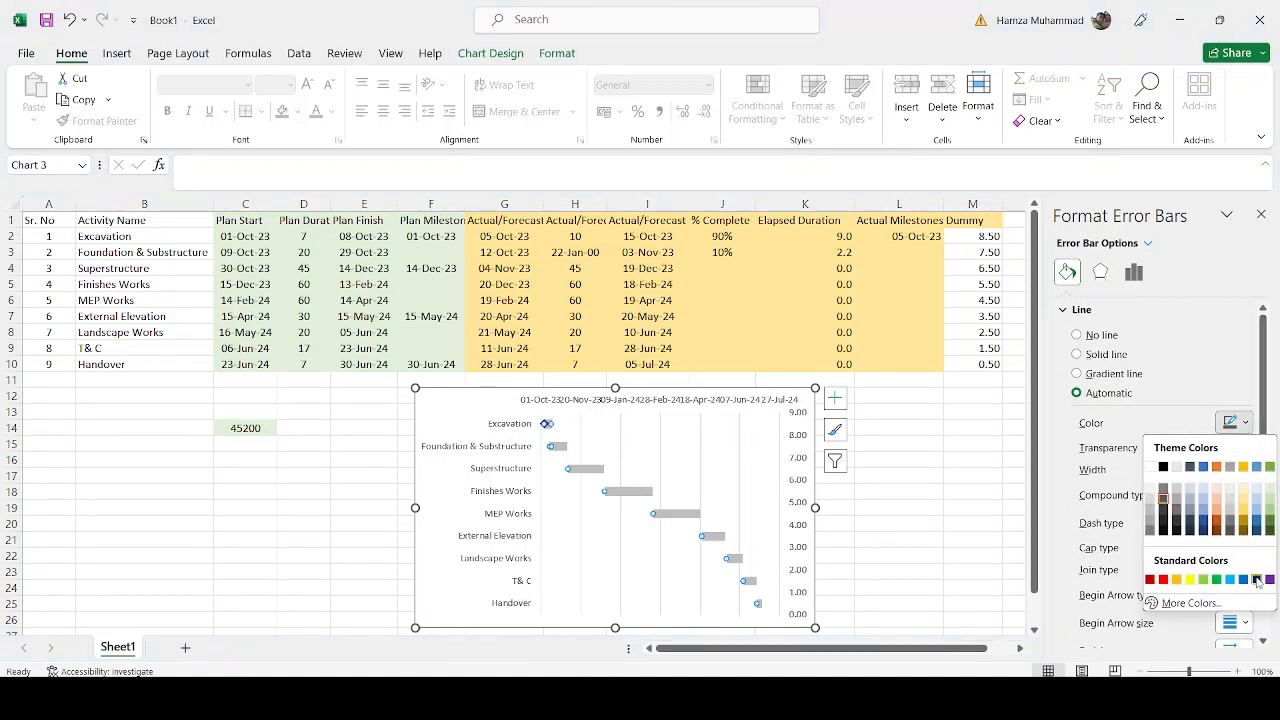
pyautogui.click(1256, 580)
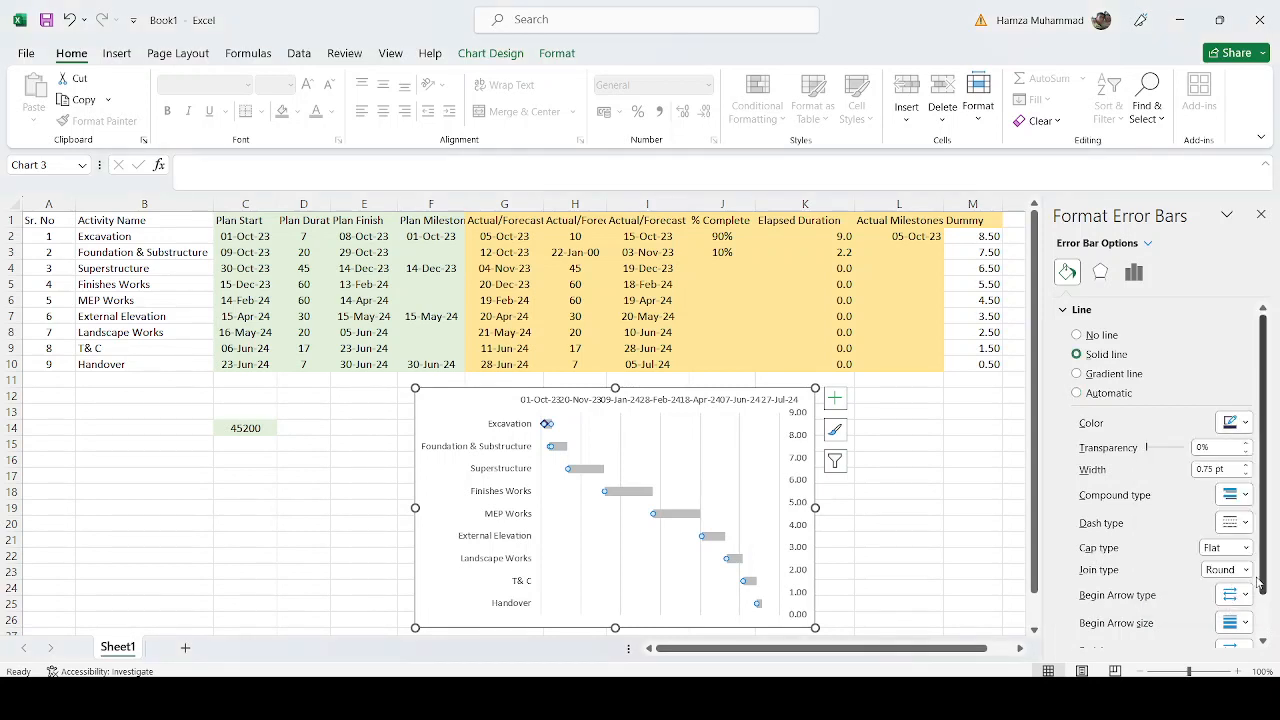
# Step: Set the line width of the error bars to 6 pt
pyautogui.click(1247, 465)
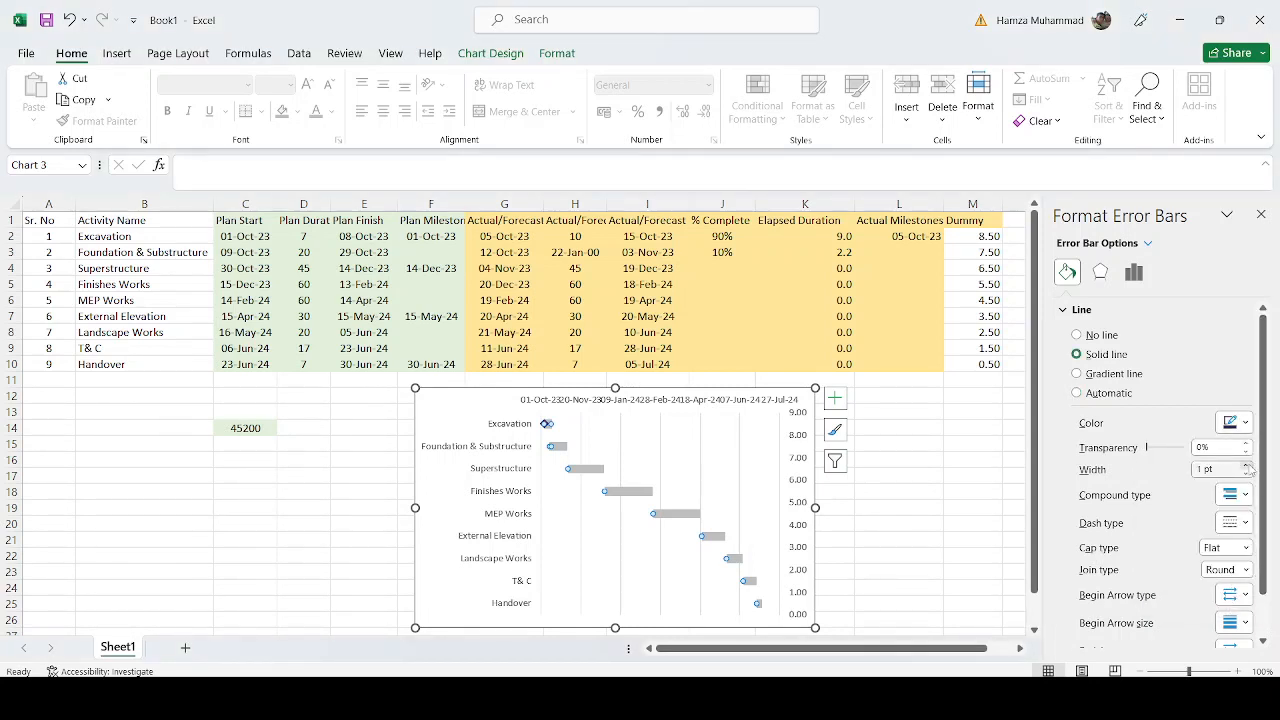
pyautogui.click(1247, 465)
pyautogui.click(1247, 465)
pyautogui.click(1247, 465)
pyautogui.click(1247, 465)
pyautogui.click(1247, 465)
pyautogui.click(1247, 465)
pyautogui.click(1247, 465)
pyautogui.click(1247, 465)
pyautogui.click(1247, 465)
pyautogui.click(1247, 465)
pyautogui.click(1247, 465)
pyautogui.click(1247, 465)
pyautogui.click(1247, 465)
pyautogui.click(1247, 465)
pyautogui.click(956, 553)
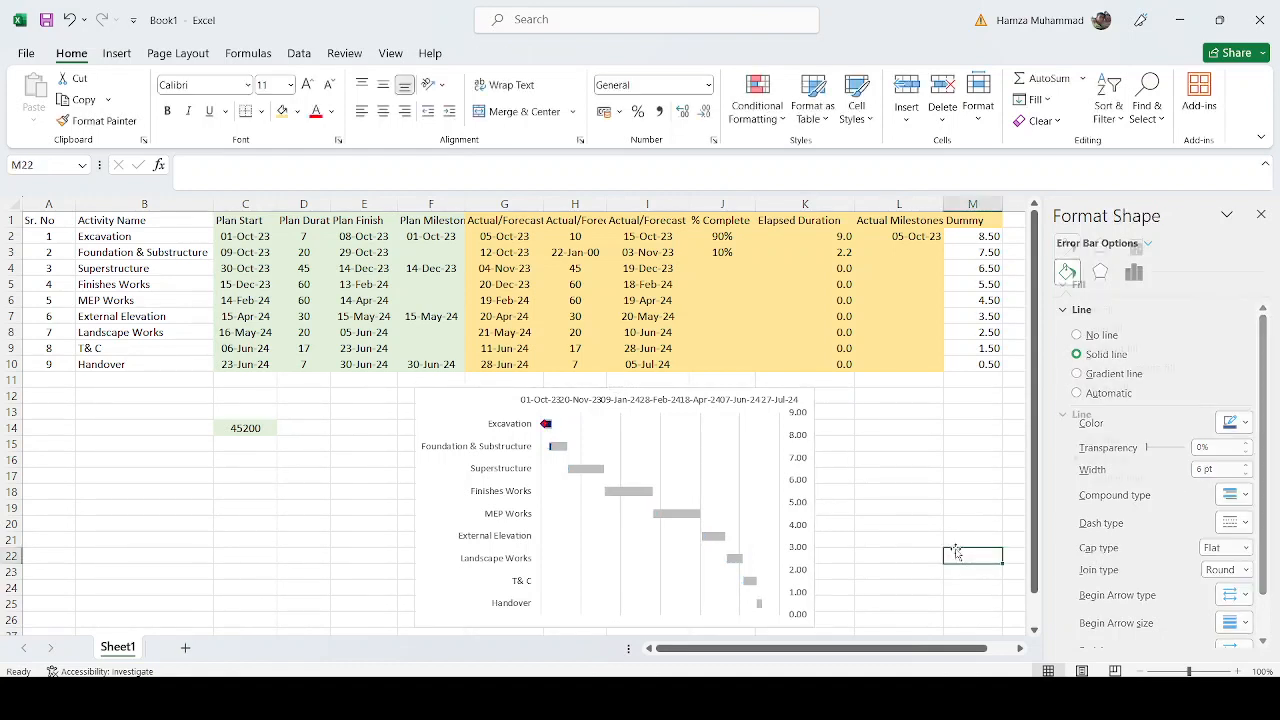
pyautogui.click(549, 427)
pyautogui.click(549, 427)
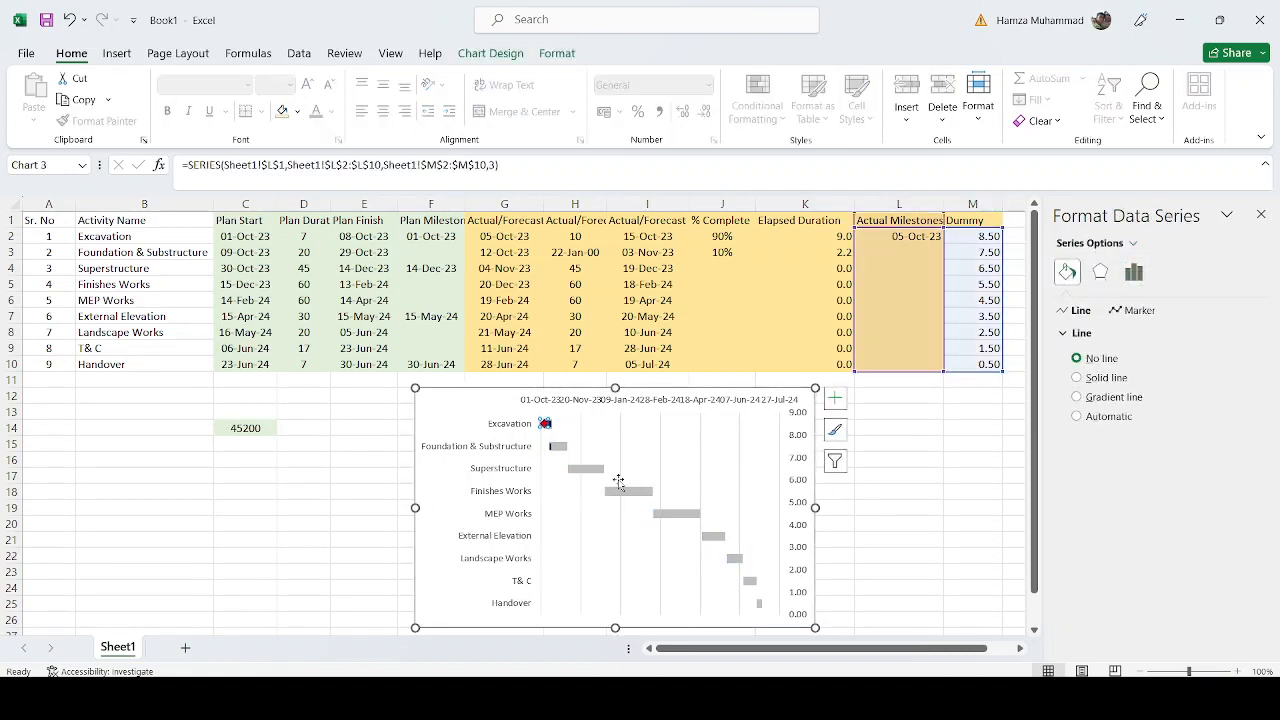
pyautogui.click(953, 513)
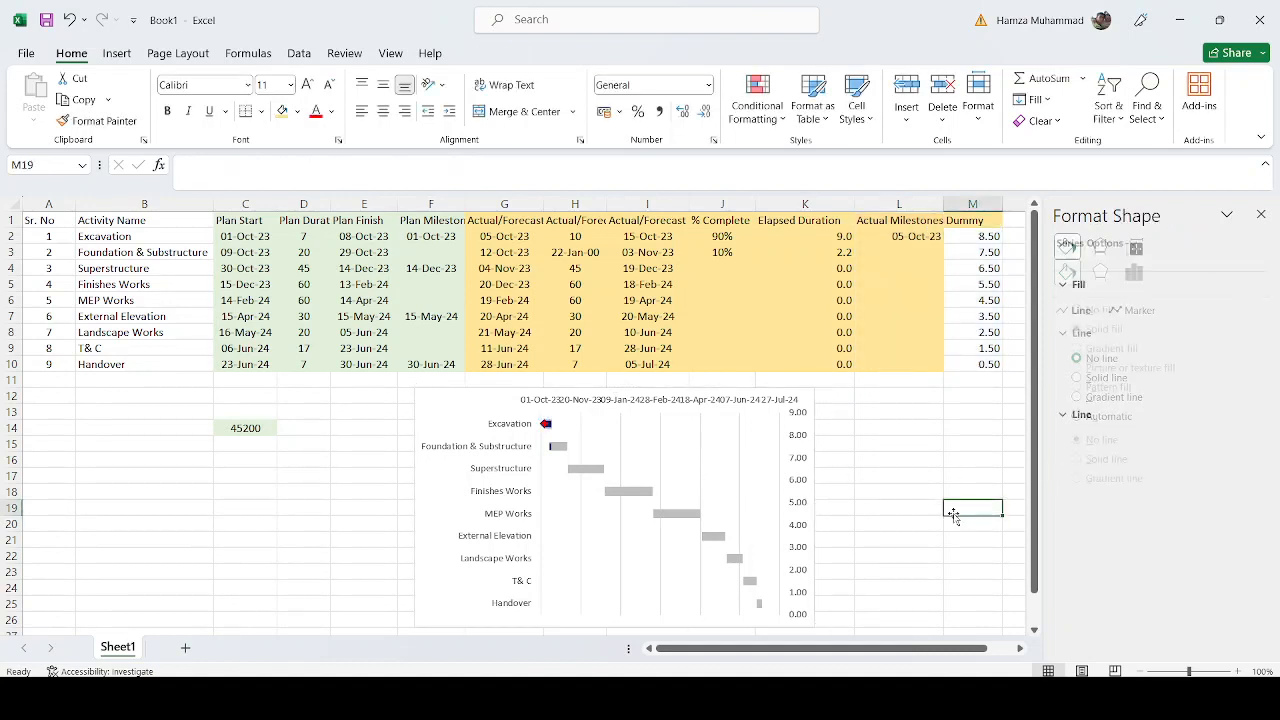
pyautogui.click(547, 425)
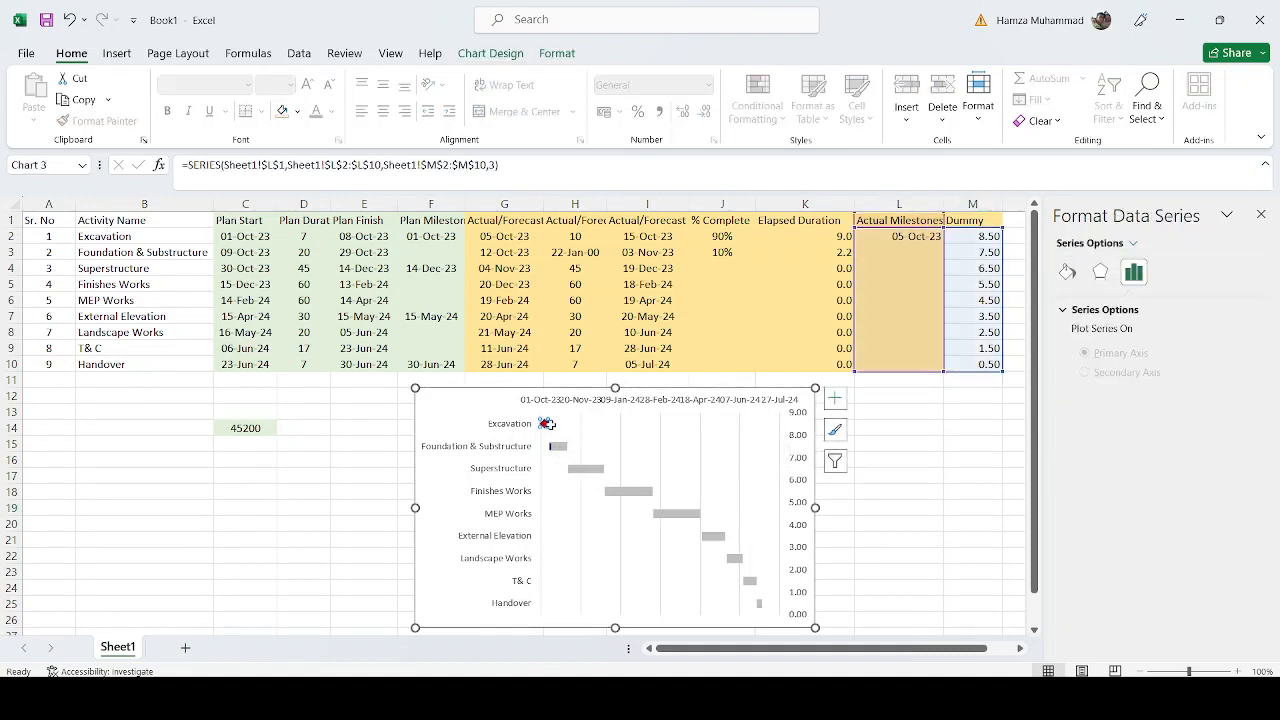
pyautogui.click(757, 401)
pyautogui.rightClick(757, 402)
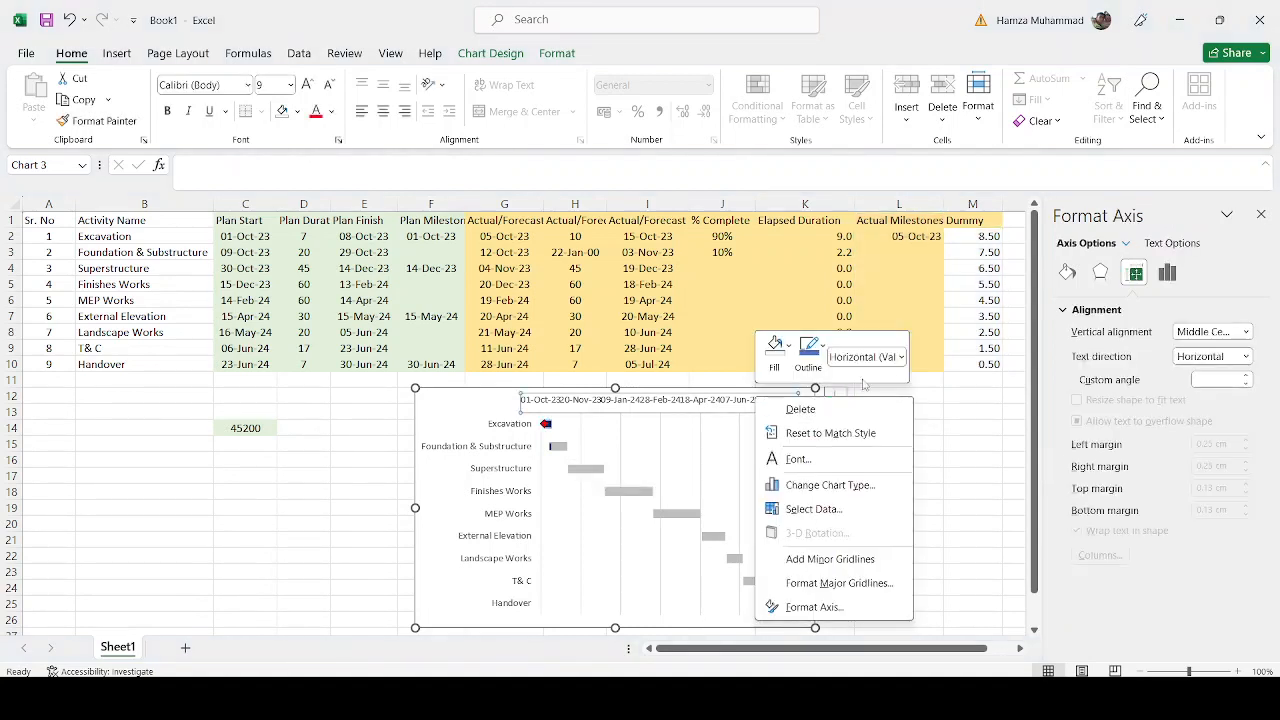
pyautogui.click(902, 357)
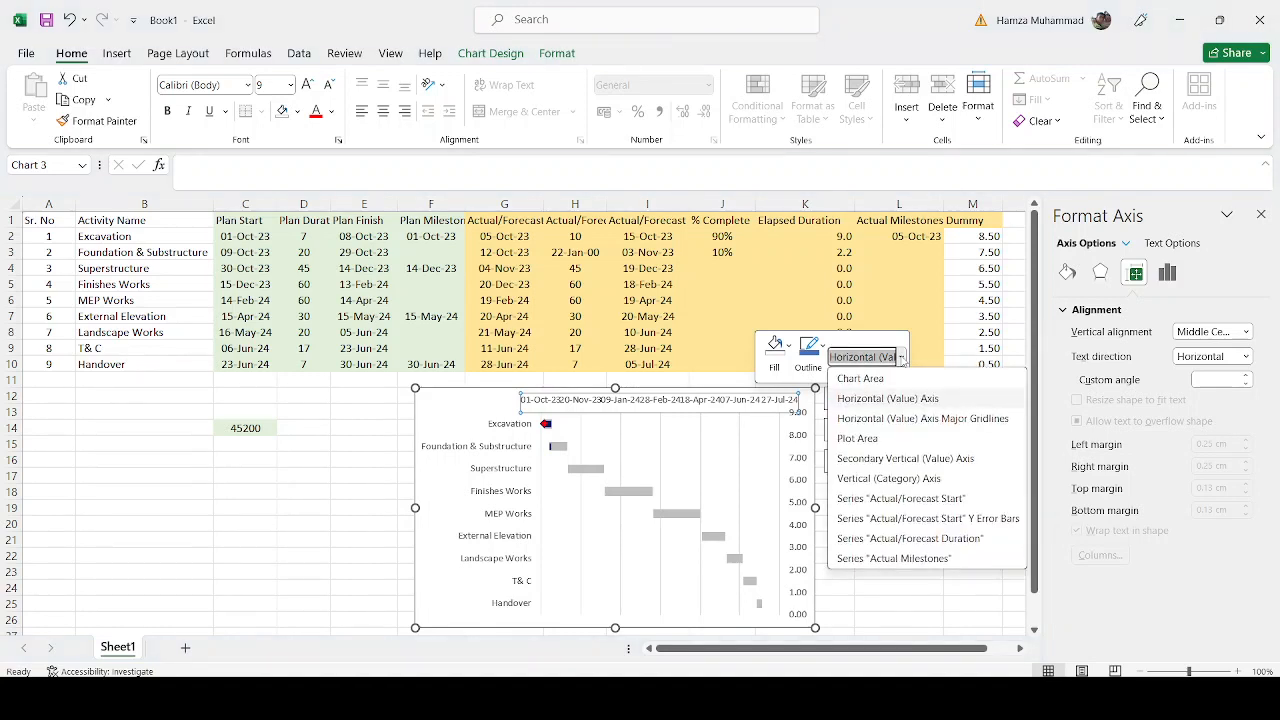
pyautogui.click(945, 524)
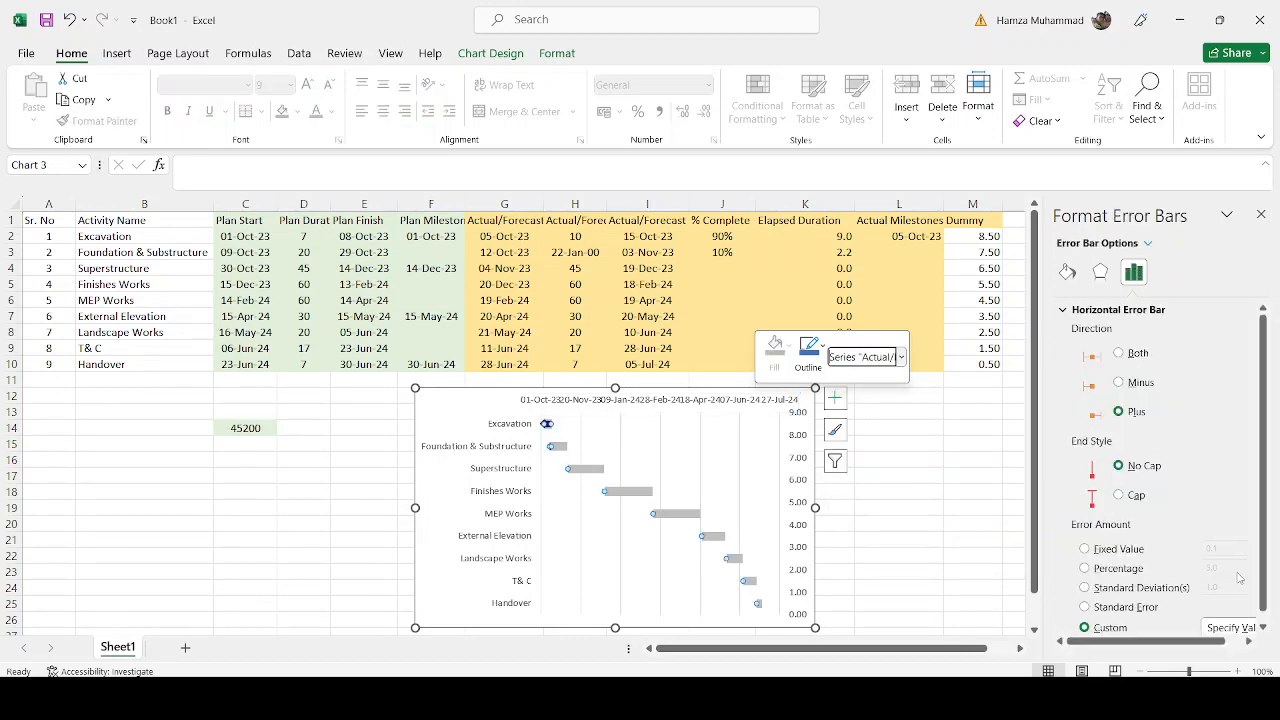
pyautogui.click(941, 571)
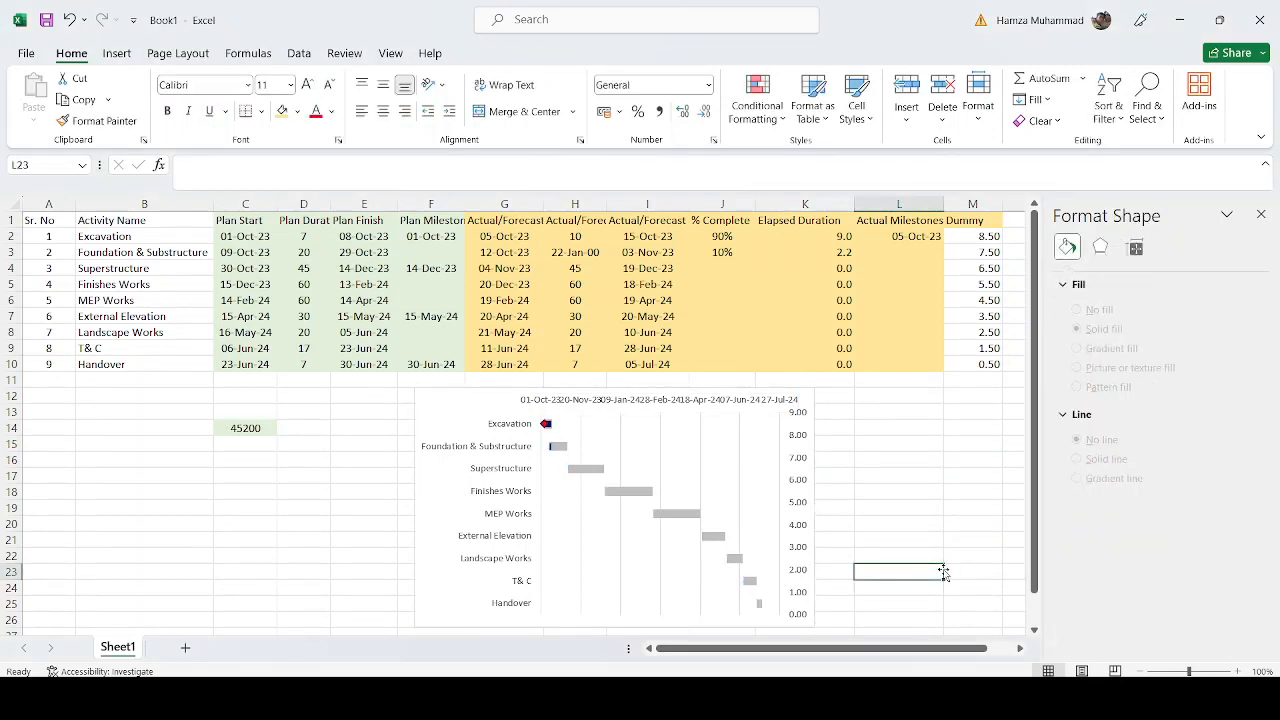
# Step: Reduce the line width of the Actual/Forecast Start error bars to slightly below 5.25 pt
pyautogui.click(546, 424)
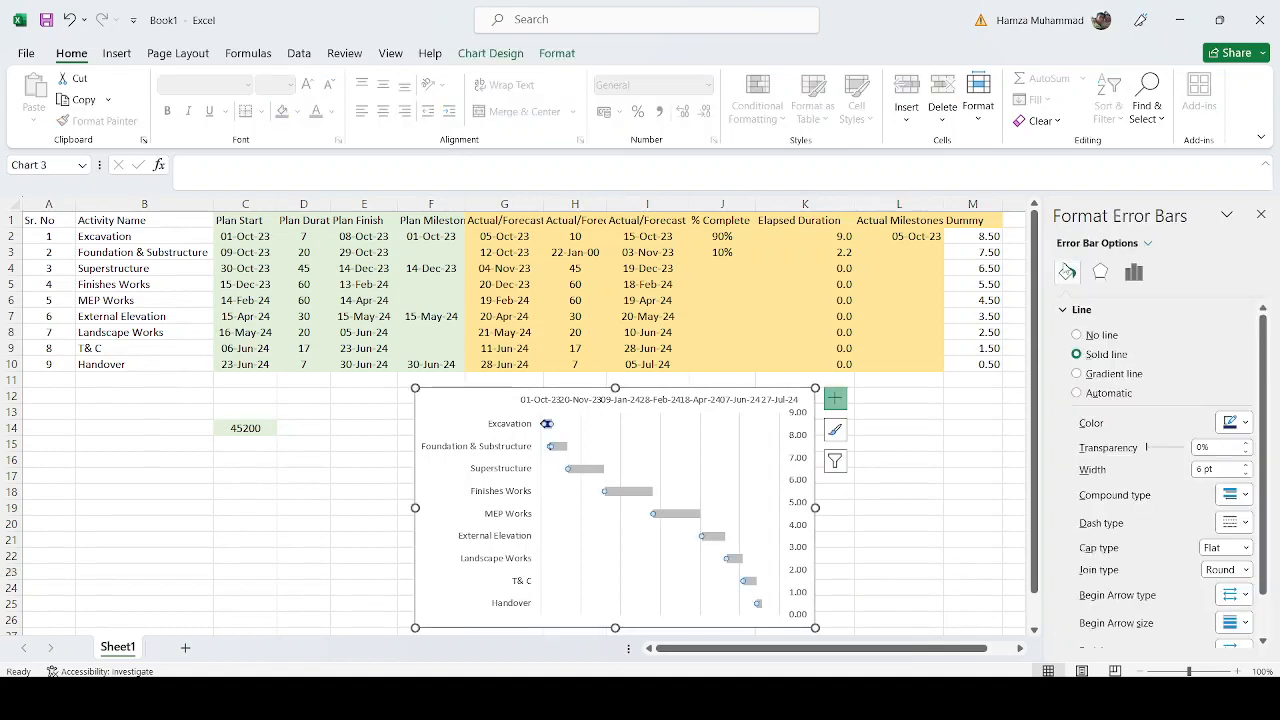
pyautogui.click(1247, 475)
pyautogui.click(1247, 475)
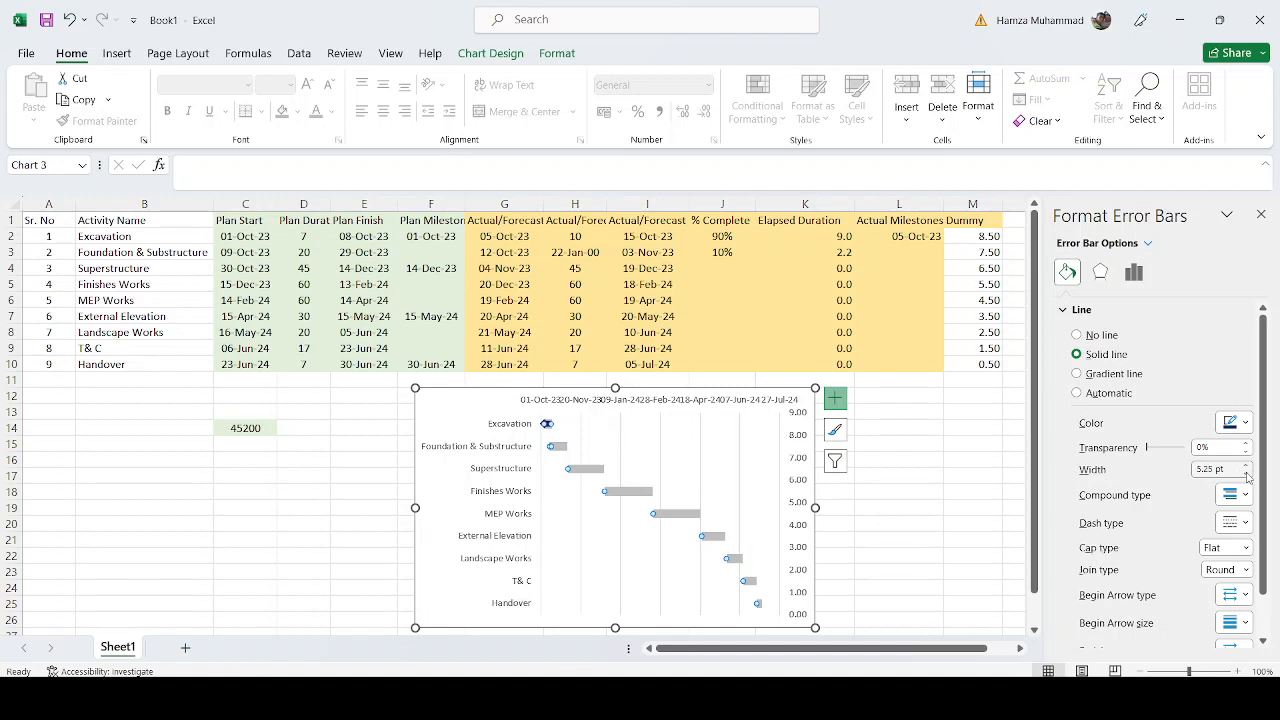
pyautogui.click(1247, 474)
pyautogui.click(1247, 475)
pyautogui.click(903, 523)
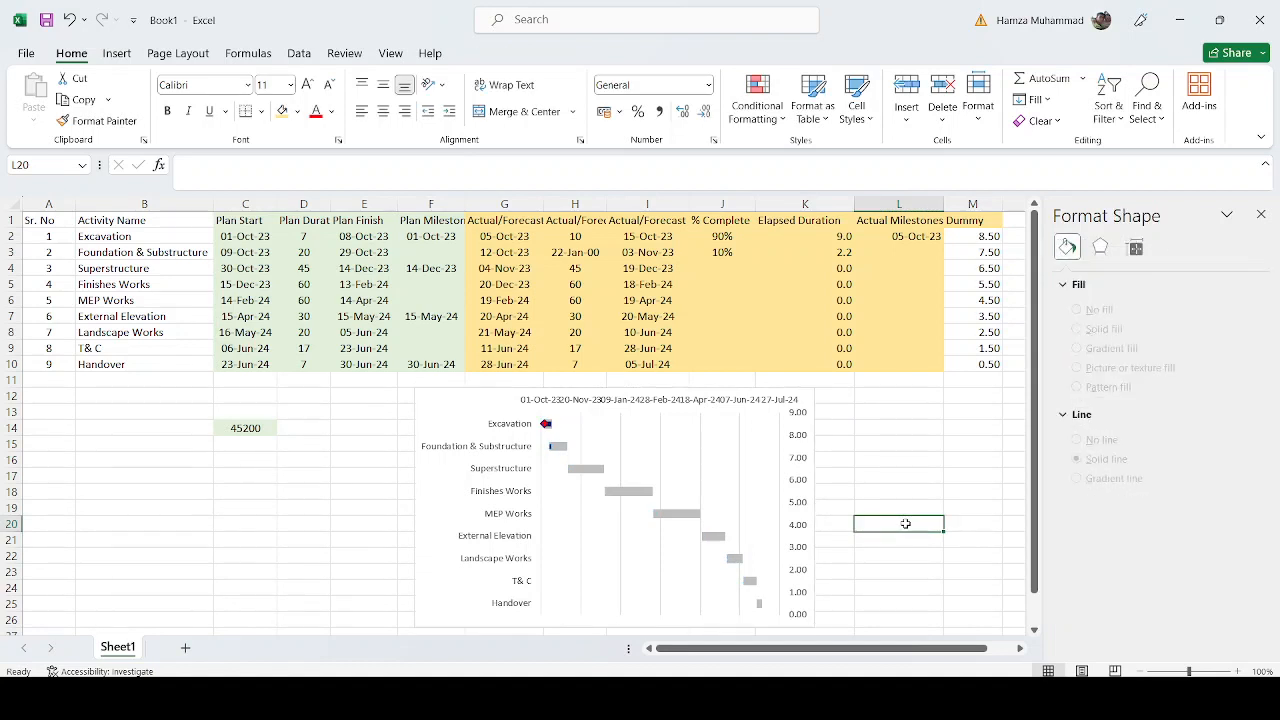
# Step: Enter trial % Complete values of 95%, 85%, 75%, 50% and 50% in J2:J6
pyautogui.click(728, 254)
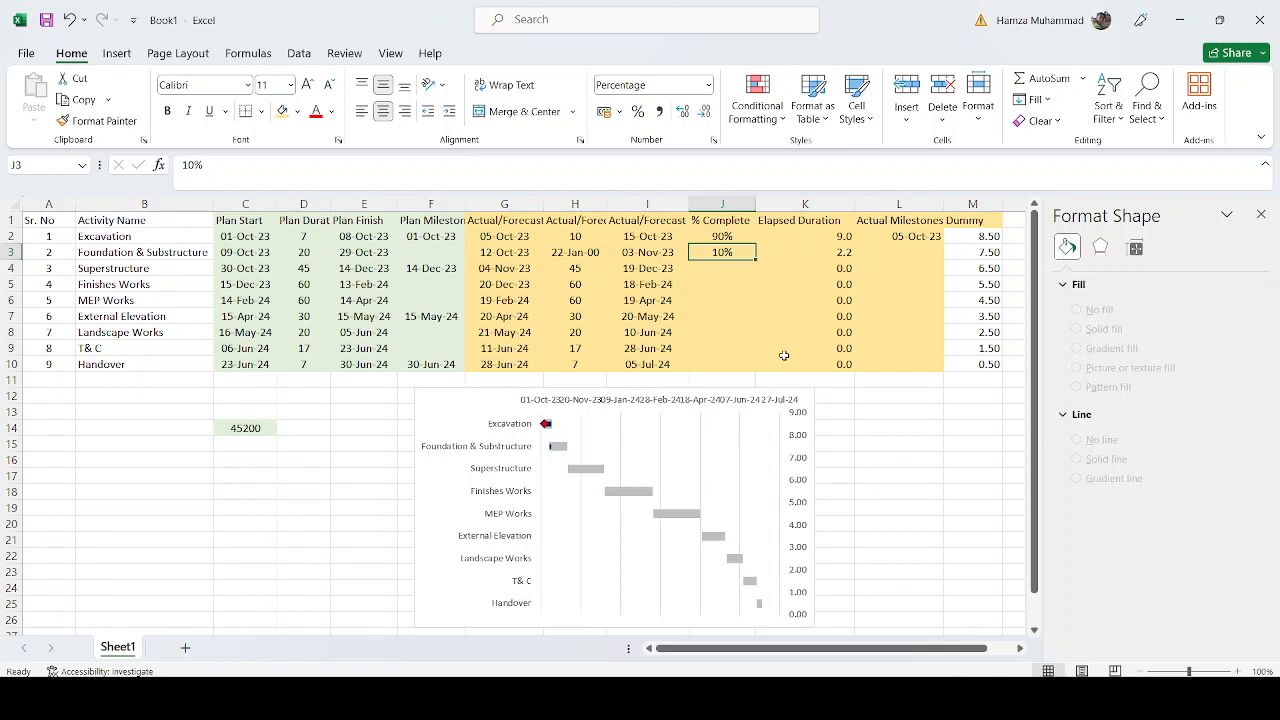
pyautogui.press('Up')
pyautogui.write('95')
pyautogui.press('Return')
pyautogui.write('85')
pyautogui.press('Return')
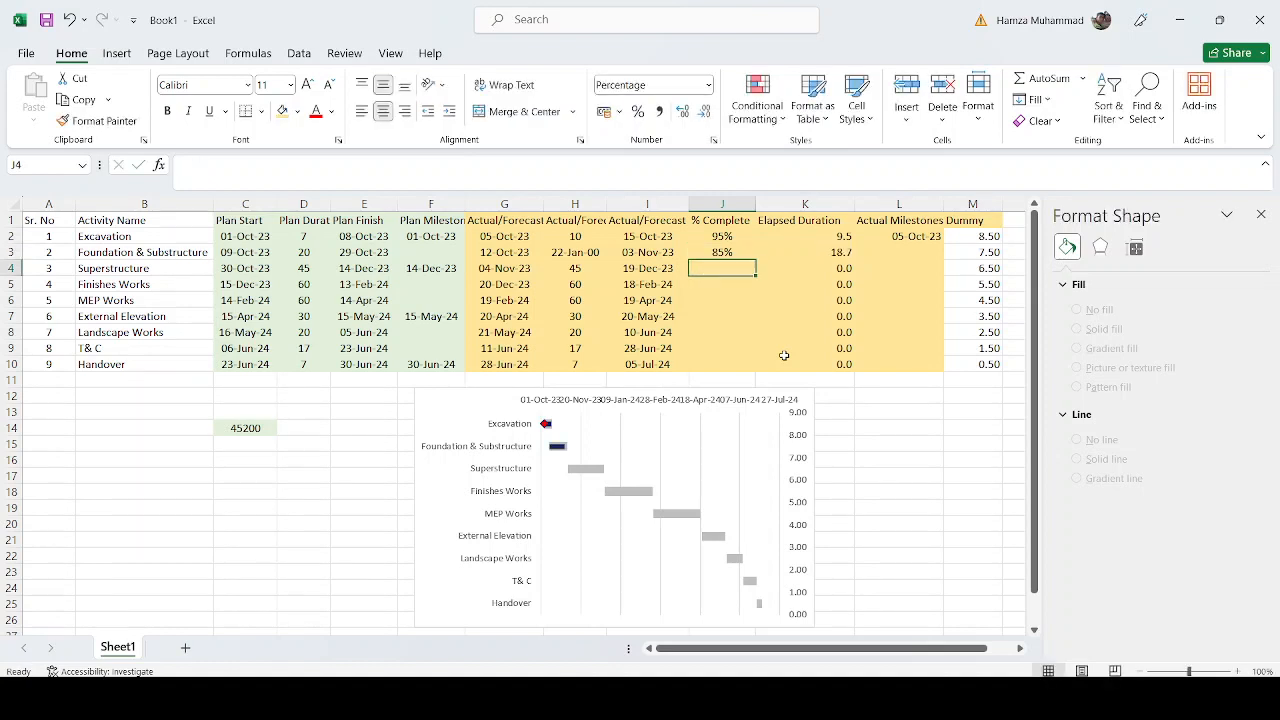
pyautogui.write('75')
pyautogui.press('Return')
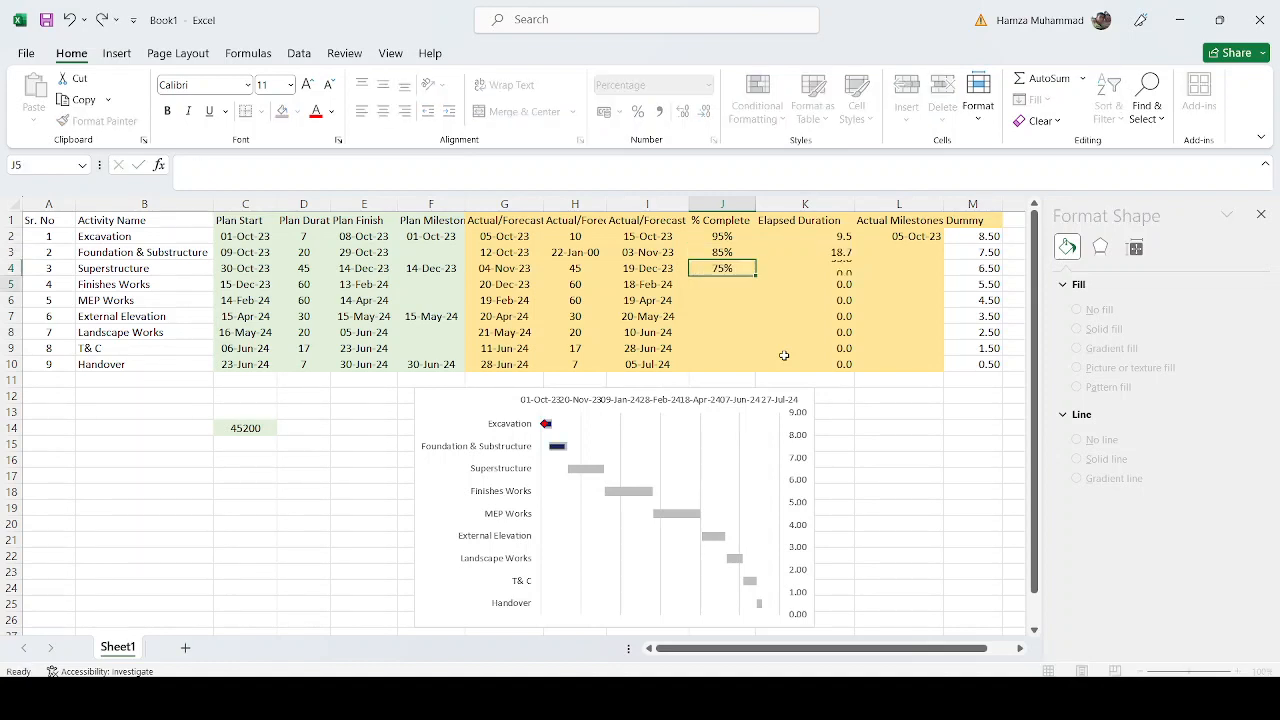
pyautogui.press('Return')
pyautogui.press('Up')
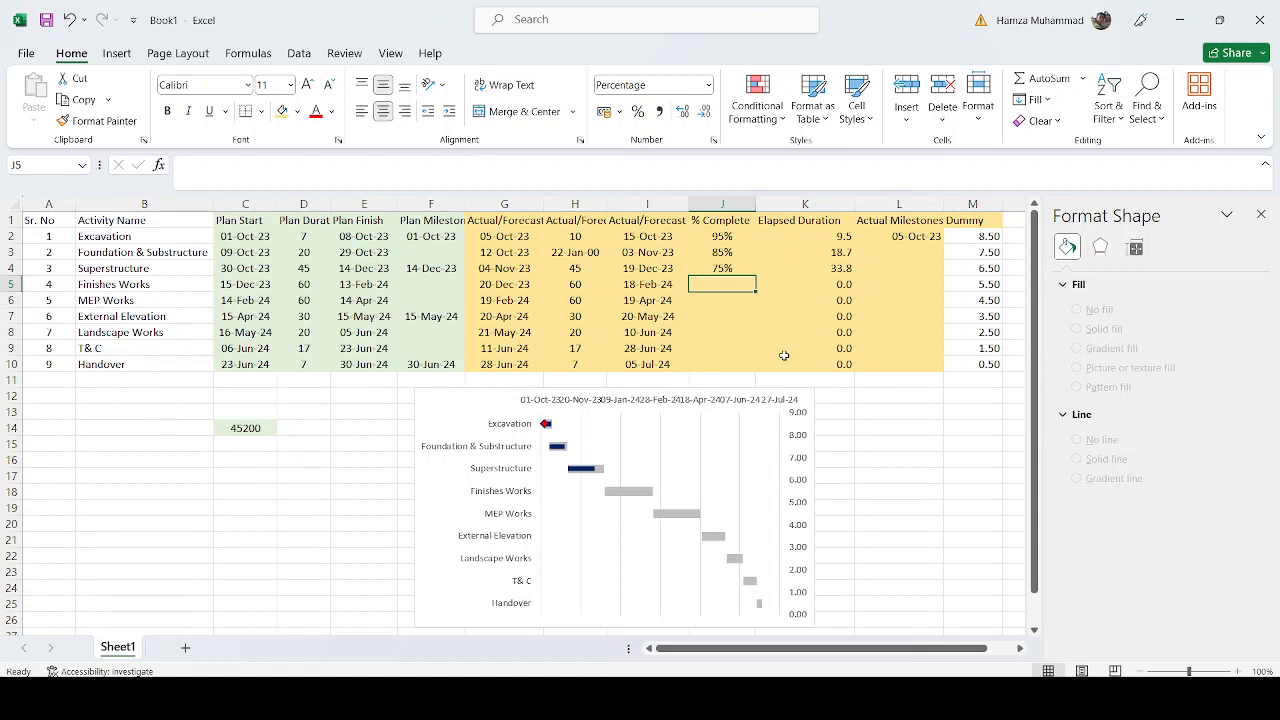
pyautogui.write('50')
pyautogui.press('Return')
pyautogui.write('50')
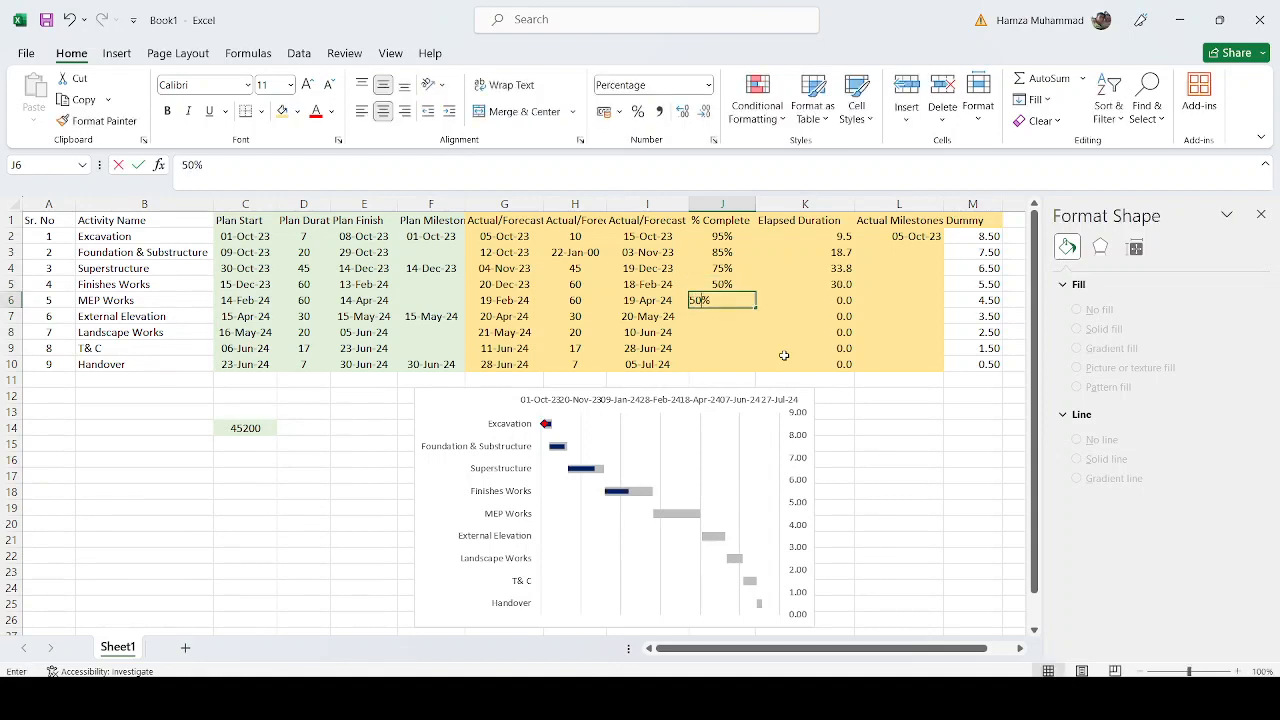
pyautogui.press('Return')
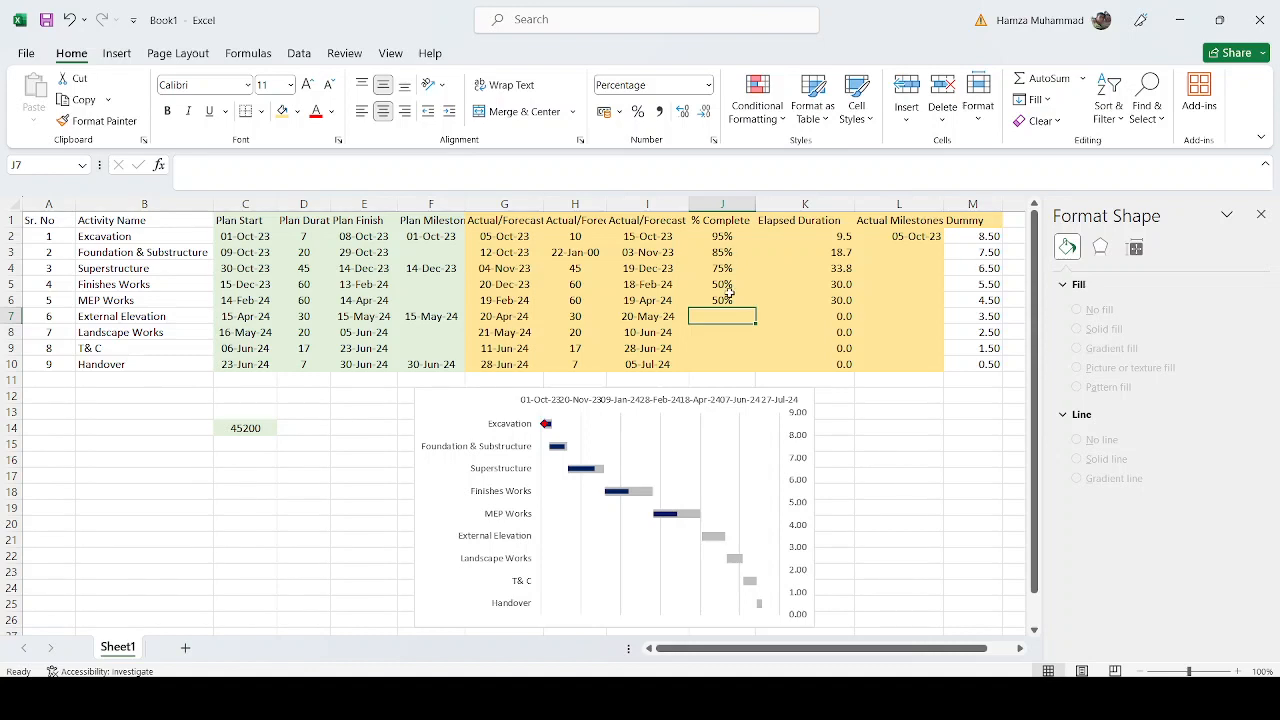
# Step: Undo all the trial % Complete entries in J2:J6
pyautogui.hotkey('ctrl', 'z')
pyautogui.hotkey('ctrl', 'z')
pyautogui.hotkey('ctrl', 'z')
pyautogui.hotkey('ctrl', 'z')
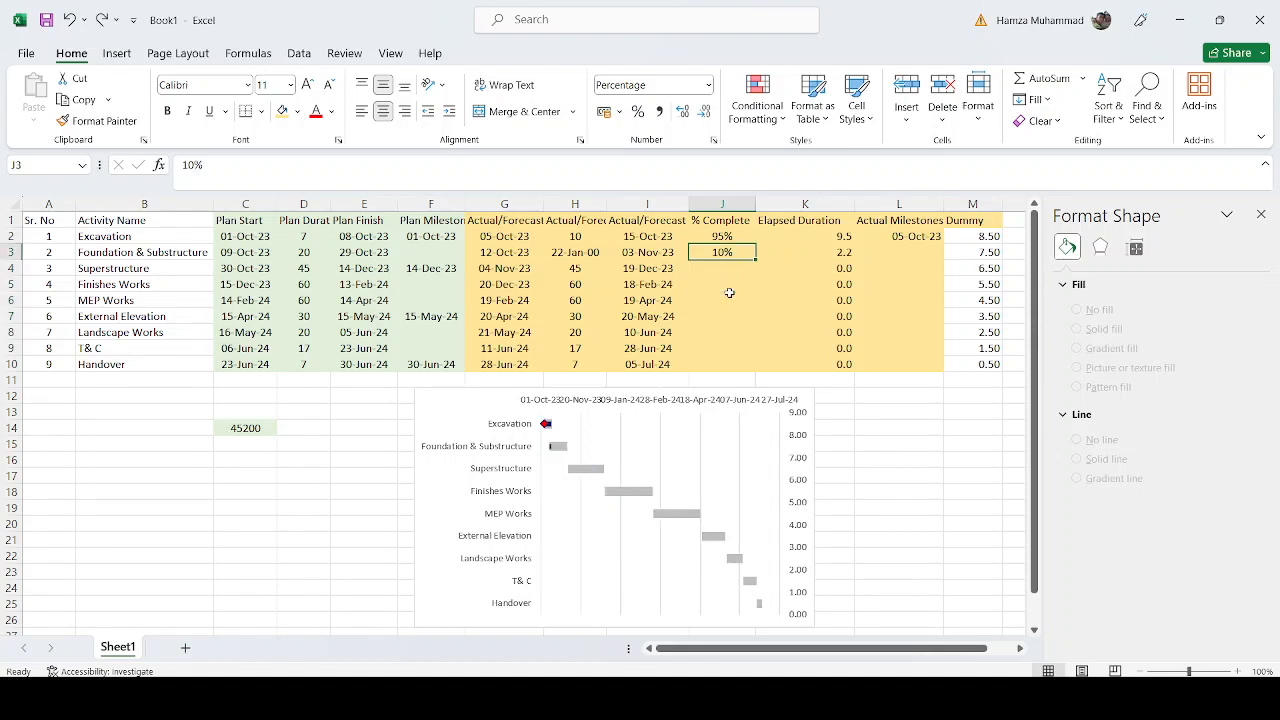
pyautogui.hotkey('ctrl', 'z')
pyautogui.click(934, 521)
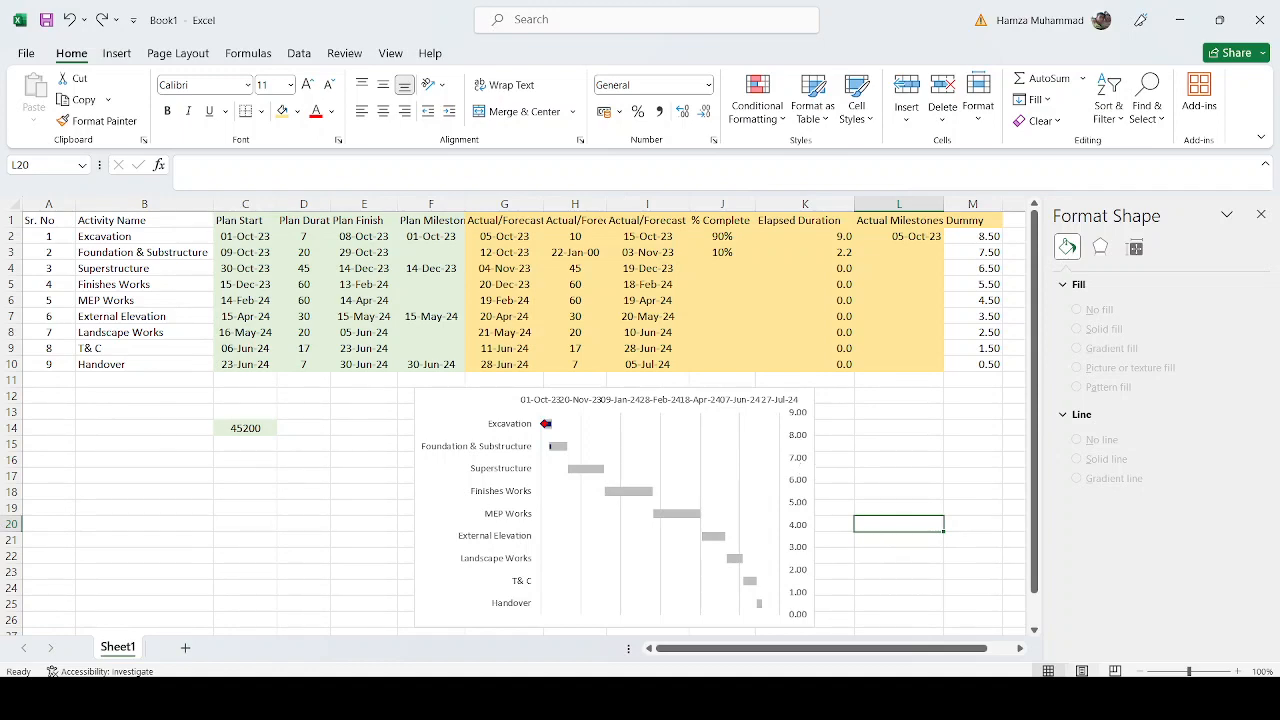
# Step: Add a helper column header "DummY BL" in N1, beside the existing Dummy column
pyautogui.click(1020, 648)
pyautogui.click(1020, 648)
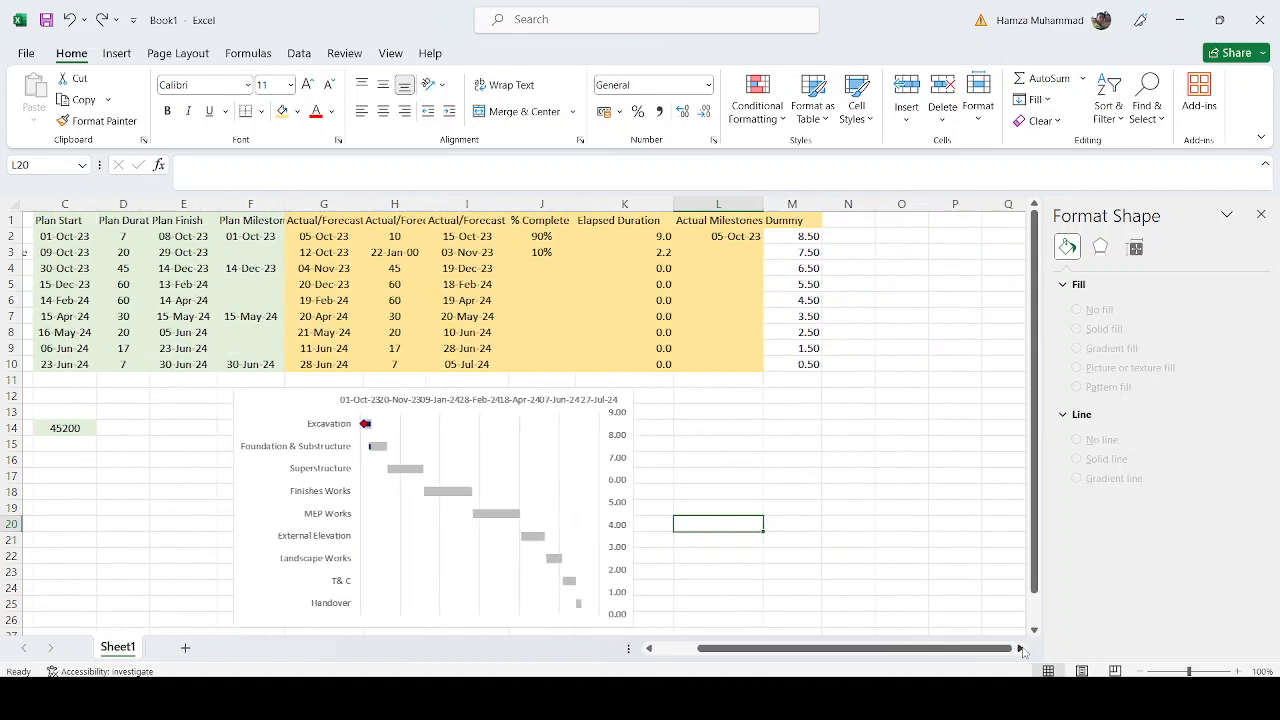
pyautogui.click(834, 222)
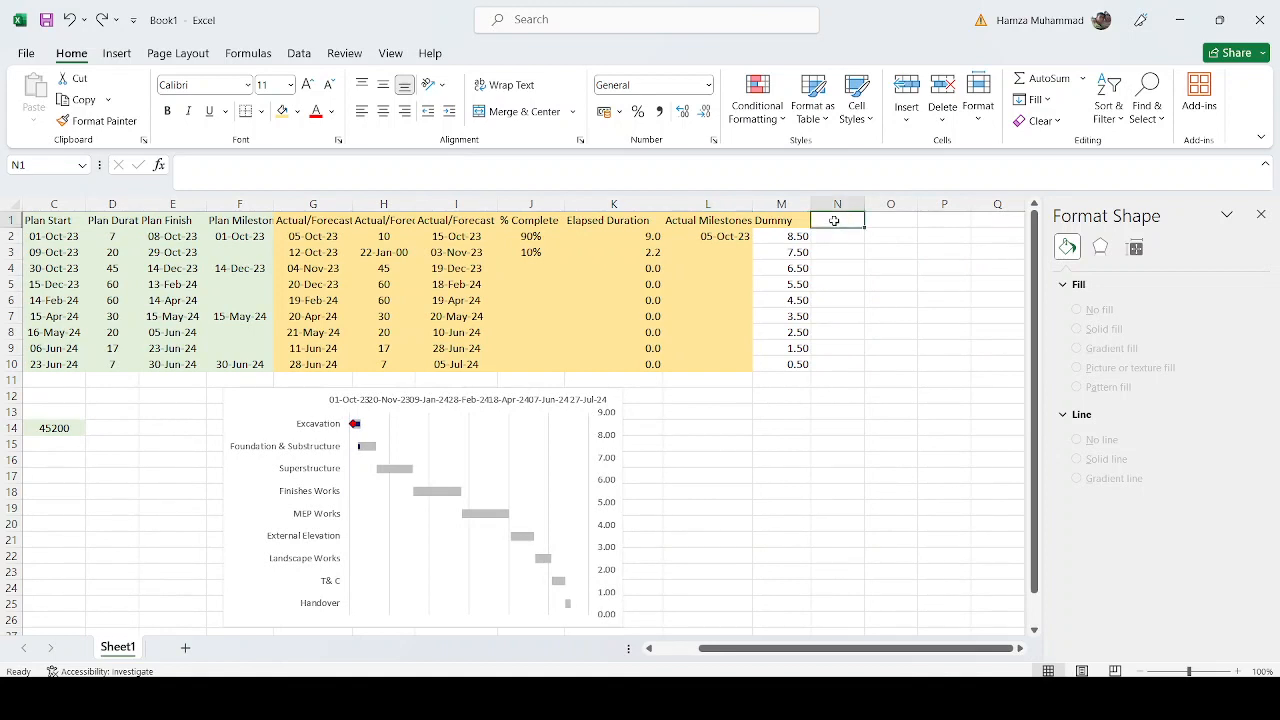
pyautogui.write('Dummm')
pyautogui.press('BackSpace')
pyautogui.press('BackSpace')
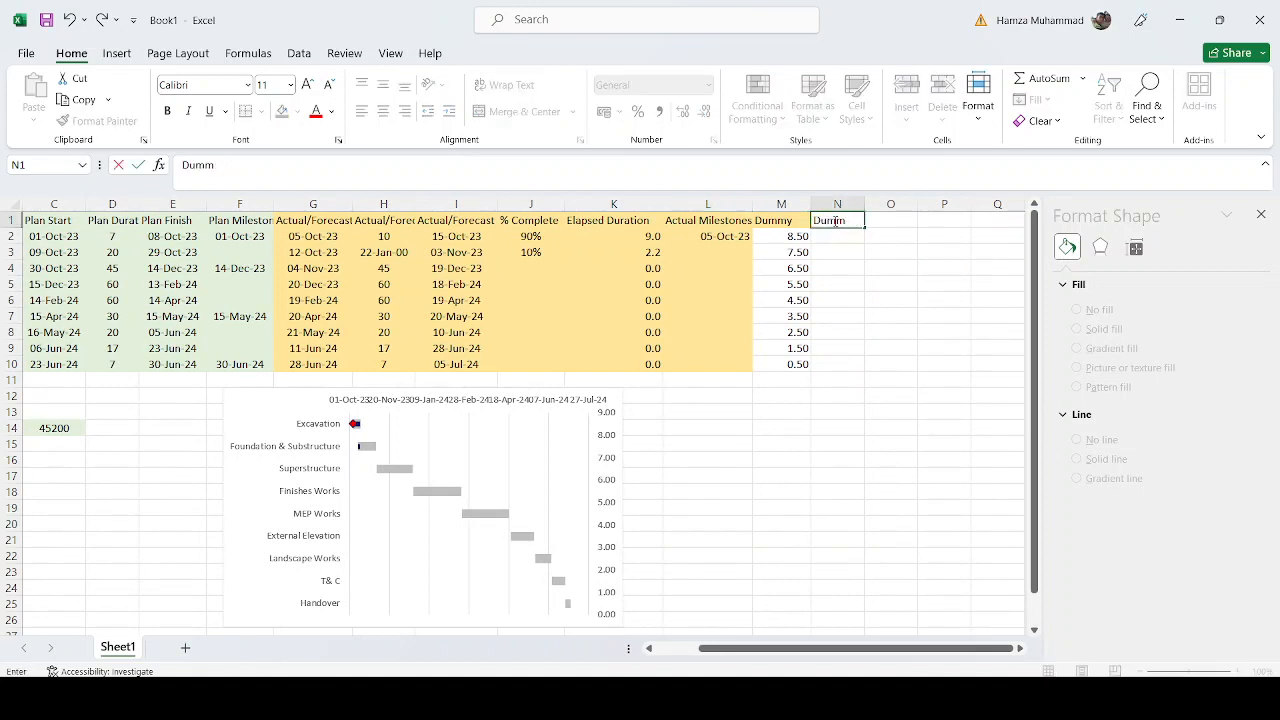
pyautogui.write('Y bl')
pyautogui.press('BackSpace')
pyautogui.press('BackSpace')
pyautogui.write('B')
pyautogui.press('Return')
# Step: Enter 1 in N10 as the starting value of the baseline dummy column
pyautogui.press('Down')
pyautogui.press('Down')
pyautogui.press('Down')
pyautogui.press('Down')
pyautogui.press('Down')
pyautogui.press('Down')
pyautogui.press('Down')
pyautogui.press('Down')
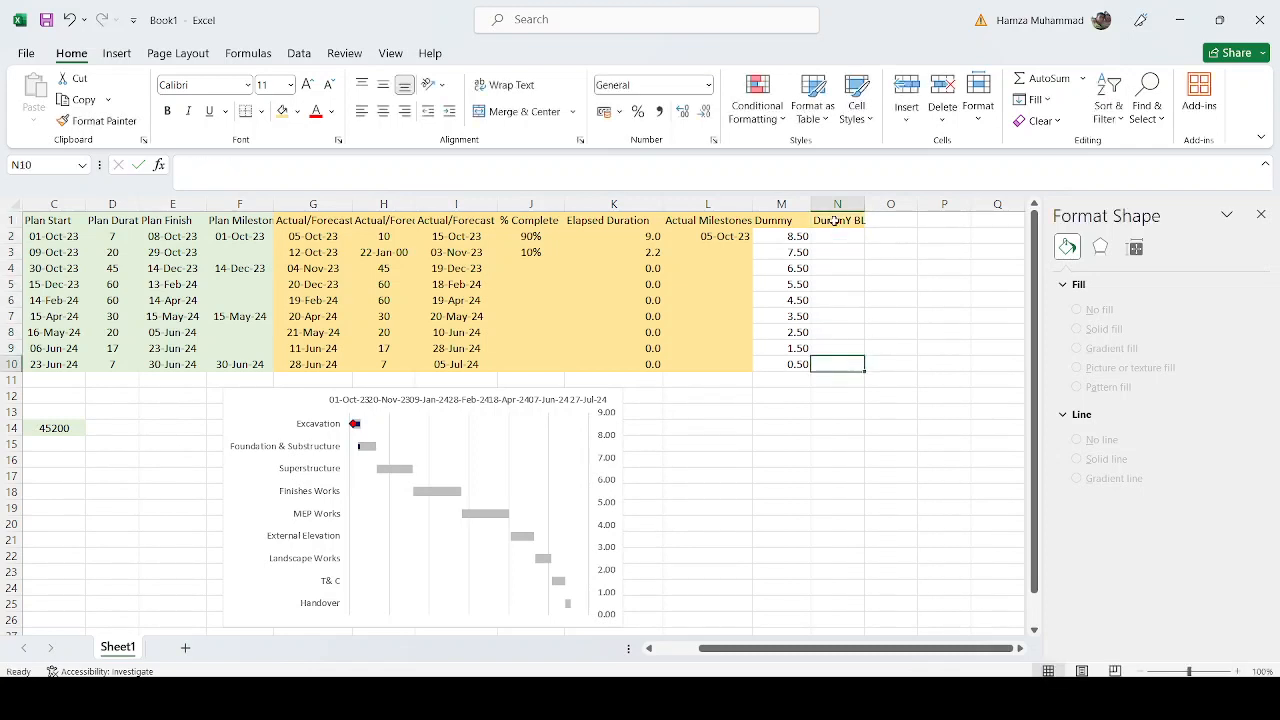
pyautogui.write('1')
pyautogui.press('Up')
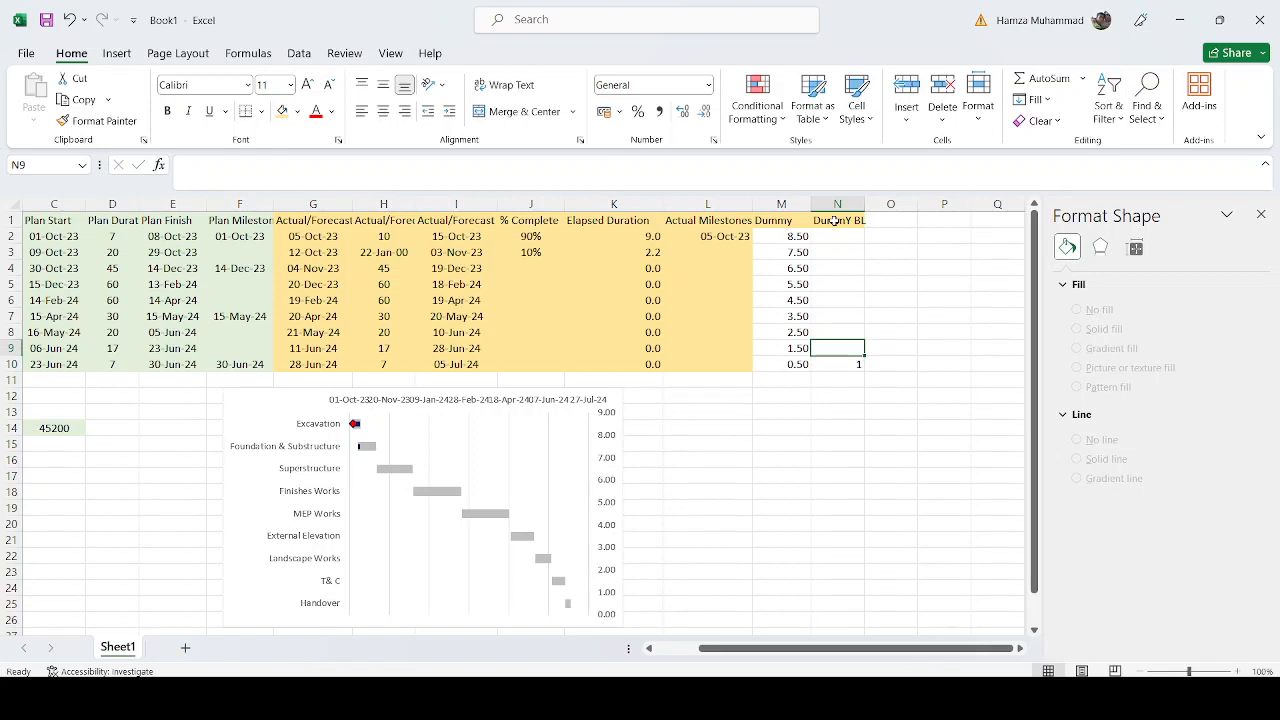
# Step: Fill N2:N9 with a formula adding 1 to the cell below, starting with =N10+1 in N9
pyautogui.hotkey('shift', 'Up')
pyautogui.hotkey('shift', 'Up')
pyautogui.hotkey('shift', 'Up')
pyautogui.hotkey('shift', 'Up')
pyautogui.hotkey('shift', 'Up')
pyautogui.hotkey('shift', 'Up')
pyautogui.hotkey('shift', 'Up')
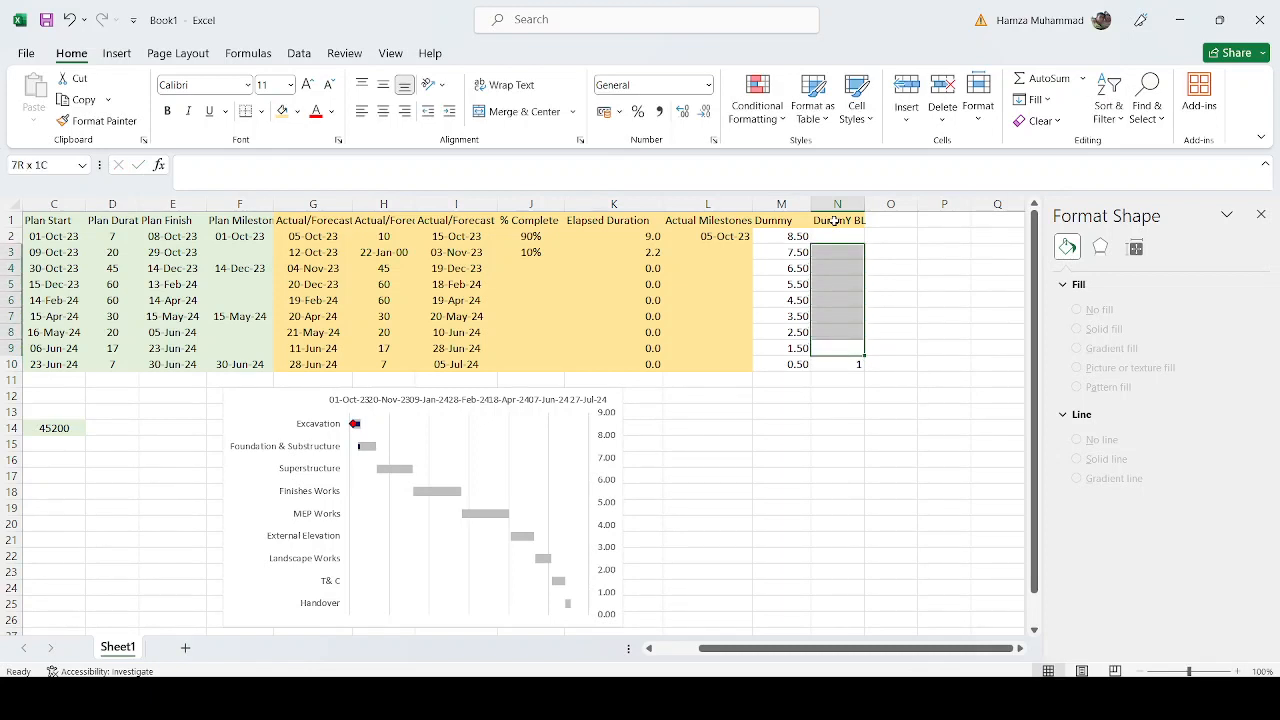
pyautogui.write('=')
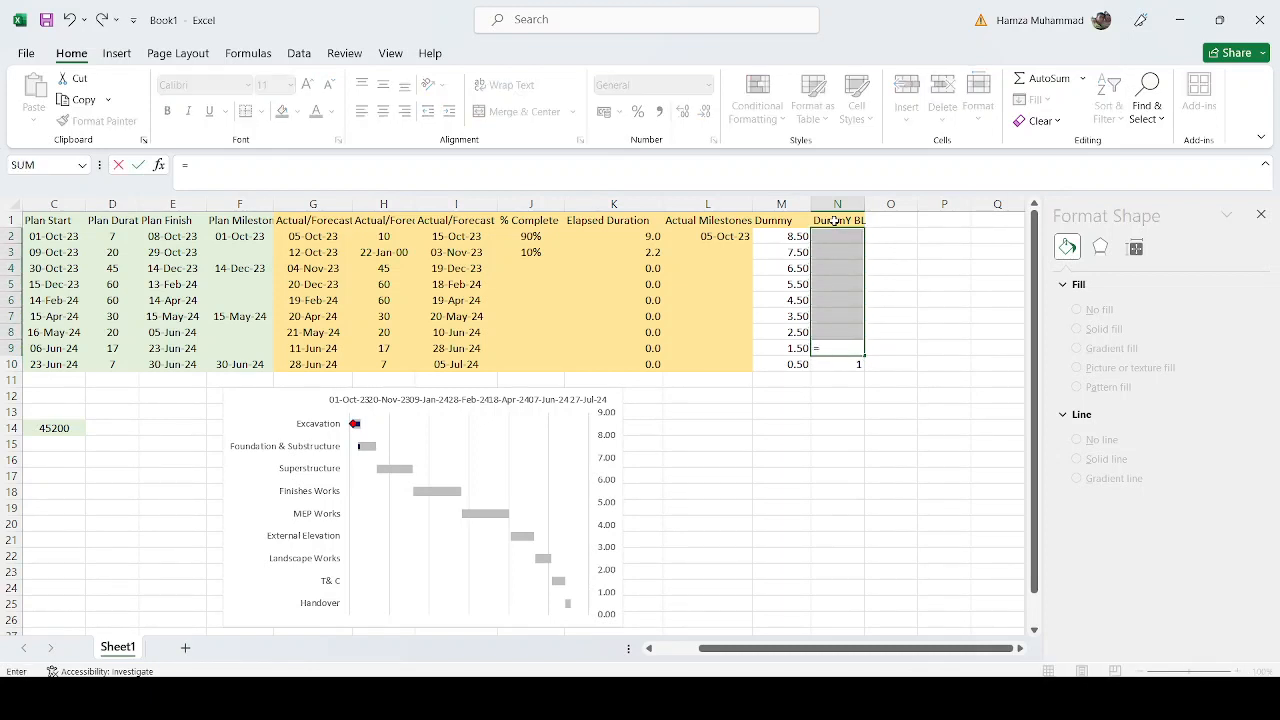
pyautogui.press('Down')
pyautogui.write('+')
pyautogui.hotkey('ctrl', 'Return')
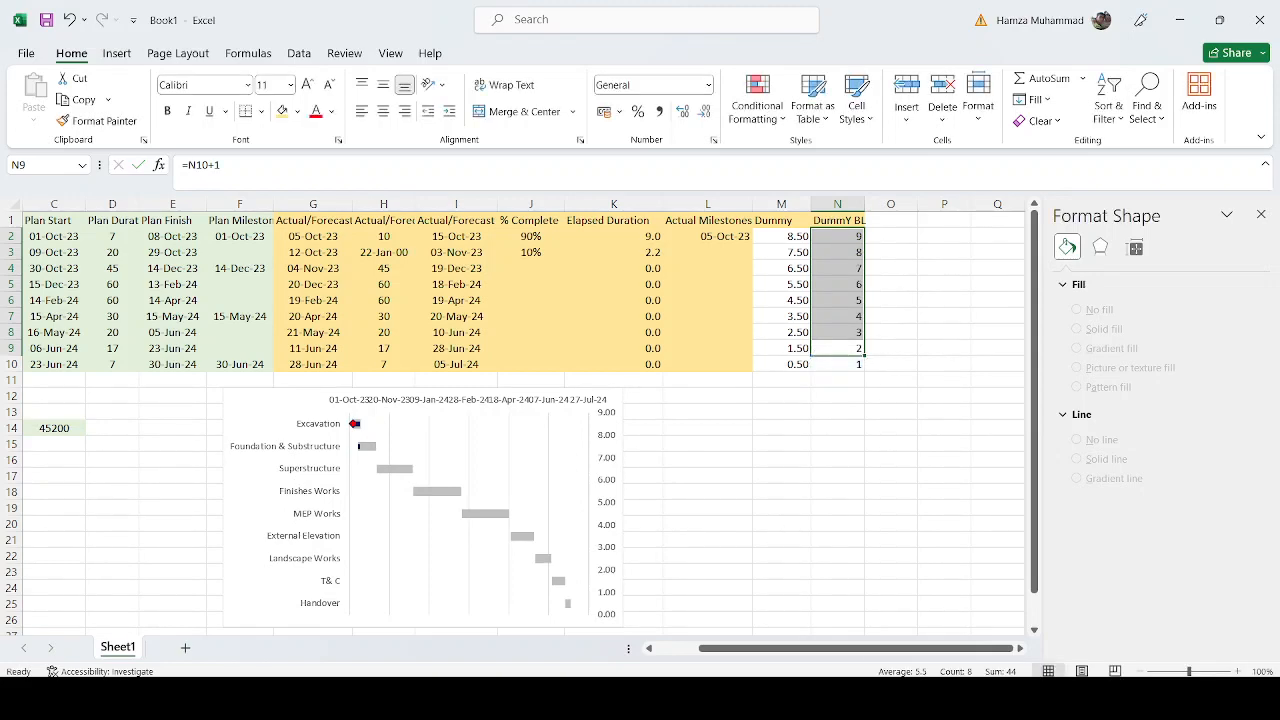
pyautogui.moveTo(948, 649); pyautogui.dragTo(905, 649)
pyautogui.click(720, 437)
pyautogui.rightClick(720, 437)
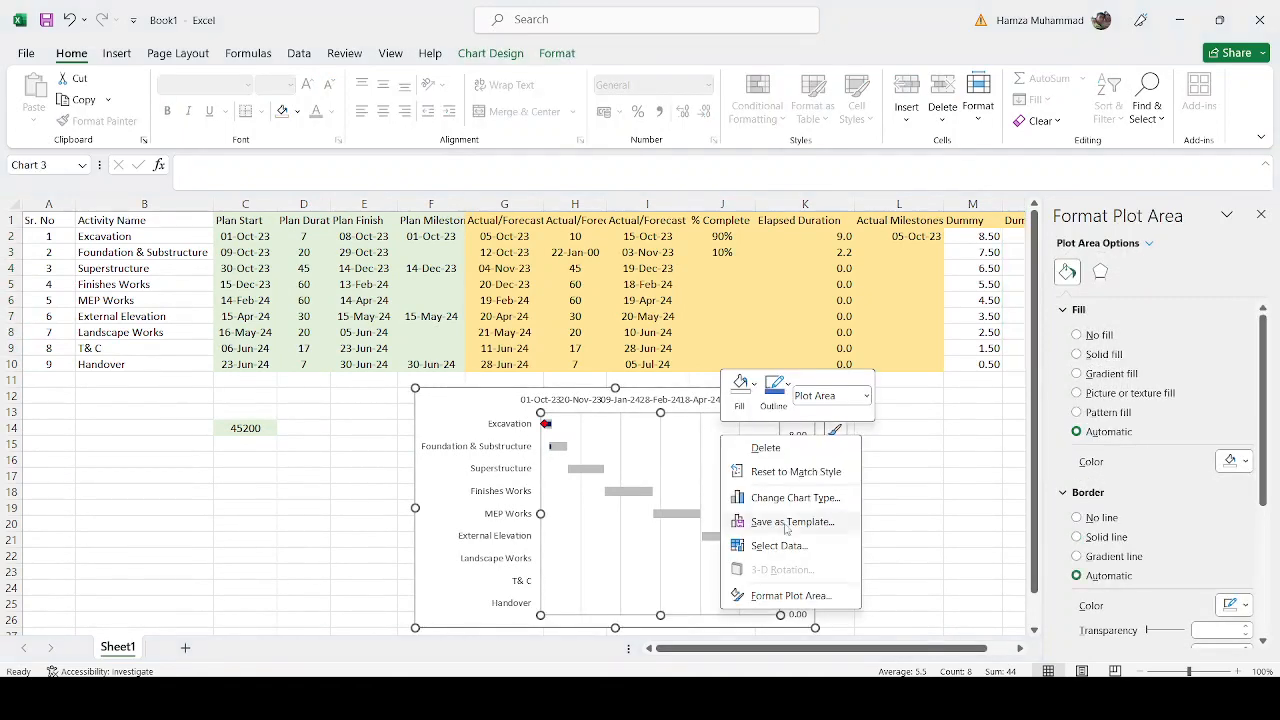
pyautogui.click(805, 545)
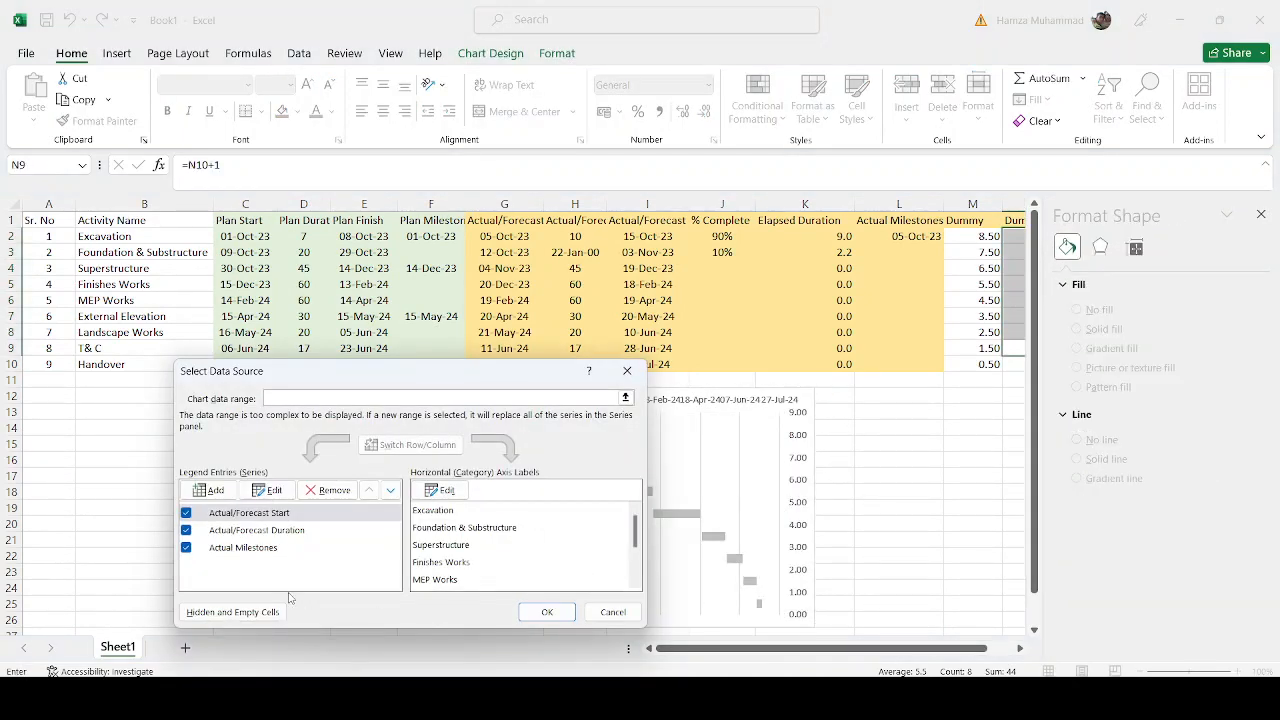
pyautogui.click(224, 490)
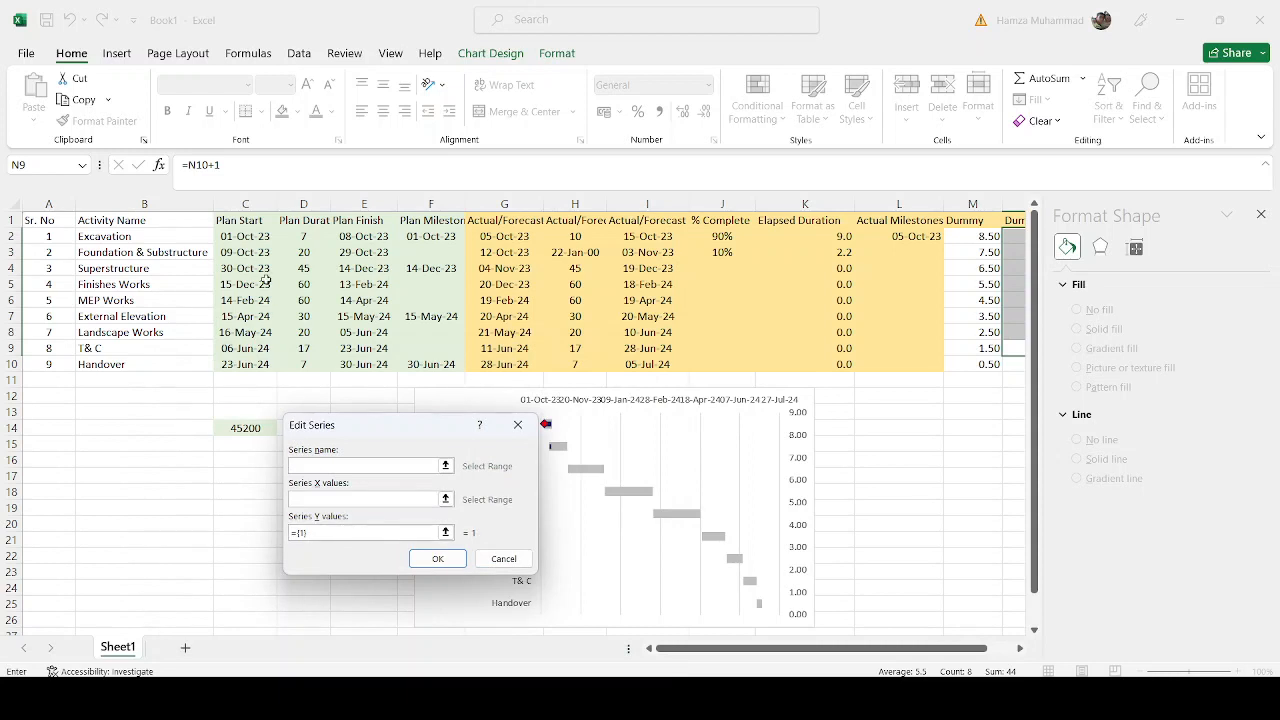
pyautogui.click(253, 220)
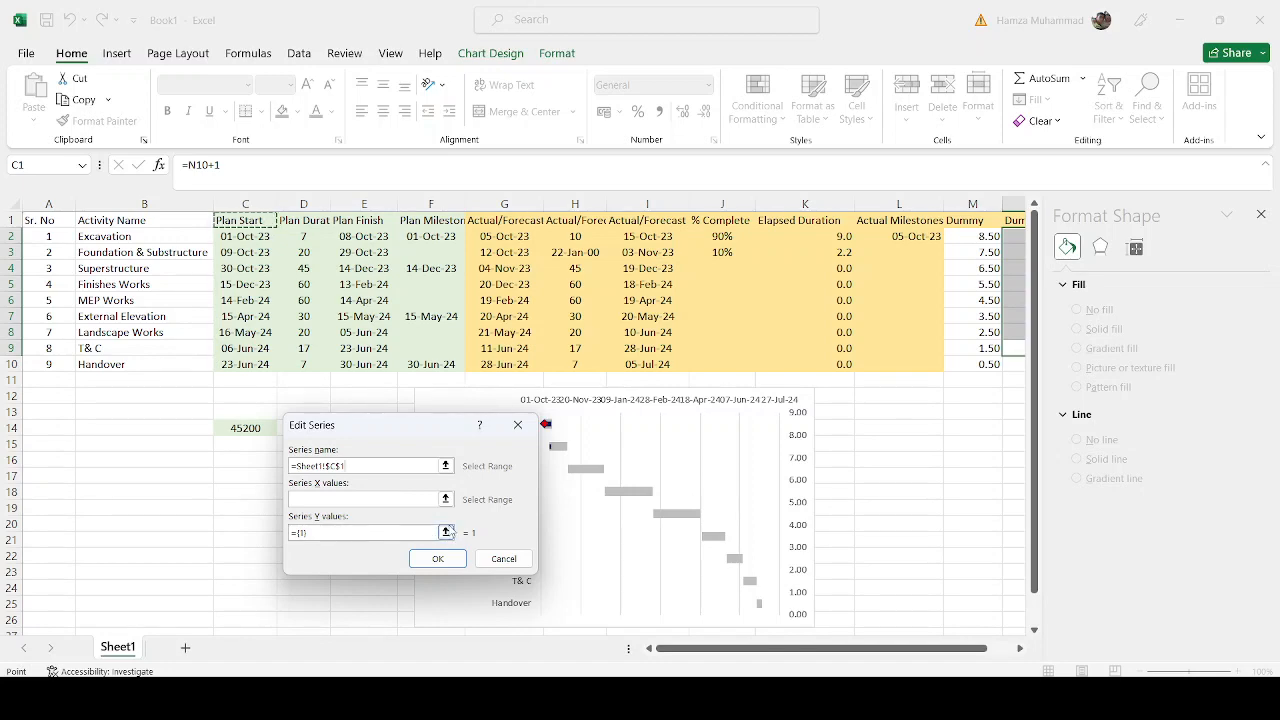
pyautogui.press('Return')
pyautogui.click(840, 537)
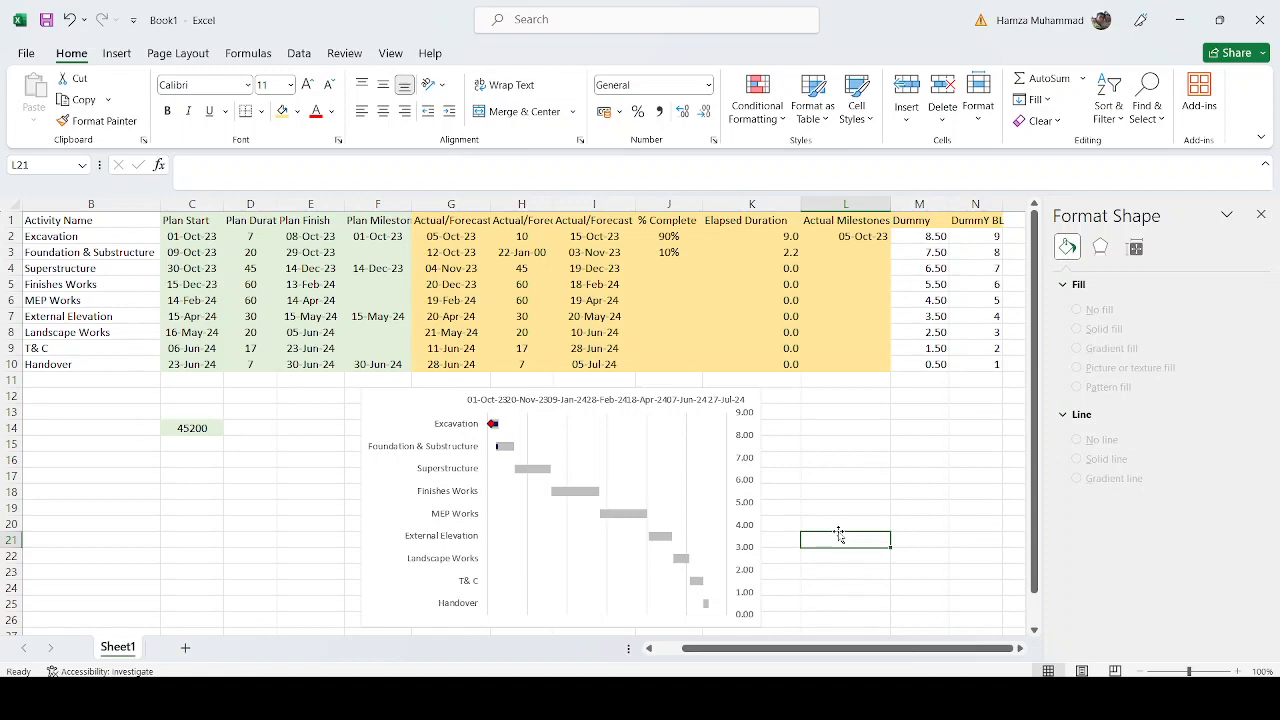
# Step: Add a chart series named from the Plan Start header in C1, with C2:C10 as its X values
pyautogui.click(668, 446)
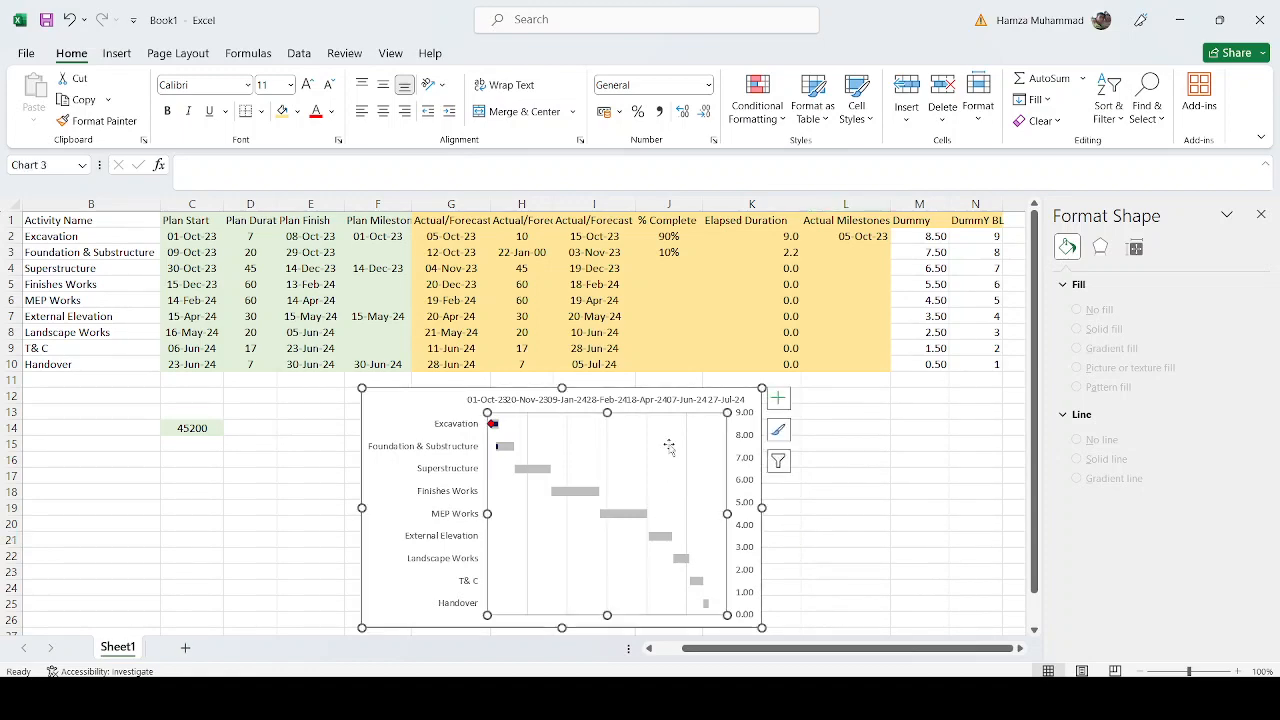
pyautogui.rightClick(687, 440)
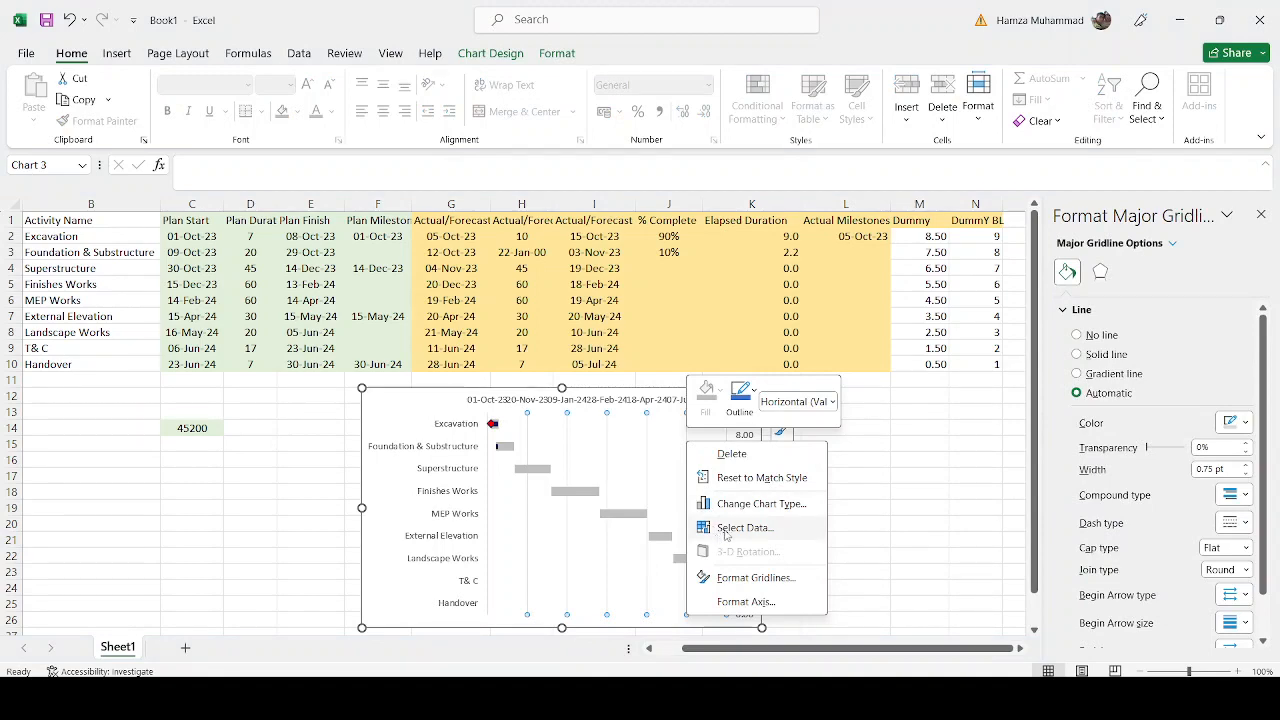
pyautogui.click(727, 535)
pyautogui.click(212, 490)
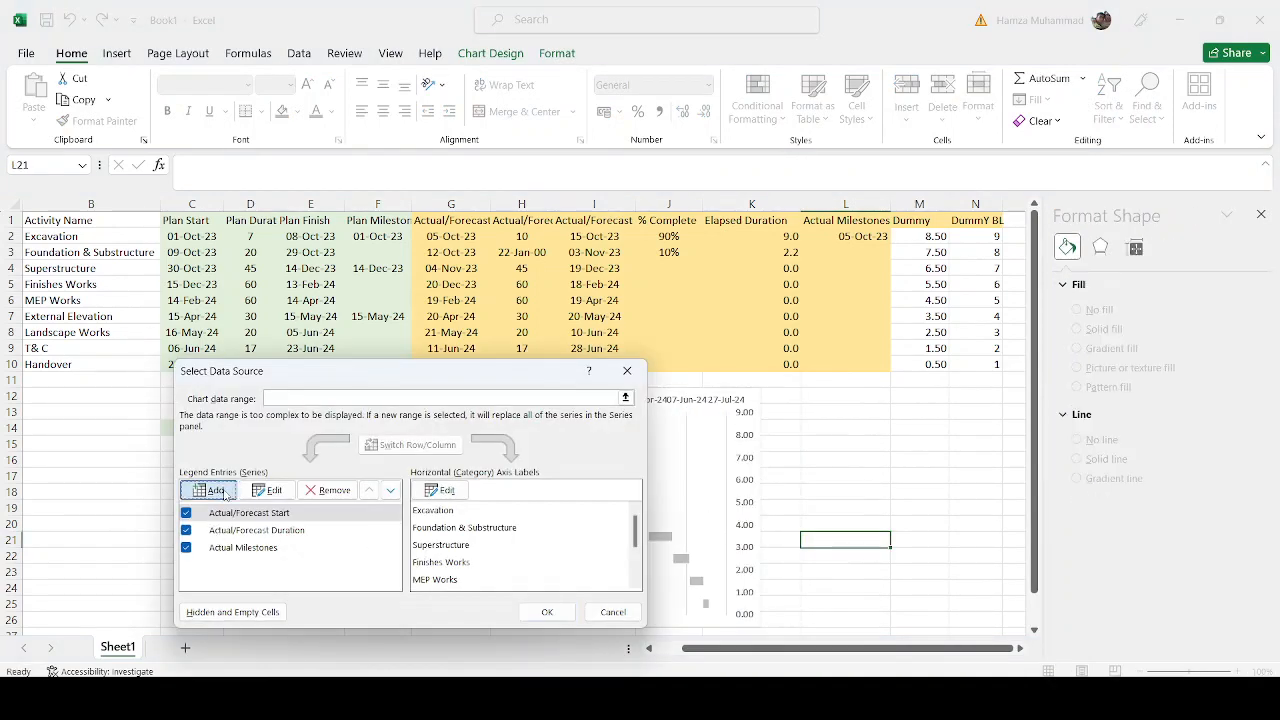
pyautogui.click(197, 221)
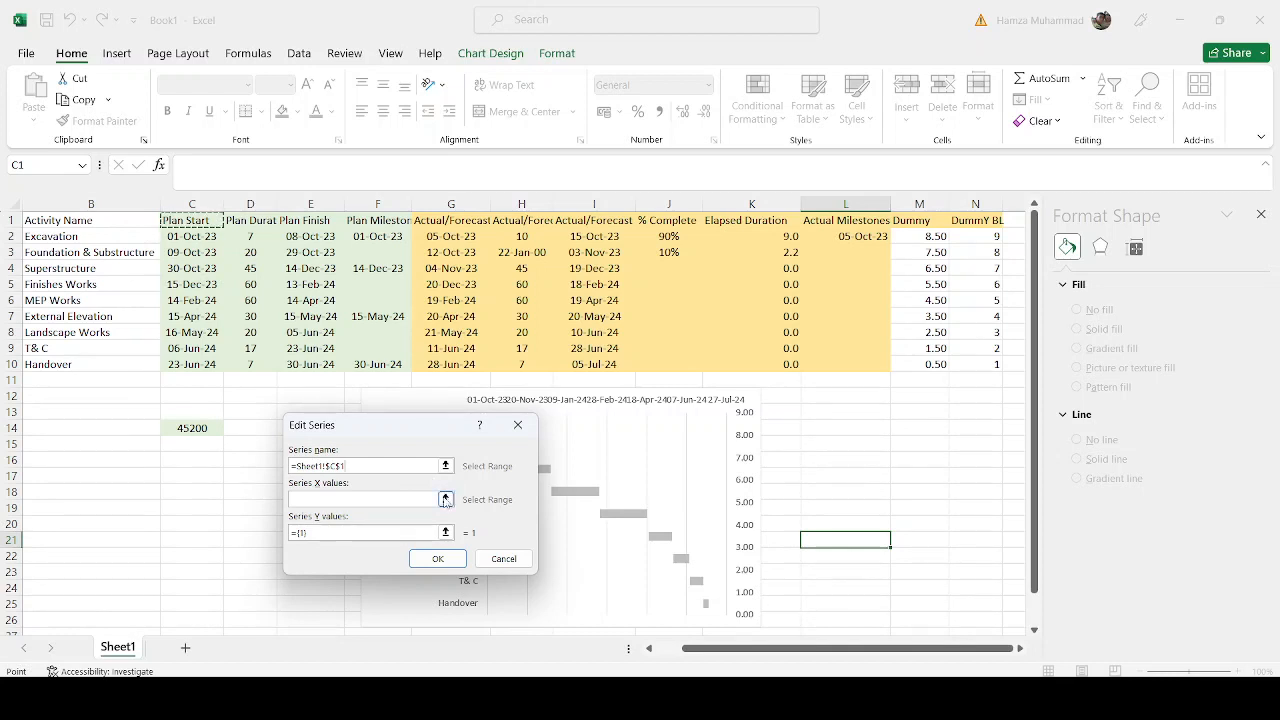
pyautogui.click(446, 499)
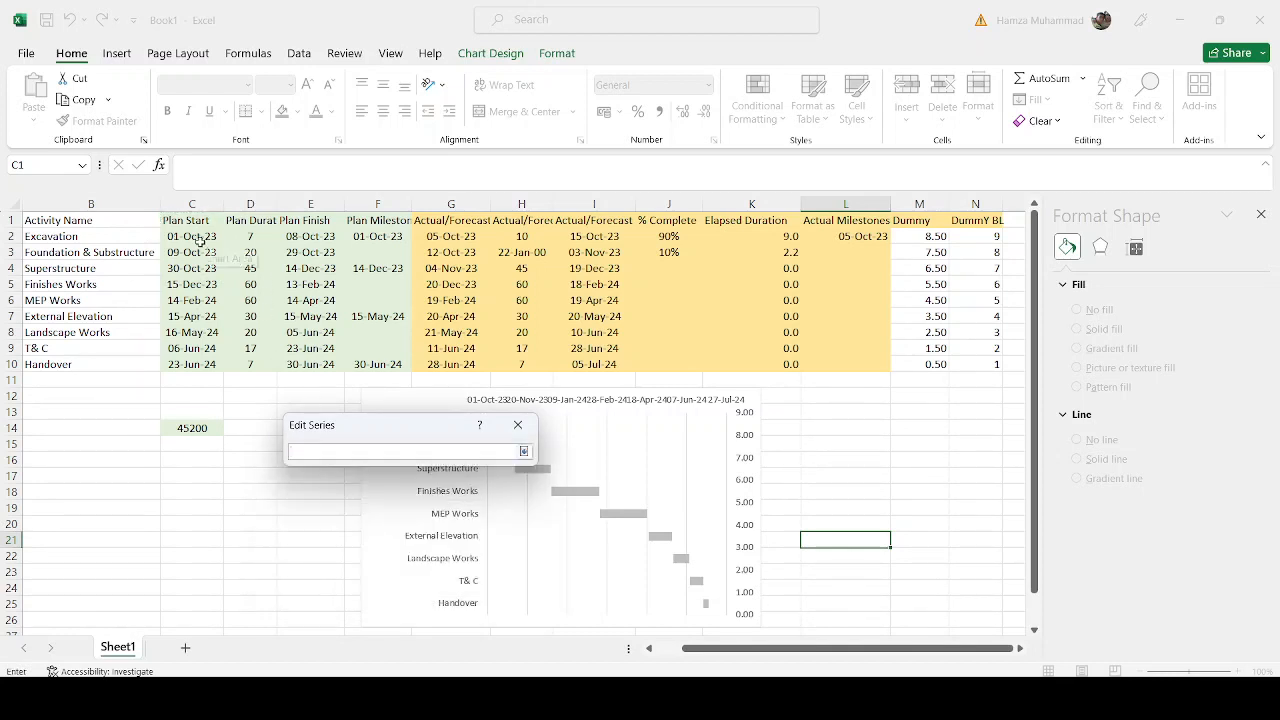
pyautogui.moveTo(200, 240); pyautogui.dragTo(183, 362)
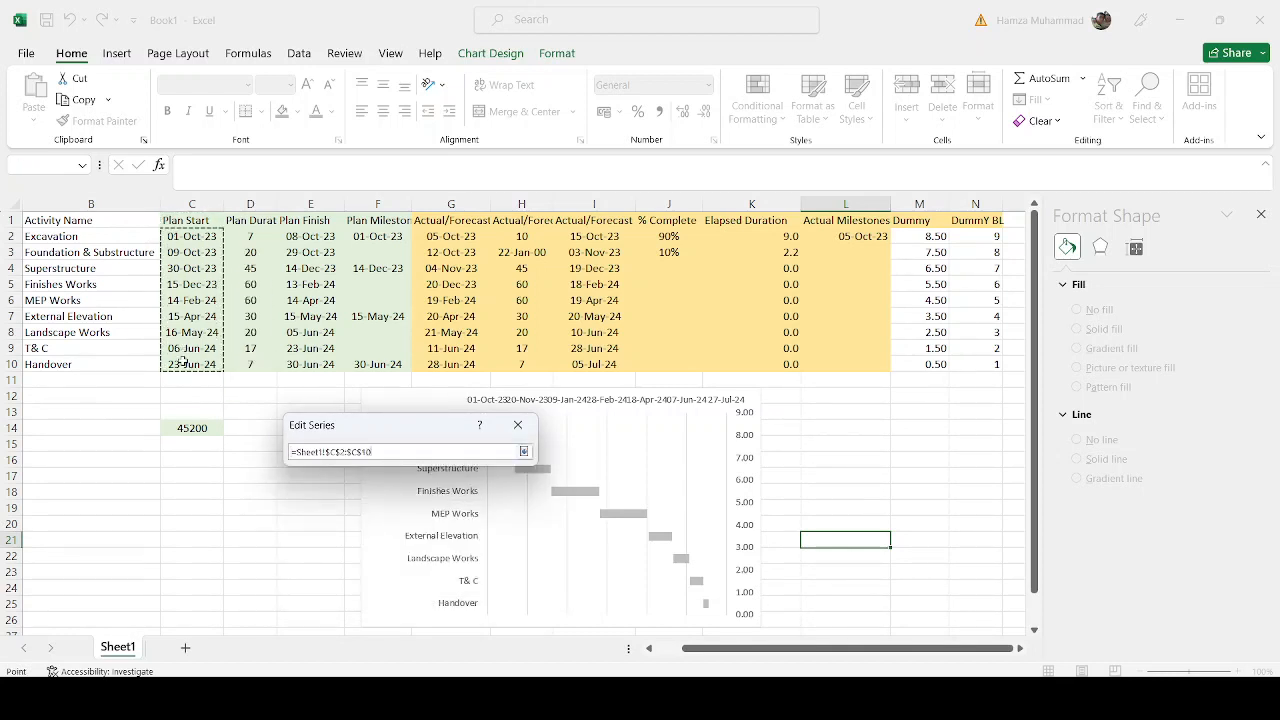
pyautogui.click(523, 451)
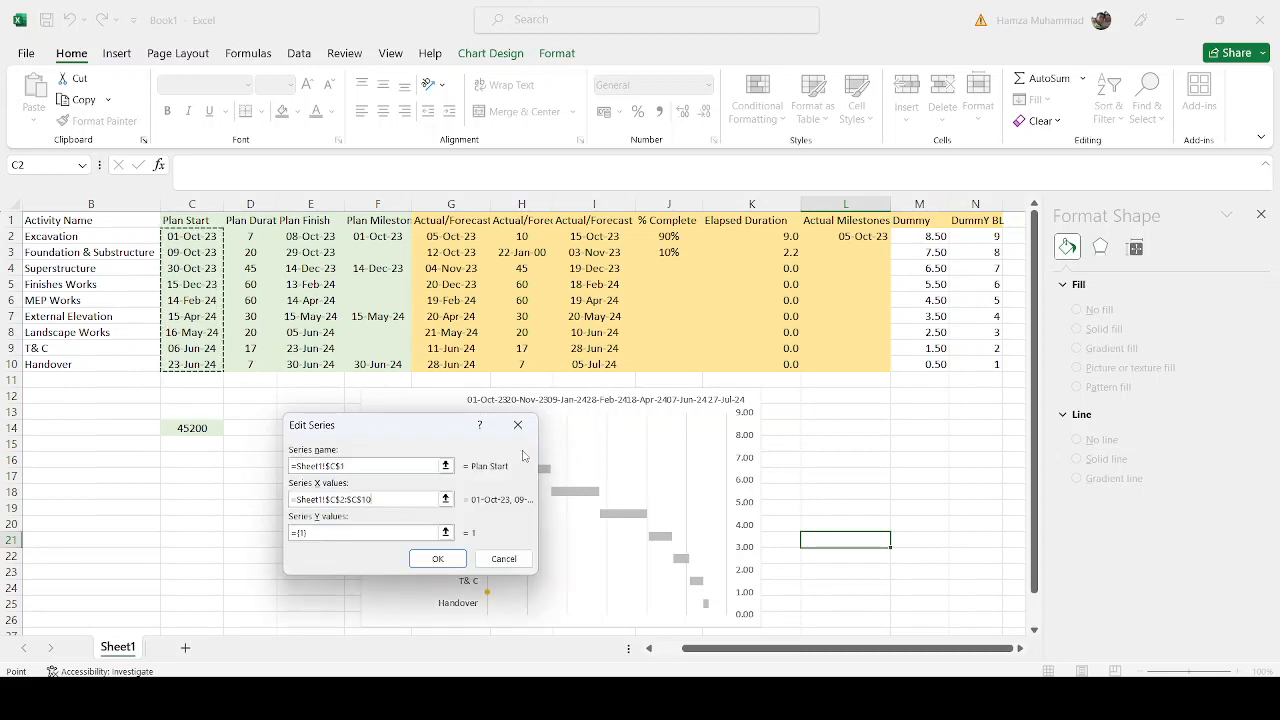
# Step: Set the Plan Start series' Y values to the baseline dummy range N2:N10 and apply the data source changes
pyautogui.click(446, 532)
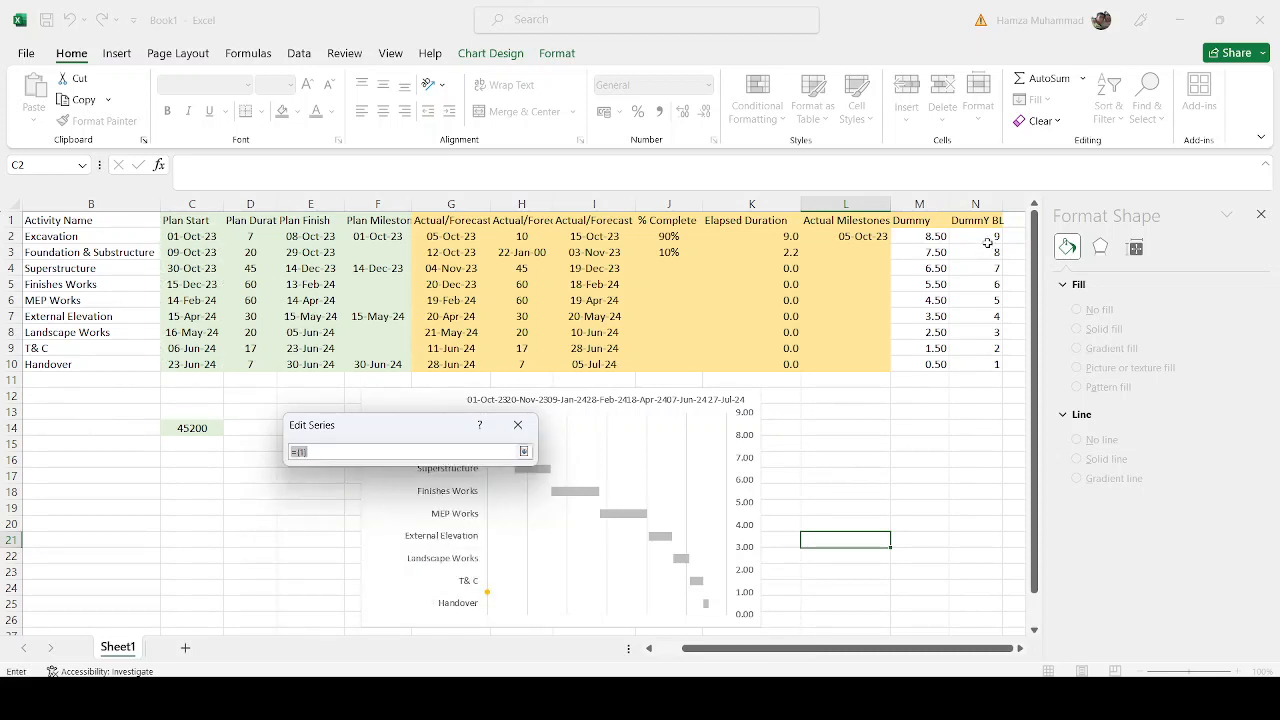
pyautogui.moveTo(987, 243); pyautogui.dragTo(978, 366)
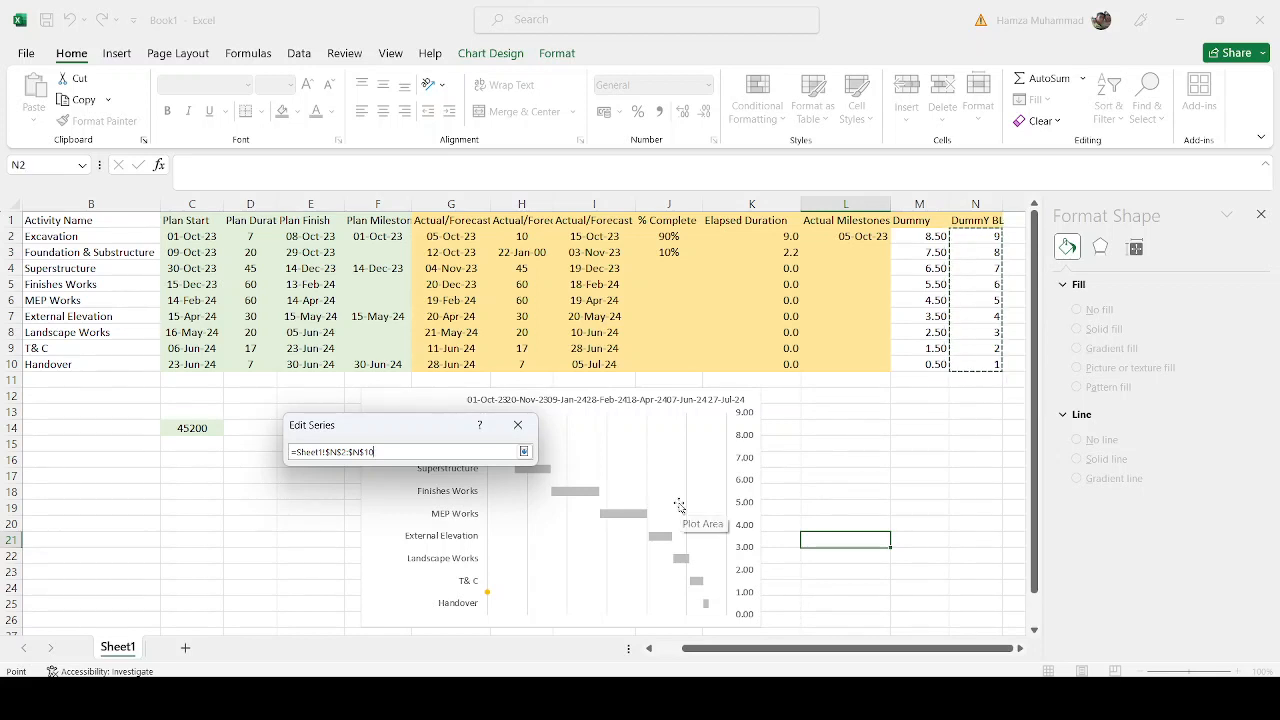
pyautogui.click(523, 451)
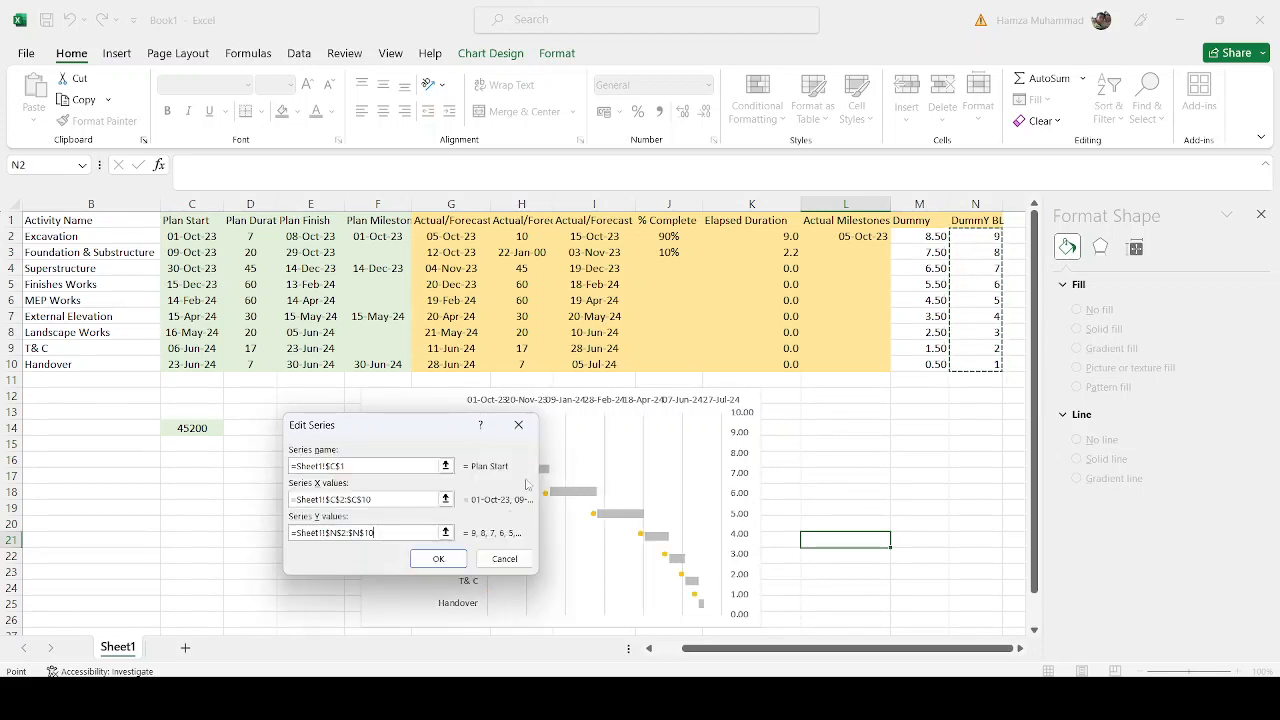
pyautogui.click(438, 558)
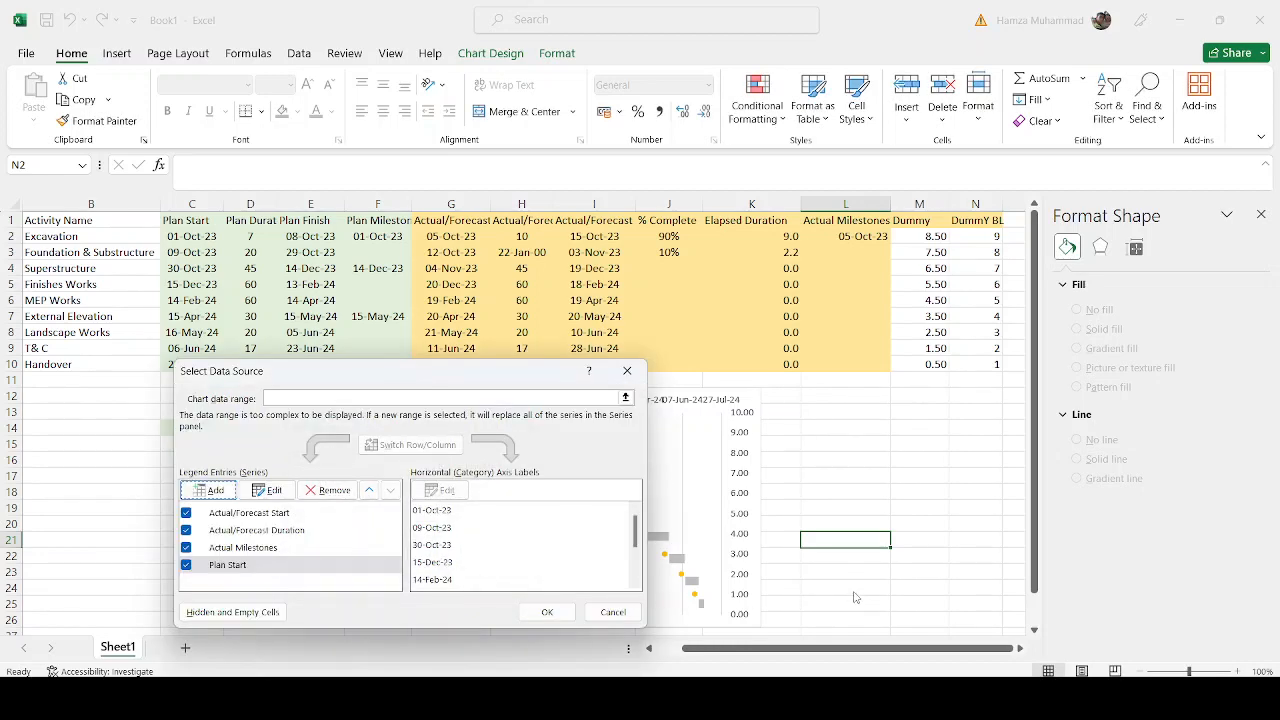
pyautogui.click(547, 612)
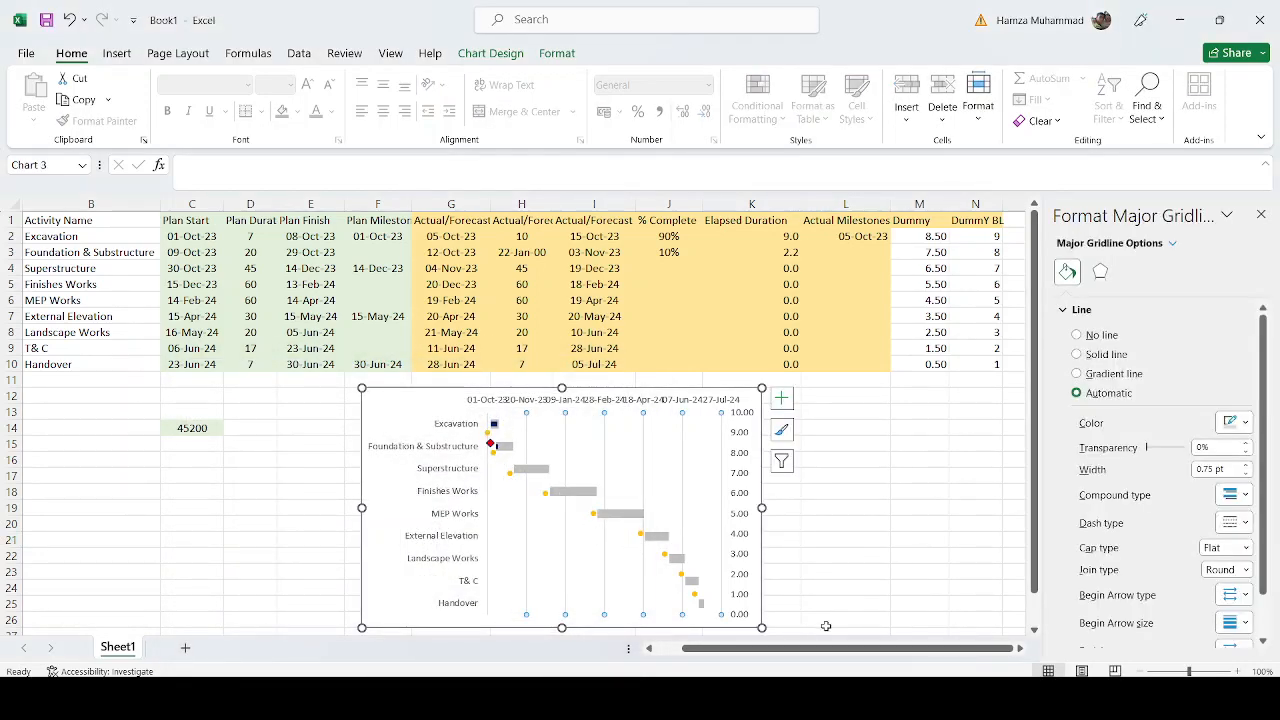
# Step: Add error bars to the Plan Start series and delete its vertical error bars
pyautogui.click(546, 494)
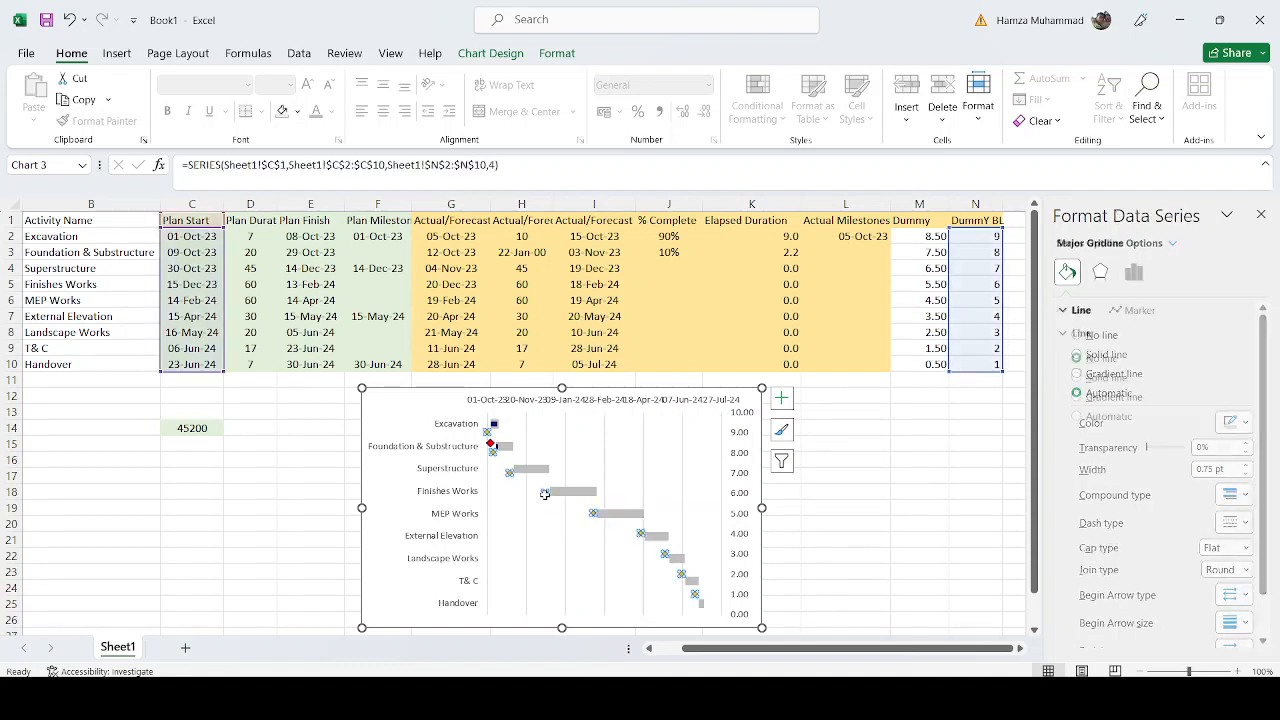
pyautogui.click(782, 399)
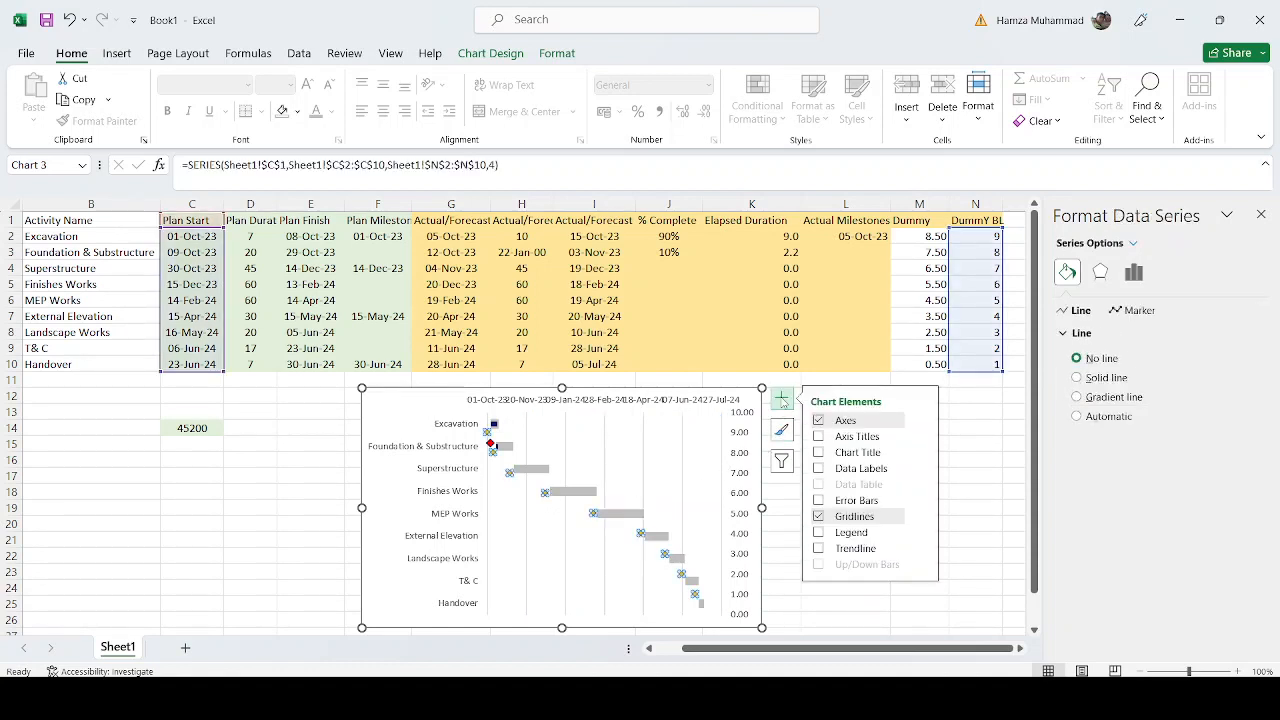
pyautogui.click(818, 500)
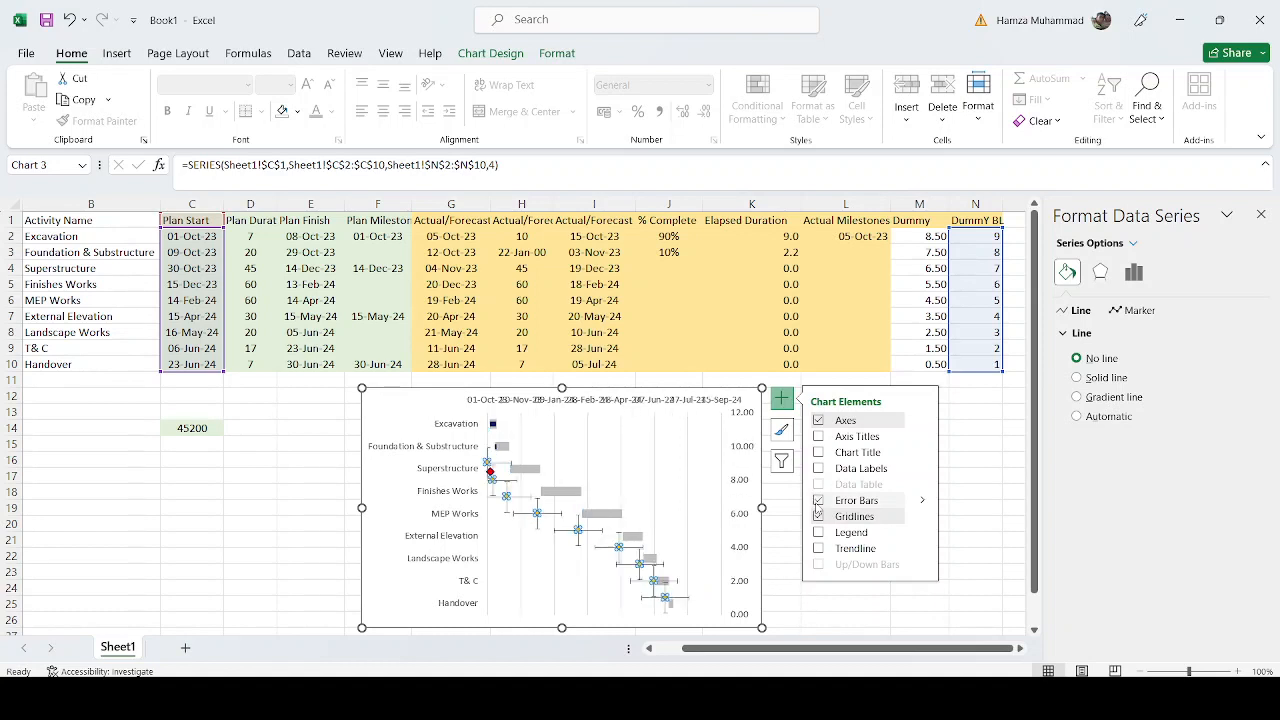
pyautogui.click(976, 555)
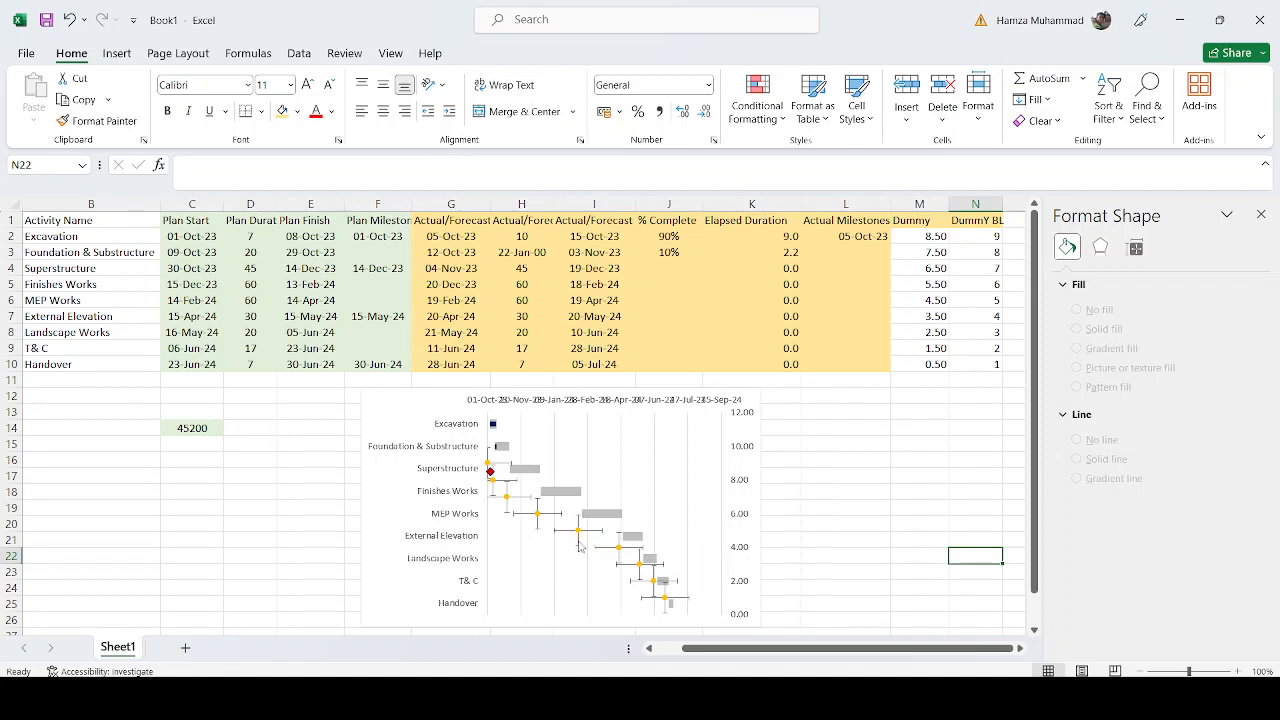
pyautogui.click(580, 546)
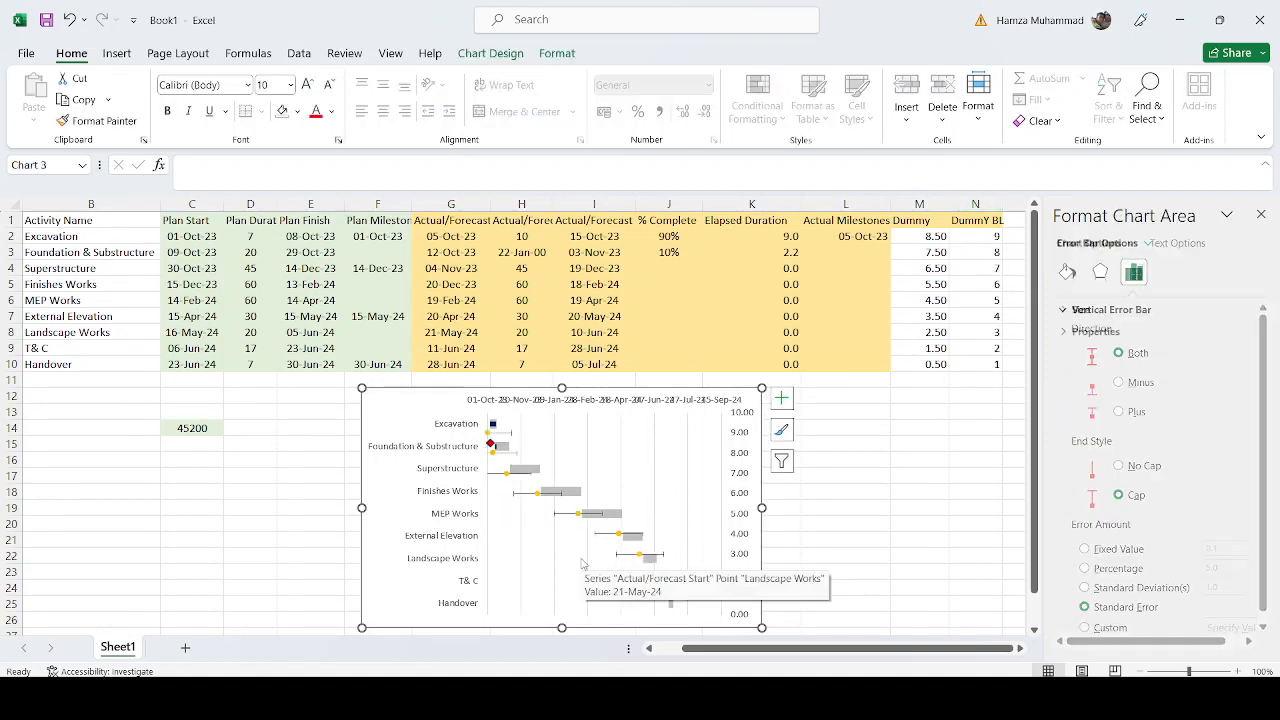
# Step: Set the Plan Start series' horizontal error bars to the Plus direction with the No Cap end style
pyautogui.click(573, 517)
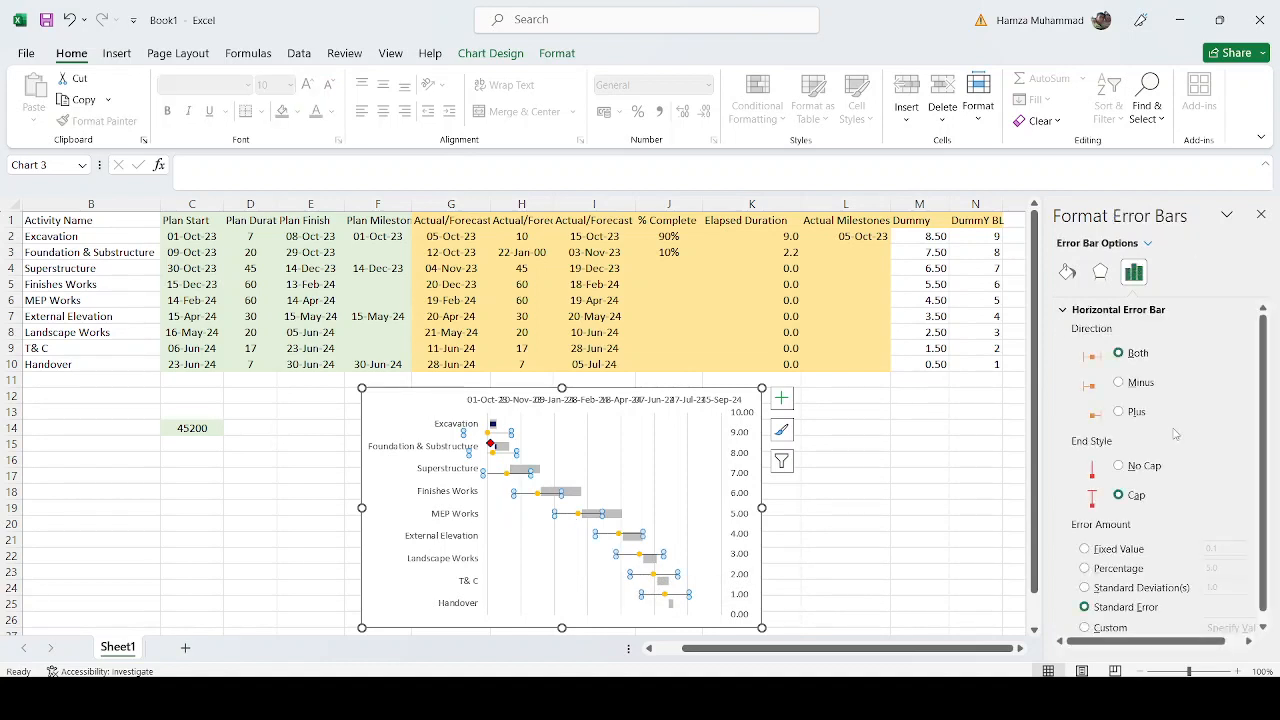
pyautogui.click(1120, 412)
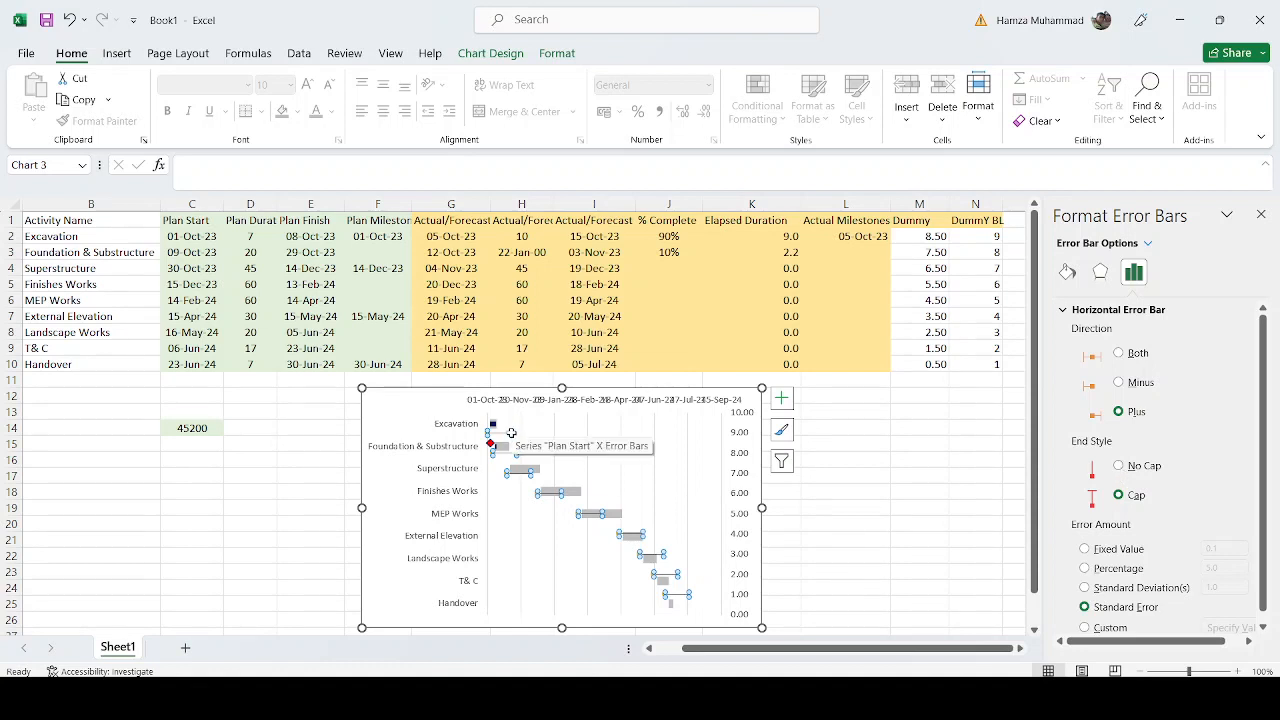
pyautogui.click(1144, 467)
# Step: Give the Plan Start horizontal error bars a custom positive error value from the Plan Duration range D2:D10
pyautogui.scroll(-1, 1266, 560)
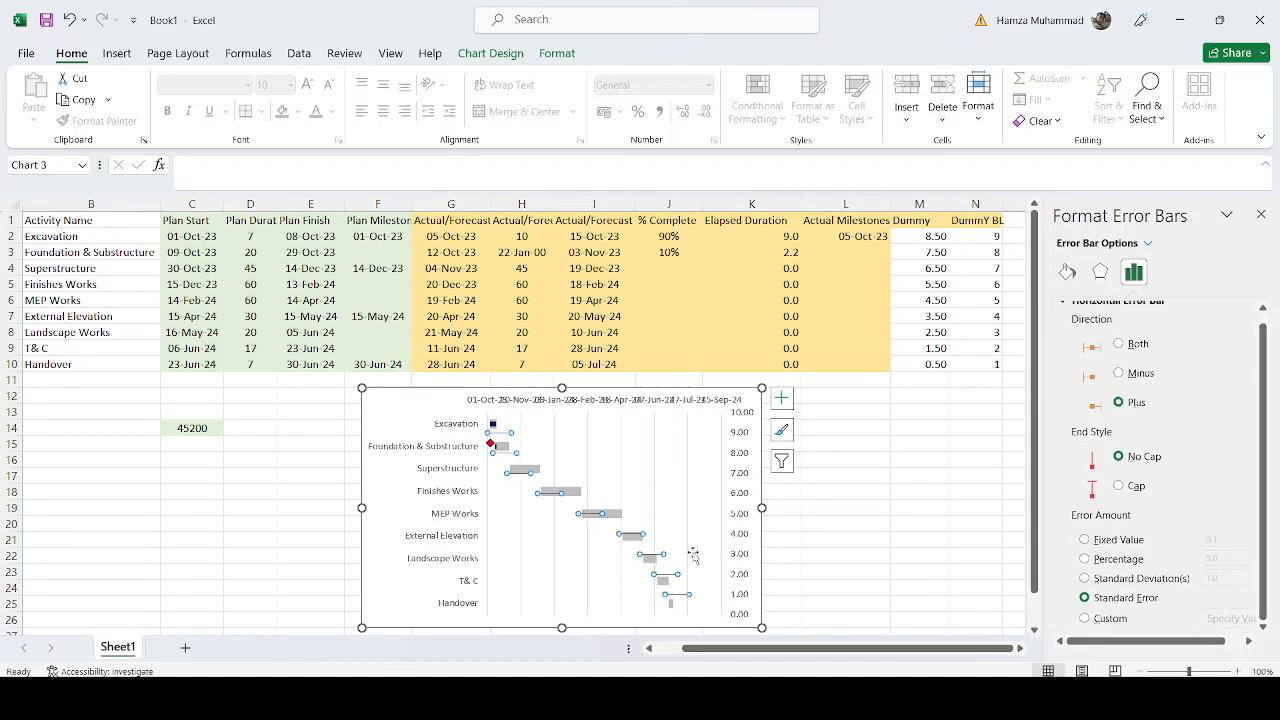
pyautogui.click(1086, 619)
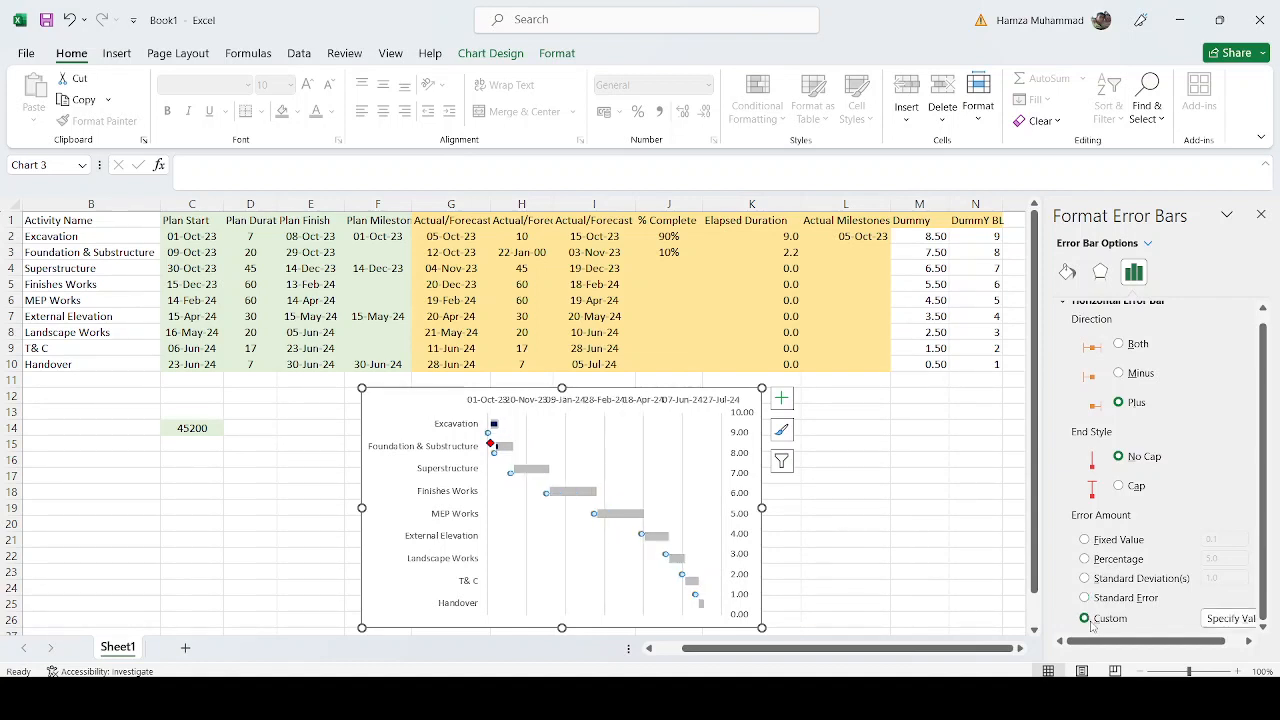
pyautogui.click(1214, 619)
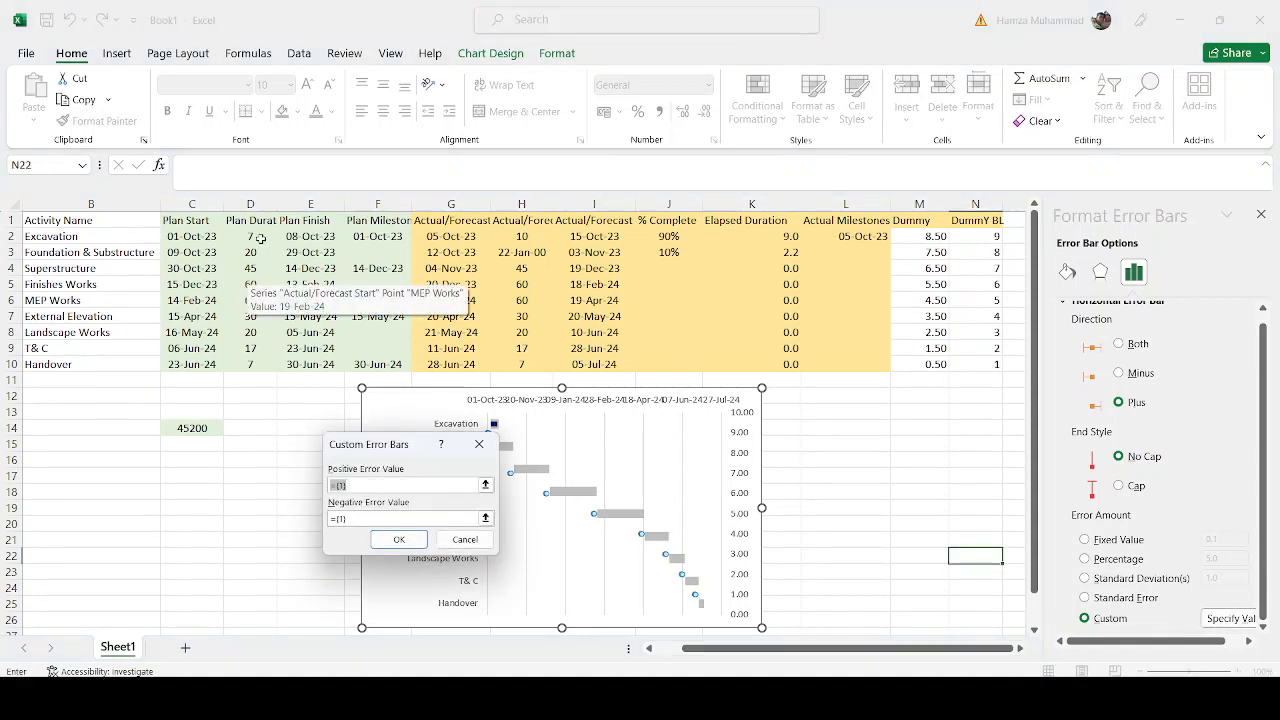
pyautogui.moveTo(259, 238); pyautogui.dragTo(251, 356)
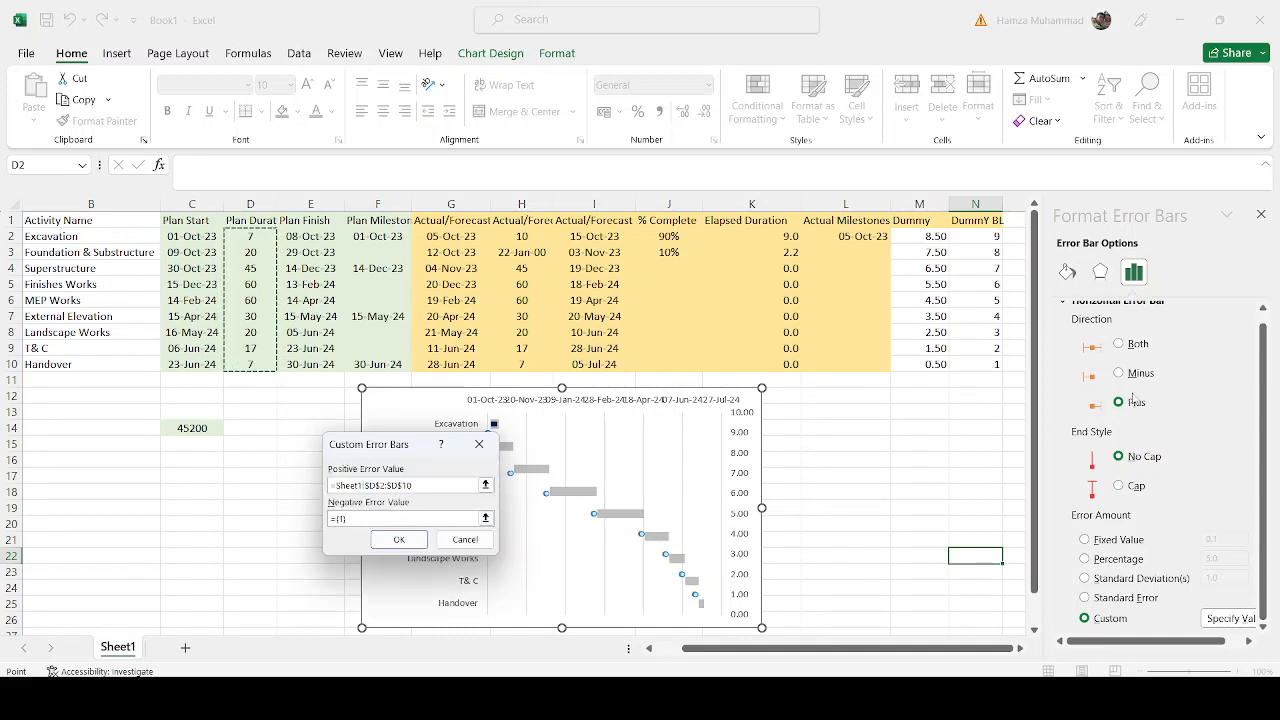
pyautogui.click(400, 540)
pyautogui.click(883, 545)
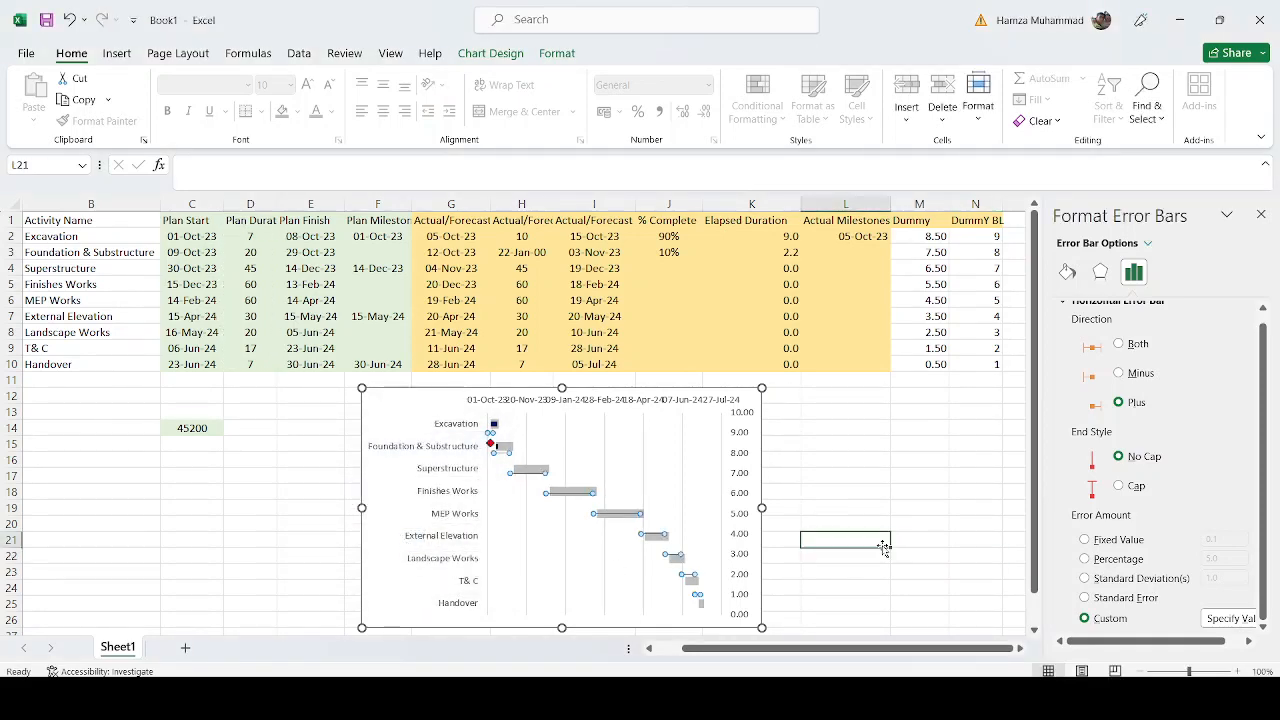
# Step: Set the Plan Start series' marker option to None so only its error bars are drawn
pyautogui.click(546, 493)
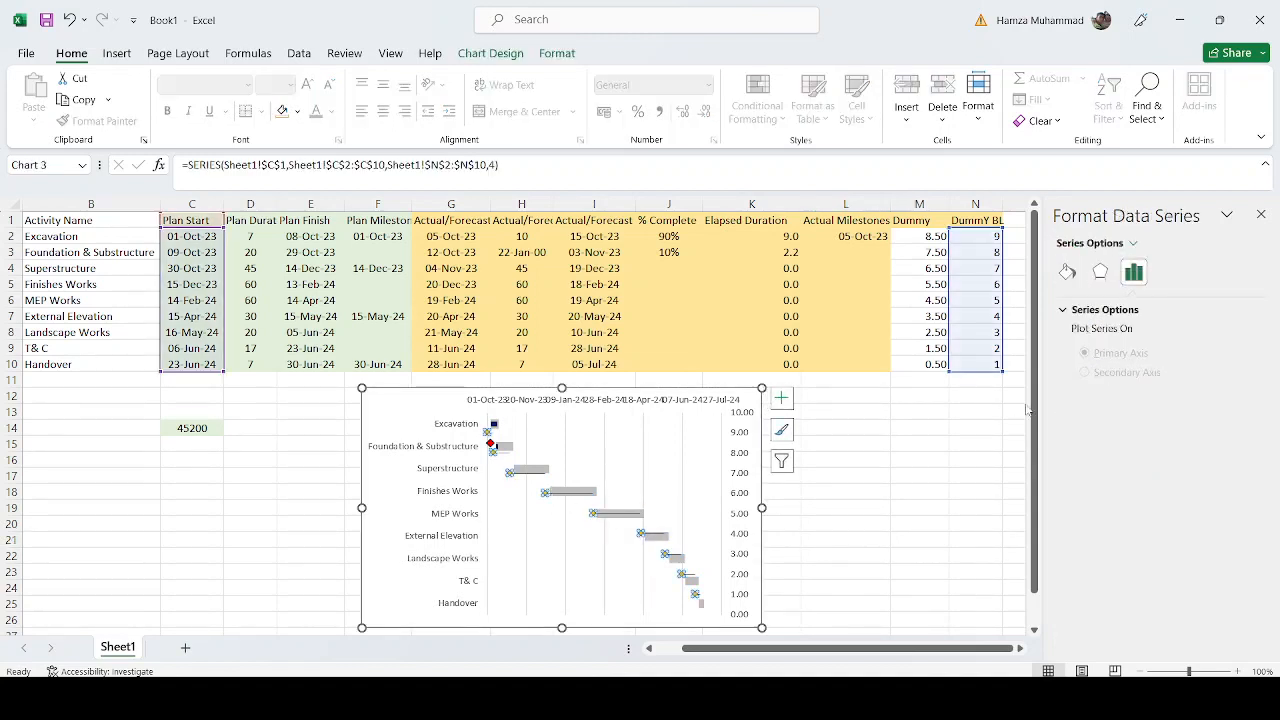
pyautogui.click(1067, 271)
pyautogui.click(1140, 311)
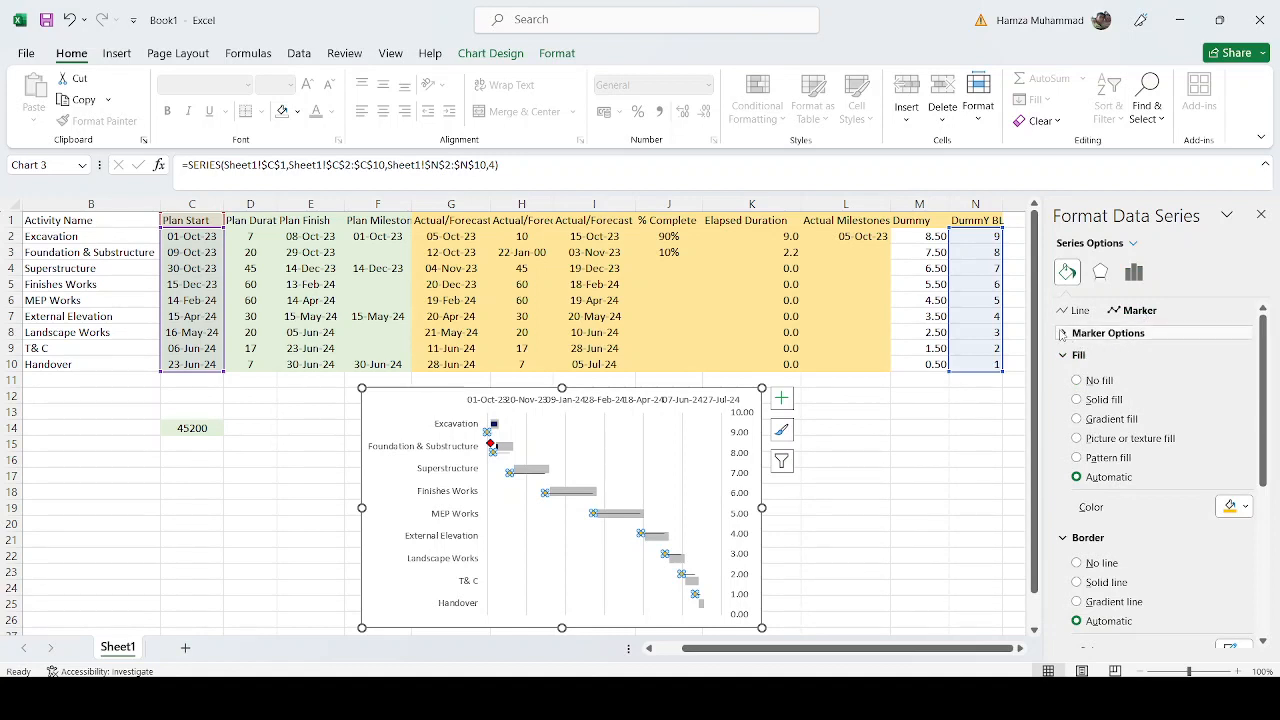
pyautogui.click(1065, 334)
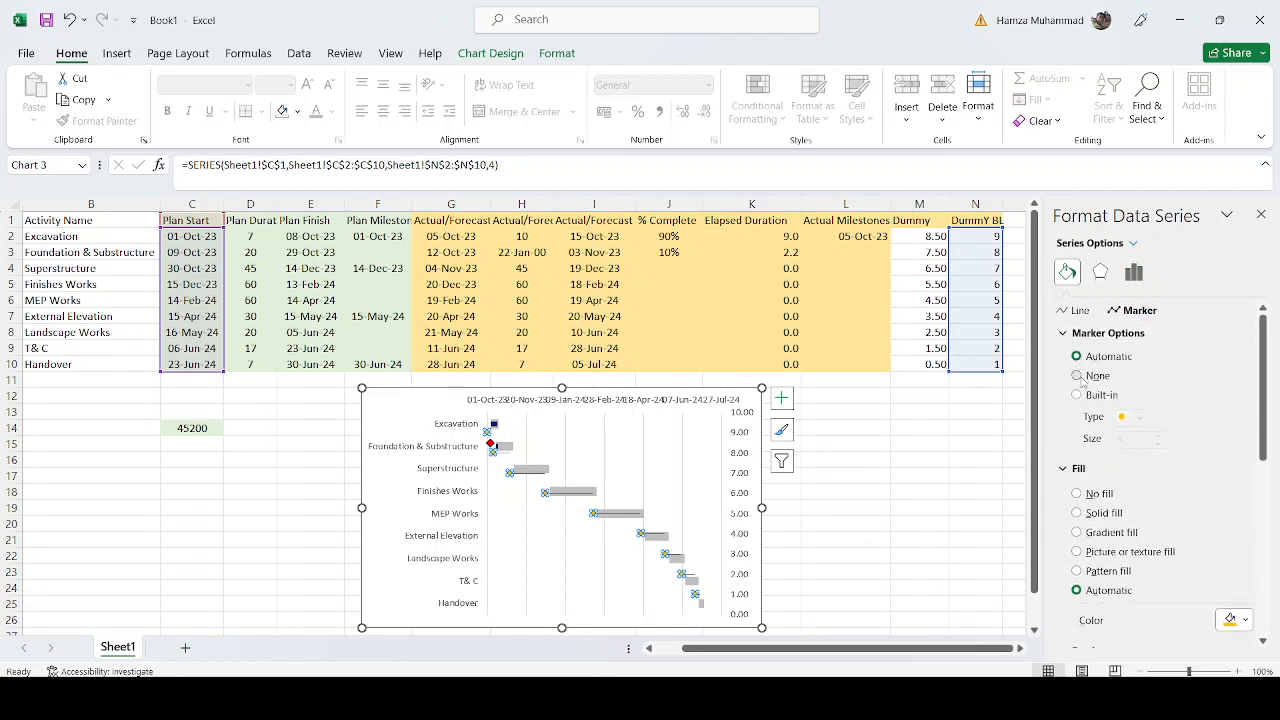
pyautogui.click(1077, 376)
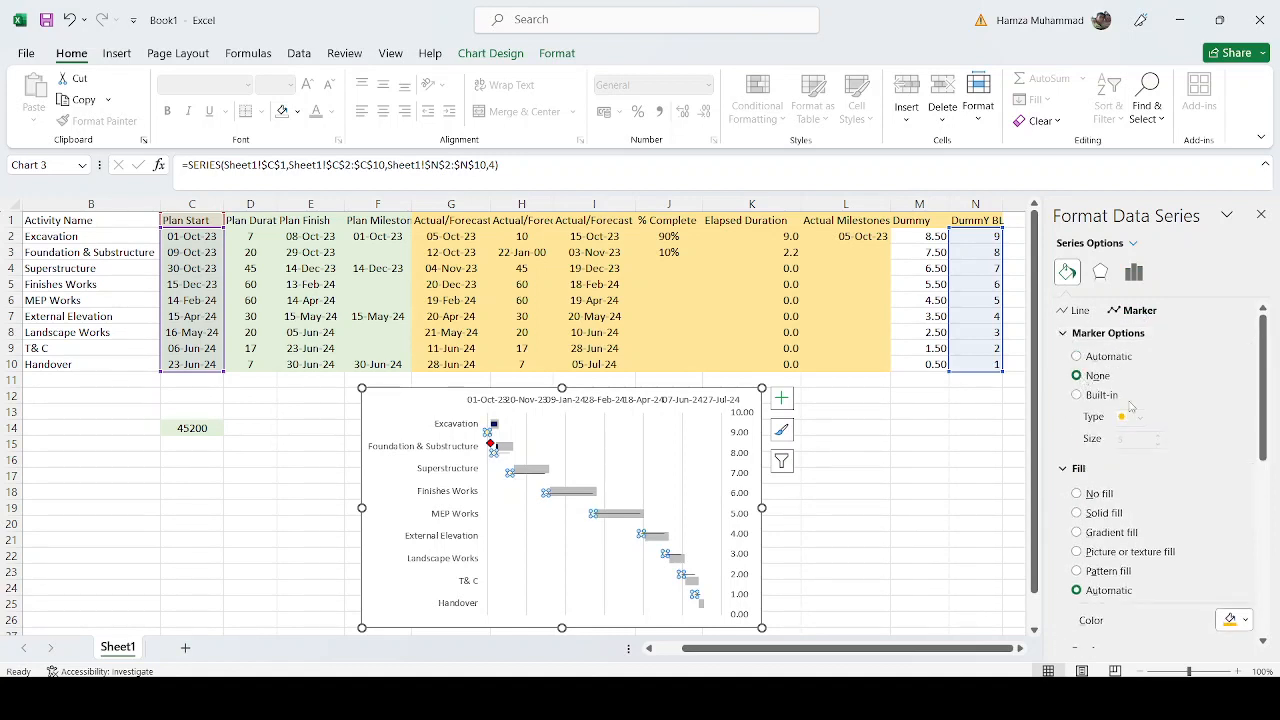
# Step: Give the Plan Start series' markers a solid yellow fill
pyautogui.click(1088, 516)
pyautogui.moveTo(1262, 450); pyautogui.dragTo(1274, 518)
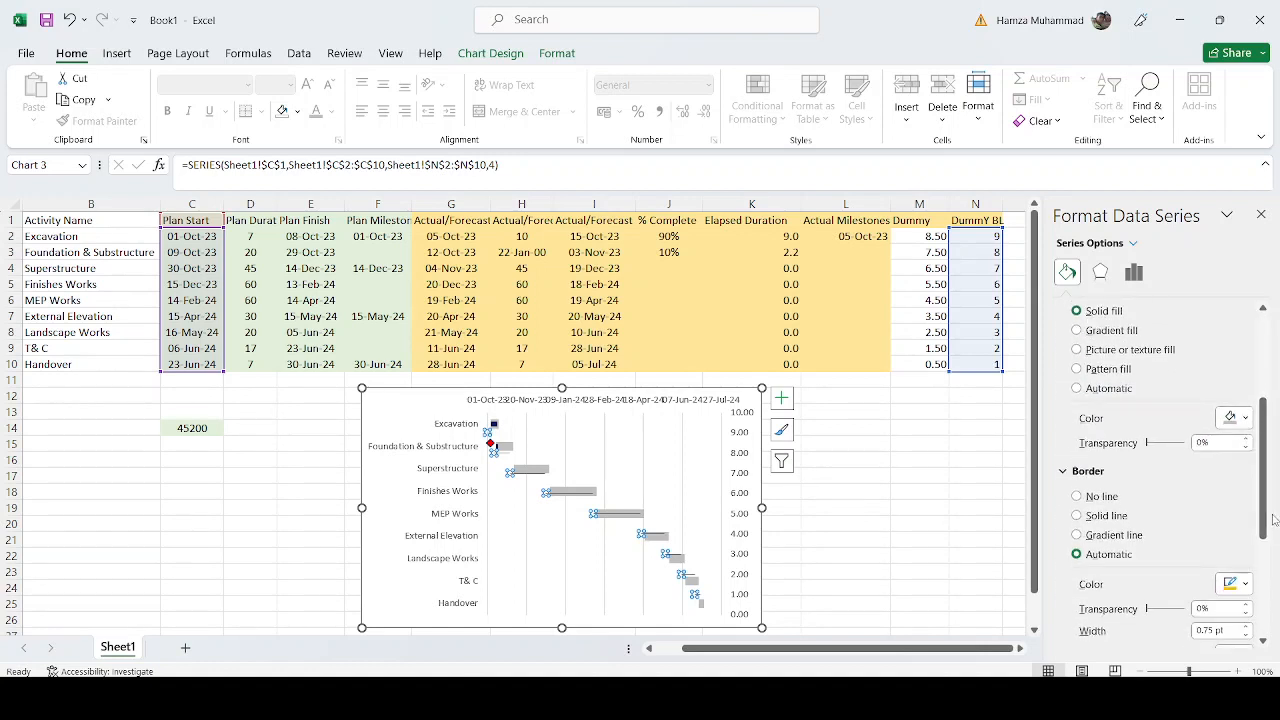
pyautogui.click(1245, 418)
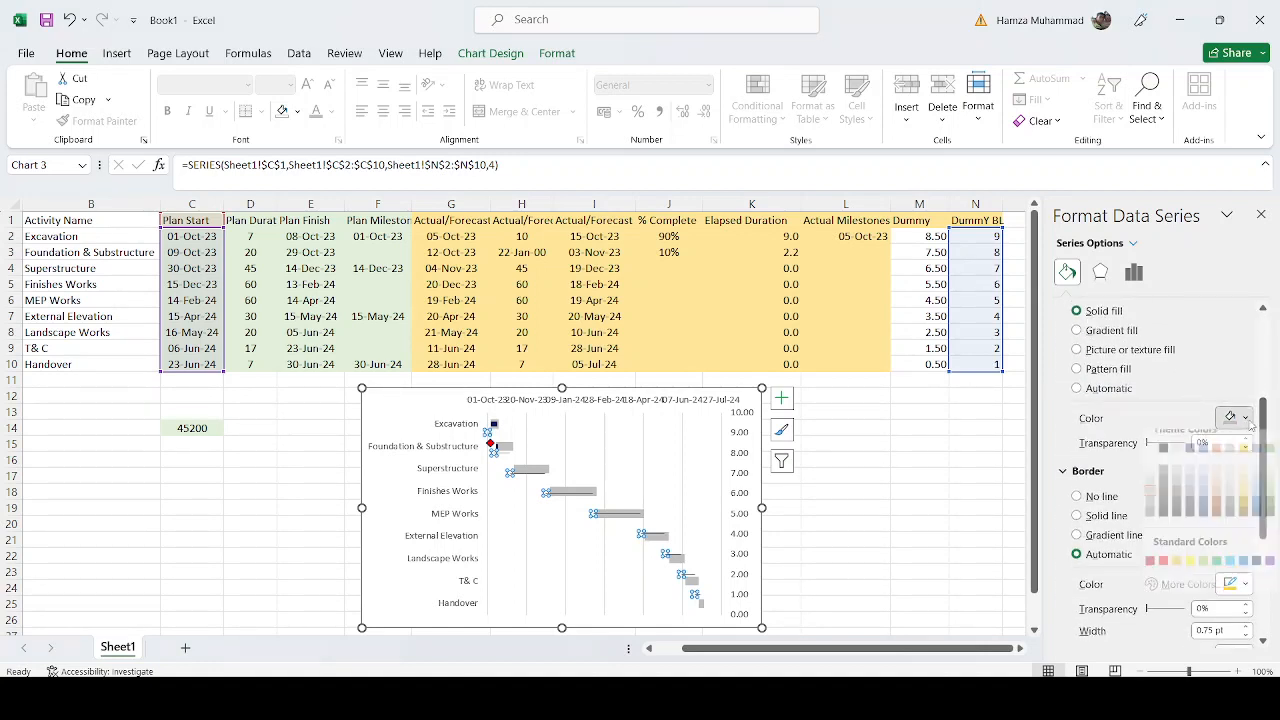
pyautogui.click(1192, 572)
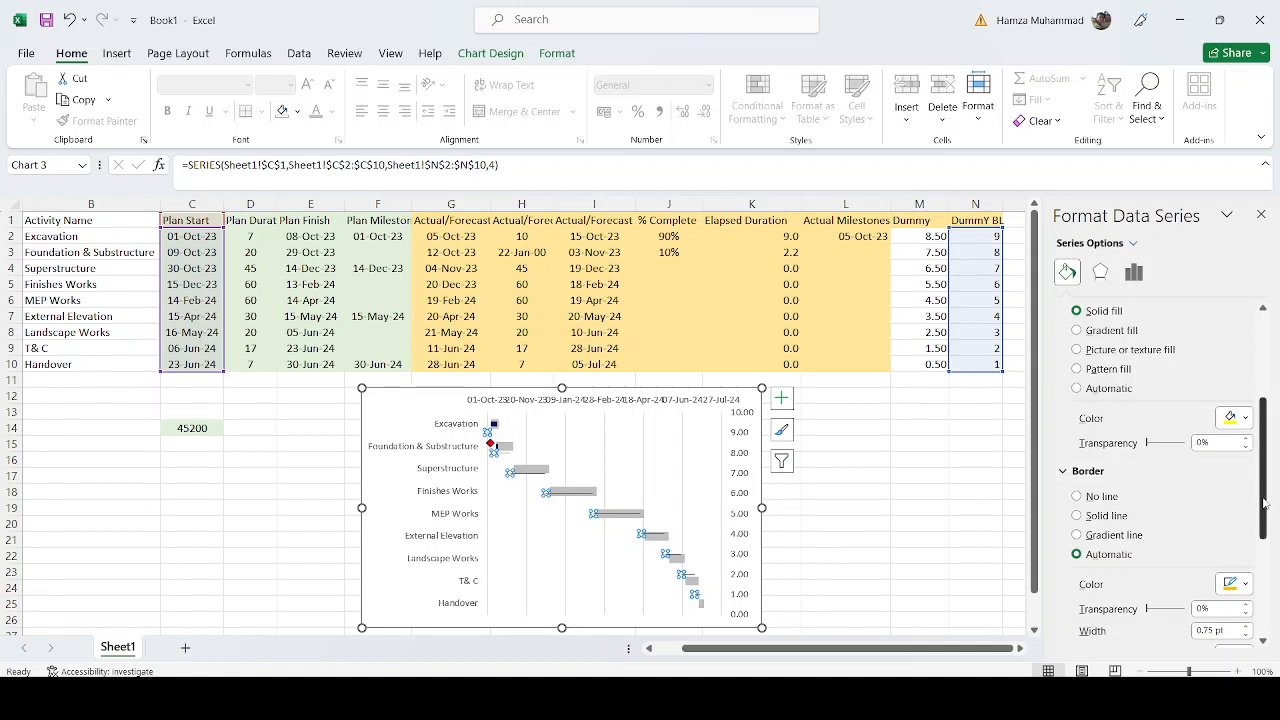
pyautogui.moveTo(1264, 503); pyautogui.dragTo(1264, 519)
pyautogui.scroll(-1, 1264, 519)
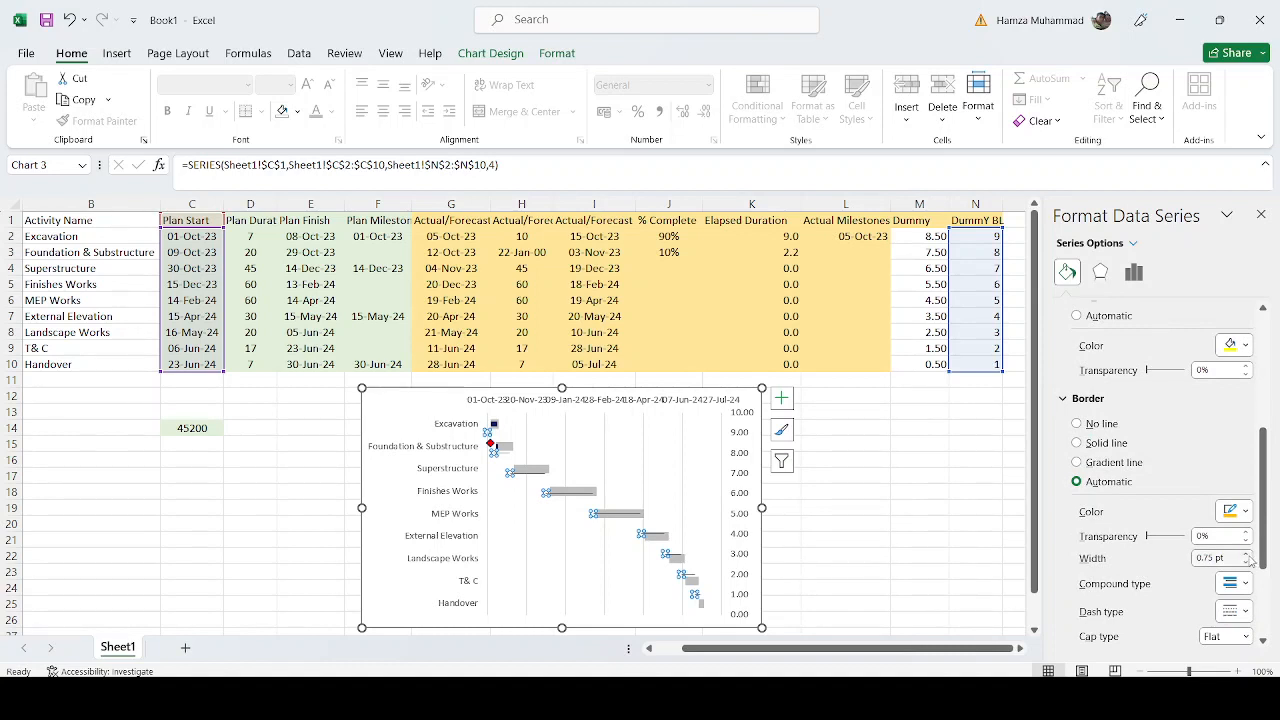
# Step: Set the Plan Start series' marker border to a solid line with a width of 6.25 pt
pyautogui.click(1247, 555)
pyautogui.click(1247, 555)
pyautogui.click(1247, 555)
pyautogui.click(1247, 555)
pyautogui.click(1247, 555)
pyautogui.click(1247, 555)
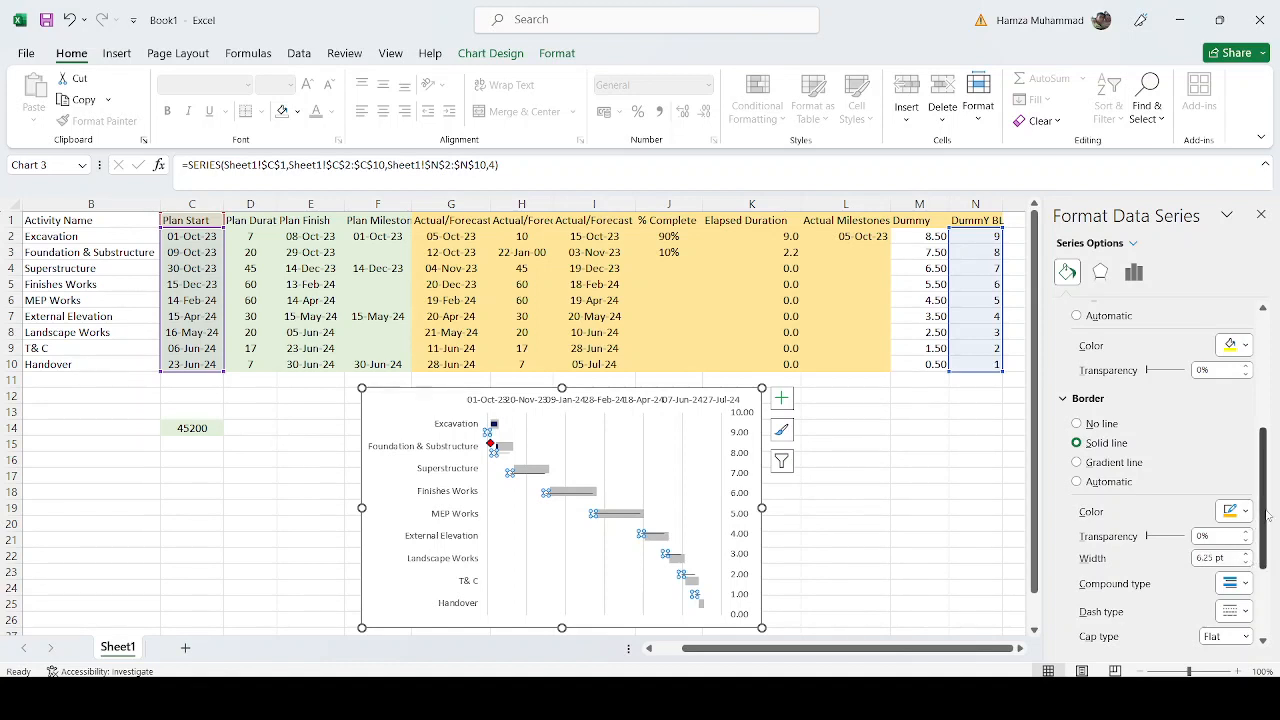
pyautogui.scroll(4, 1268, 437)
pyautogui.moveTo(1268, 437); pyautogui.dragTo(1270, 557)
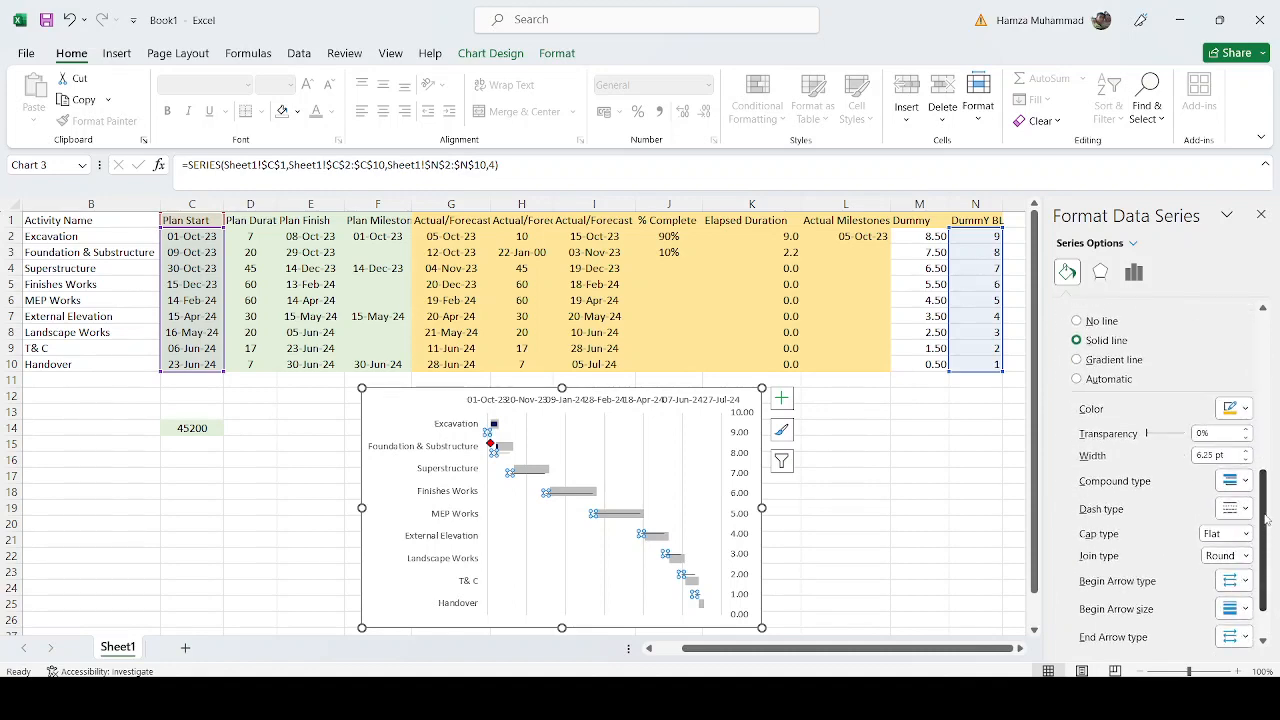
pyautogui.click(969, 522)
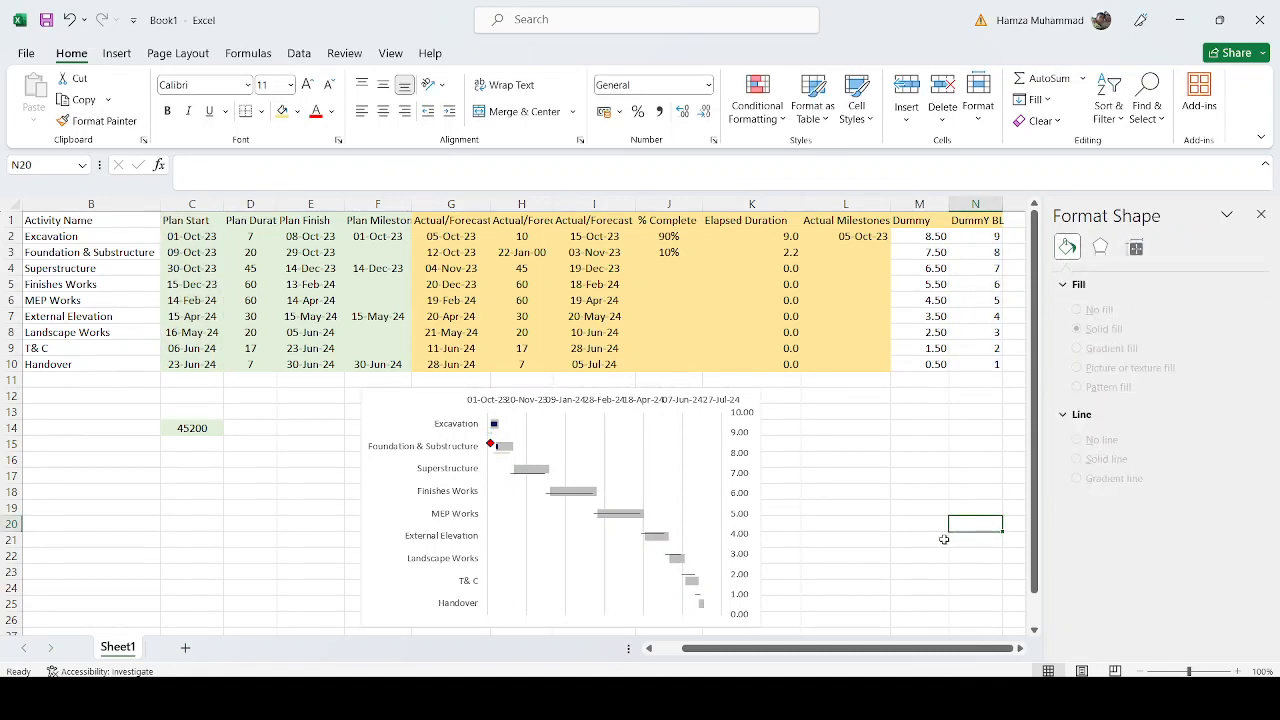
pyautogui.click(511, 473)
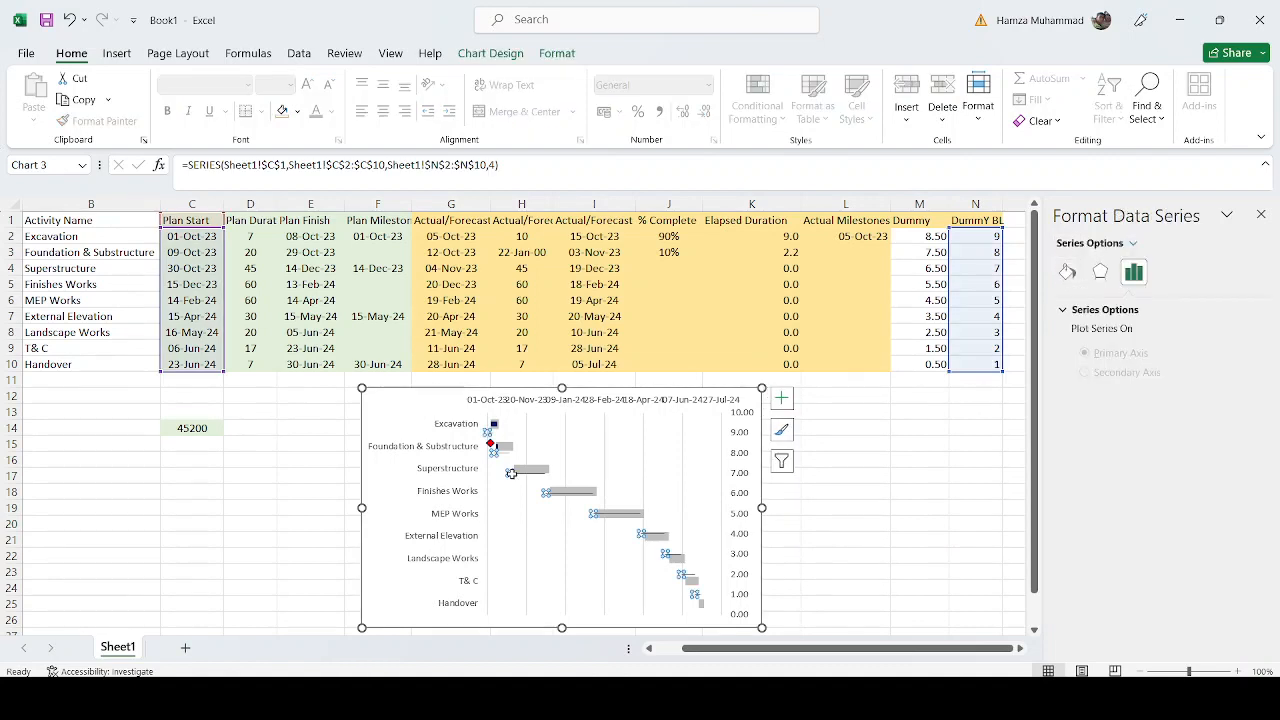
pyautogui.click(1068, 271)
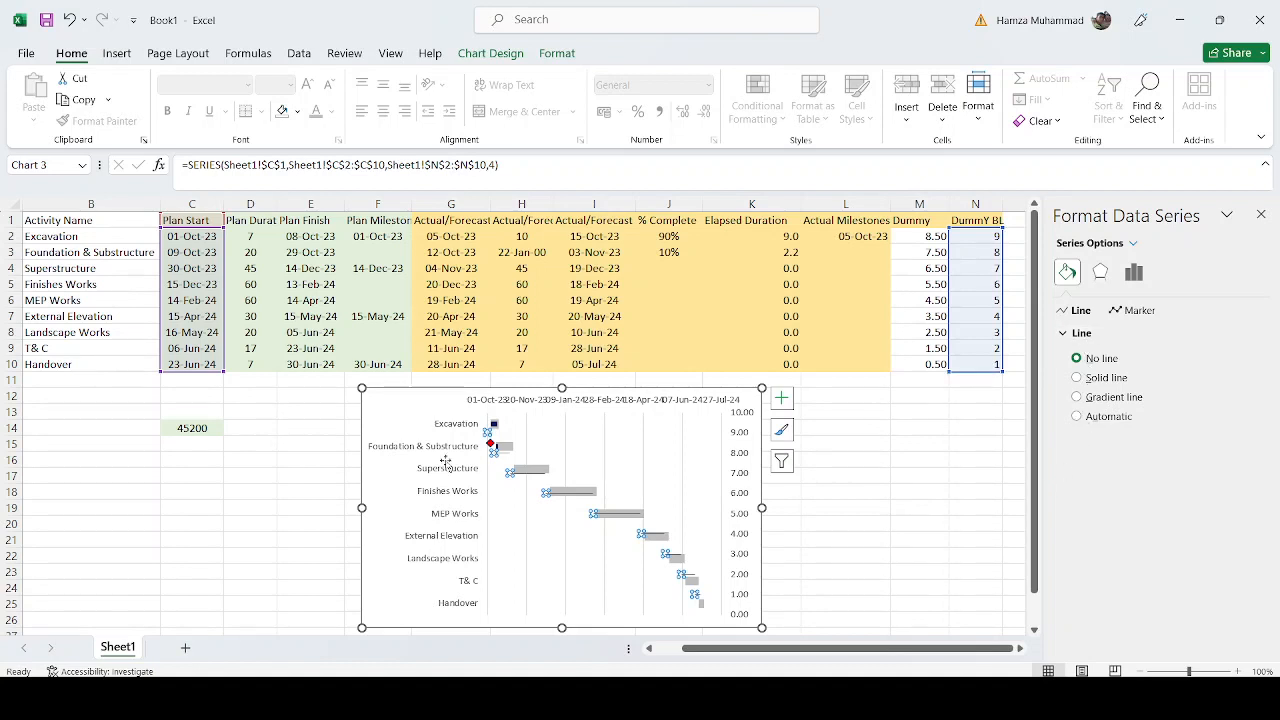
pyautogui.click(916, 494)
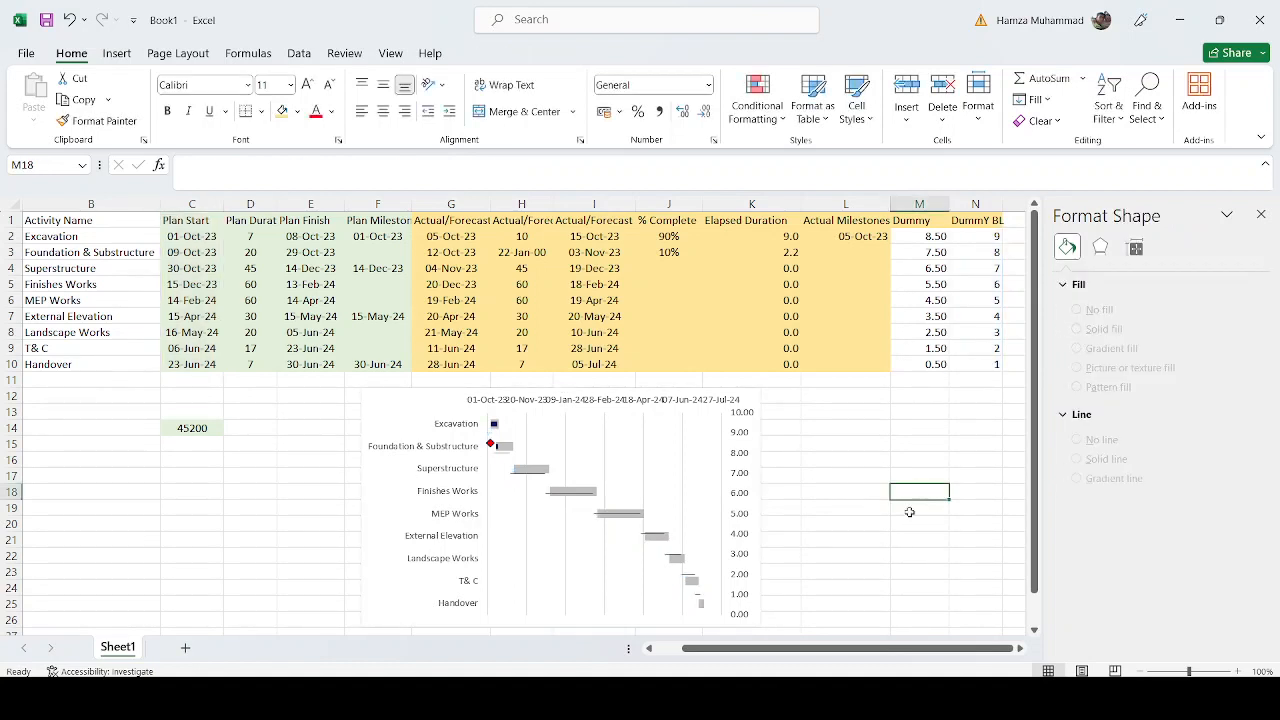
pyautogui.click(905, 538)
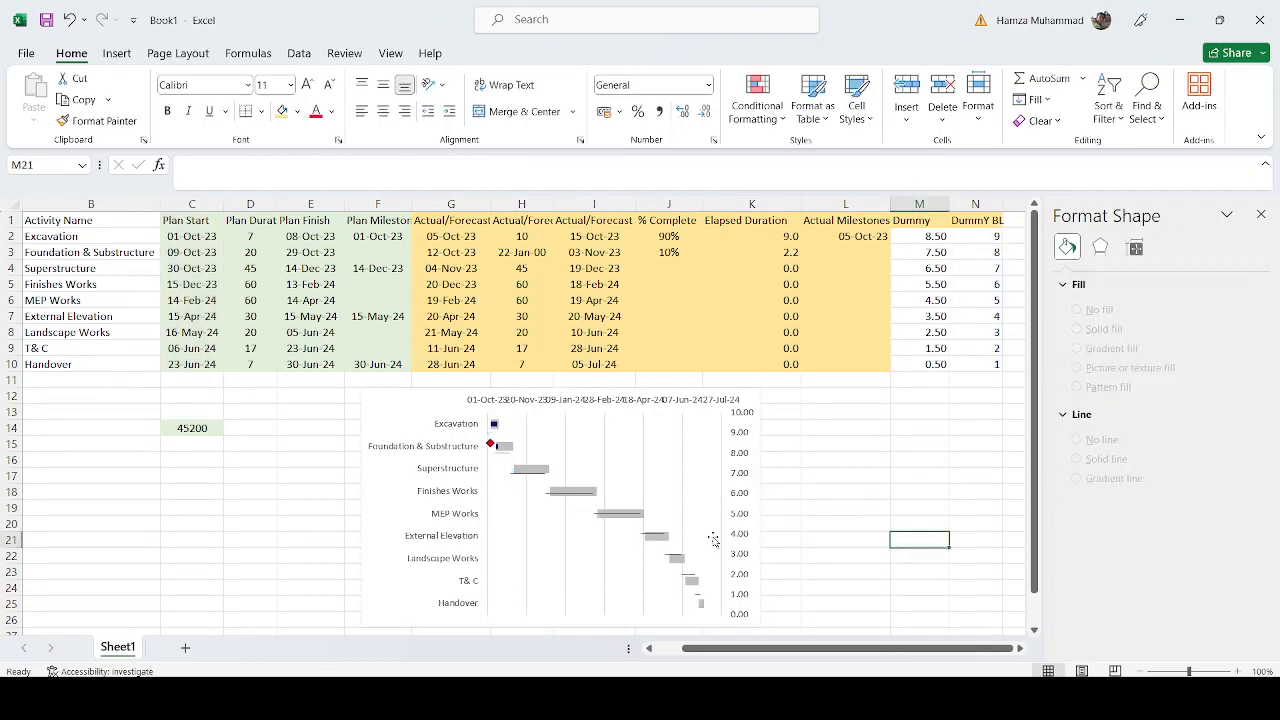
# Step: Open the detailed formatting options for the Plan Start series' horizontal error bars
pyautogui.click(546, 493)
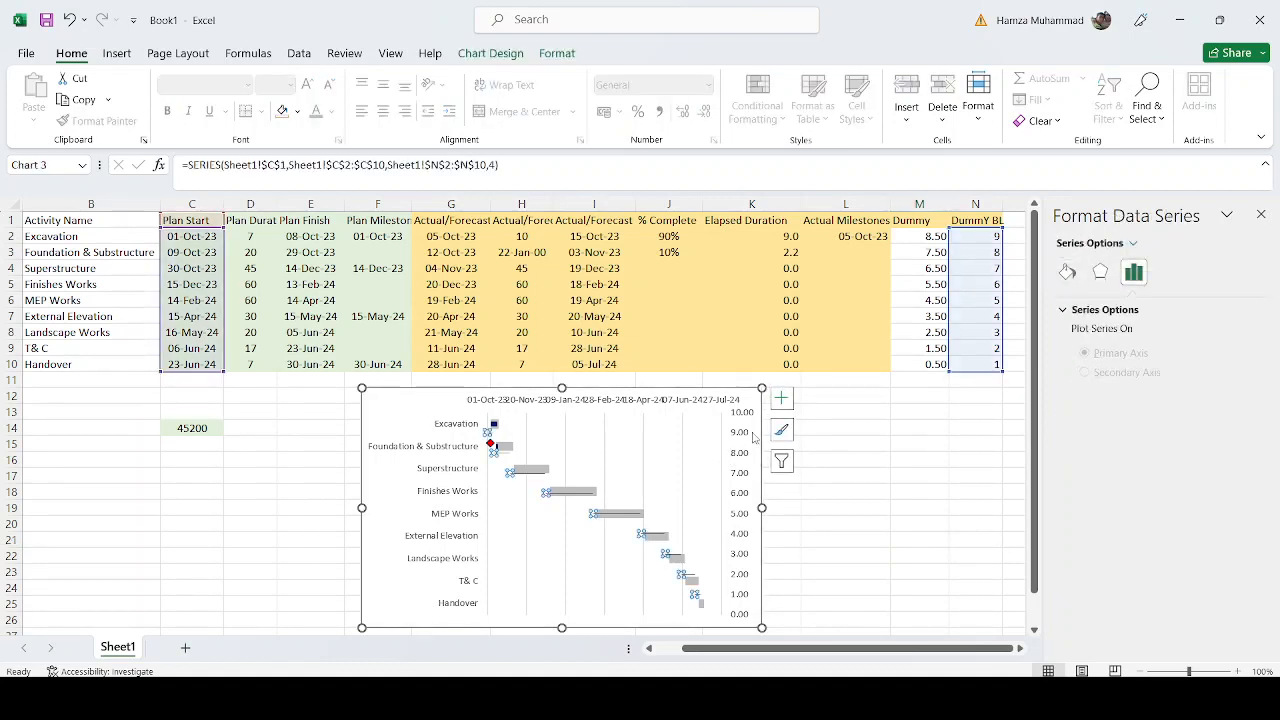
pyautogui.click(781, 398)
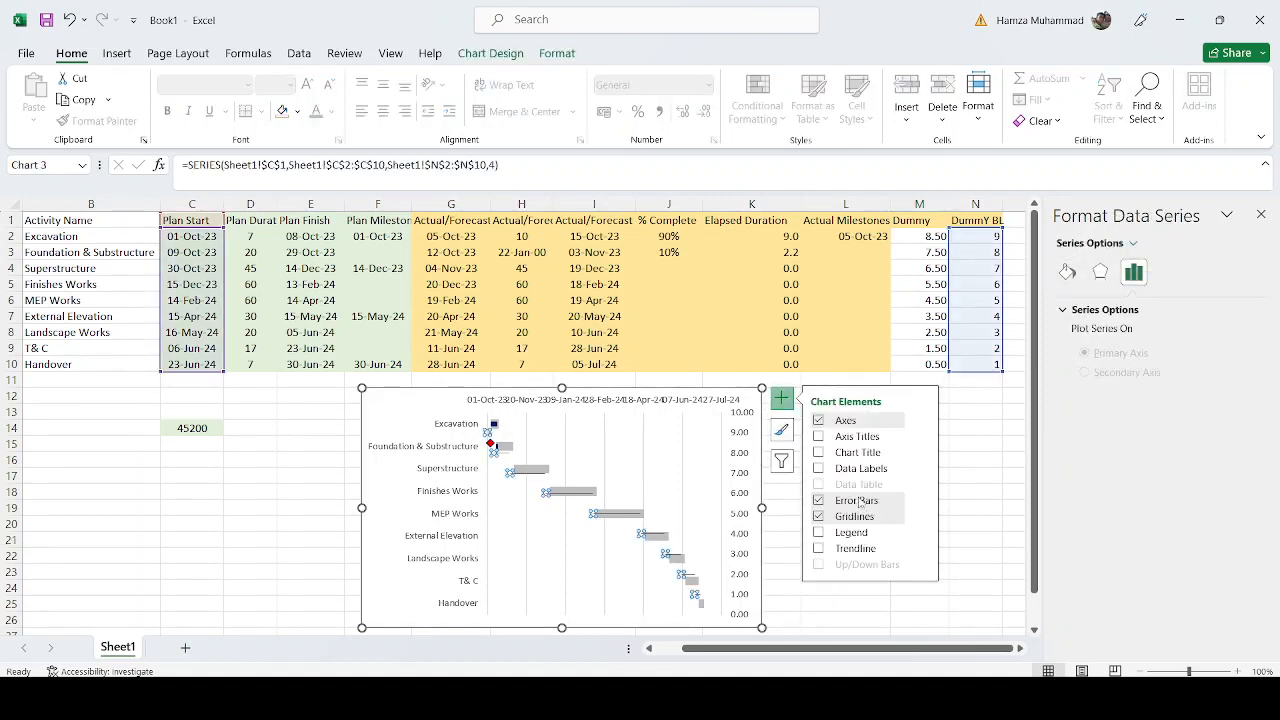
pyautogui.click(921, 500)
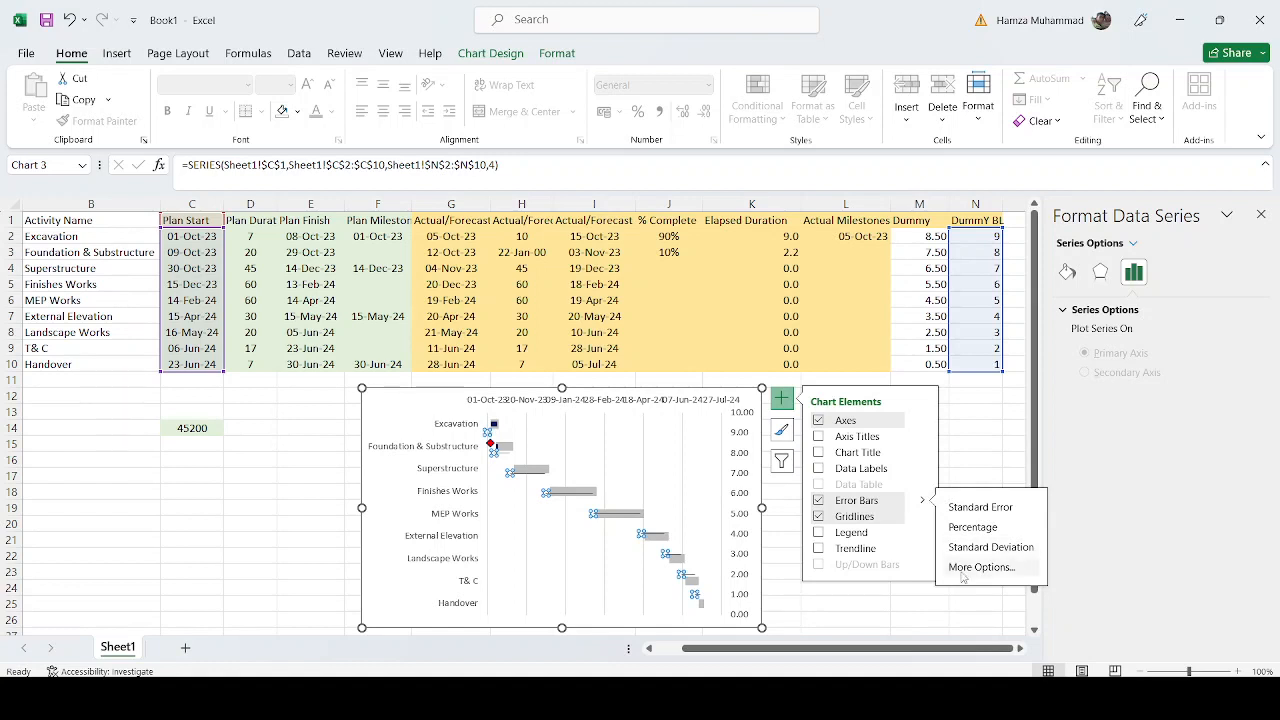
pyautogui.click(963, 572)
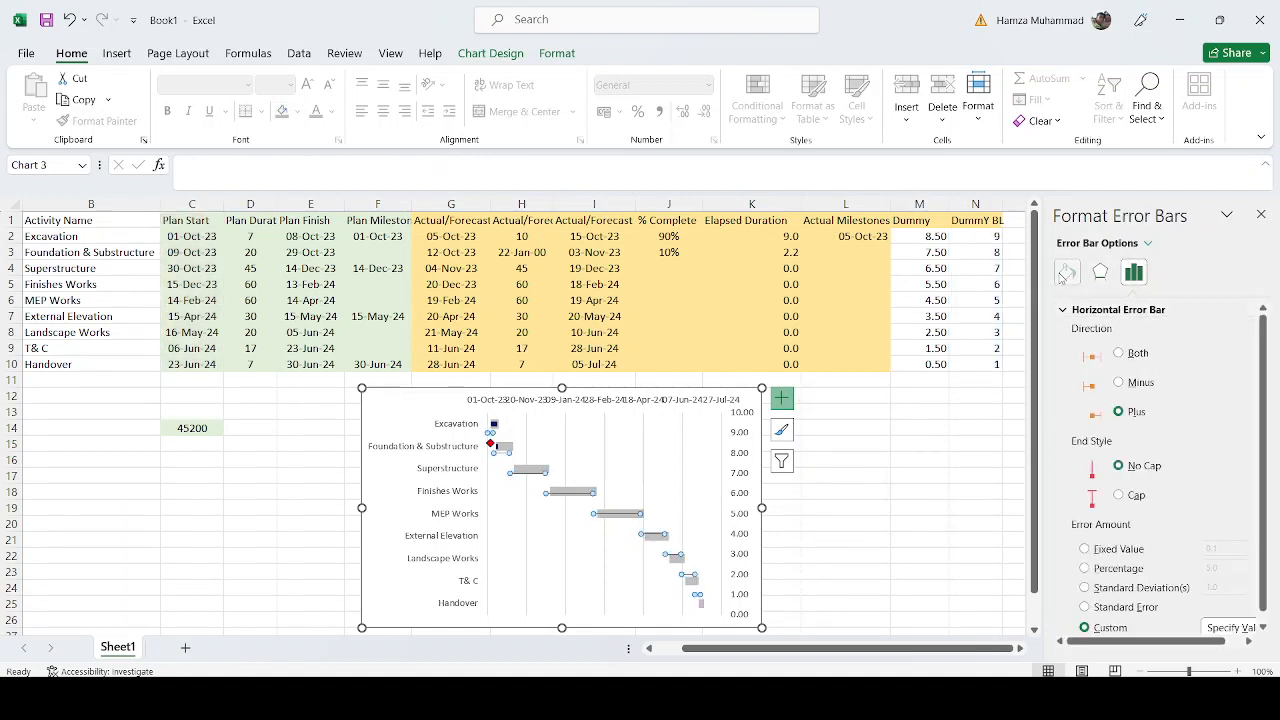
# Step: Format the chart's horizontal error bars as yellow solid lines with a width of 2.25 pt
pyautogui.click(1067, 271)
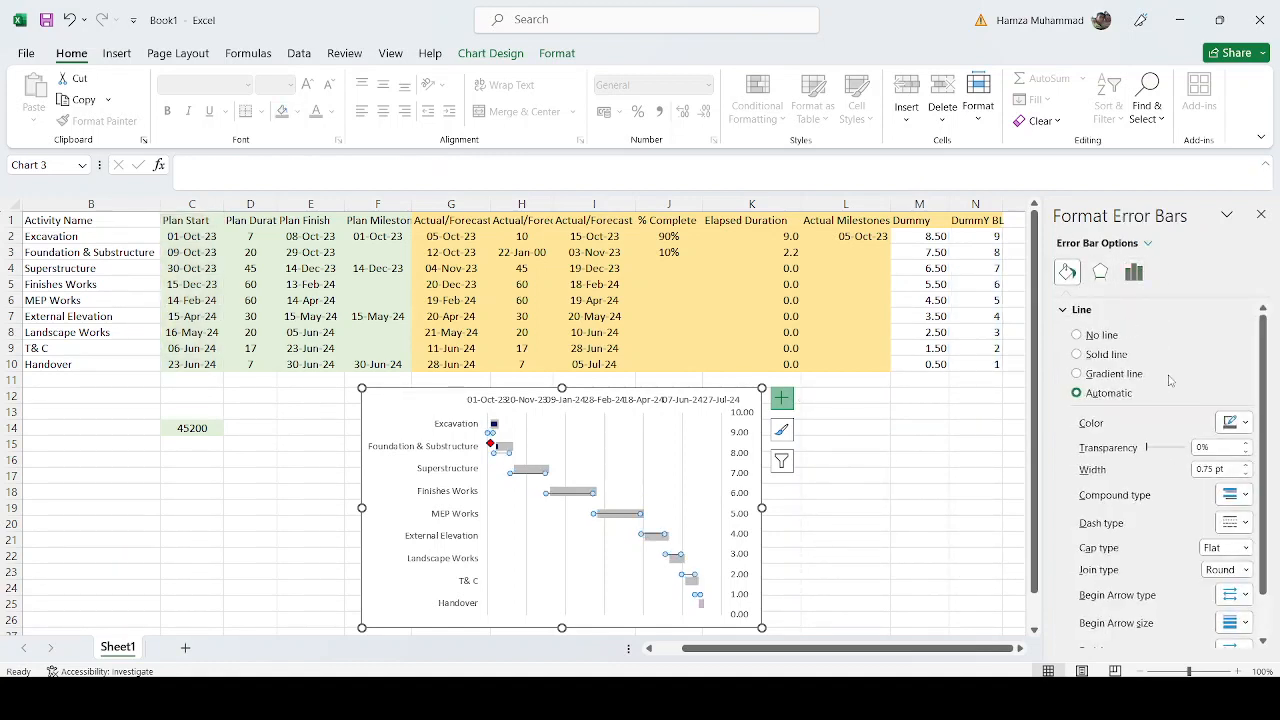
pyautogui.click(1245, 423)
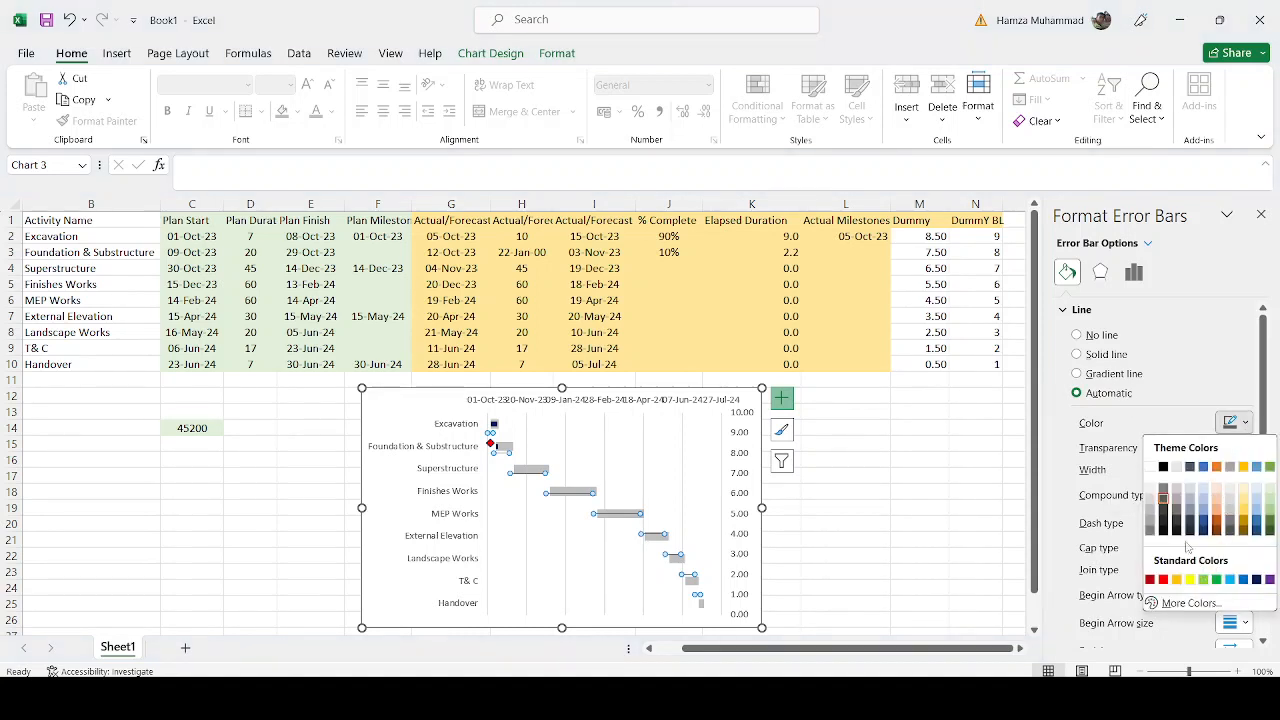
pyautogui.click(1190, 580)
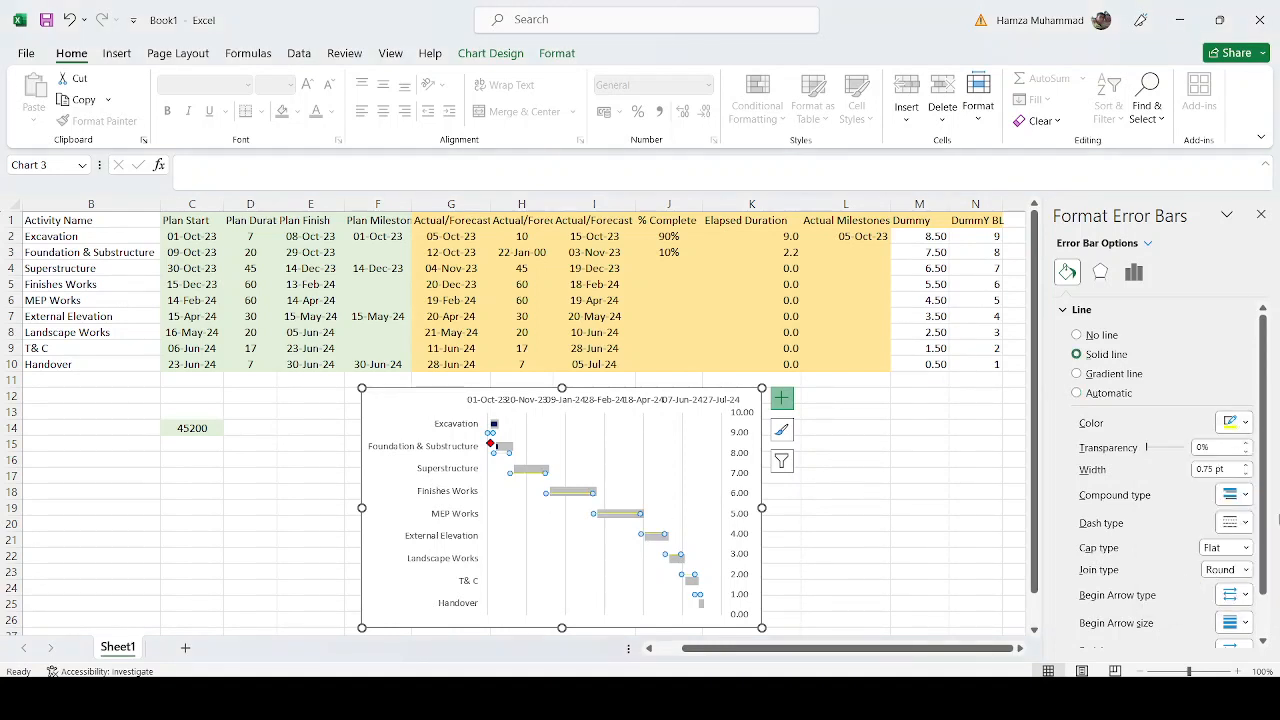
pyautogui.click(1245, 465)
pyautogui.click(1245, 465)
pyautogui.click(1245, 466)
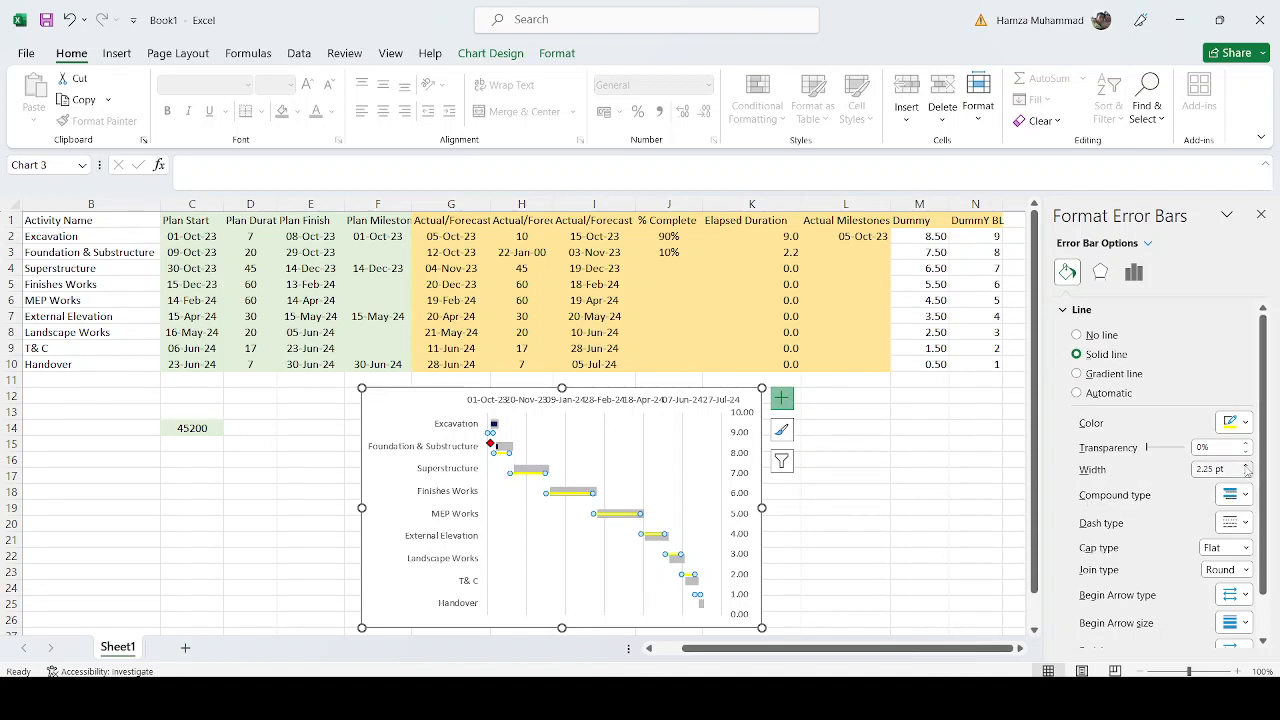
pyautogui.click(912, 522)
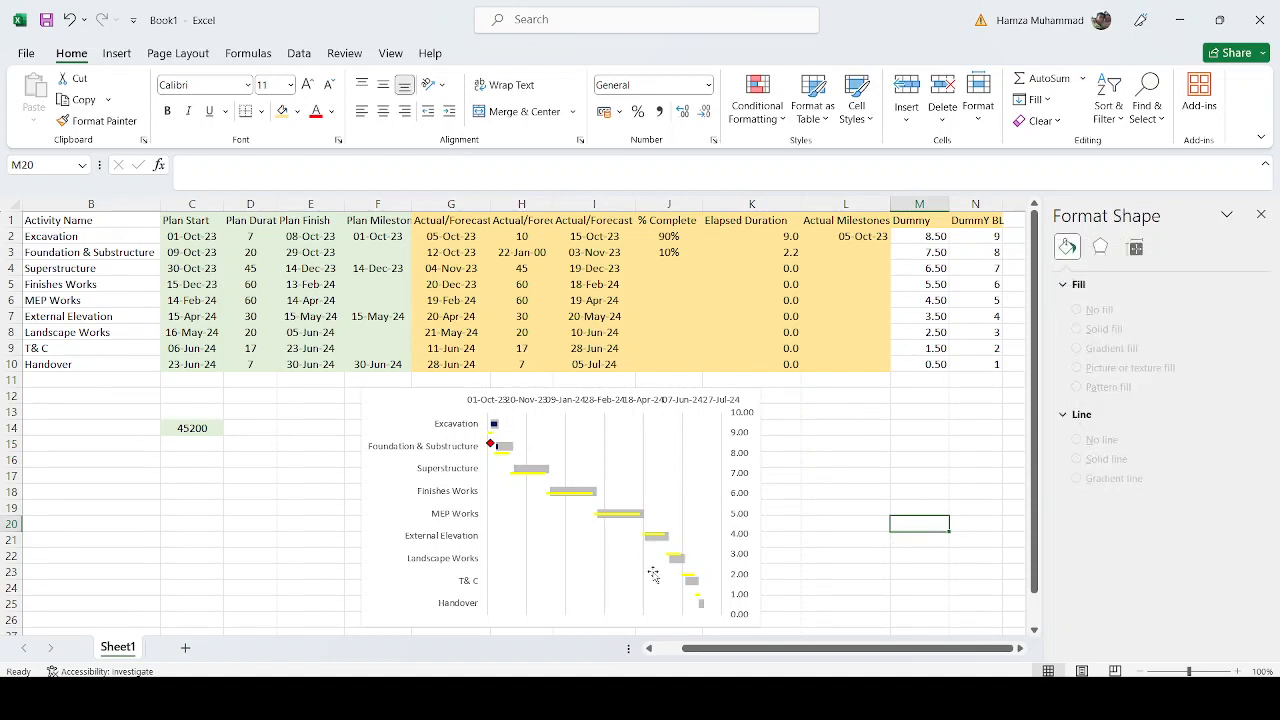
# Step: Try 5 and 1 as Handover's DummY BL value in cell N10 to shift the plan bars vertically
pyautogui.click(697, 600)
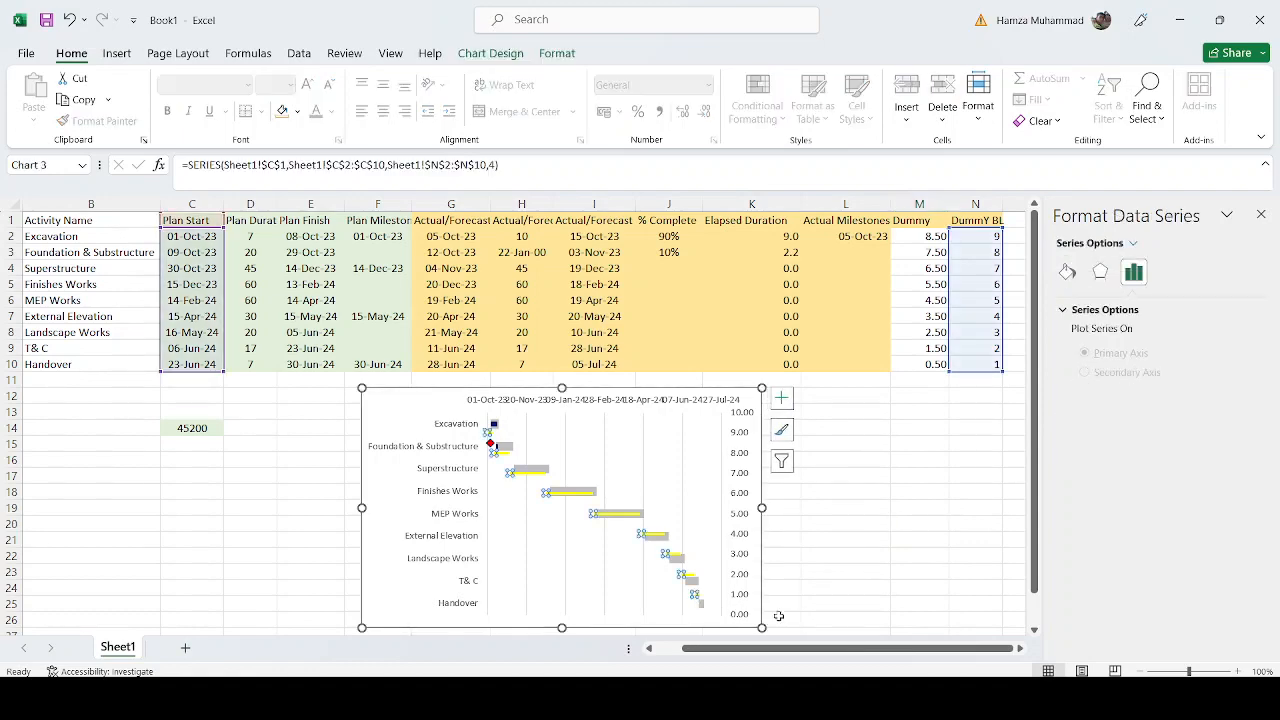
pyautogui.click(952, 479)
pyautogui.hotkey('ctrl', 'Up')
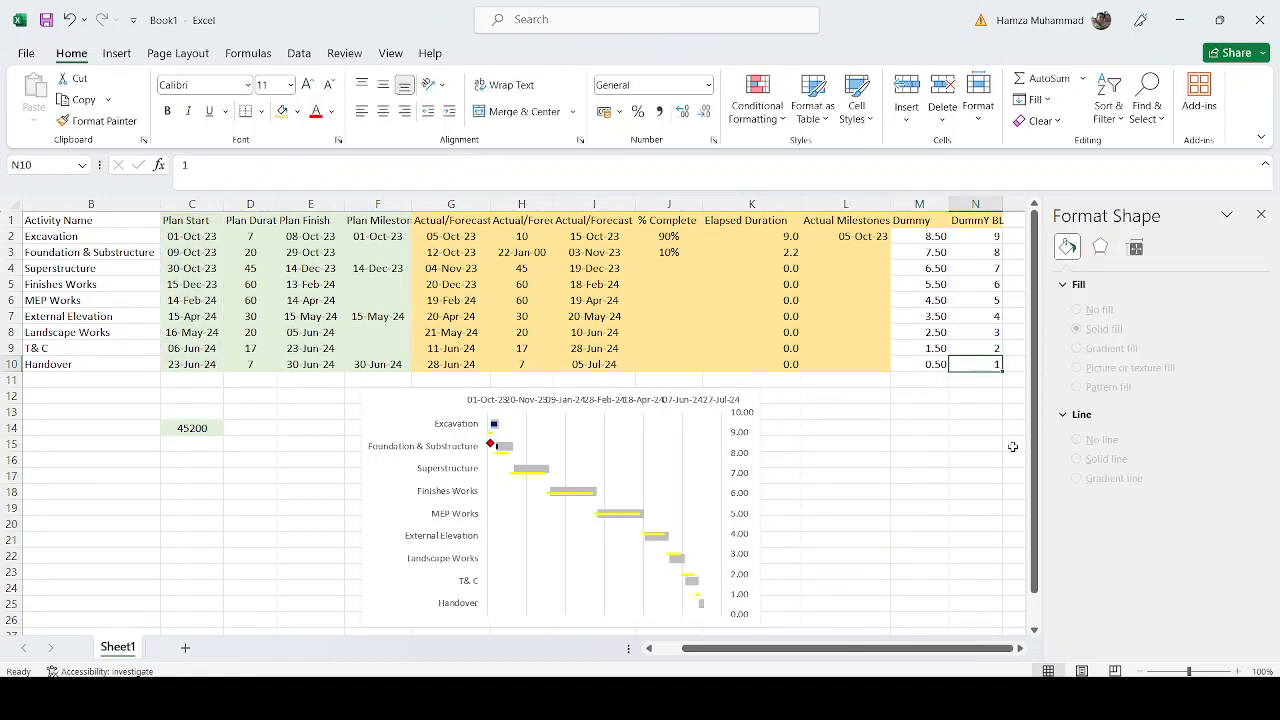
pyautogui.write('5')
pyautogui.press('Return')
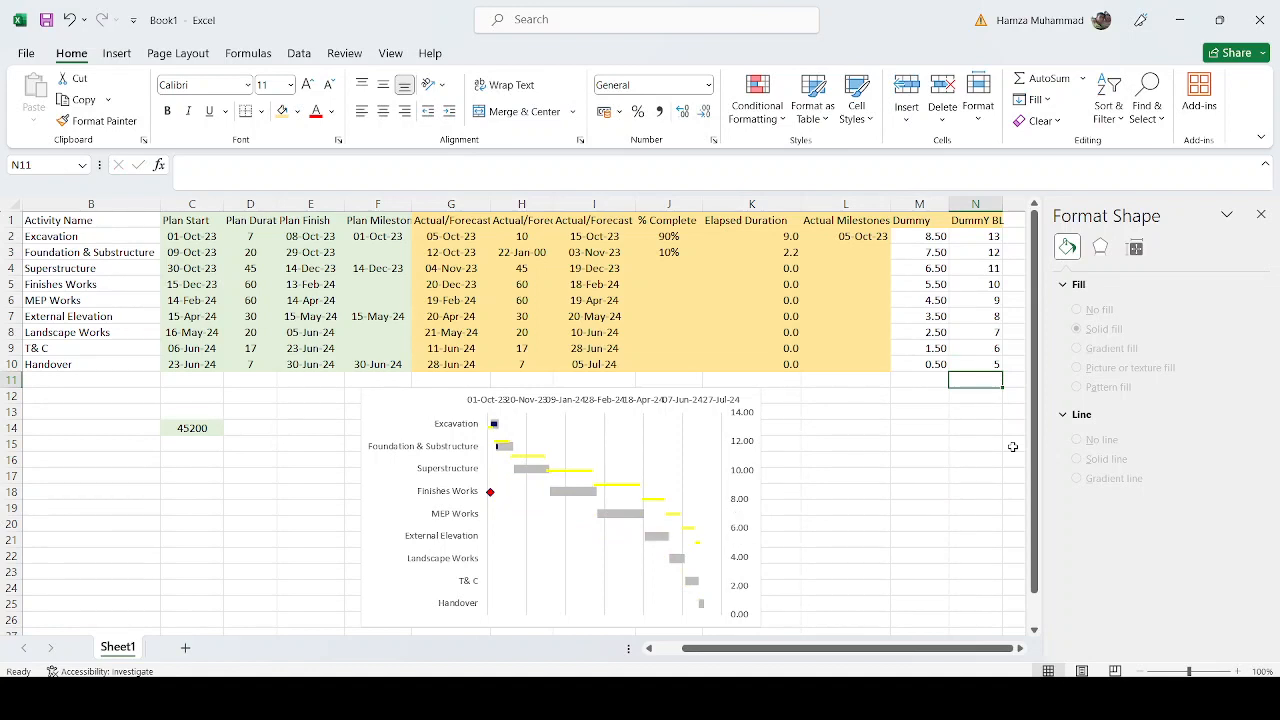
pyautogui.click(998, 364)
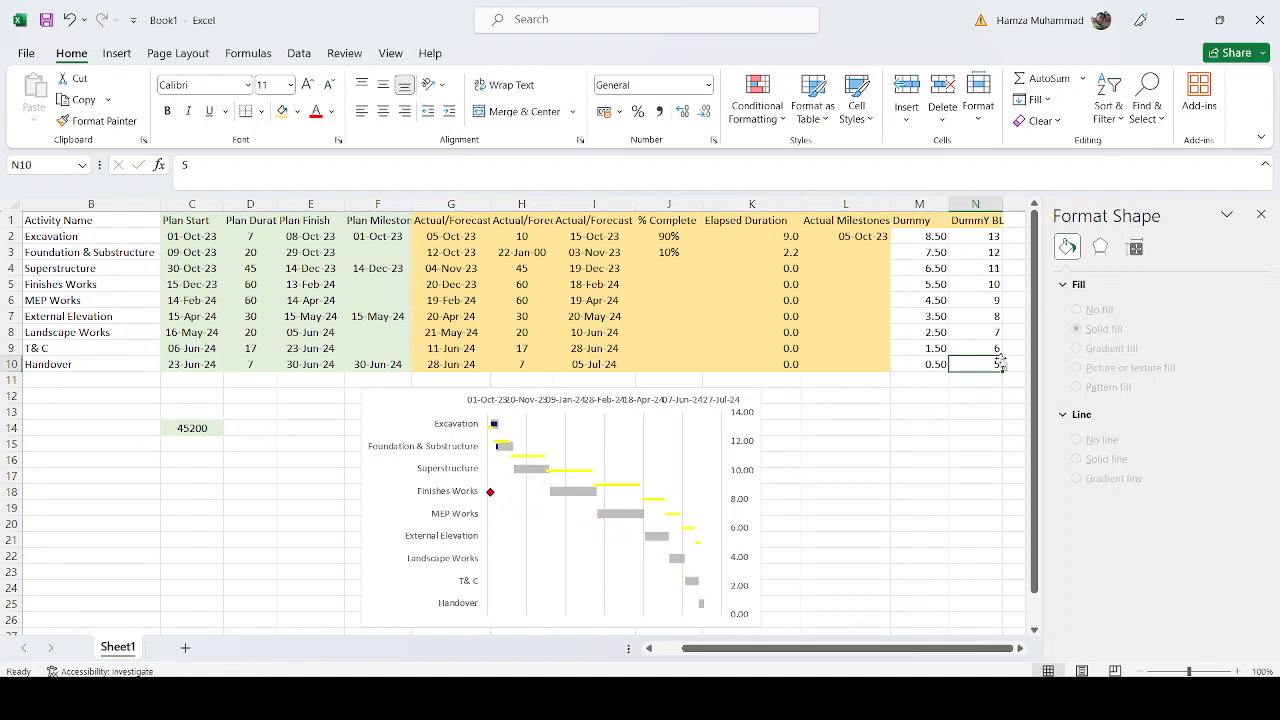
pyautogui.write('1')
pyautogui.press('Return')
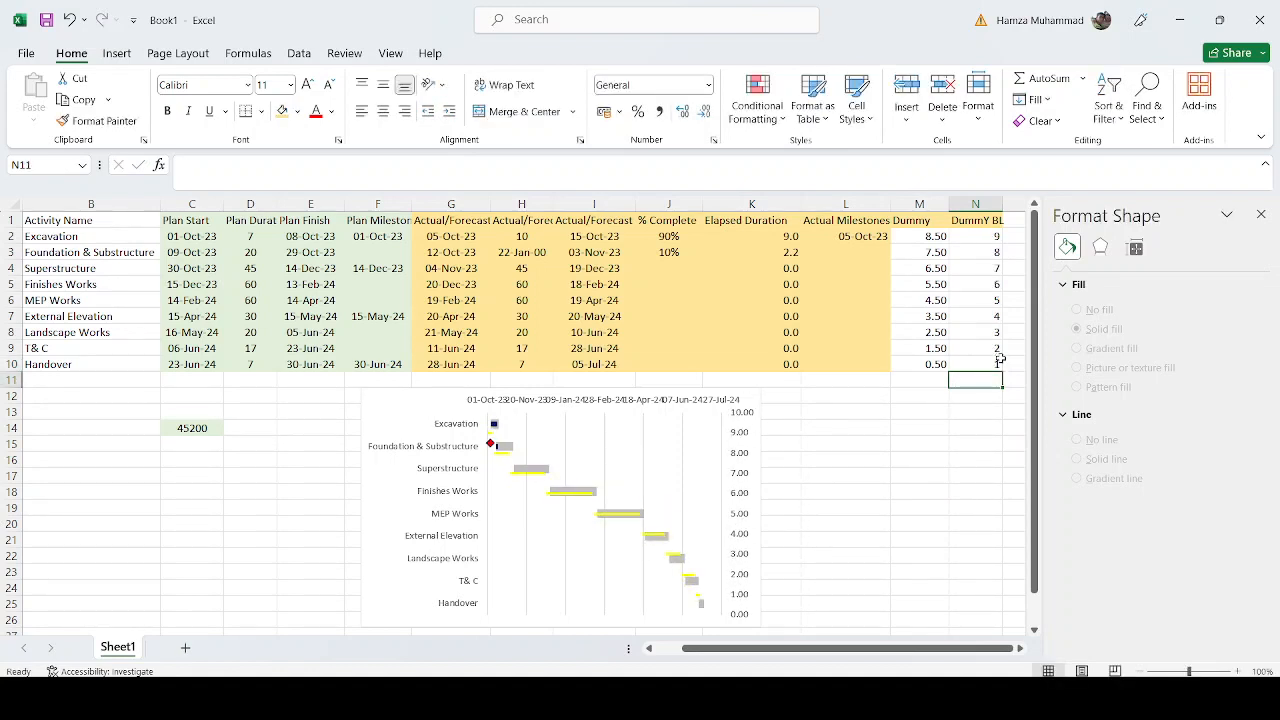
# Step: Try 0.1 and 0.2 as the DummY BL value in cell N10 to place the plan bars below the forecast bars
pyautogui.hotkey('ctrl', 'z')
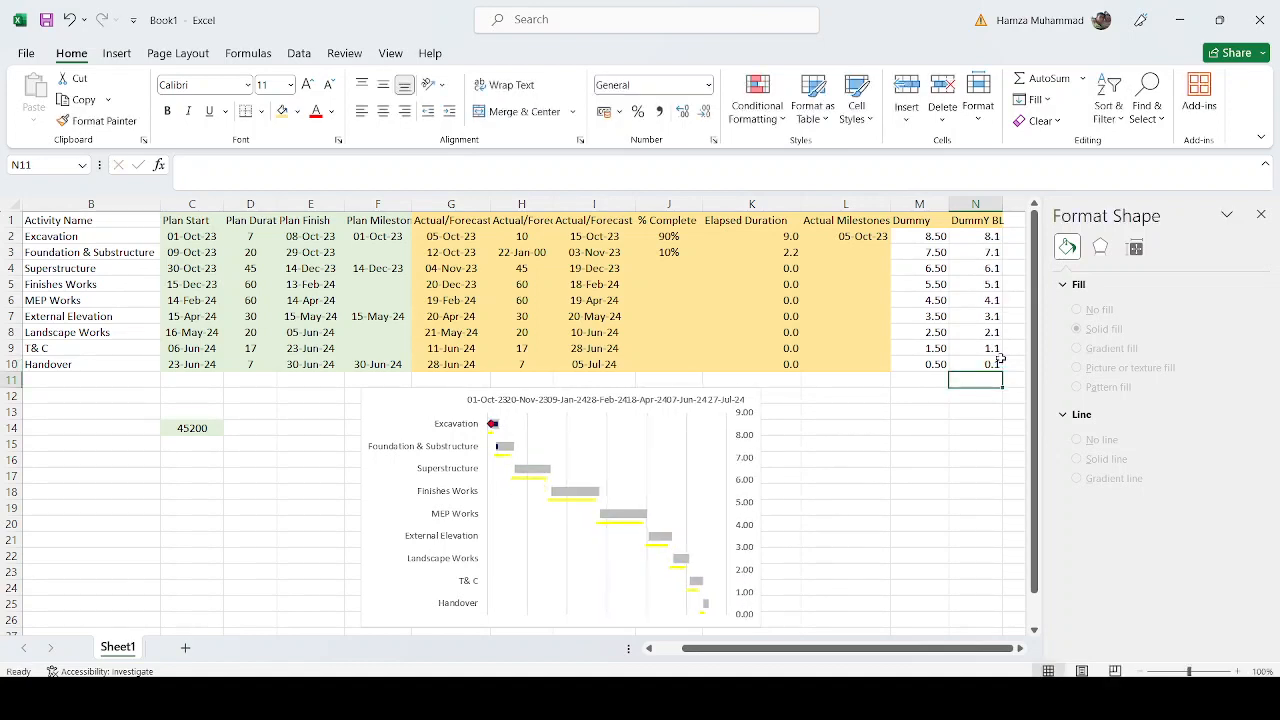
pyautogui.click(993, 363)
pyautogui.write('0')
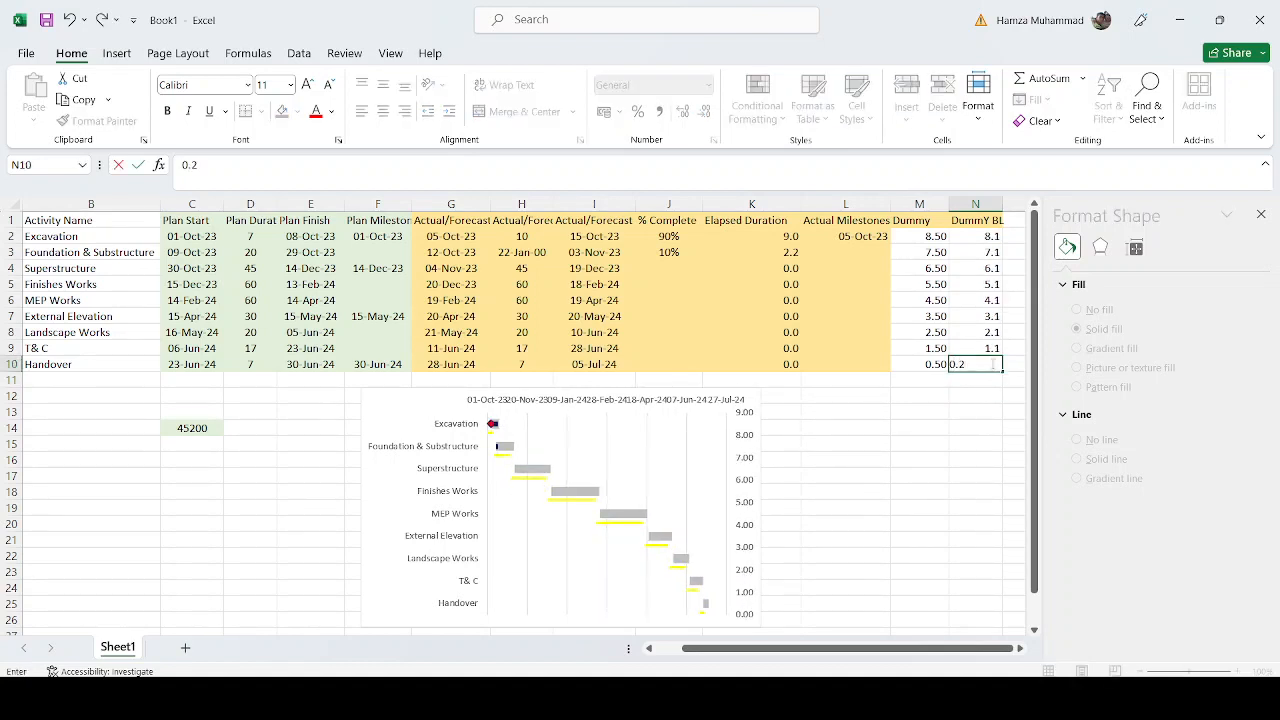
pyautogui.write('.2')
pyautogui.press('Return')
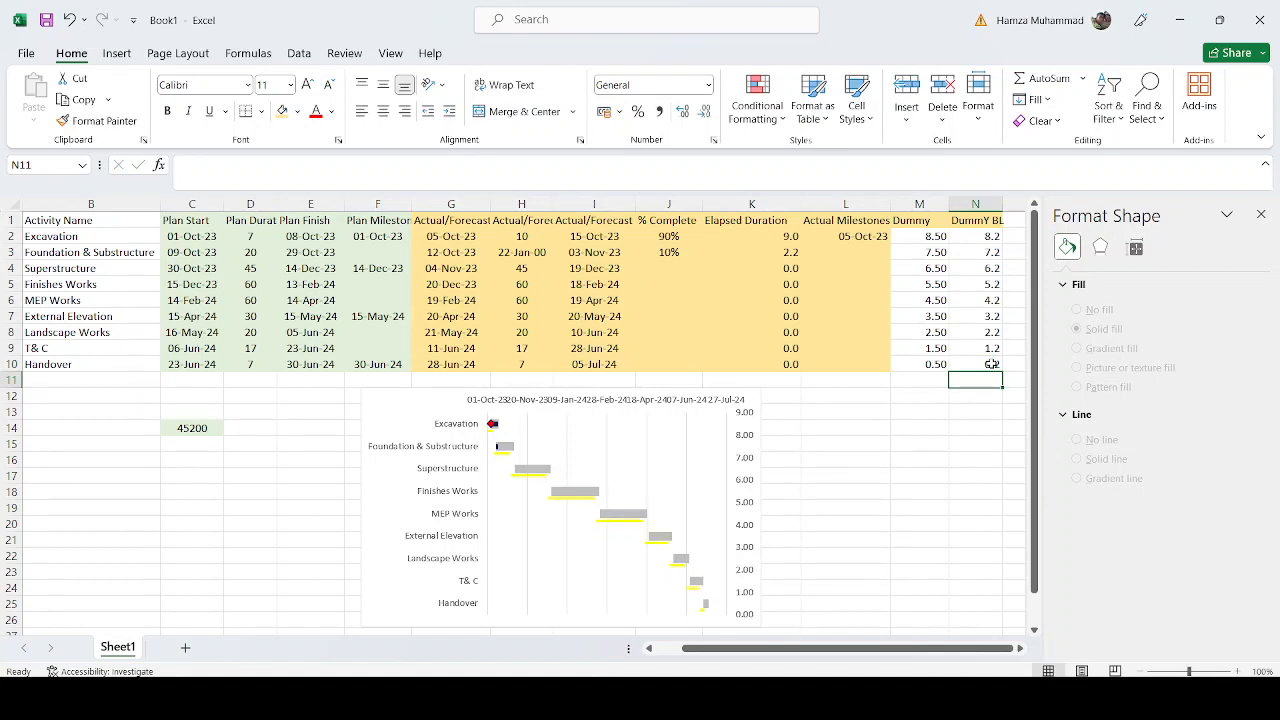
# Step: Set Handover's DummY BL value in cell N10 to 0.15
pyautogui.click(991, 363)
pyautogui.write('0.15')
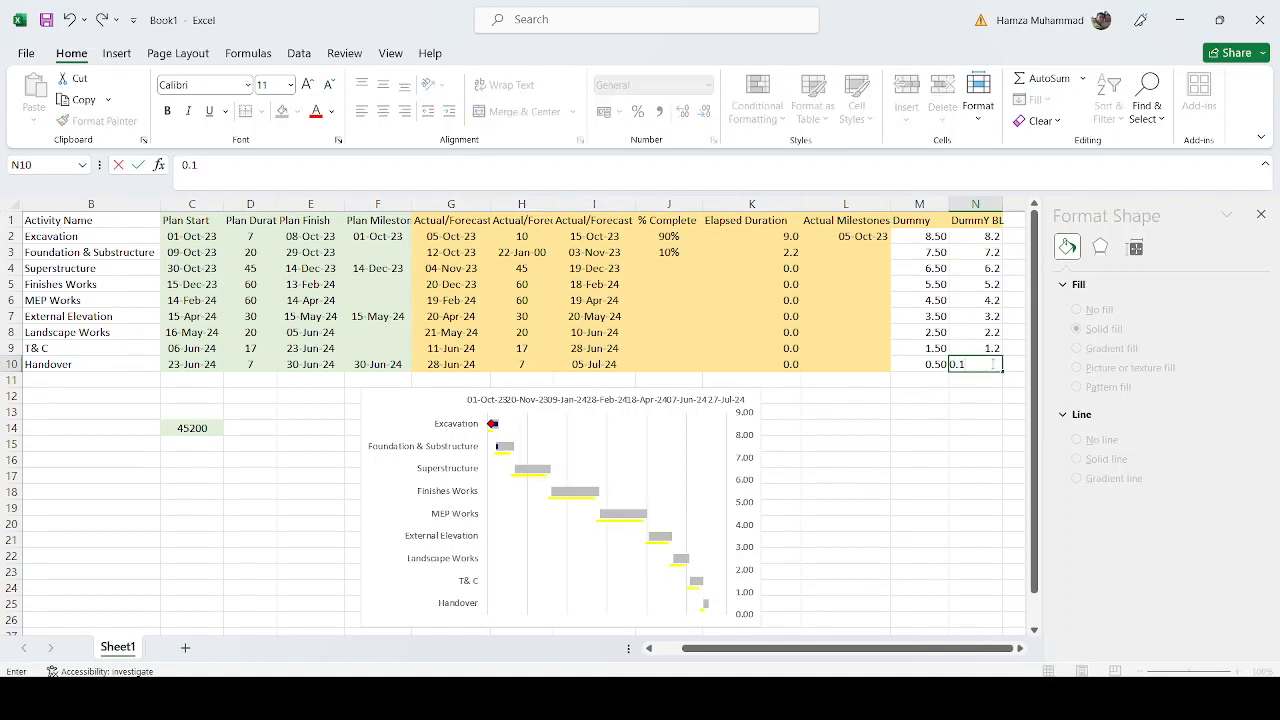
pyautogui.press('Return')
pyautogui.click(977, 477)
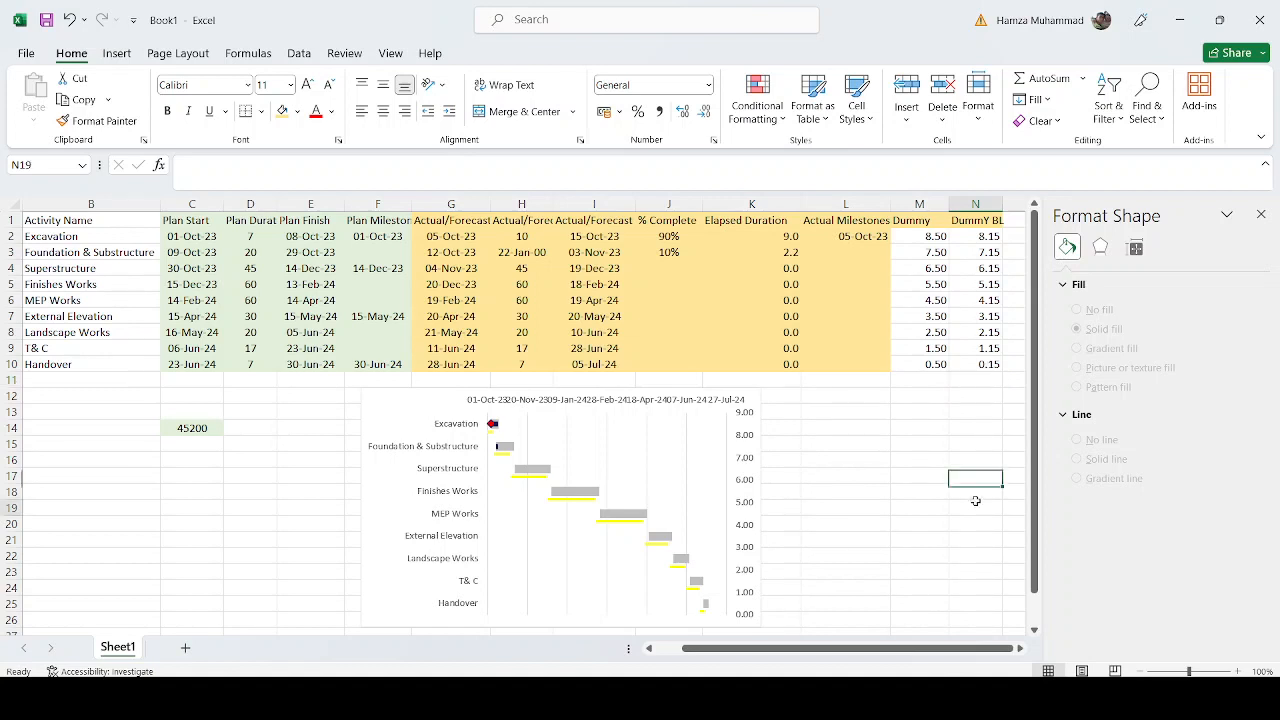
pyautogui.click(976, 503)
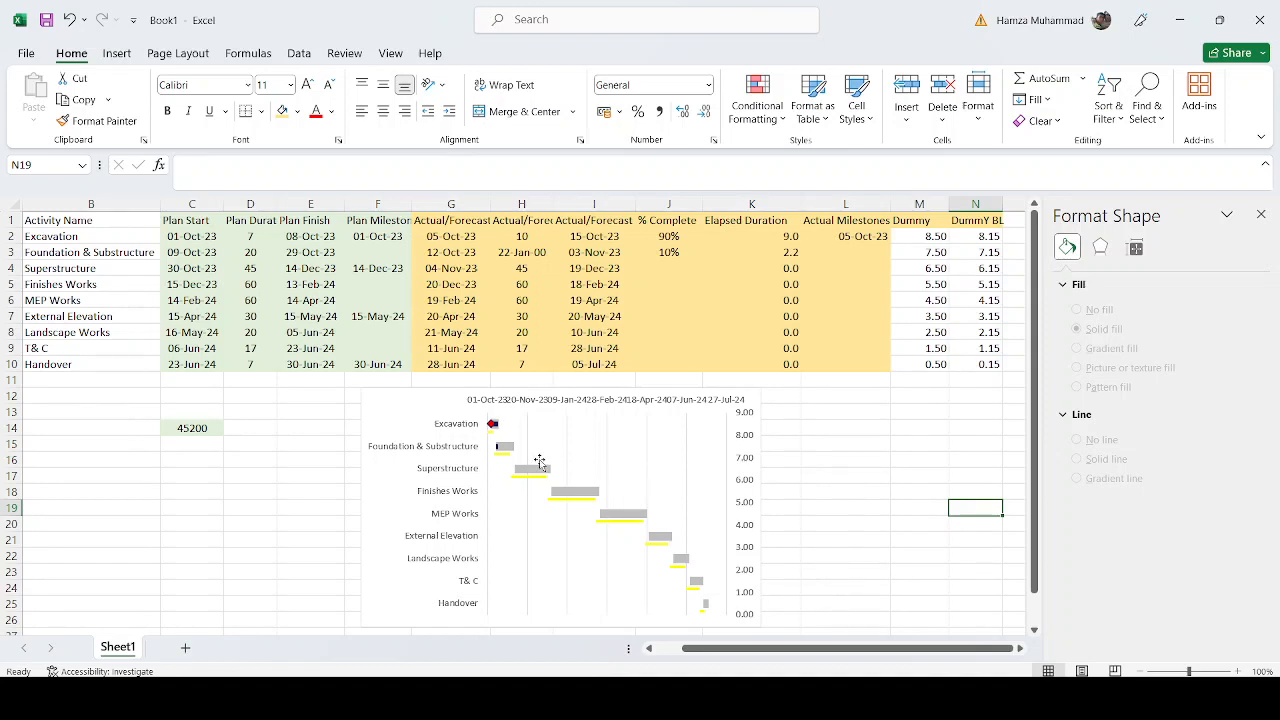
# Step: Add a new series to the chart's data source, taking its name from the Plan Milestone header in F1
pyautogui.moveTo(542, 476)
pyautogui.click(629, 441)
pyautogui.rightClick(629, 441)
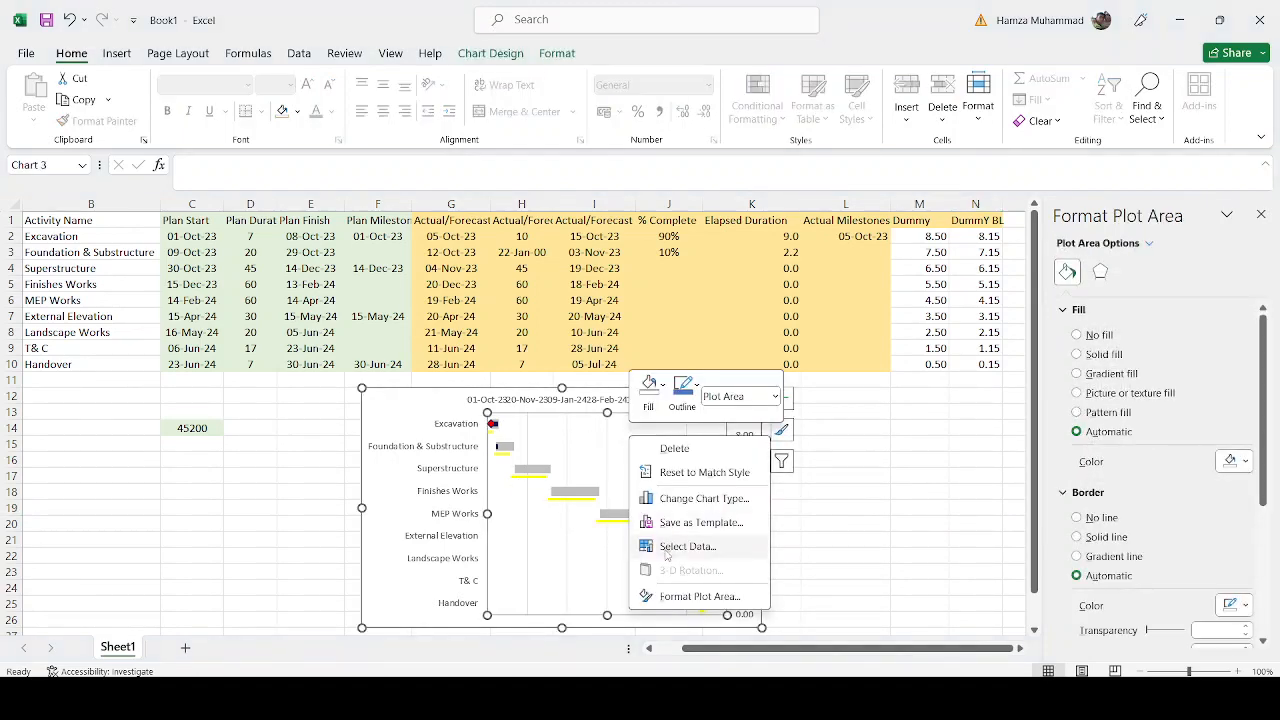
pyautogui.click(670, 550)
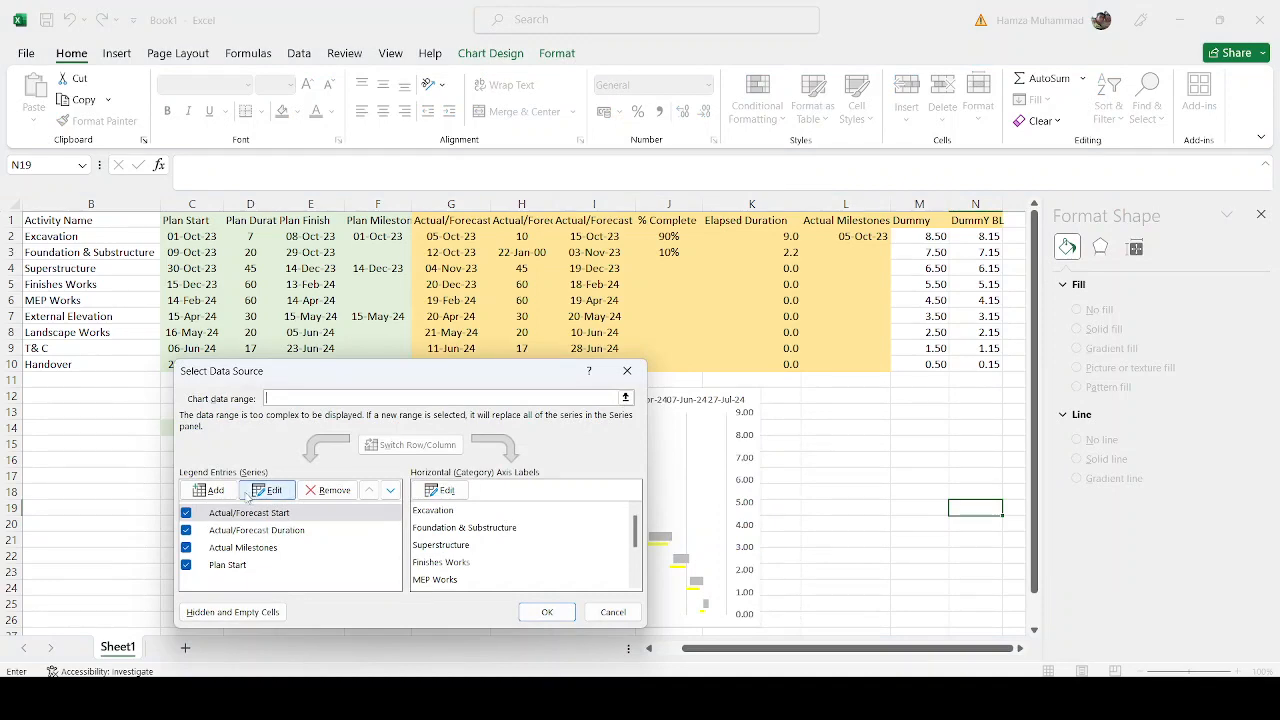
pyautogui.click(208, 490)
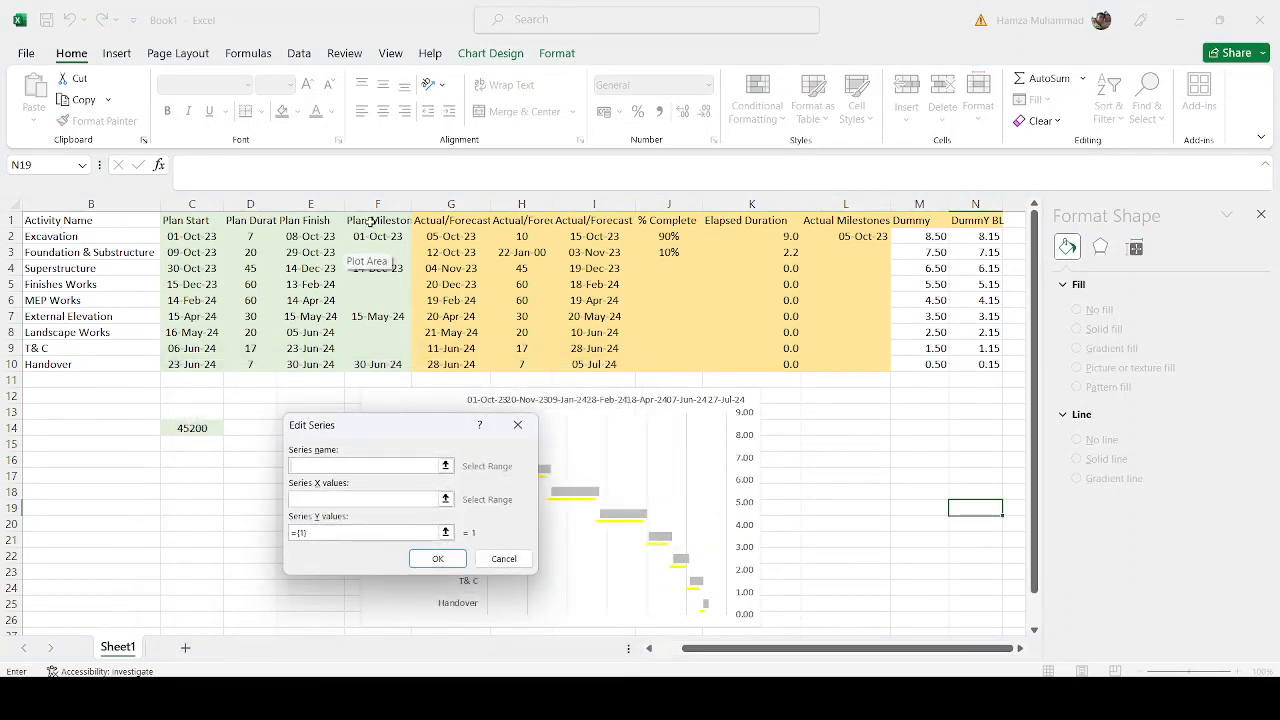
pyautogui.click(371, 221)
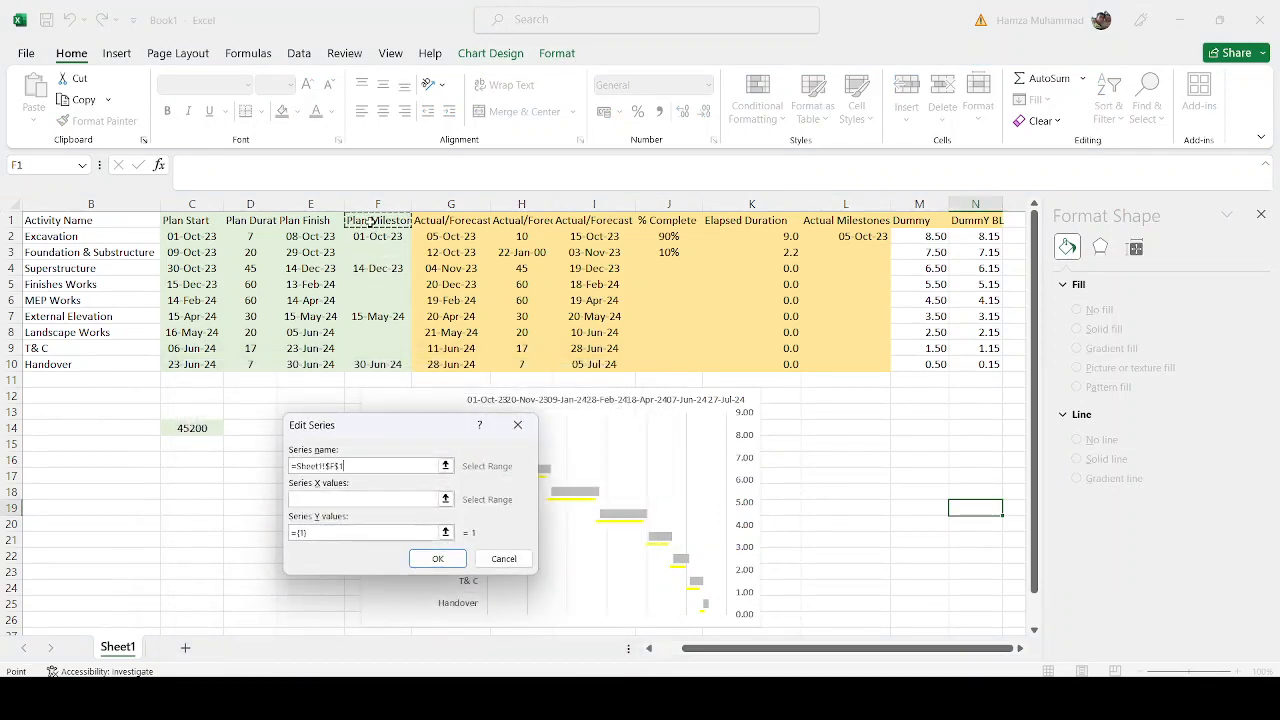
# Step: Set the new series' X values to F2:F10 and Y values to N2:N10, and apply the data source changes
pyautogui.click(446, 500)
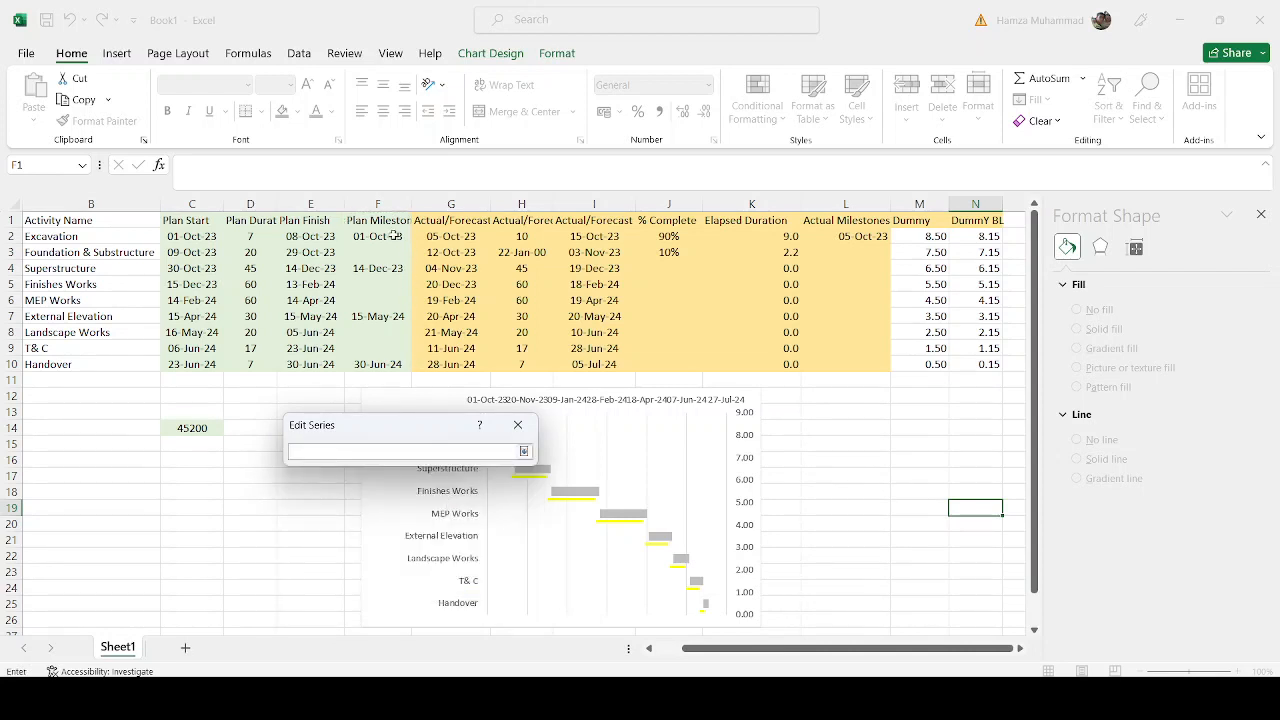
pyautogui.moveTo(395, 235); pyautogui.dragTo(402, 367)
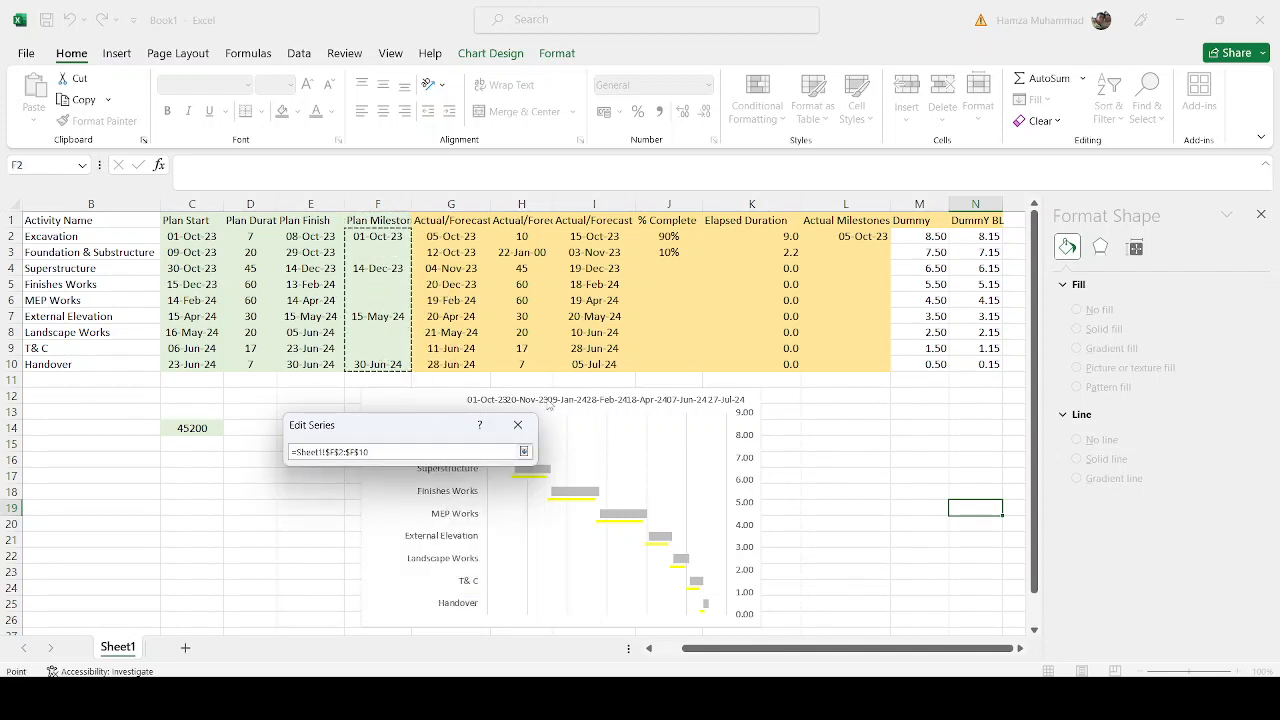
pyautogui.click(523, 451)
pyautogui.click(444, 535)
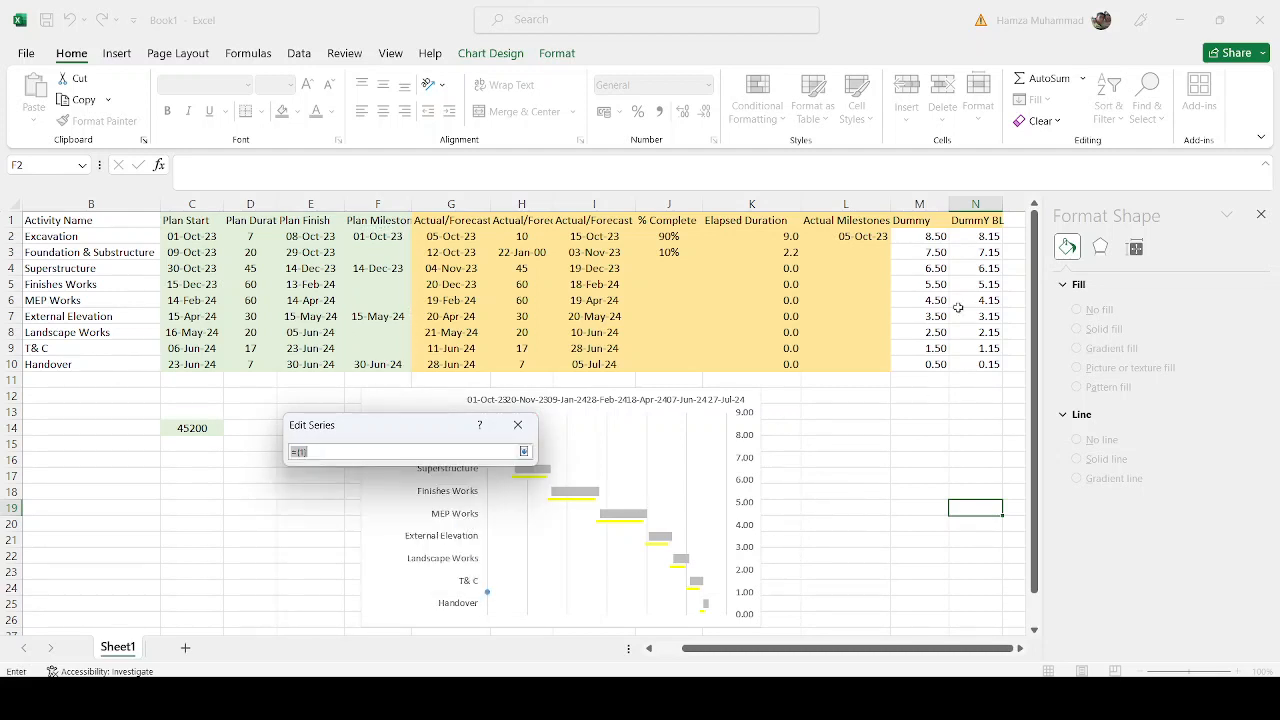
pyautogui.moveTo(981, 239); pyautogui.dragTo(972, 366)
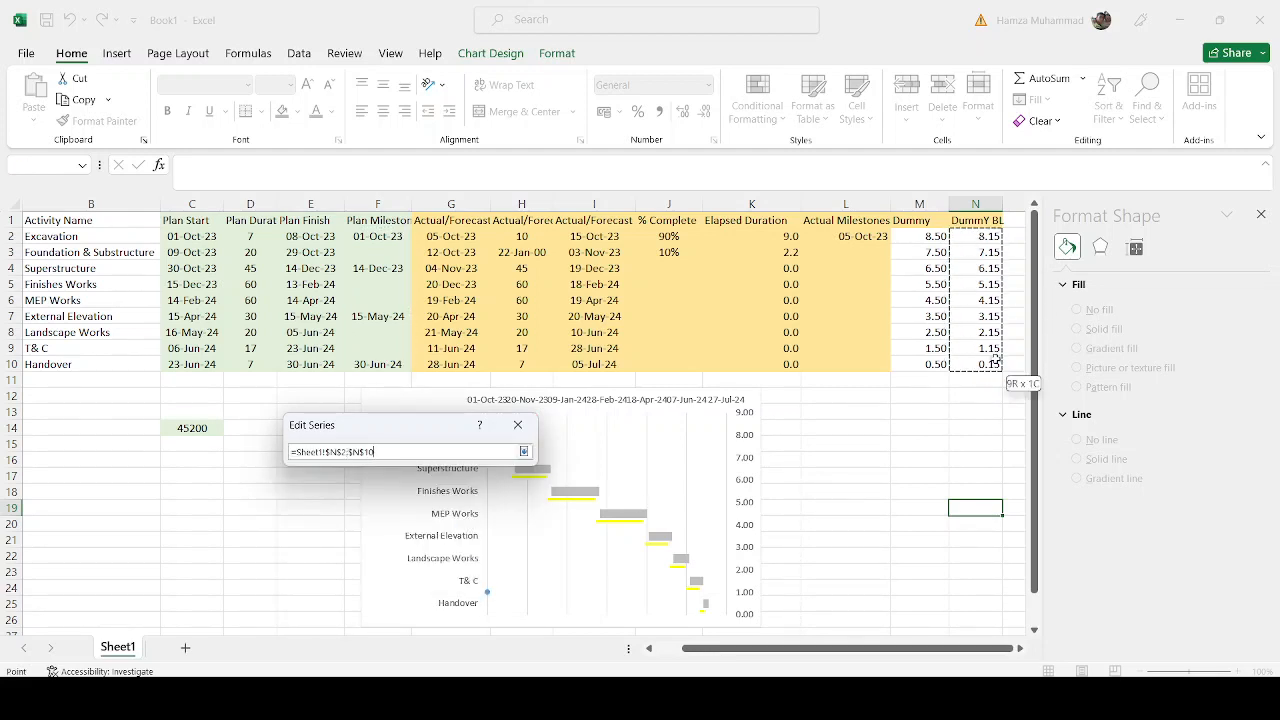
pyautogui.click(524, 451)
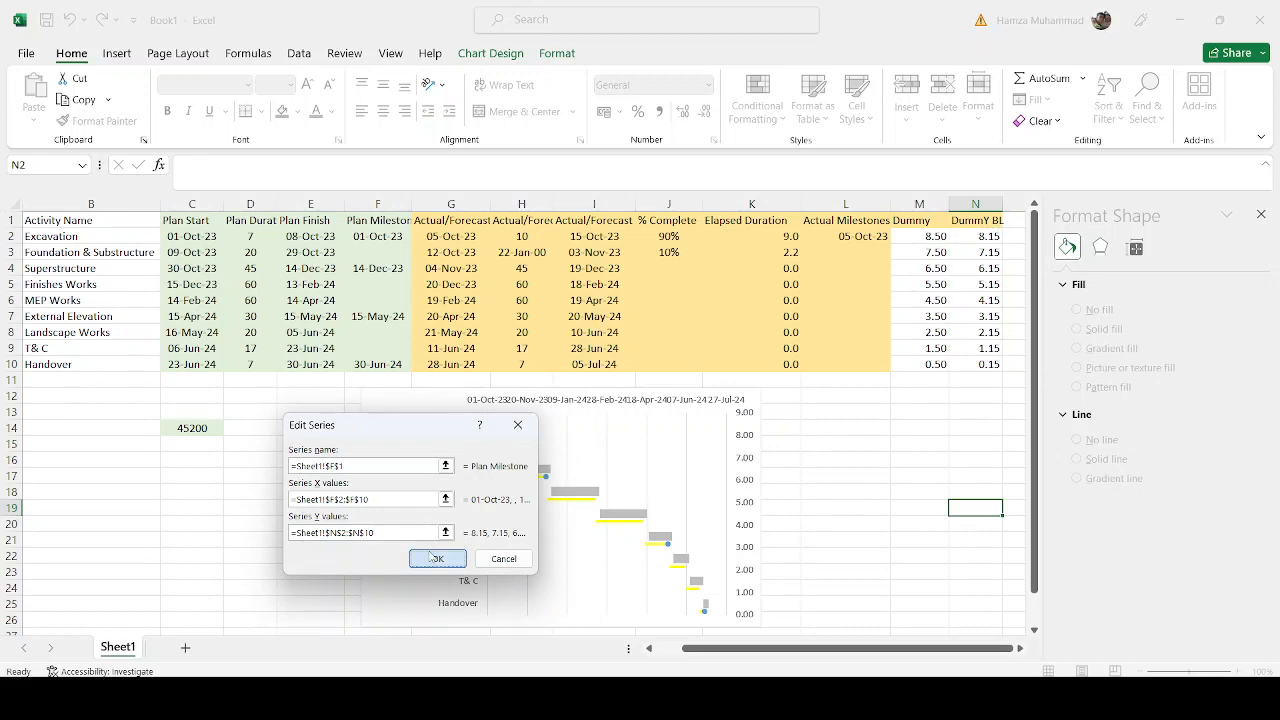
pyautogui.click(434, 557)
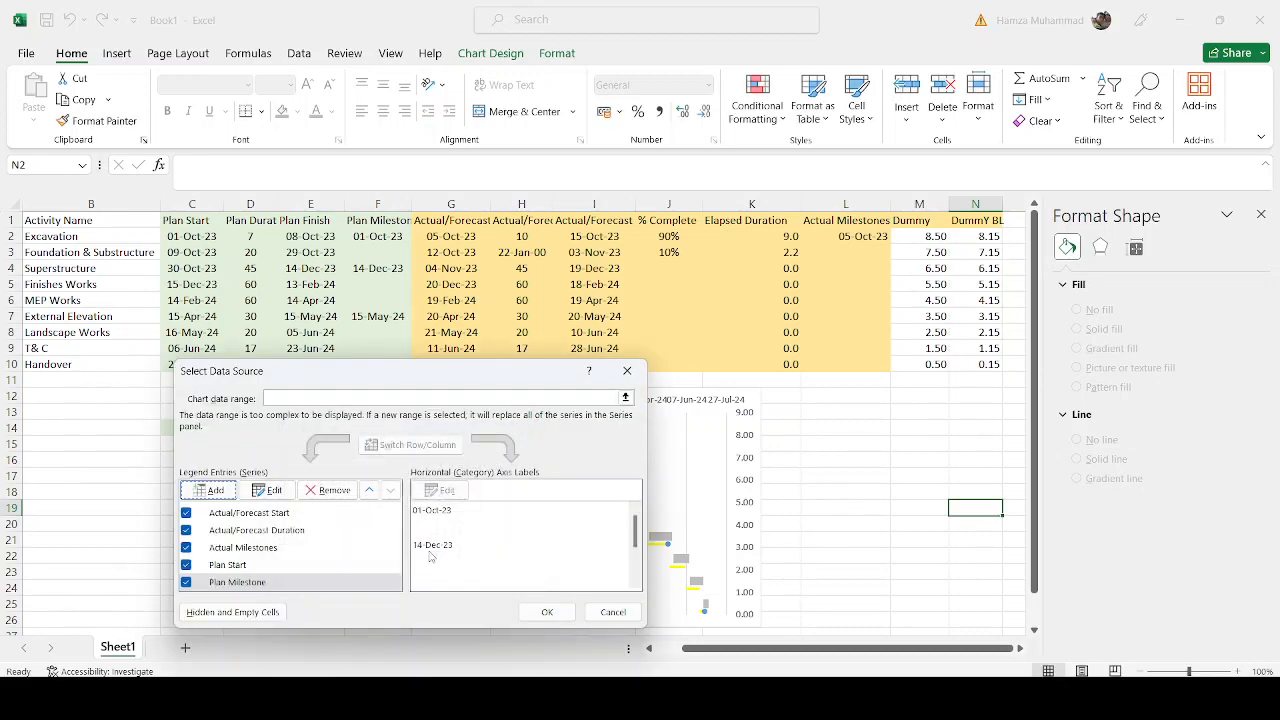
pyautogui.click(538, 613)
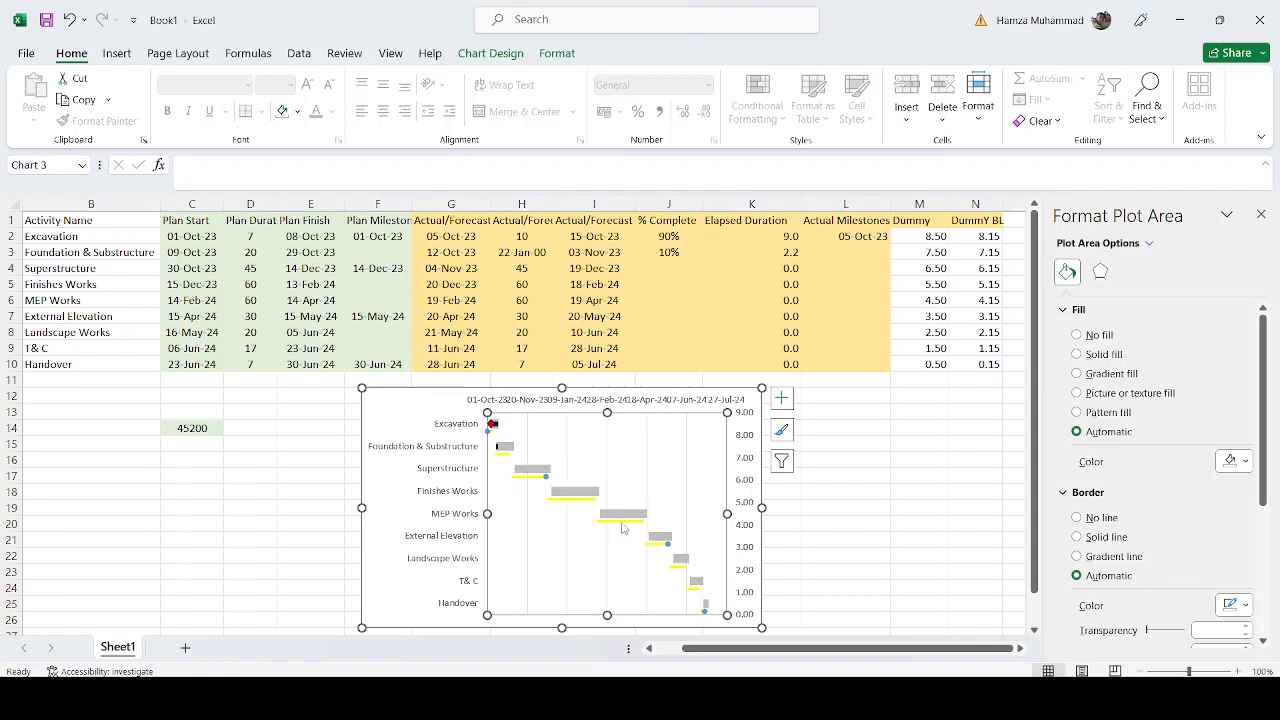
# Step: Change the Plan Milestone series markers on the chart to the built-in diamond shape
pyautogui.moveTo(671, 551)
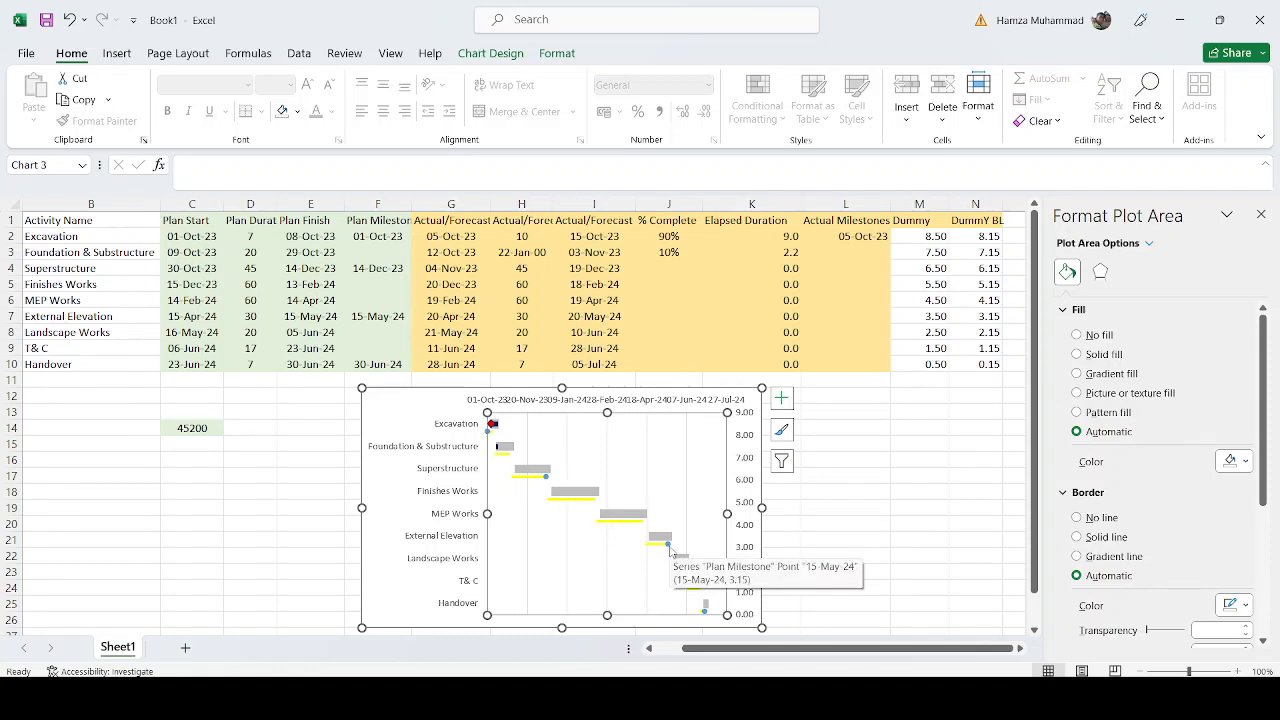
pyautogui.click(670, 546)
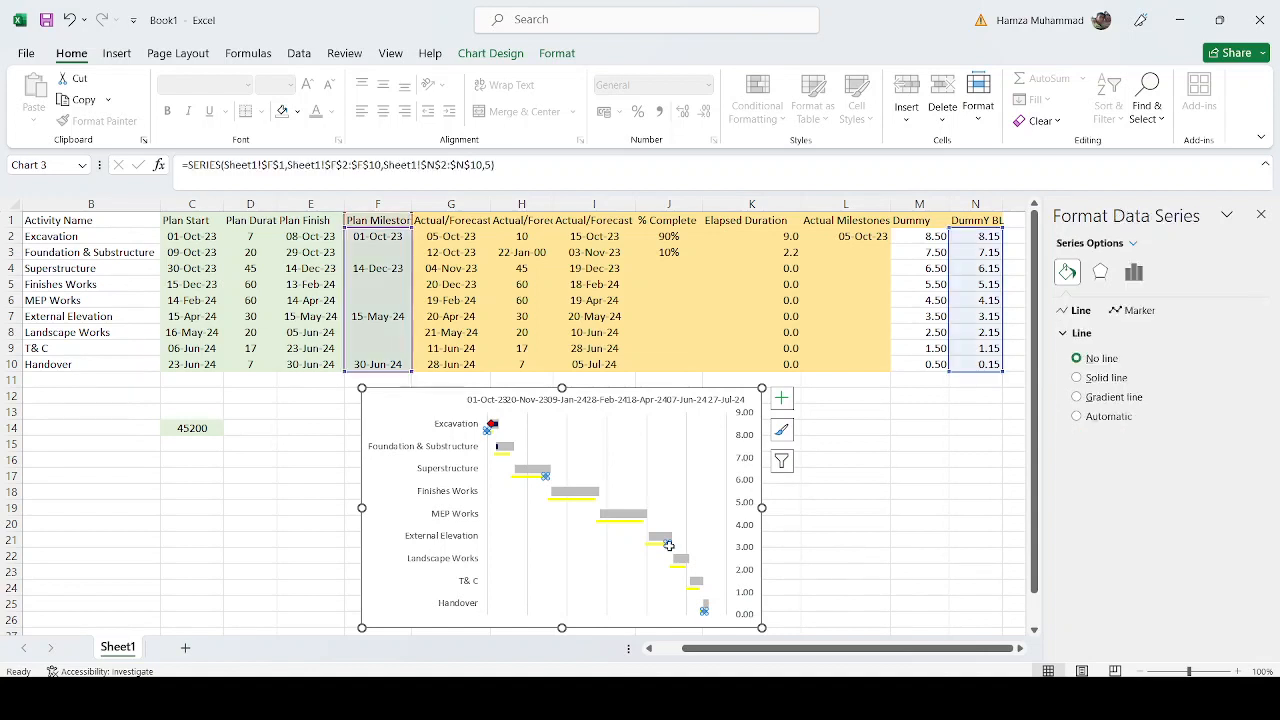
pyautogui.click(1140, 310)
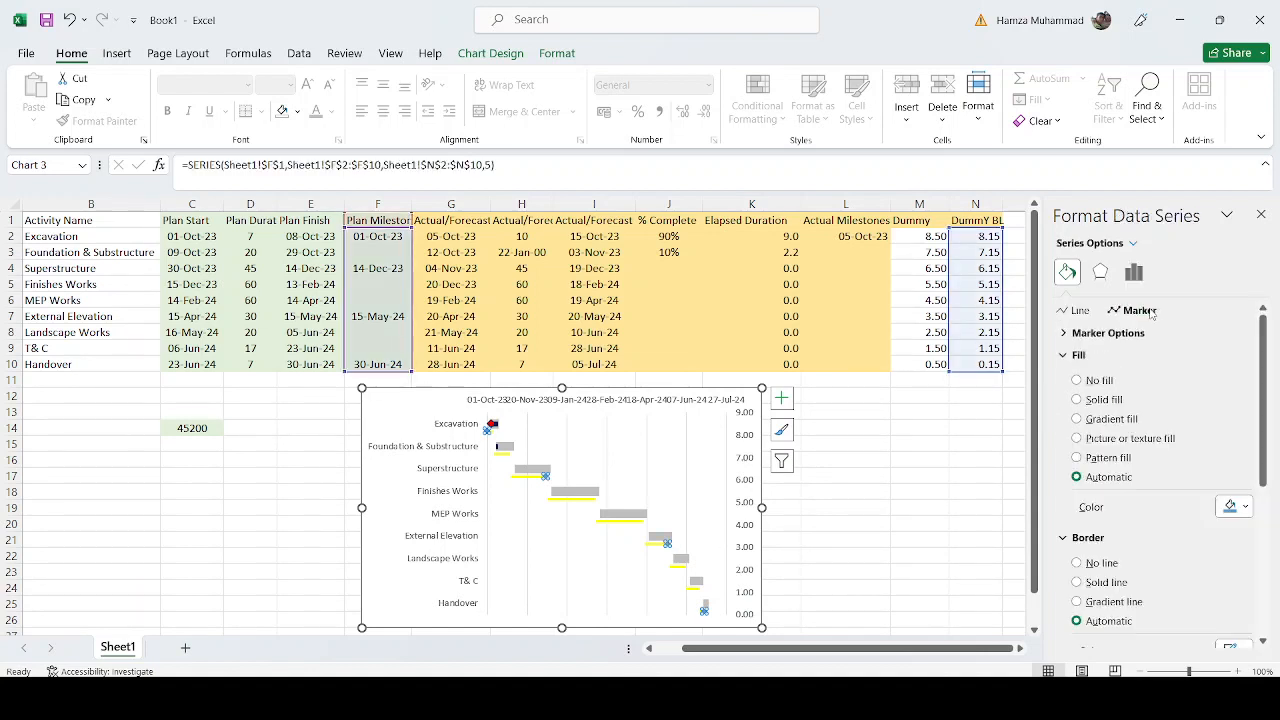
pyautogui.click(1064, 335)
pyautogui.click(1077, 395)
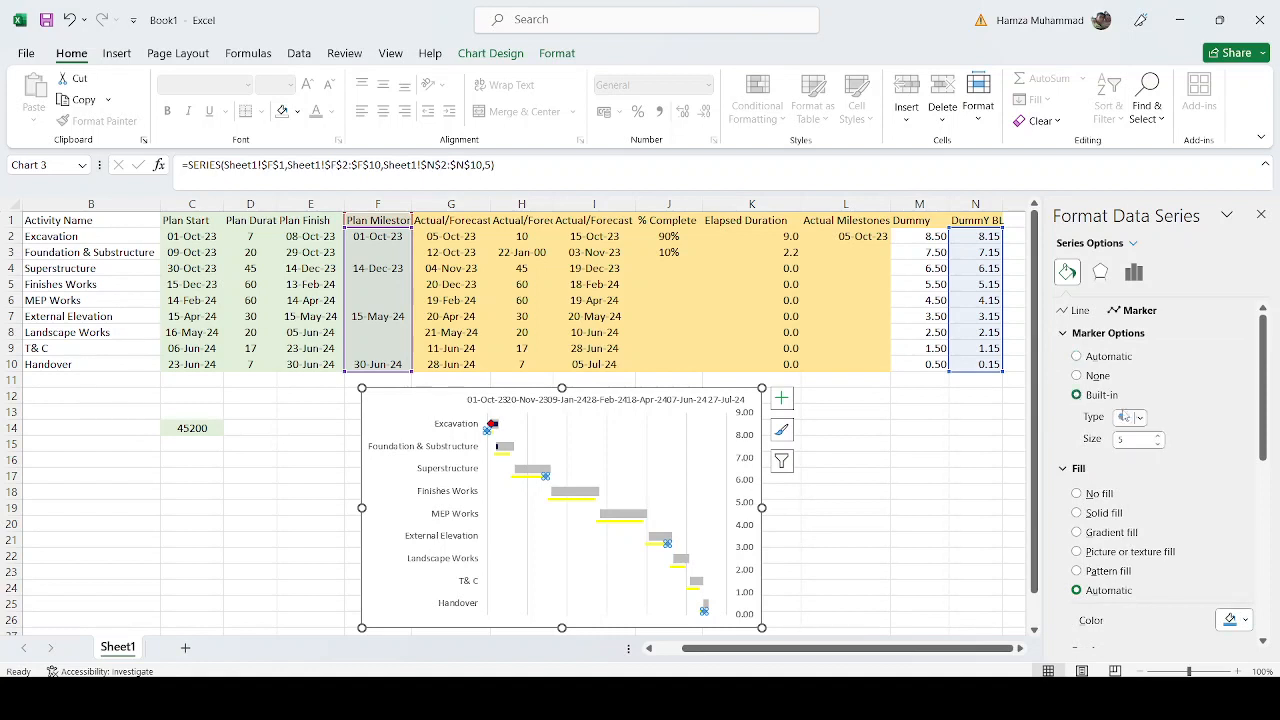
pyautogui.click(1139, 417)
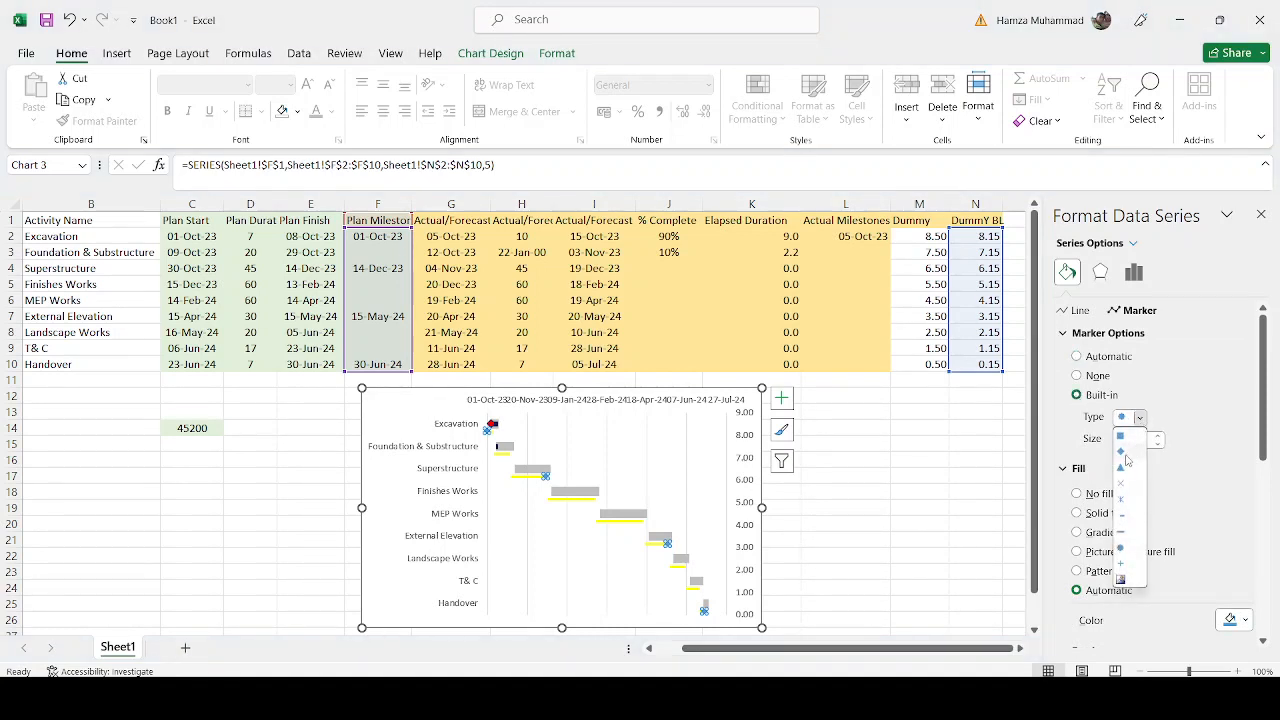
pyautogui.click(1122, 452)
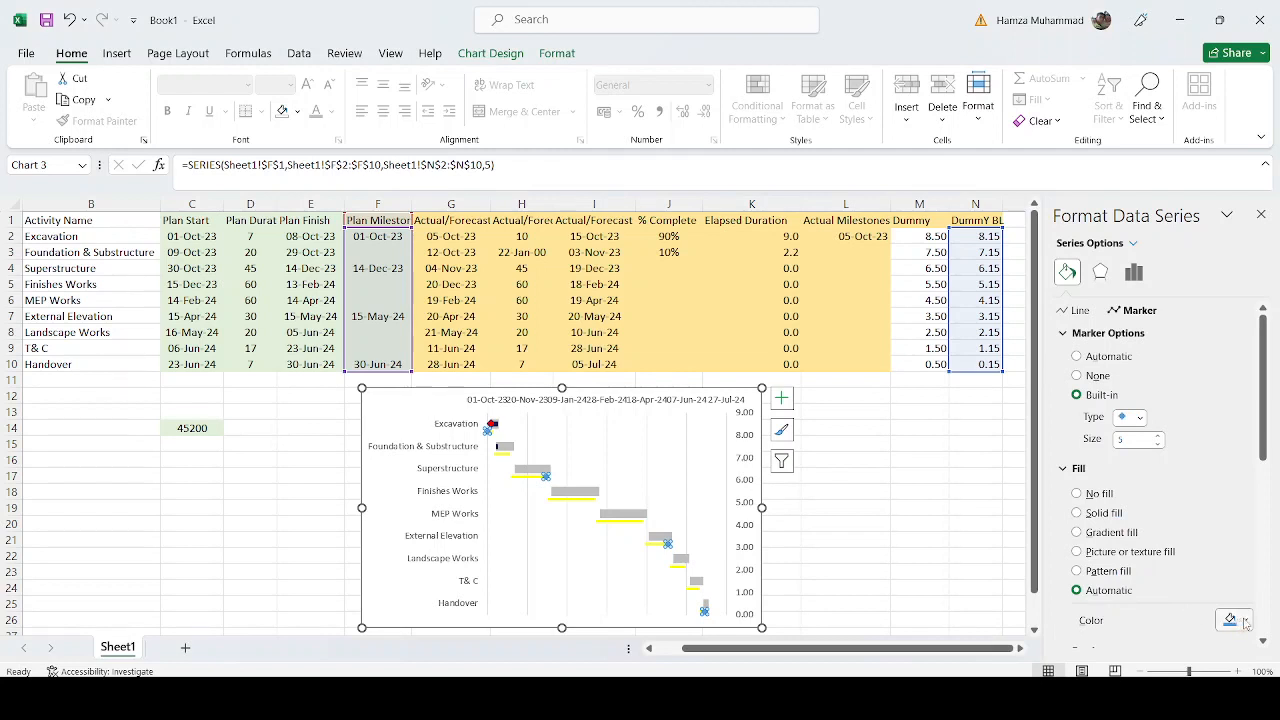
# Step: Fill the Plan Milestone diamond markers with solid green and give them a solid orange border
pyautogui.scroll(-2, 1097, 434)
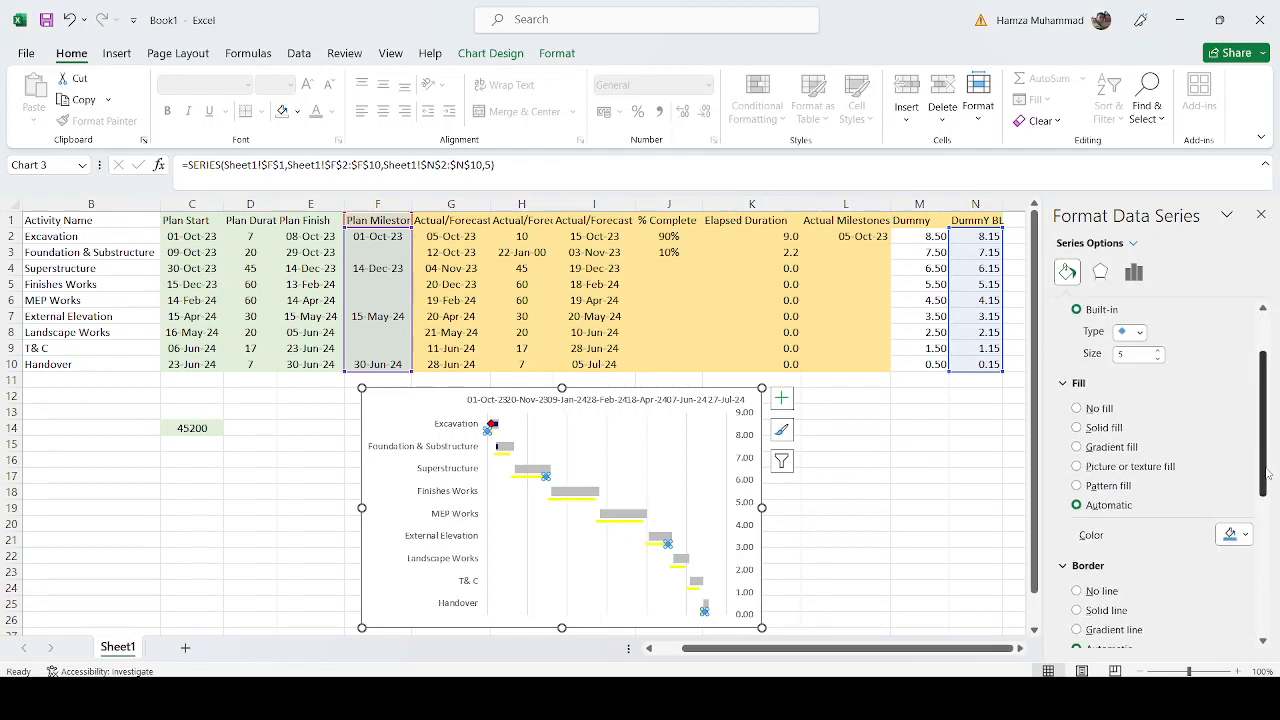
pyautogui.click(1244, 536)
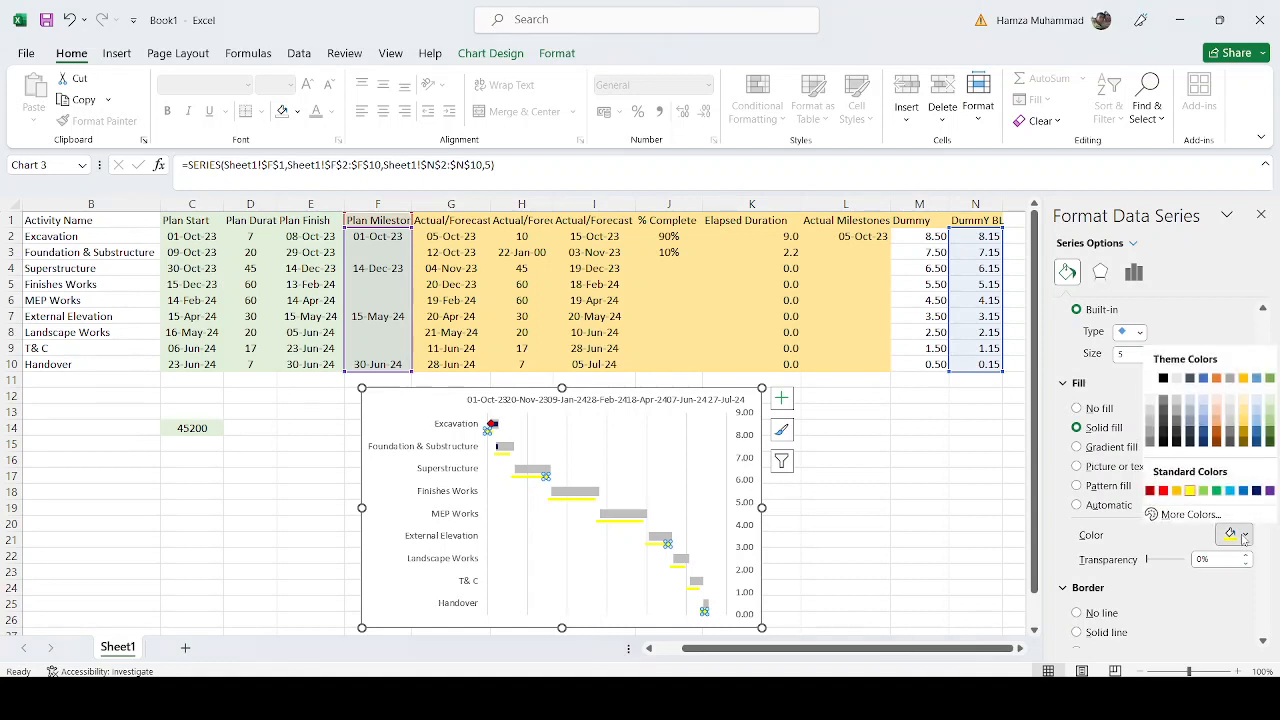
pyautogui.click(1216, 491)
pyautogui.scroll(-2, 1118, 545)
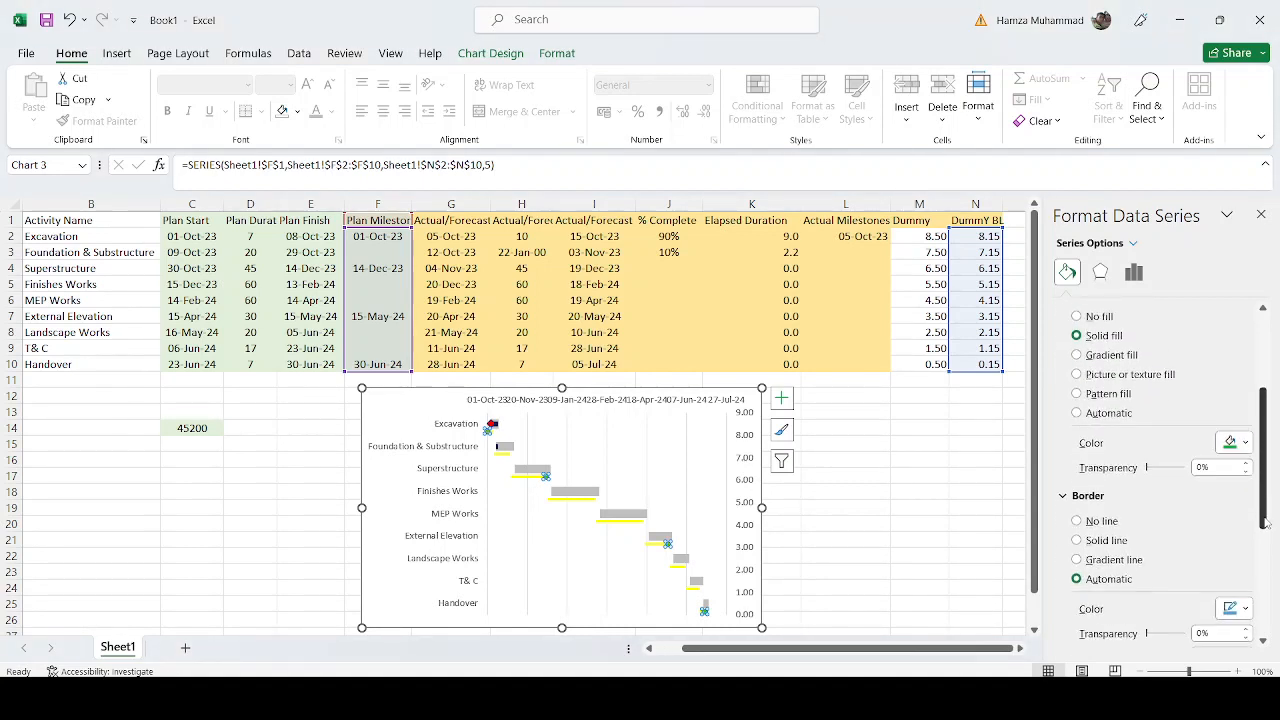
pyautogui.click(1108, 541)
pyautogui.click(1244, 608)
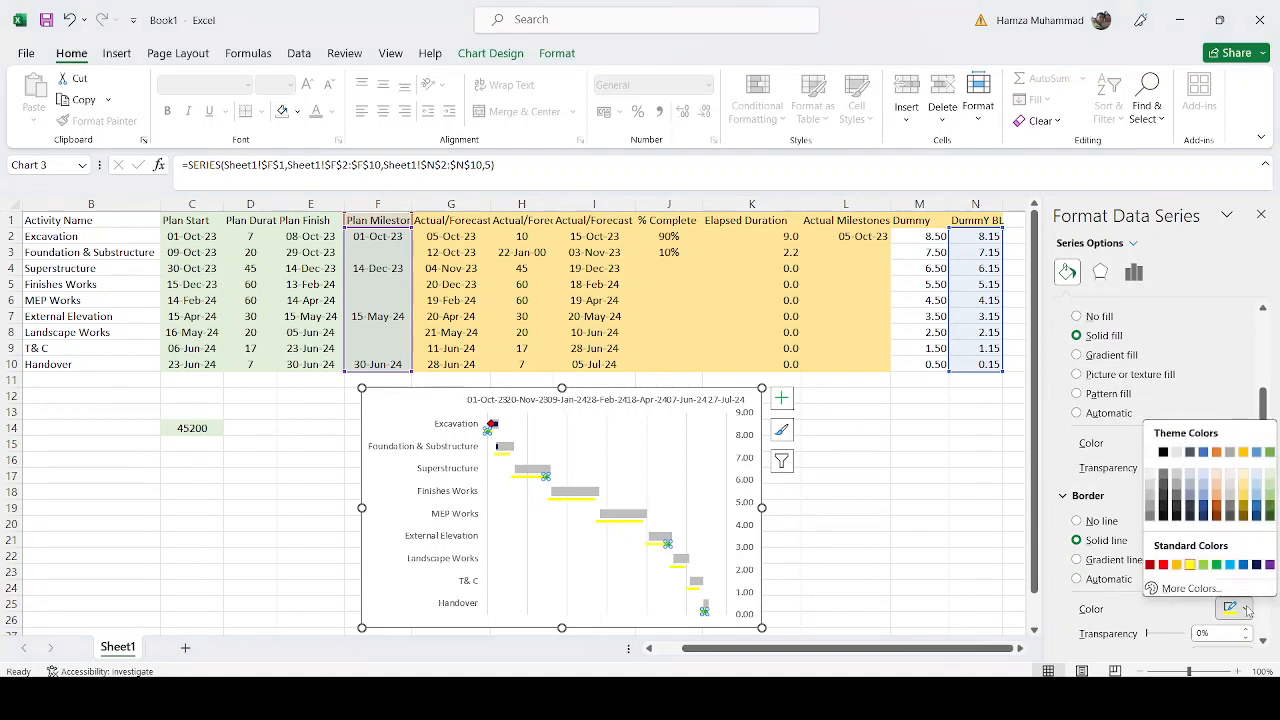
pyautogui.click(1176, 565)
pyautogui.click(973, 545)
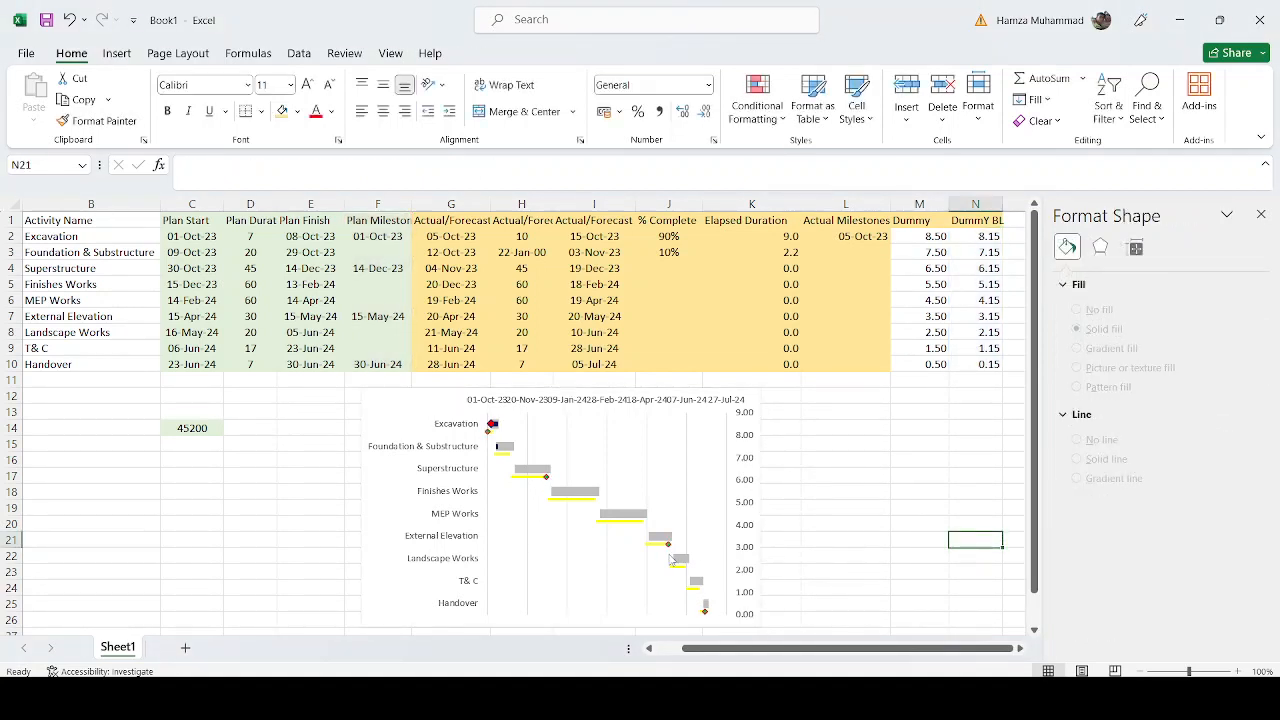
# Step: Increase the built-in marker size of the Plan Milestone series by one increment
pyautogui.click(668, 545)
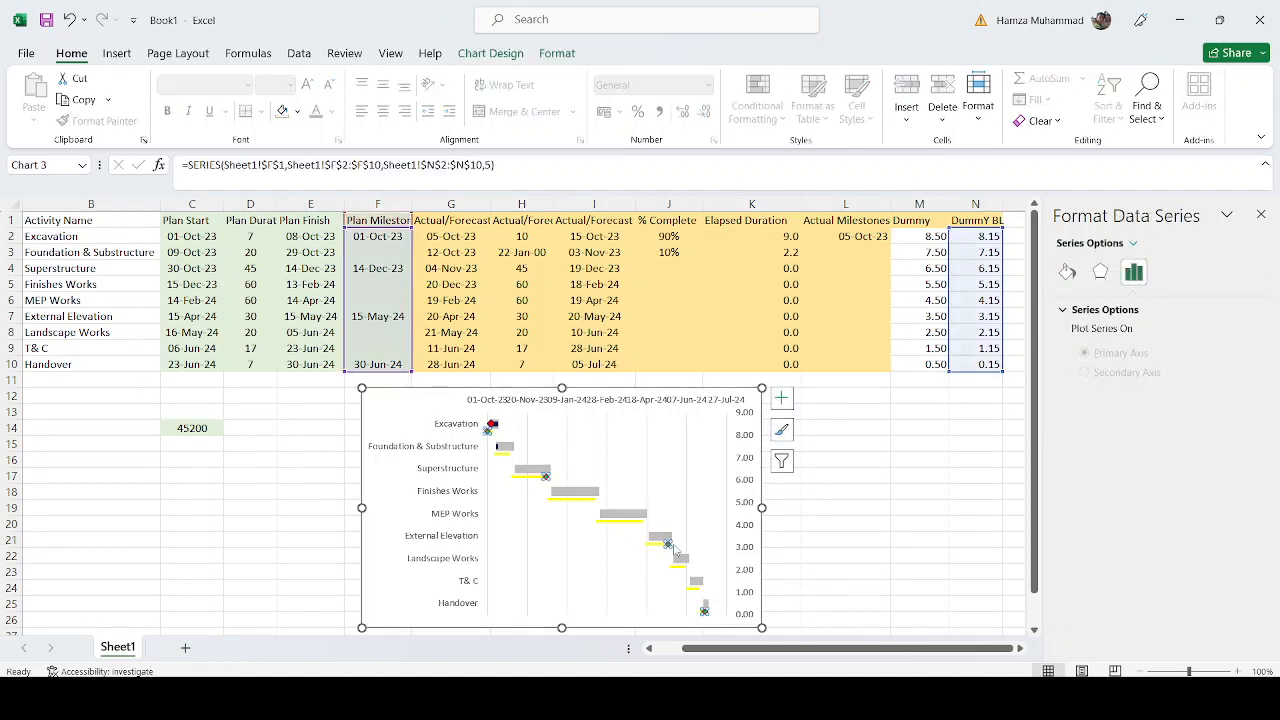
pyautogui.click(1067, 272)
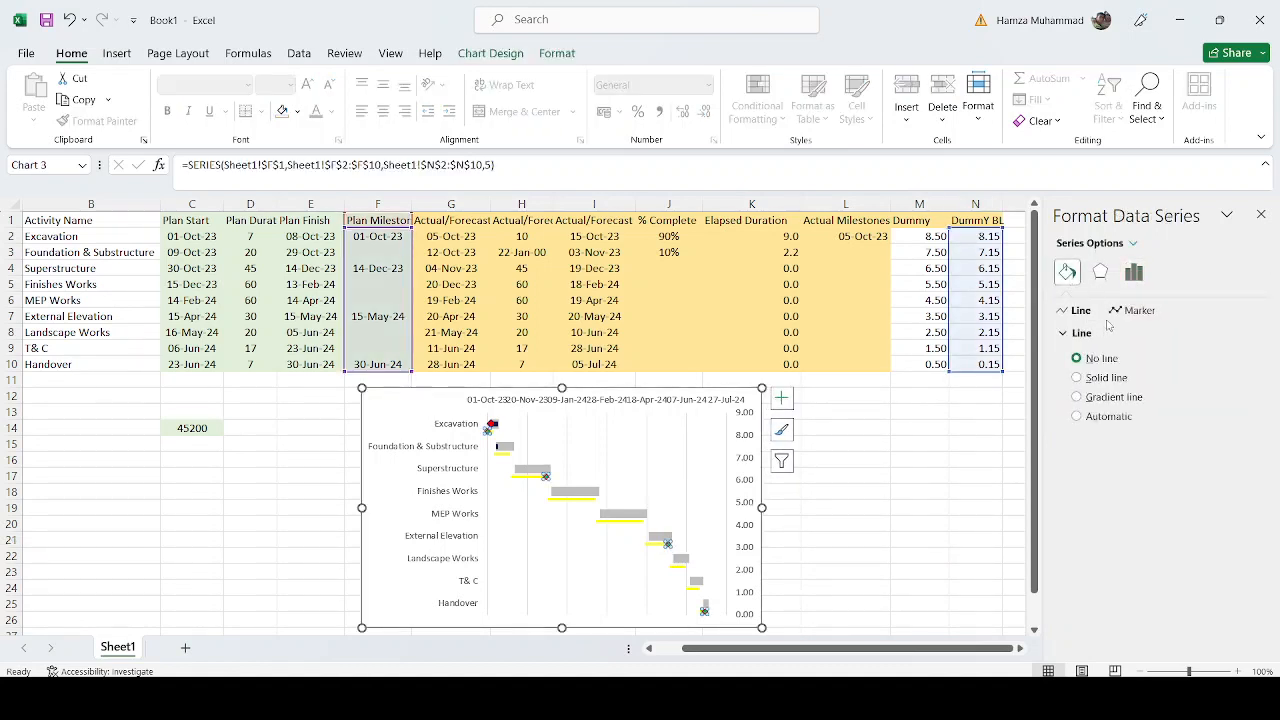
pyautogui.click(1137, 312)
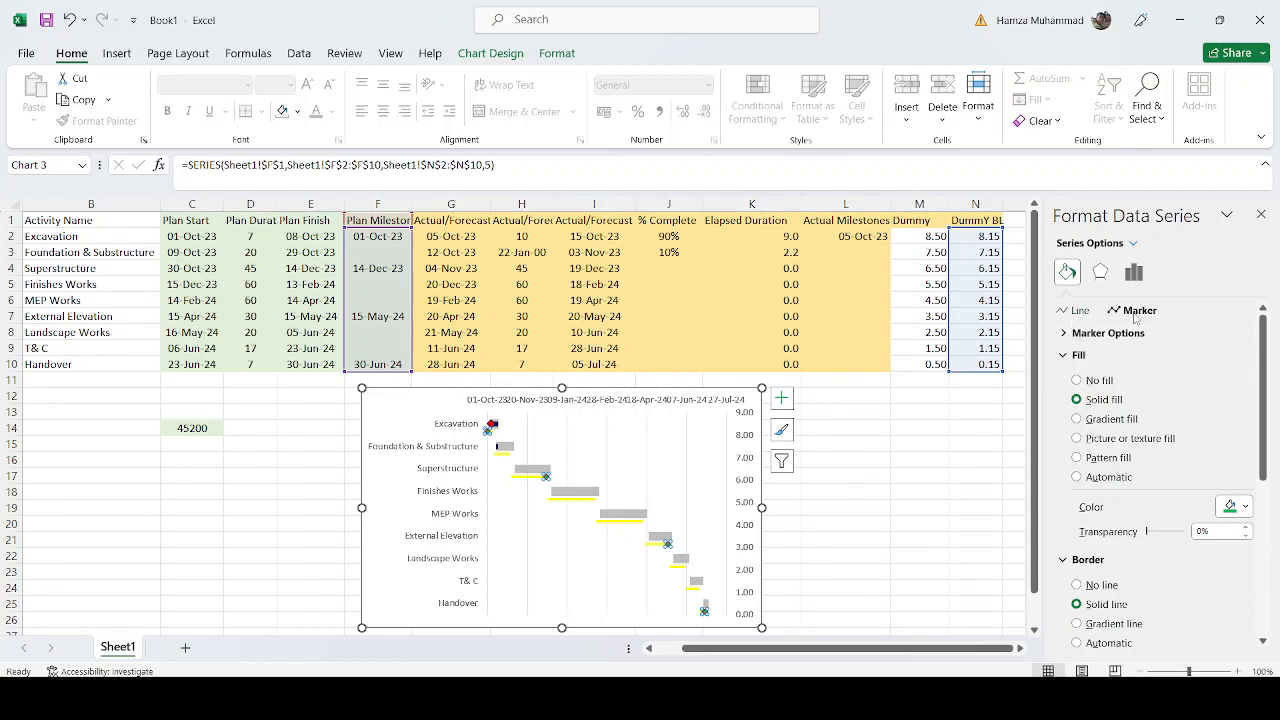
pyautogui.click(1068, 336)
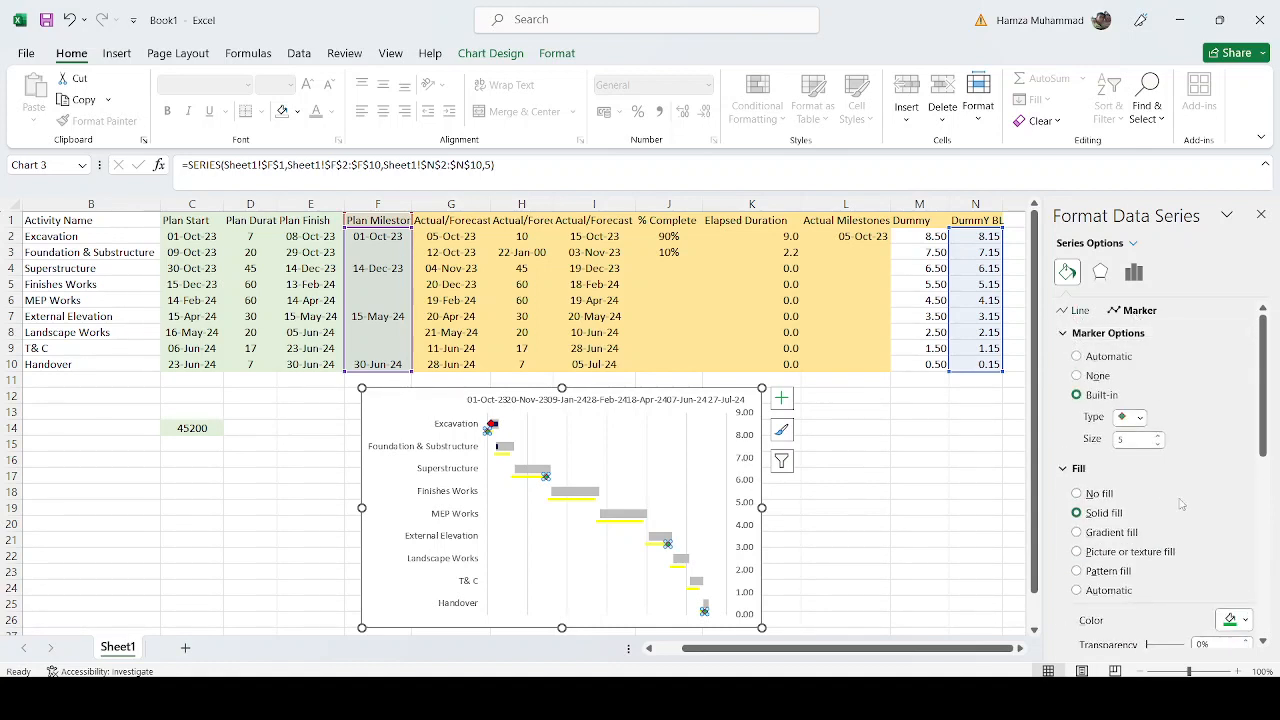
pyautogui.click(1160, 437)
pyautogui.click(965, 540)
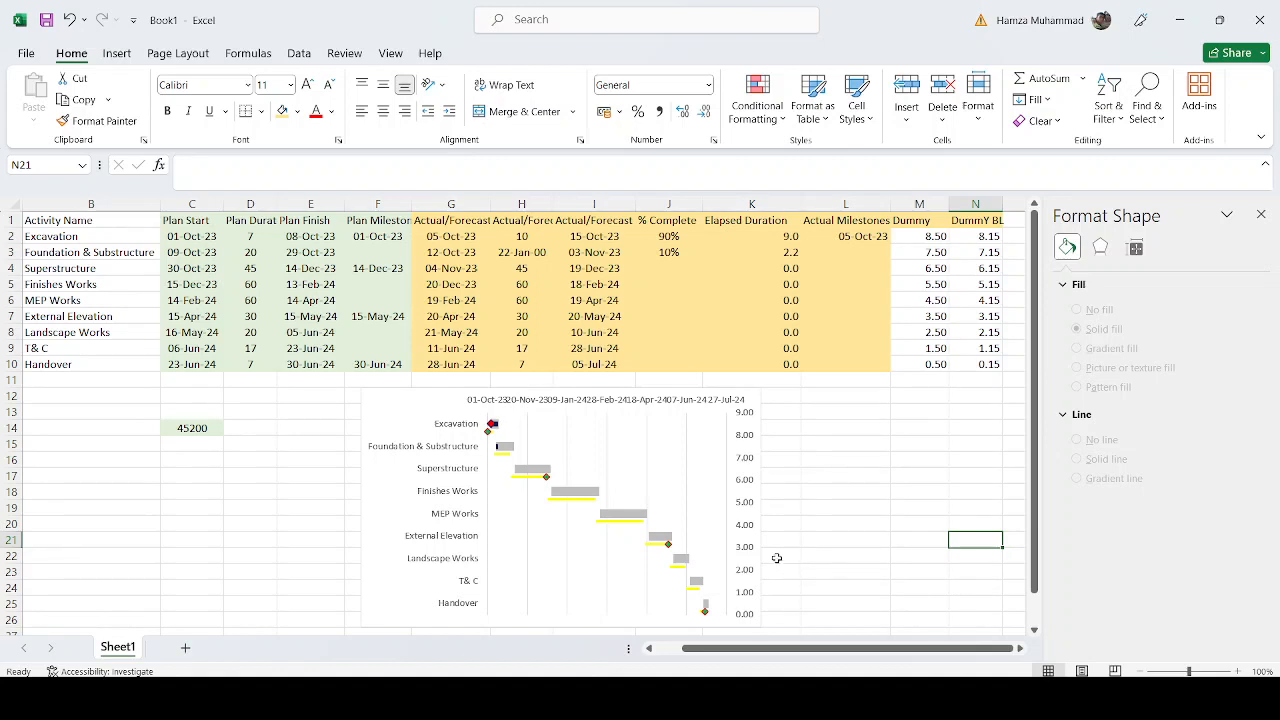
# Step: Rename Sheet1 as Working Sheet
pyautogui.doubleClick(126, 652)
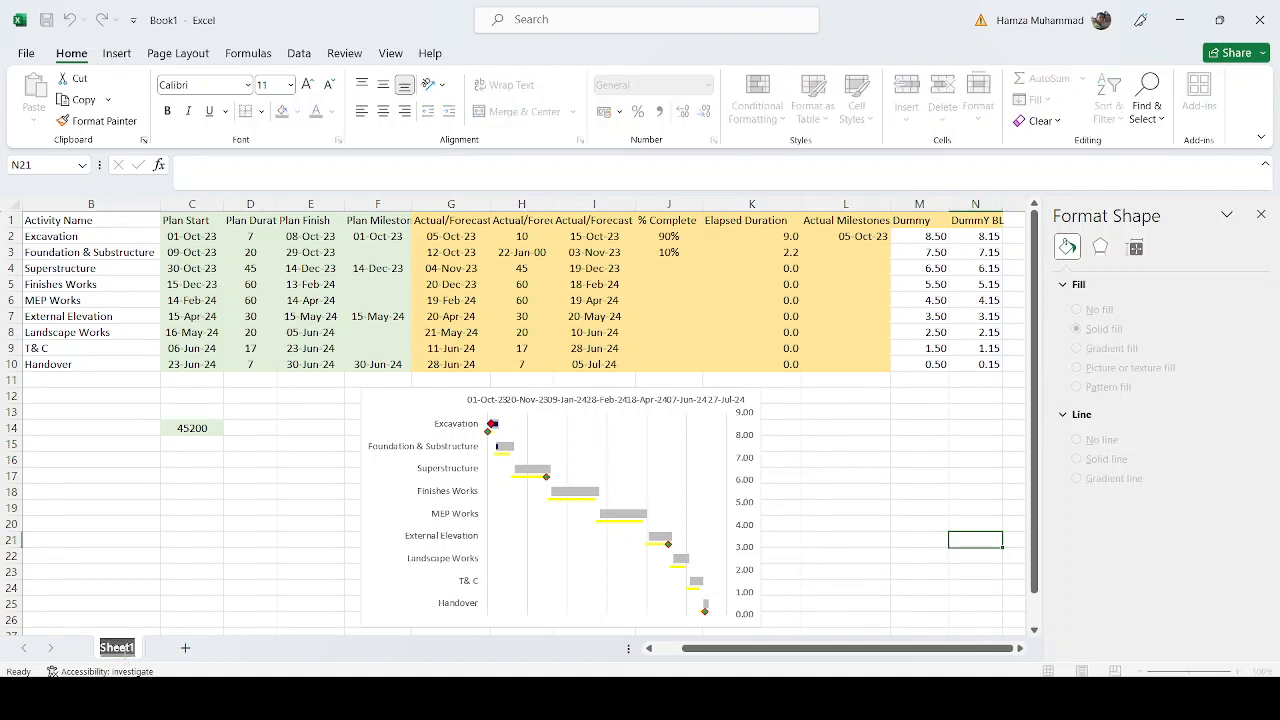
pyautogui.write('Wo')
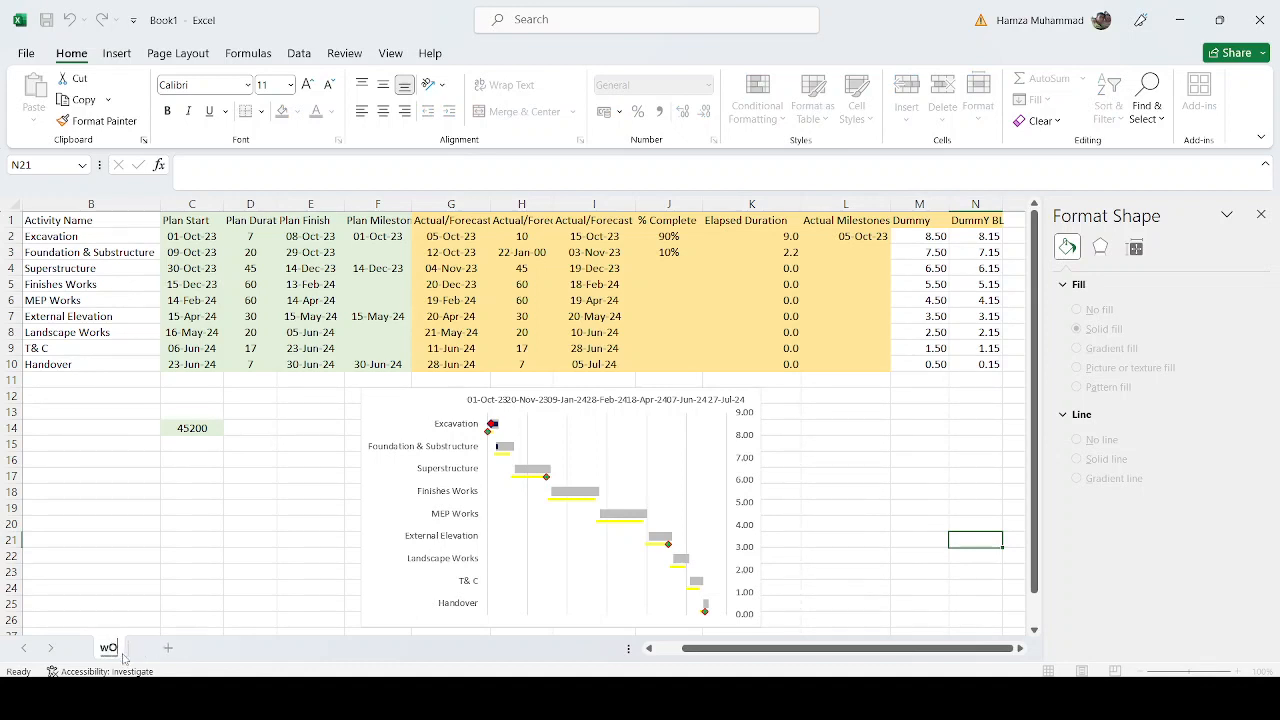
pyautogui.write('rking SHEET')
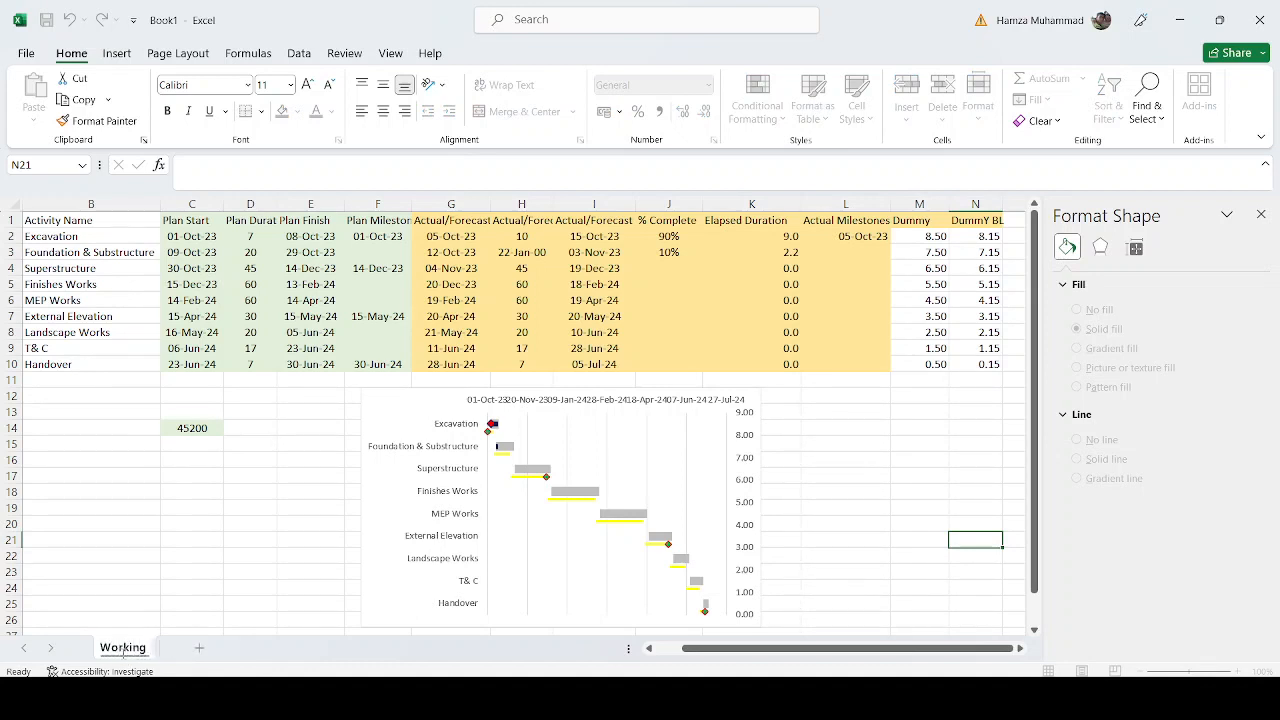
pyautogui.press('BackSpace')
pyautogui.press('BackSpace')
pyautogui.press('BackSpace')
pyautogui.press('BackSpace')
pyautogui.write('heet')
pyautogui.press('Return')
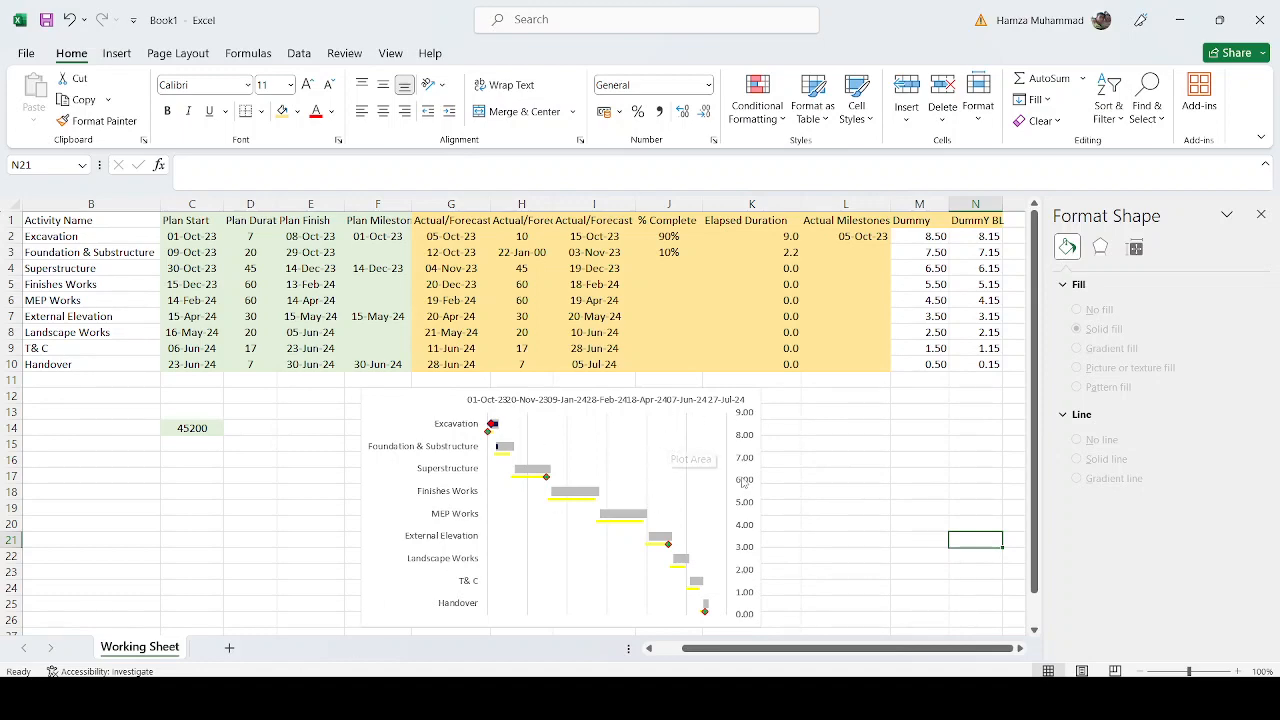
# Step: Add a new worksheet and name it Final Graph
pyautogui.click(229, 648)
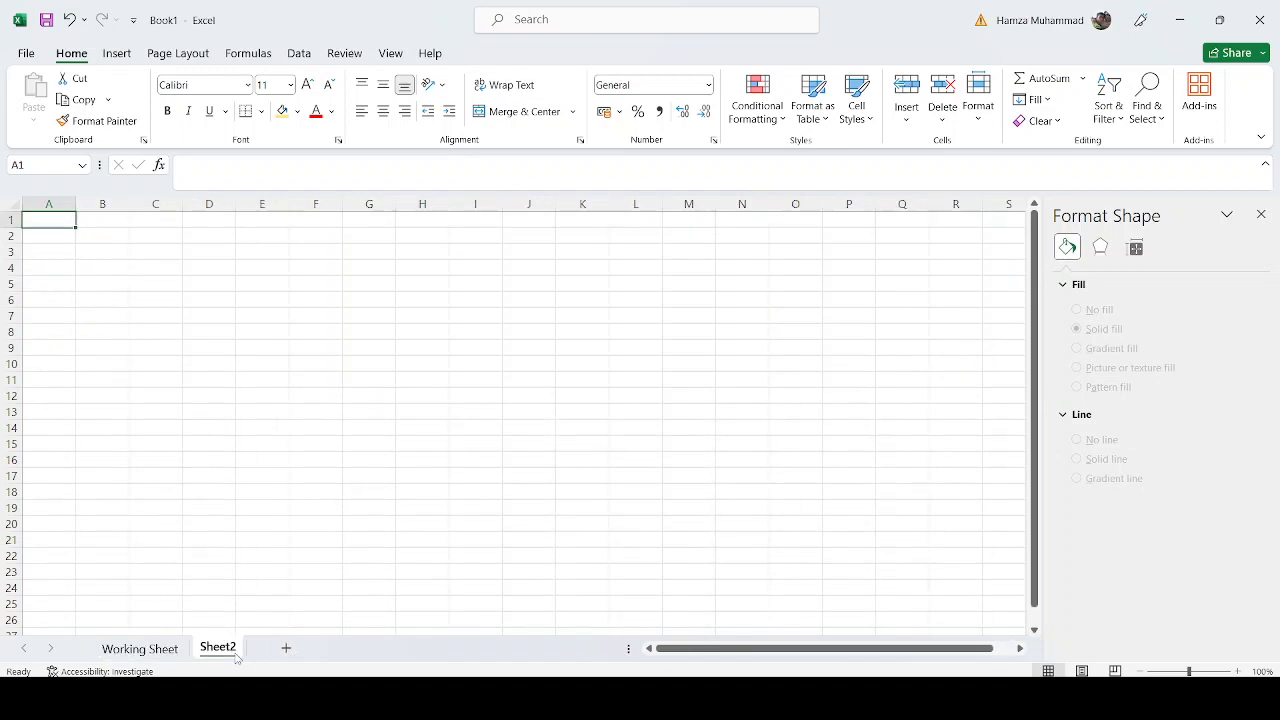
pyautogui.doubleClick(236, 655)
pyautogui.write('Final')
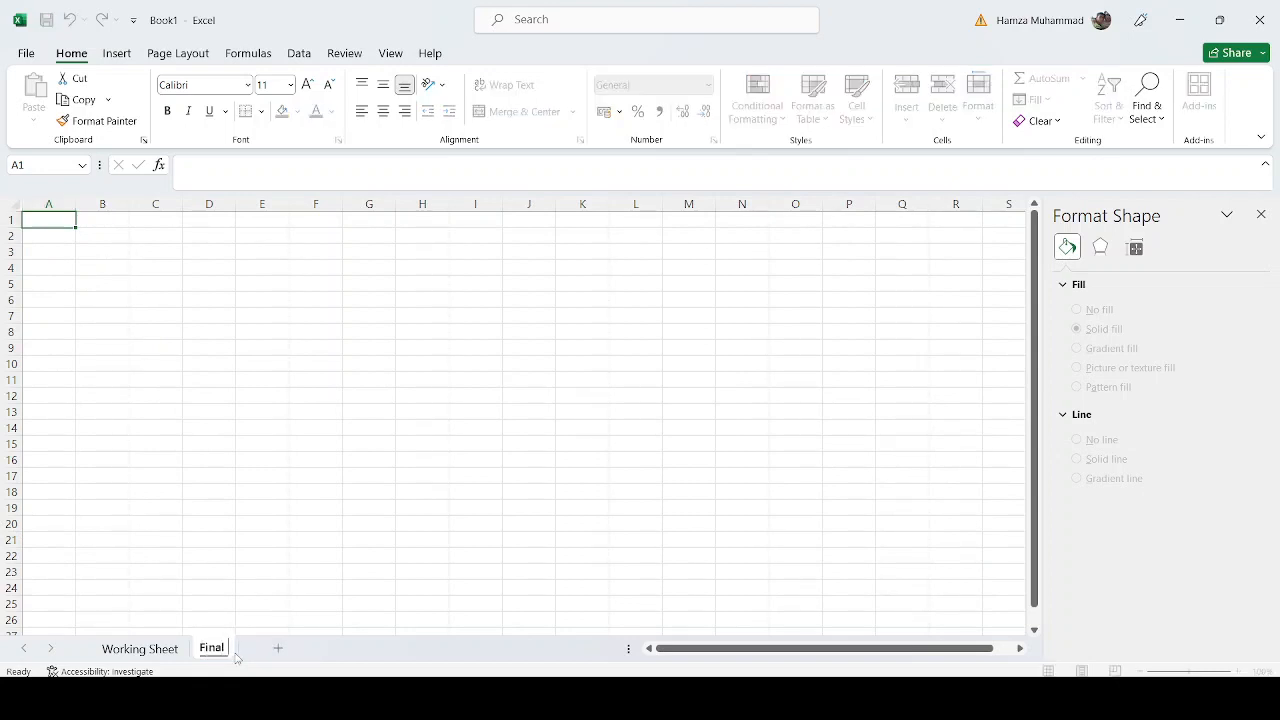
pyautogui.write(' Craph')
pyautogui.press('Return')
# Step: Copy A1:B10 from Working Sheet, paste it as values at A1 of Final Graph, and fit column B to its text
pyautogui.click(140, 652)
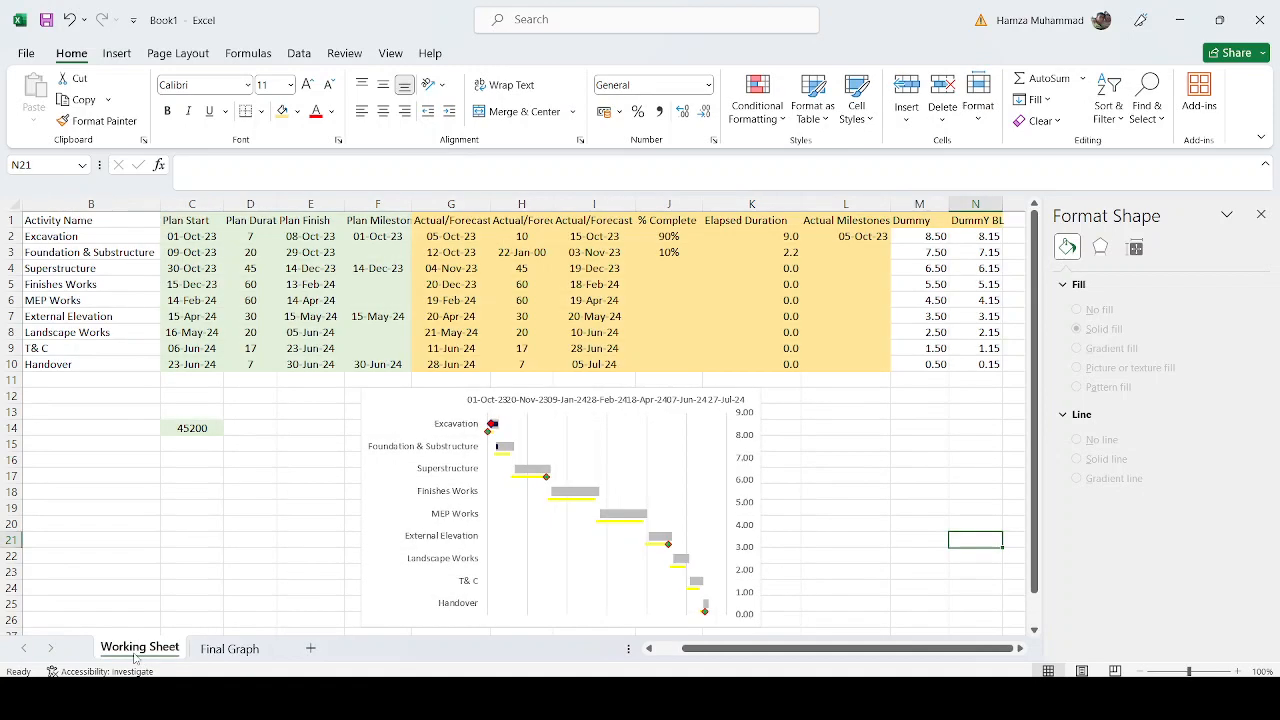
pyautogui.hscroll(-1, 850, 648)
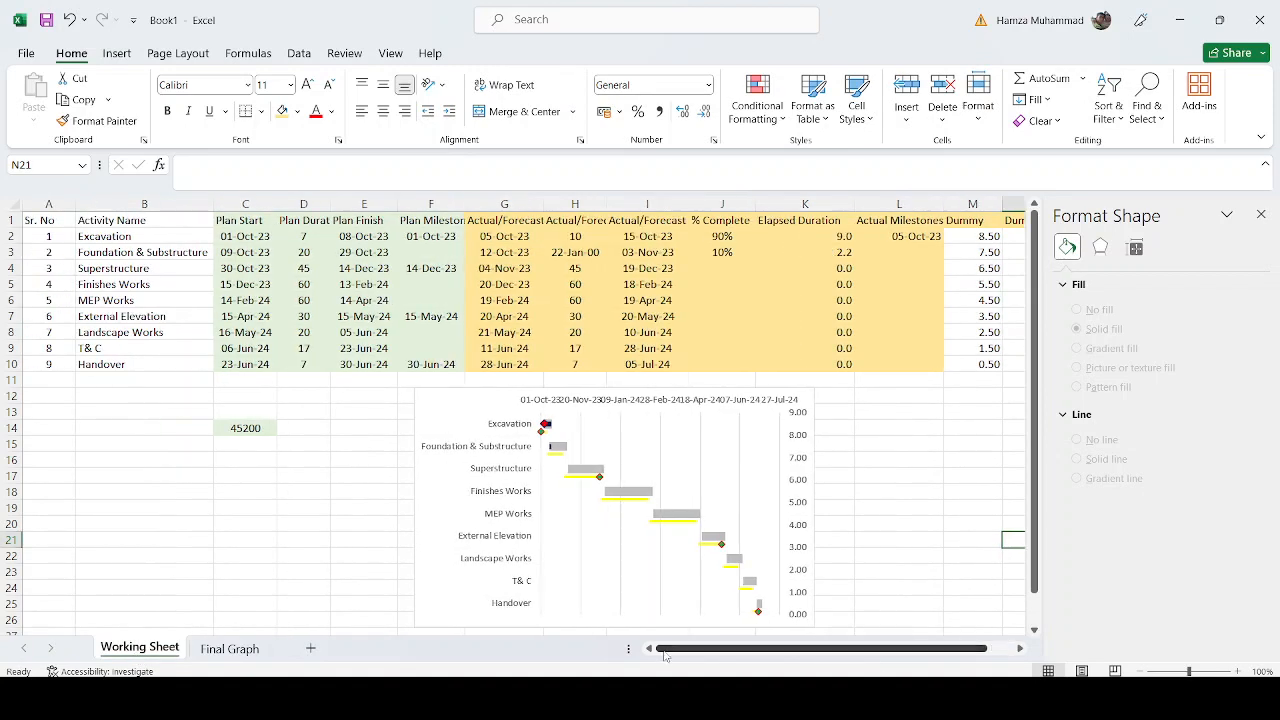
pyautogui.moveTo(31, 220); pyautogui.dragTo(198, 369)
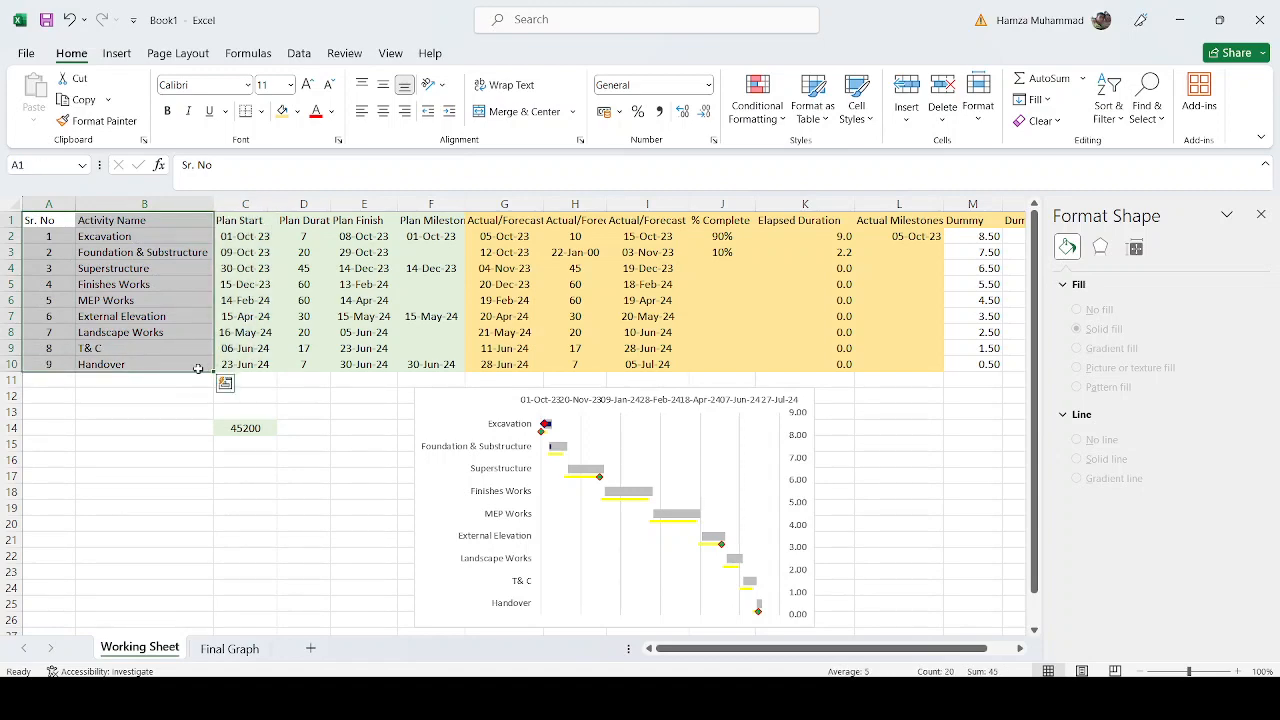
pyautogui.hotkey('ctrl', 'c')
pyautogui.click(228, 648)
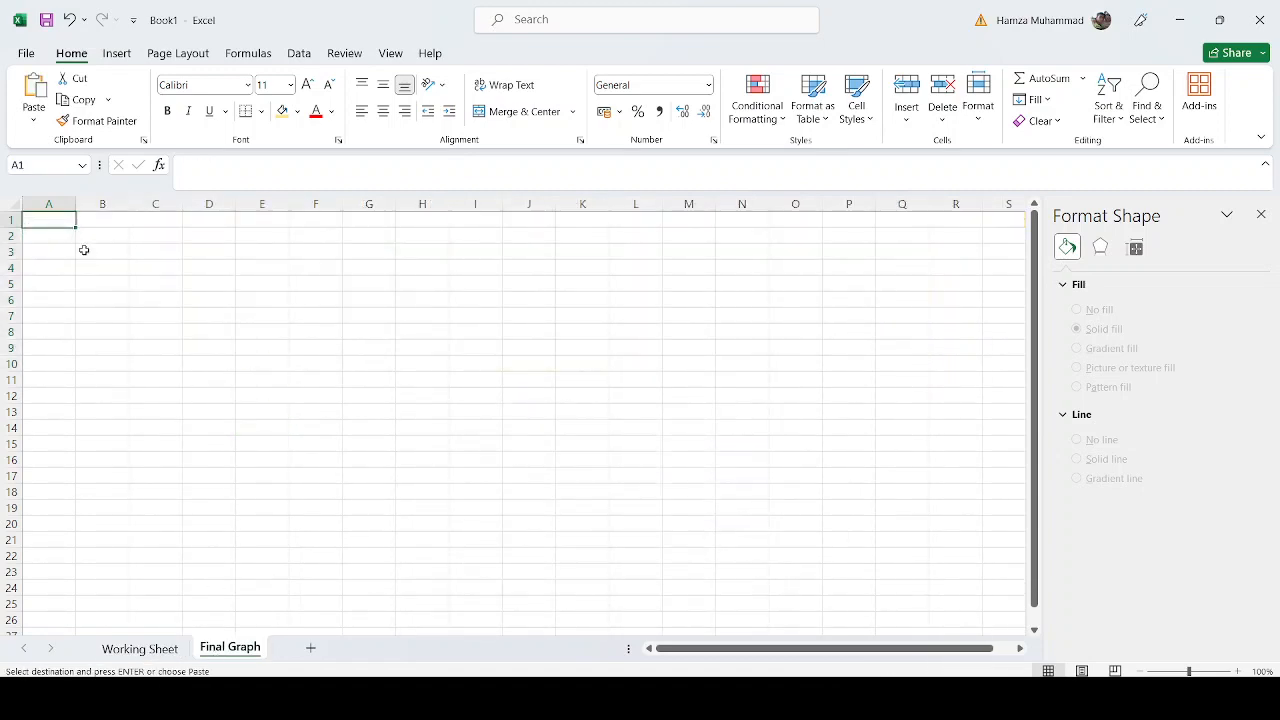
pyautogui.rightClick(61, 220)
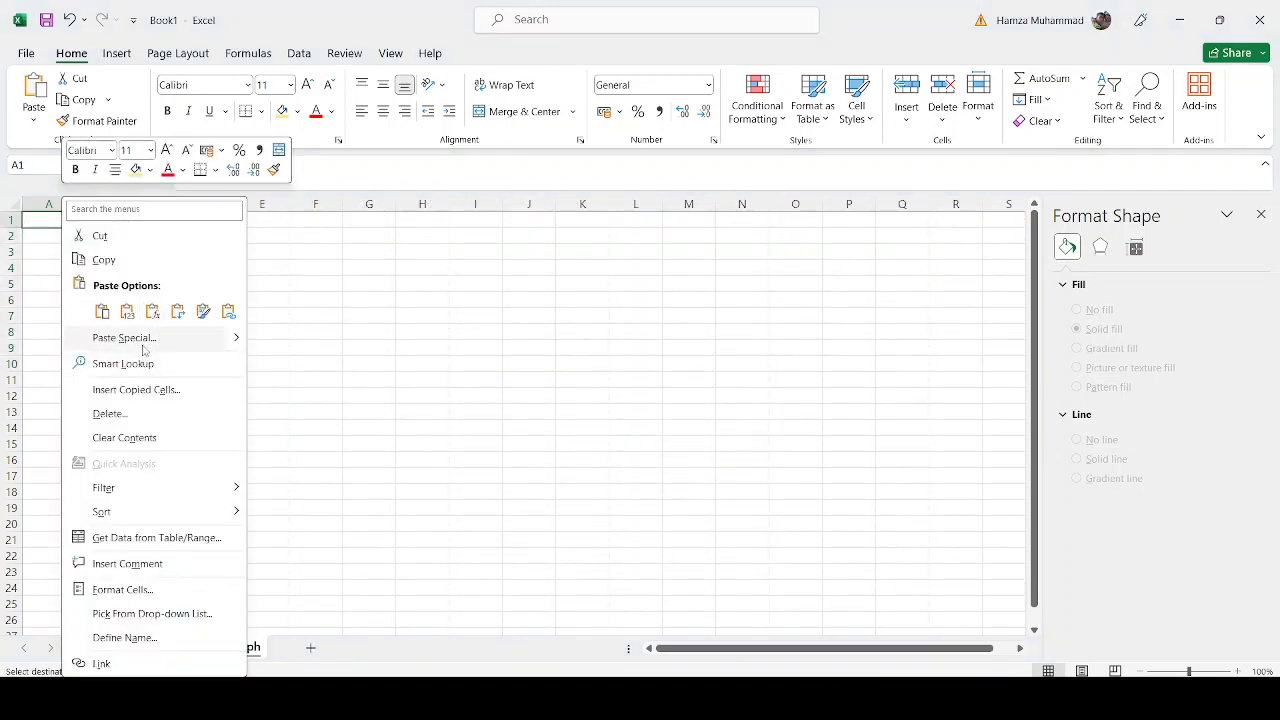
pyautogui.click(127, 312)
pyautogui.click(249, 397)
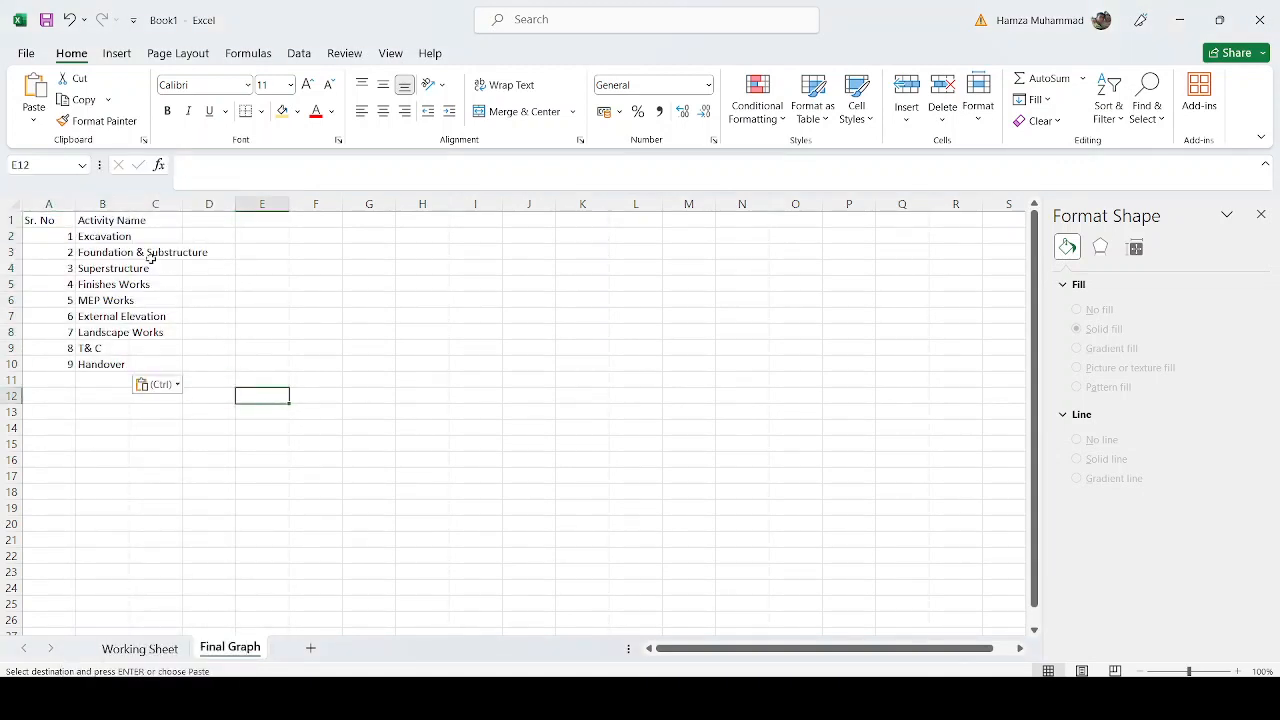
pyautogui.doubleClick(131, 210)
# Step: Enter the headers Plan Start in C1 and Plan Finish in D1 of Final Graph
pyautogui.click(227, 220)
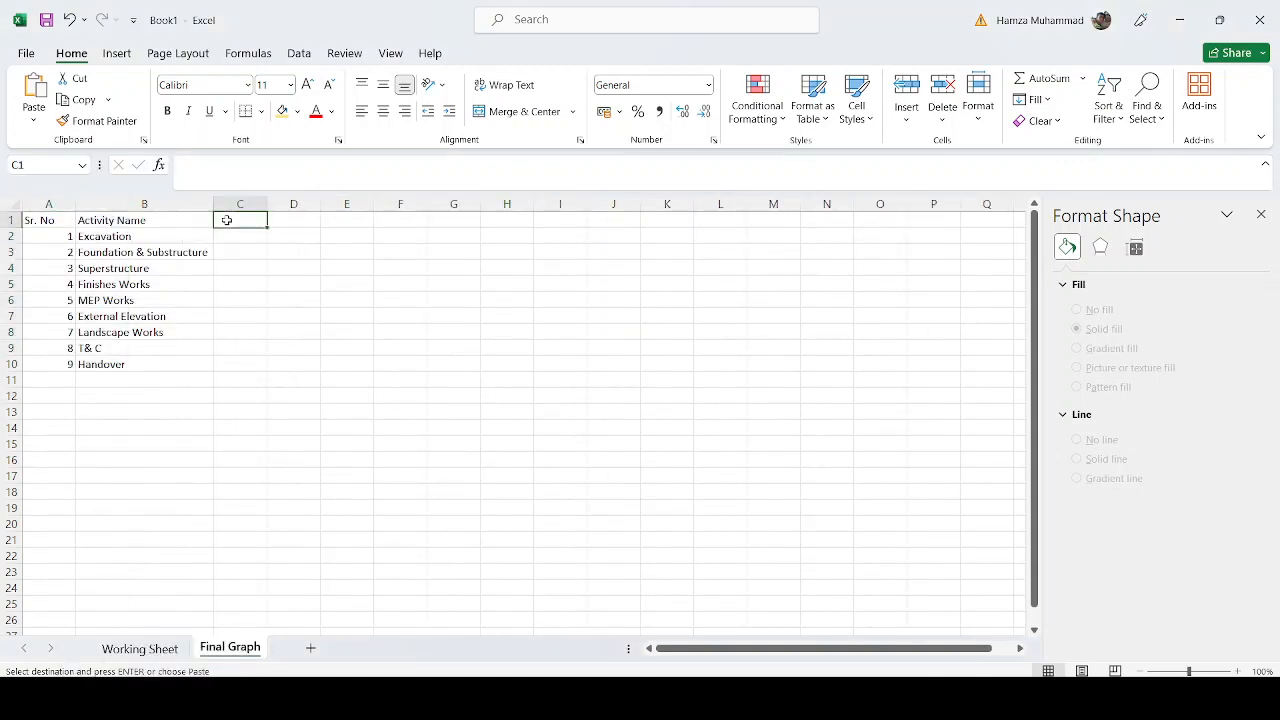
pyautogui.write('p')
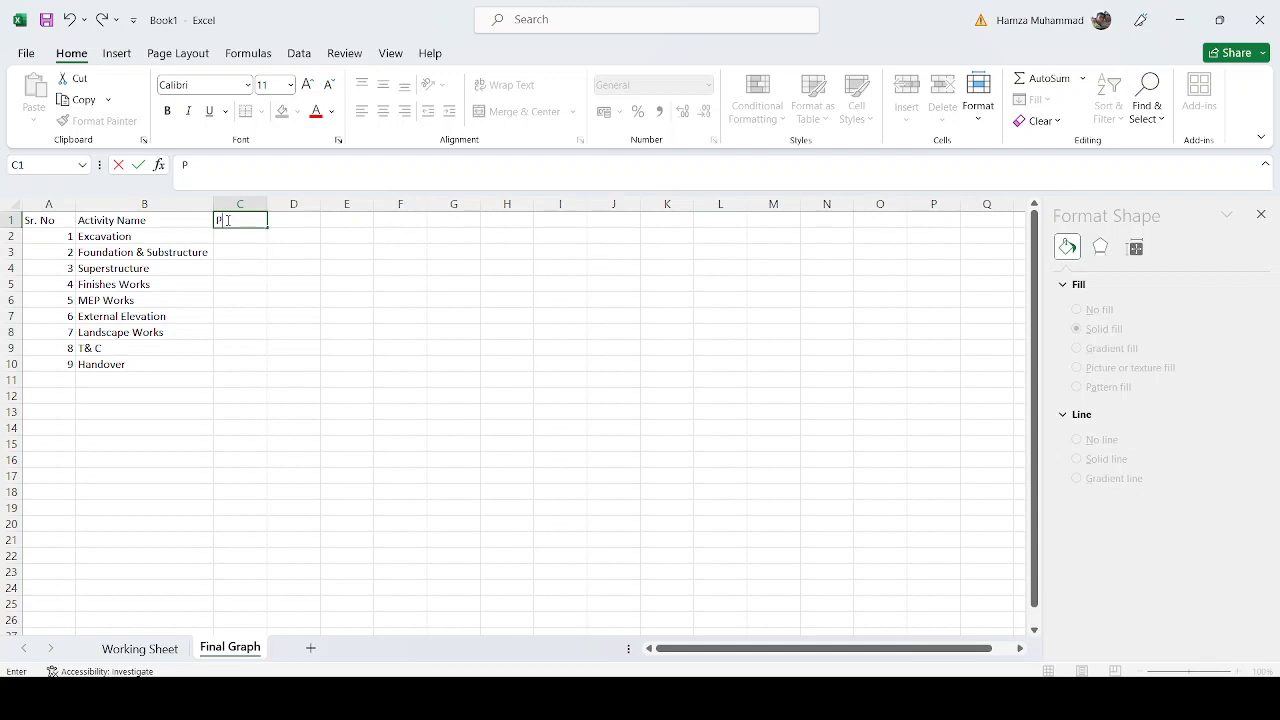
pyautogui.write('lan Start')
pyautogui.press('Tab')
pyautogui.write('Plan')
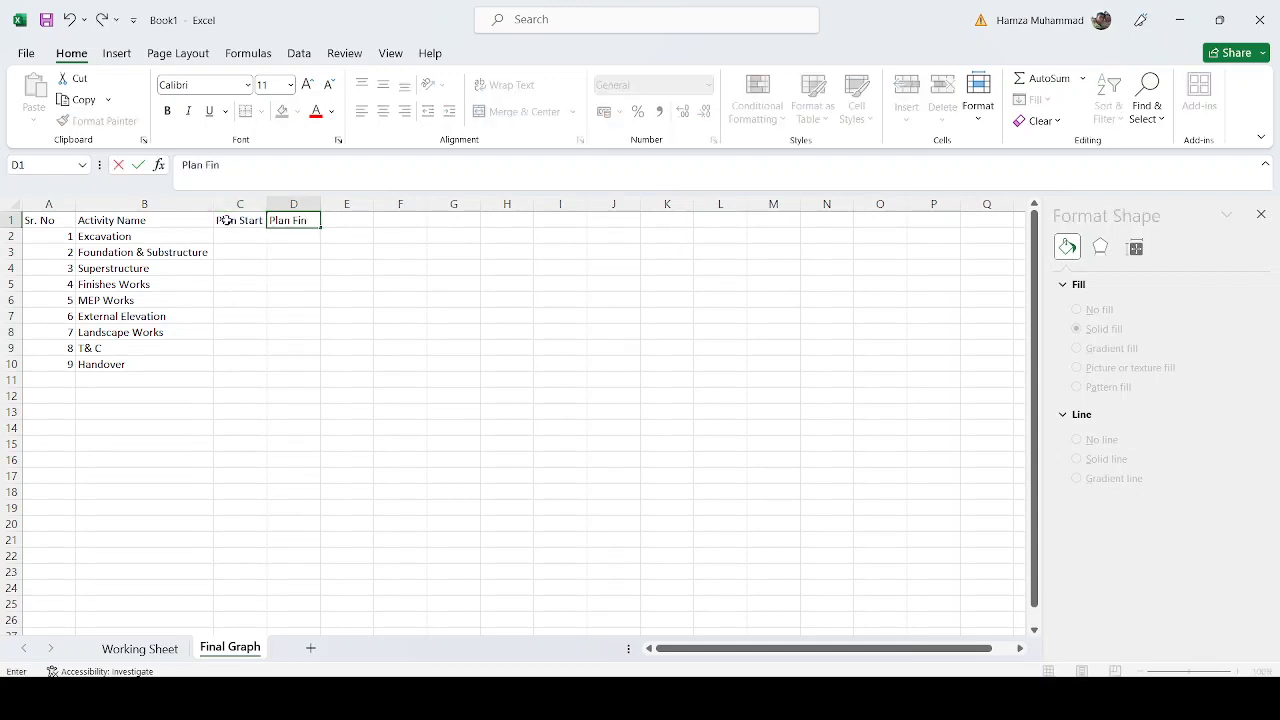
pyautogui.write(' Finish')
pyautogui.press('Tab')
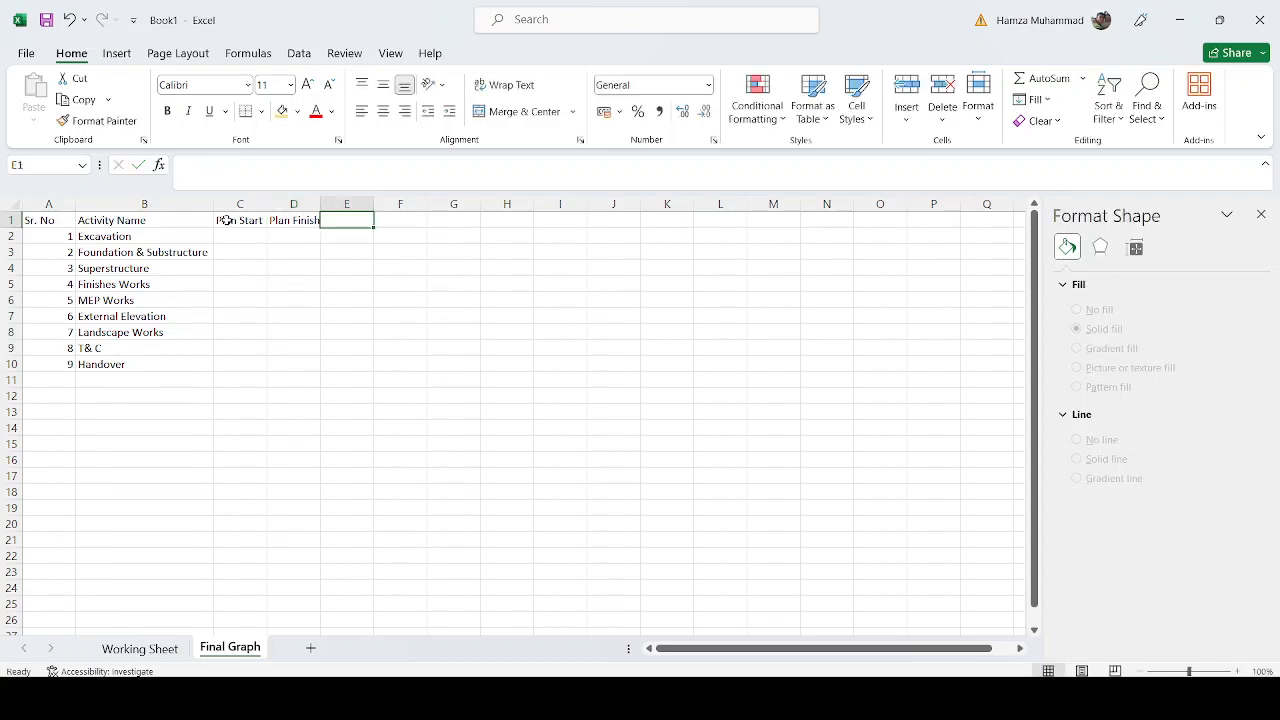
# Step: Enter the headers Actual/Forcast Start in E1 and Actual/Forecast Finsih in F1 of Final Graph
pyautogui.write('Actual/F')
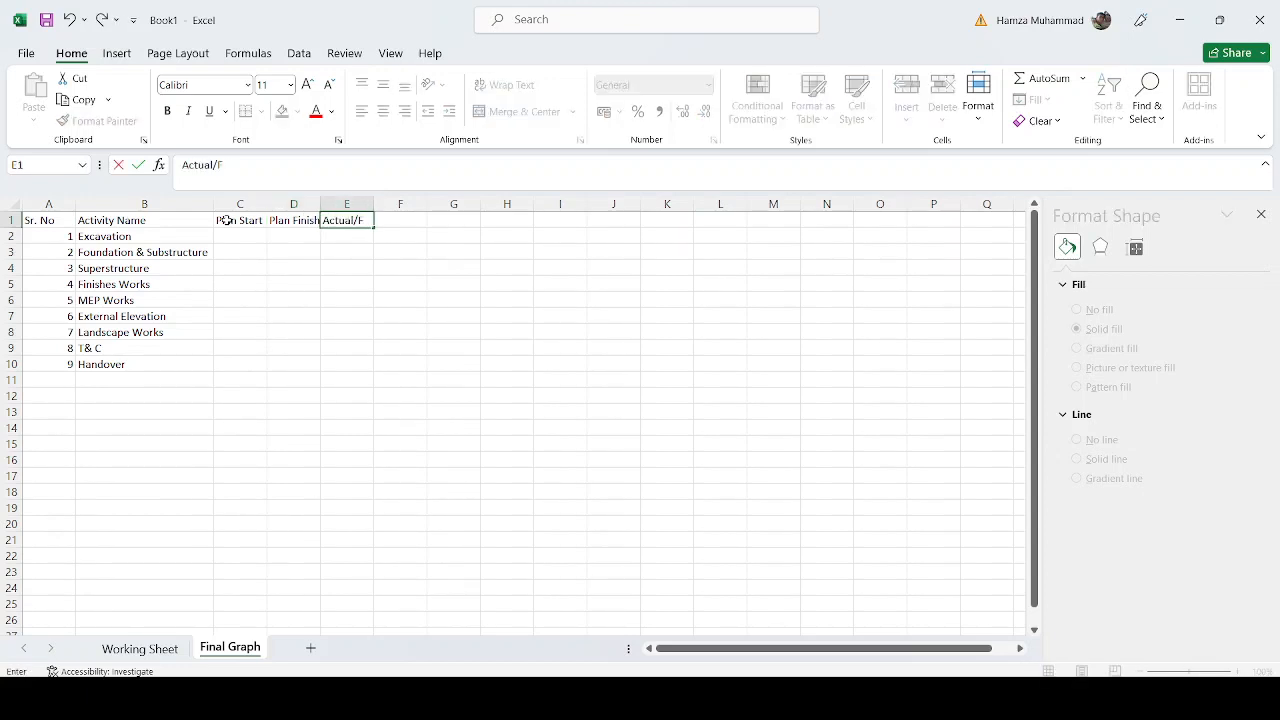
pyautogui.write('orcast Start')
pyautogui.press('Tab')
pyautogui.write('A')
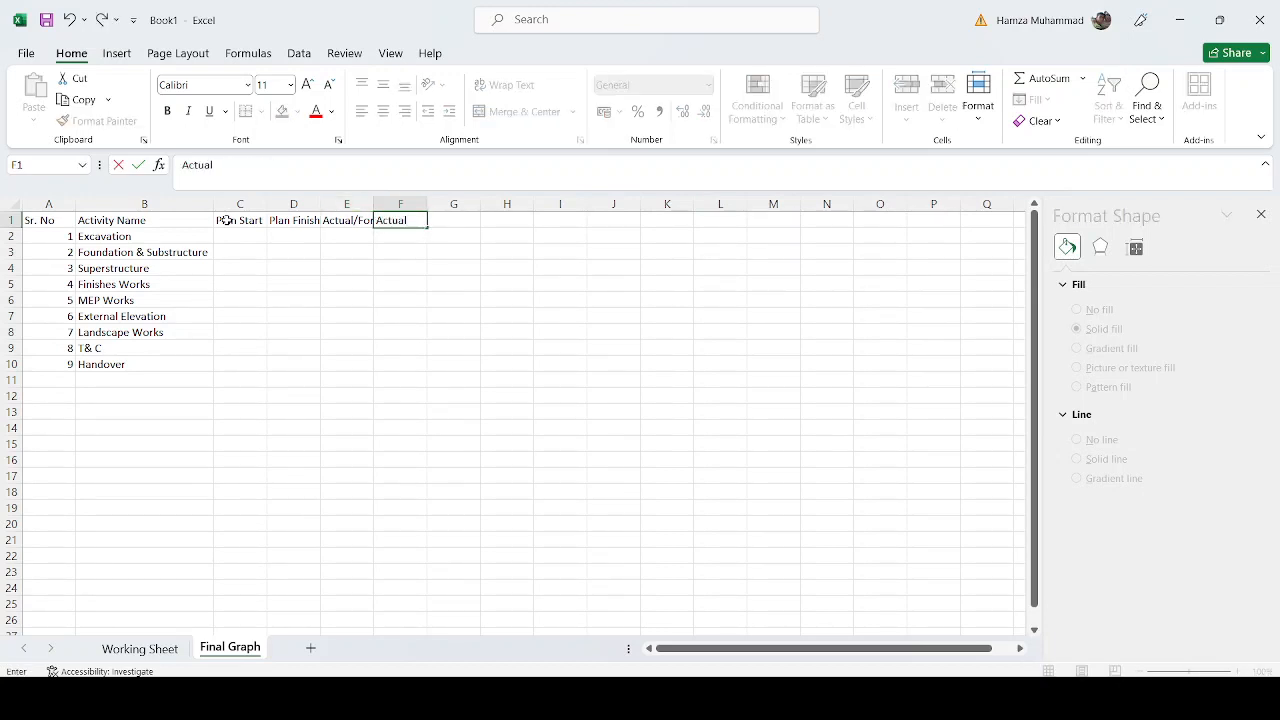
pyautogui.write('ctual/Forecast')
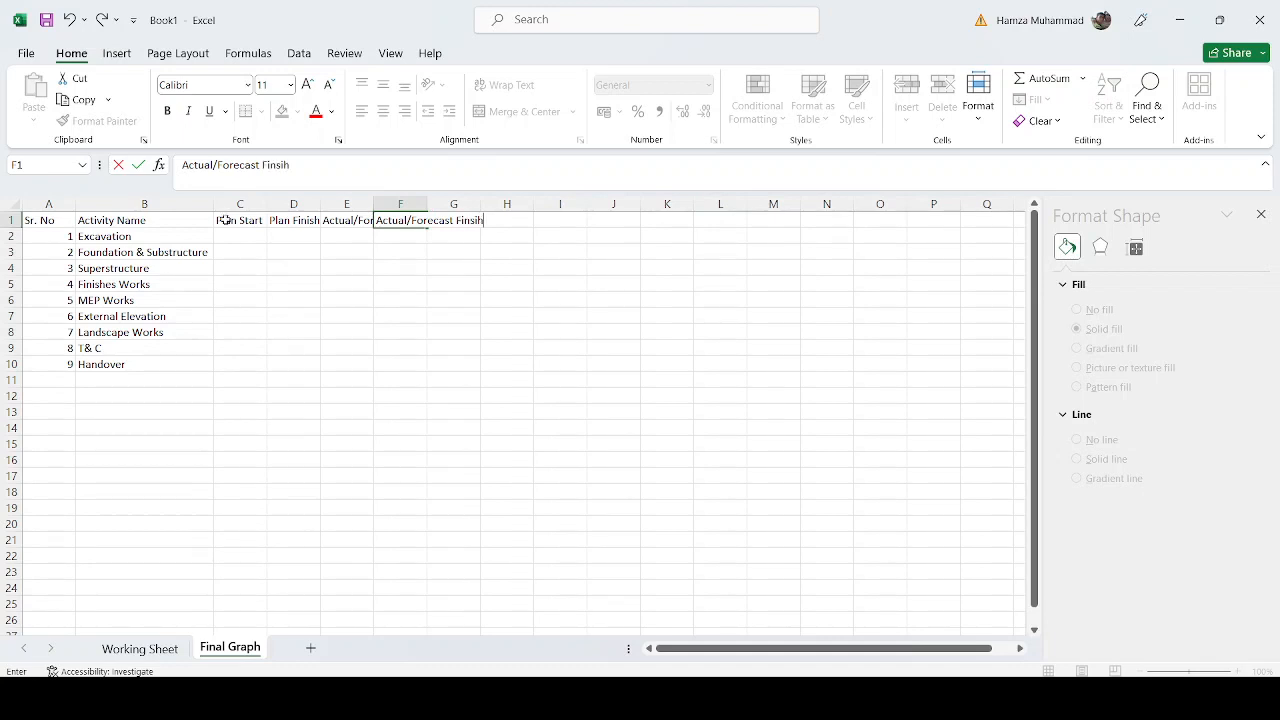
pyautogui.write(' Finsih')
pyautogui.press('Return')
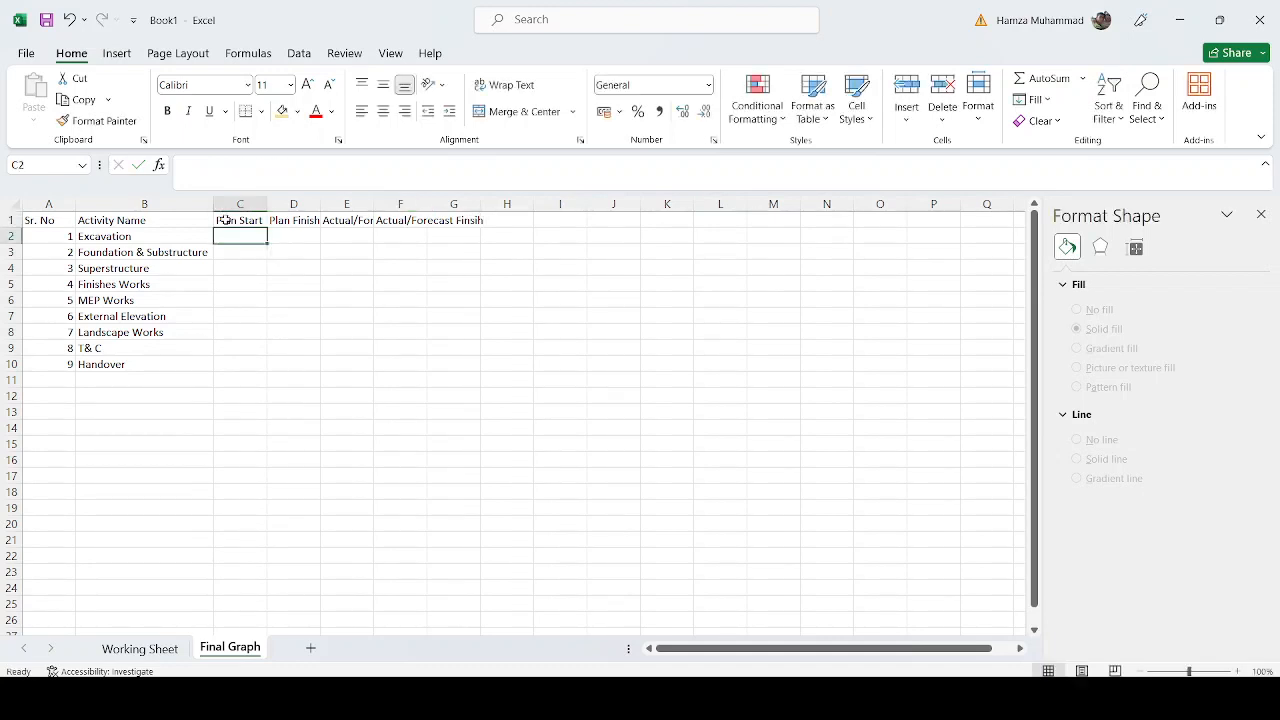
# Step: Enter the header % Complete in H1 of Final Graph
pyautogui.click(513, 220)
pyautogui.write('% Co')
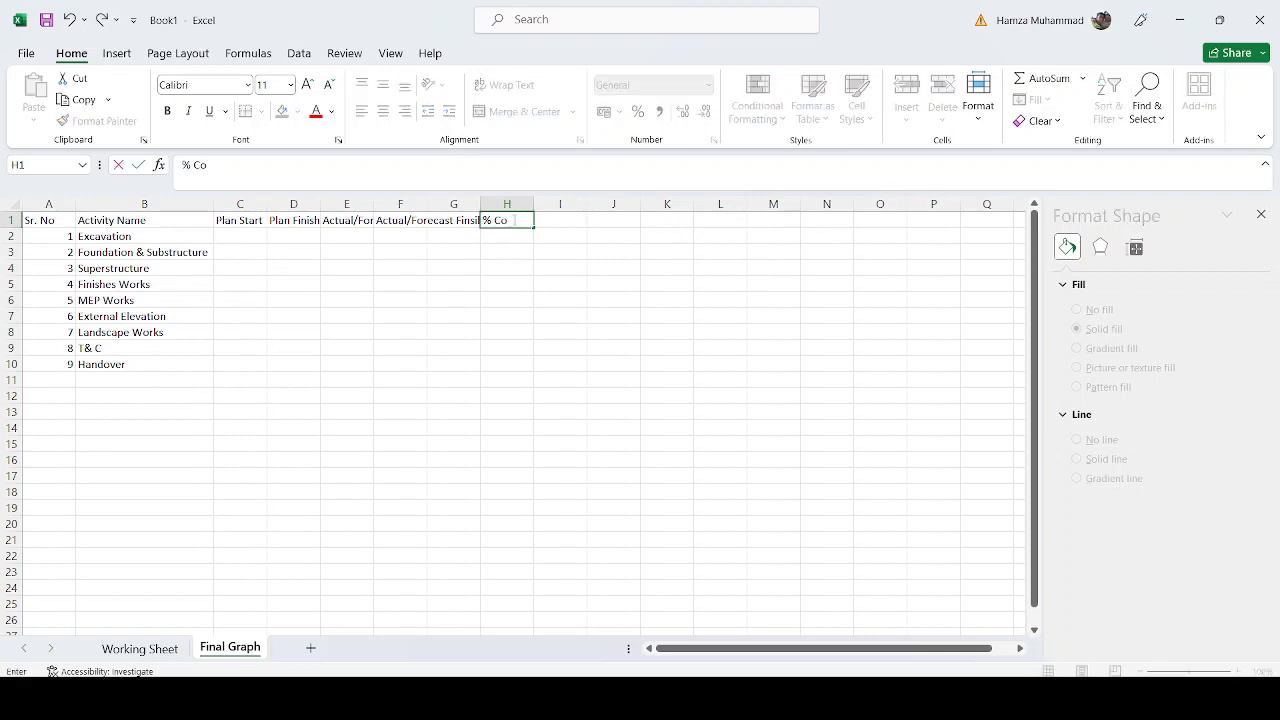
pyautogui.write('mplete')
pyautogui.press('Return')
pyautogui.moveTo(245, 220); pyautogui.dragTo(482, 208)
pyautogui.rightClick(462, 205)
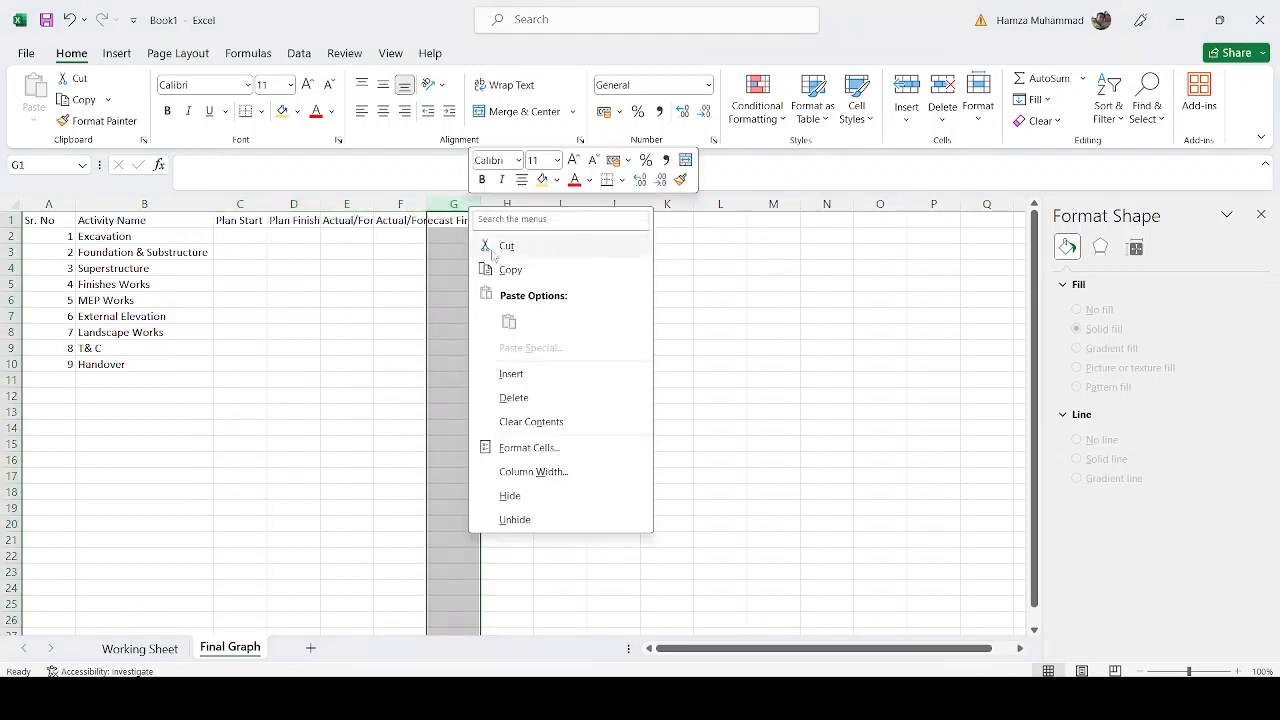
pyautogui.press('Escape')
pyautogui.moveTo(245, 204); pyautogui.dragTo(514, 204)
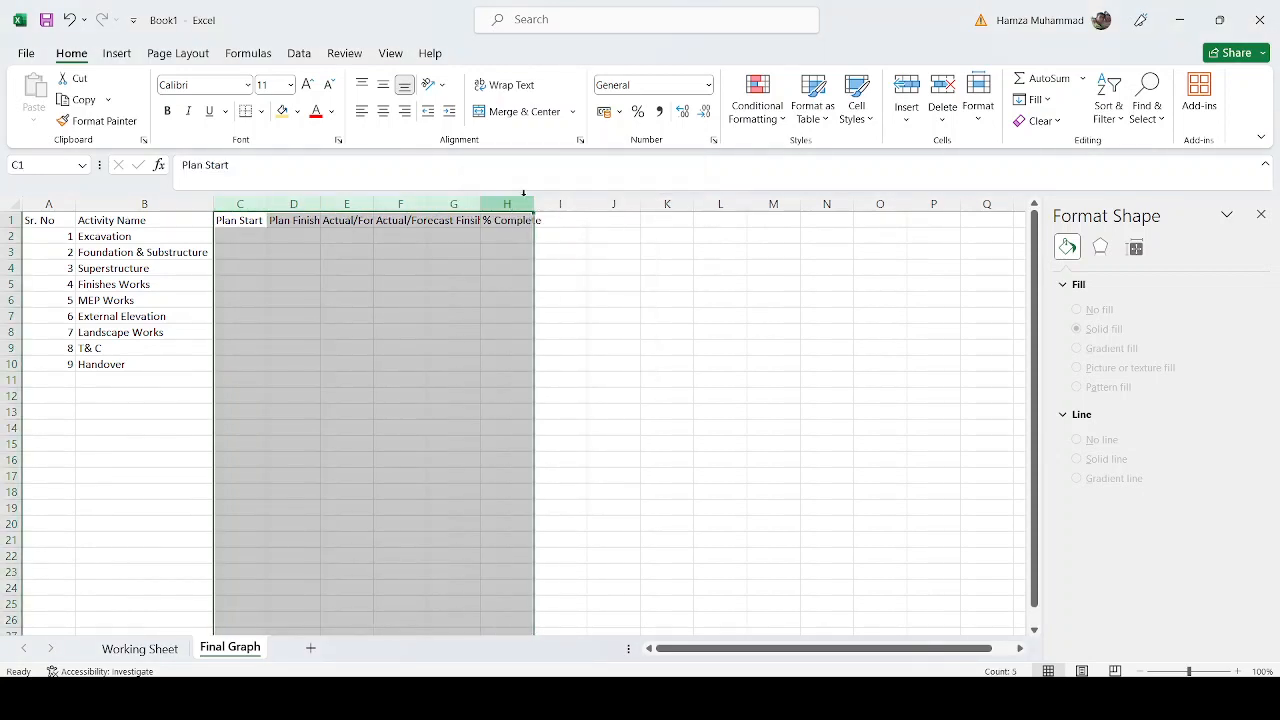
pyautogui.rightClick(520, 204)
pyautogui.click(600, 413)
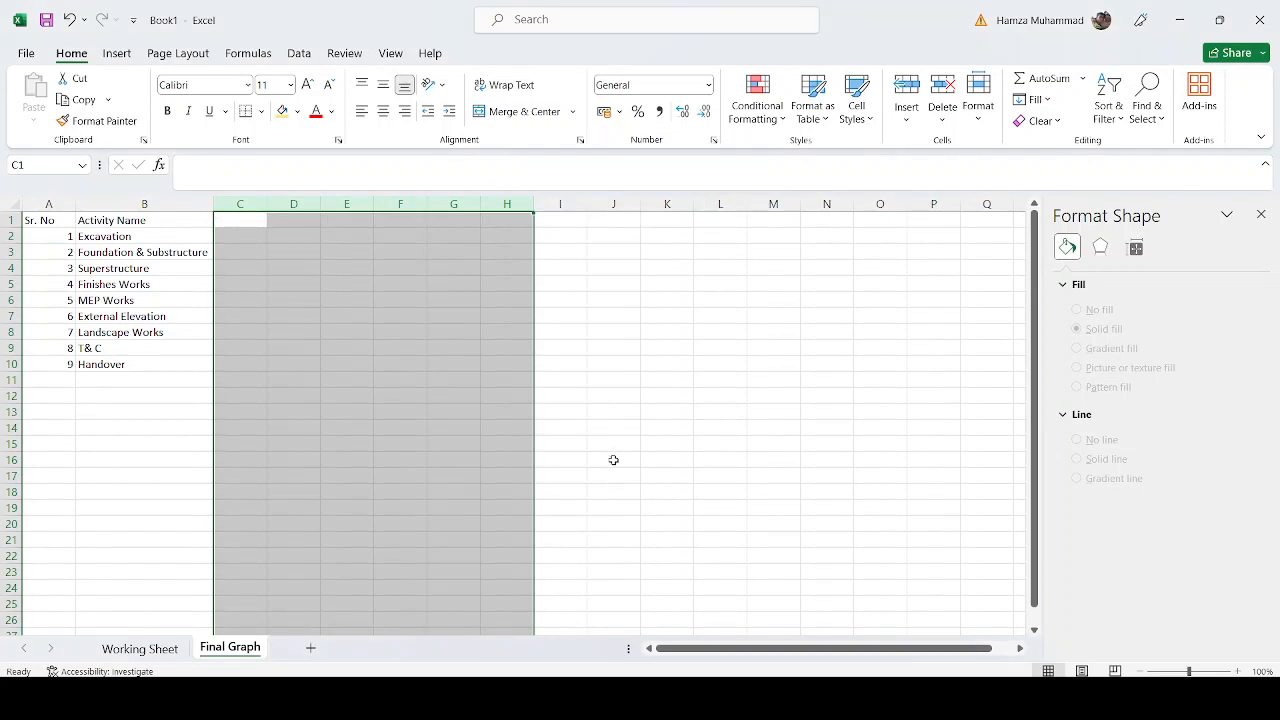
pyautogui.hotkey('ctrl', 'z')
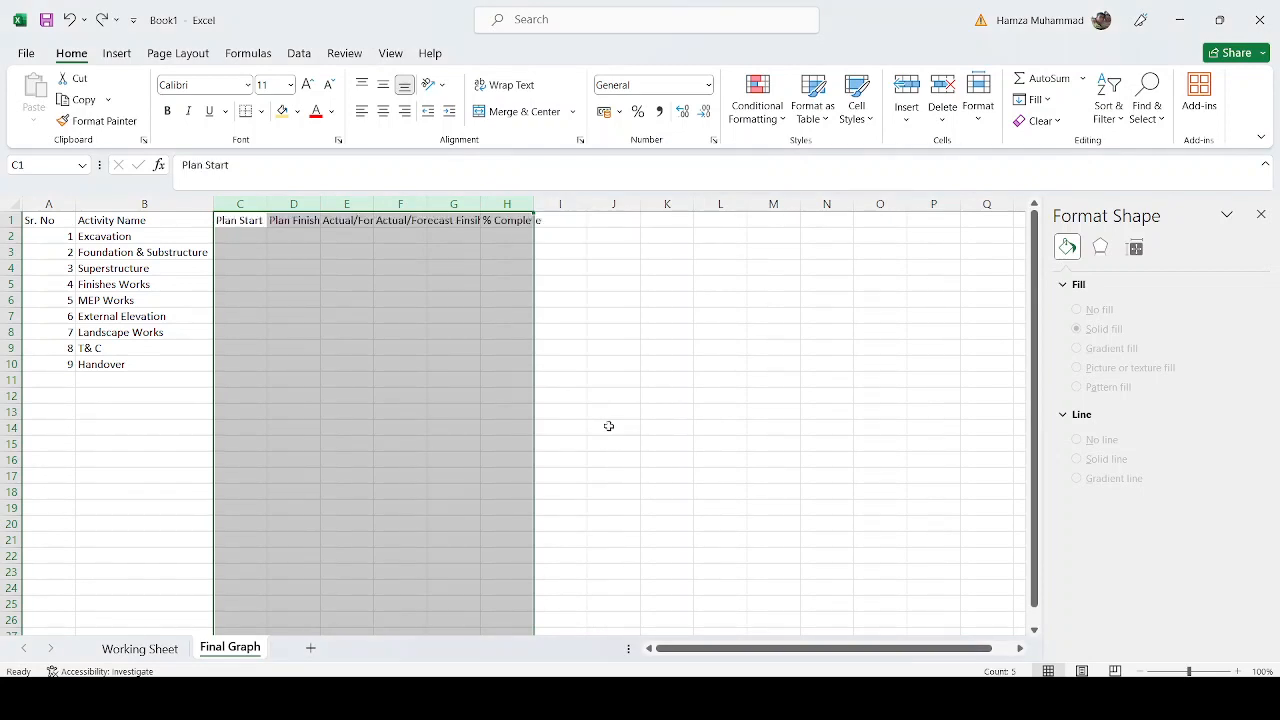
# Step: Set the width of columns C through H to 15
pyautogui.rightClick(456, 214)
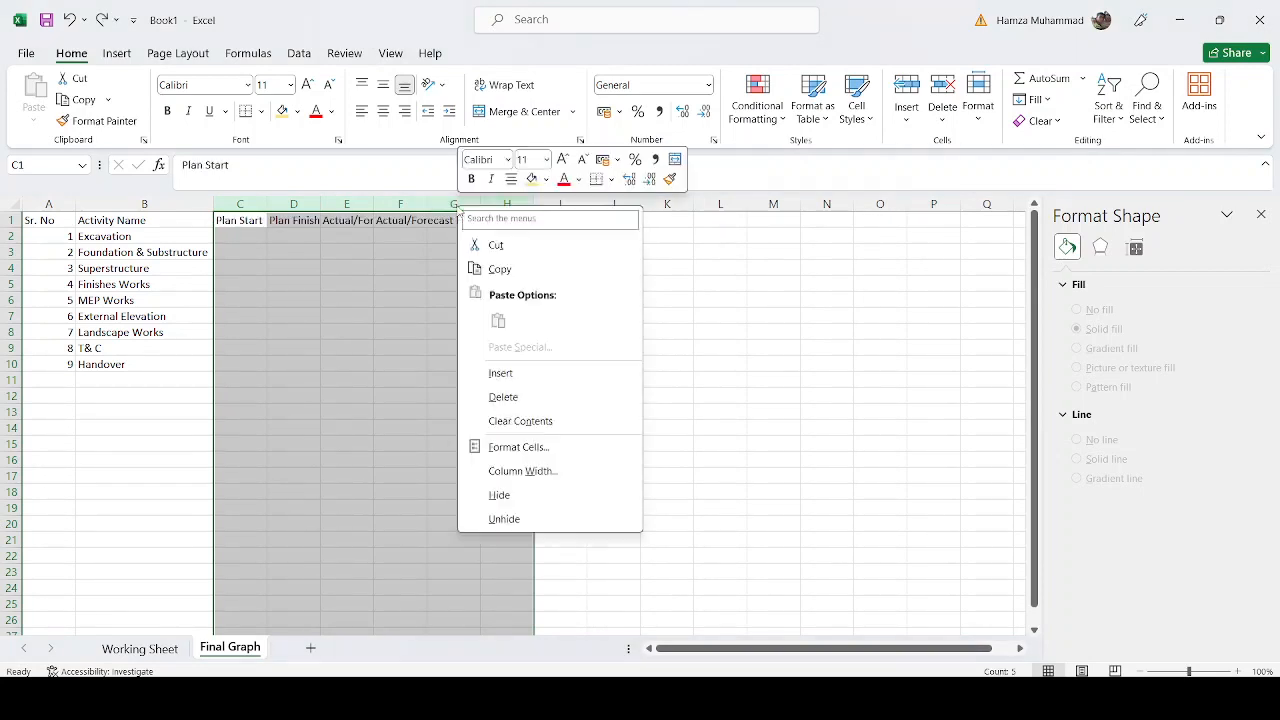
pyautogui.click(520, 471)
pyautogui.write('15')
pyautogui.press('Return')
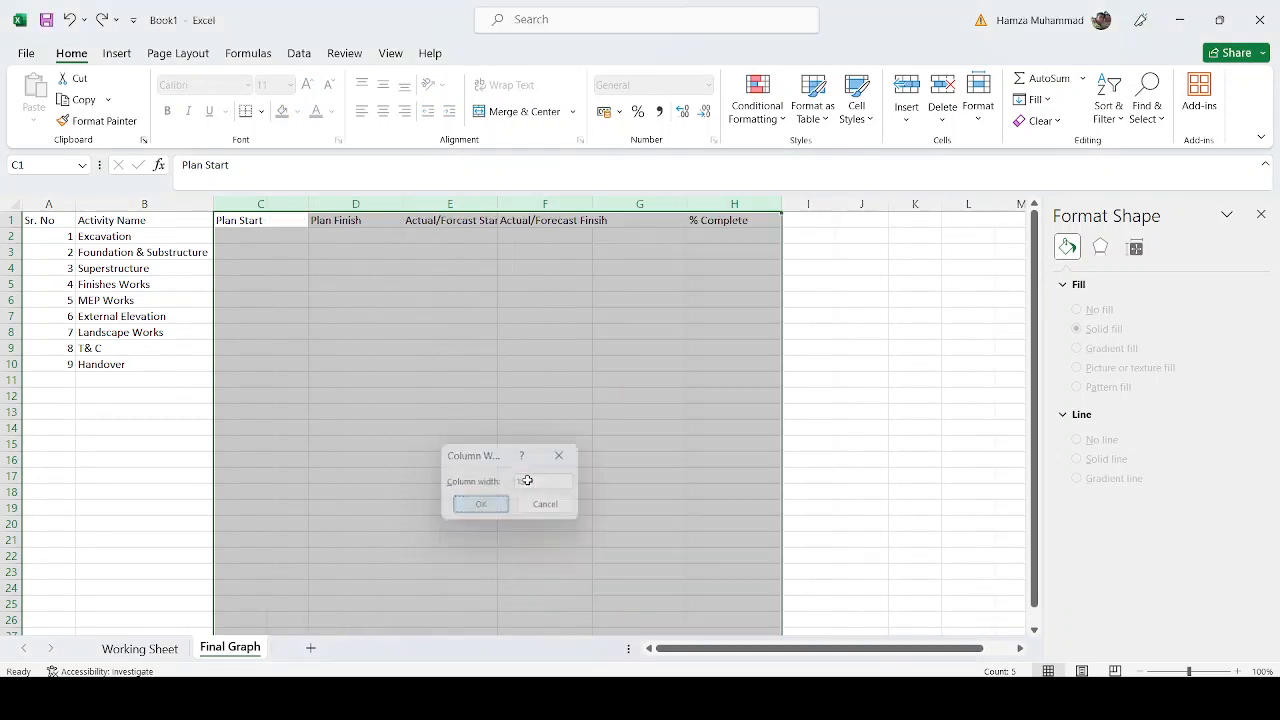
pyautogui.click(554, 476)
# Step: Wrap the text of the Actual/Forecast start and finish headers in E1:F1
pyautogui.moveTo(530, 229); pyautogui.dragTo(548, 228)
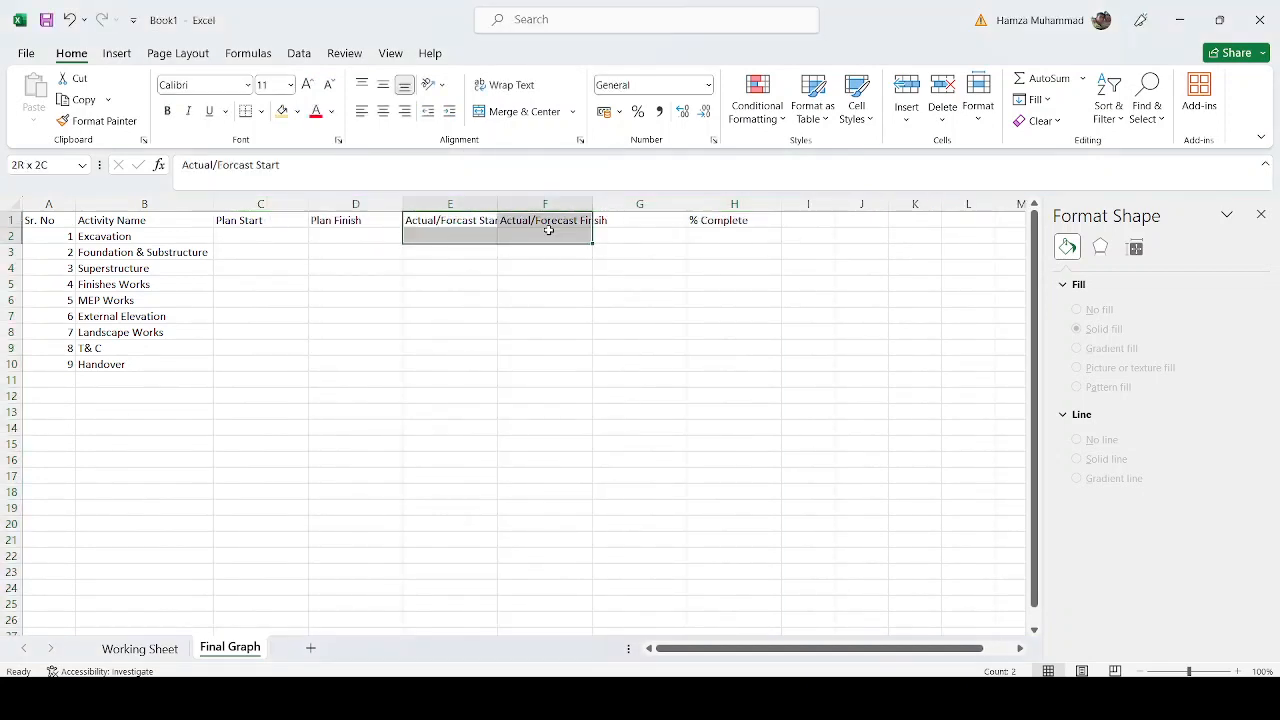
pyautogui.hotkey('ctrl', '1')
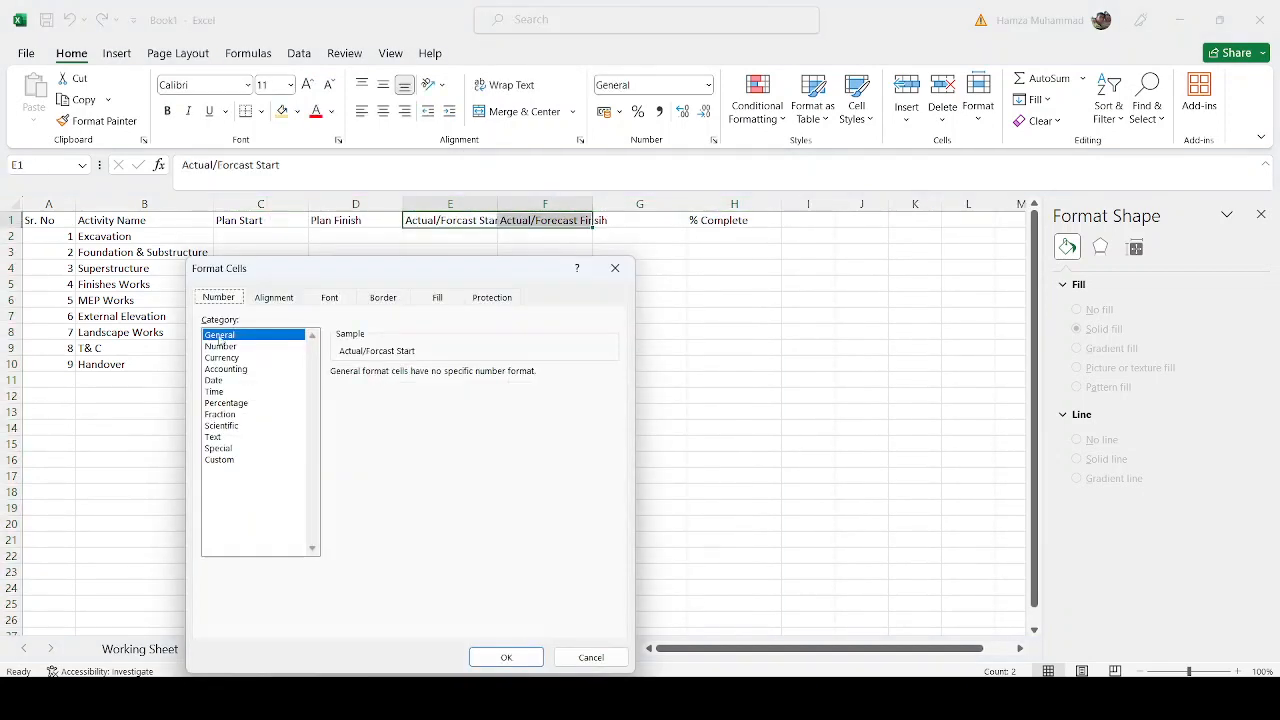
pyautogui.click(273, 297)
pyautogui.click(218, 446)
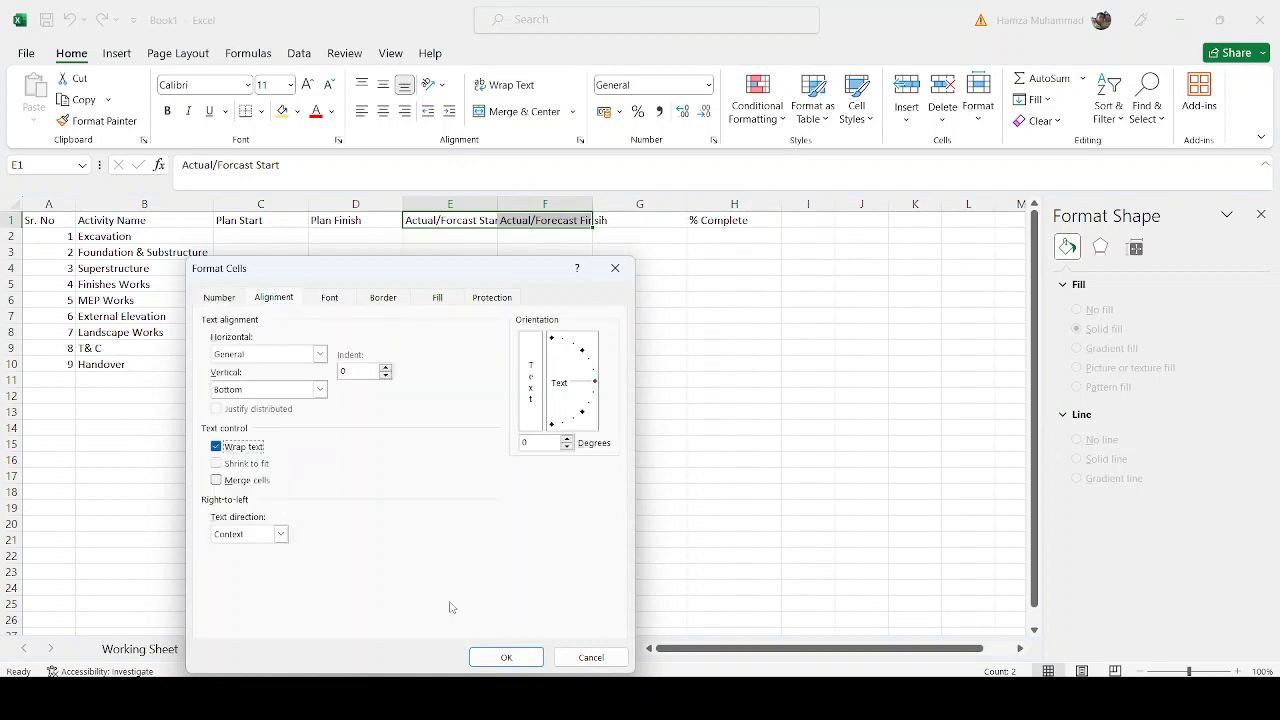
pyautogui.click(506, 657)
pyautogui.click(565, 556)
# Step: Centre the whole header row both vertically and horizontally
pyautogui.click(8, 236)
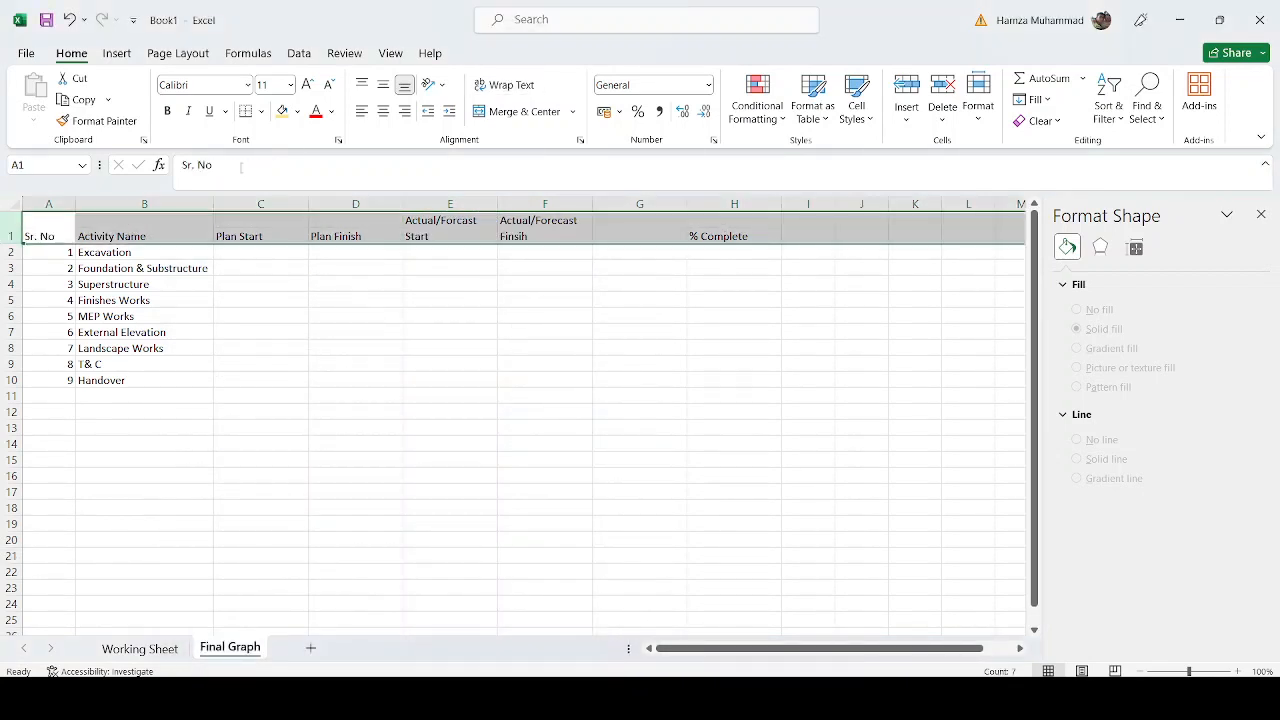
pyautogui.click(383, 84)
pyautogui.click(383, 111)
pyautogui.click(474, 429)
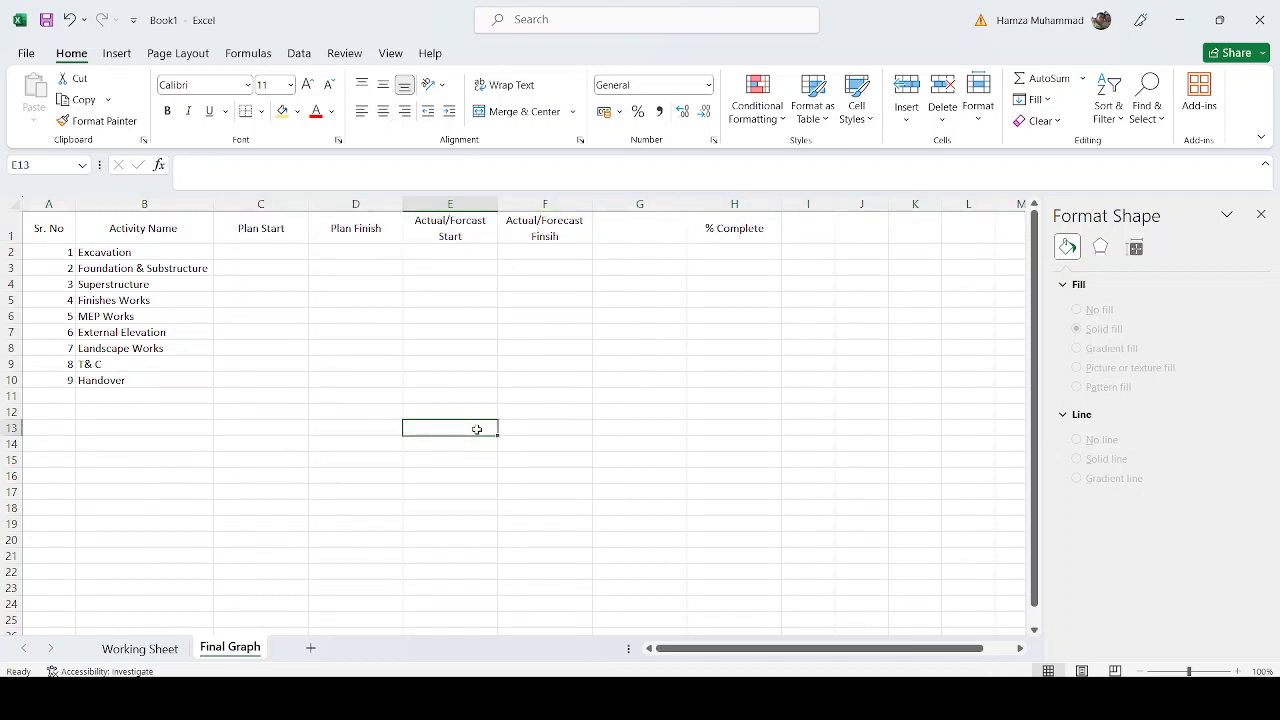
# Step: Fill Plan Start cells C2:C10 with links to Working Sheet, starting with ='Working Sheet'!C2
pyautogui.moveTo(261, 252); pyautogui.dragTo(231, 372)
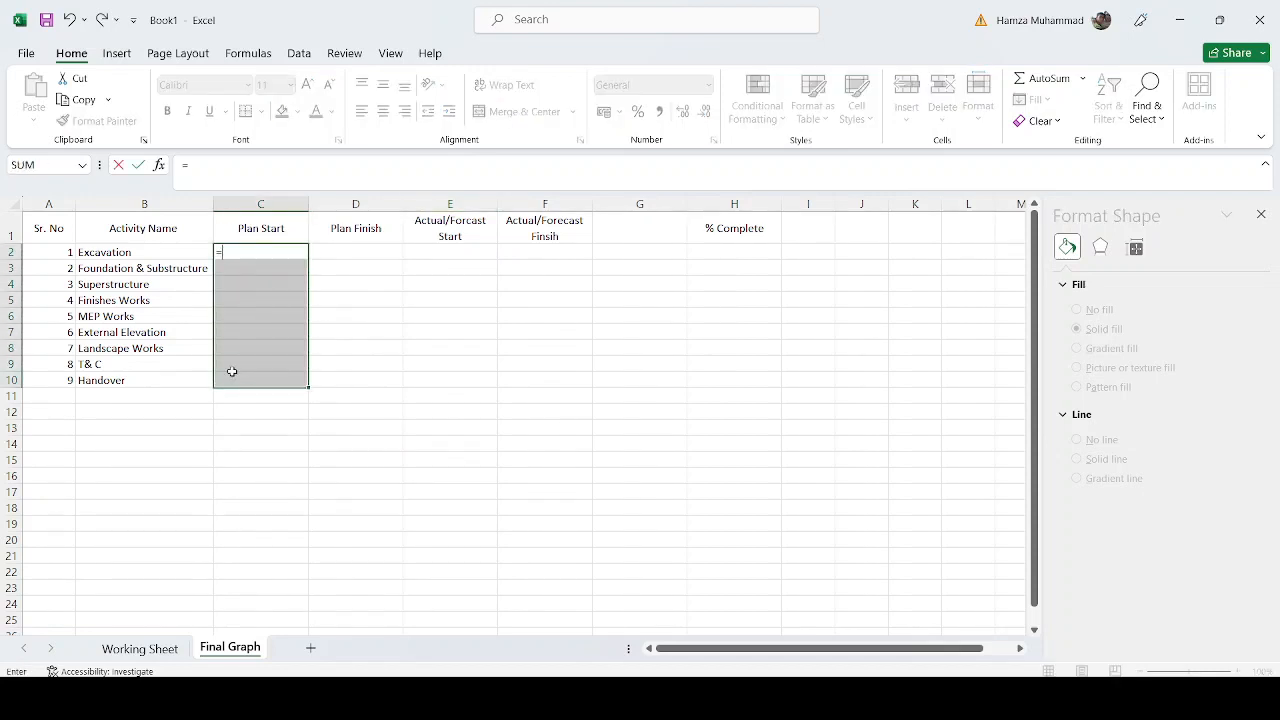
pyautogui.click(152, 647)
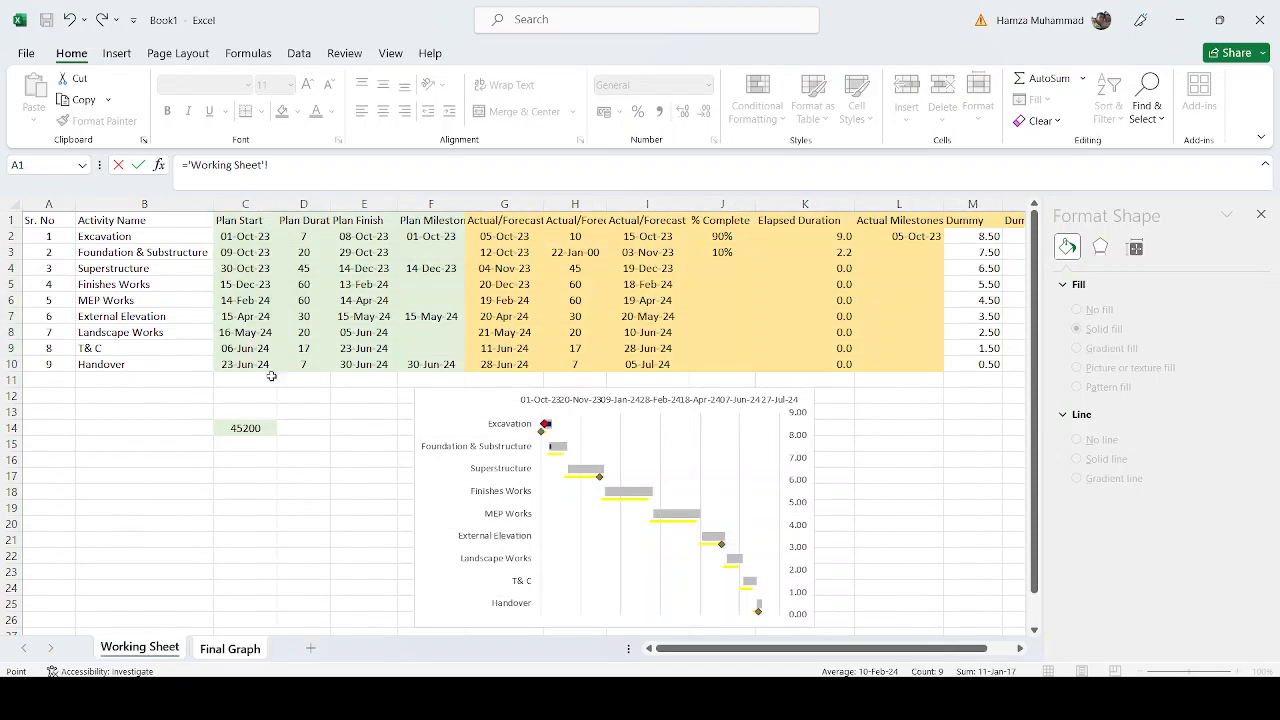
pyautogui.click(260, 236)
pyautogui.hotkey('ctrl', 'Return')
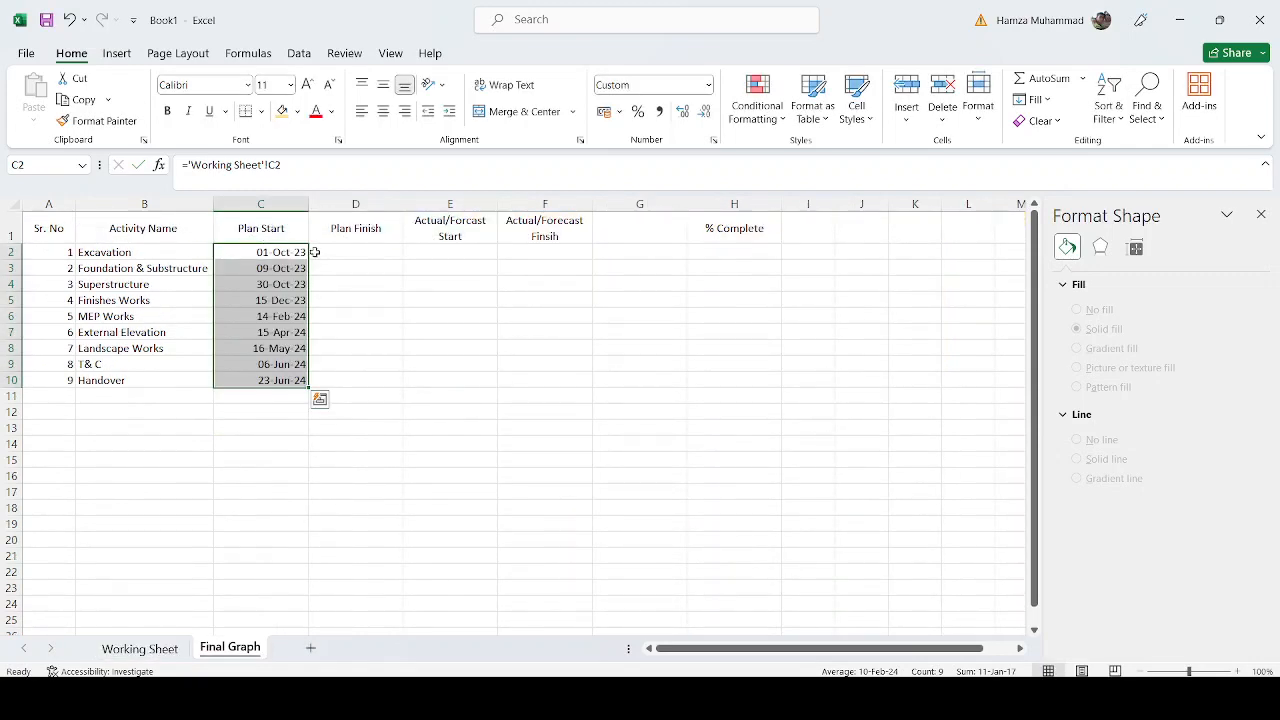
# Step: Fill Plan Finish cells D2:D10 with links to Working Sheet, starting with ='Working Sheet'!E2
pyautogui.moveTo(314, 252); pyautogui.dragTo(343, 372)
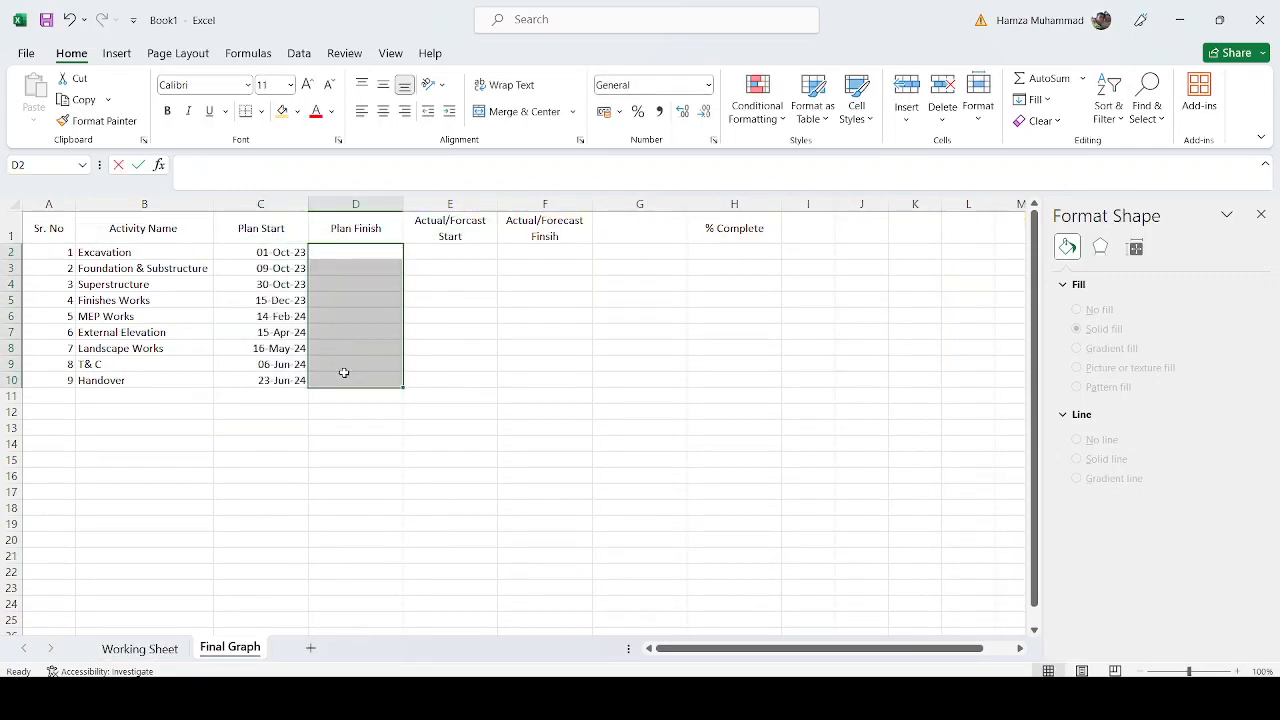
pyautogui.write('=')
pyautogui.click(140, 648)
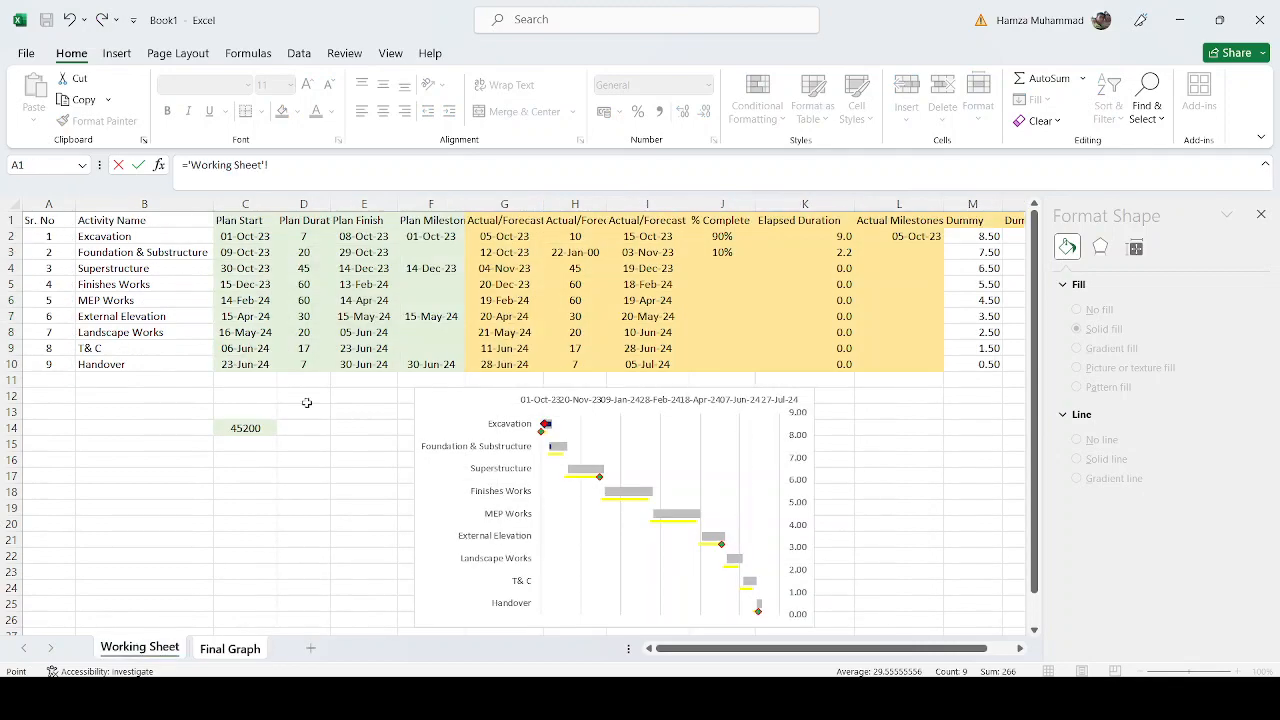
pyautogui.click(358, 237)
pyautogui.hotkey('ctrl', 'Return')
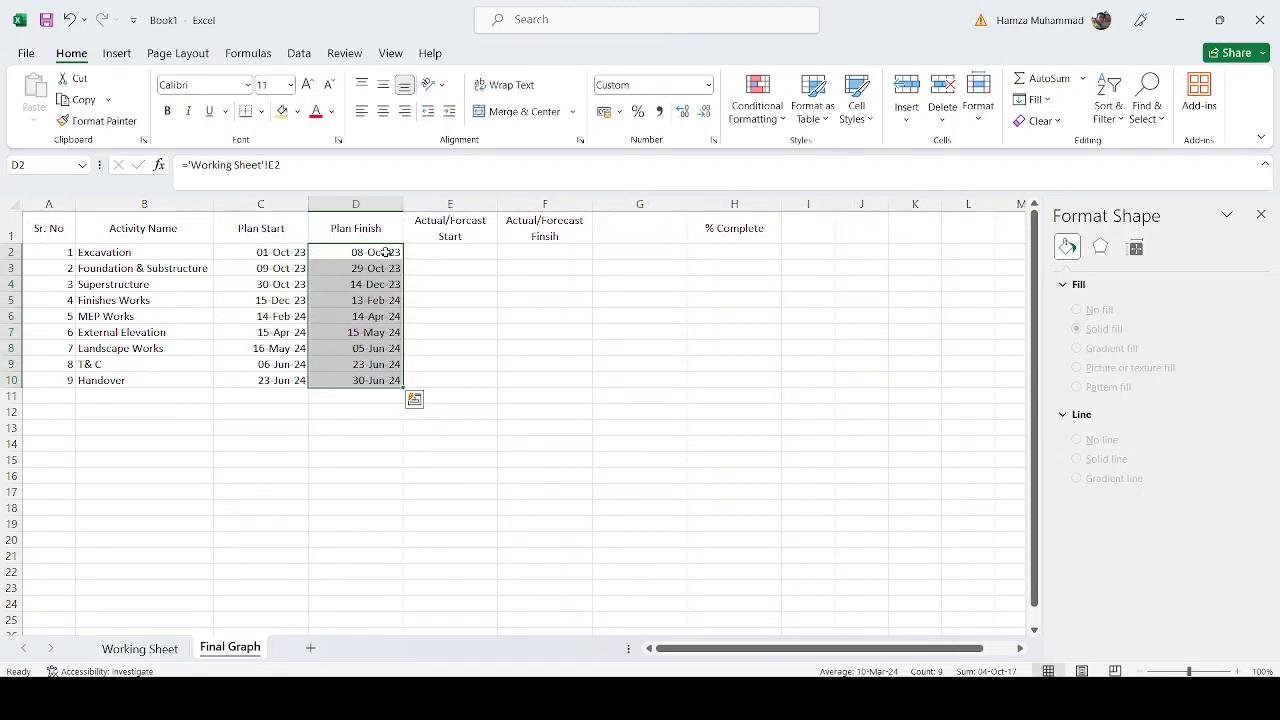
# Step: Fill the actual/forecast start cells E2:E10 with links to Working Sheet, starting with ='Working Sheet'!G2
pyautogui.moveTo(447, 256); pyautogui.dragTo(447, 373)
pyautogui.write('=')
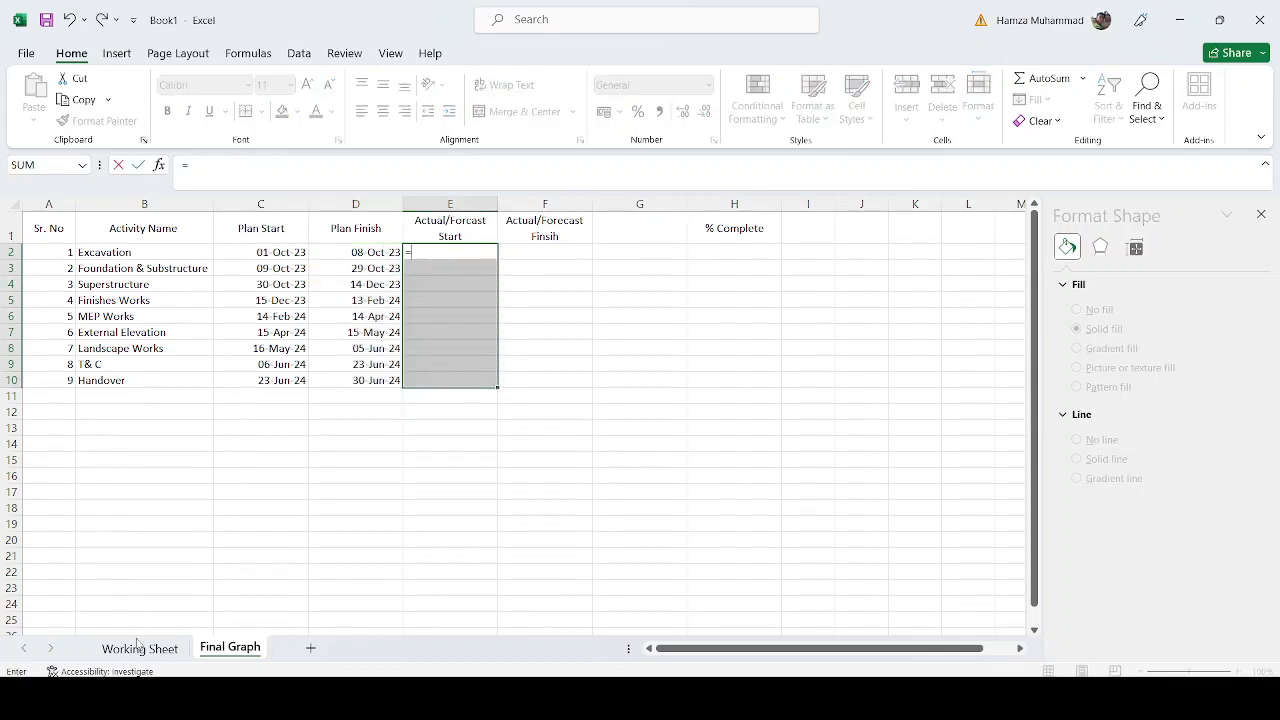
pyautogui.click(137, 647)
pyautogui.click(515, 234)
pyautogui.hotkey('ctrl', 'Return')
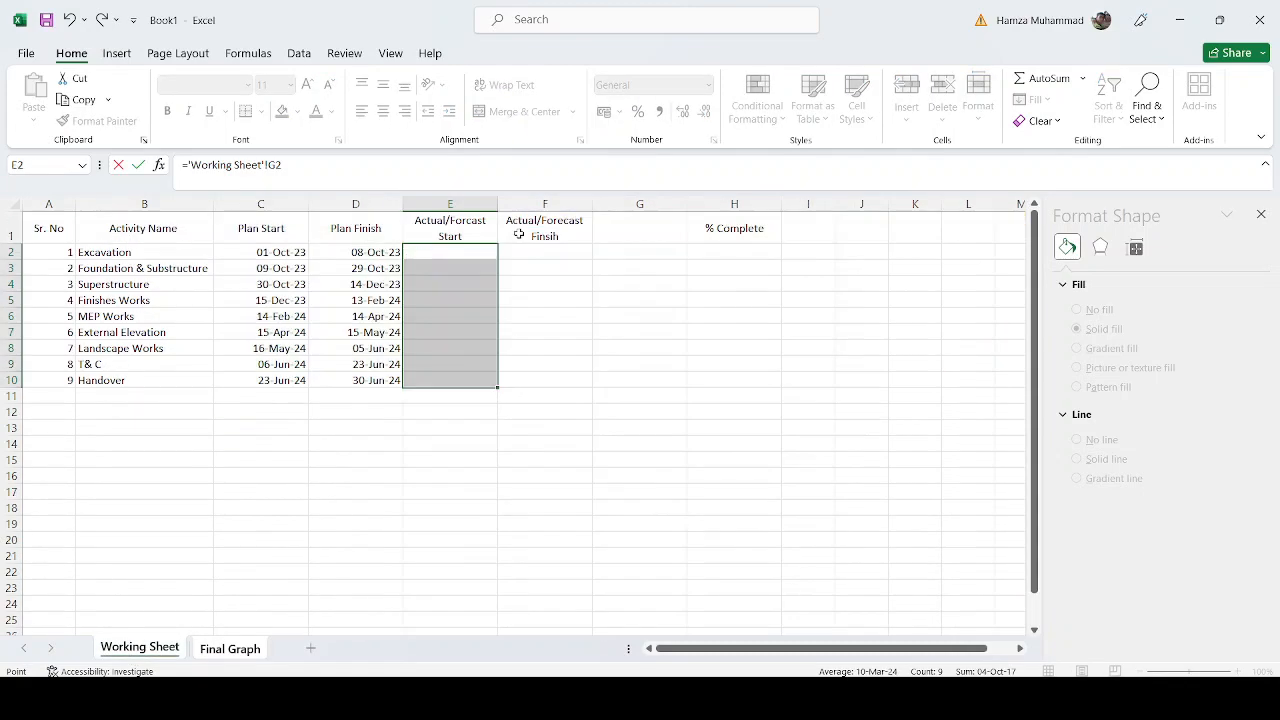
# Step: Fill the actual/forecast finish cells F2:F10 with links to Working Sheet, starting with ='Working Sheet'!I2
pyautogui.moveTo(544, 248); pyautogui.dragTo(560, 374)
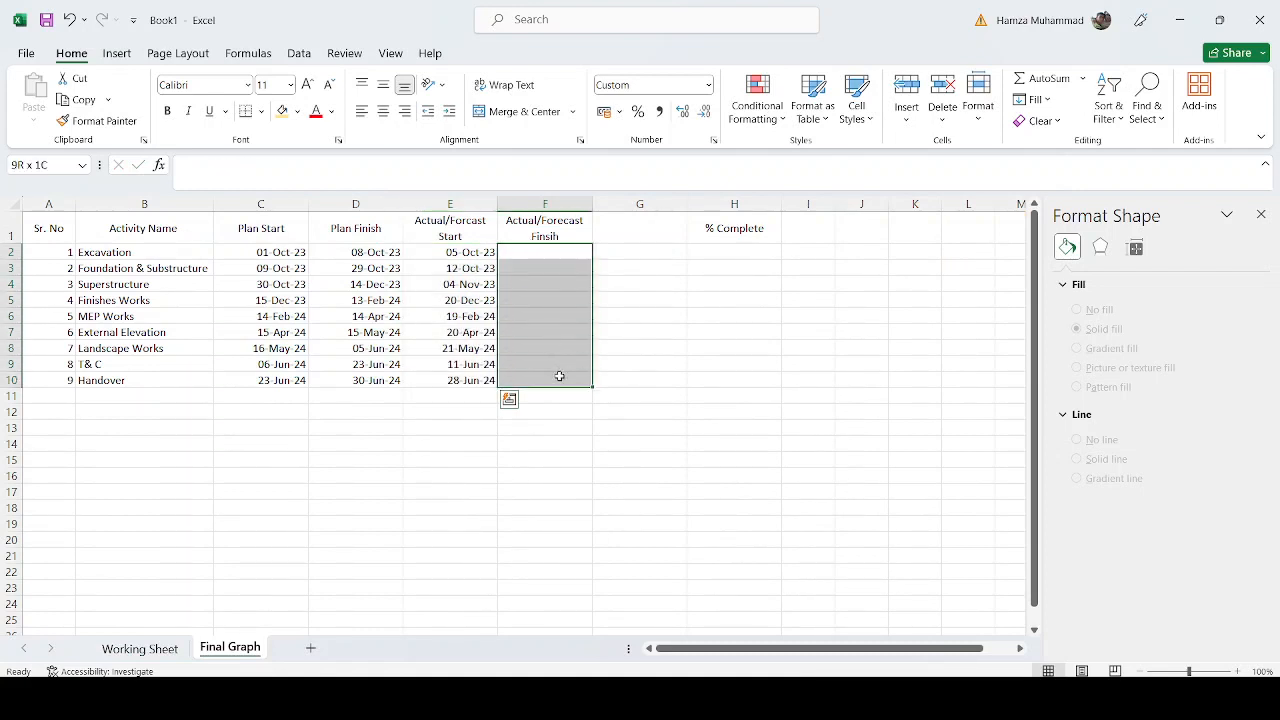
pyautogui.write('=')
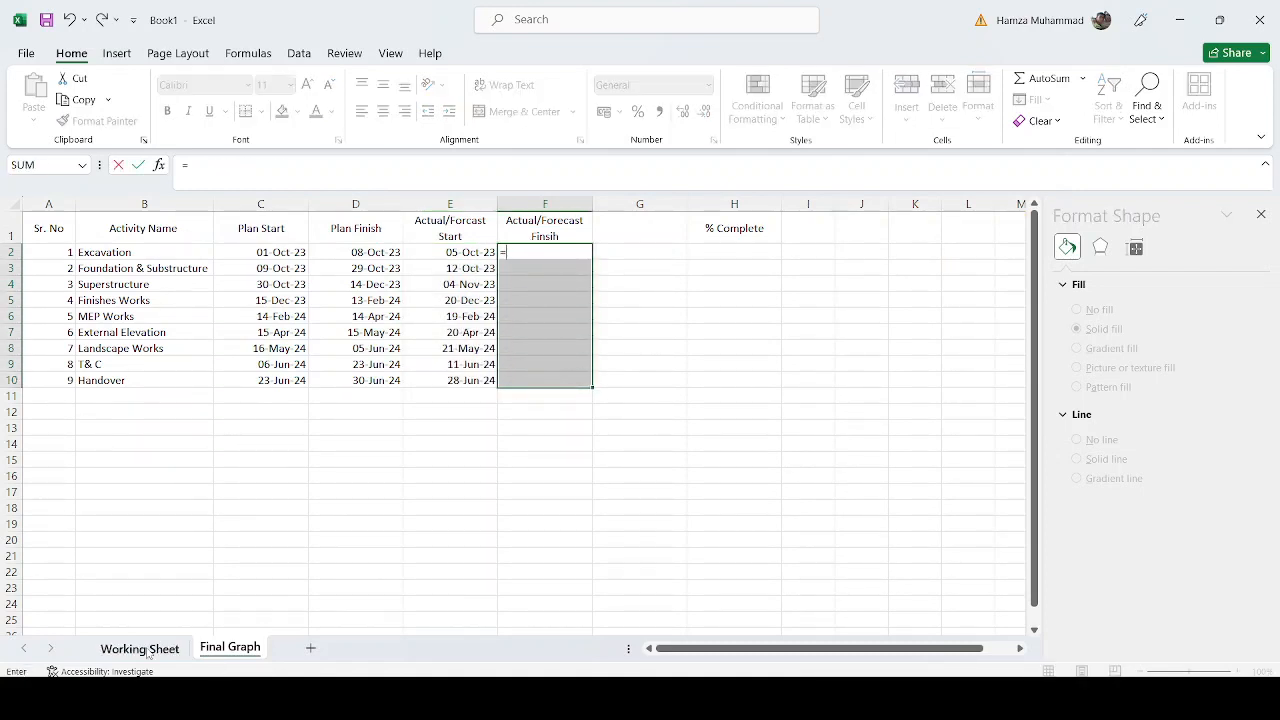
pyautogui.click(139, 648)
pyautogui.click(650, 243)
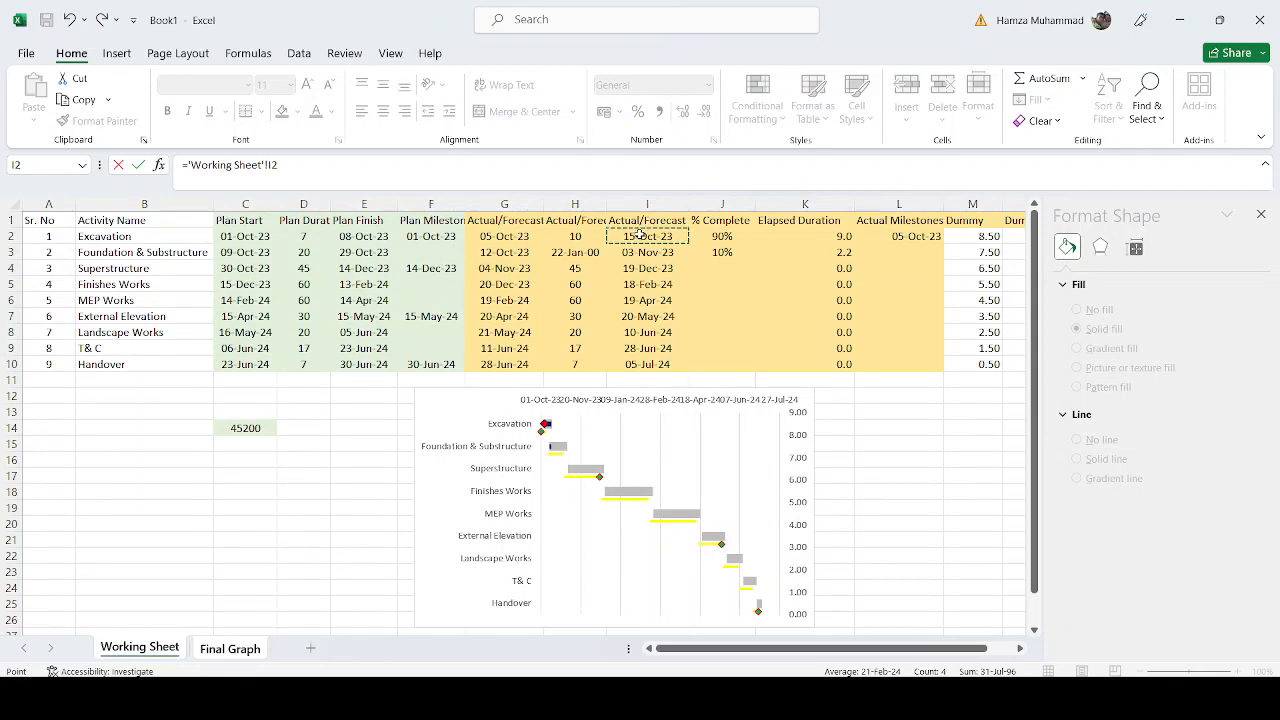
pyautogui.hotkey('ctrl', 'Return')
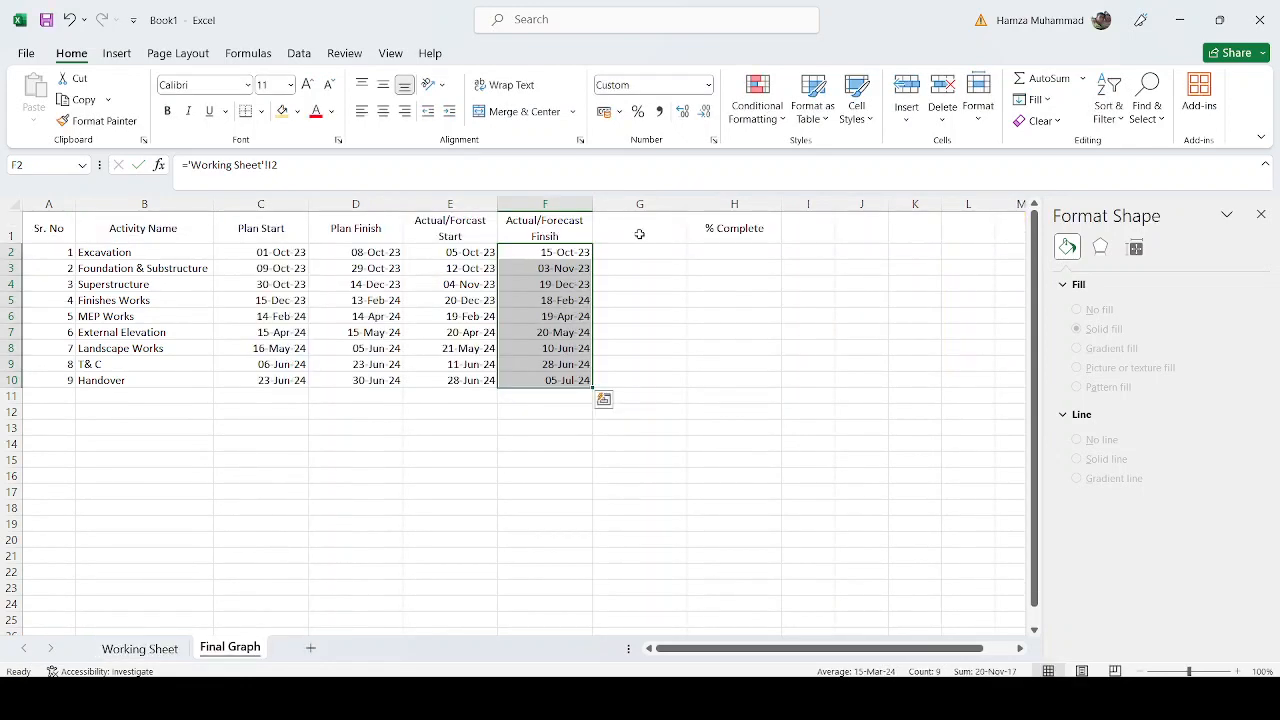
# Step: Move the % Complete header from H1 to G1
pyautogui.click(732, 222)
pyautogui.hotkey('ctrl', 'c')
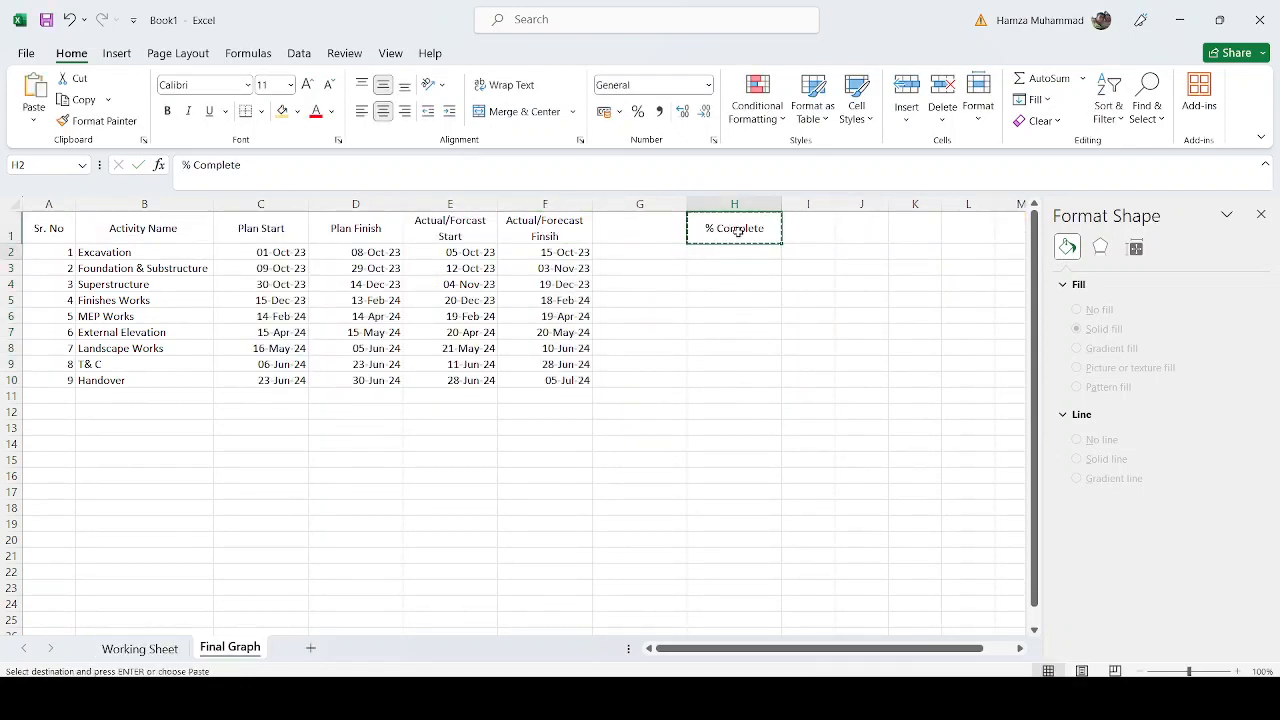
pyautogui.press('Down')
pyautogui.press('Up')
pyautogui.press('Left')
pyautogui.write('.')
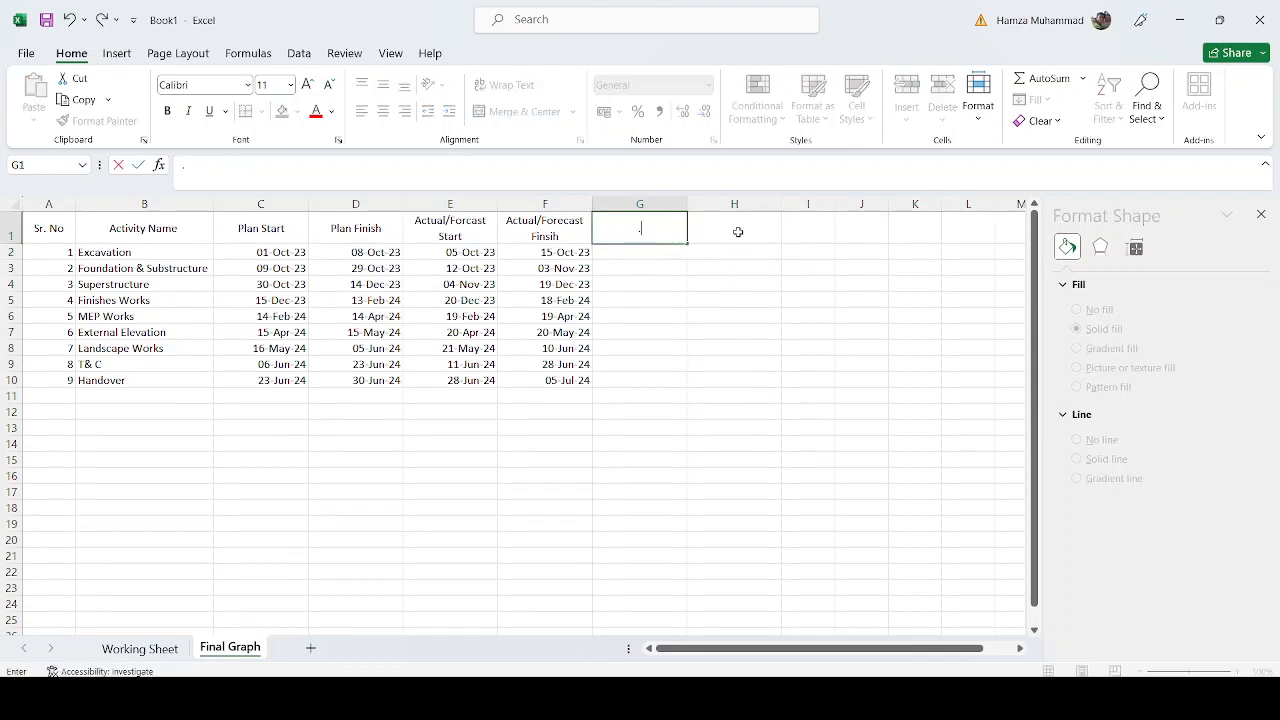
pyautogui.press('Escape')
pyautogui.hotkey('ctrl', 'v')
# Step: Fill % Complete cells G2:G10 with links to Working Sheet, starting with ='Working Sheet'!J2
pyautogui.moveTo(645, 254); pyautogui.dragTo(658, 371)
pyautogui.write('=')
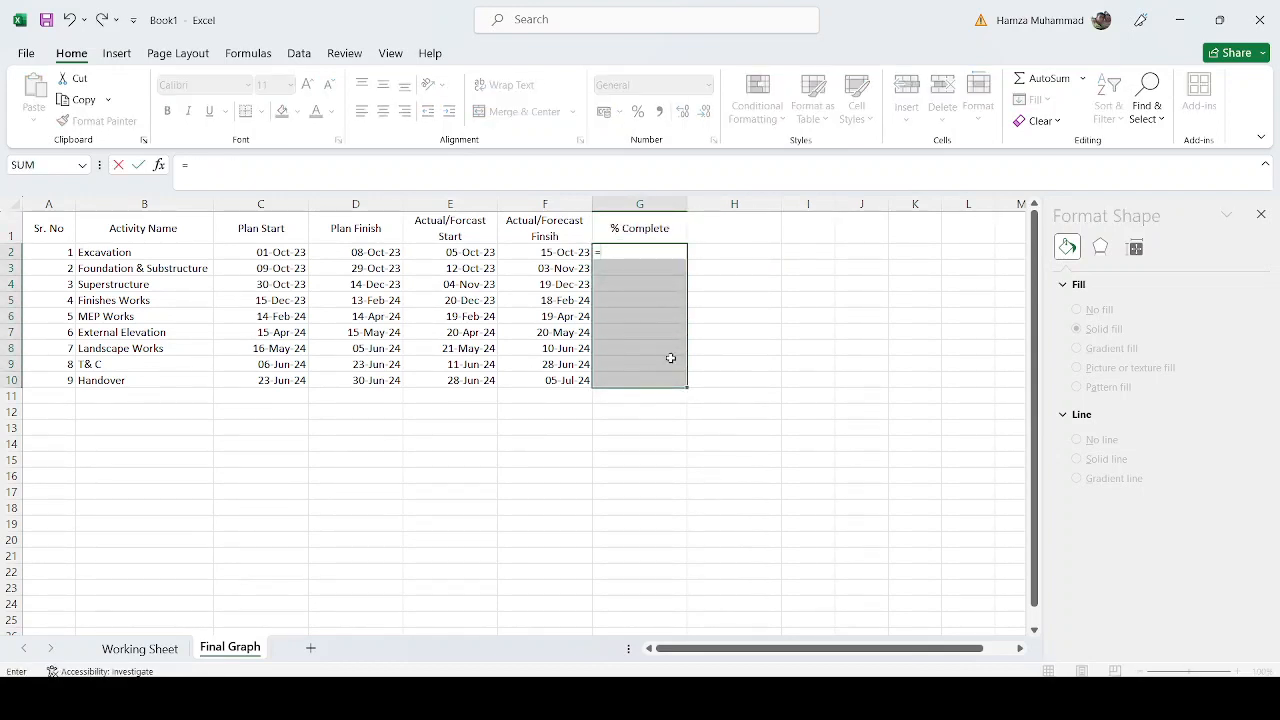
pyautogui.click(140, 648)
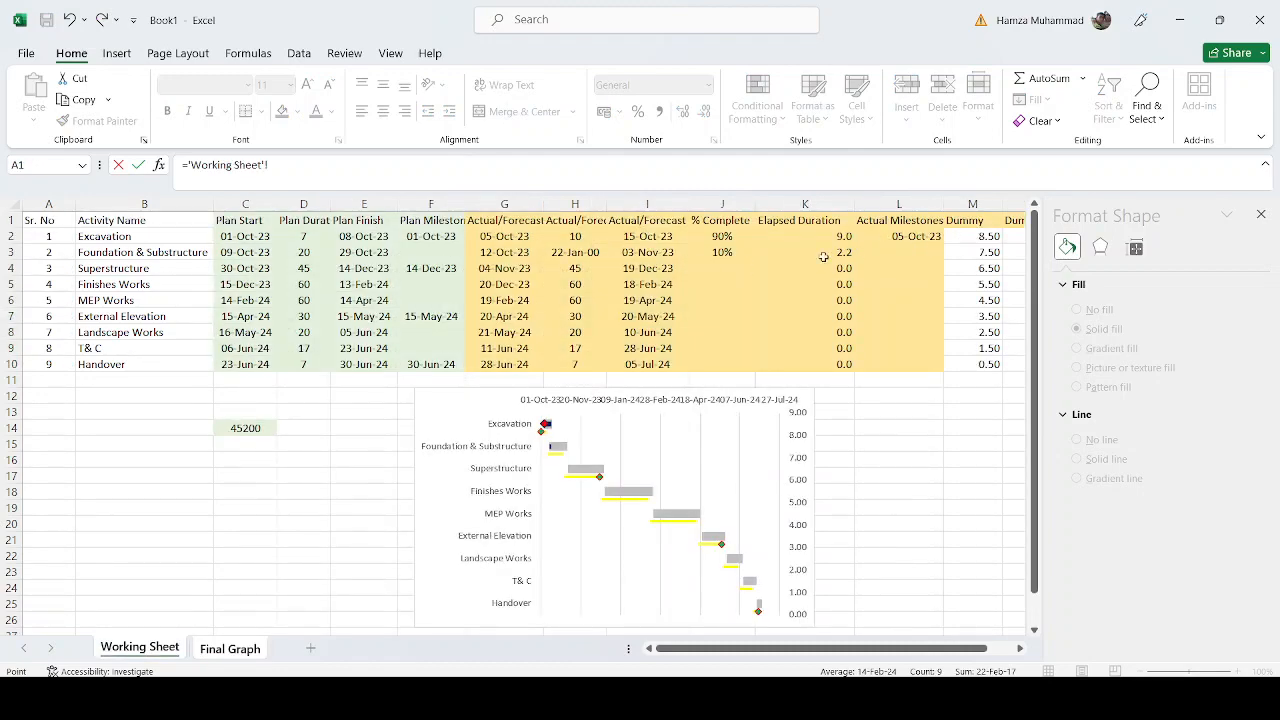
pyautogui.click(715, 241)
pyautogui.hotkey('ctrl', 'Return')
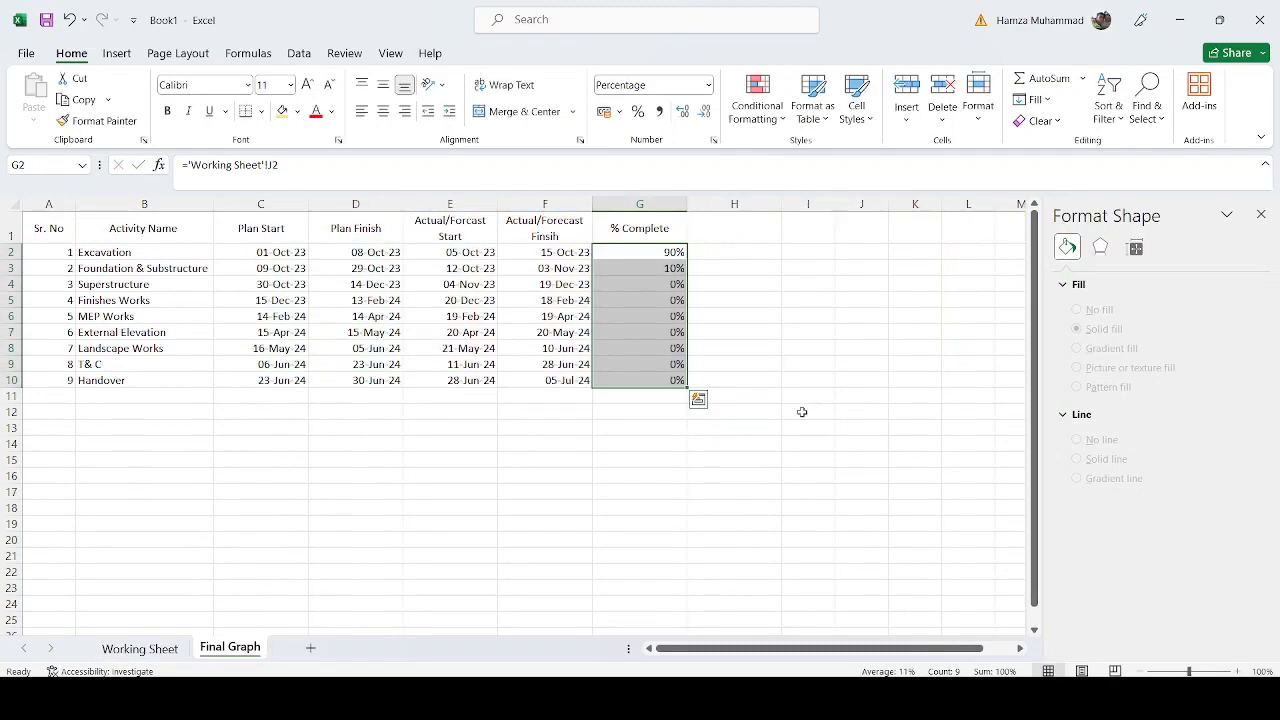
pyautogui.click(808, 444)
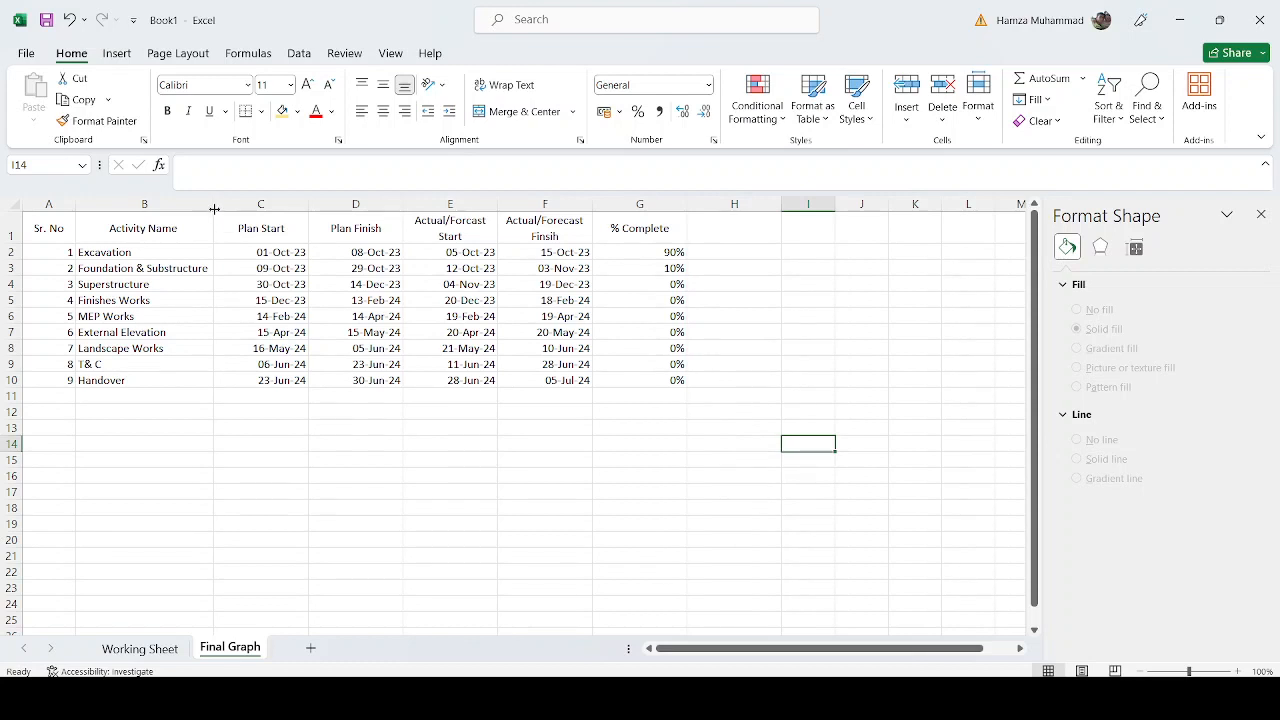
# Step: Widen the Activity Name column slightly and set the width of columns C to F to 13
pyautogui.moveTo(214, 208); pyautogui.dragTo(580, 204)
pyautogui.rightClick(588, 208)
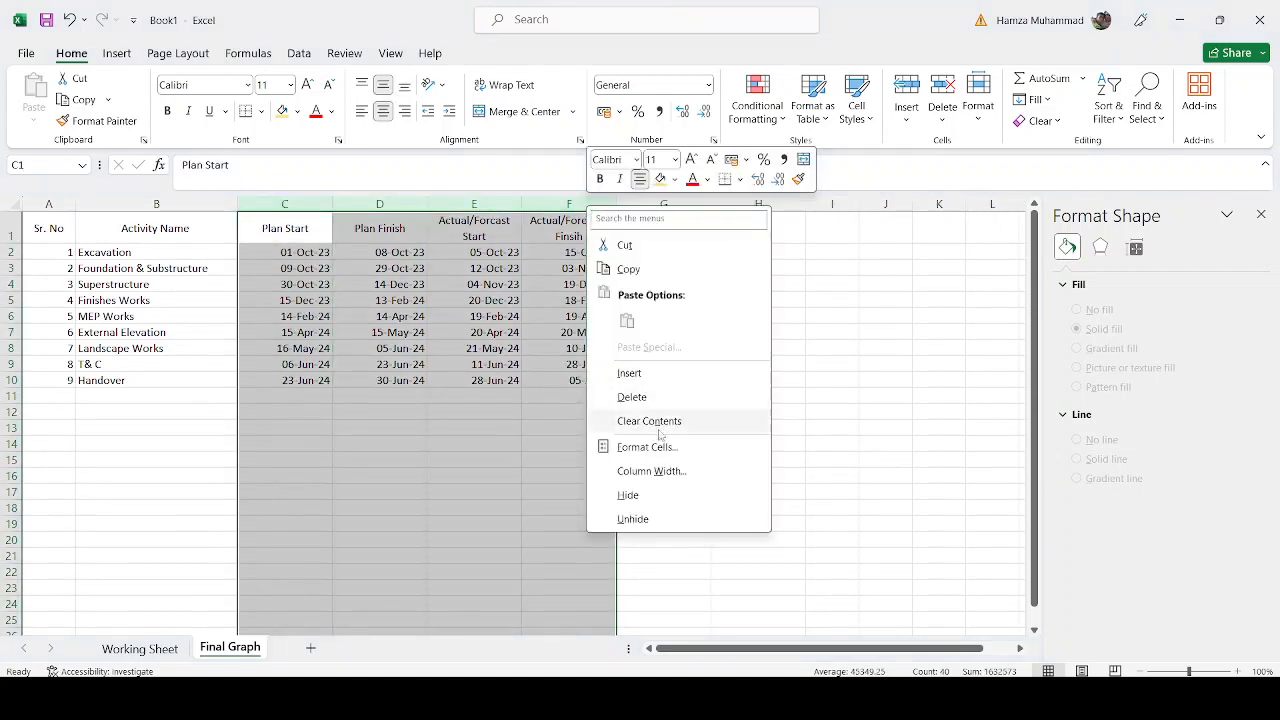
pyautogui.click(651, 471)
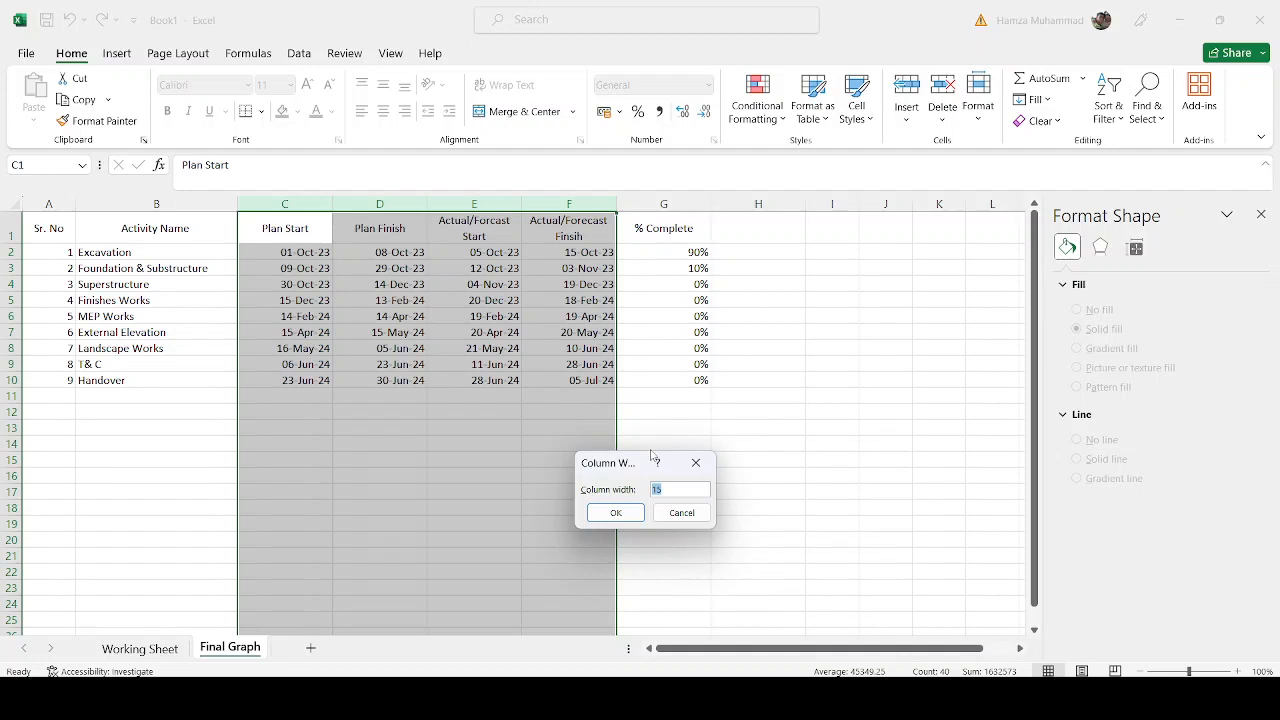
pyautogui.write('13')
pyautogui.press('Return')
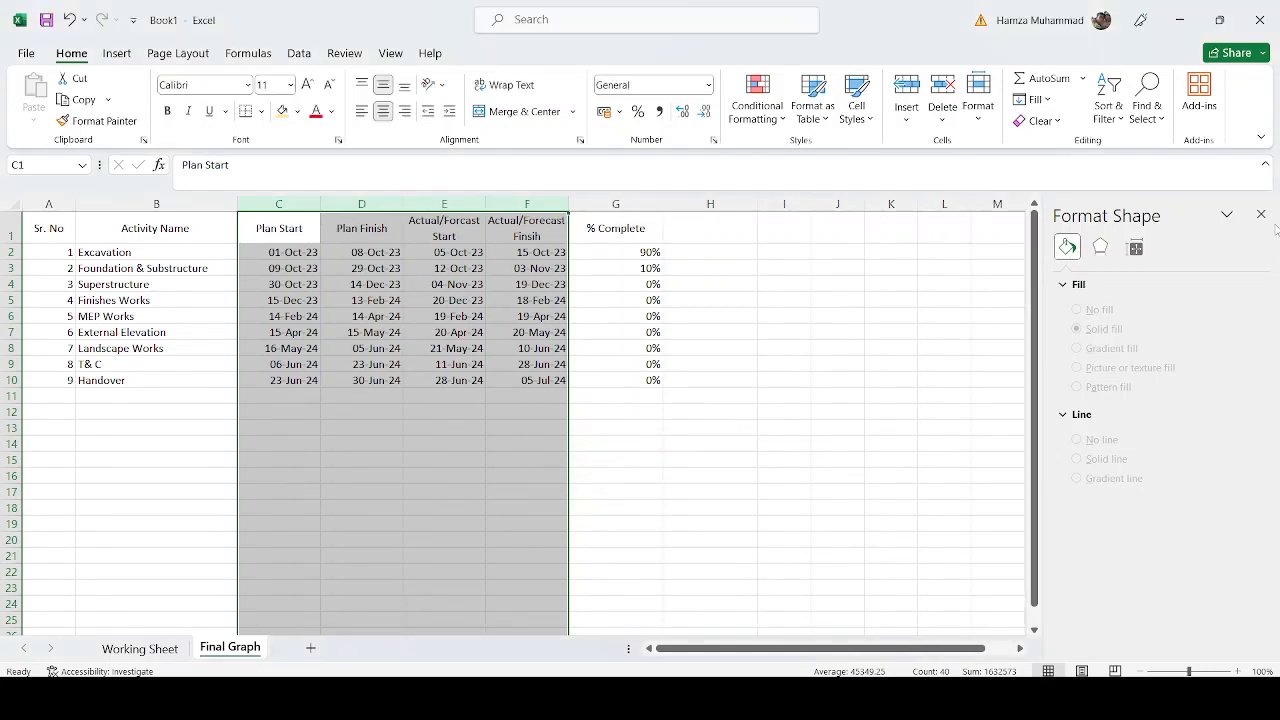
# Step: Close the Format Shape pane and narrow the % Complete column G to roughly the width of its header
pyautogui.click(1261, 214)
pyautogui.click(837, 523)
pyautogui.moveTo(660, 204); pyautogui.dragTo(624, 204)
# Step: Turn on text wrapping for the % Complete header in G1
pyautogui.click(601, 226)
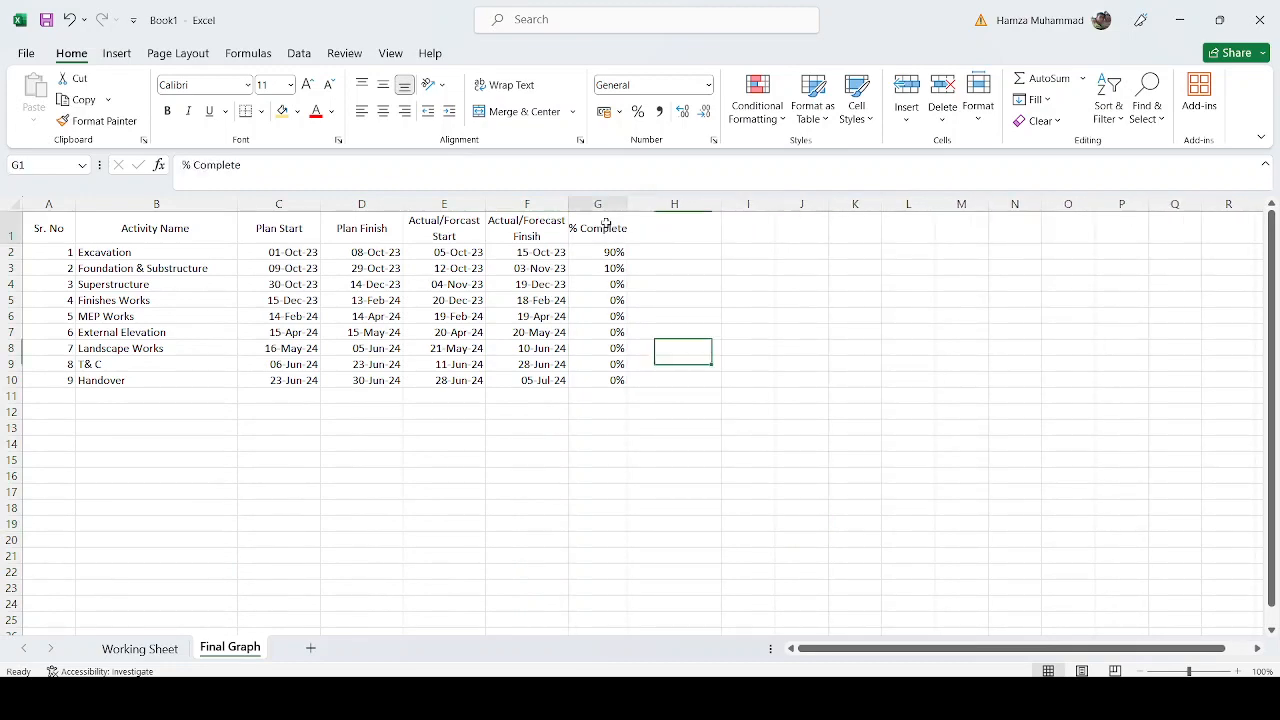
pyautogui.hotkey('ctrl', '1')
pyautogui.click(216, 446)
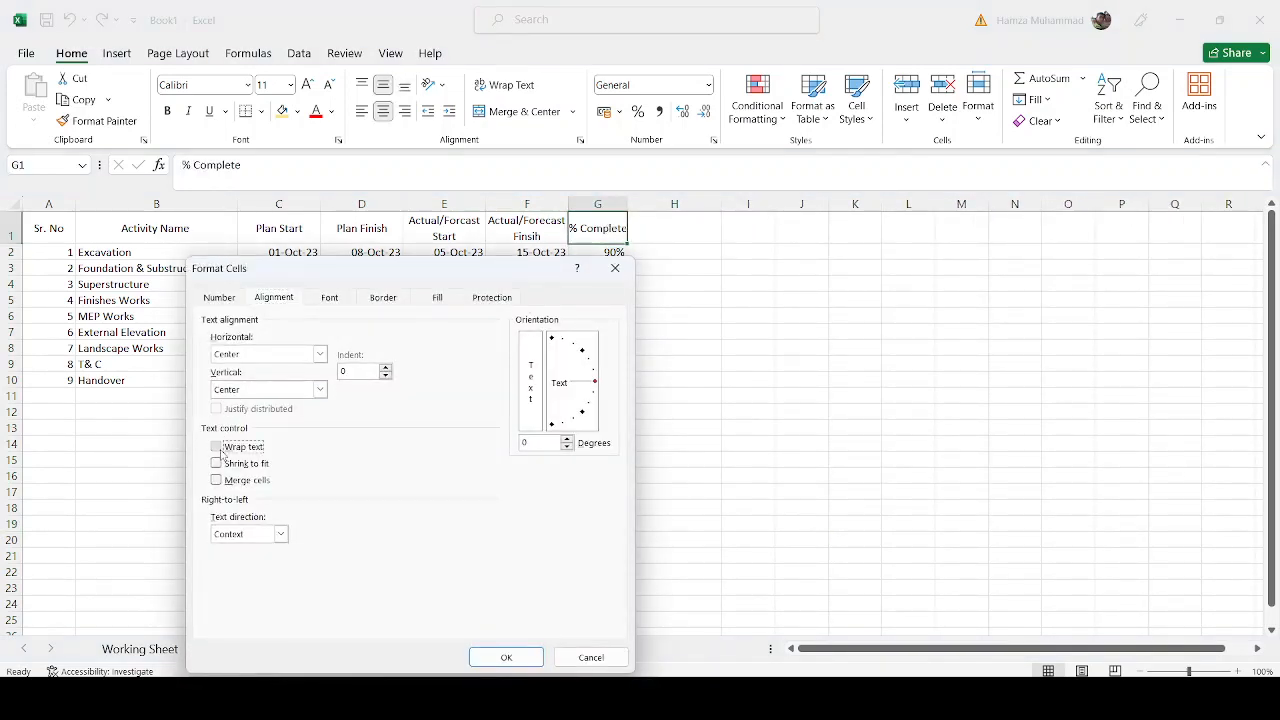
pyautogui.click(506, 657)
pyautogui.click(700, 553)
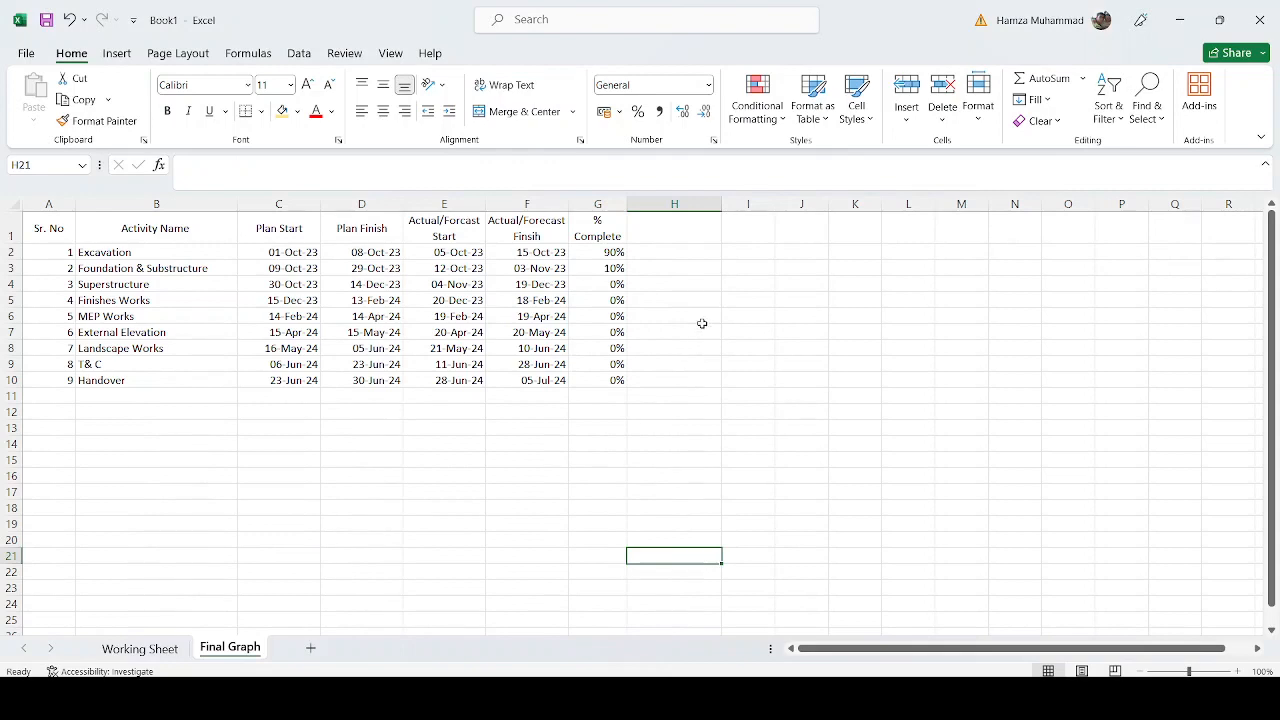
# Step: Centre the contents of the % Complete column G horizontally
pyautogui.click(16, 205)
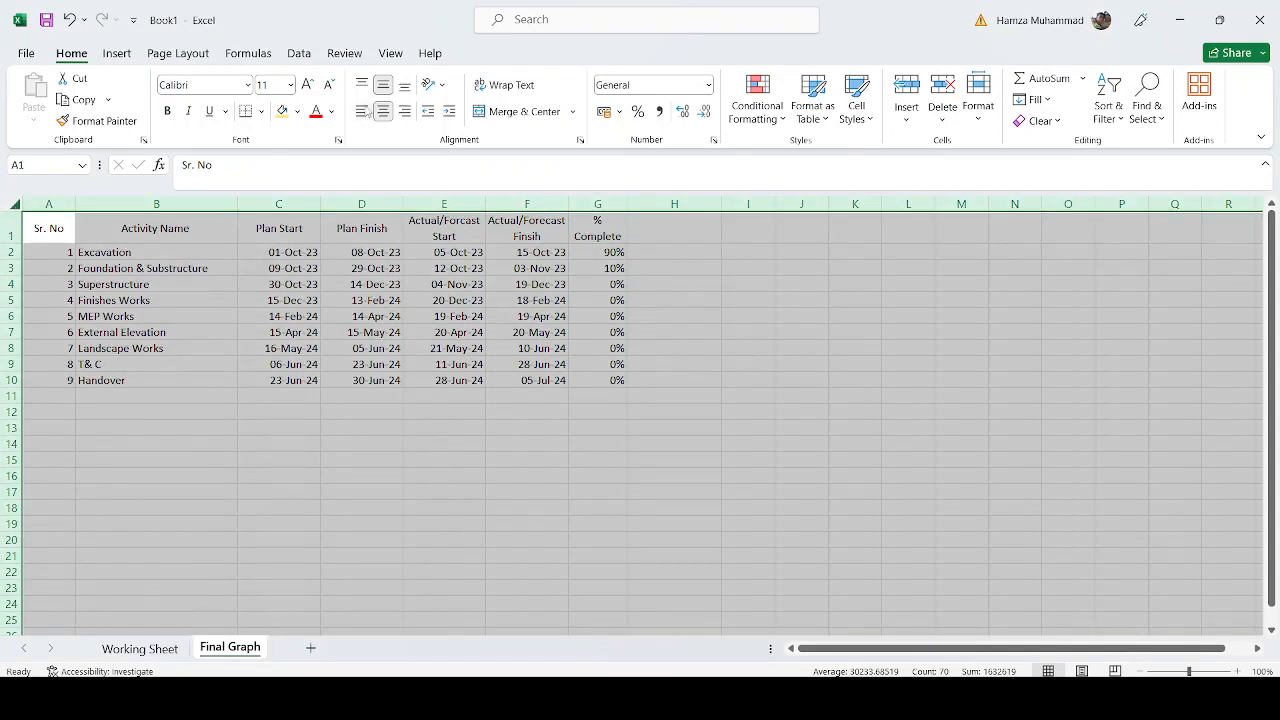
pyautogui.click(440, 500)
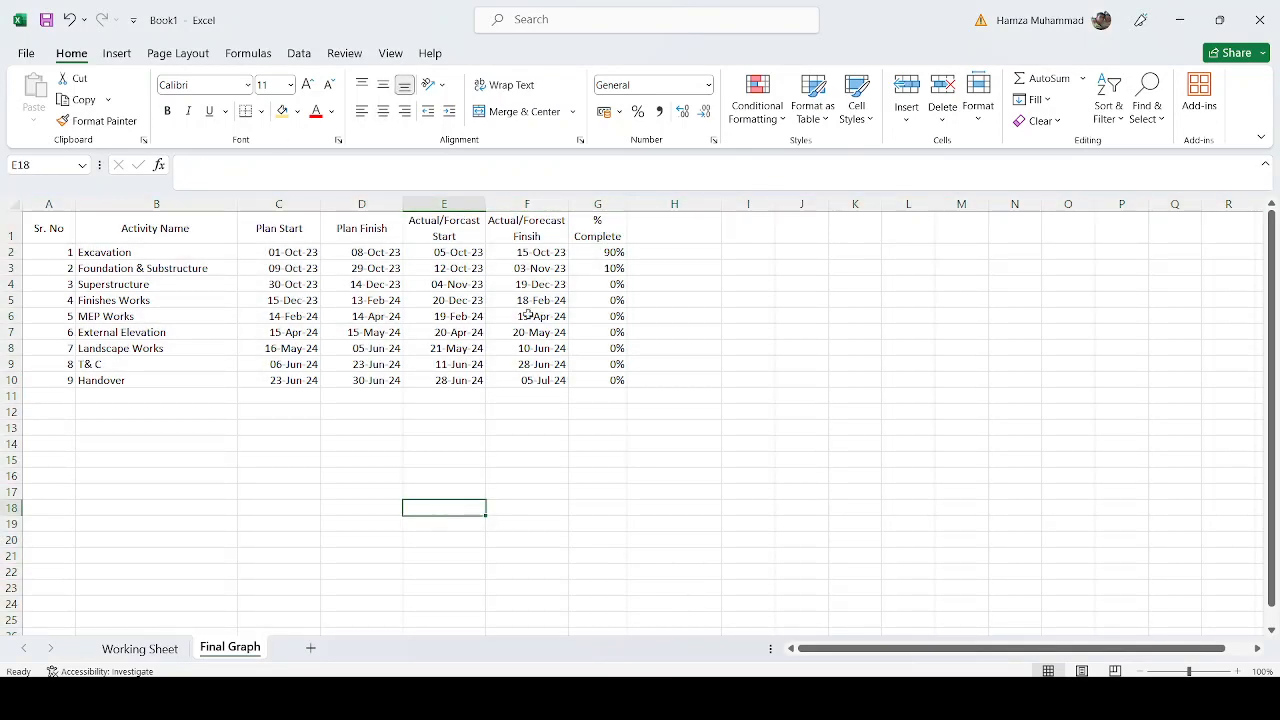
pyautogui.click(595, 205)
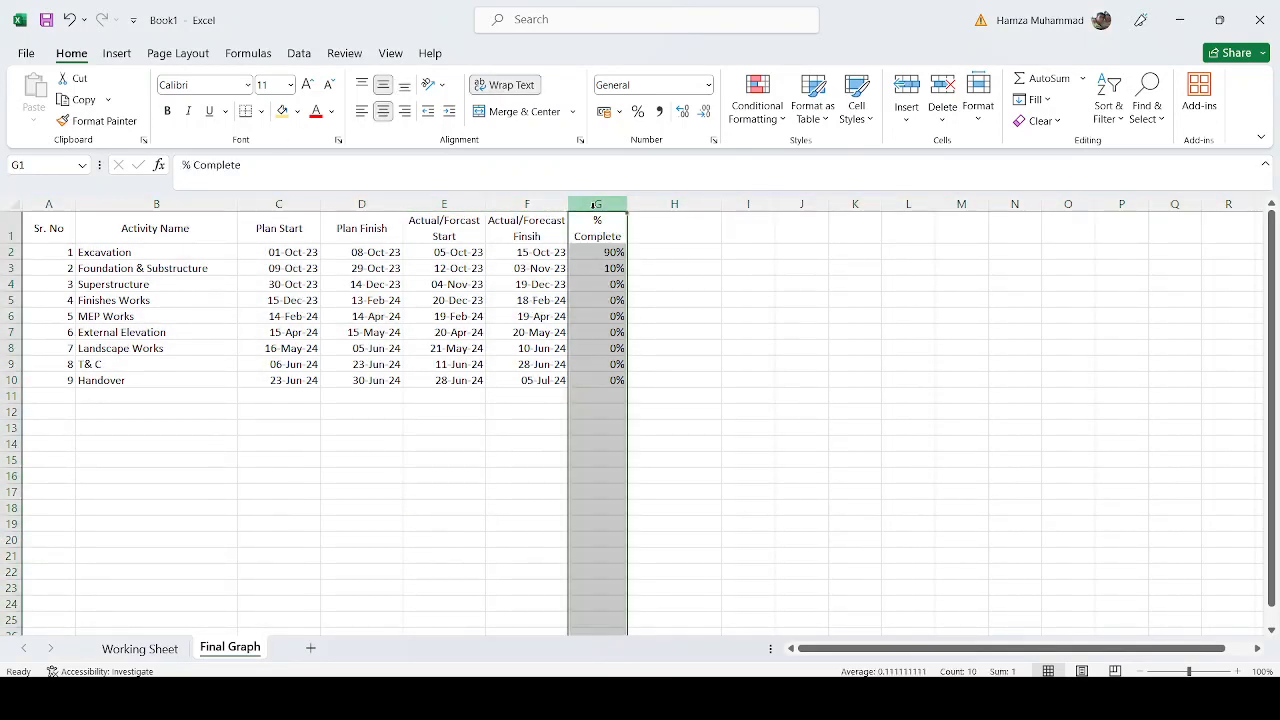
pyautogui.click(383, 111)
pyautogui.click(753, 410)
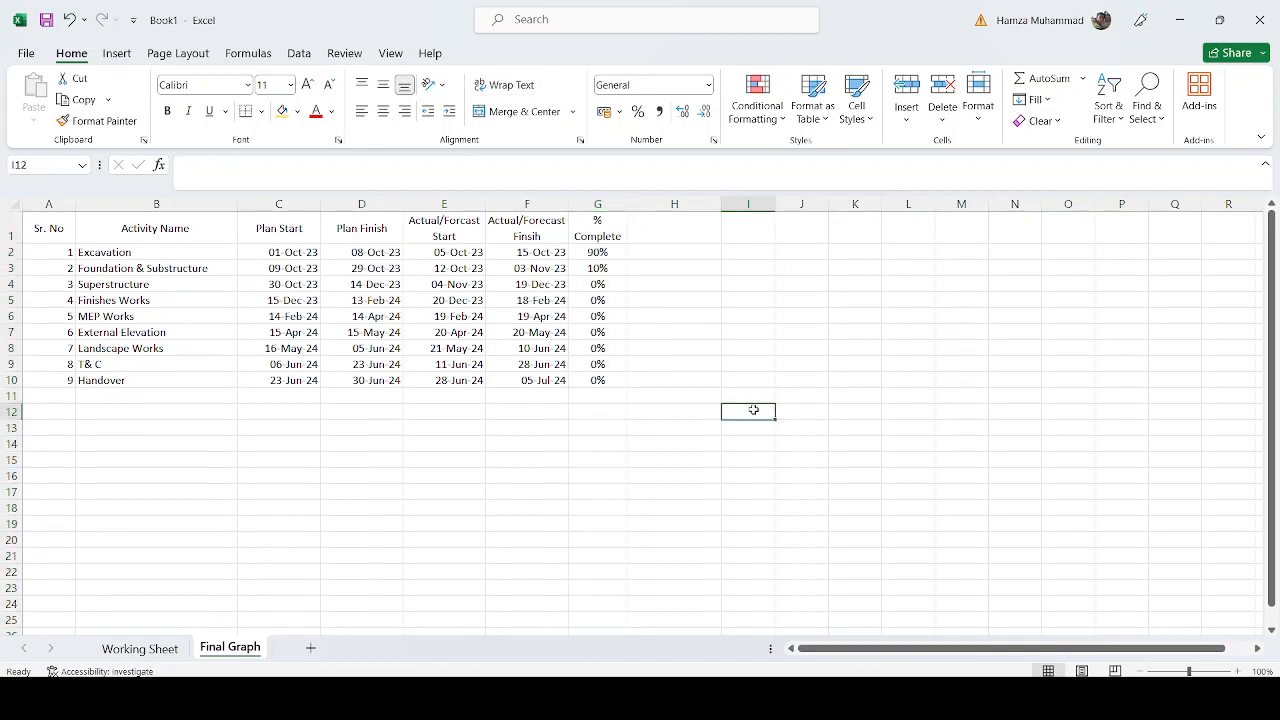
# Step: Apply grey borders to the table range A1:G11, with a thin solid outline and dashed inside lines
pyautogui.moveTo(40, 232); pyautogui.dragTo(617, 394)
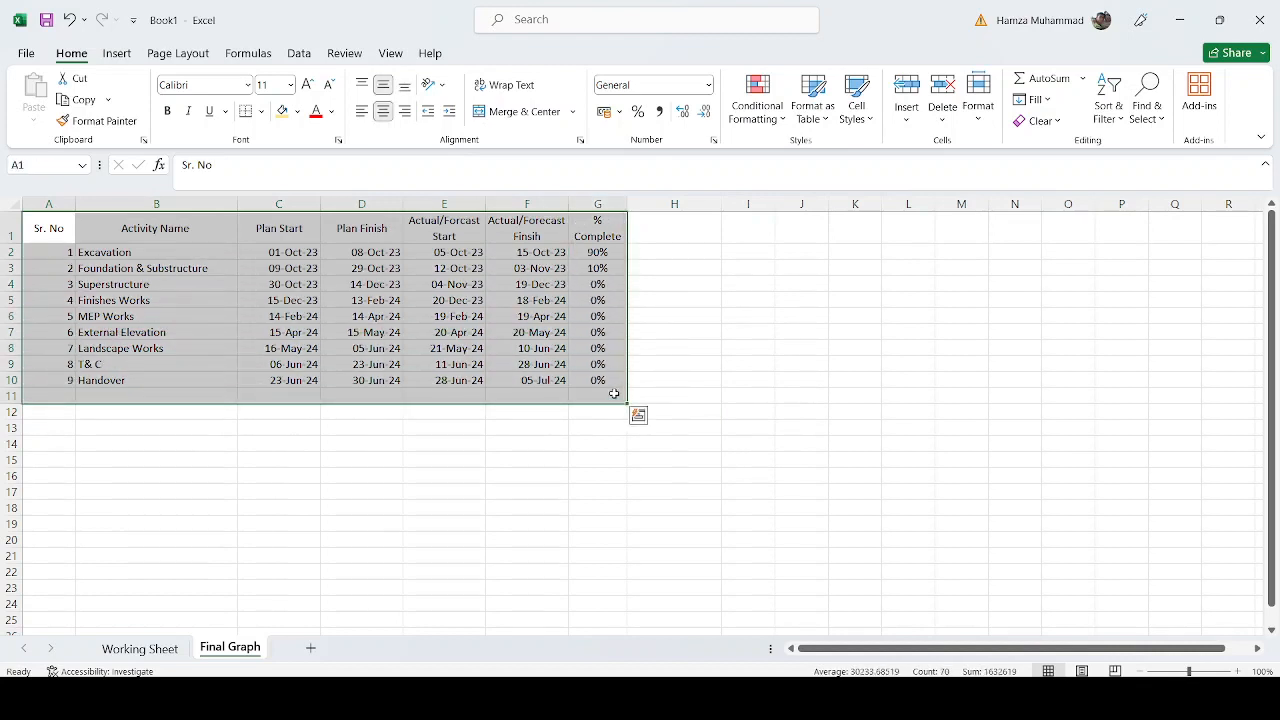
pyautogui.hotkey('ctrl', '1')
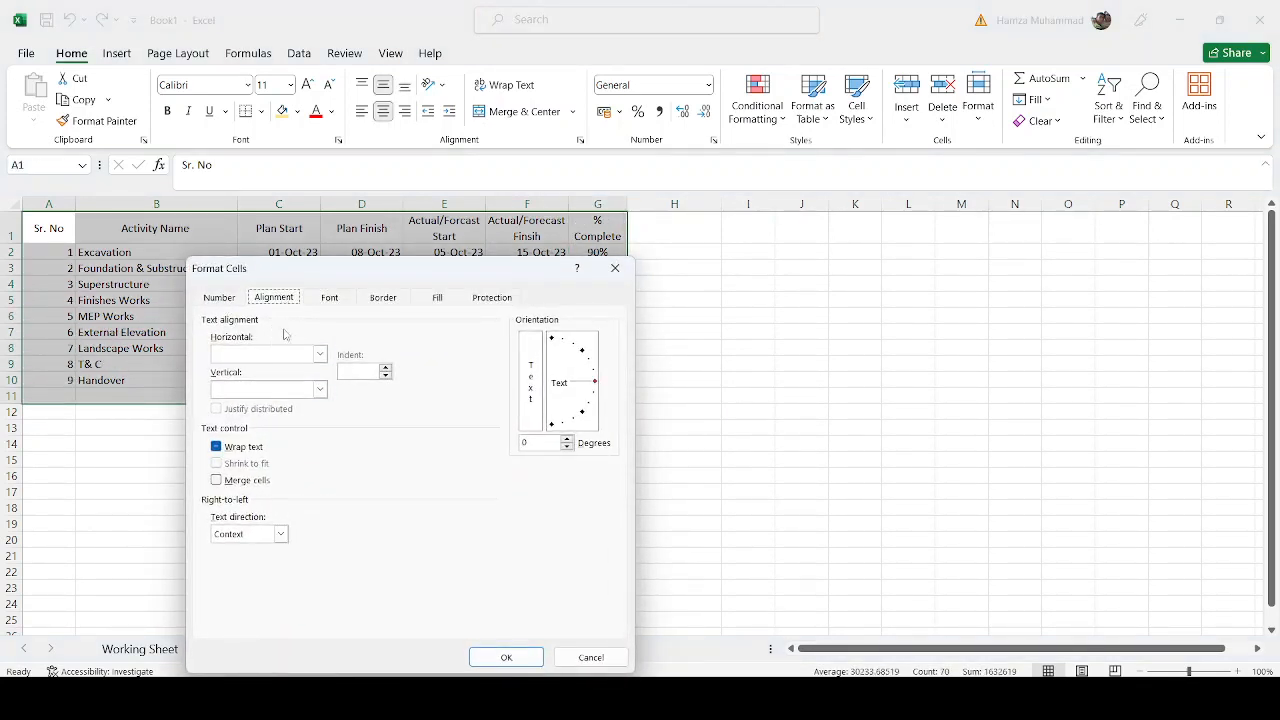
pyautogui.click(383, 298)
pyautogui.click(266, 476)
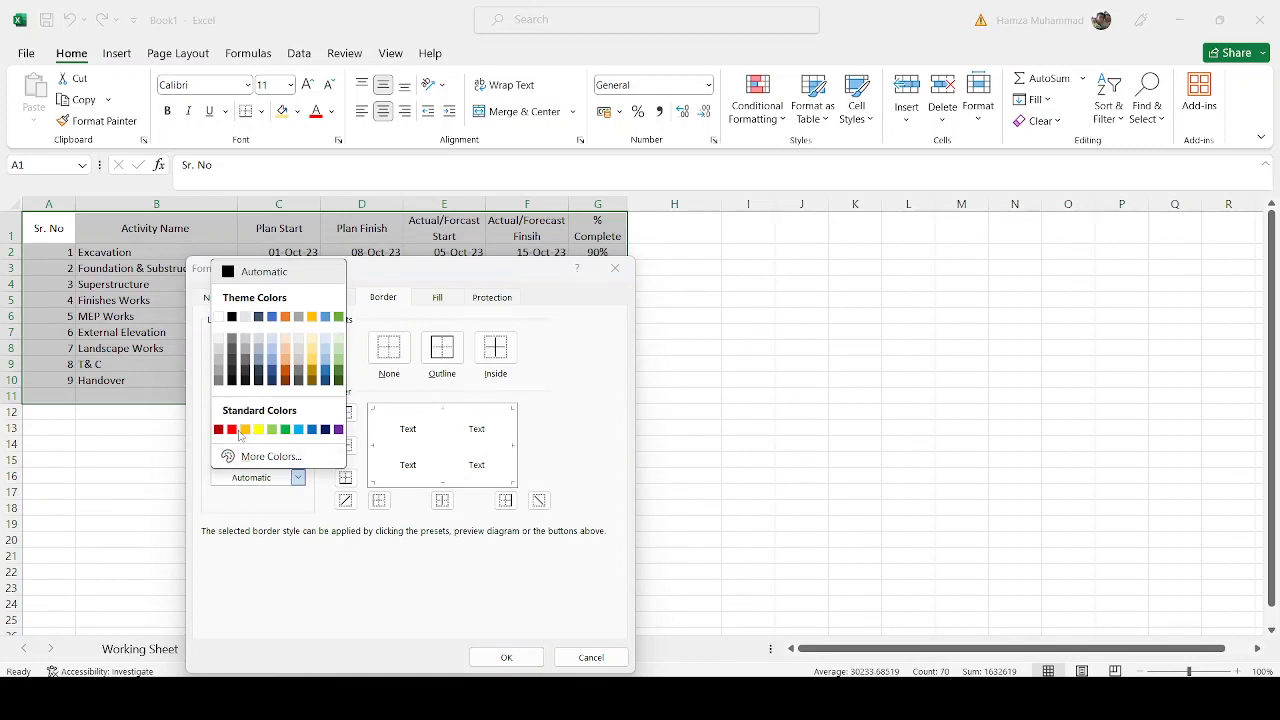
pyautogui.click(220, 376)
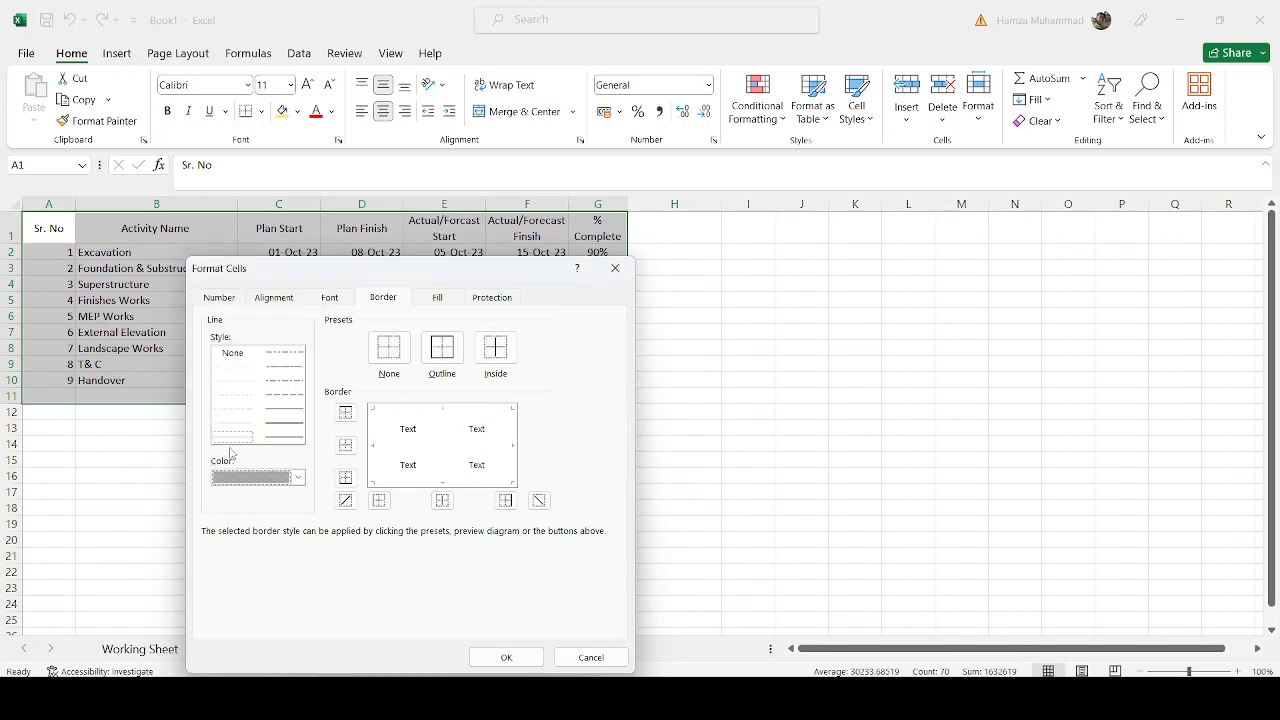
pyautogui.click(440, 352)
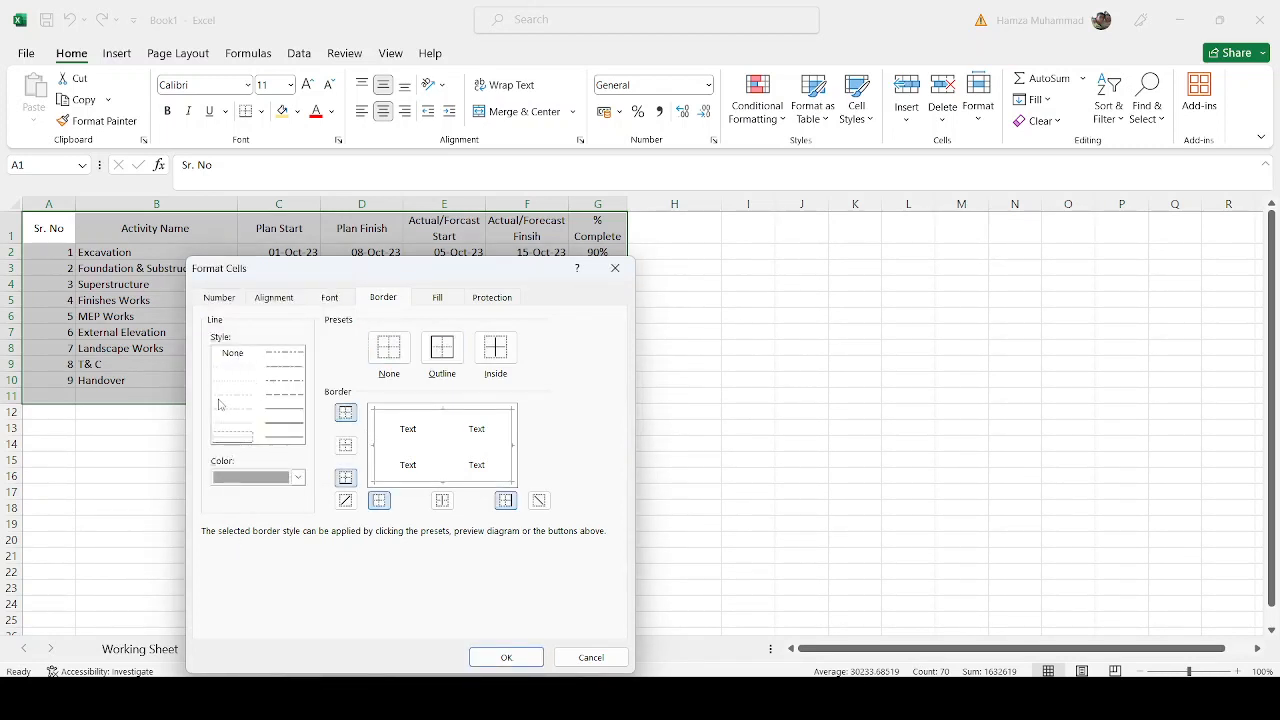
pyautogui.click(234, 368)
pyautogui.click(495, 348)
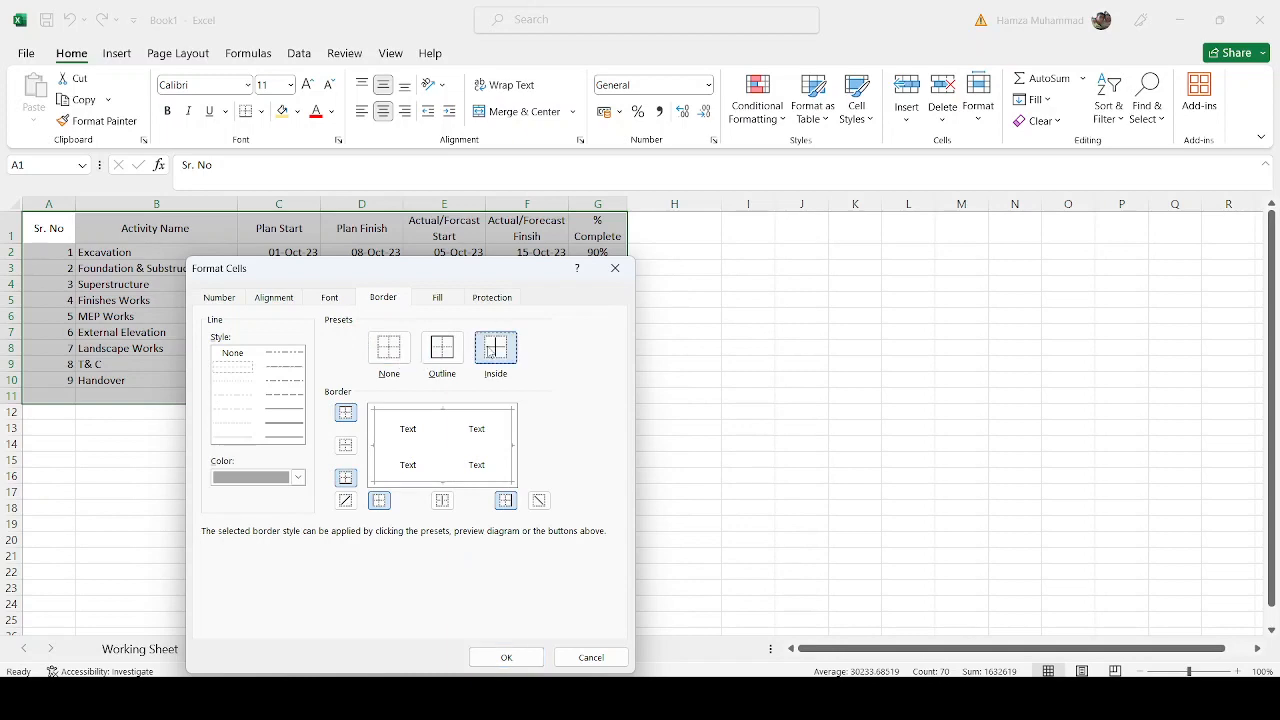
pyautogui.click(518, 660)
pyautogui.click(674, 524)
# Step: Change the dashed dividers between the header cells A1:G1 to thin solid grey lines, leaving no diagonal borders
pyautogui.moveTo(31, 226); pyautogui.dragTo(598, 236)
pyautogui.hotkey('ctrl', '1')
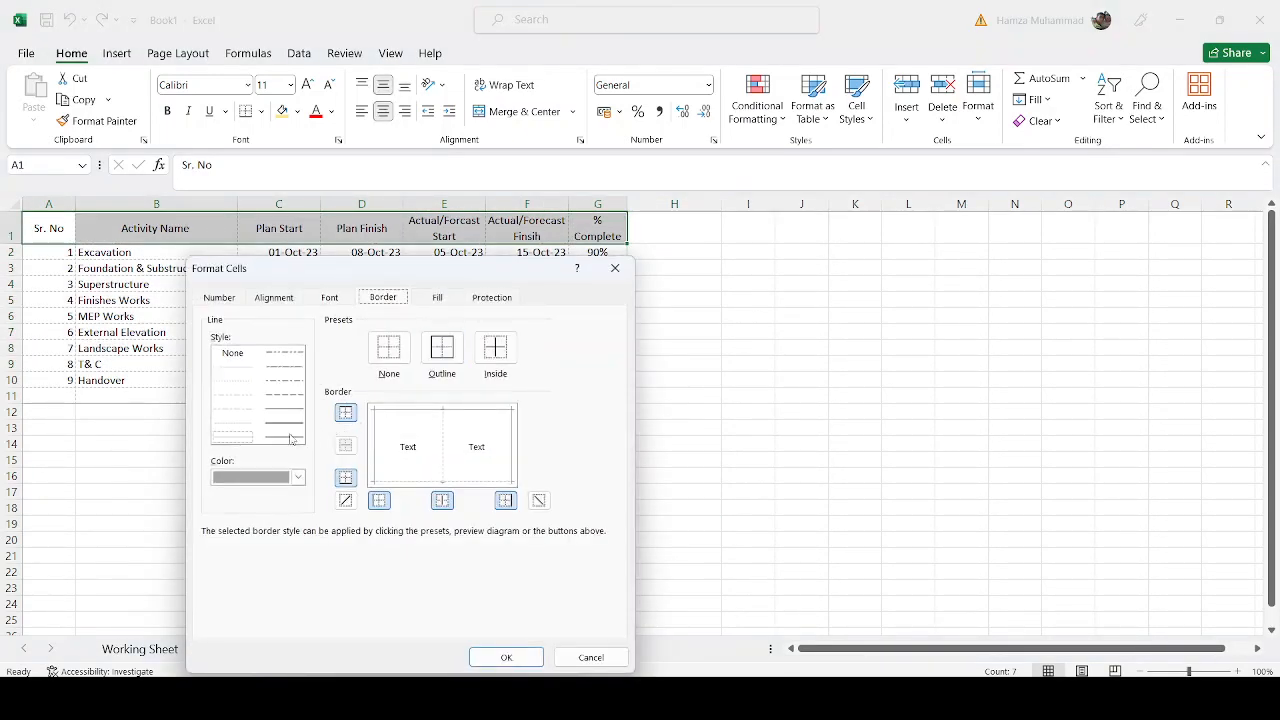
pyautogui.click(285, 437)
pyautogui.click(395, 478)
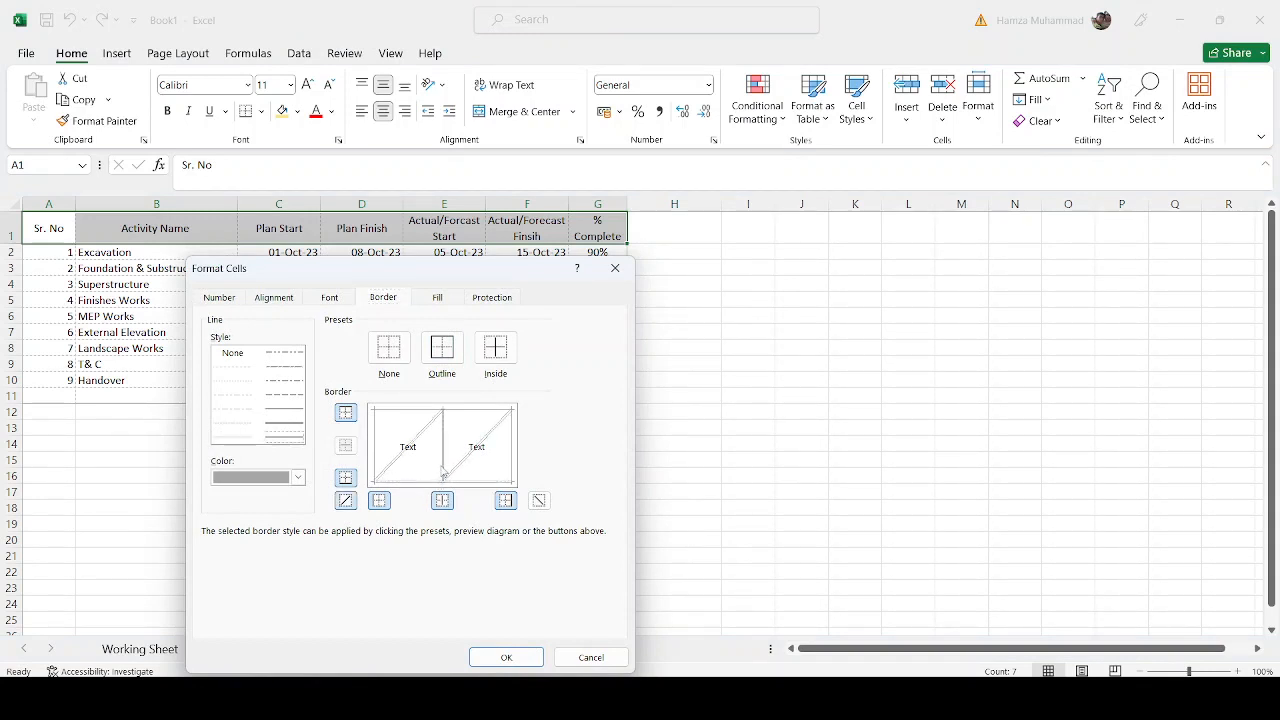
pyautogui.click(240, 441)
pyautogui.click(469, 457)
pyautogui.click(497, 440)
pyautogui.click(506, 657)
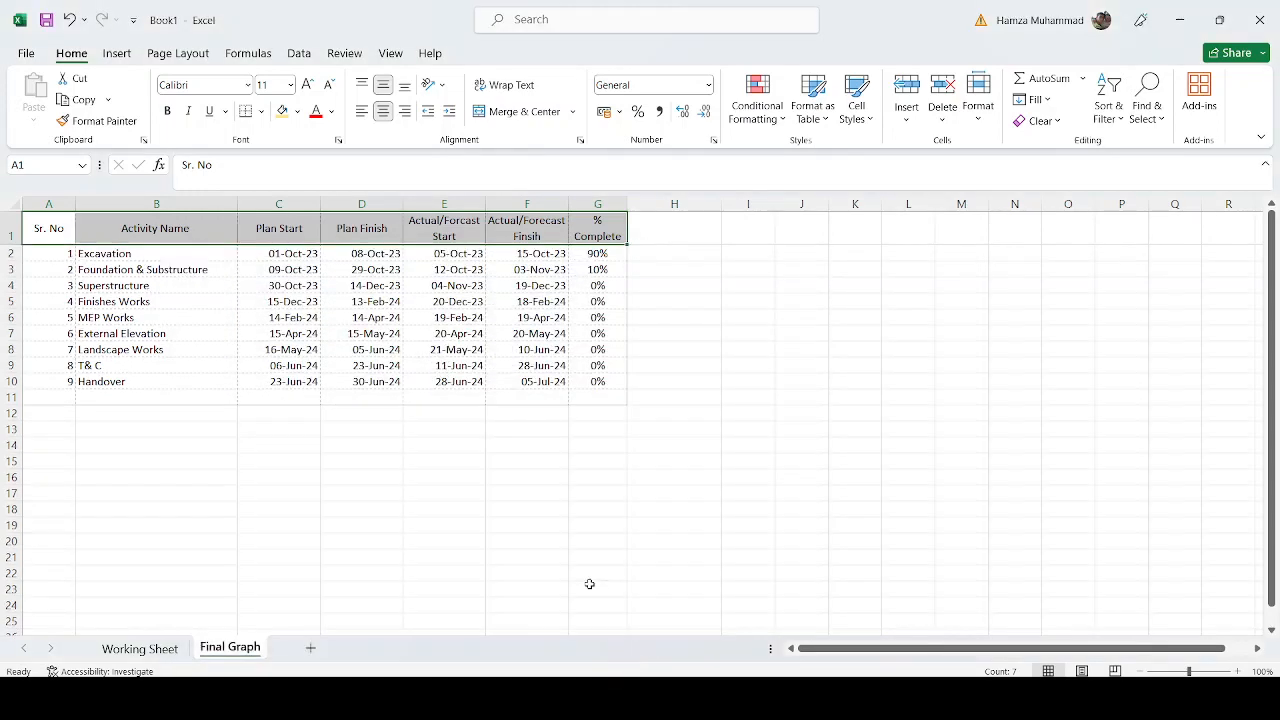
pyautogui.click(589, 587)
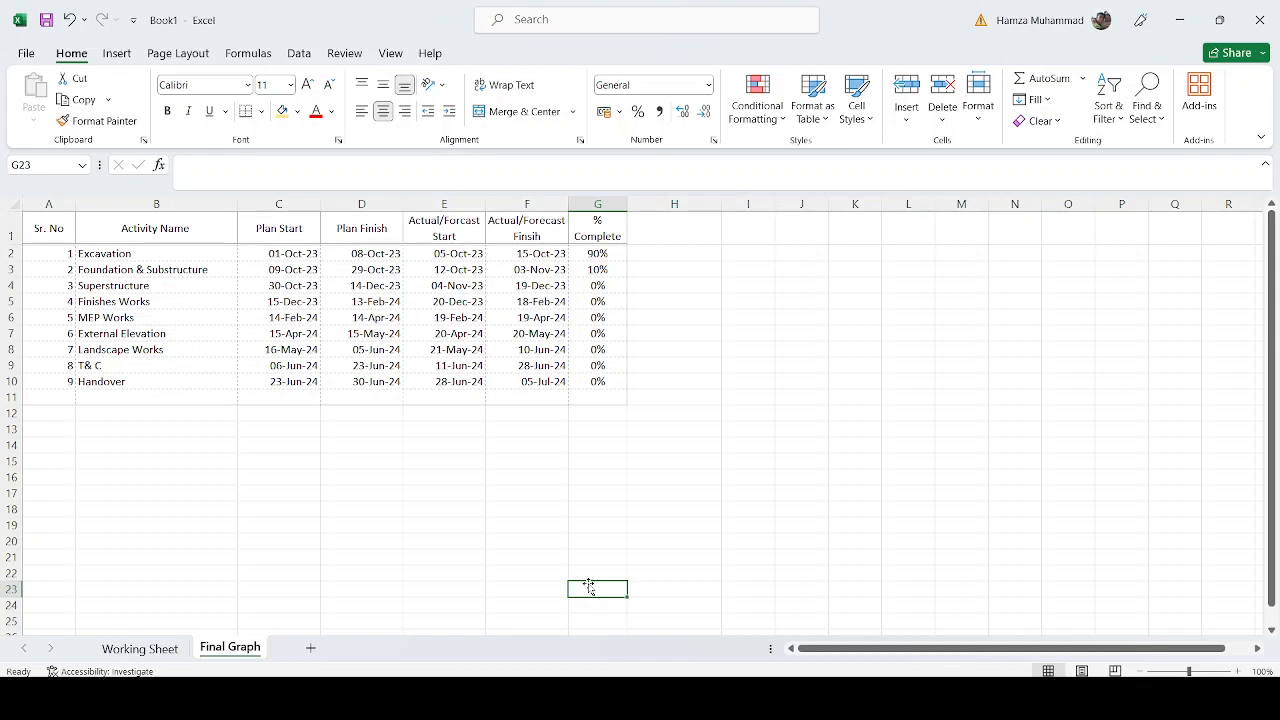
# Step: Hide the gridlines on the Final Graph sheet
pyautogui.click(390, 53)
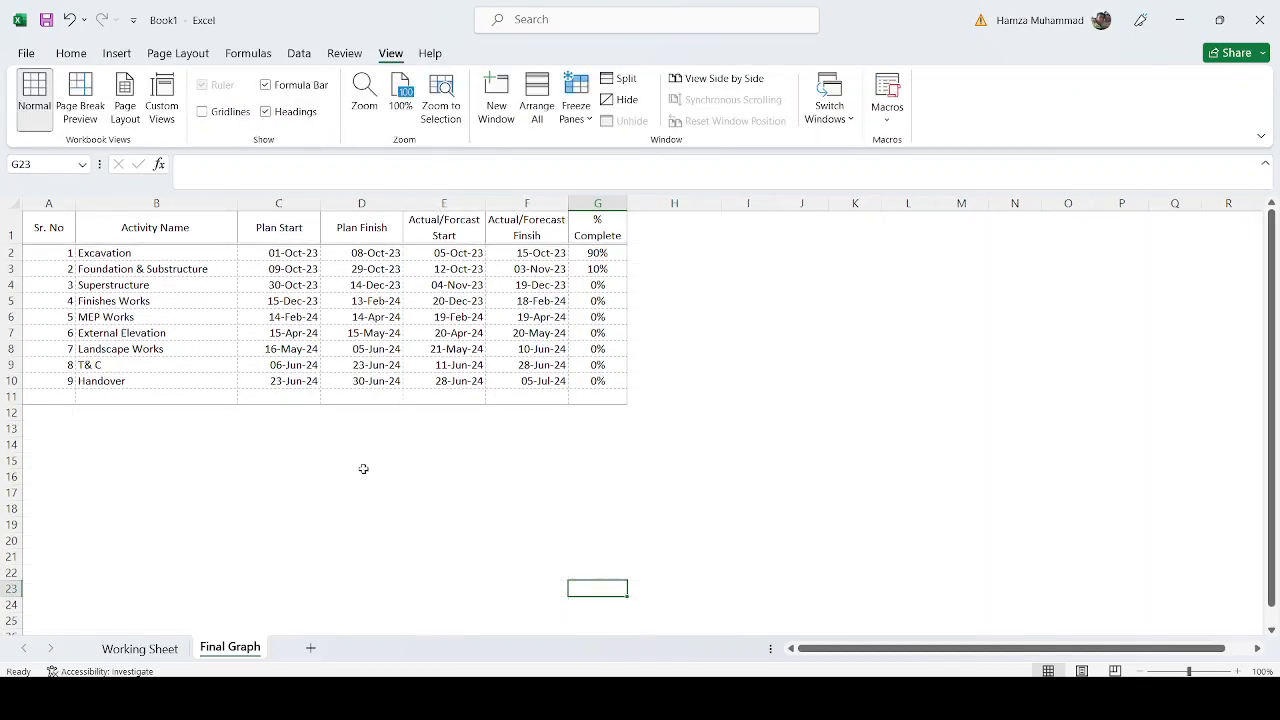
pyautogui.click(484, 512)
# Step: Set one uniform column width for columns H to P, beside the activity table
pyautogui.click(653, 229)
pyautogui.moveTo(653, 229); pyautogui.dragTo(1043, 240)
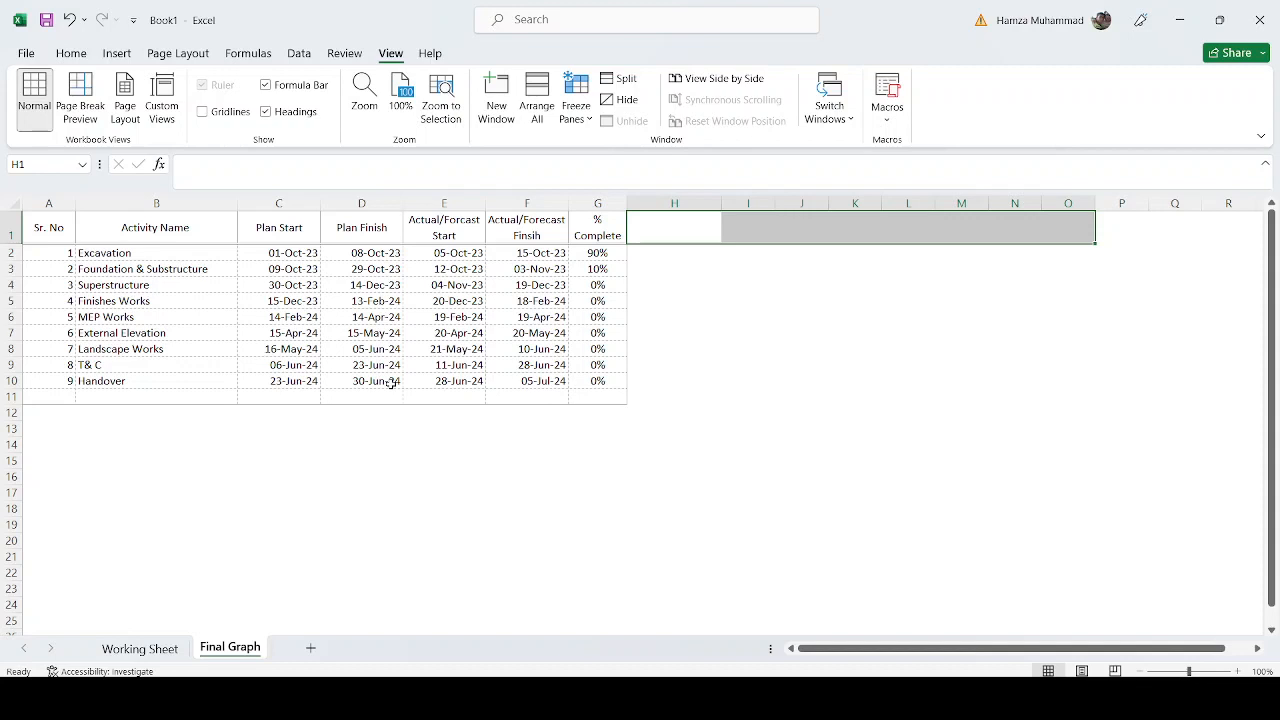
pyautogui.click(691, 203)
pyautogui.moveTo(691, 203); pyautogui.dragTo(1143, 212)
pyautogui.rightClick(1137, 206)
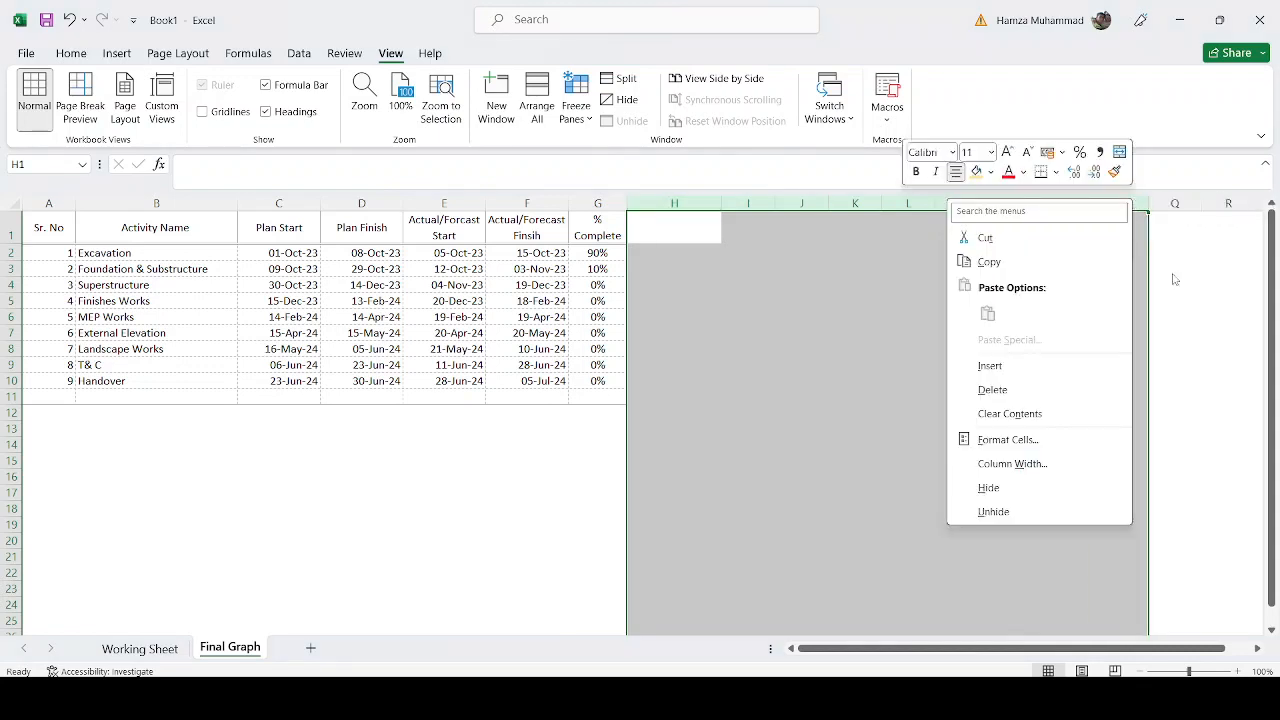
pyautogui.click(1025, 464)
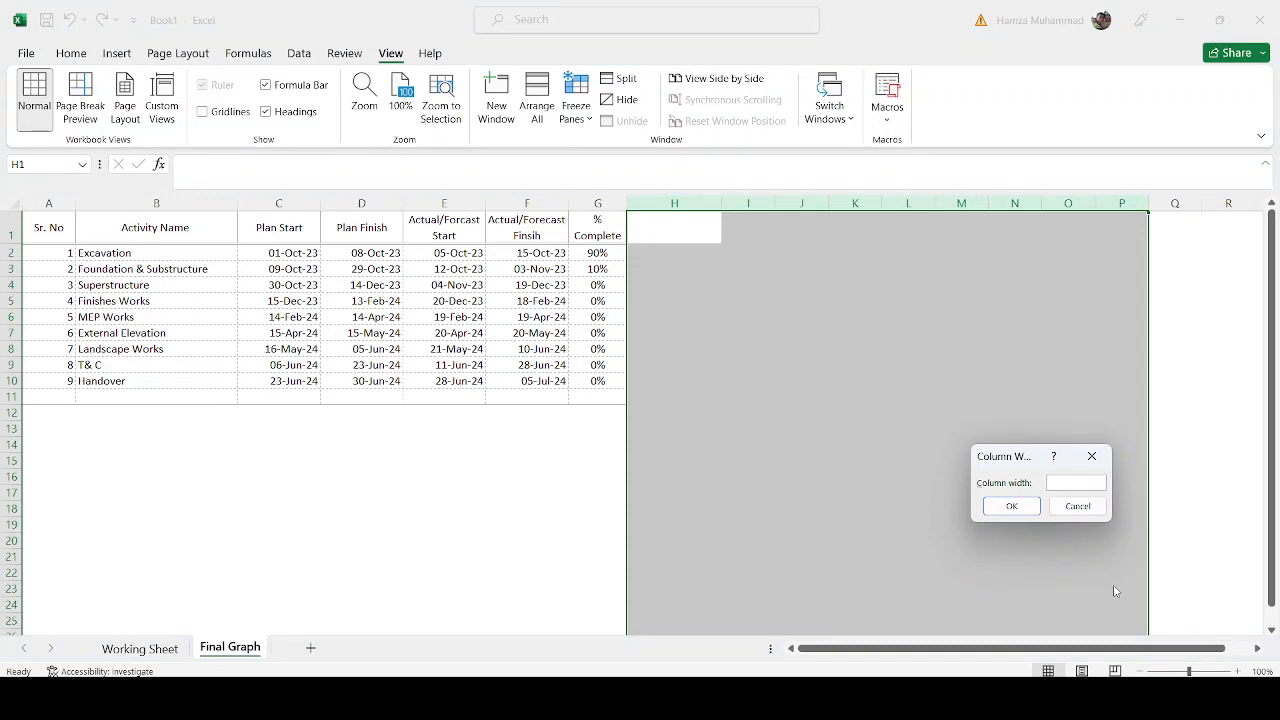
pyautogui.press('Return')
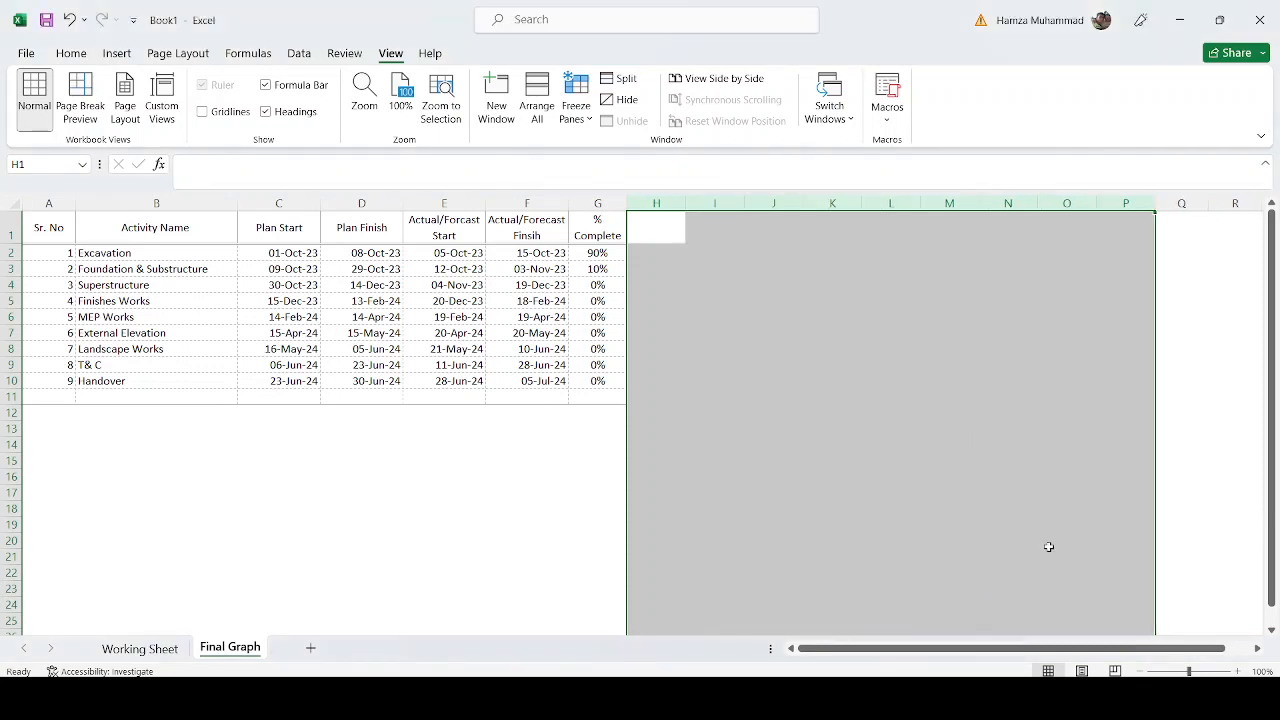
pyautogui.click(1002, 521)
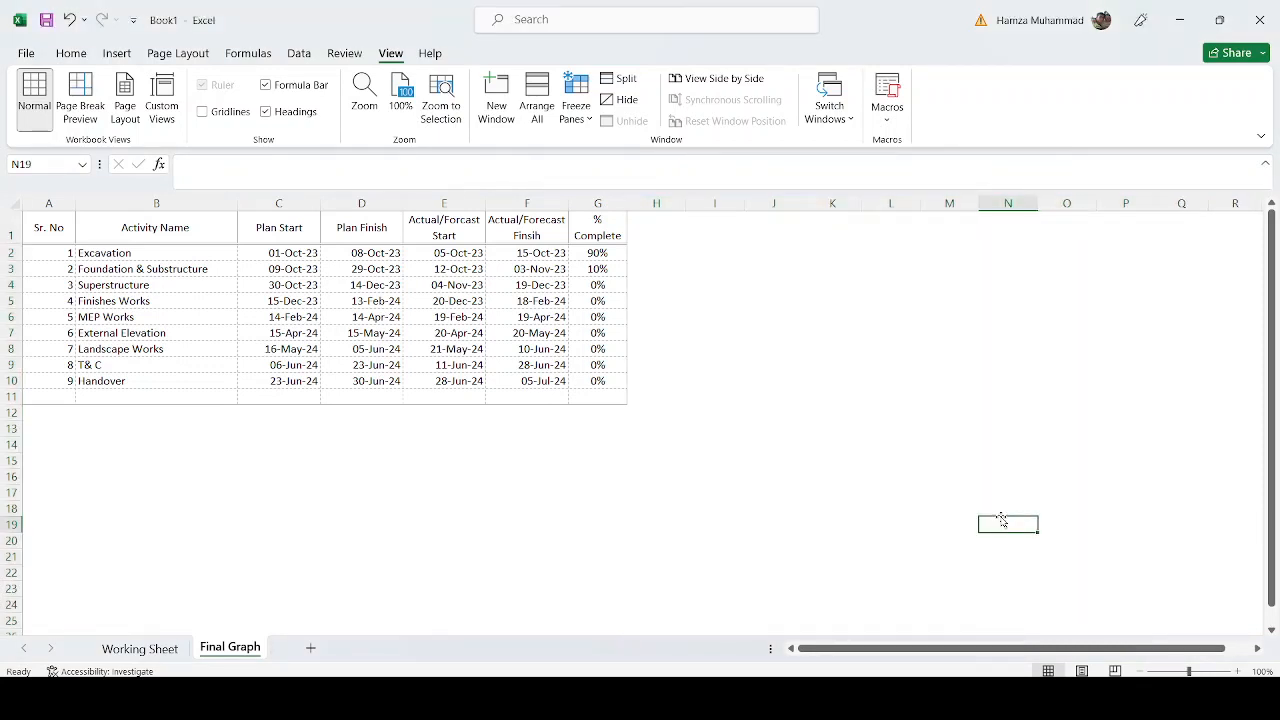
# Step: Add dashed vertical borders between the columns of the chart area H1:Q16
pyautogui.moveTo(664, 232); pyautogui.dragTo(1191, 471)
pyautogui.hotkey('ctrl', '1')
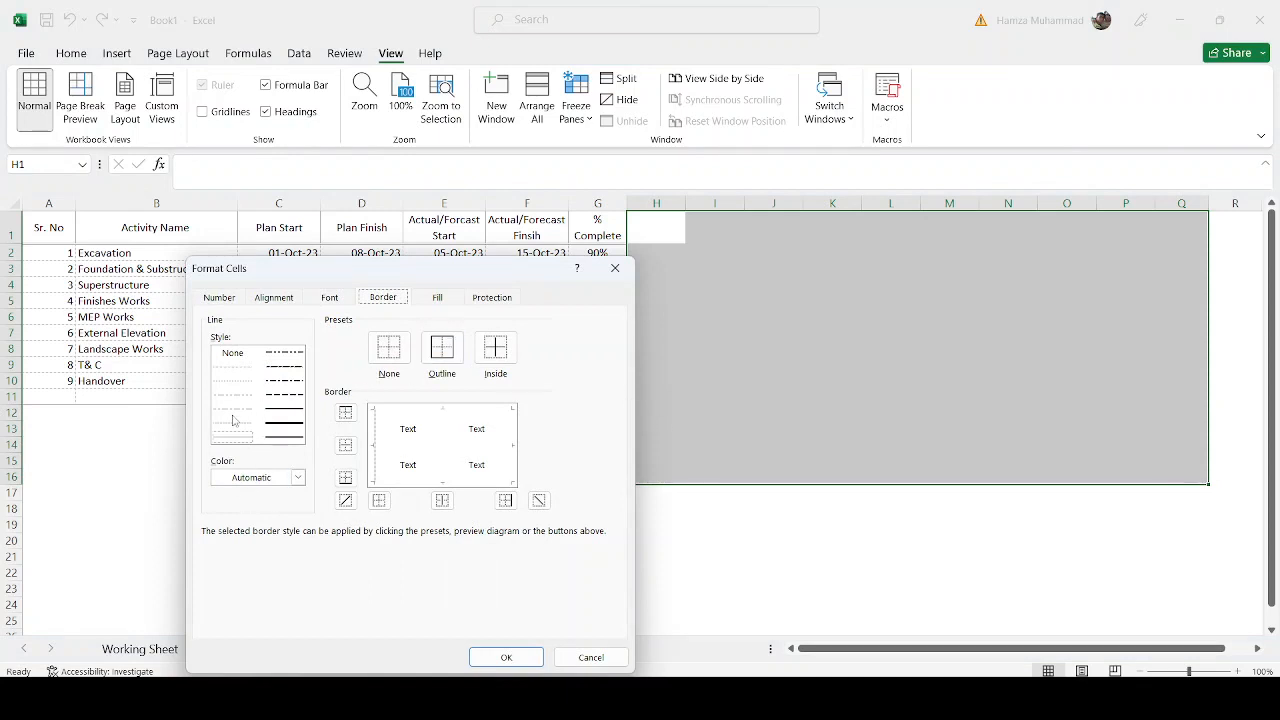
pyautogui.click(238, 369)
pyautogui.click(443, 453)
pyautogui.click(505, 657)
pyautogui.click(704, 590)
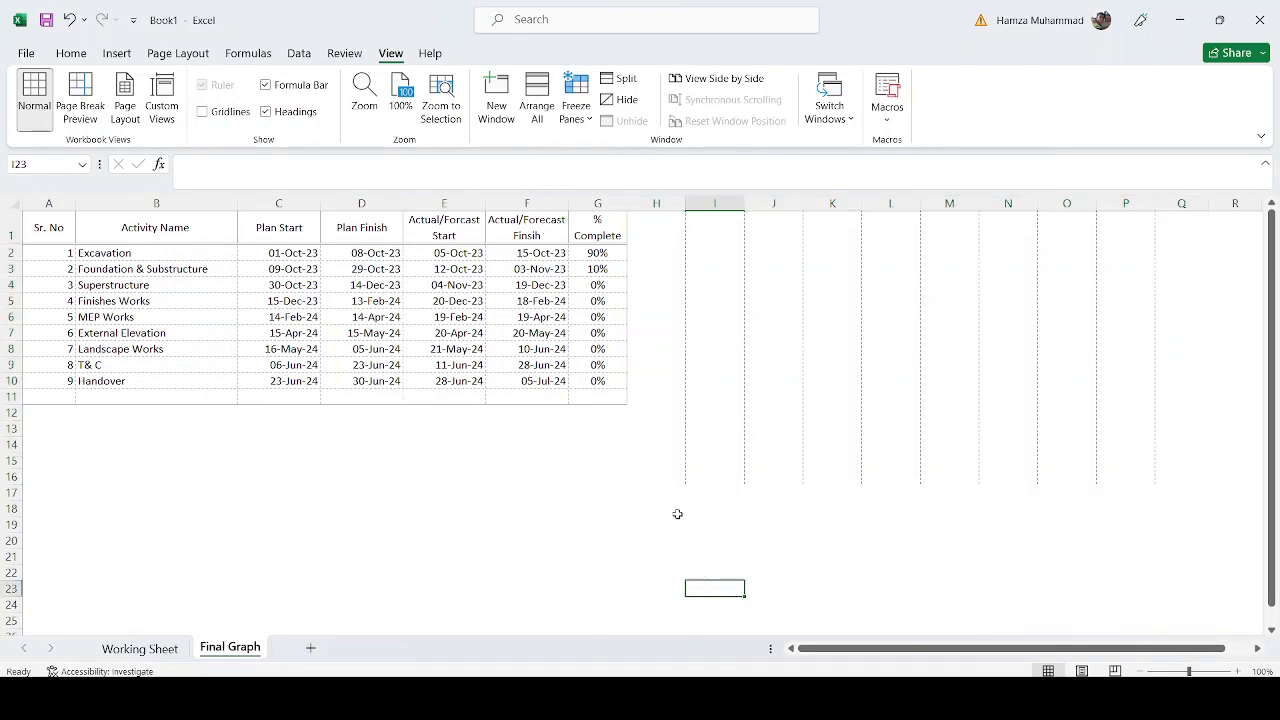
# Step: Insert a blank row above the table's header row
pyautogui.click(659, 229)
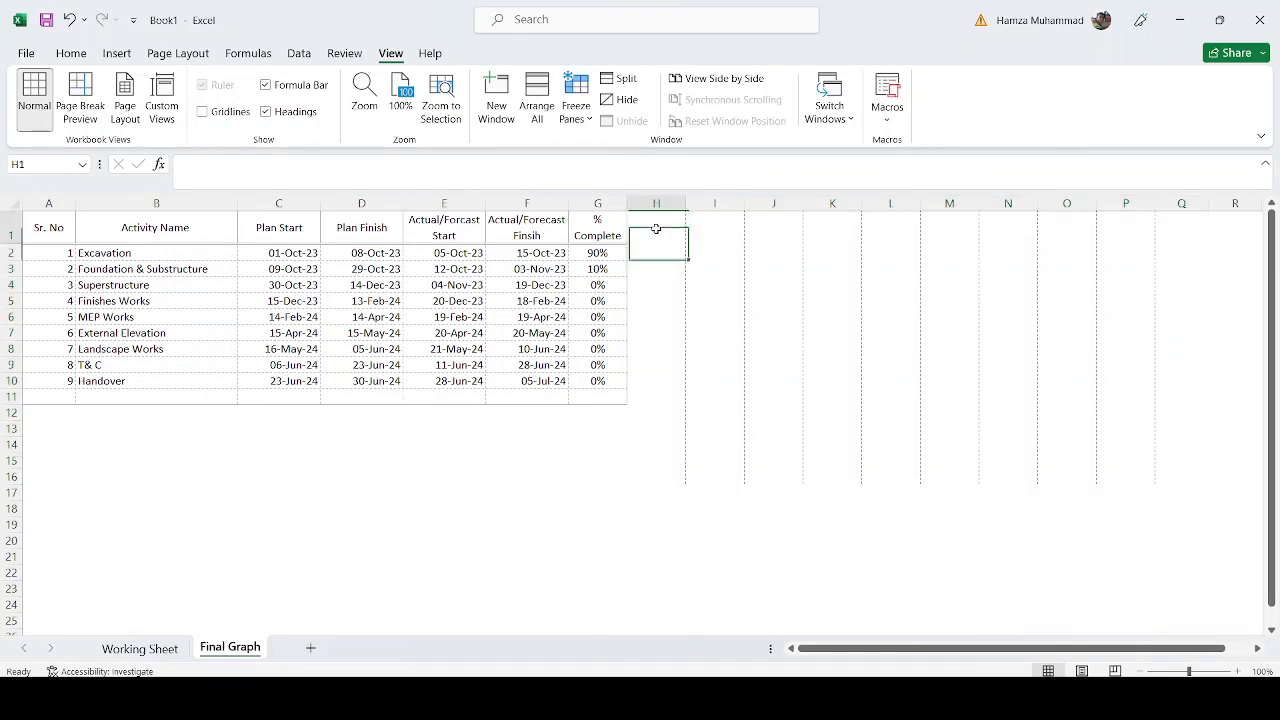
pyautogui.click(6, 227)
pyautogui.rightClick(8, 227)
pyautogui.click(50, 392)
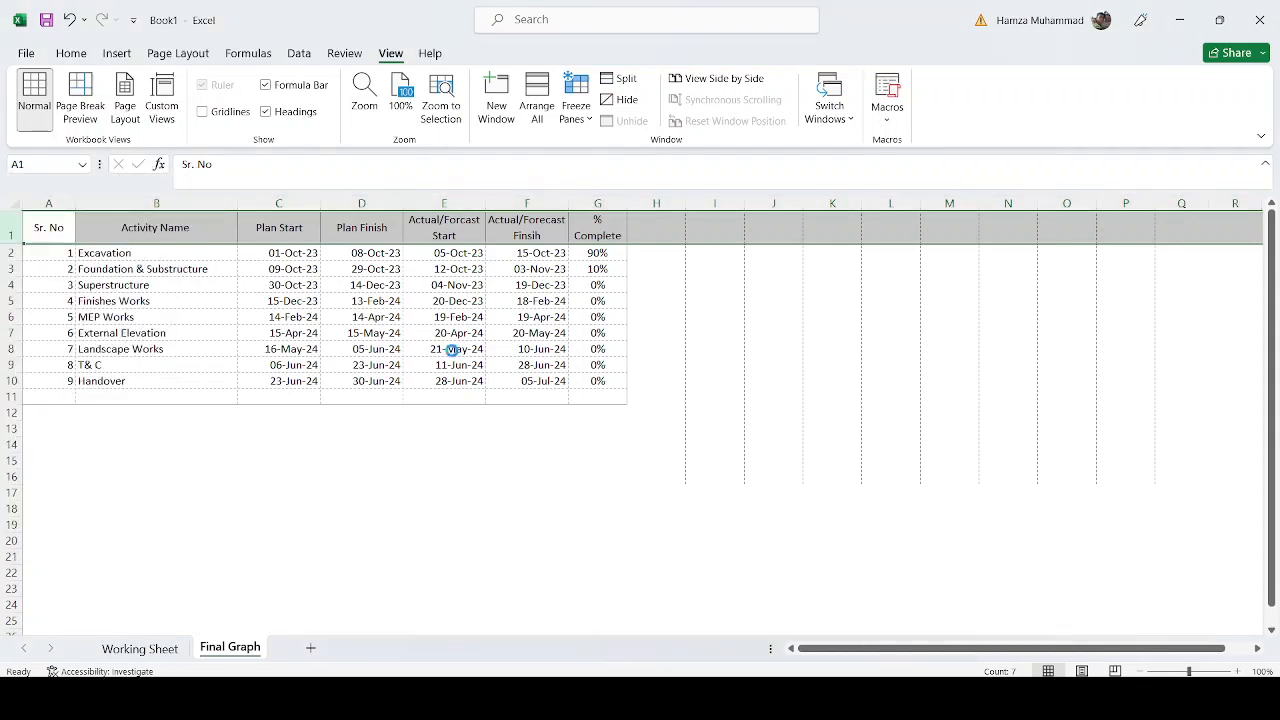
# Step: Fill H1:Q1 with the column-counting formula =COLUMNS($H$1:H4)
pyautogui.moveTo(668, 215); pyautogui.dragTo(1170, 216)
pyautogui.write('=')
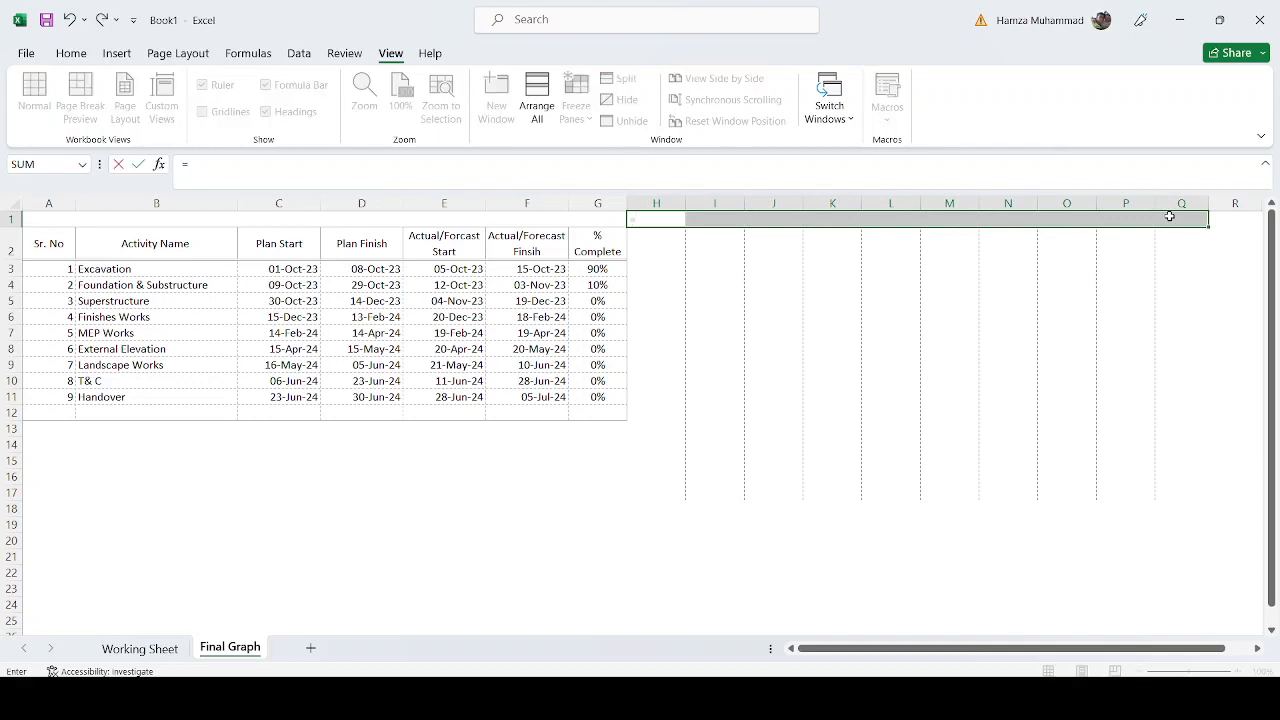
pyautogui.write('column')
pyautogui.press('Tab')
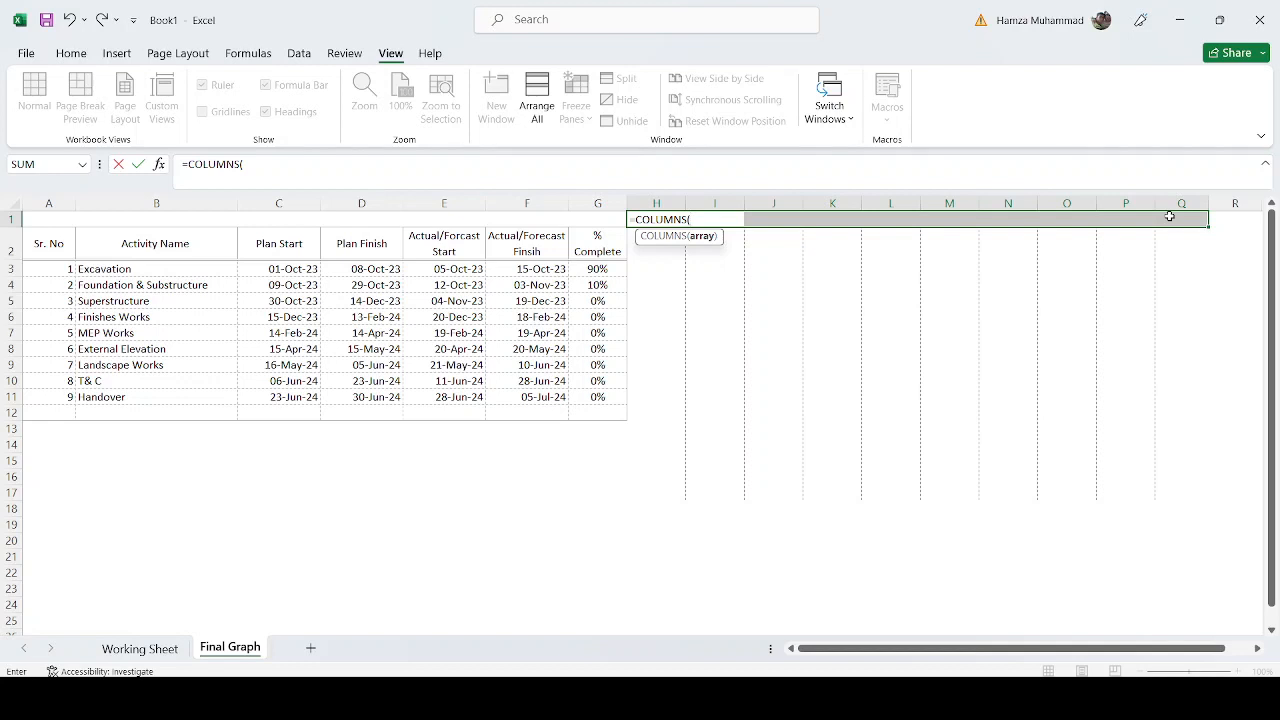
pyautogui.write('h1')
pyautogui.press('F4')
pyautogui.write(':h4')
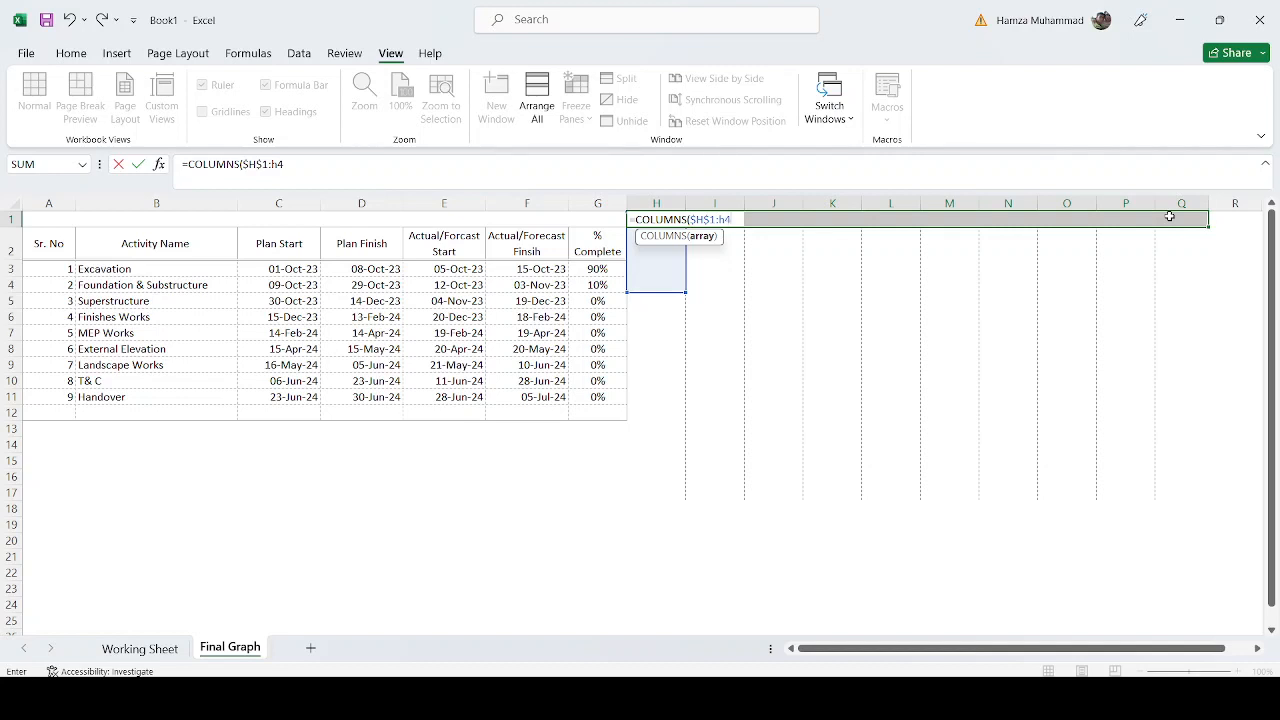
pyautogui.write('4)')
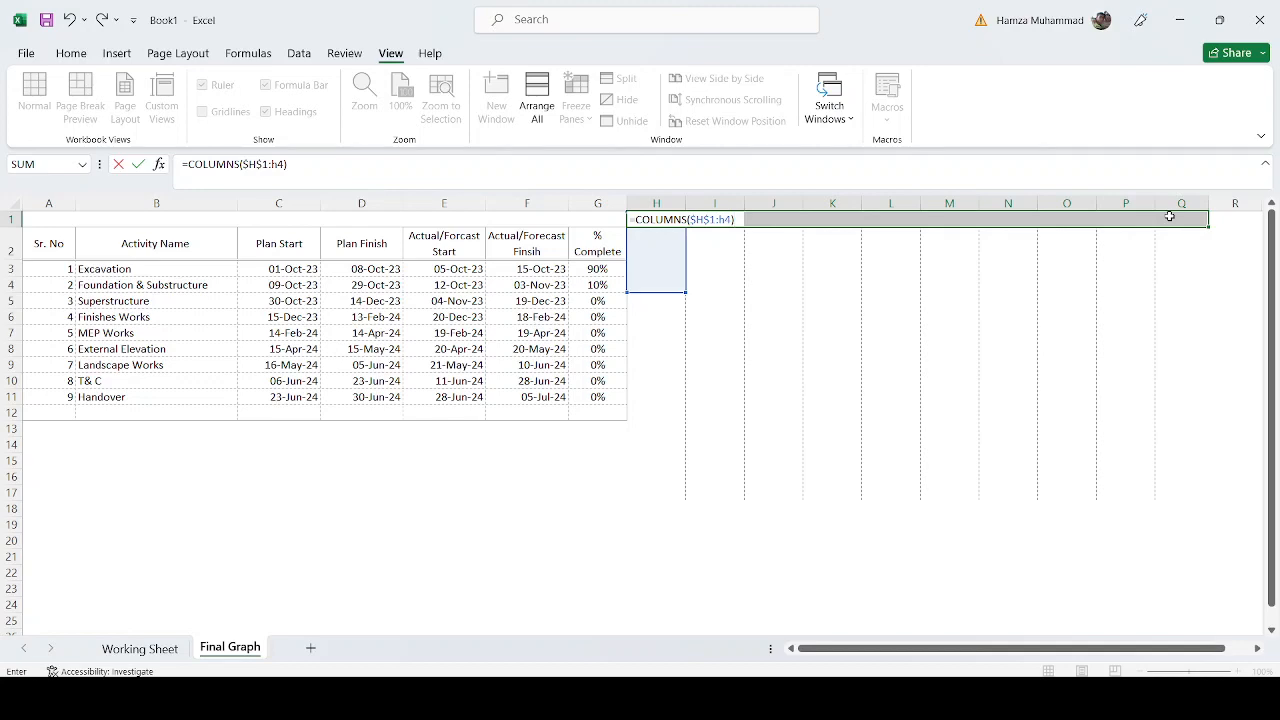
pyautogui.hotkey('ctrl', 'Return')
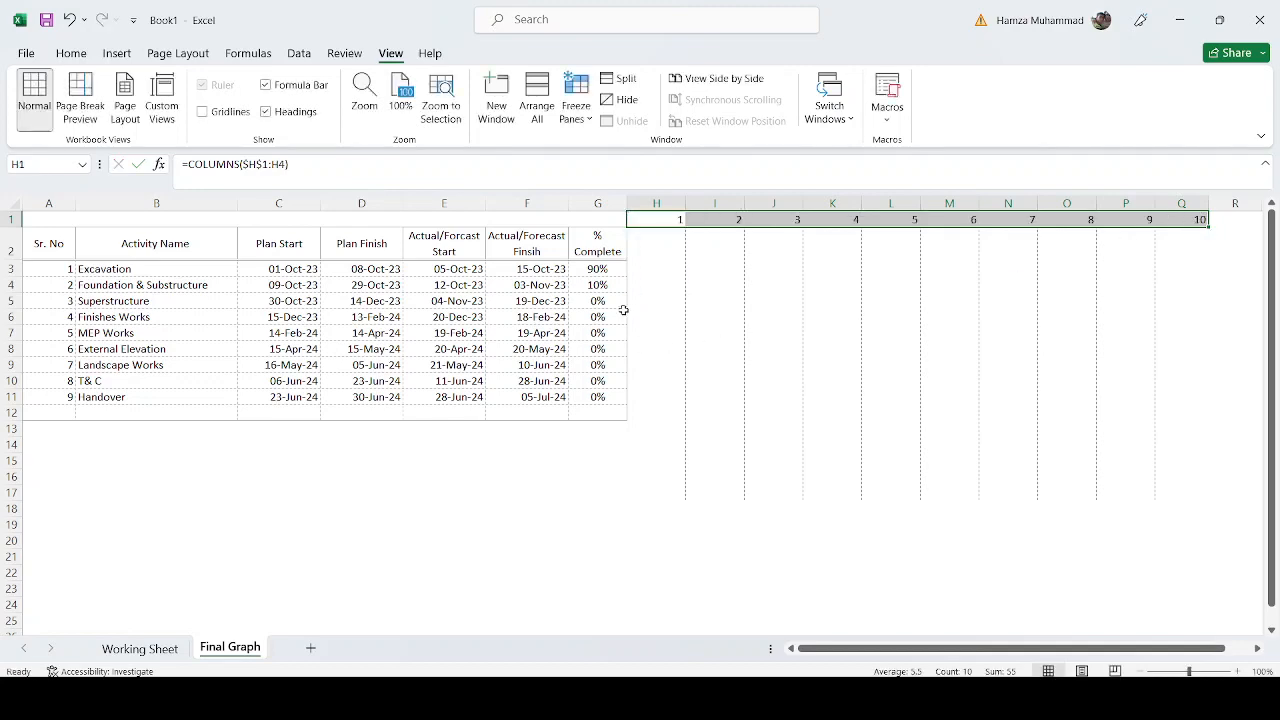
# Step: Center the column numbers in H1:Q1 horizontally
pyautogui.click(71, 53)
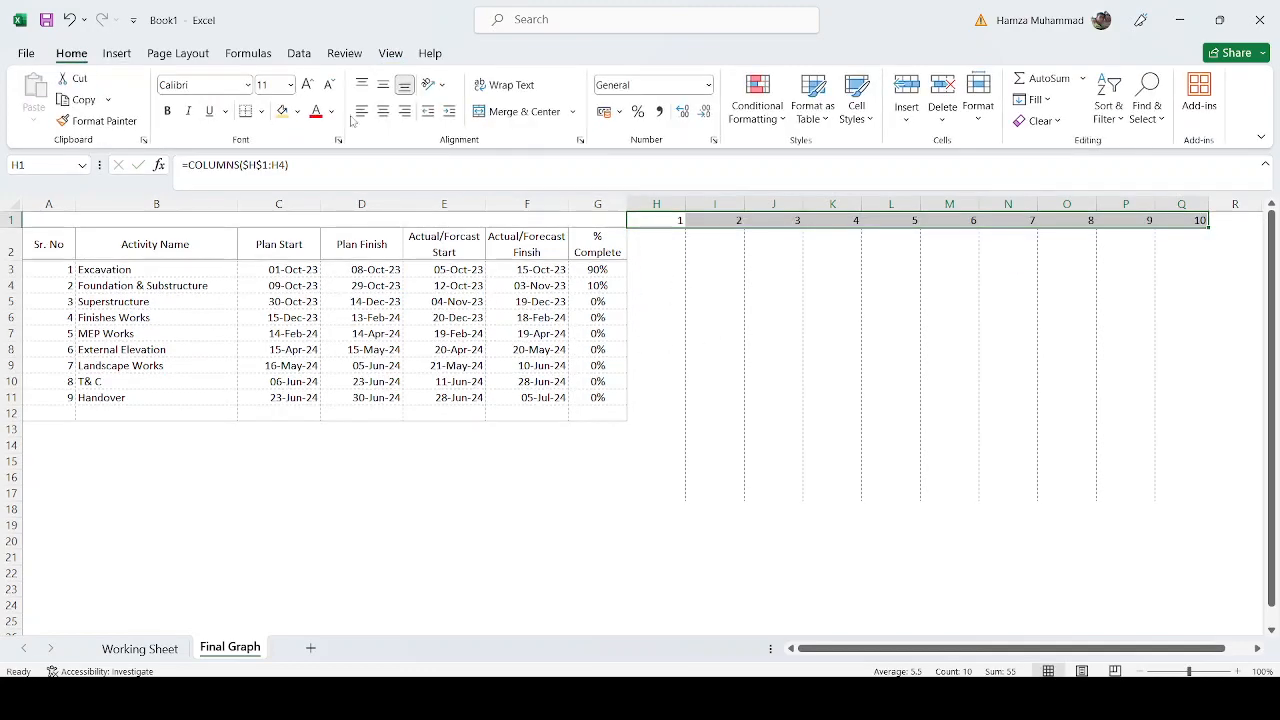
pyautogui.click(383, 111)
pyautogui.click(692, 564)
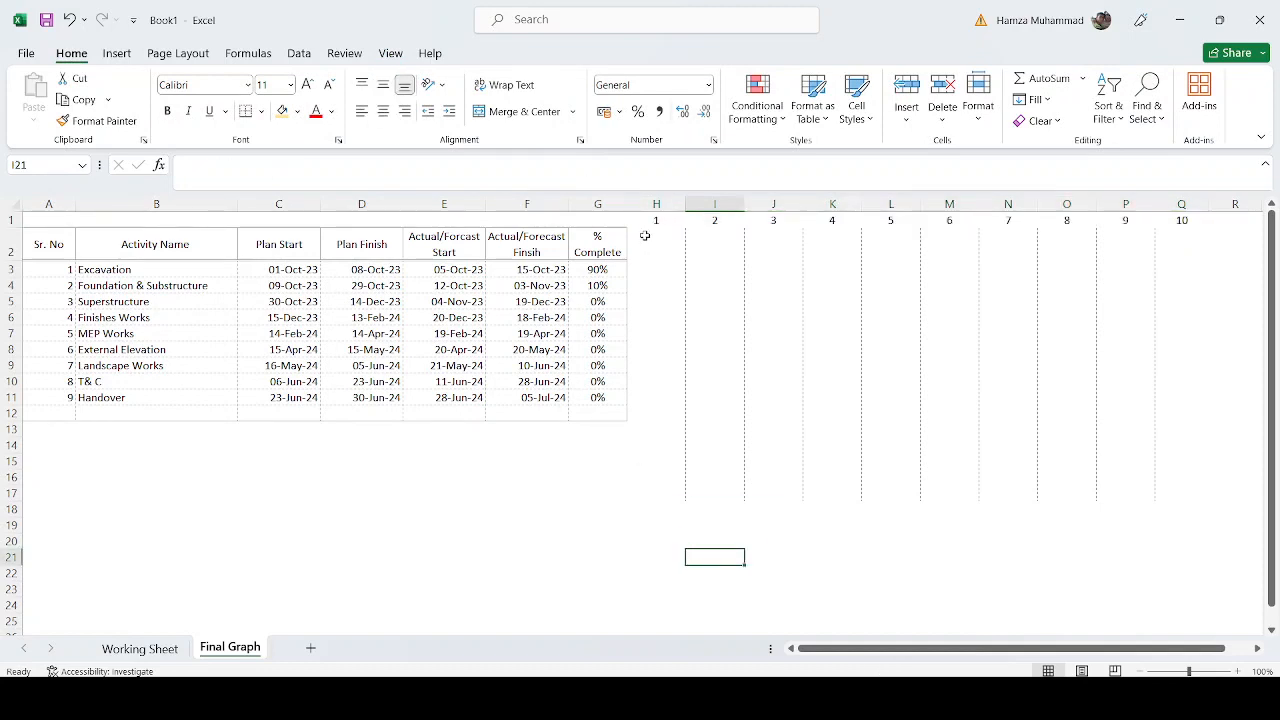
# Step: Apply the custom number format 0 "M" to the month numbers in H1:Q1
pyautogui.moveTo(655, 220); pyautogui.dragTo(1160, 219)
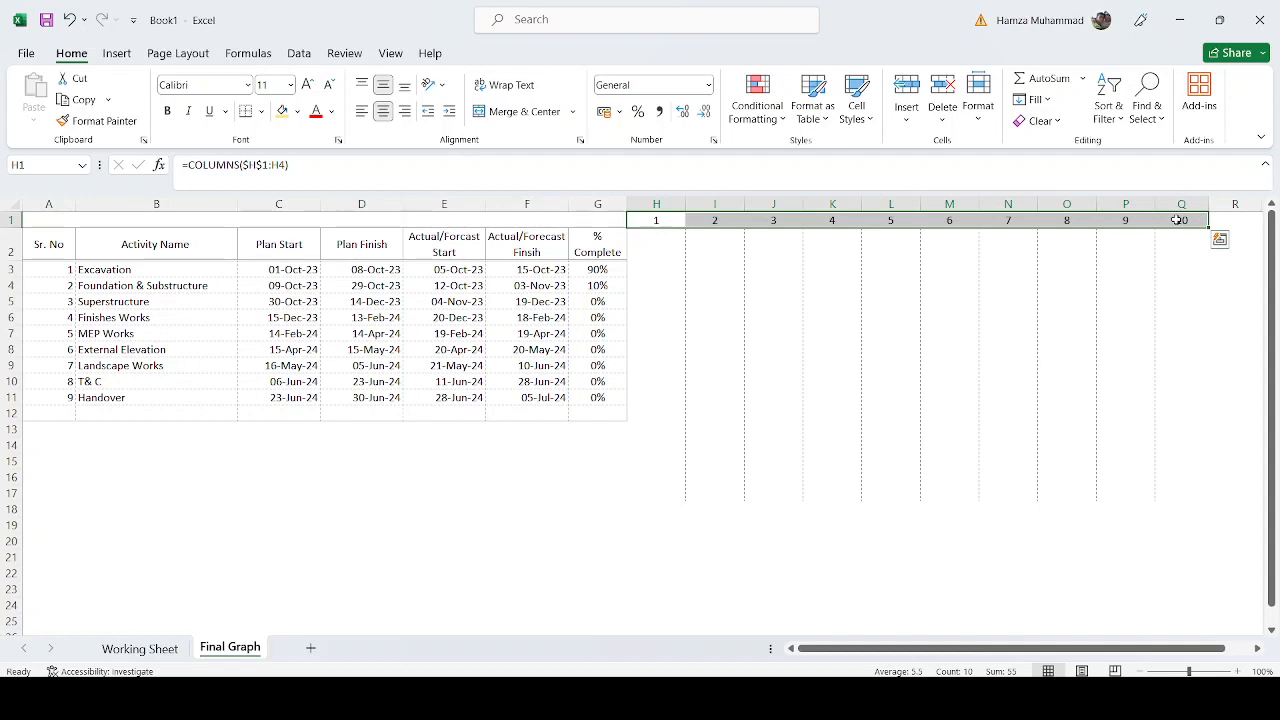
pyautogui.hotkey('ctrl', '1')
pyautogui.click(219, 298)
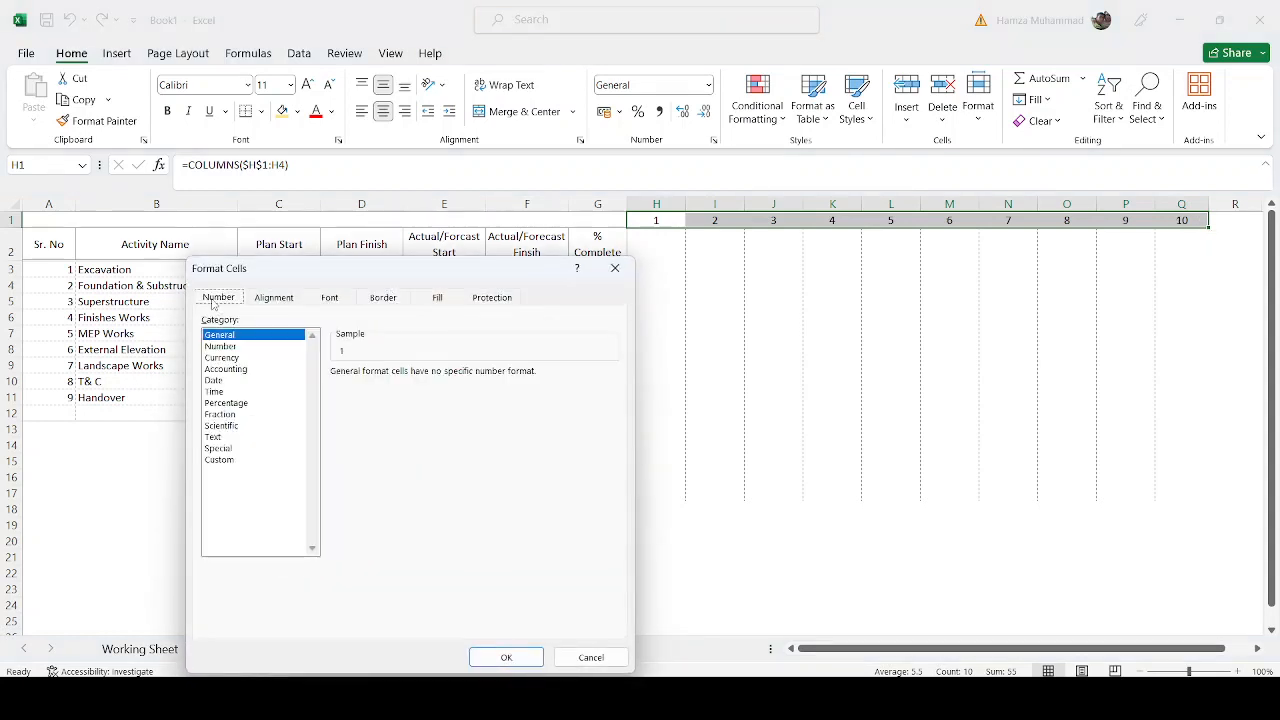
pyautogui.click(212, 460)
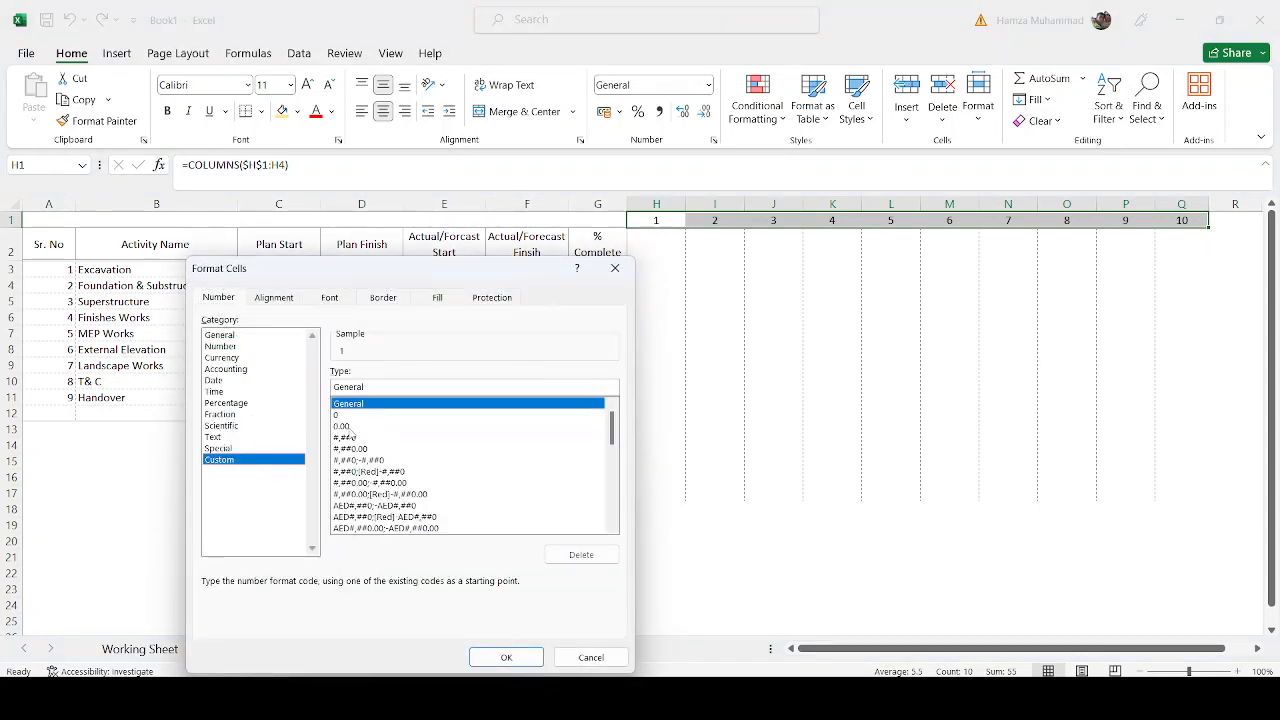
pyautogui.click(352, 414)
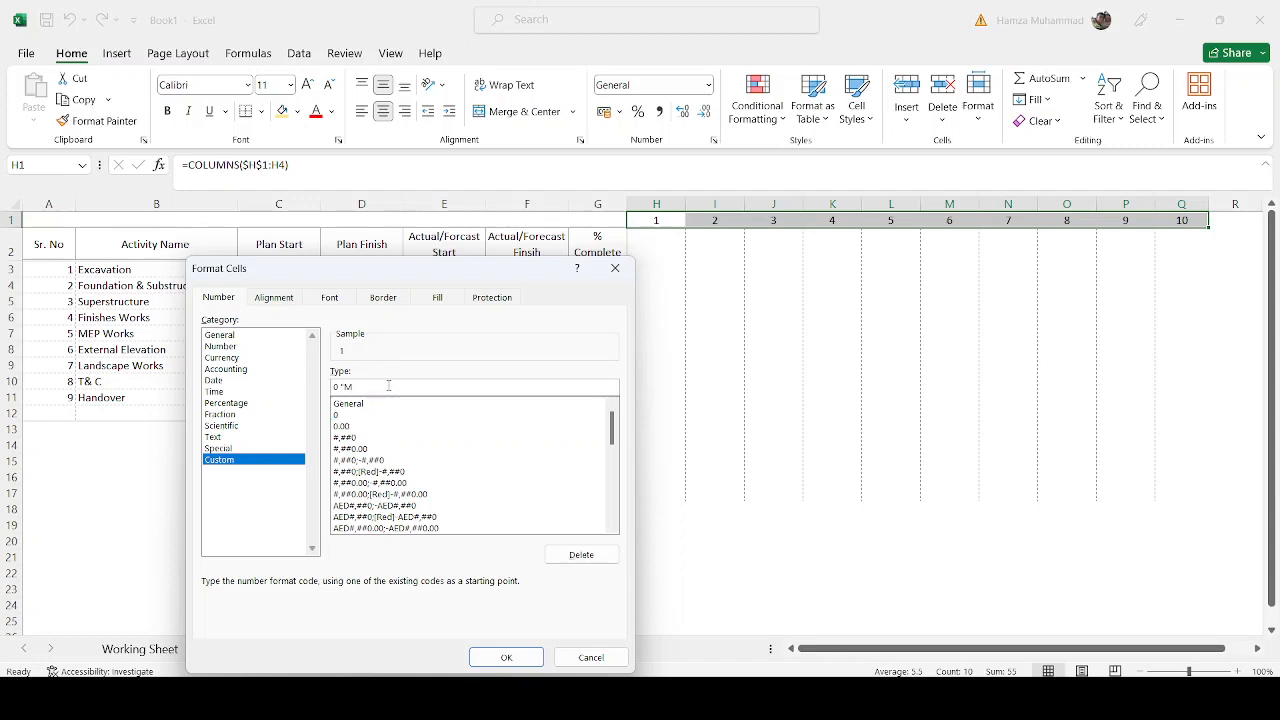
pyautogui.write('"M"')
pyautogui.click(503, 657)
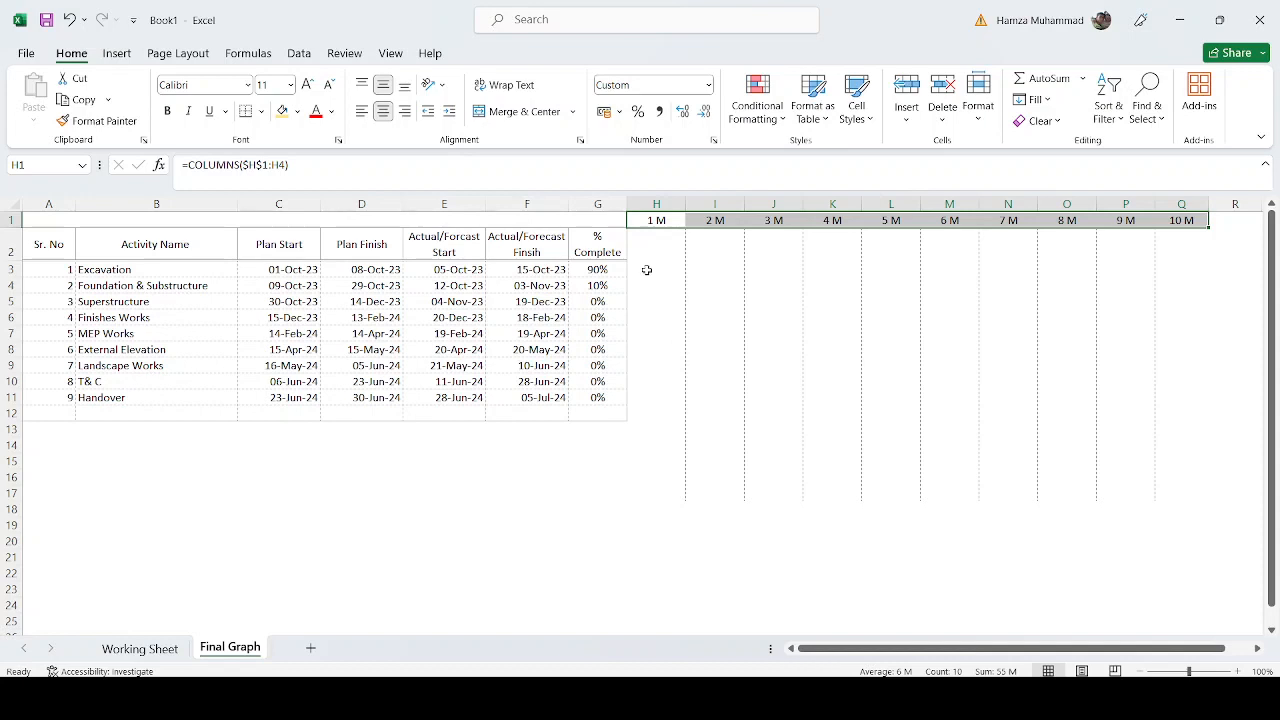
# Step: Give H2:Q12 fine dotted horizontal borders between rows and thin solid borders along the top and bottom edges
pyautogui.moveTo(647, 257); pyautogui.dragTo(1174, 413)
pyautogui.hotkey('ctrl', '1')
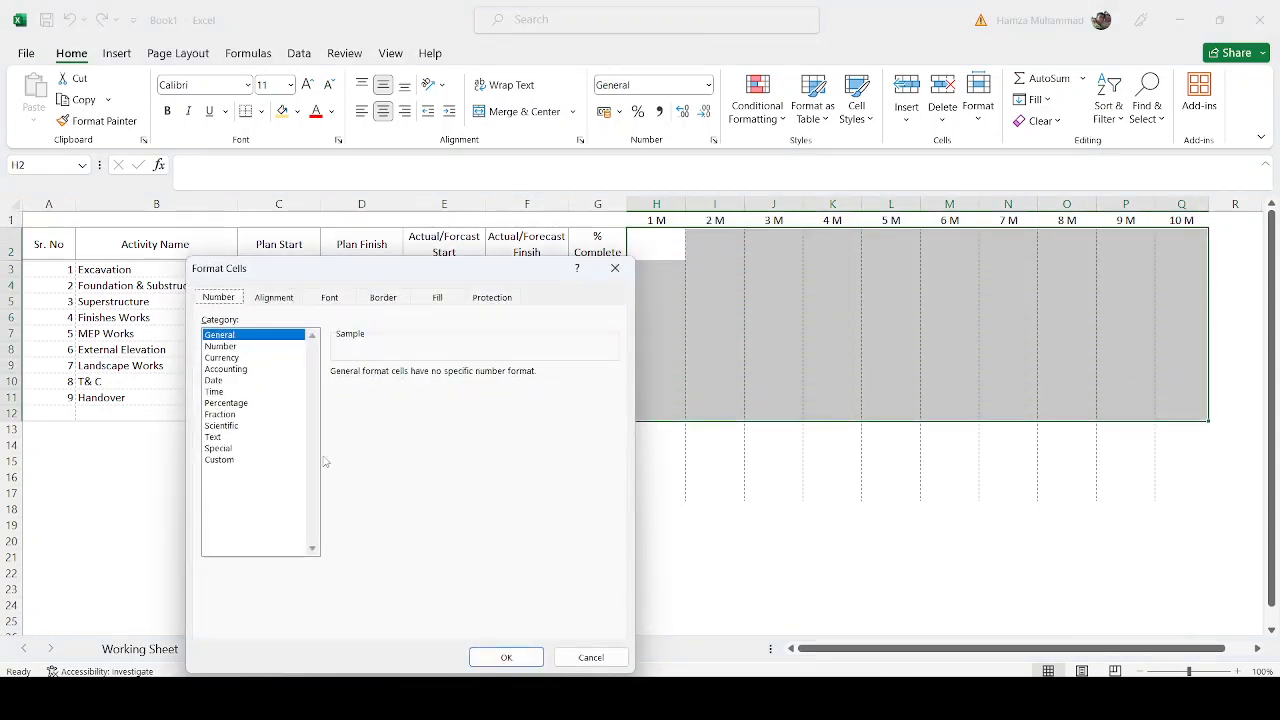
pyautogui.click(383, 297)
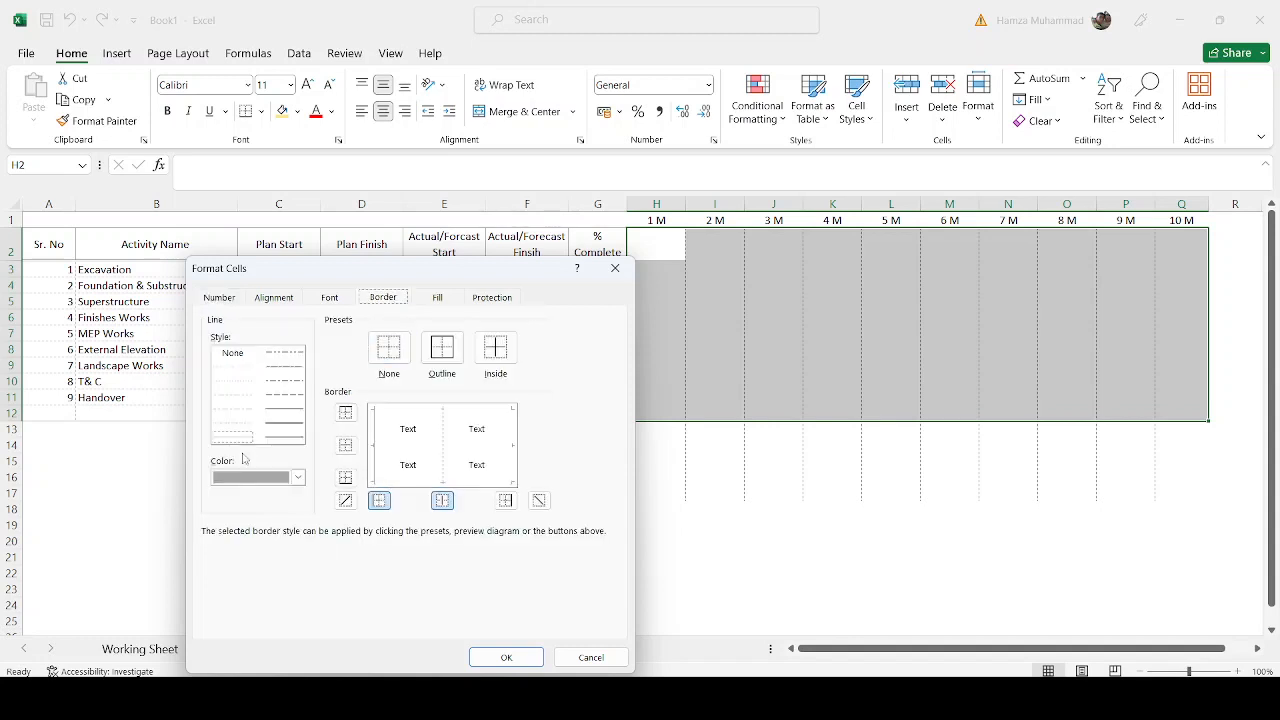
pyautogui.click(236, 369)
pyautogui.click(401, 446)
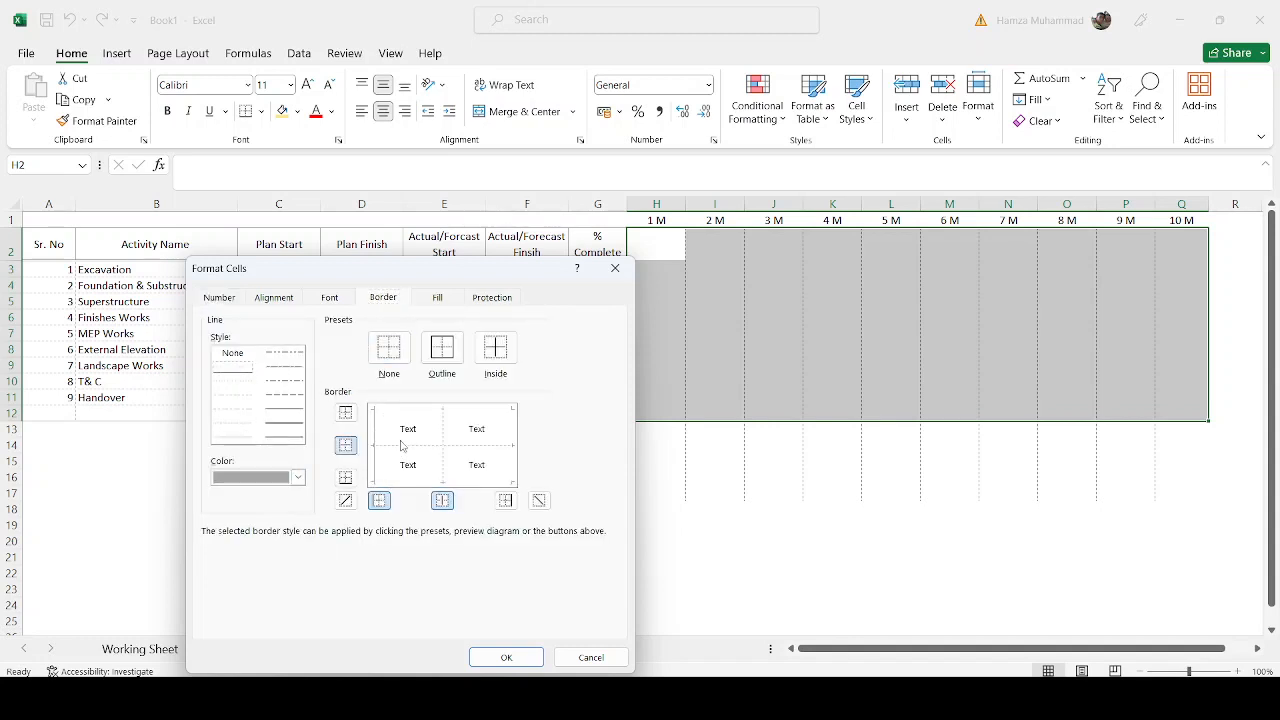
pyautogui.click(233, 437)
pyautogui.click(403, 410)
pyautogui.click(405, 484)
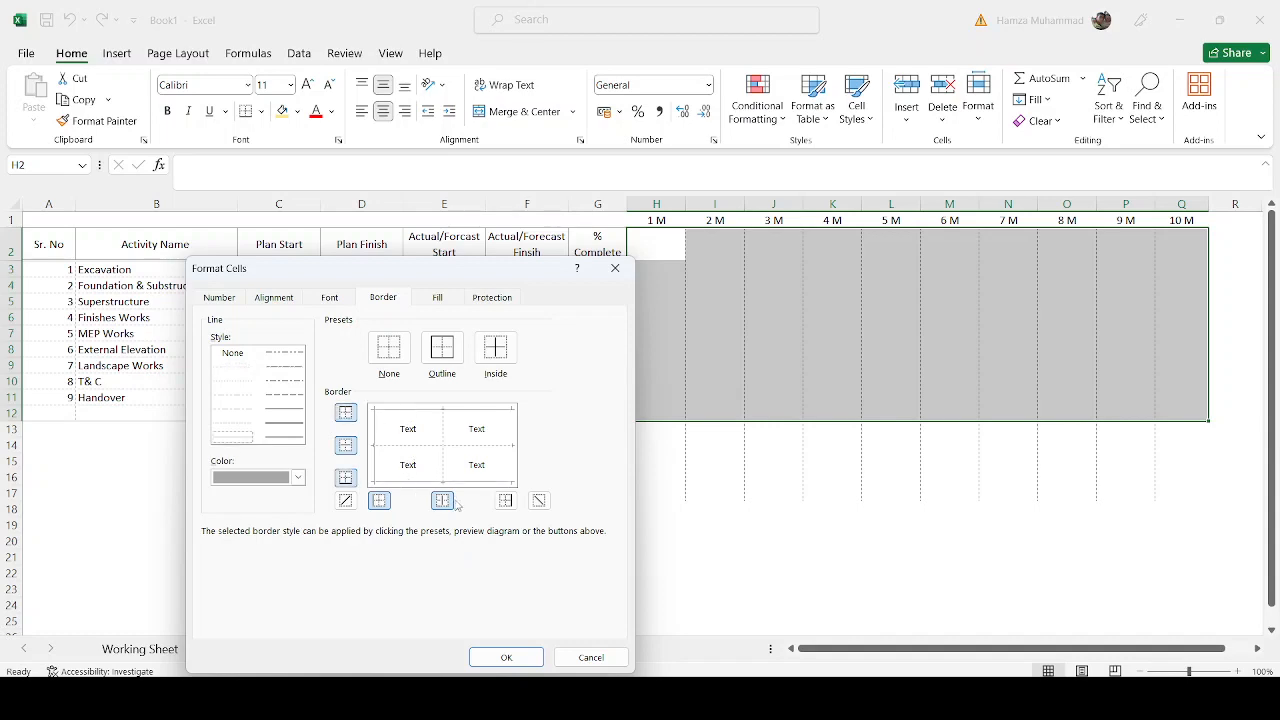
pyautogui.click(506, 657)
pyautogui.click(657, 590)
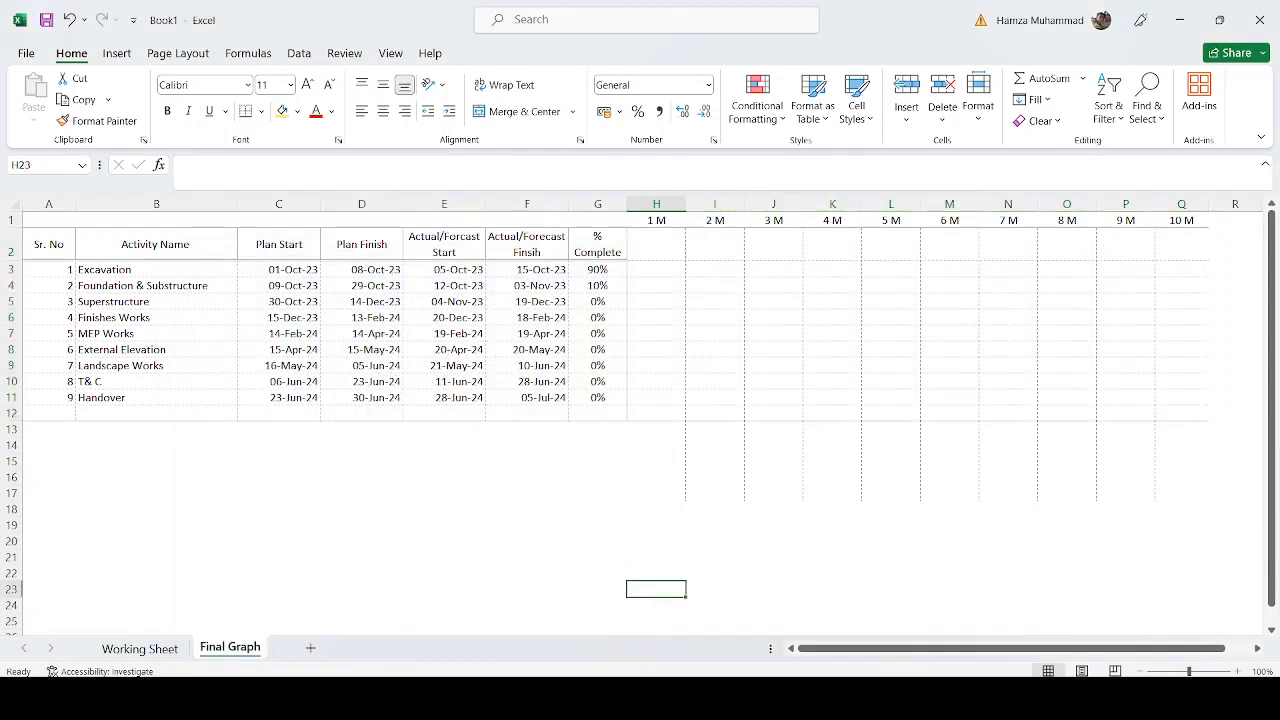
# Step: Copy the Gantt chart from the Working Sheet onto the Final Graph sheet and place it below the month columns, starting around column H, row 11
pyautogui.click(176, 651)
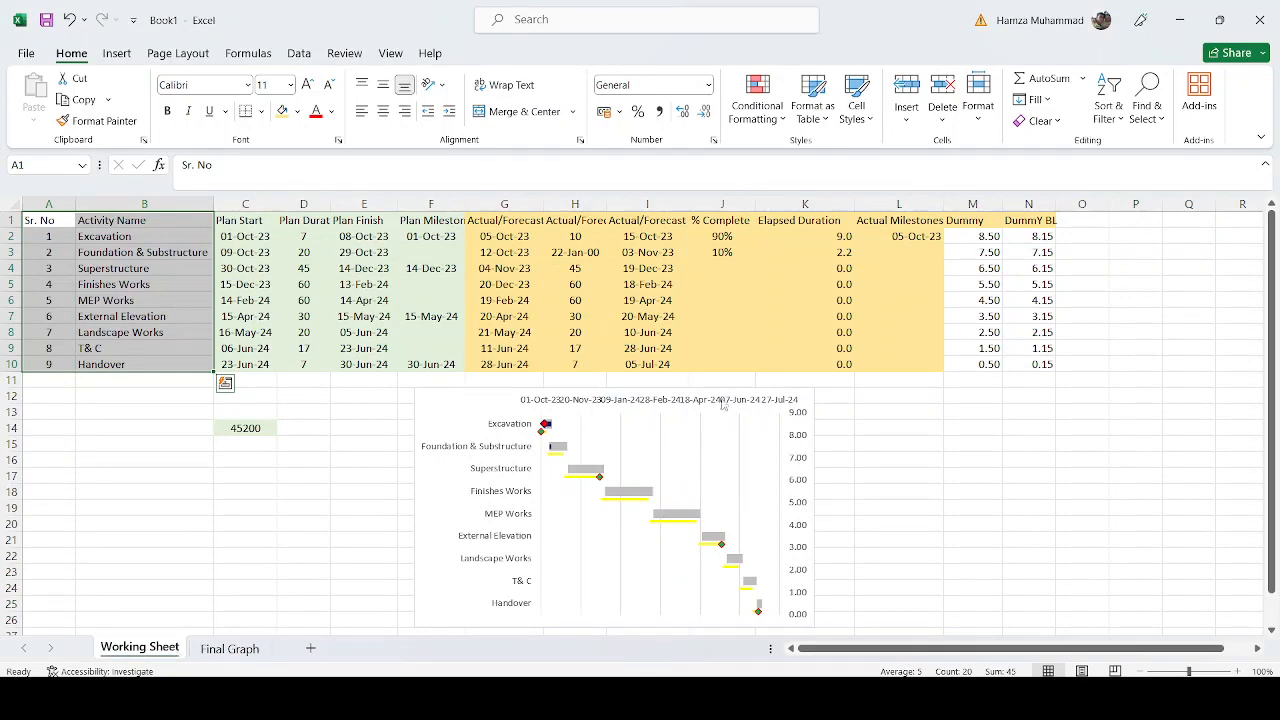
pyautogui.click(757, 389)
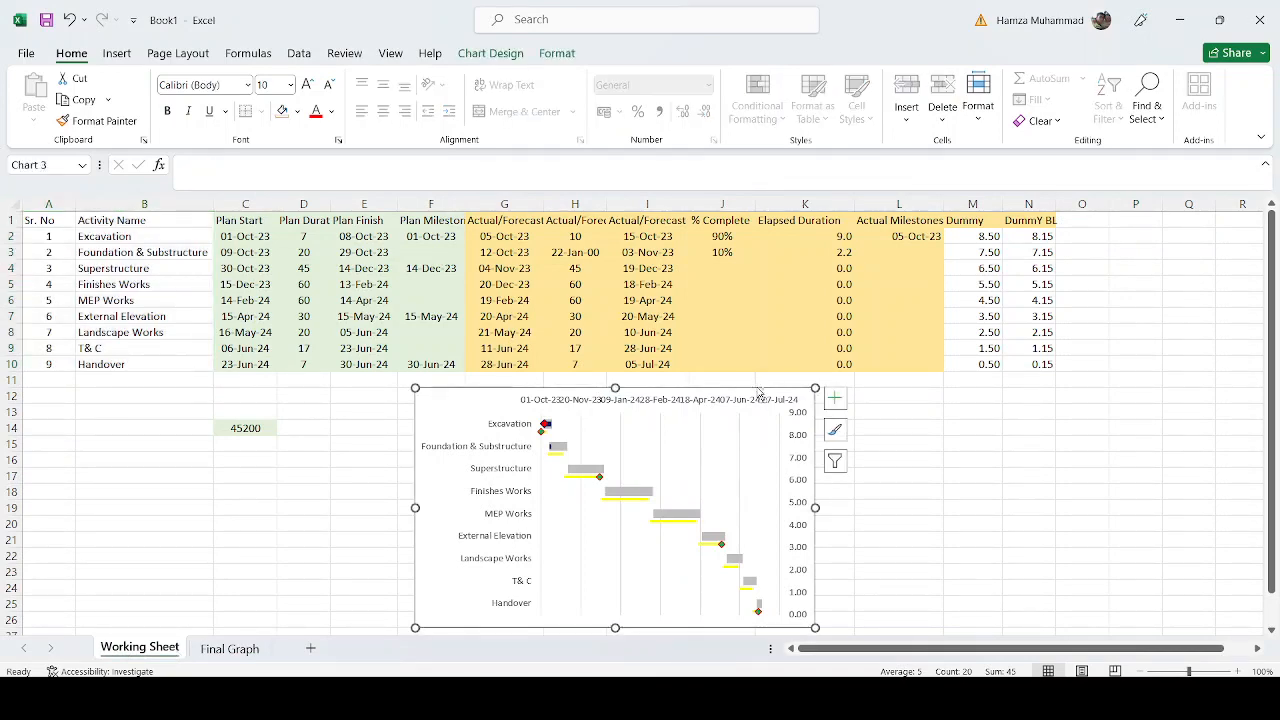
pyautogui.hotkey('ctrl', 'c')
pyautogui.click(230, 649)
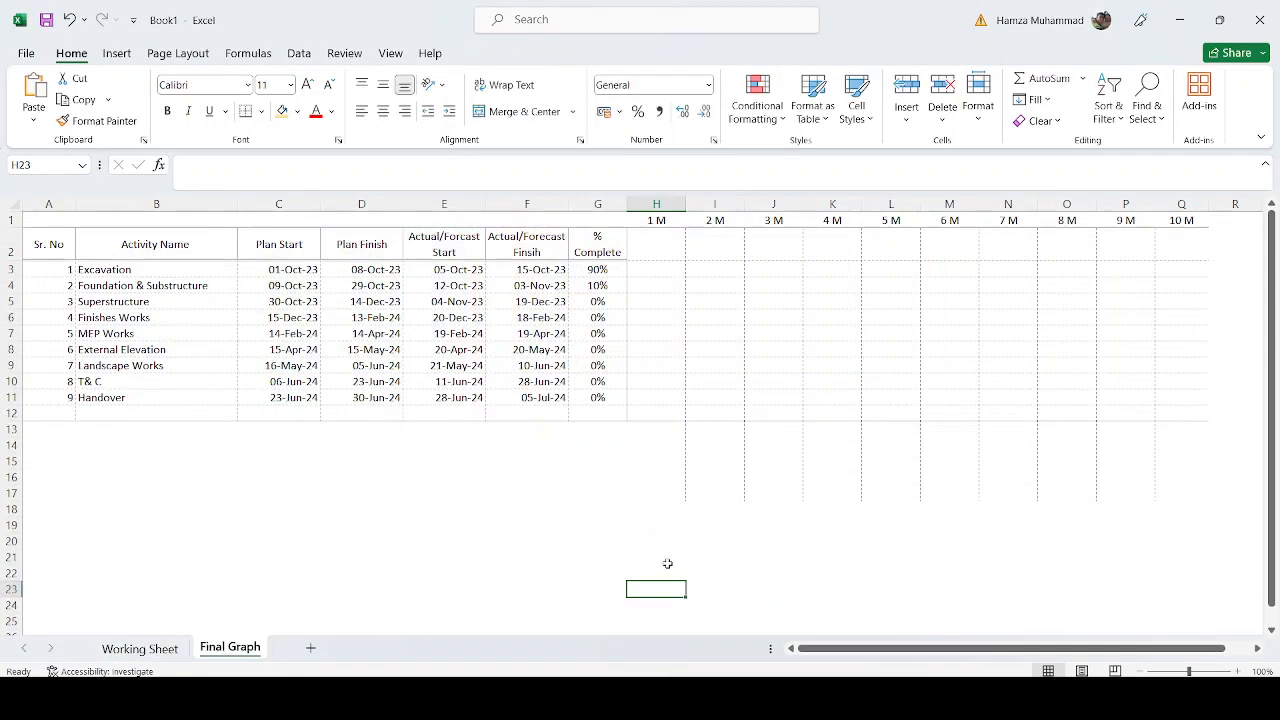
pyautogui.click(541, 548)
pyautogui.hotkey('ctrl', 'v')
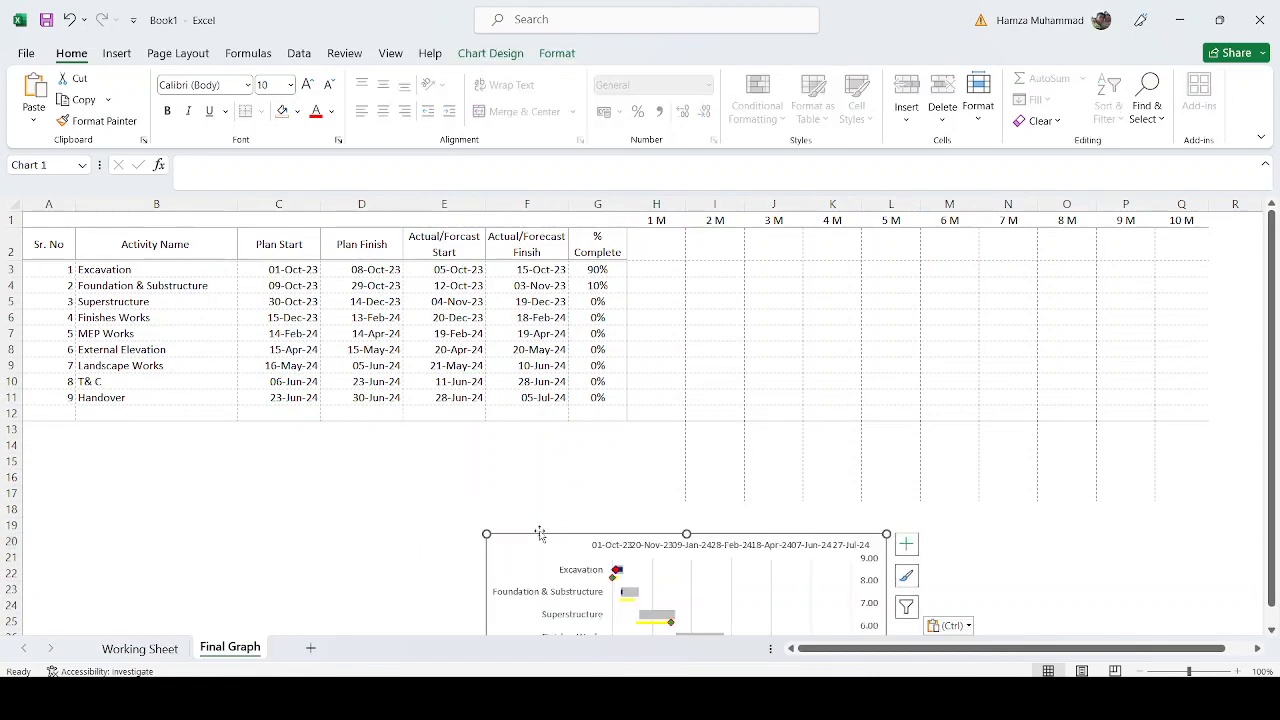
pyautogui.moveTo(541, 534); pyautogui.dragTo(688, 389)
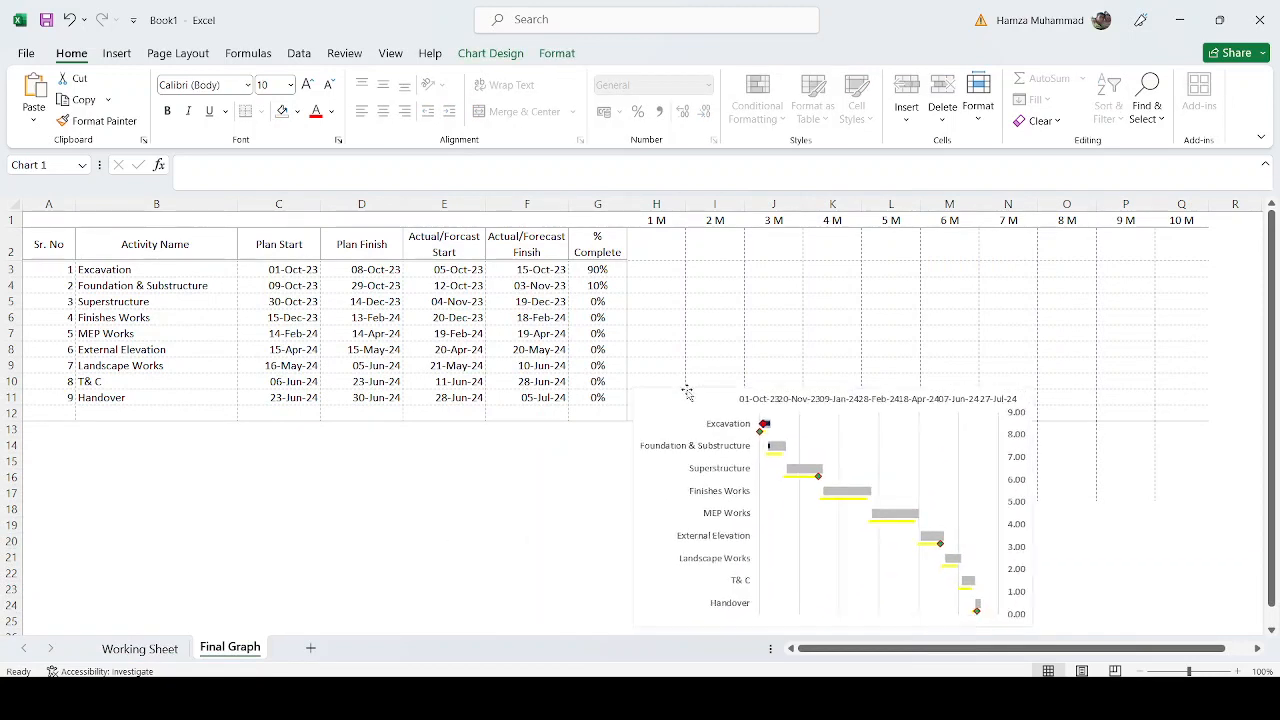
# Step: Remove the activity-name axis from the pasted chart and give the secondary vertical axis a white fill and white font color
pyautogui.click(714, 448)
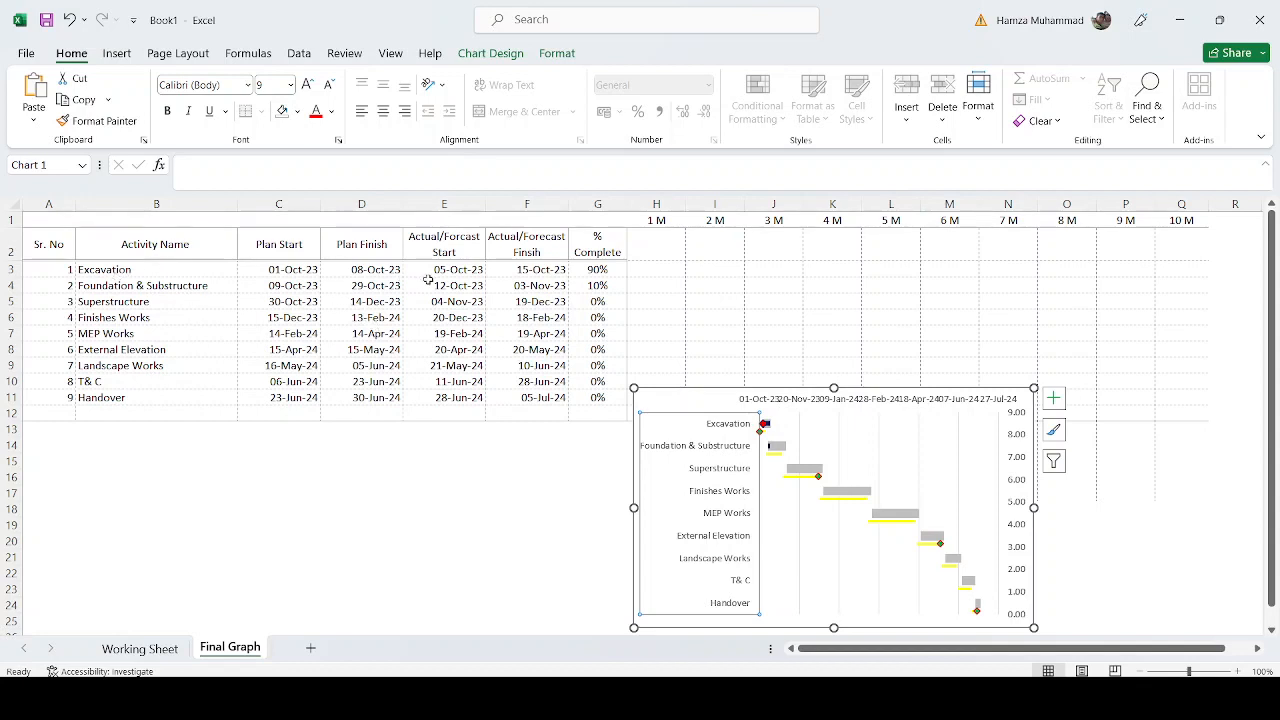
pyautogui.click(670, 493)
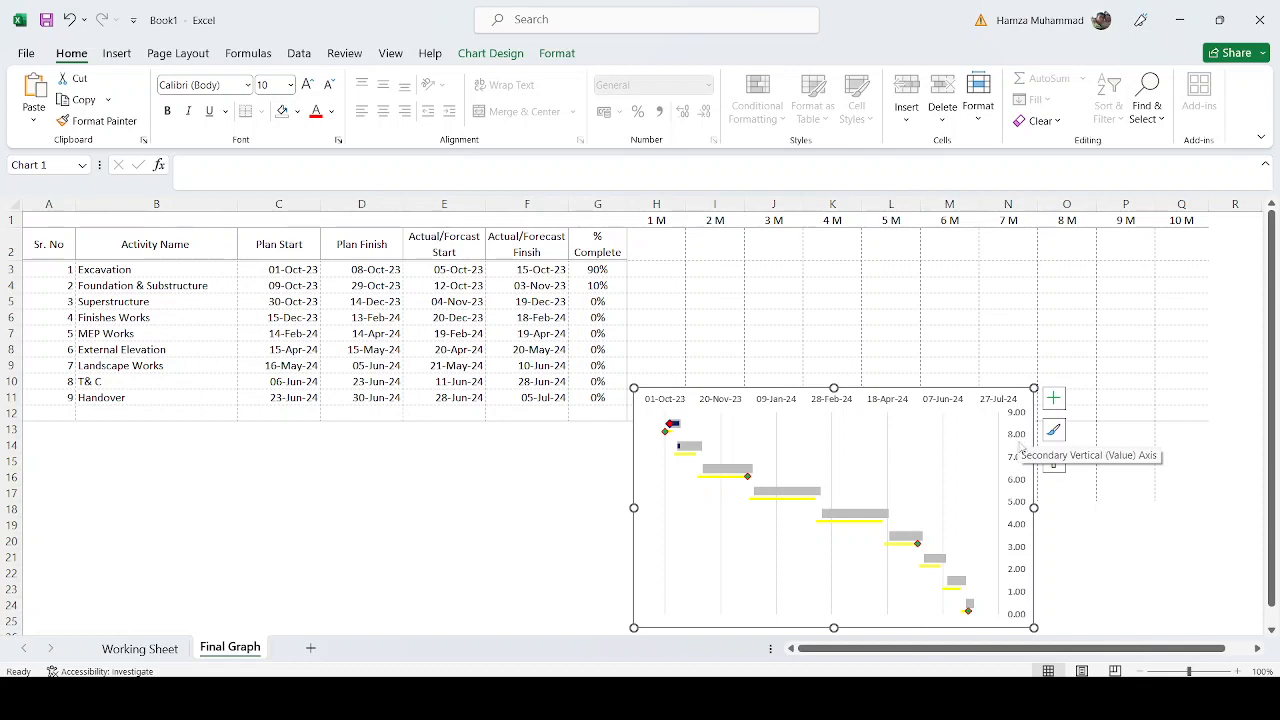
pyautogui.click(1018, 450)
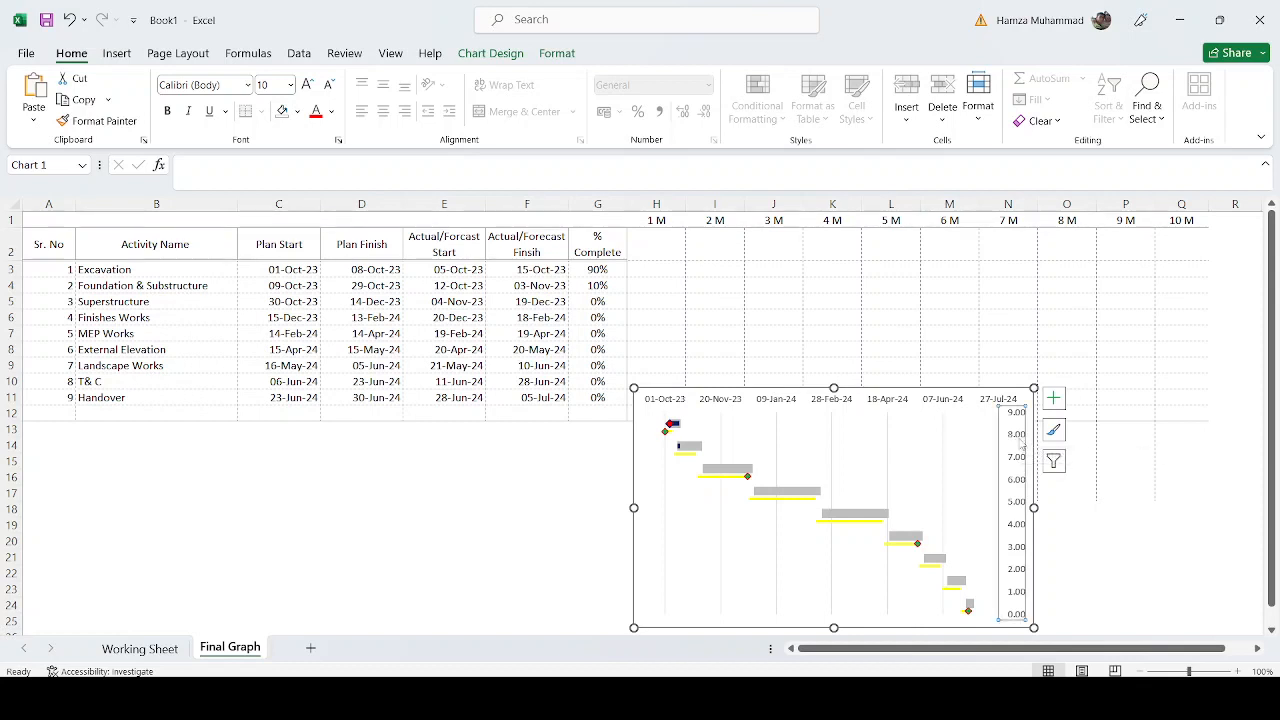
pyautogui.click(297, 111)
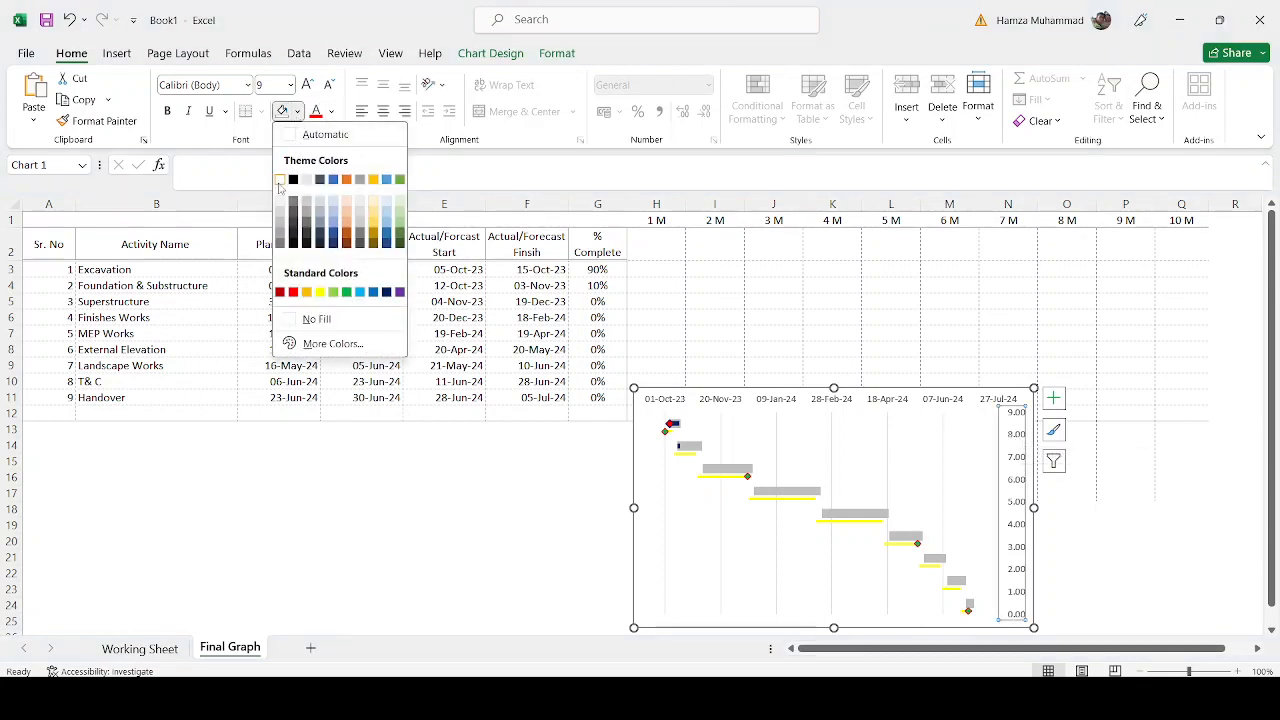
pyautogui.click(280, 182)
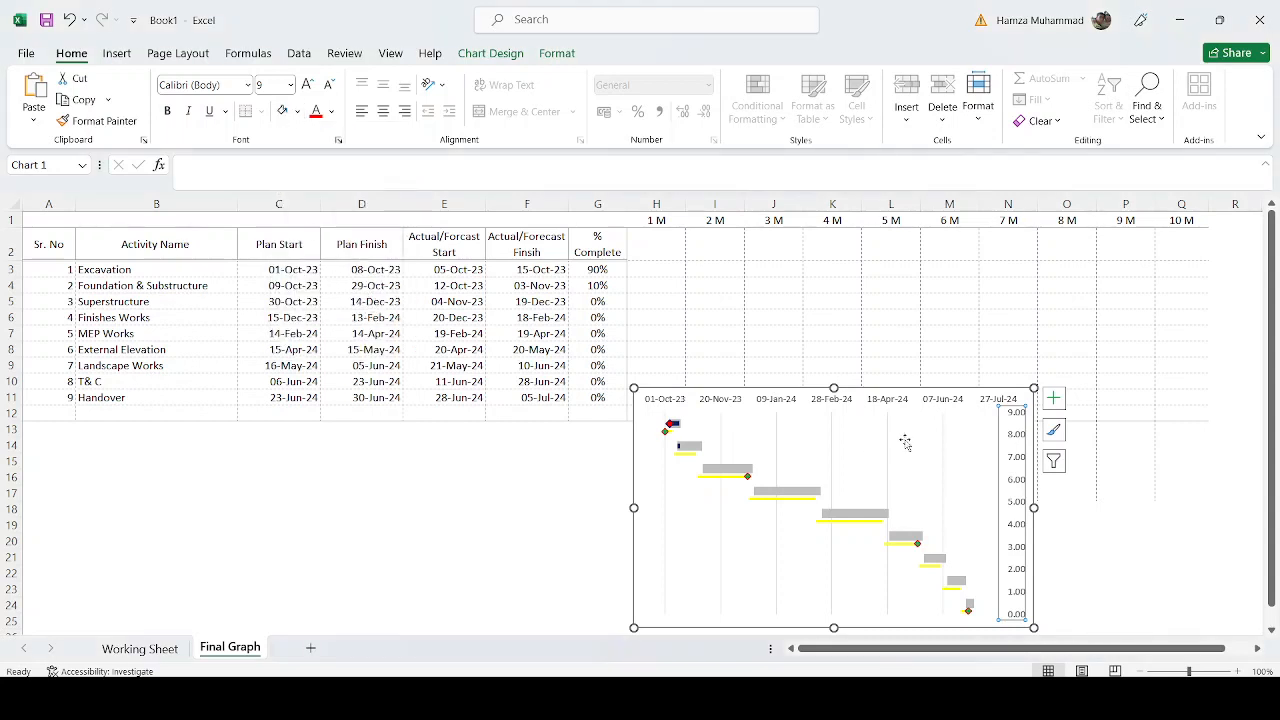
pyautogui.click(331, 111)
pyautogui.click(318, 183)
pyautogui.click(445, 513)
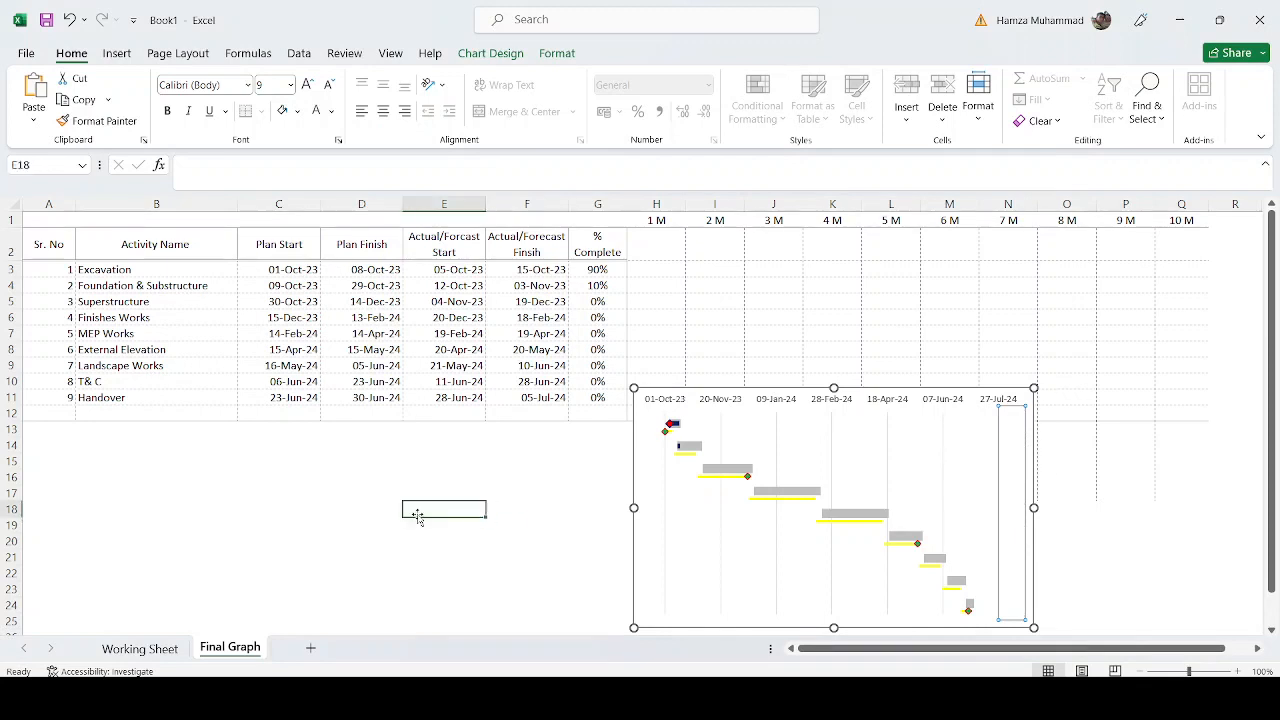
# Step: Set the chart's secondary vertical axis to No Fill
pyautogui.click(1126, 540)
pyautogui.click(1016, 463)
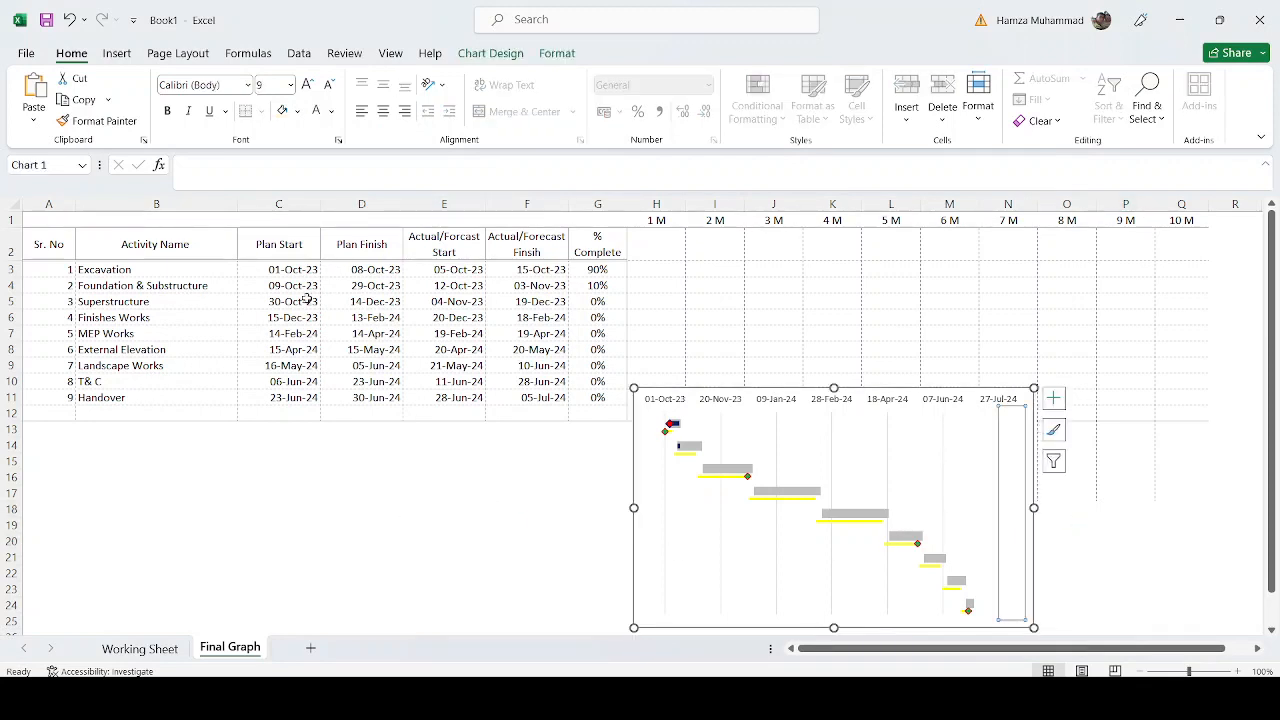
pyautogui.click(298, 113)
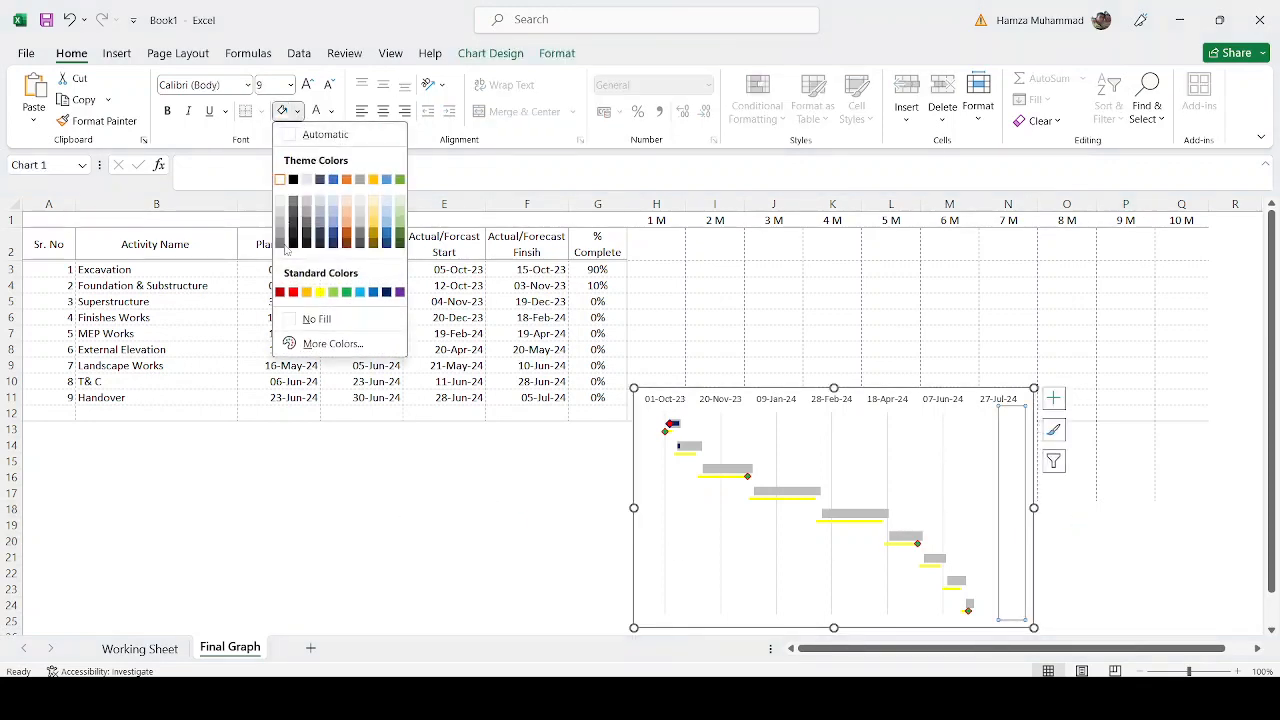
pyautogui.click(316, 318)
pyautogui.click(444, 525)
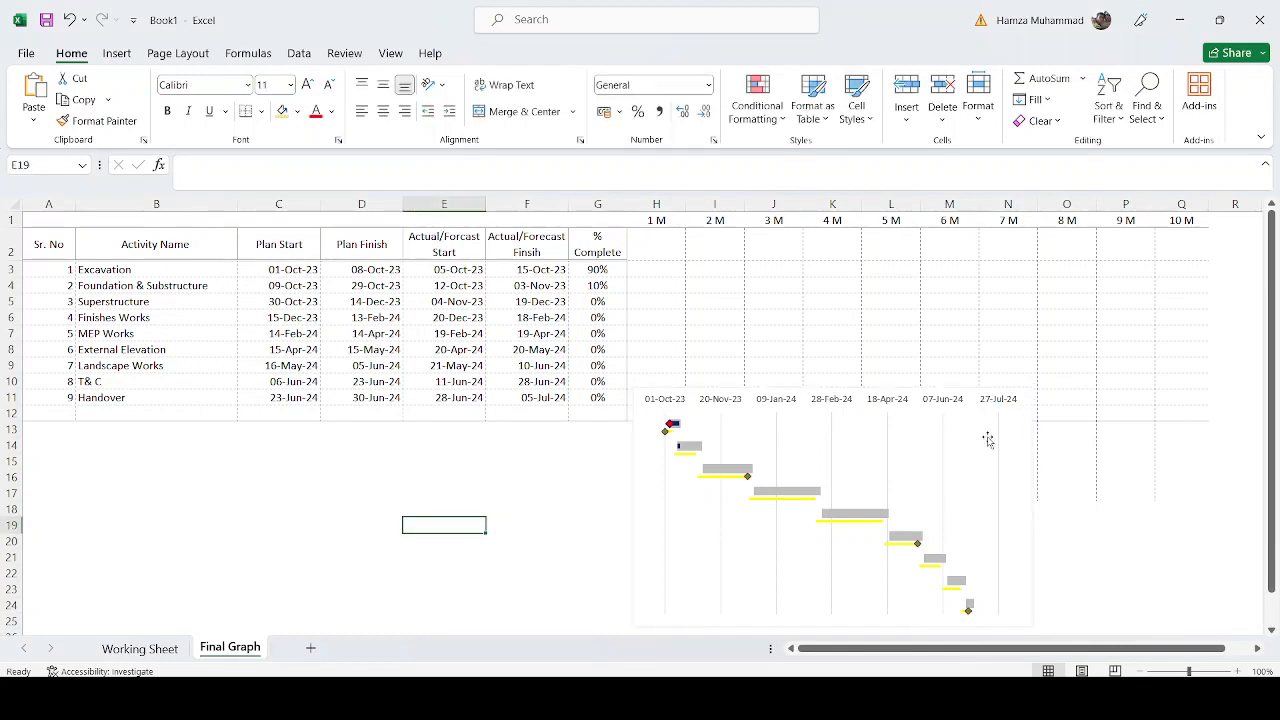
# Step: Make the chart area transparent by setting its fill to No fill
pyautogui.rightClick(984, 398)
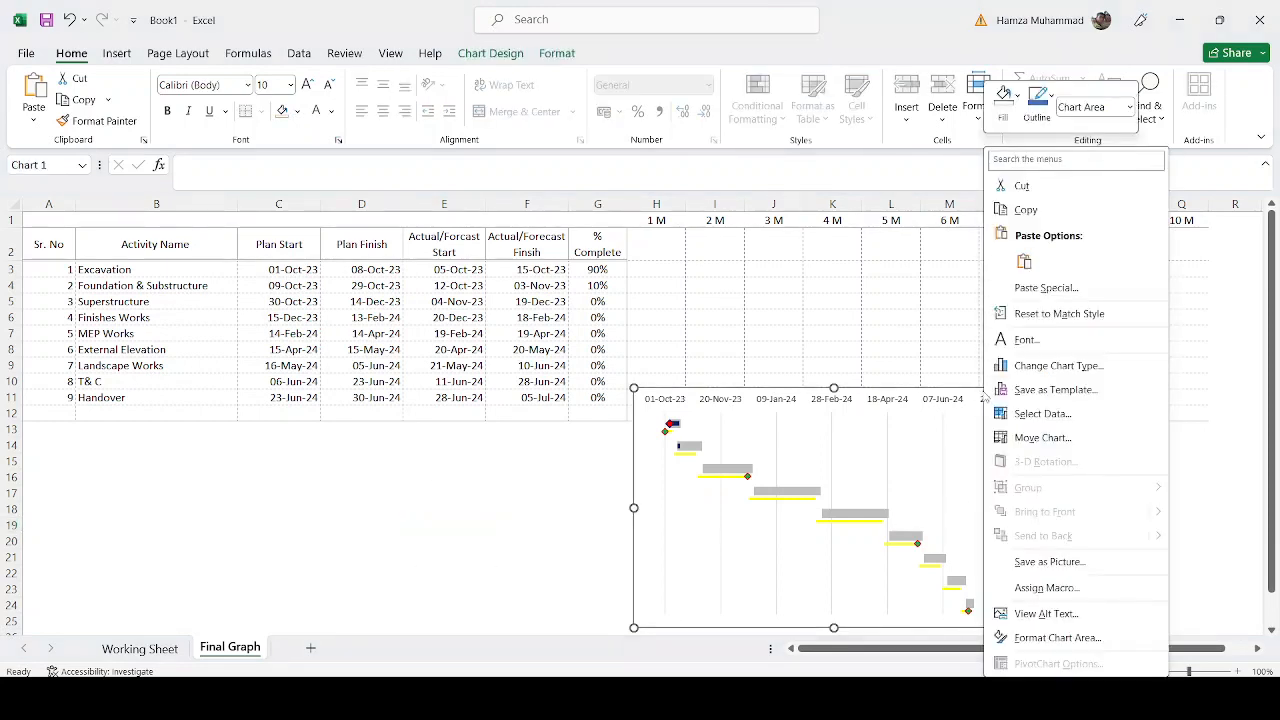
pyautogui.click(1078, 638)
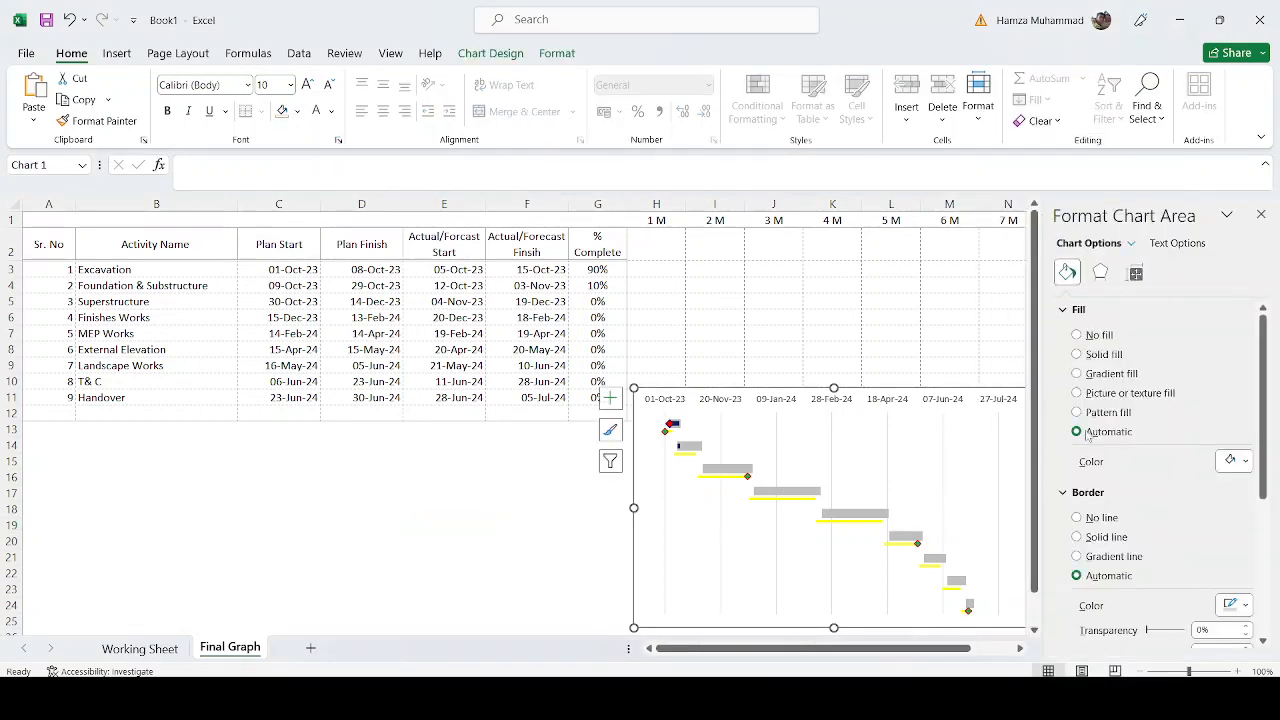
pyautogui.click(1086, 336)
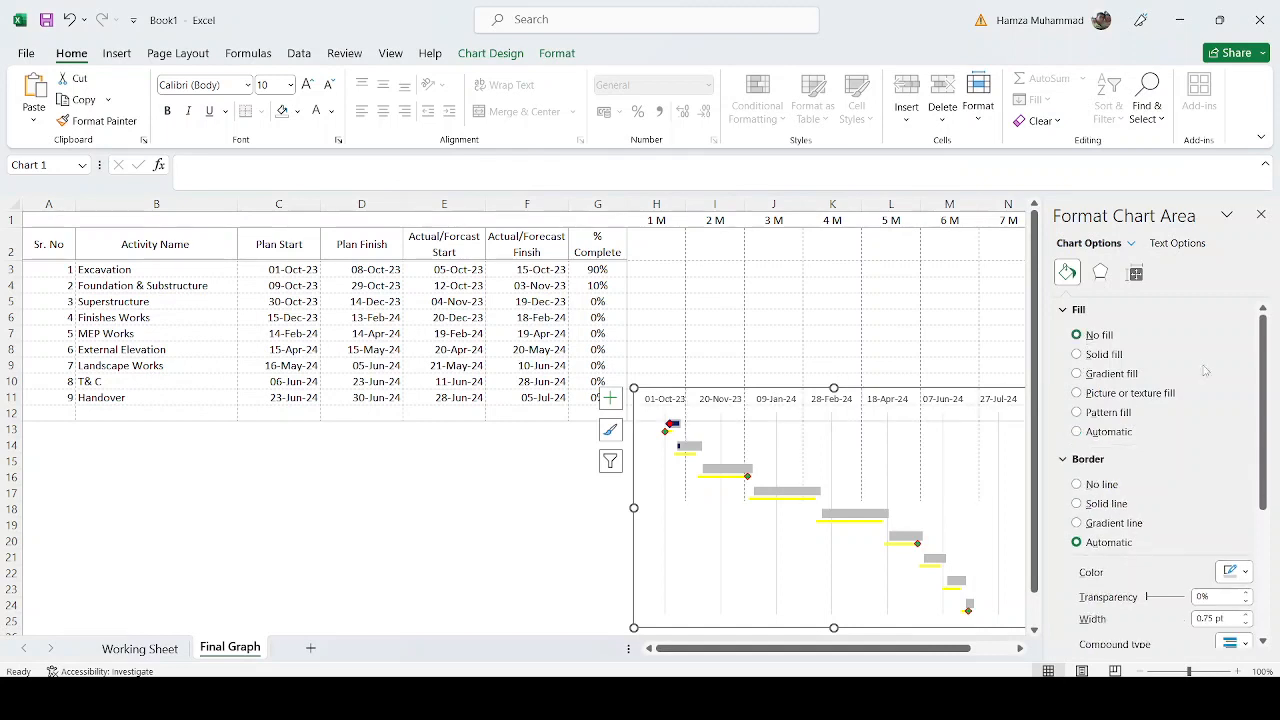
pyautogui.click(1261, 214)
pyautogui.click(1115, 556)
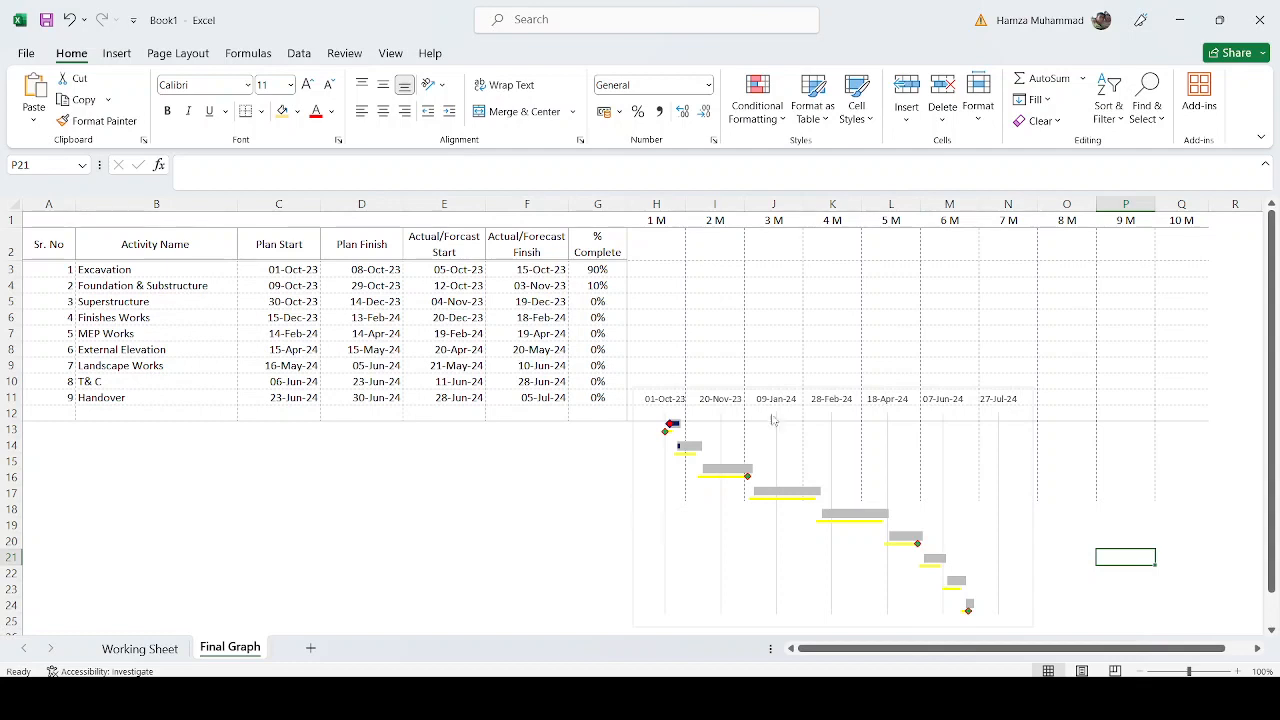
# Step: Insert a blank column H between the activity table and the month columns, and narrow it to a slim spacer
pyautogui.click(636, 557)
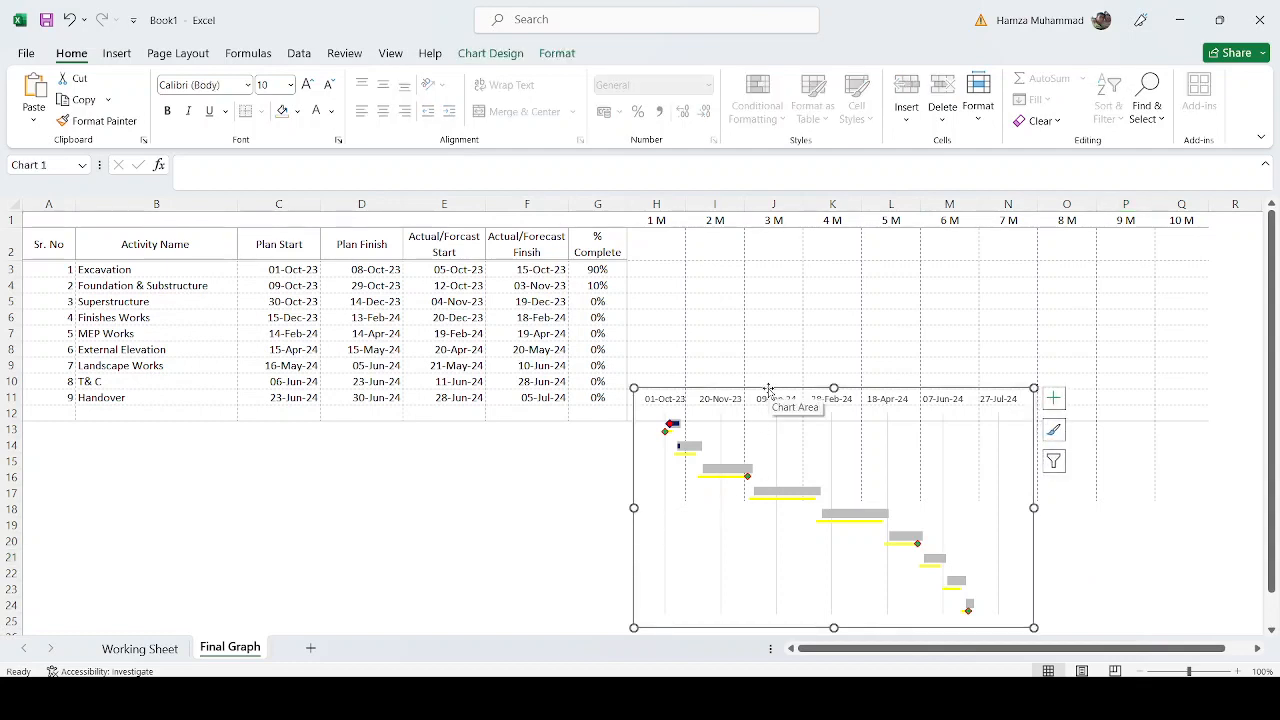
pyautogui.rightClick(652, 207)
pyautogui.click(692, 370)
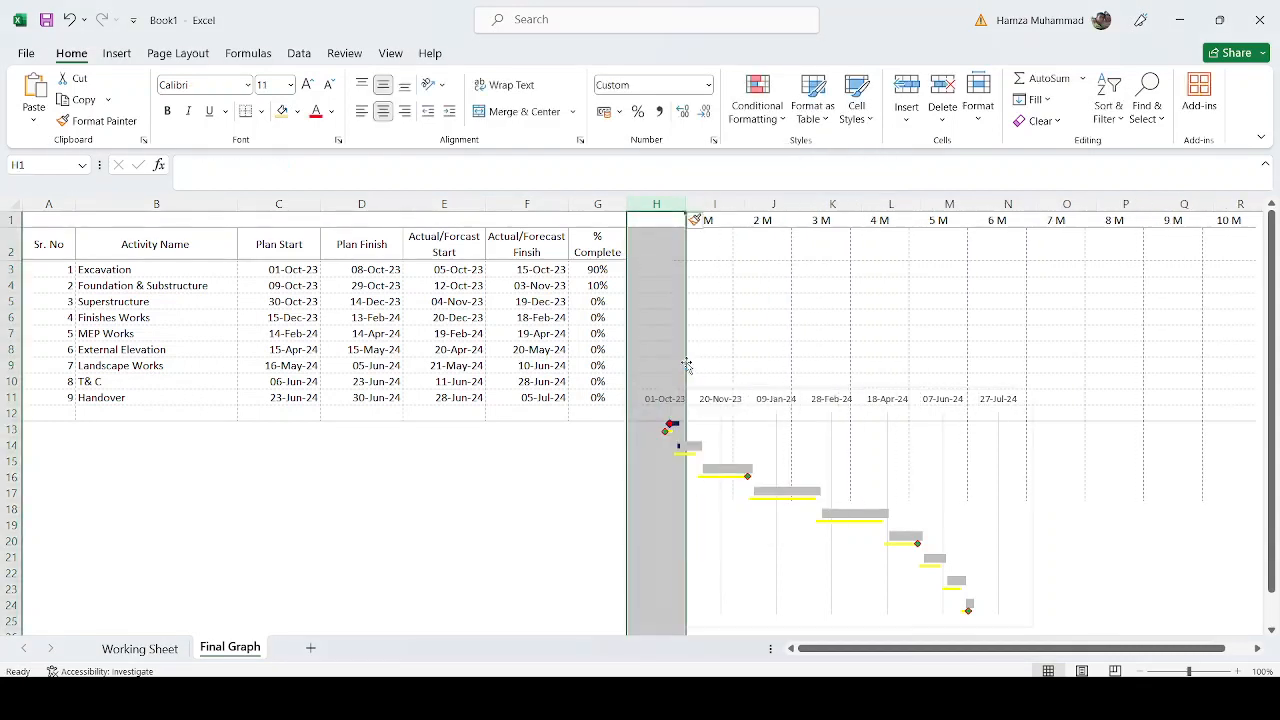
pyautogui.moveTo(686, 204); pyautogui.dragTo(645, 203)
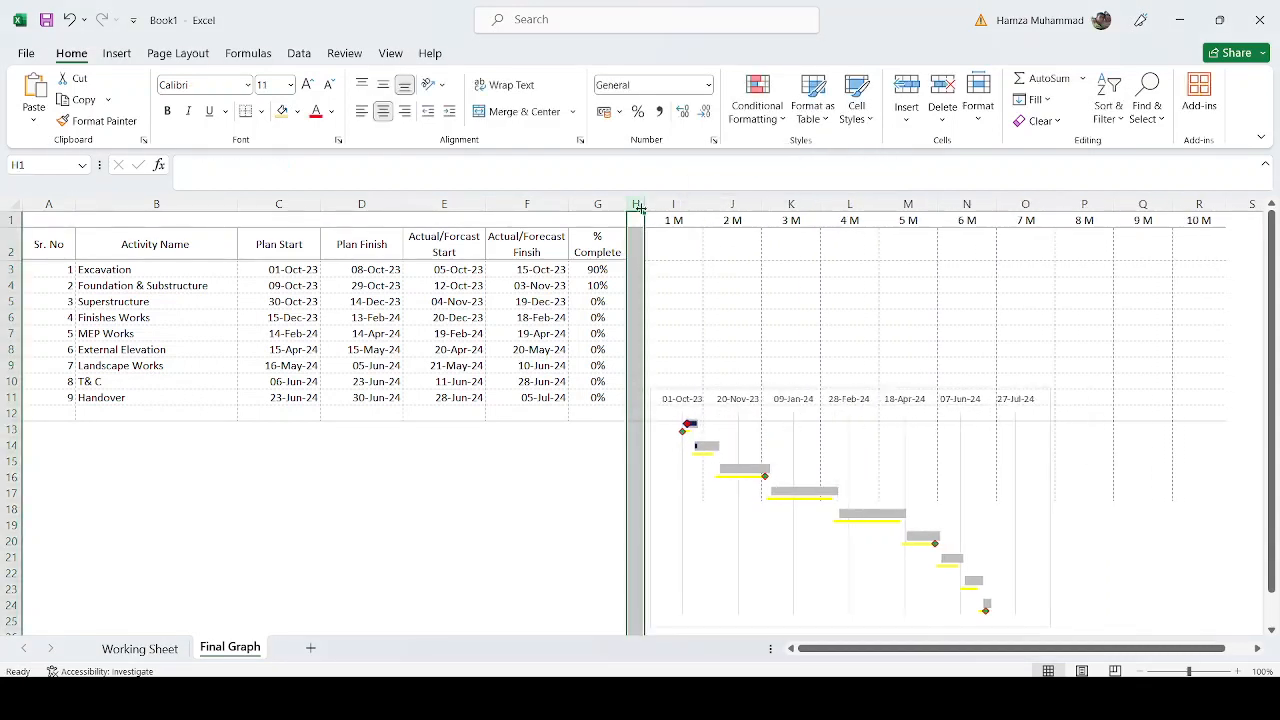
pyautogui.click(545, 600)
# Step: Move the Gantt chart up over the month grid so its top edge sits at row 2 beside the activity table
pyautogui.click(651, 461)
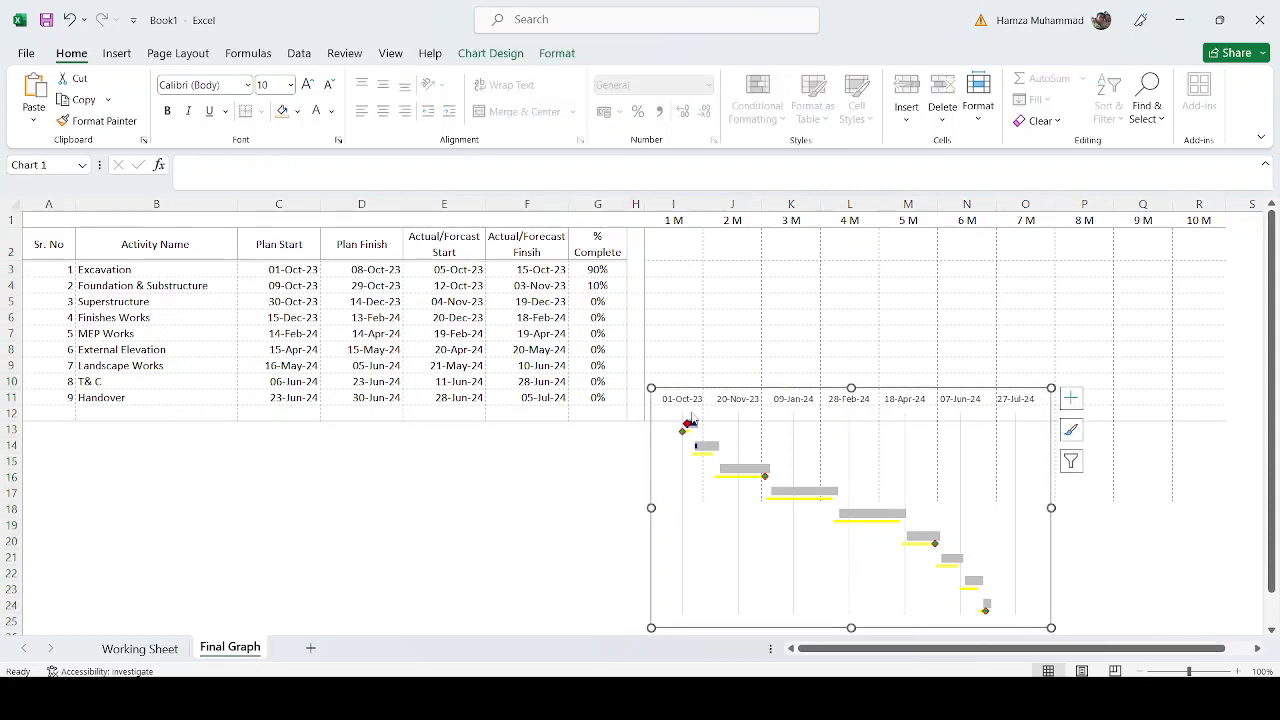
pyautogui.moveTo(701, 389); pyautogui.dragTo(663, 230)
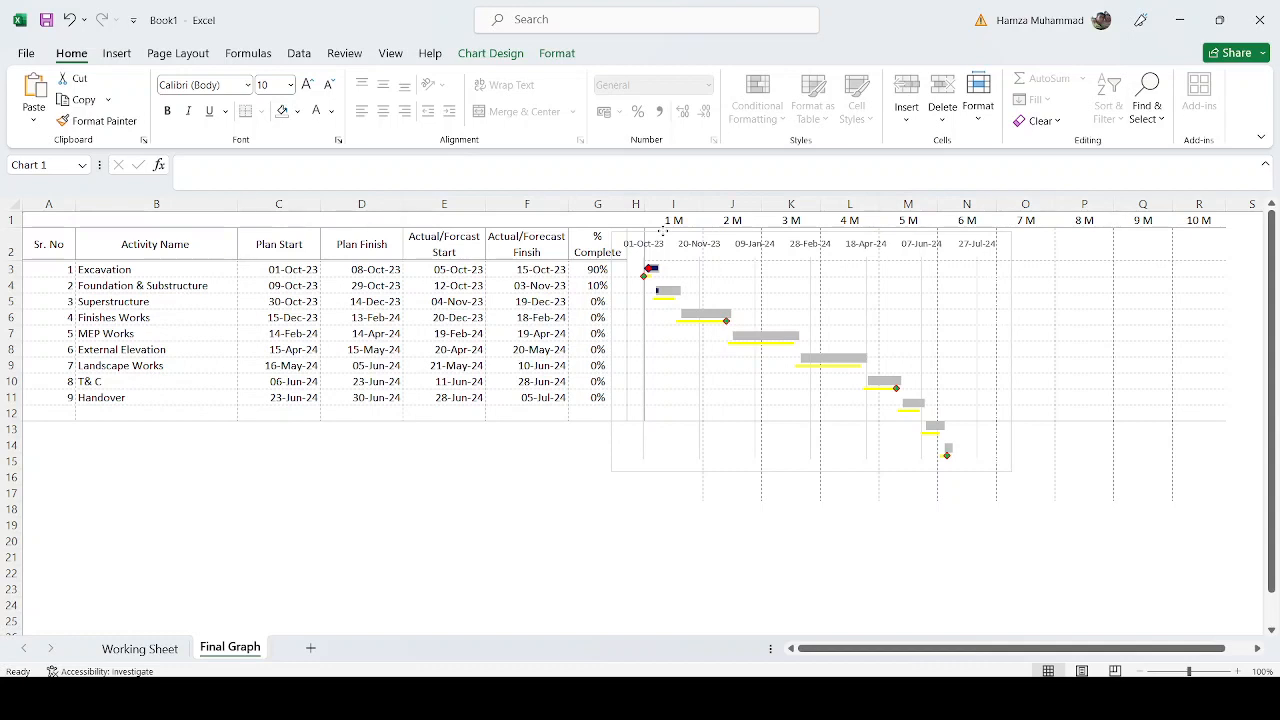
# Step: Widen the Gantt chart and its plot area so the bars and date axis stretch across the 1 M to 10 M month columns
pyautogui.moveTo(663, 230); pyautogui.dragTo(664, 231)
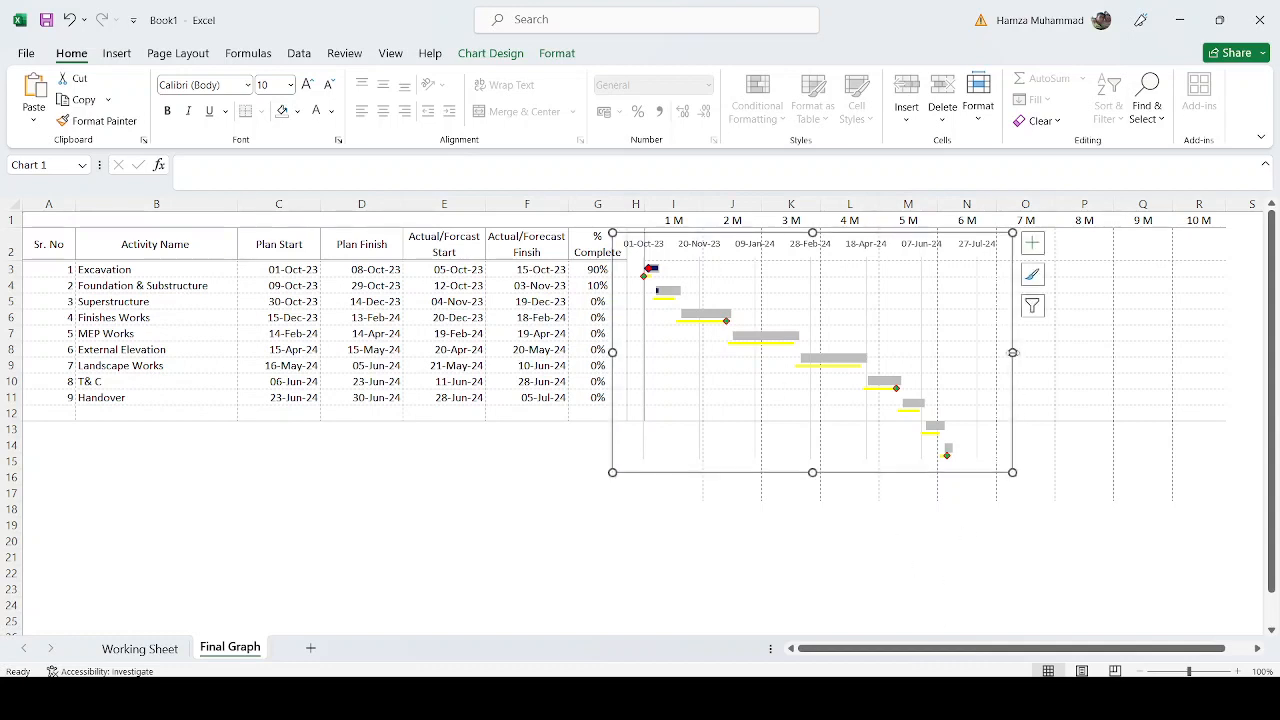
pyautogui.moveTo(1012, 352); pyautogui.dragTo(1210, 356)
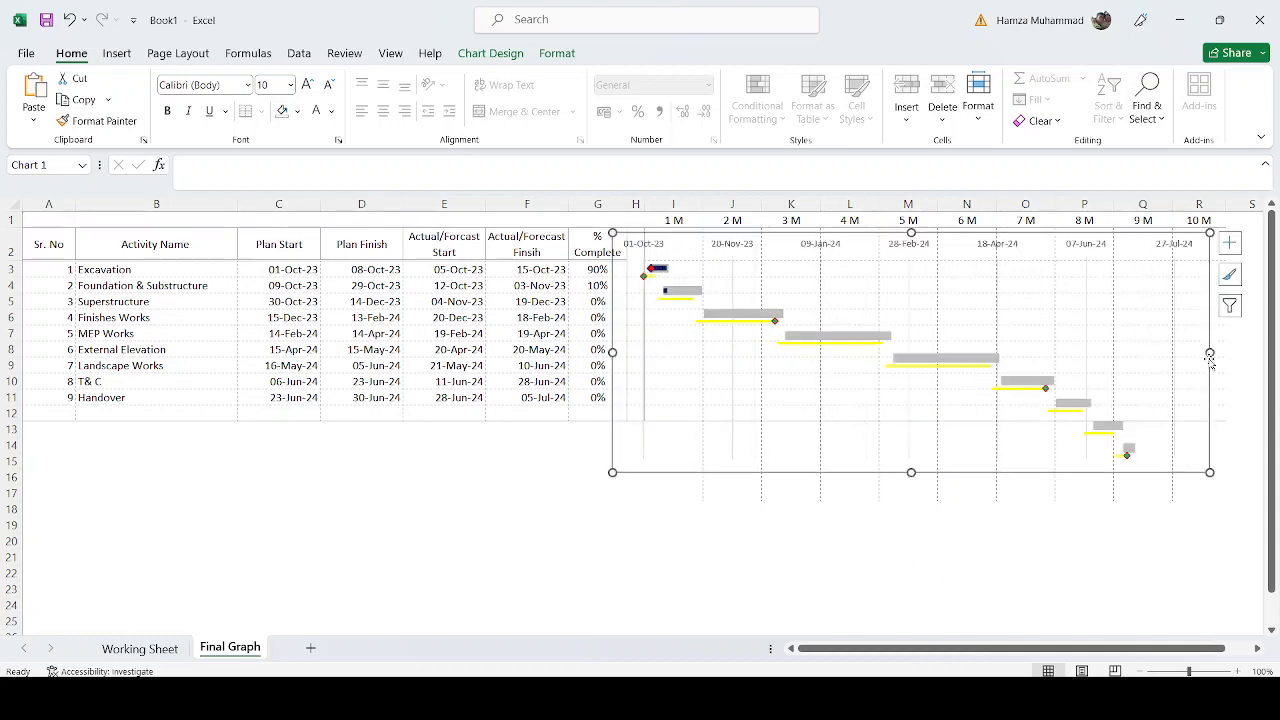
pyautogui.click(1142, 450)
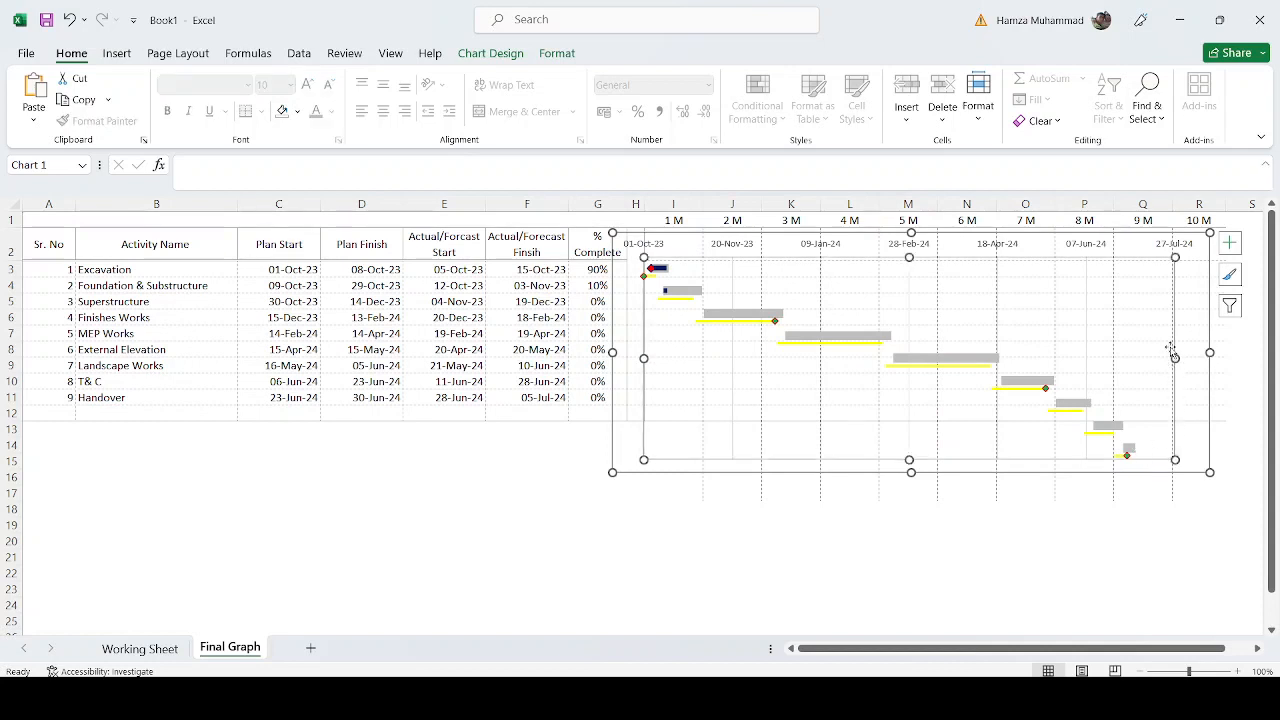
pyautogui.moveTo(1175, 358); pyautogui.dragTo(1180, 360)
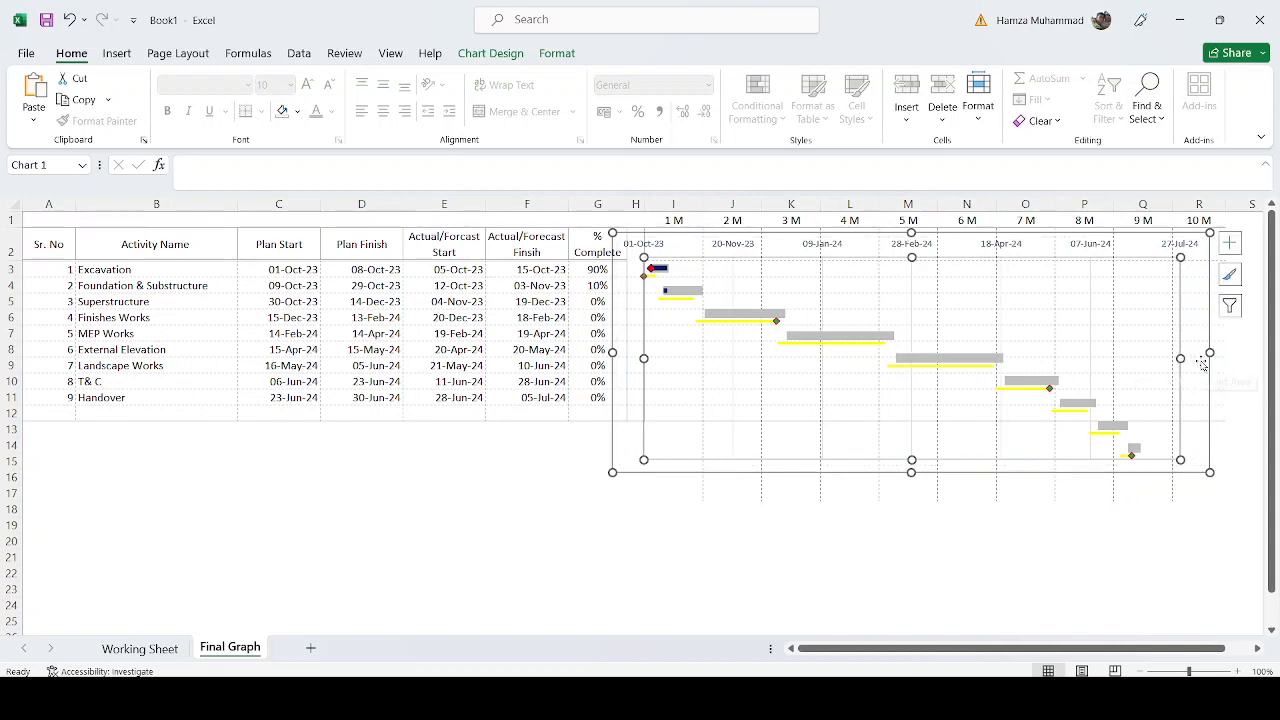
pyautogui.moveTo(1209, 353); pyautogui.dragTo(1249, 353)
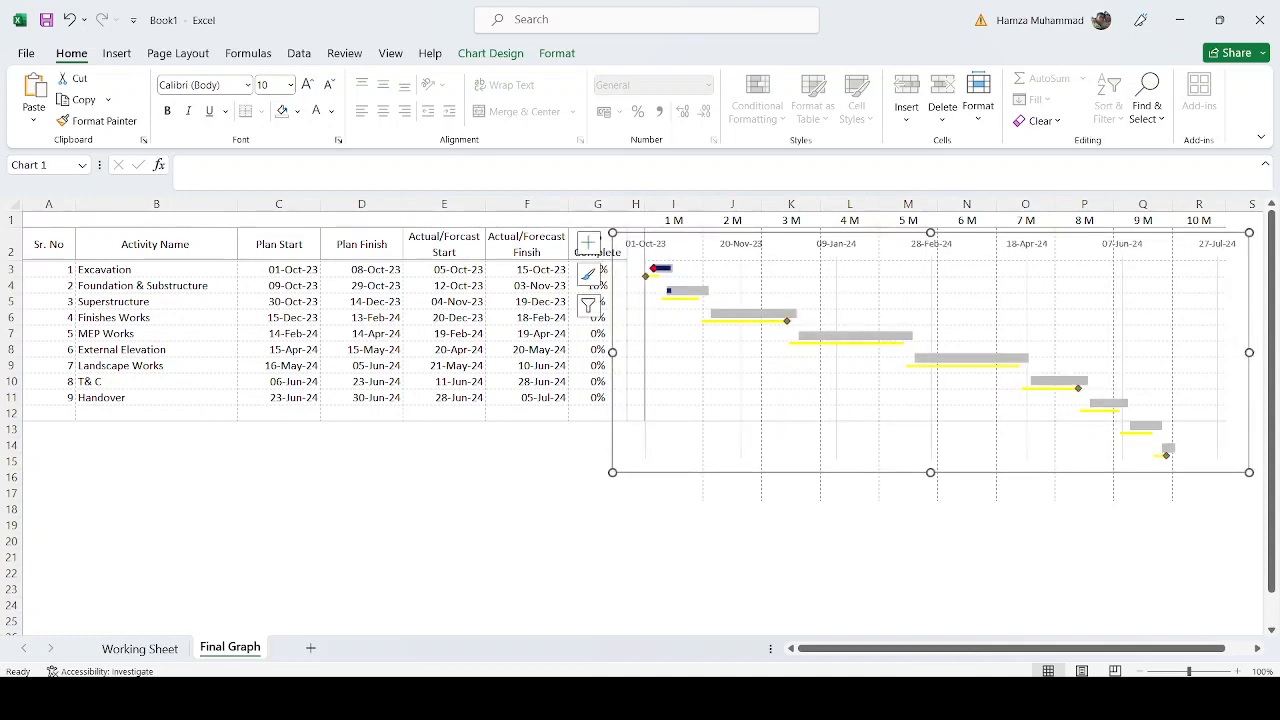
pyautogui.moveTo(1200, 648); pyautogui.dragTo(1222, 648)
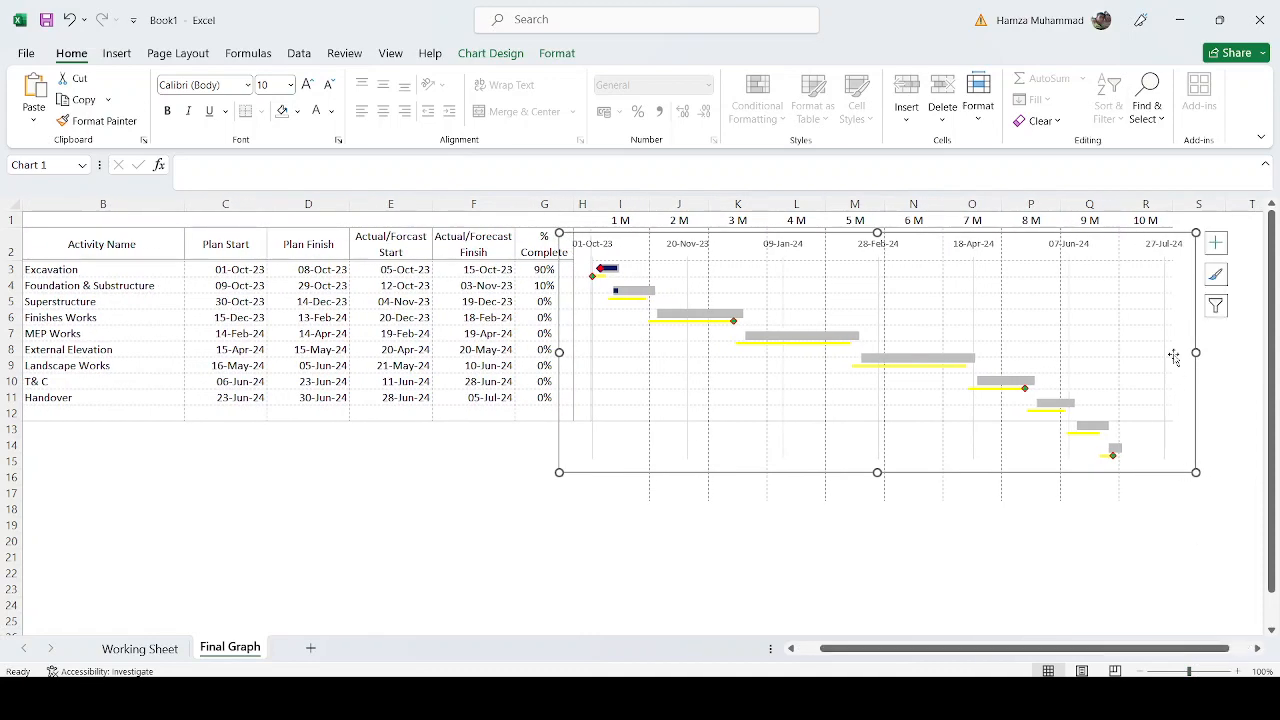
pyautogui.moveTo(1196, 352); pyautogui.dragTo(1201, 351)
pyautogui.click(1108, 508)
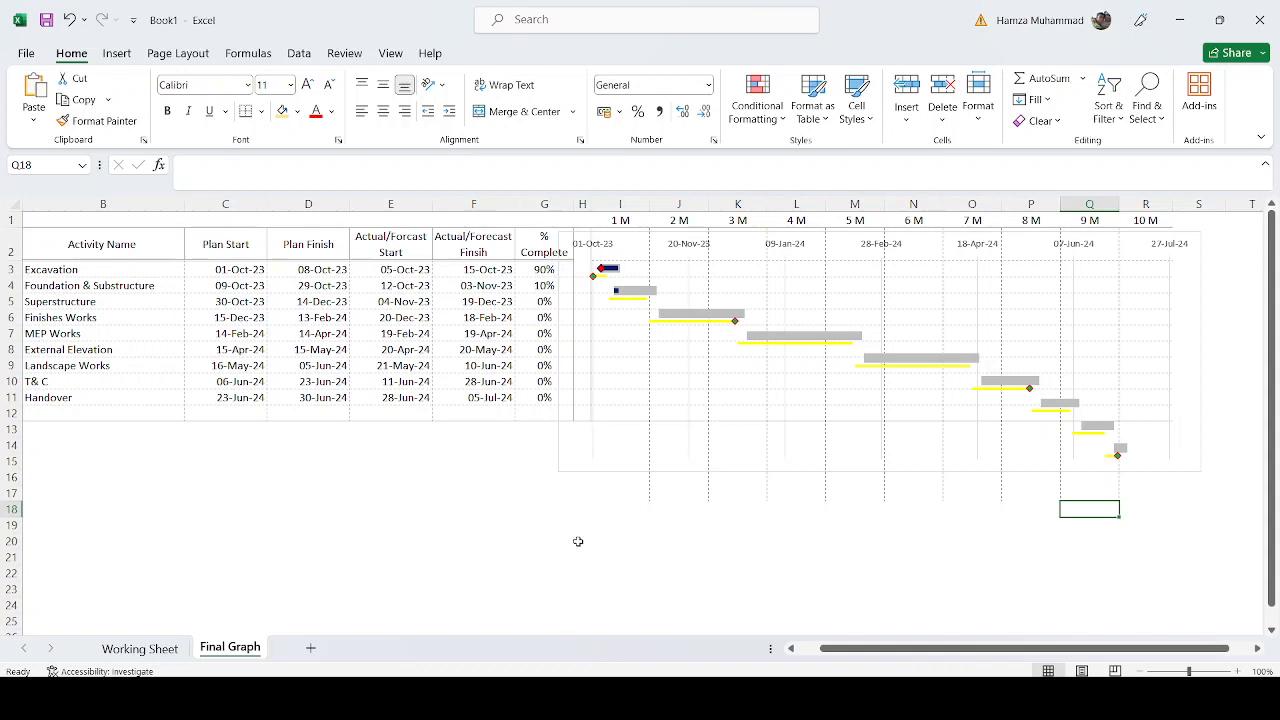
# Step: Remove the inner vertical borders from the month grid cells H2:R17 behind the chart
pyautogui.click(497, 245)
pyautogui.press('Right')
pyautogui.press('Right')
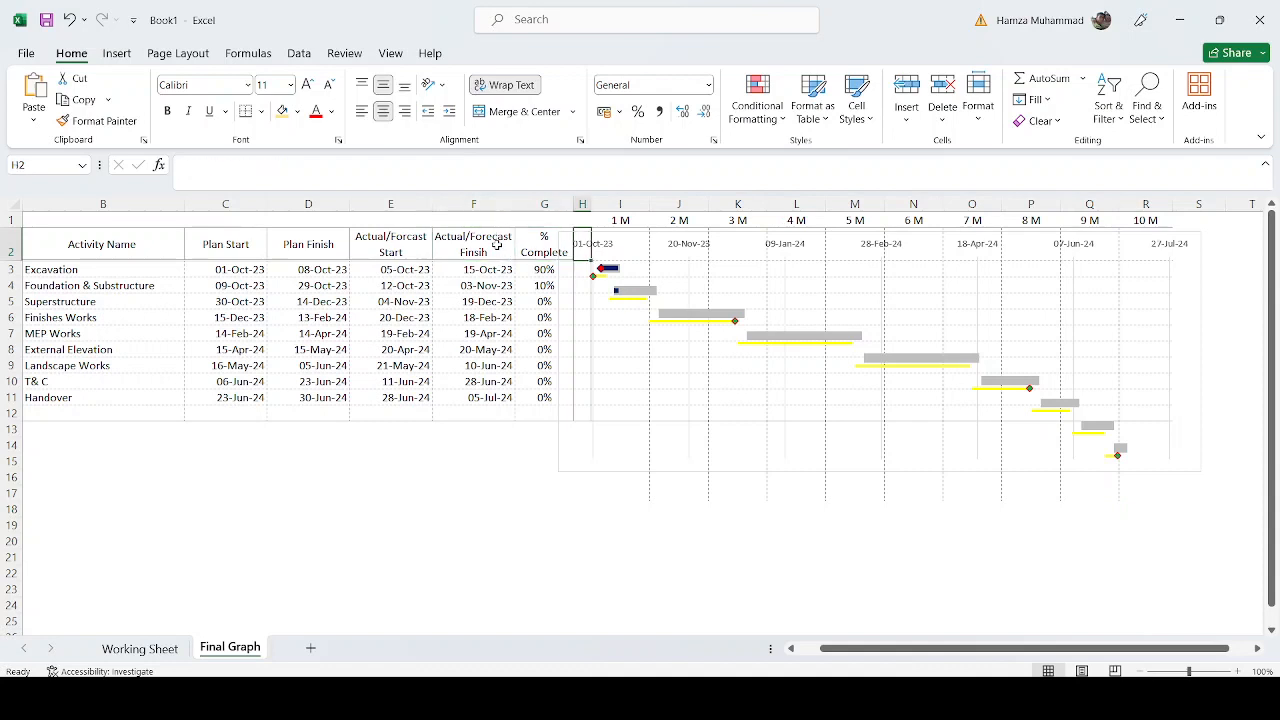
pyautogui.hotkey('shift', 'Right')
pyautogui.hotkey('shift', 'Right')
pyautogui.hotkey('shift', 'Right')
pyautogui.hotkey('shift', 'Right')
pyautogui.hotkey('shift', 'Right')
pyautogui.hotkey('shift', 'Right')
pyautogui.hotkey('shift', 'Right')
pyautogui.hotkey('shift', 'Right')
pyautogui.hotkey('shift', 'Right')
pyautogui.hotkey('shift', 'Right')
pyautogui.hotkey('shift', 'Right')
pyautogui.hotkey('shift', 'Right')
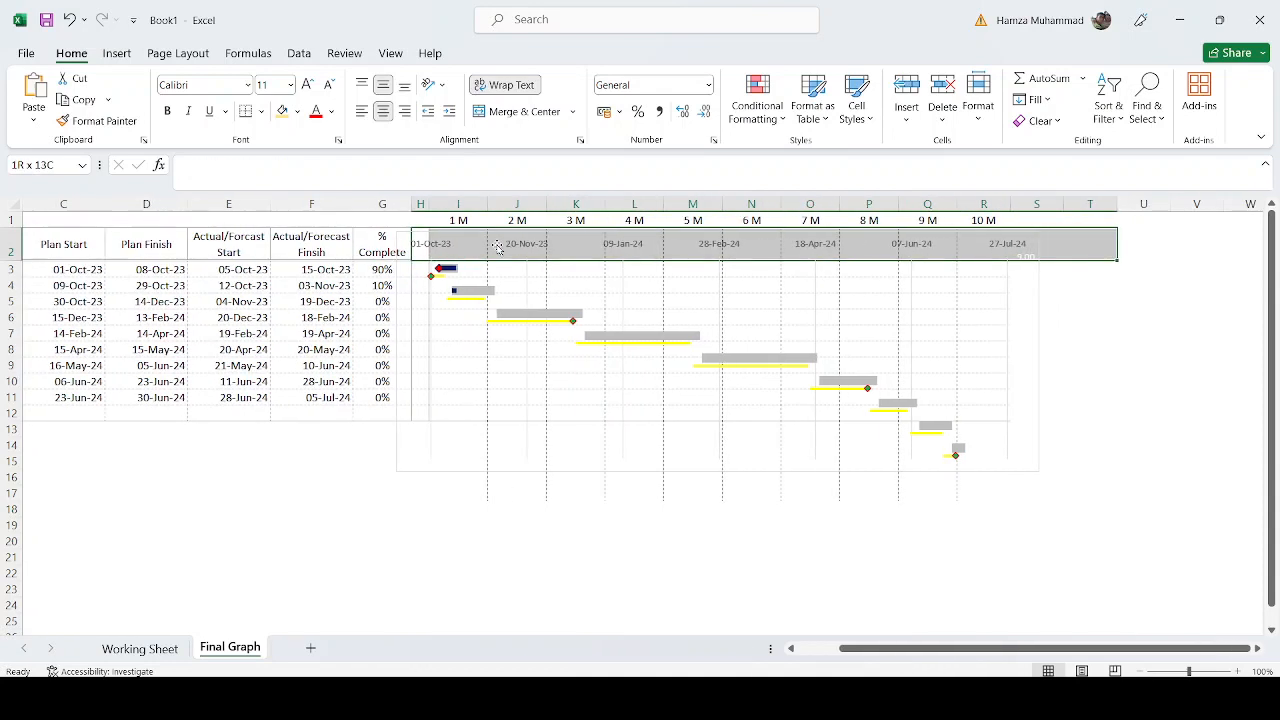
pyautogui.hotkey('shift', 'Left')
pyautogui.hotkey('shift', 'Left')
pyautogui.hotkey('shift', 'Down')
pyautogui.hotkey('shift', 'Down')
pyautogui.hotkey('shift', 'Down')
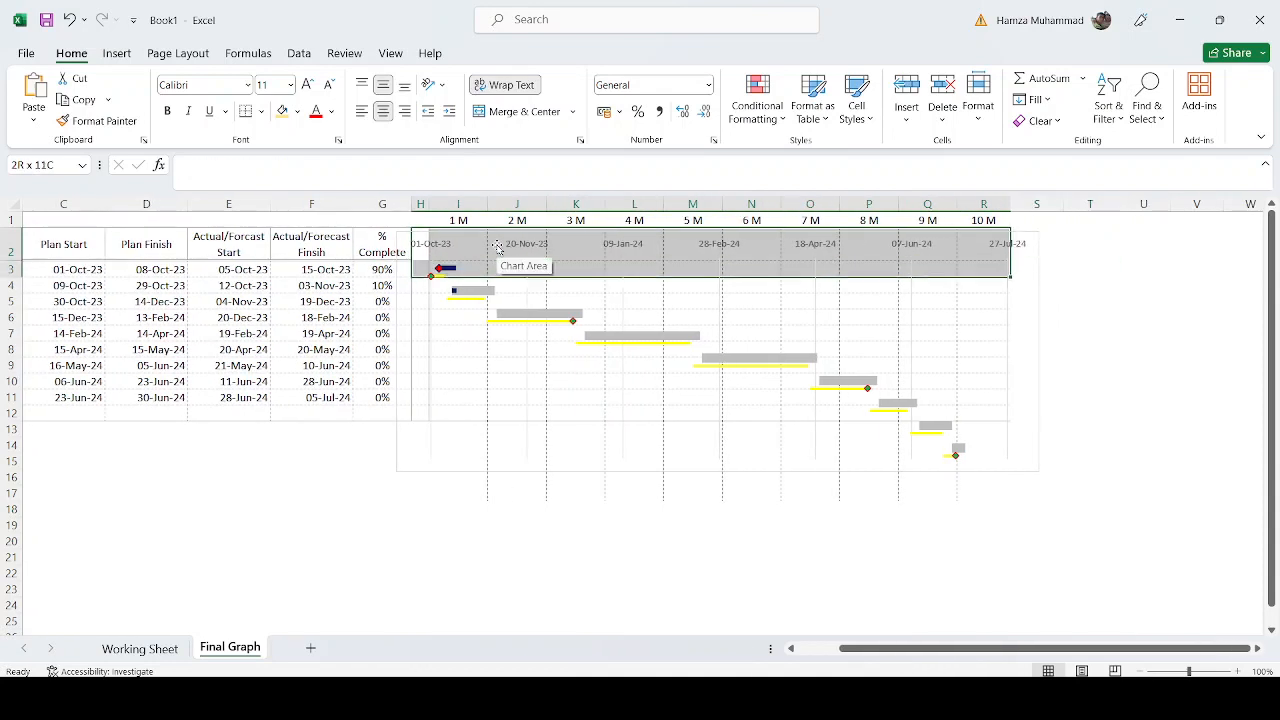
pyautogui.hotkey('shift', 'Down')
pyautogui.hotkey('shift', 'Down')
pyautogui.hotkey('shift', 'Down')
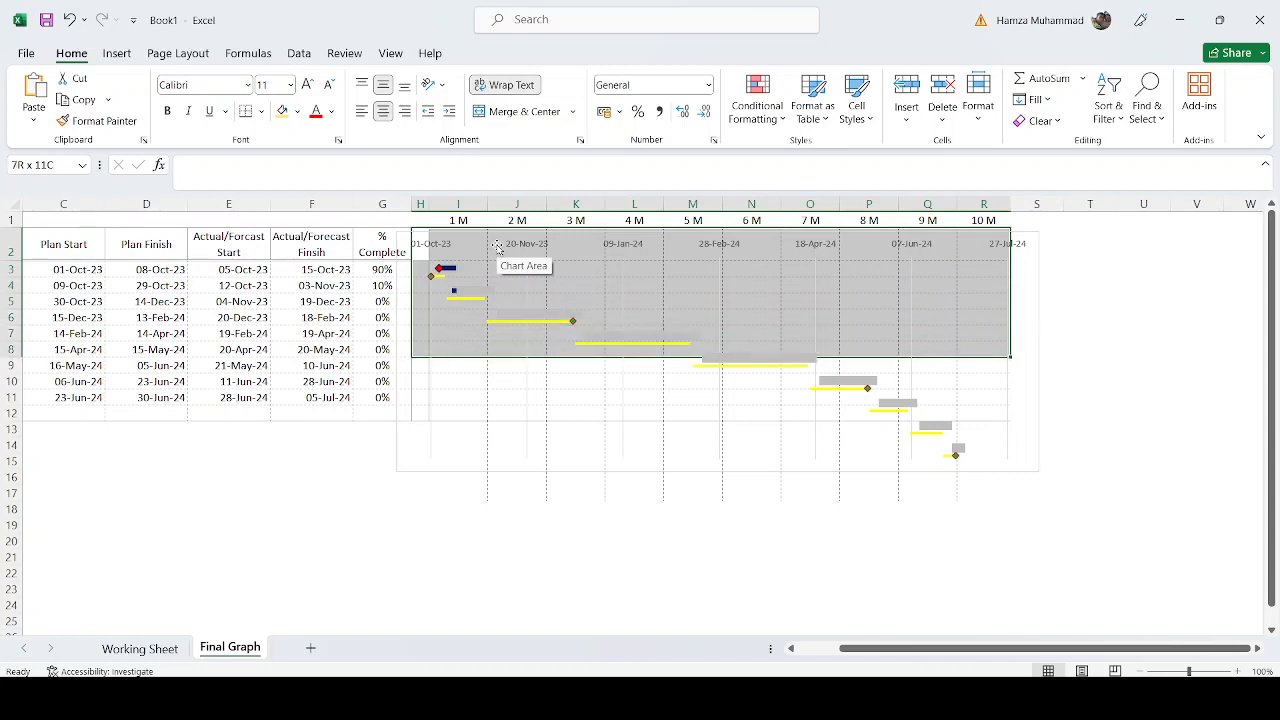
pyautogui.hotkey('shift', 'Down')
pyautogui.hotkey('shift', 'Down')
pyautogui.hotkey('shift', 'Down')
pyautogui.hotkey('shift', 'Down')
pyautogui.hotkey('shift', 'Down')
pyautogui.hotkey('shift', 'Down')
pyautogui.hotkey('shift', 'Down')
pyautogui.hotkey('shift', 'Down')
pyautogui.hotkey('shift', 'Down')
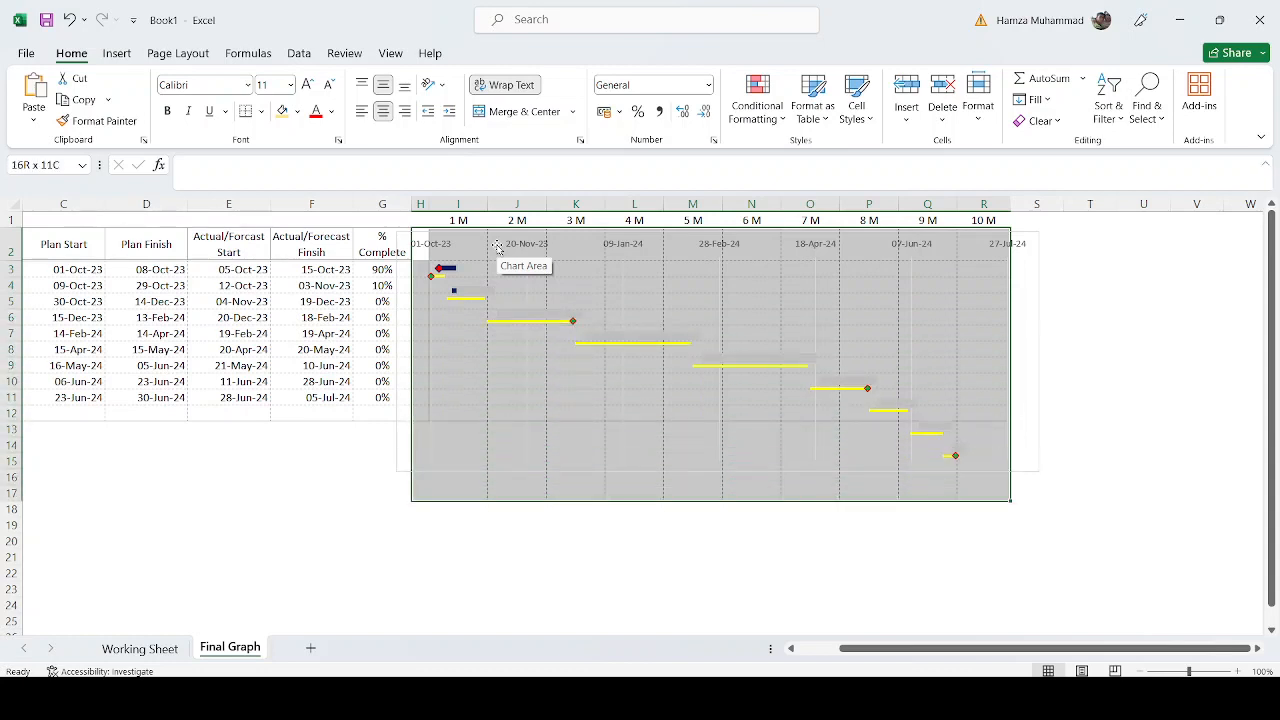
pyautogui.hotkey('ctrl', '1')
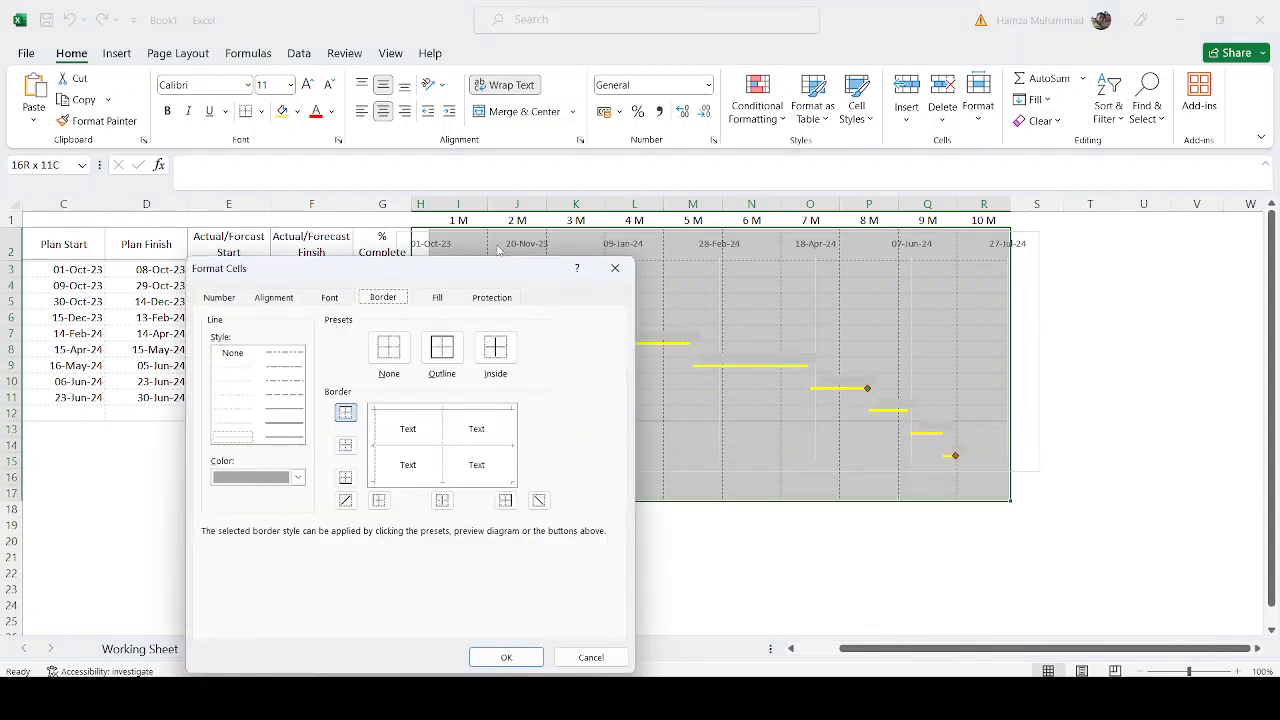
pyautogui.click(443, 477)
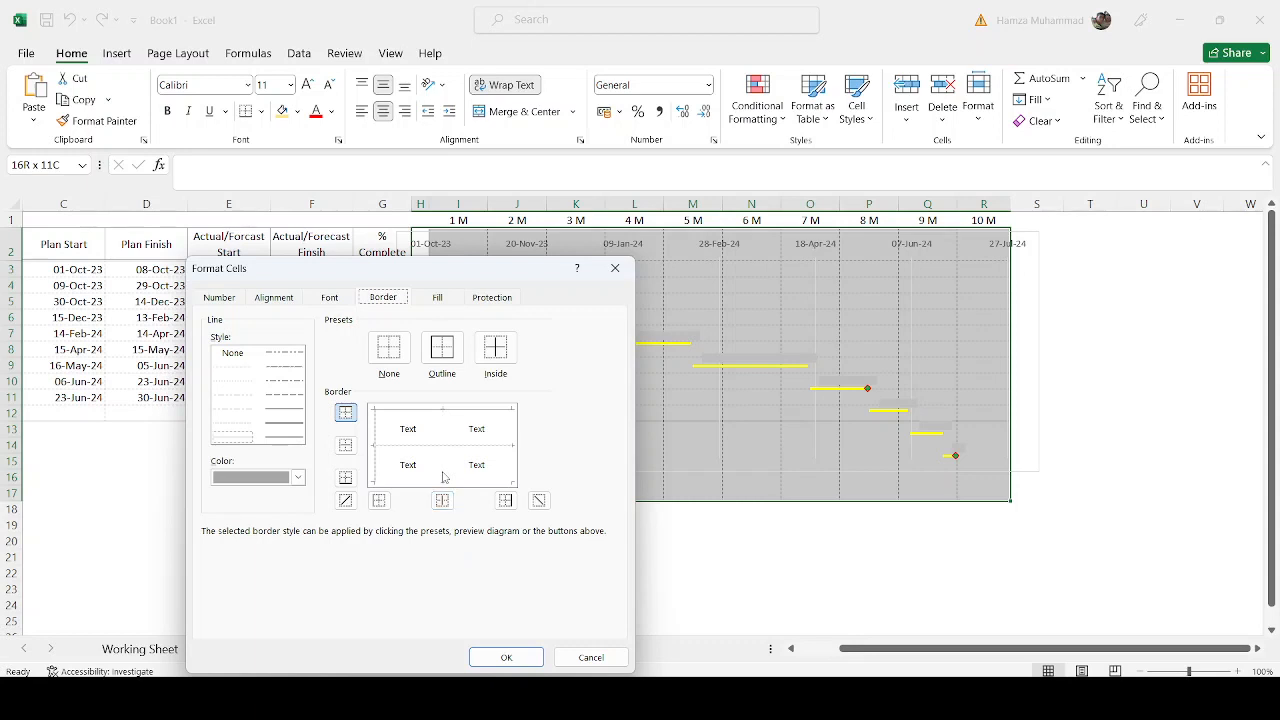
pyautogui.click(505, 657)
pyautogui.click(556, 632)
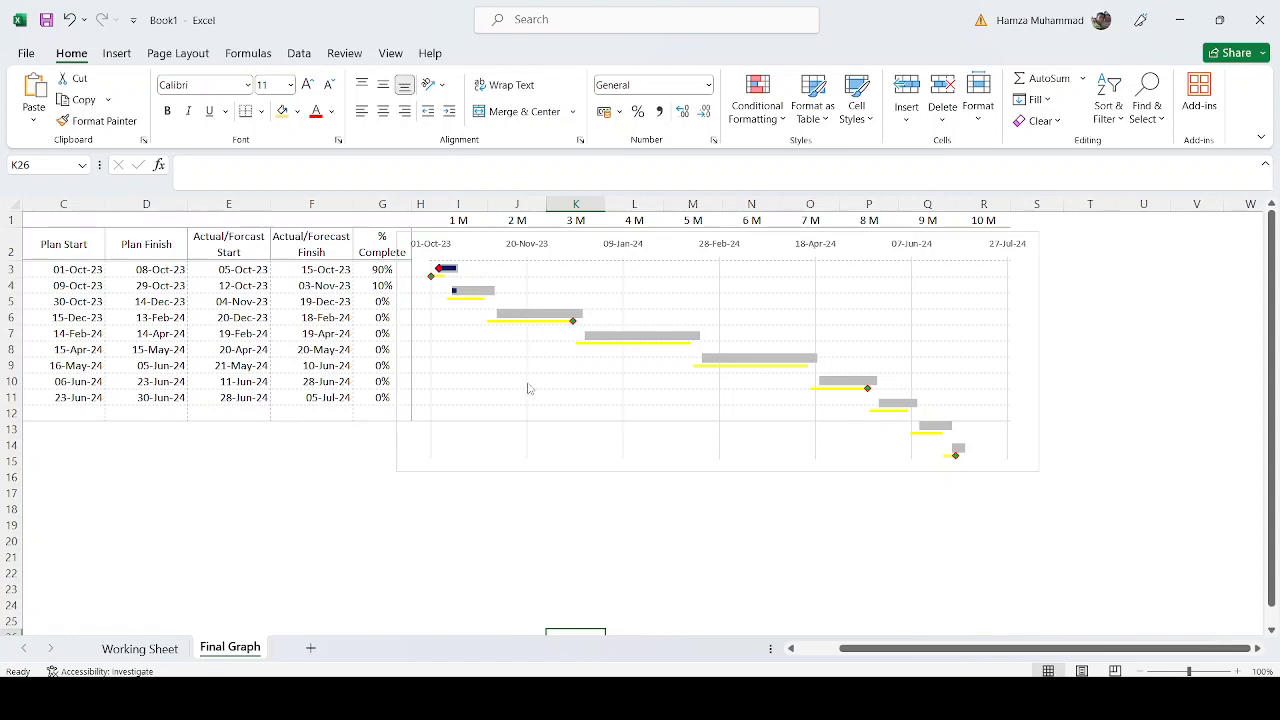
# Step: Try a dashed line style on the chart's horizontal date axis, and undo it
pyautogui.click(529, 444)
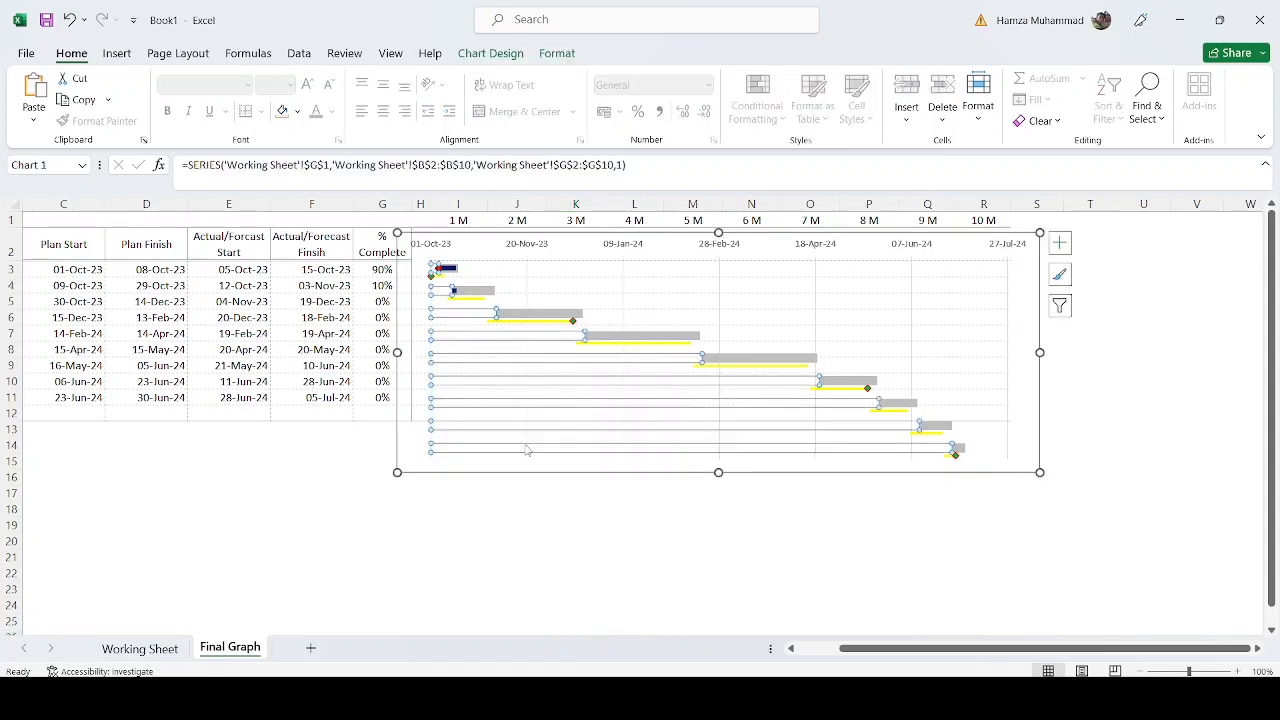
pyautogui.click(977, 523)
pyautogui.click(1007, 457)
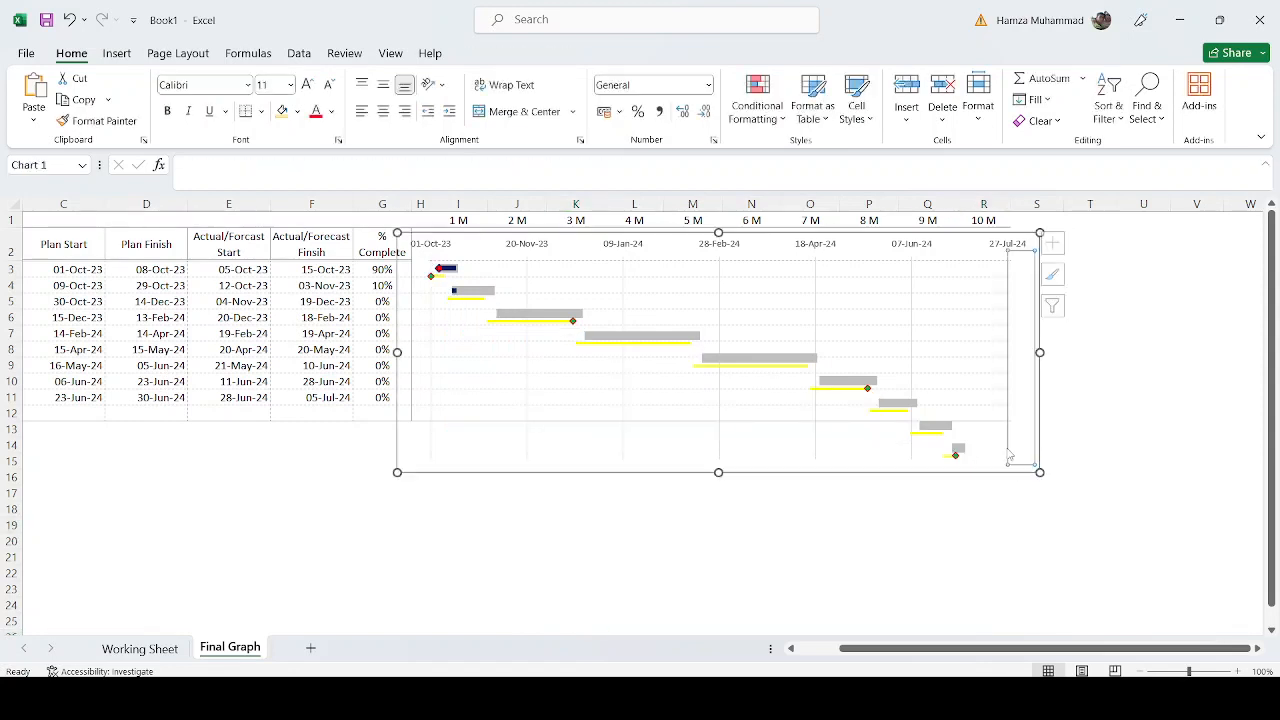
pyautogui.click(912, 456)
pyautogui.rightClick(912, 456)
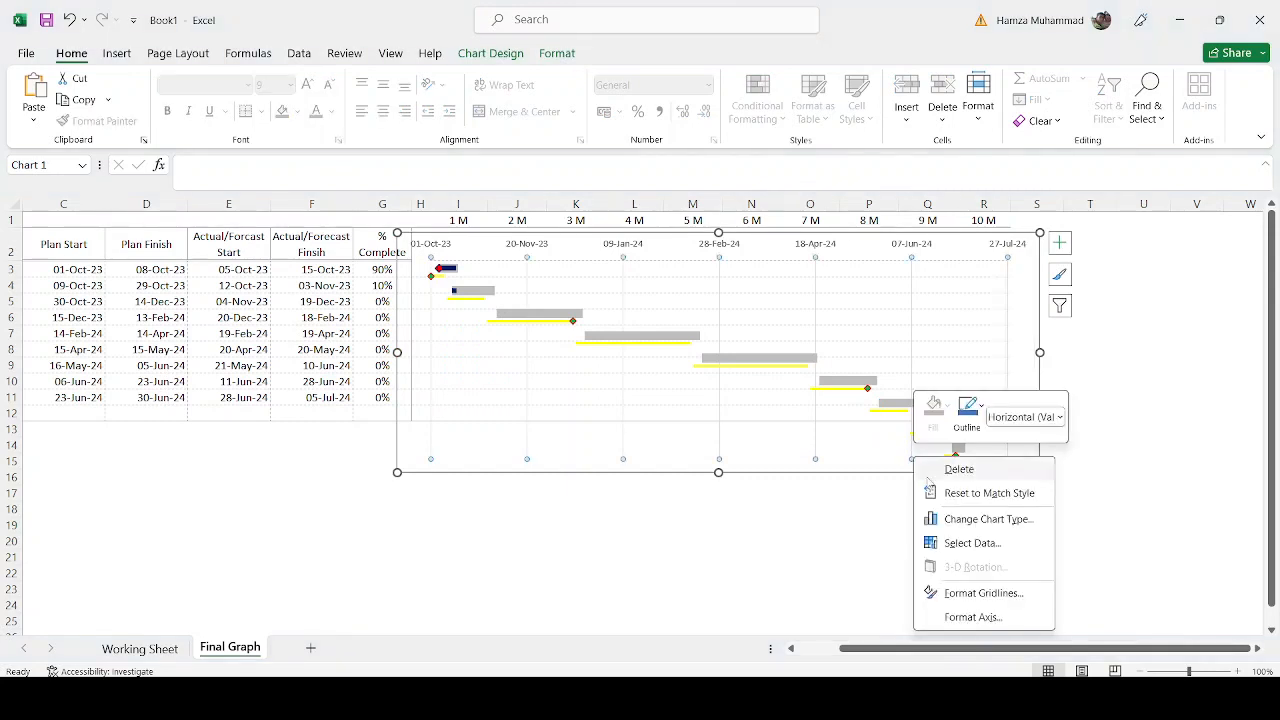
pyautogui.click(962, 620)
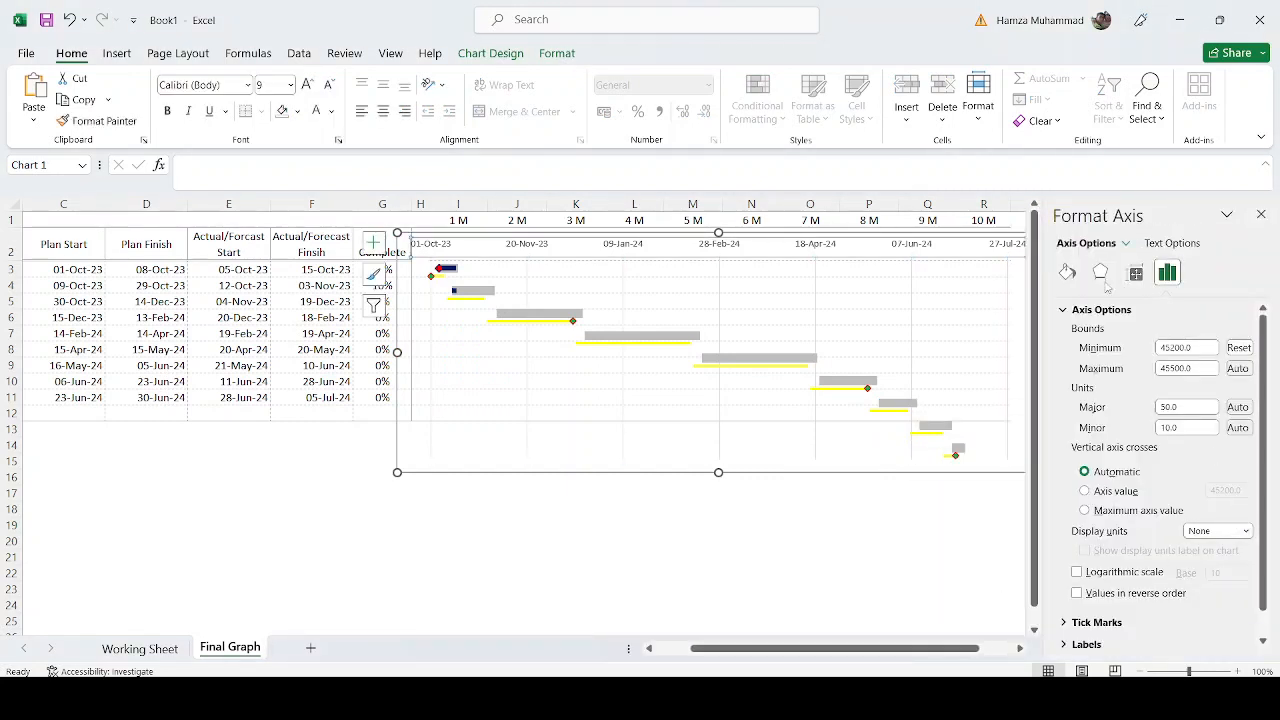
pyautogui.scroll(-3, 1248, 533)
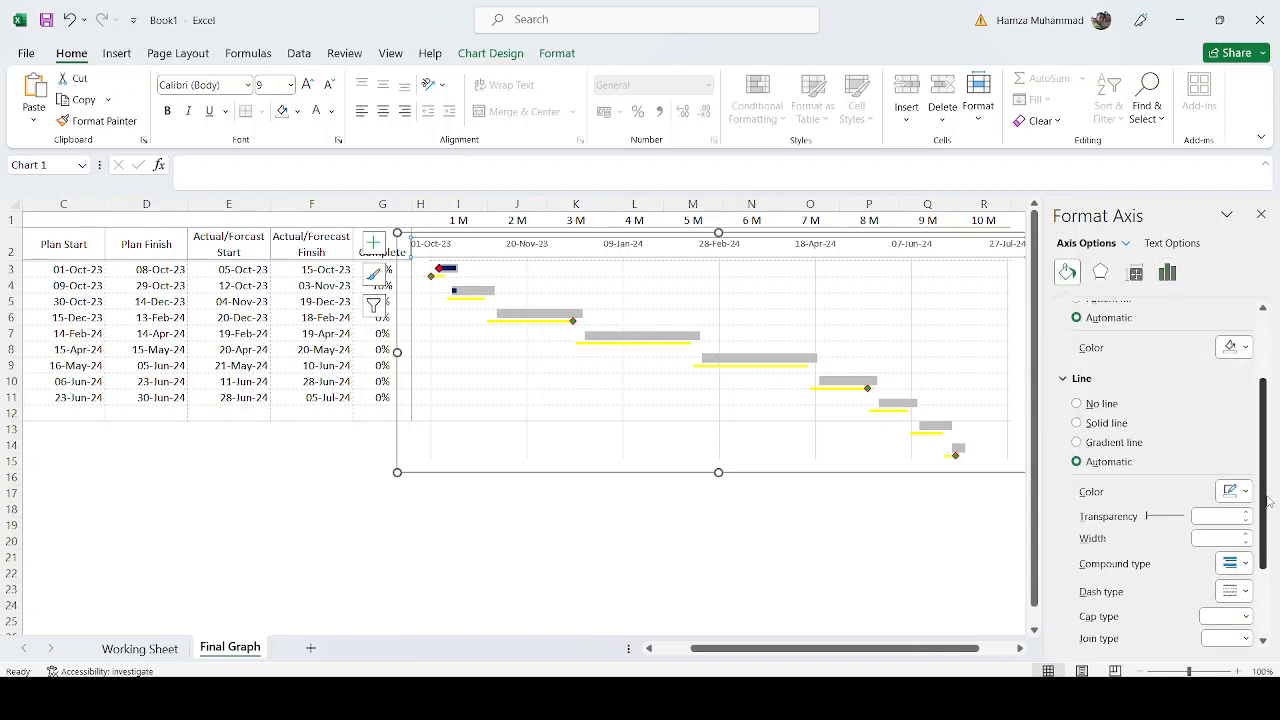
pyautogui.click(1236, 556)
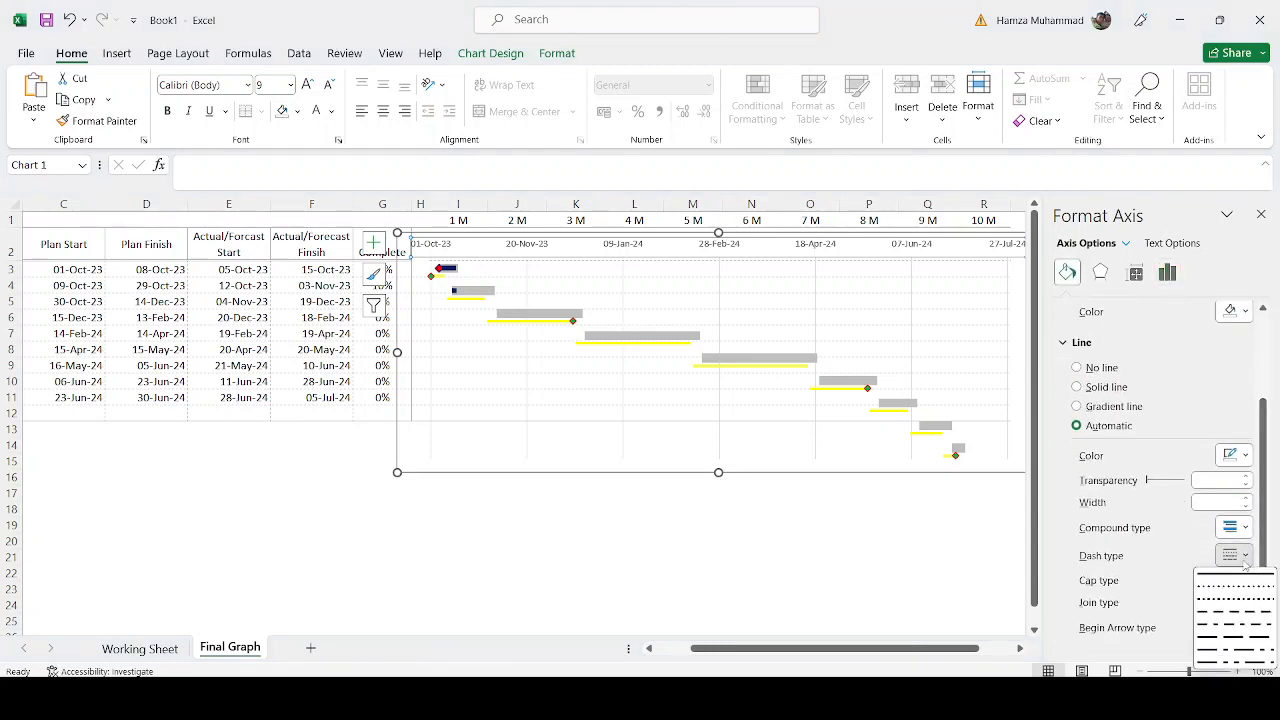
pyautogui.click(1224, 614)
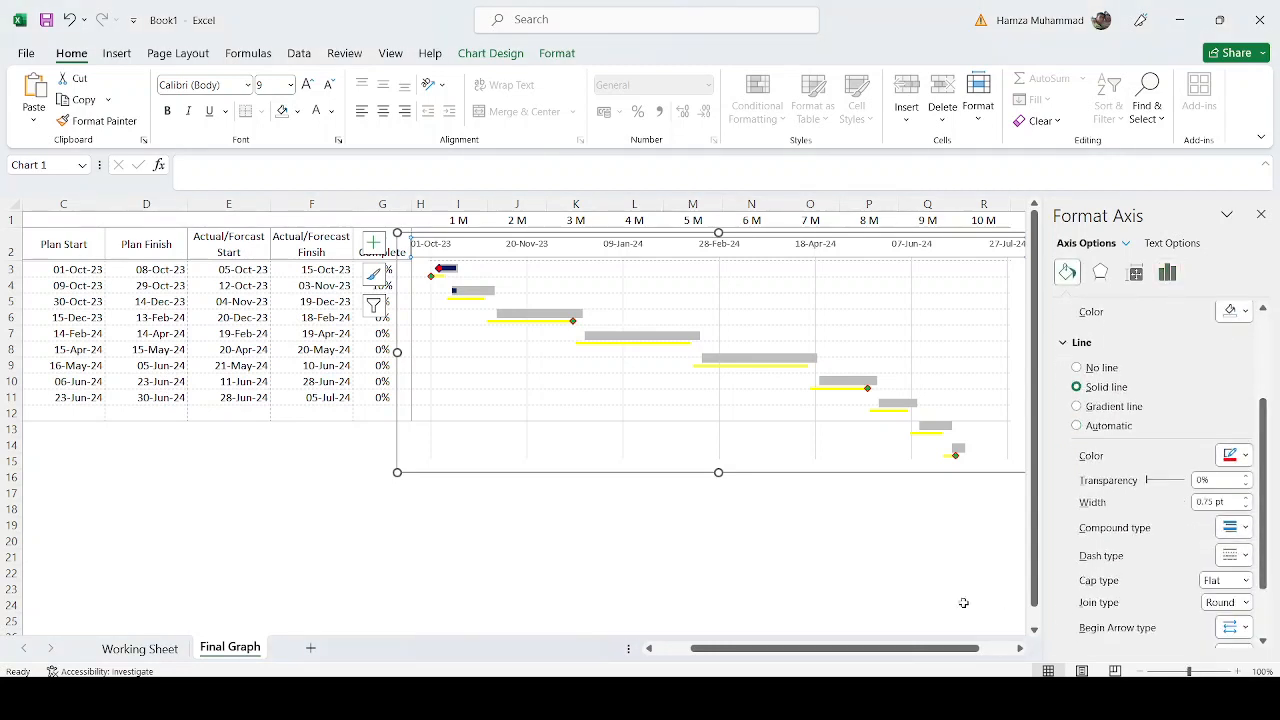
pyautogui.click(855, 536)
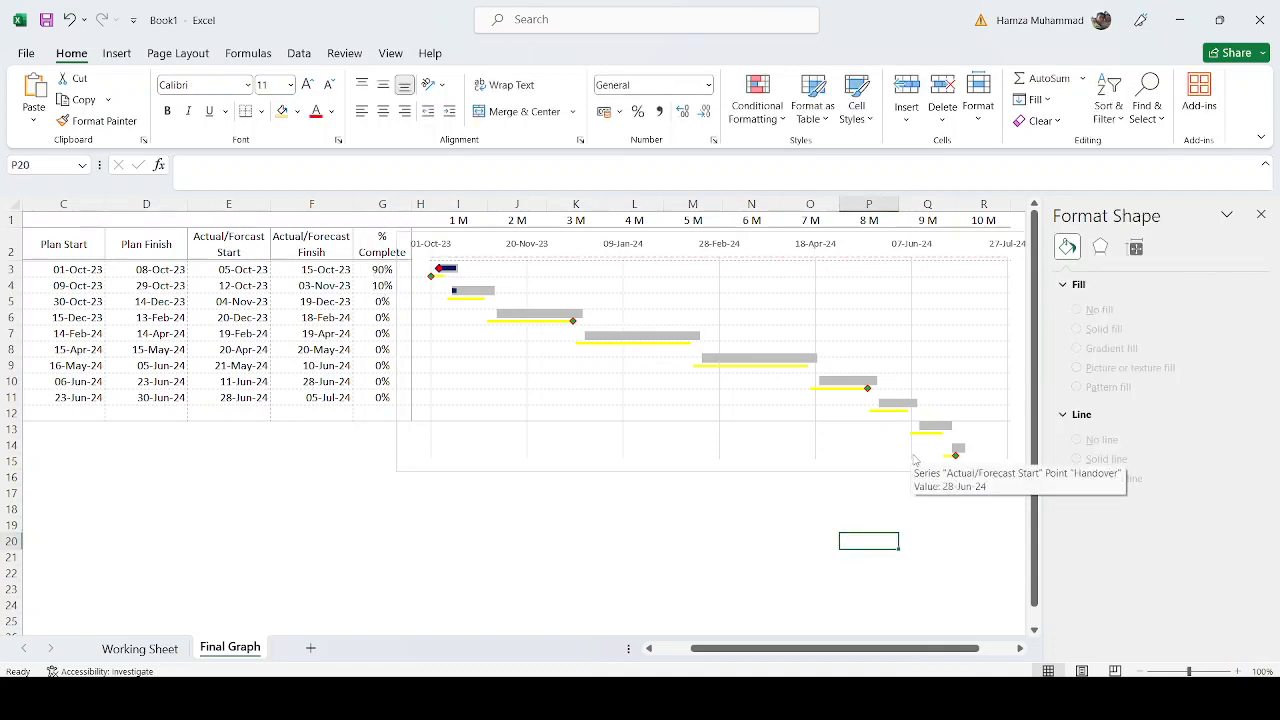
pyautogui.click(912, 458)
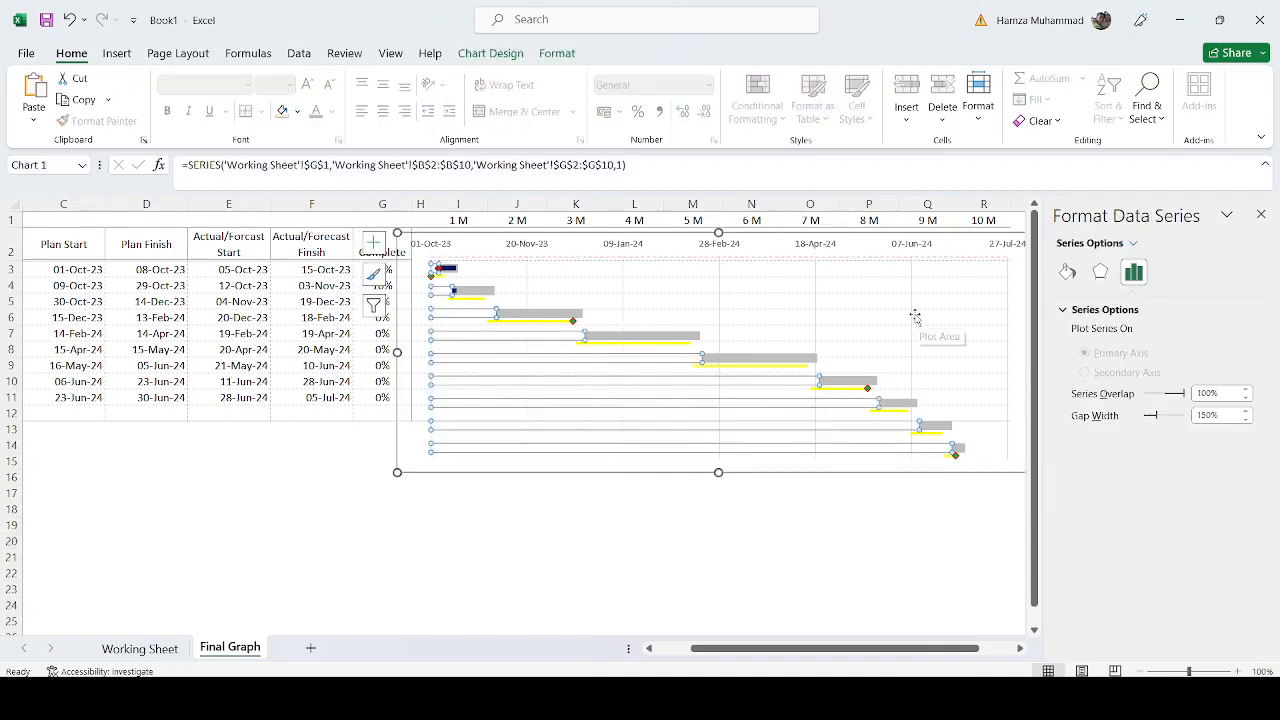
pyautogui.click(722, 530)
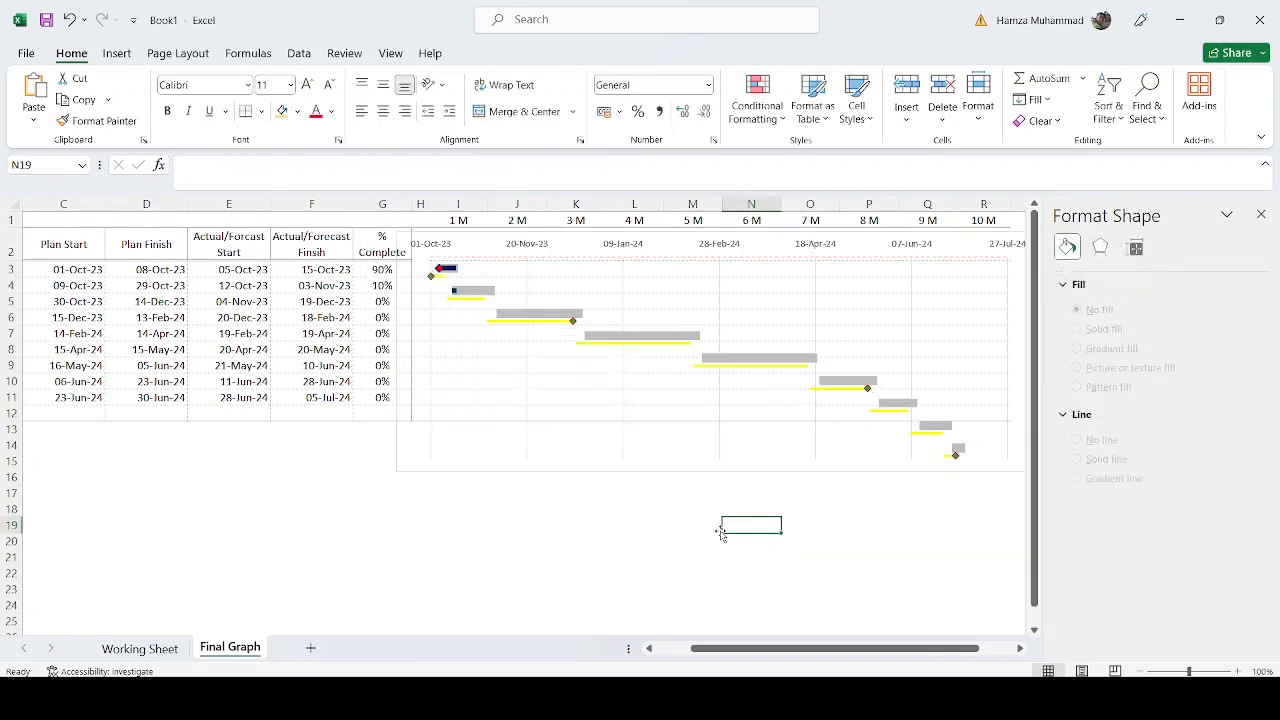
pyautogui.click(720, 530)
pyautogui.click(834, 331)
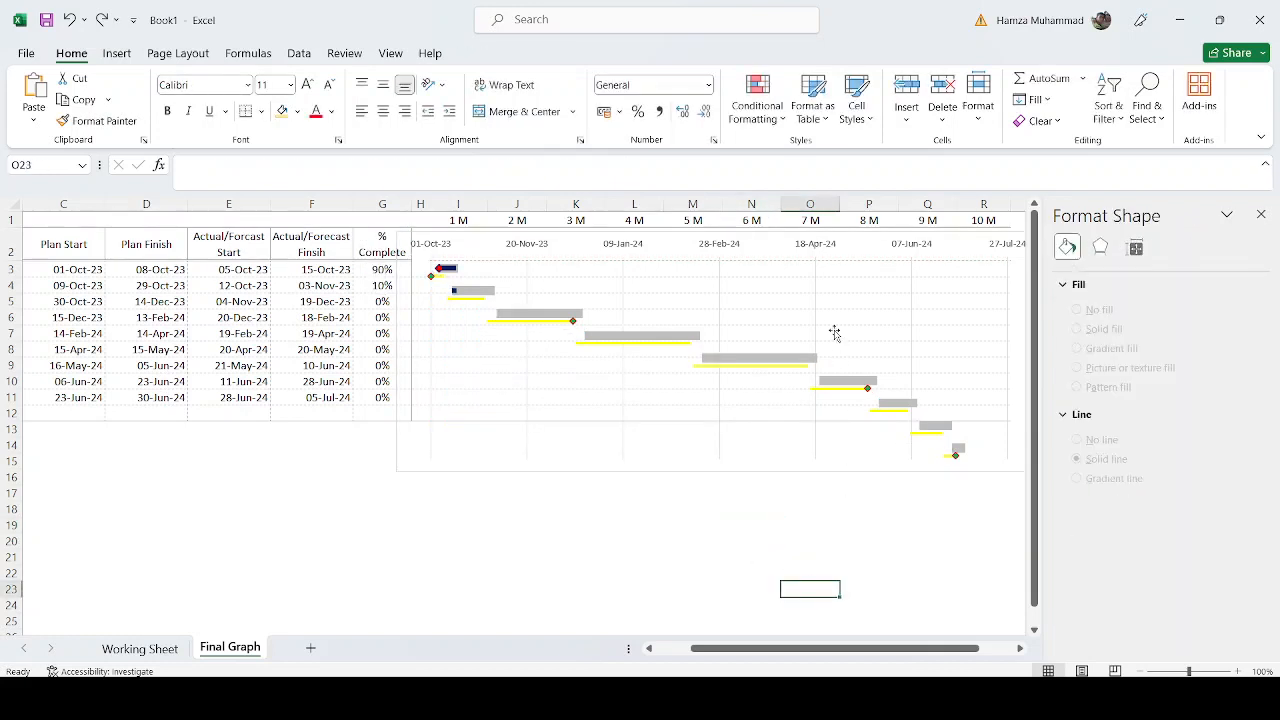
# Step: Give the chart's vertical major gridlines a dashed line style
pyautogui.click(816, 319)
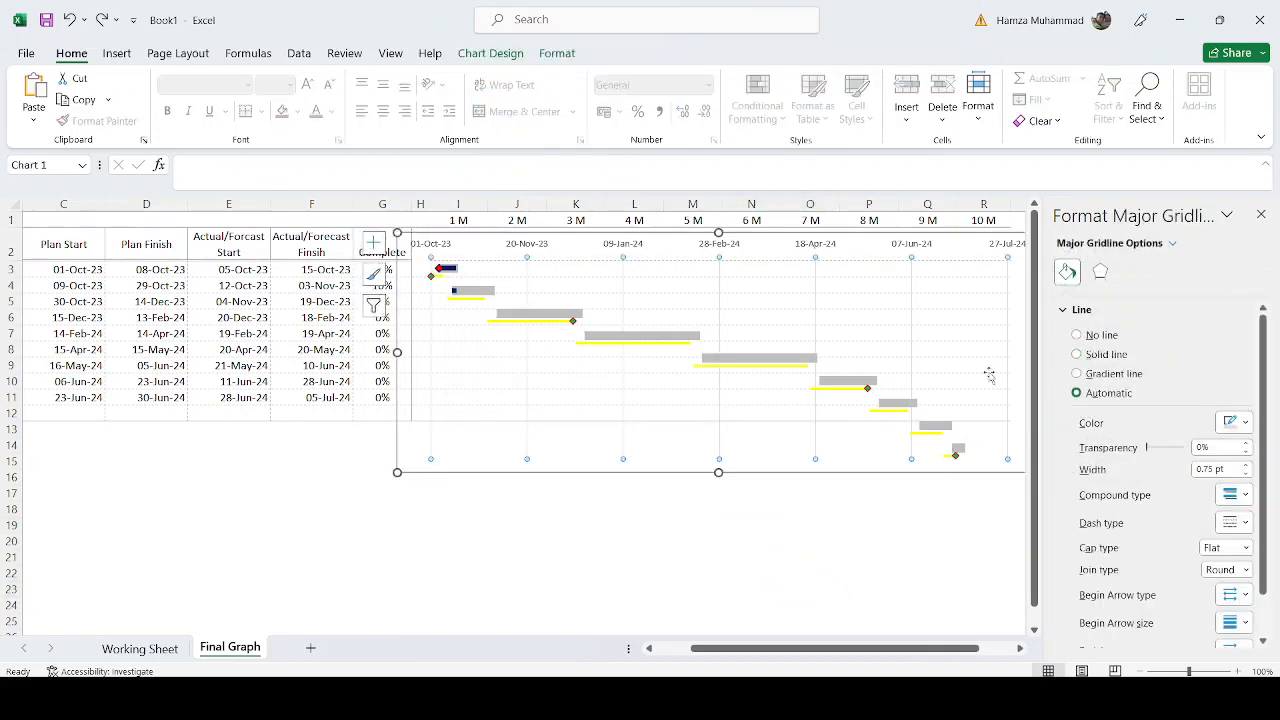
pyautogui.click(1245, 523)
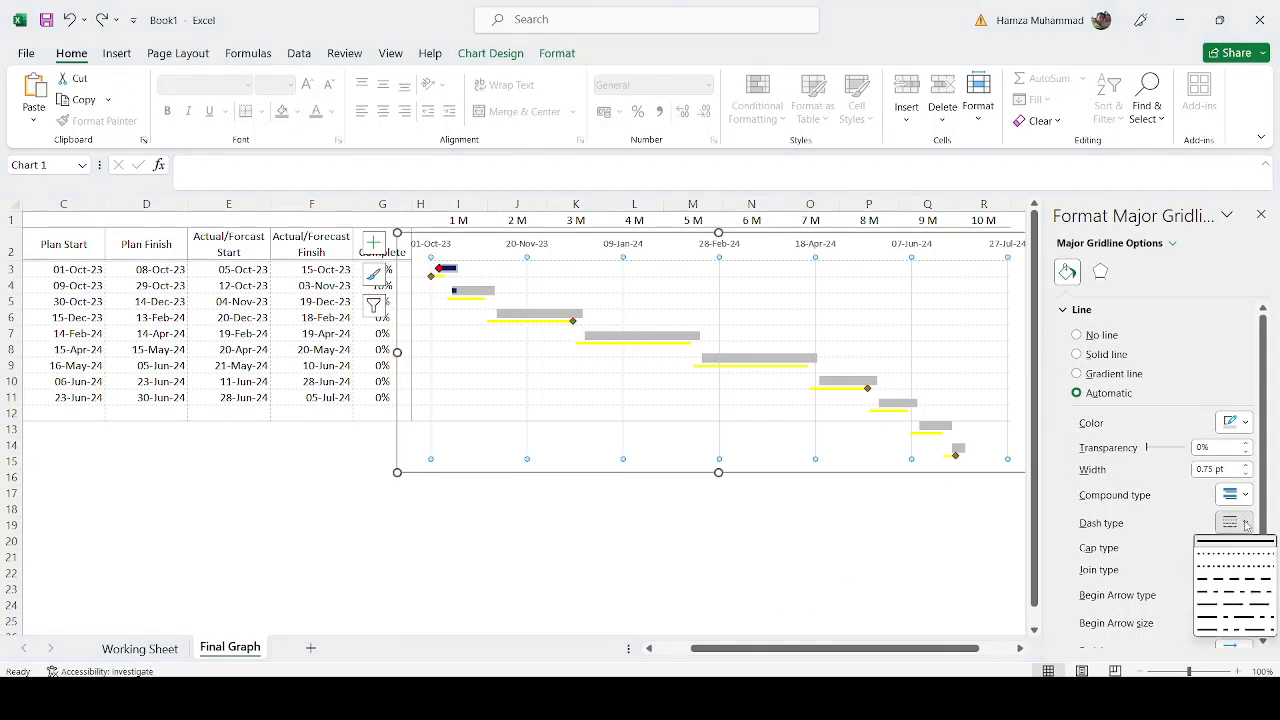
pyautogui.click(1218, 593)
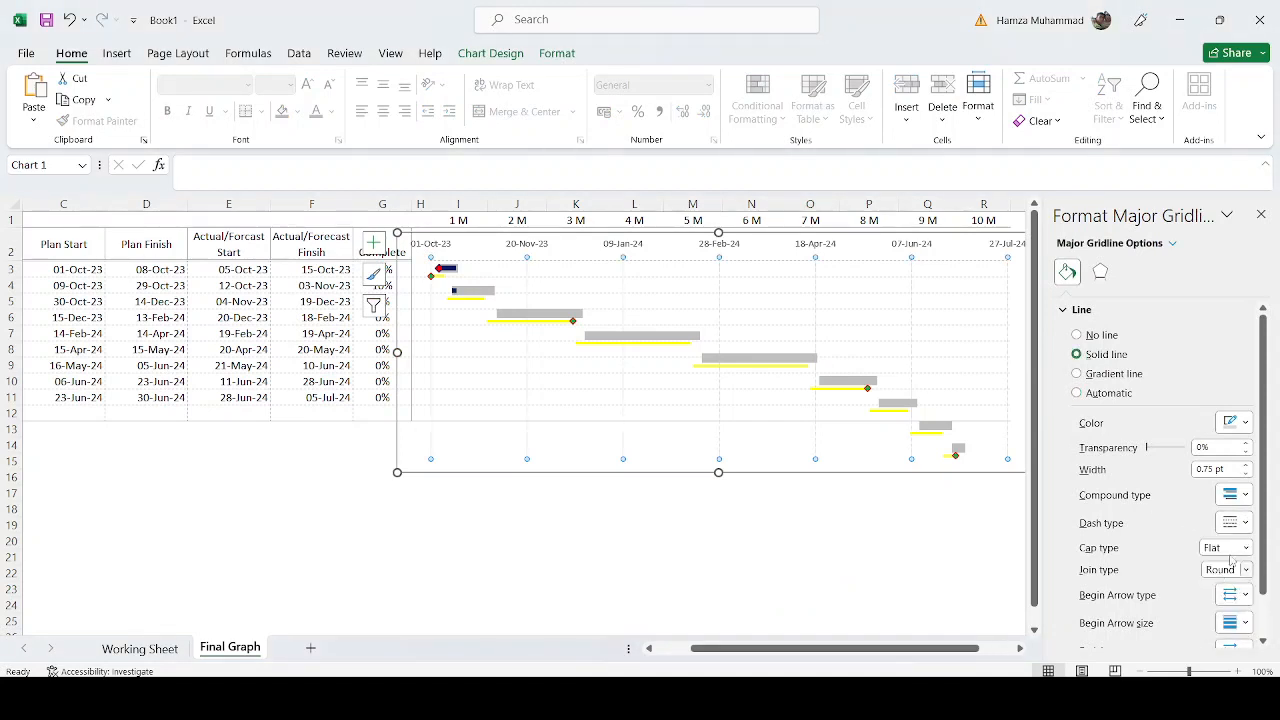
pyautogui.click(858, 556)
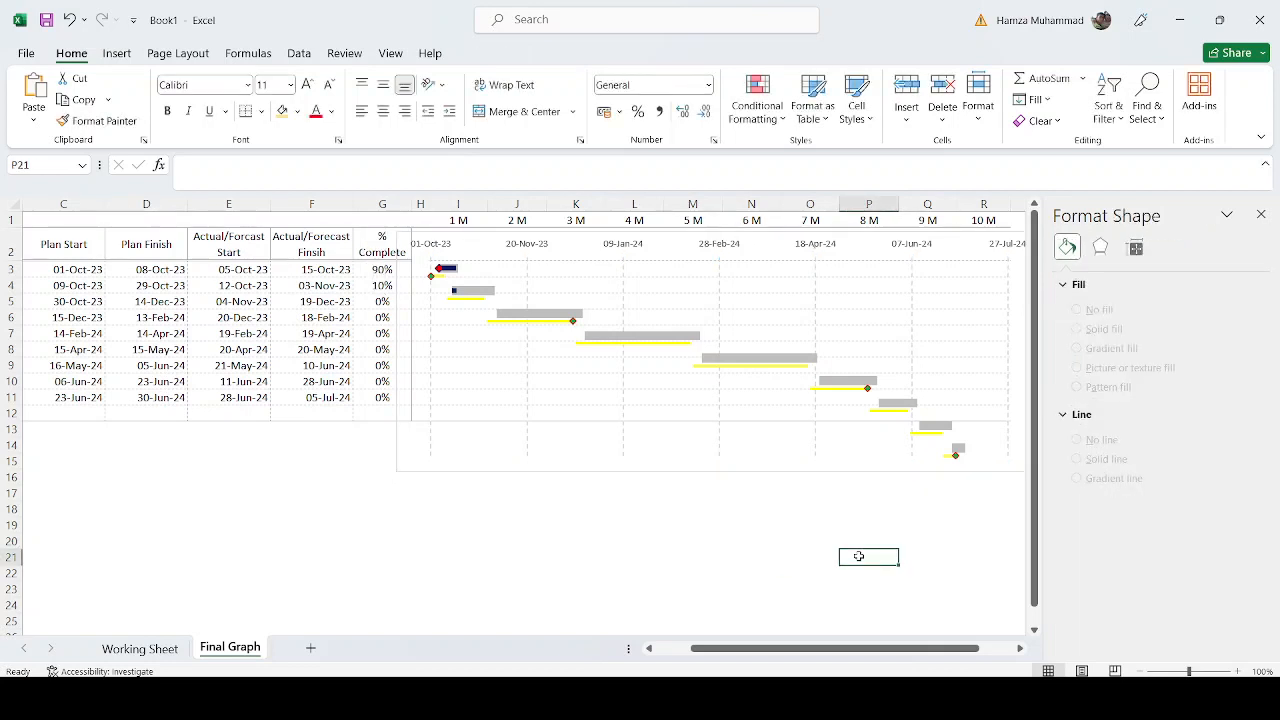
pyautogui.click(306, 507)
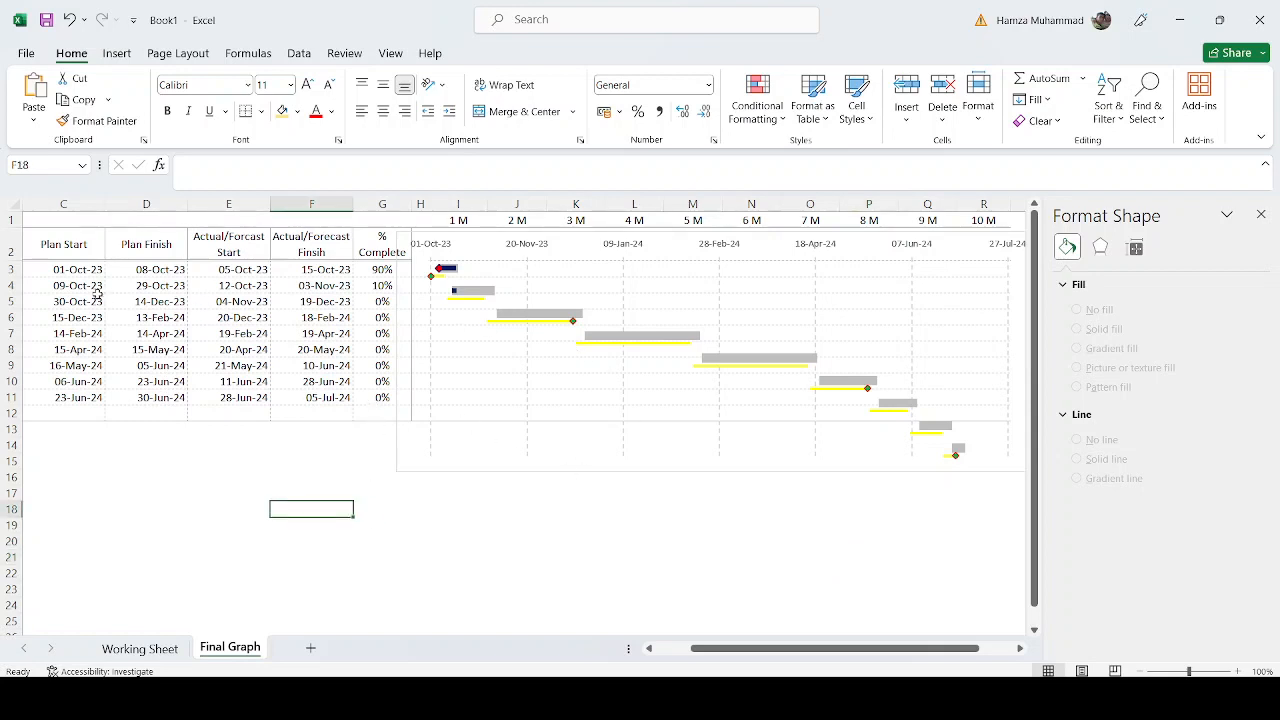
# Step: Set the height of activity rows 3 to 11 to 15
pyautogui.click(9, 270)
pyautogui.moveTo(9, 270); pyautogui.dragTo(4, 395)
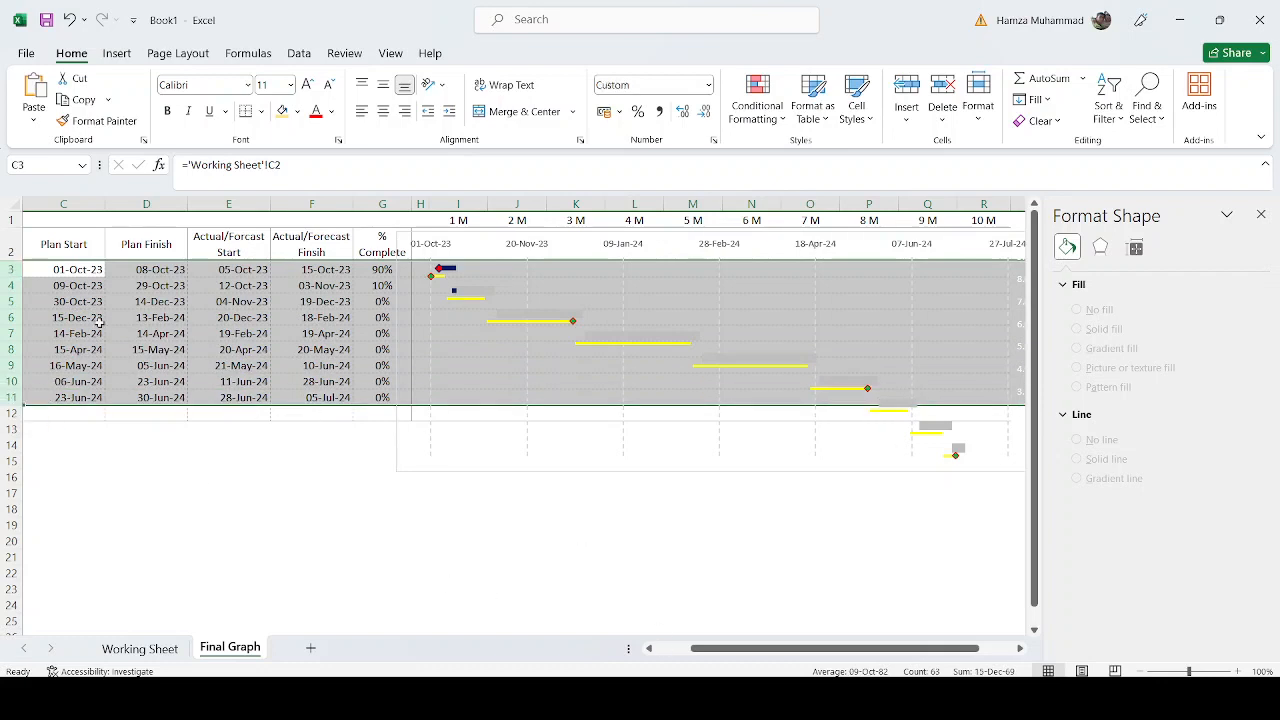
pyautogui.rightClick(11, 287)
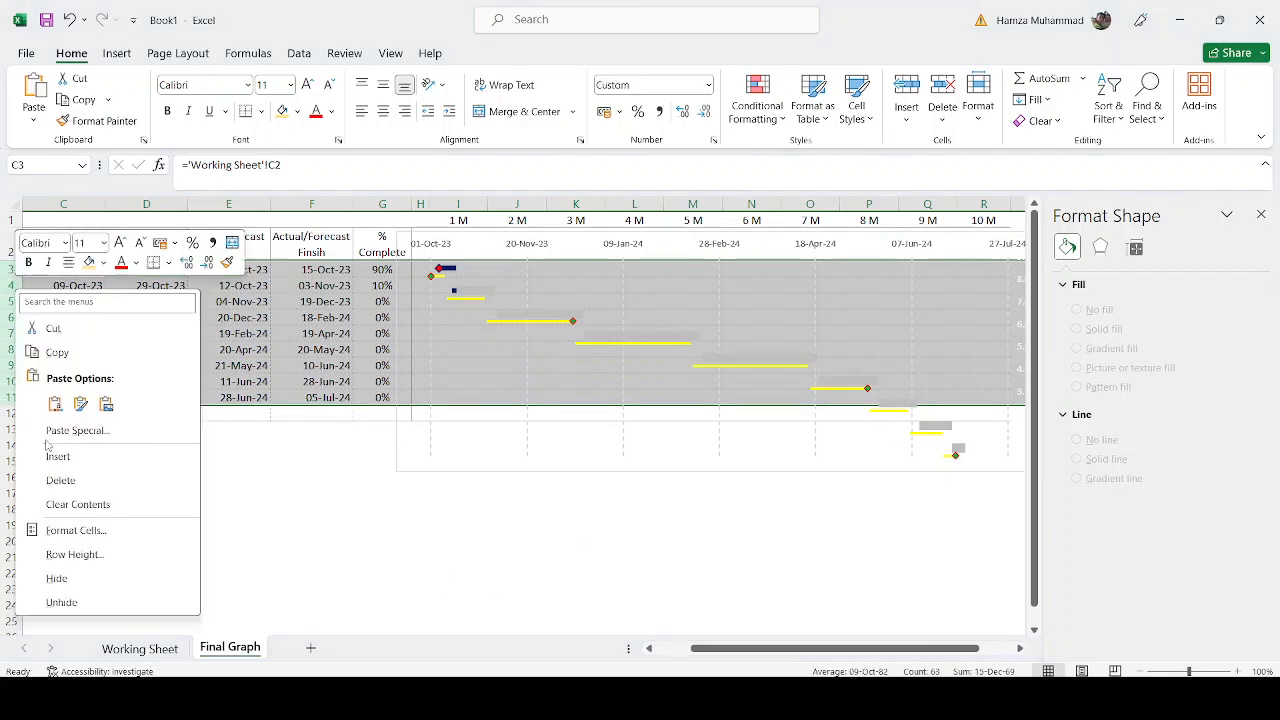
pyautogui.click(66, 563)
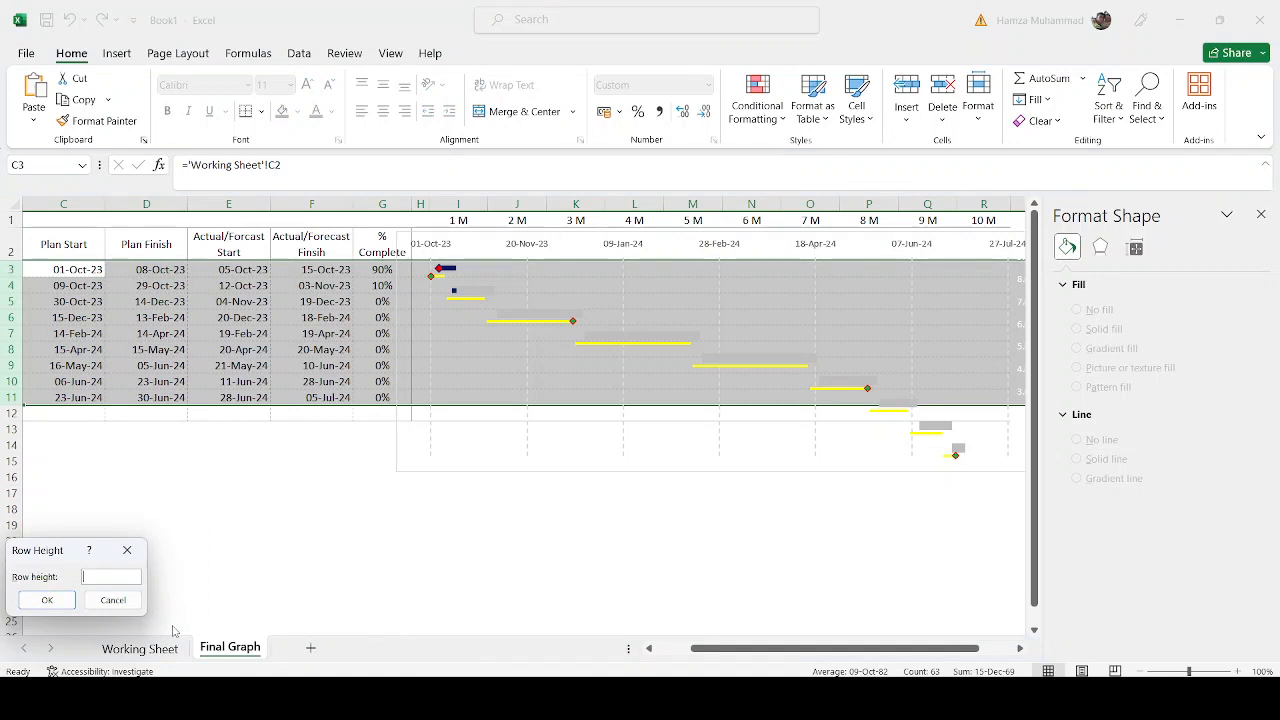
pyautogui.write('15')
pyautogui.press('Return')
# Step: Set the height of activity rows 3 to 11 to 25
pyautogui.rightClick(127, 382)
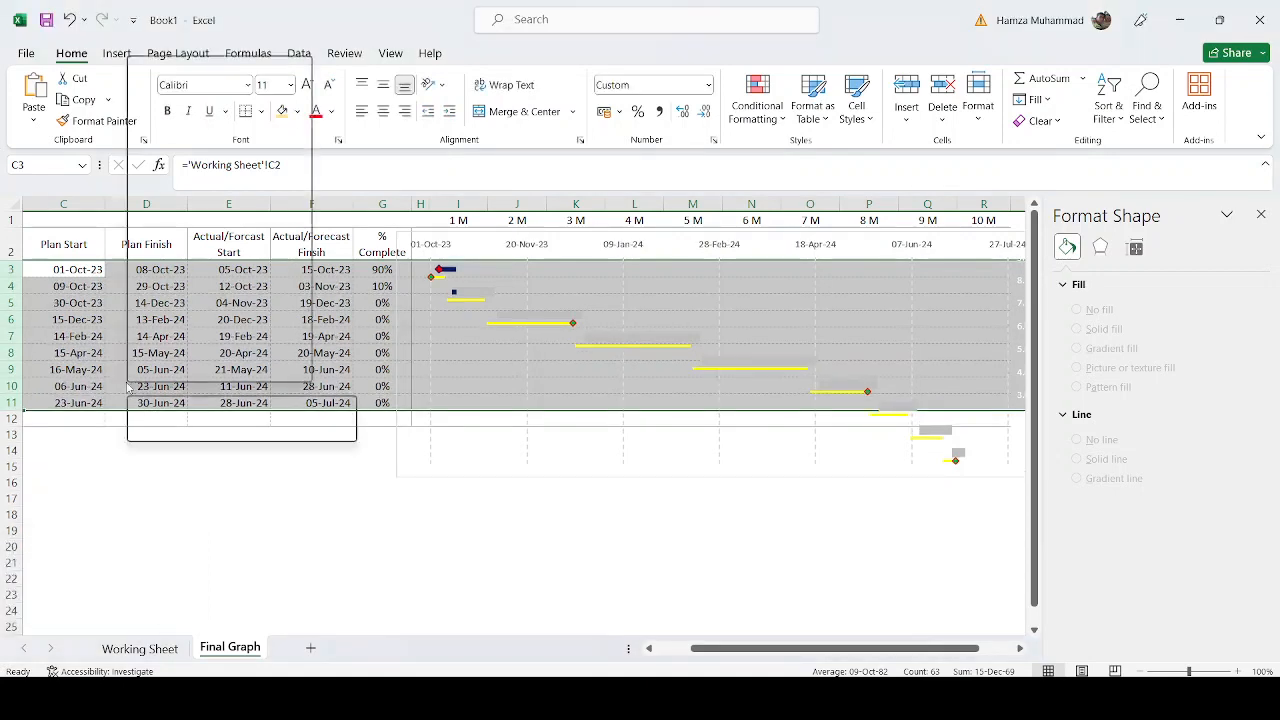
pyautogui.click(186, 321)
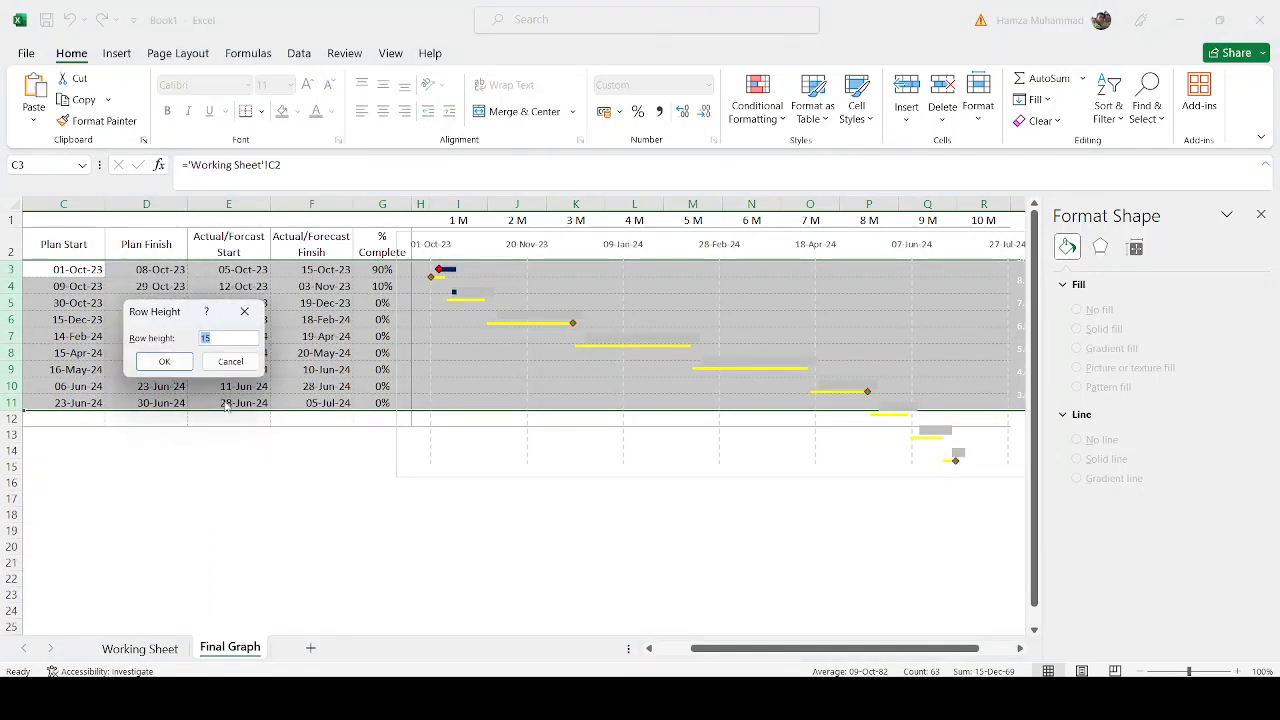
pyautogui.write('25')
pyautogui.press('Return')
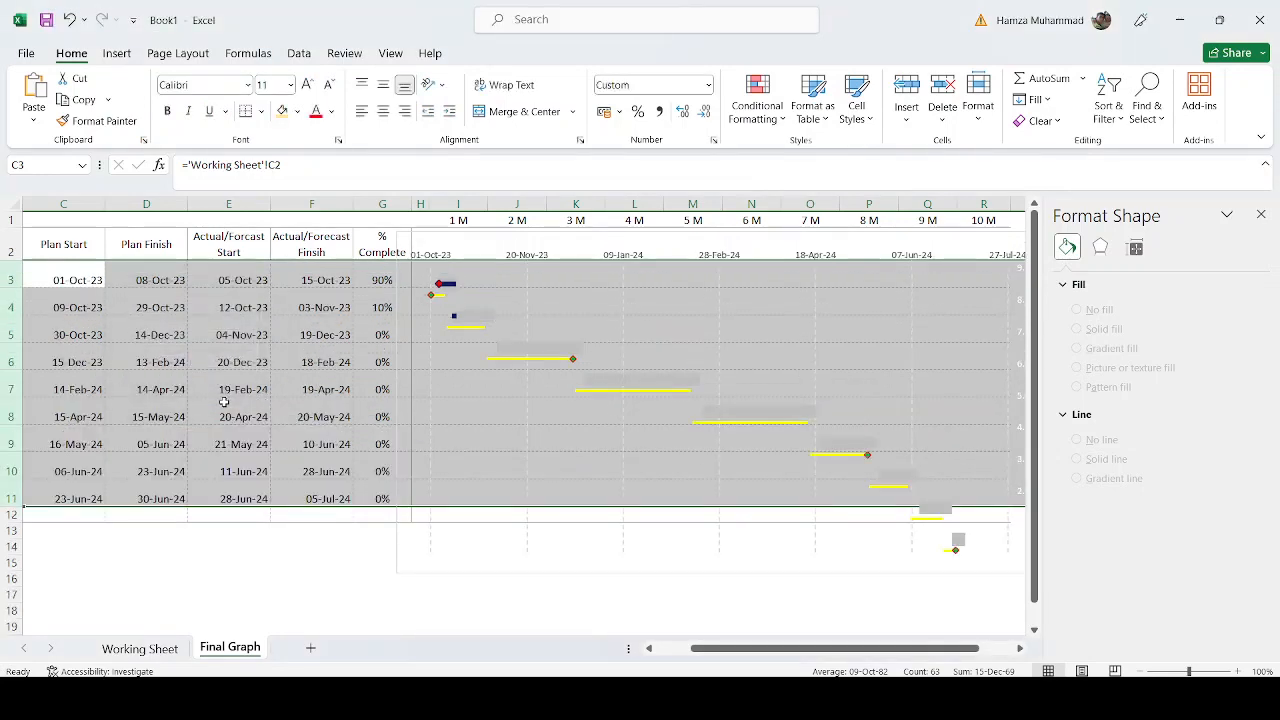
pyautogui.click(253, 628)
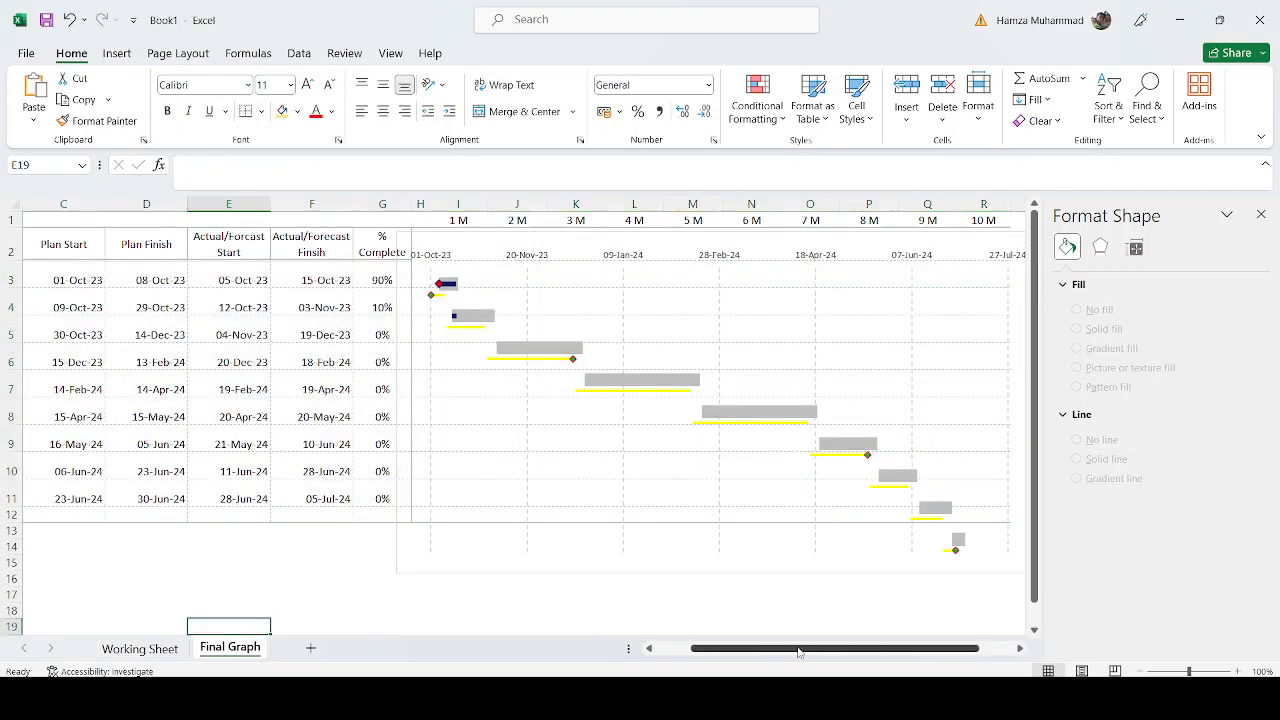
# Step: Close the formatting pane and shorten the Gantt chart from its lower edge so its bars line up with activity rows 3 to 11
pyautogui.moveTo(800, 648); pyautogui.dragTo(766, 648)
pyautogui.click(709, 429)
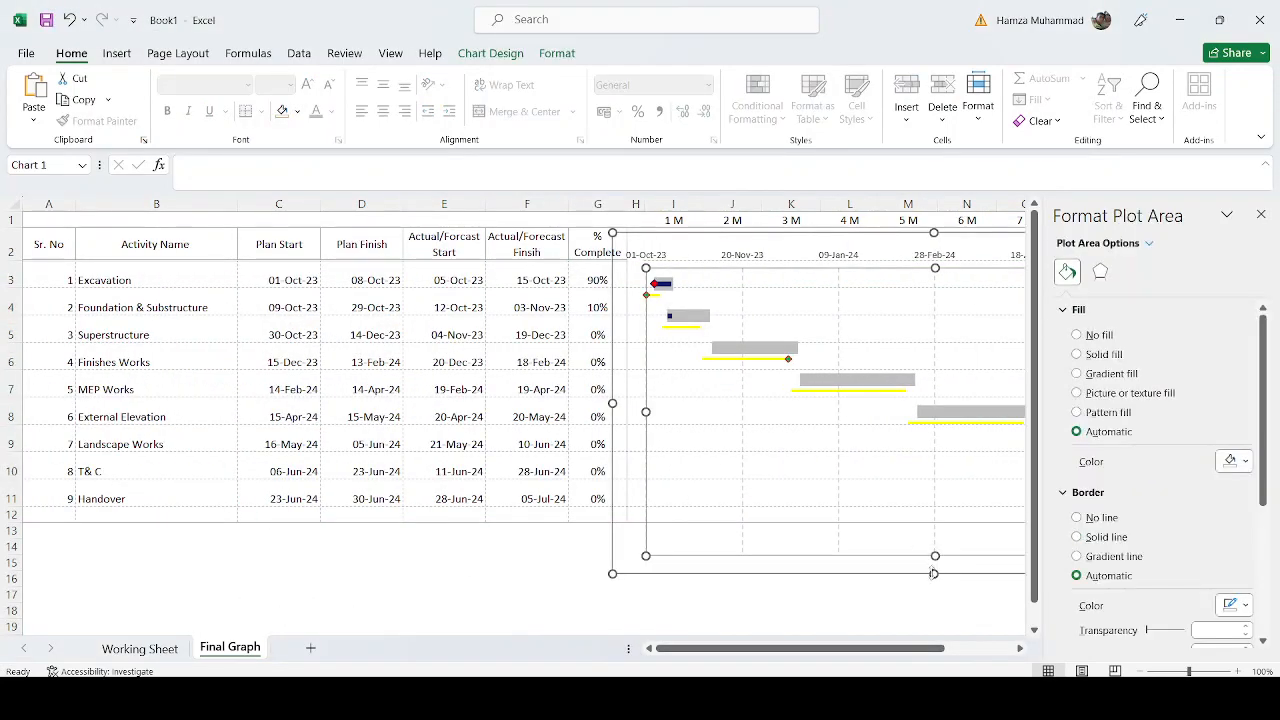
pyautogui.click(1261, 214)
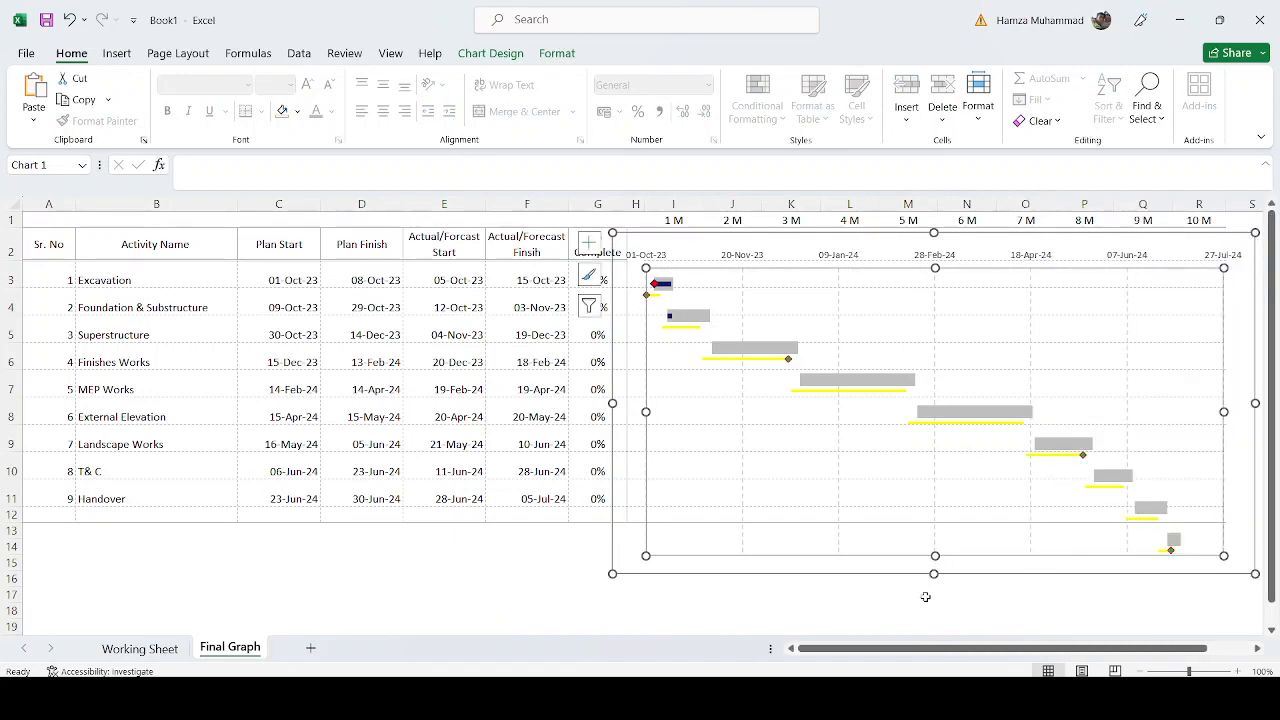
pyautogui.moveTo(934, 573); pyautogui.dragTo(934, 534)
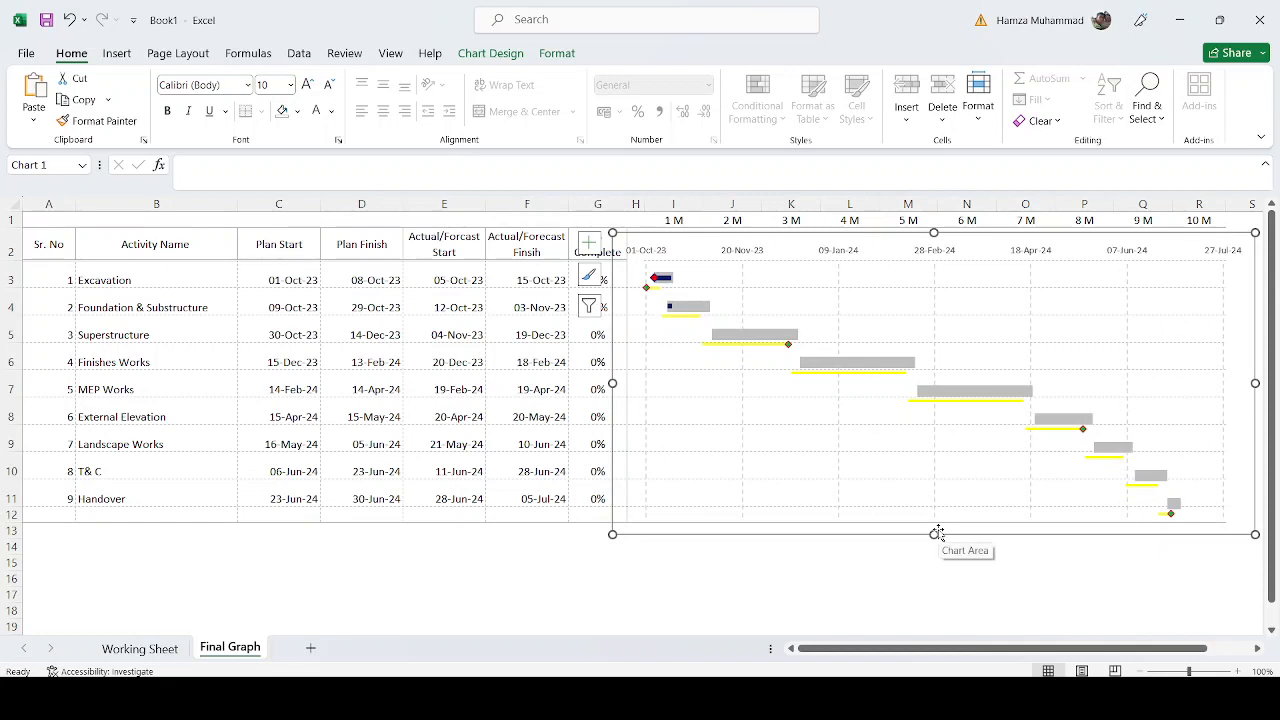
pyautogui.click(11, 497)
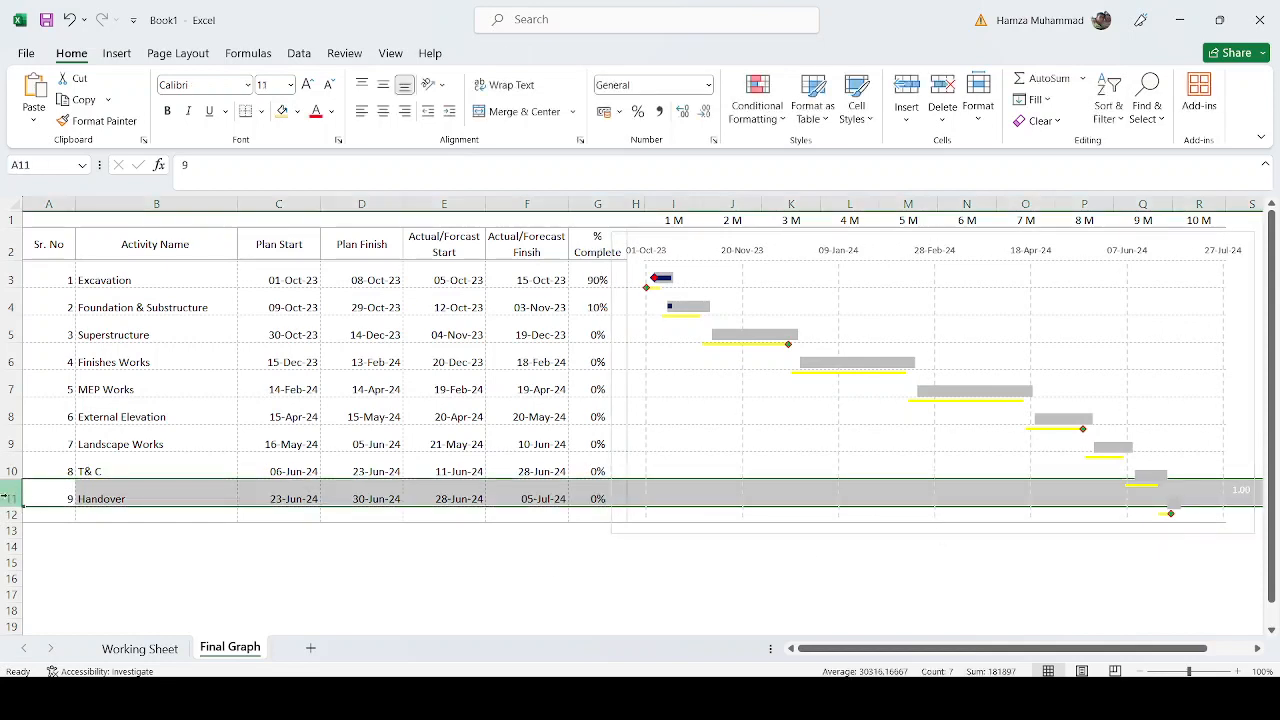
pyautogui.click(942, 573)
pyautogui.click(943, 502)
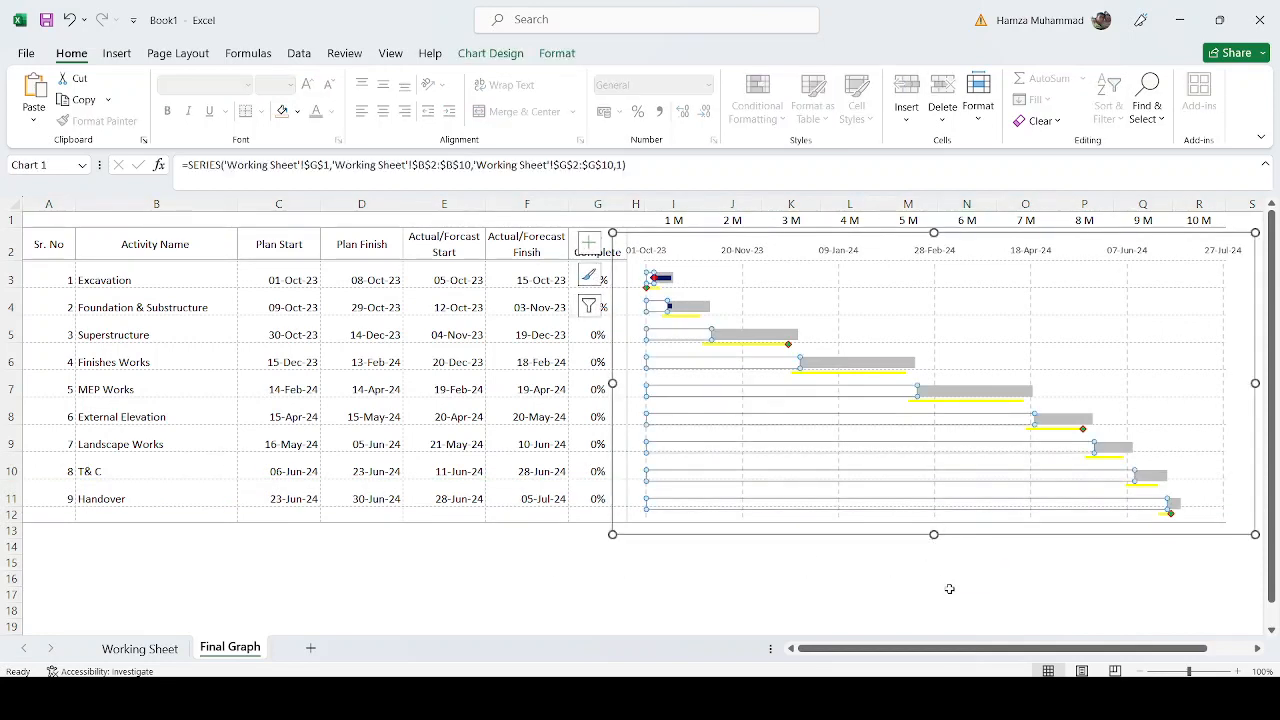
pyautogui.click(949, 589)
pyautogui.click(1213, 516)
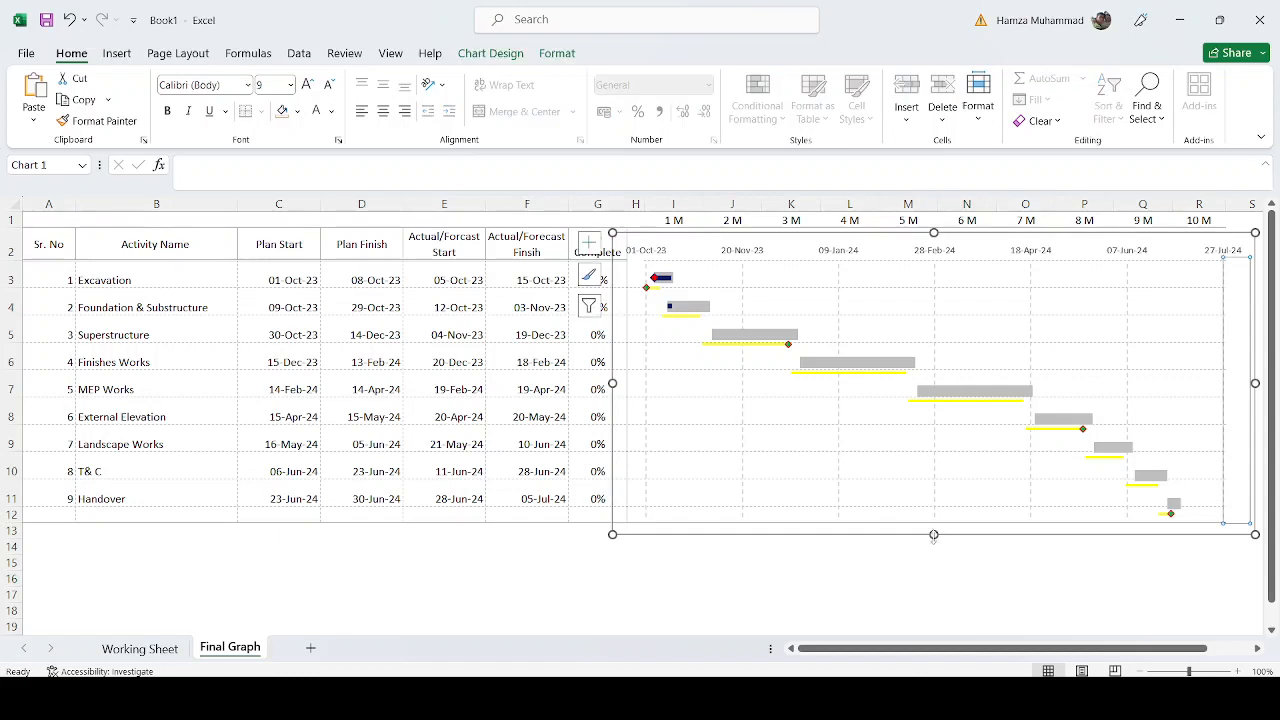
pyautogui.moveTo(933, 536); pyautogui.dragTo(933, 521)
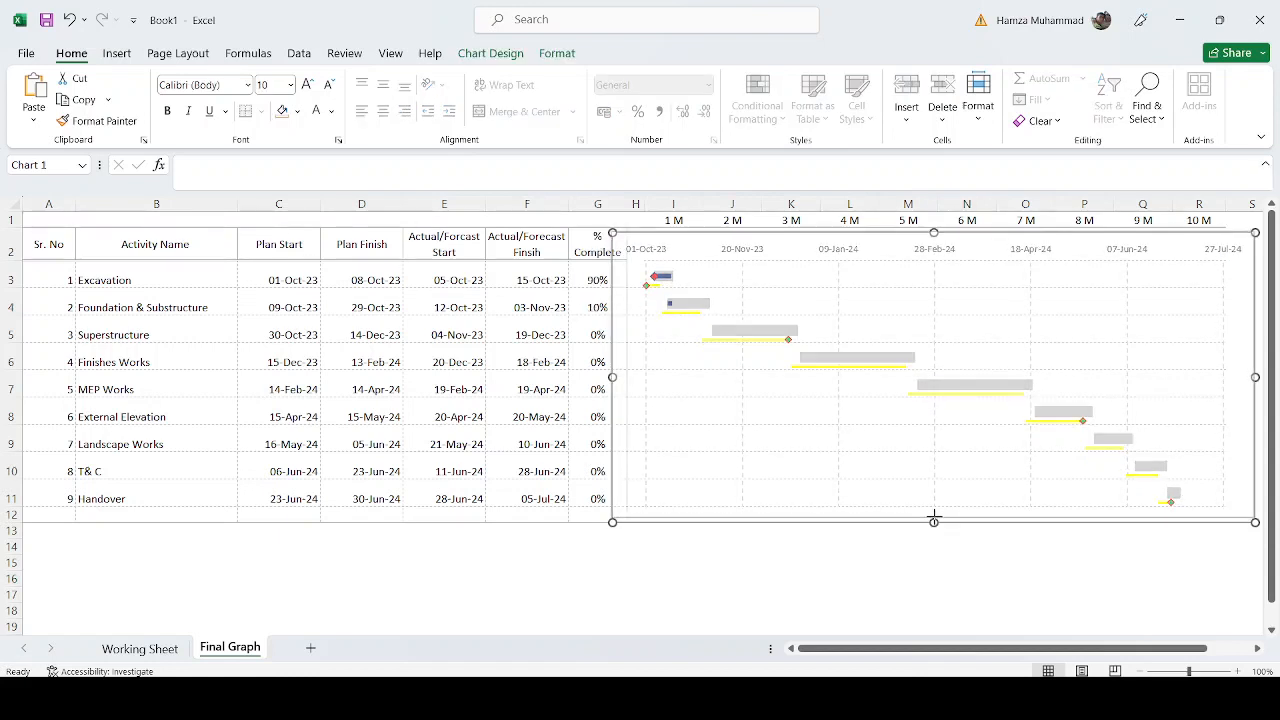
pyautogui.click(935, 552)
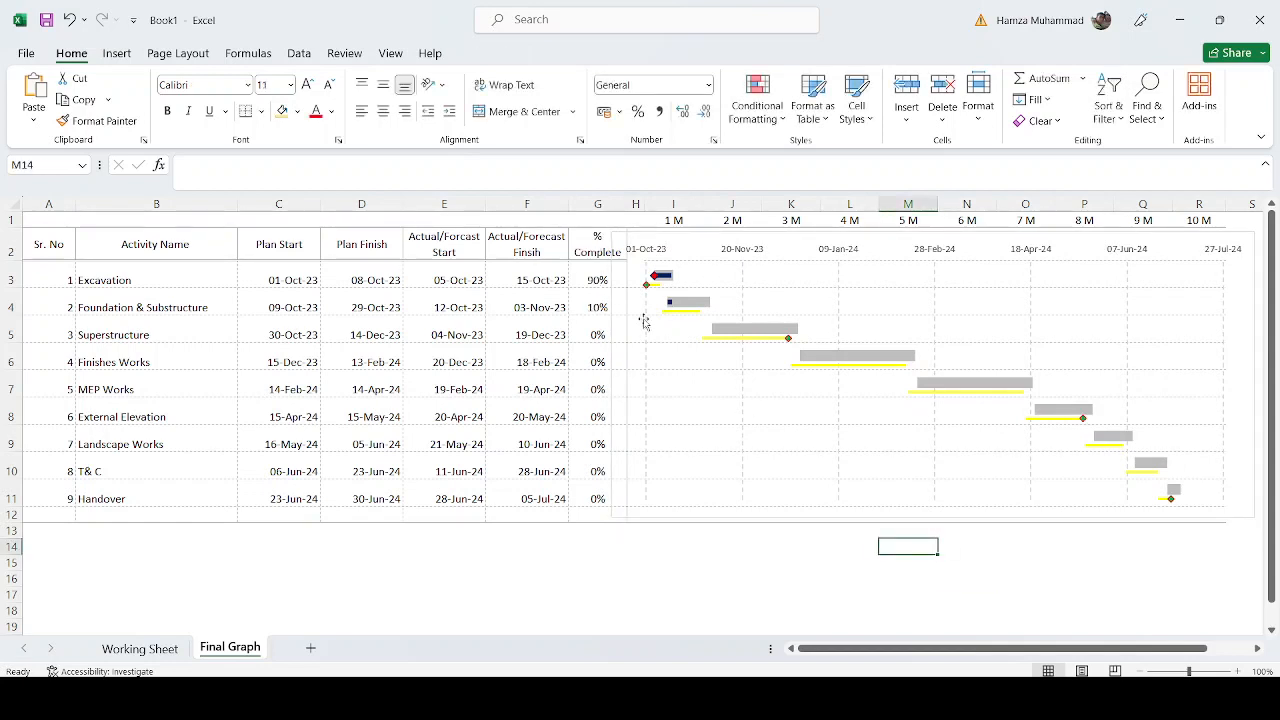
# Step: Vertically middle-align the activity table cells A3:G11
pyautogui.moveTo(57, 280); pyautogui.dragTo(588, 497)
pyautogui.click(383, 85)
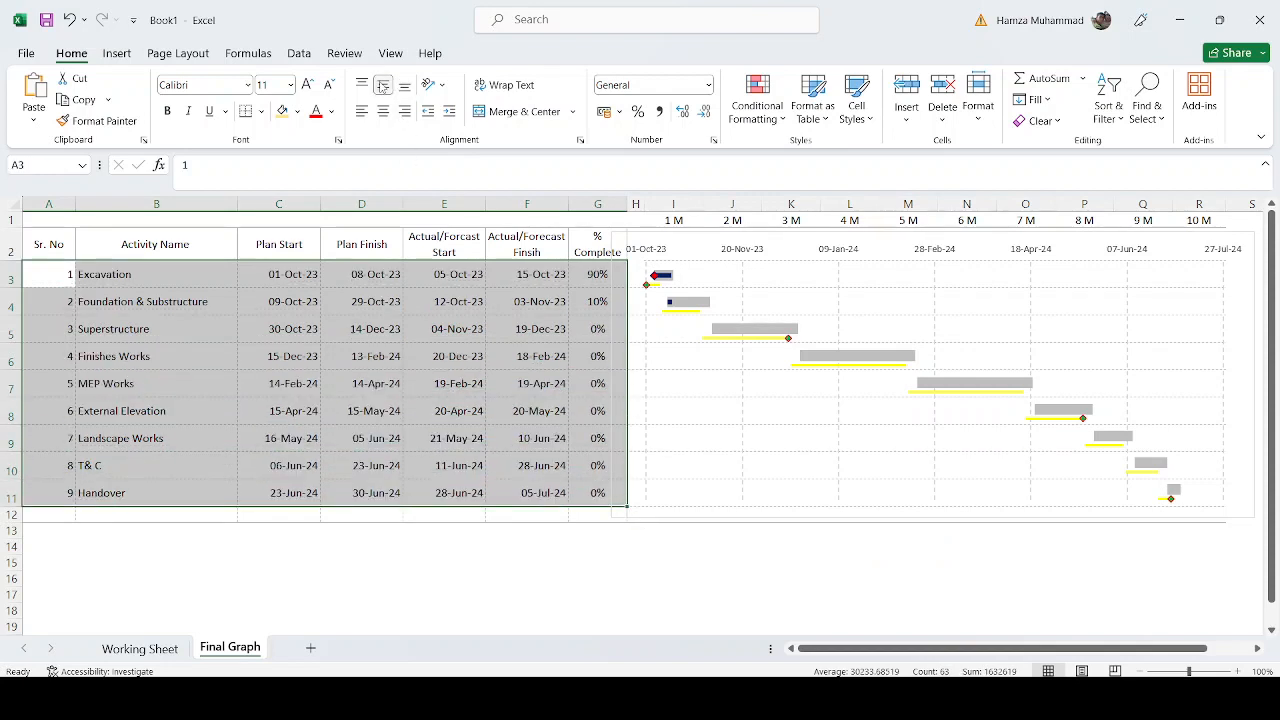
pyautogui.click(249, 577)
# Step: Center the serial numbers in A3:A11 horizontally
pyautogui.click(54, 285)
pyautogui.moveTo(53, 294); pyautogui.dragTo(55, 497)
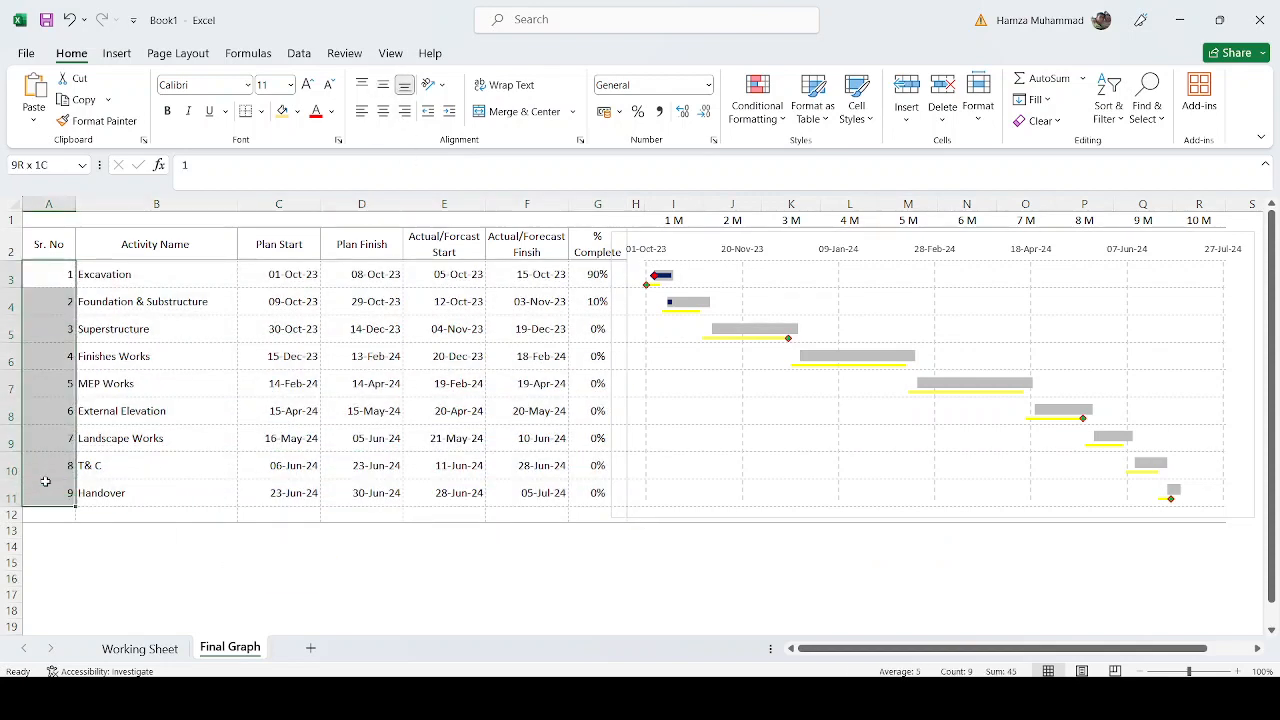
pyautogui.click(383, 111)
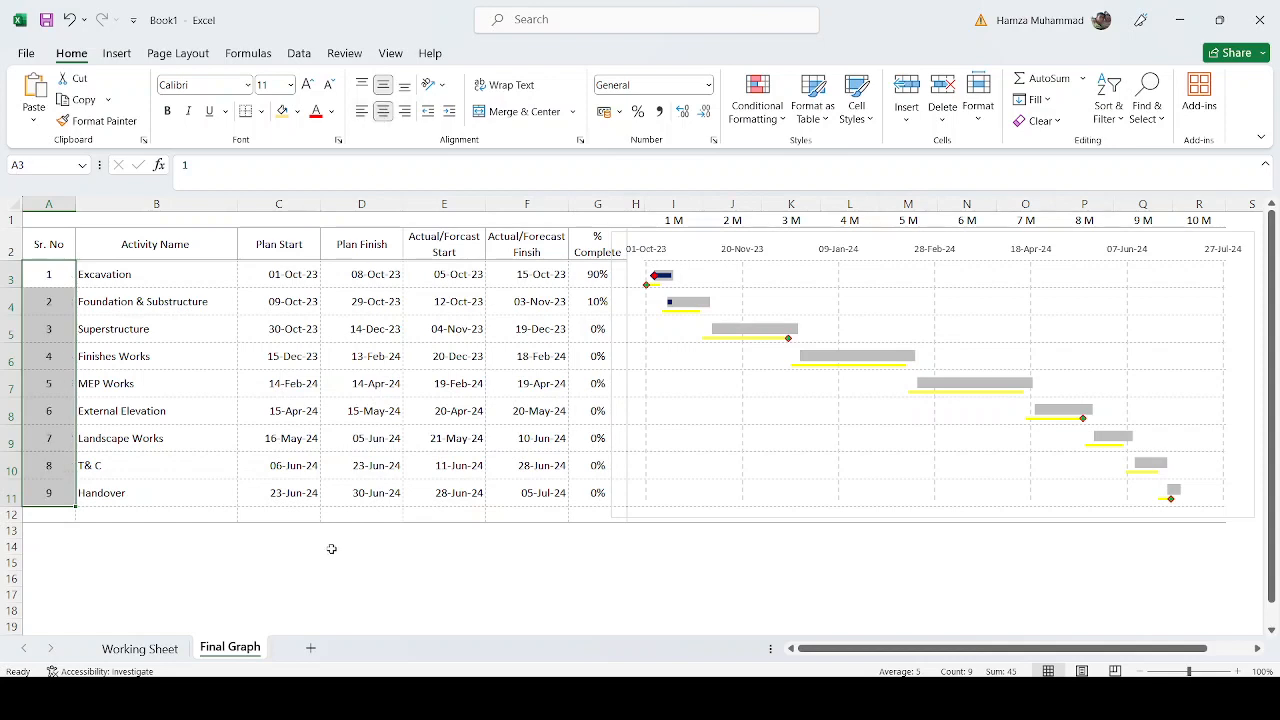
pyautogui.click(336, 578)
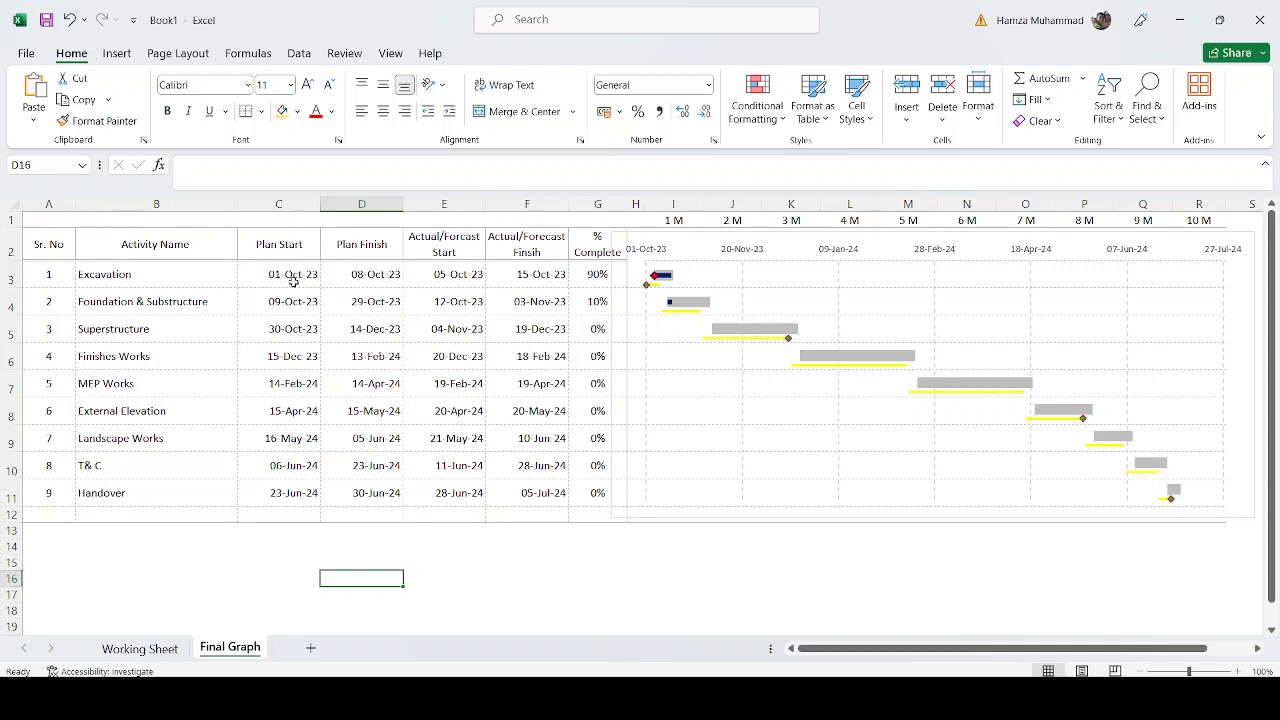
# Step: On the Working Sheet, set % Complete to 100% for Excavation and 75% for Foundation & Substructure
pyautogui.click(148, 651)
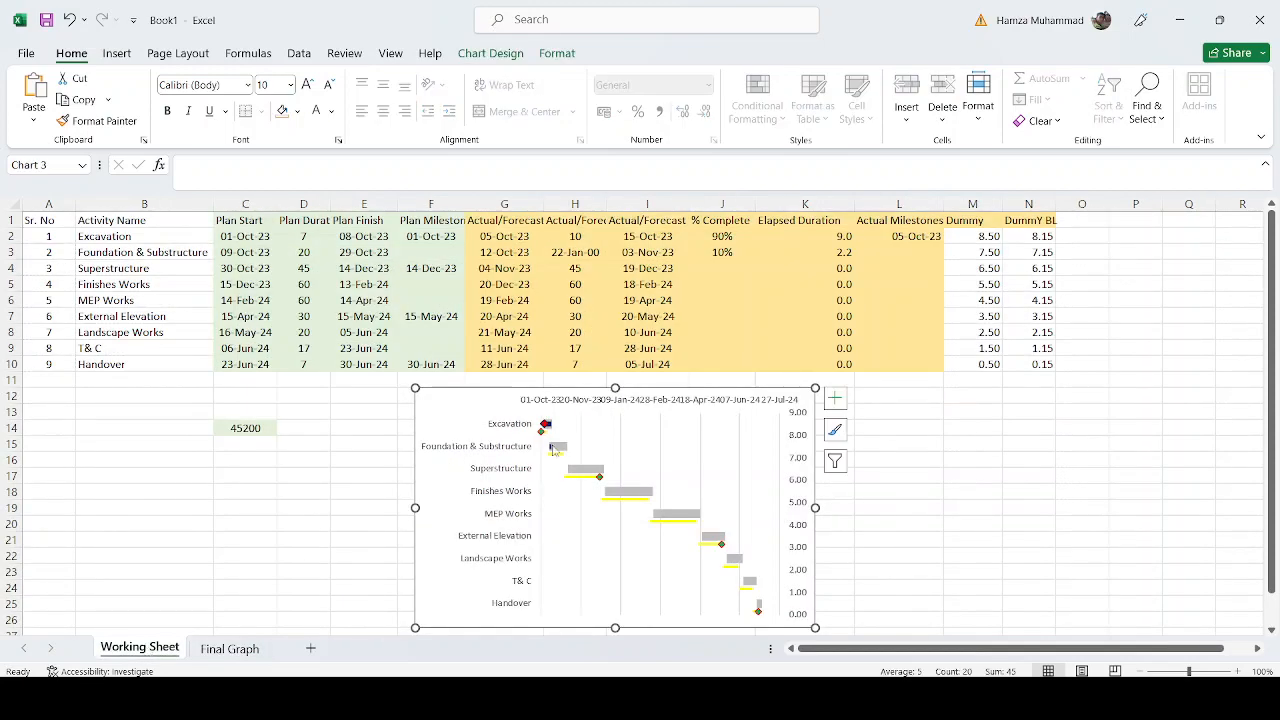
pyautogui.click(721, 237)
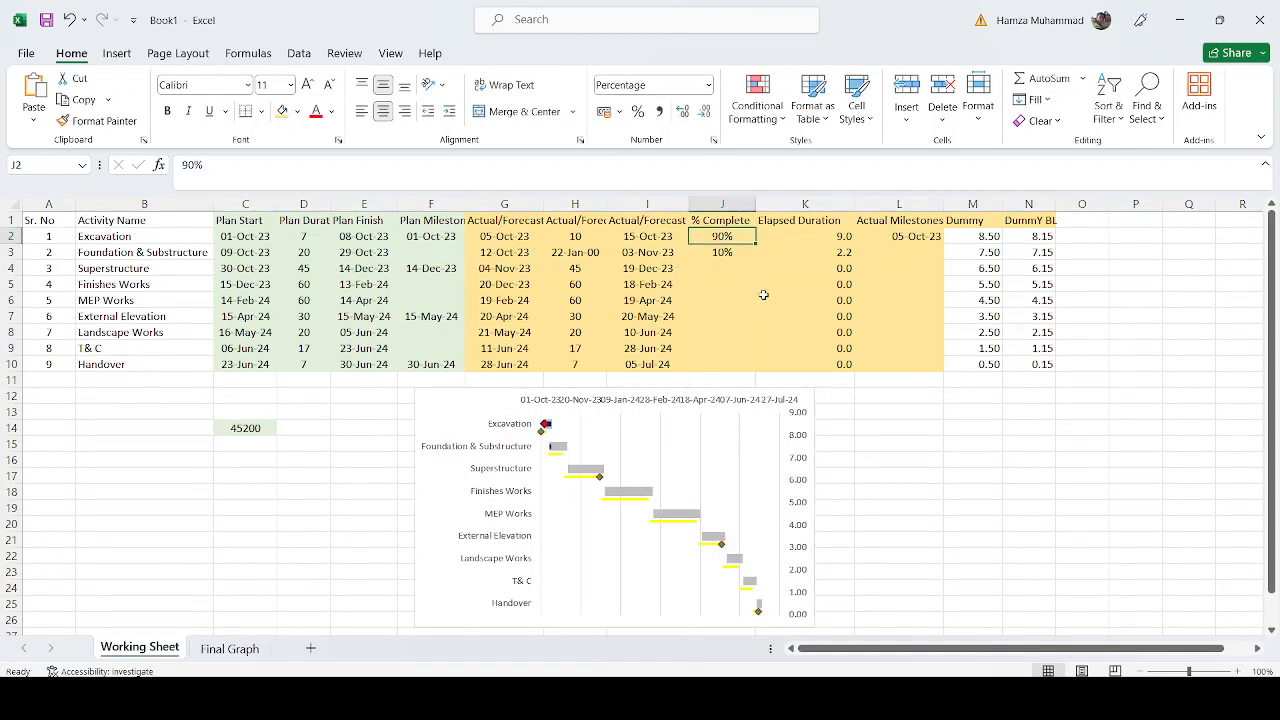
pyautogui.write('100')
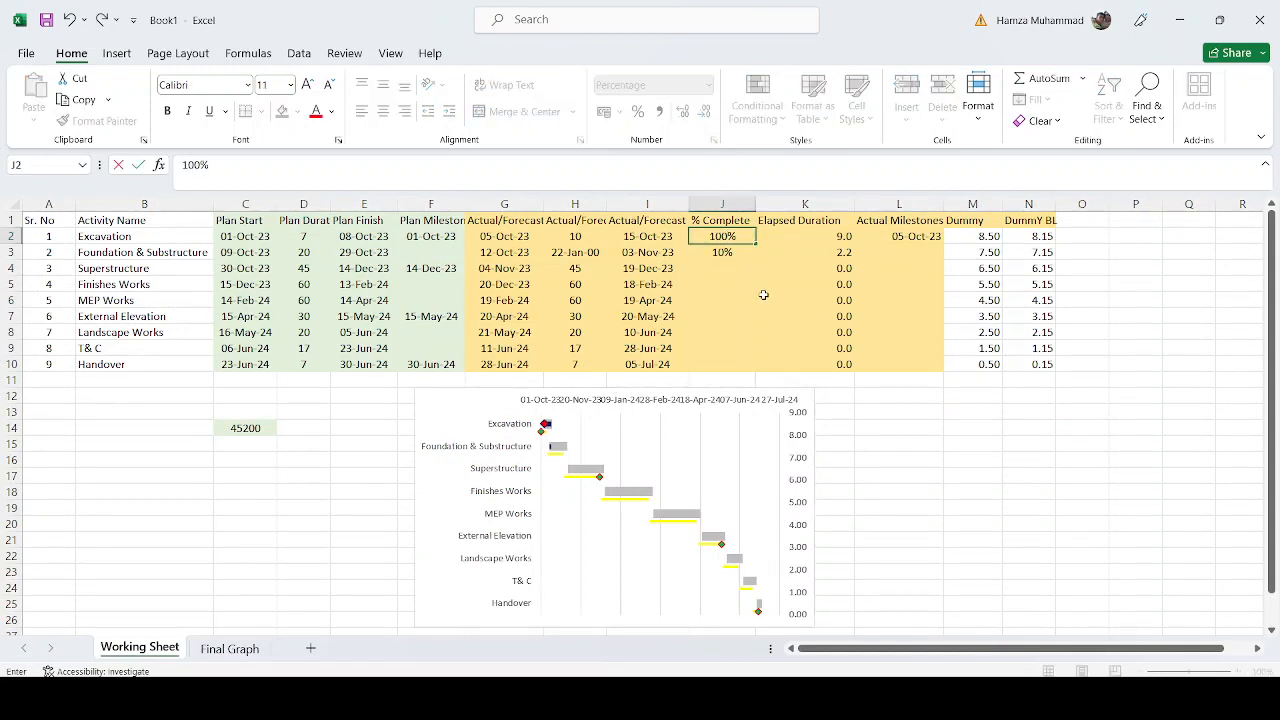
pyautogui.press('Tab')
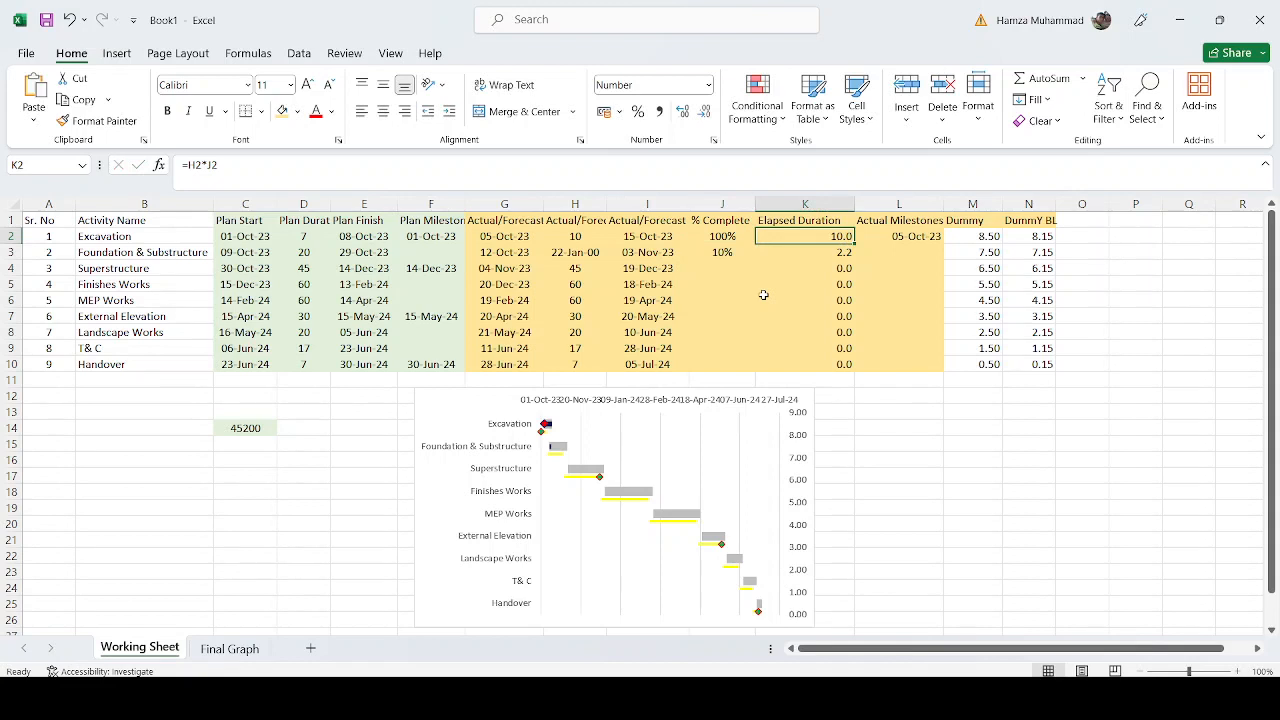
pyautogui.click(720, 252)
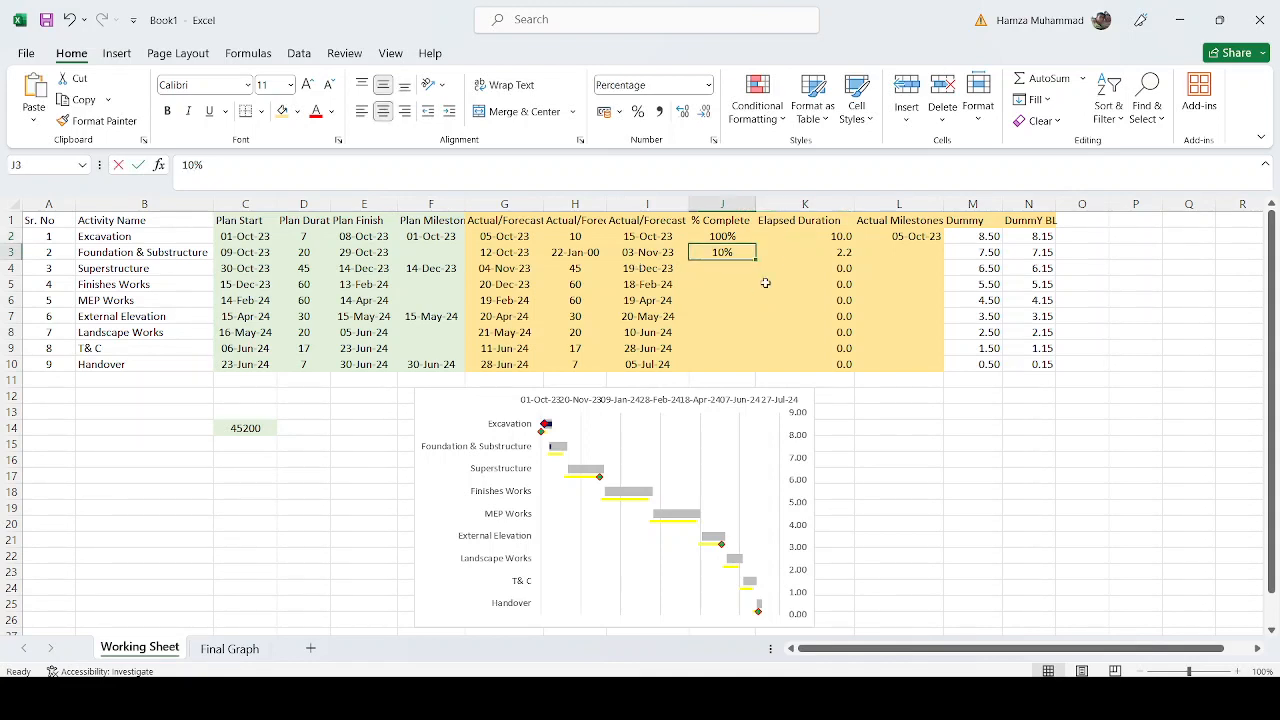
pyautogui.write('75')
pyautogui.click(658, 253)
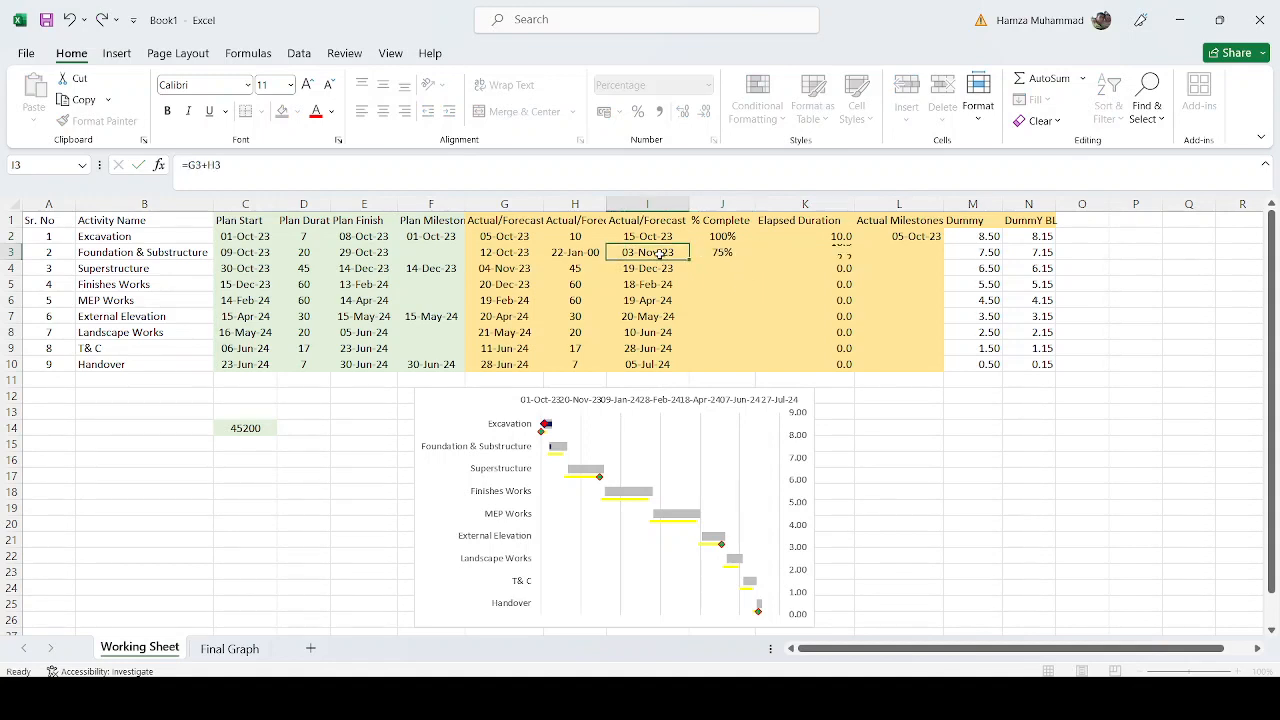
# Step: Copy the number format of H2 onto H3 and set the Foundation & Substructure actual/forecast duration to 25
pyautogui.click(556, 250)
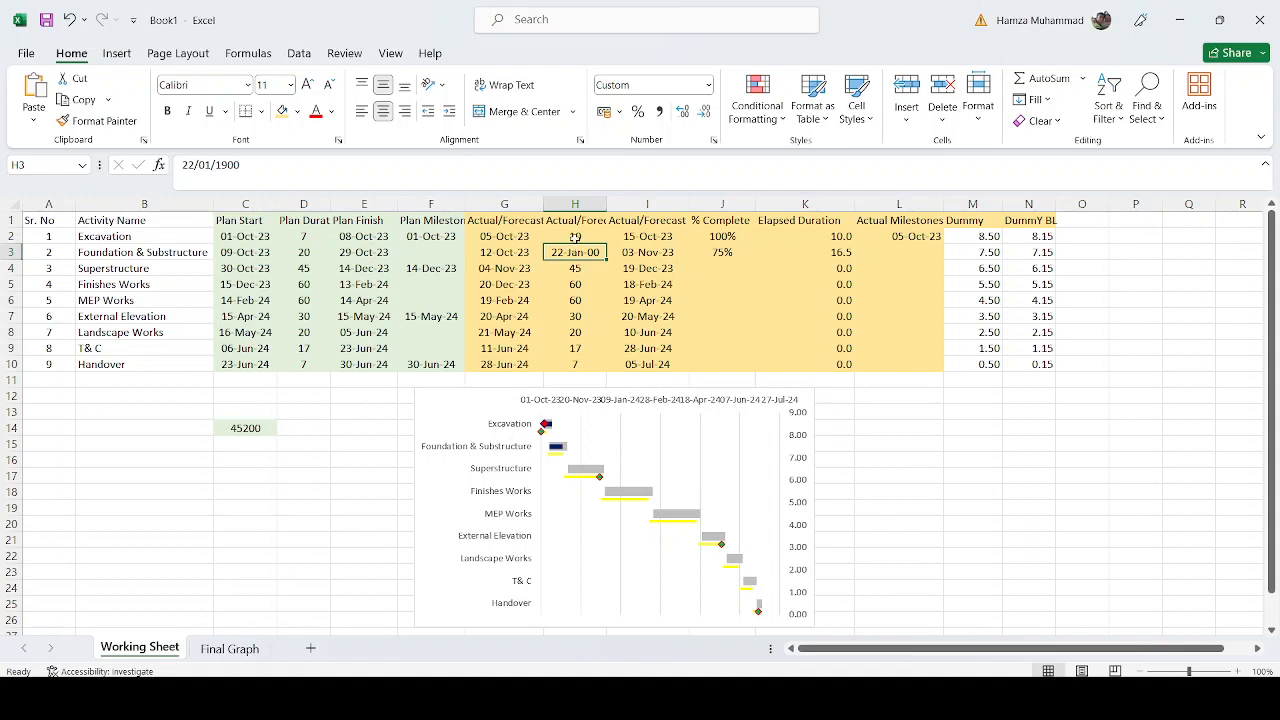
pyautogui.click(575, 237)
pyautogui.click(98, 120)
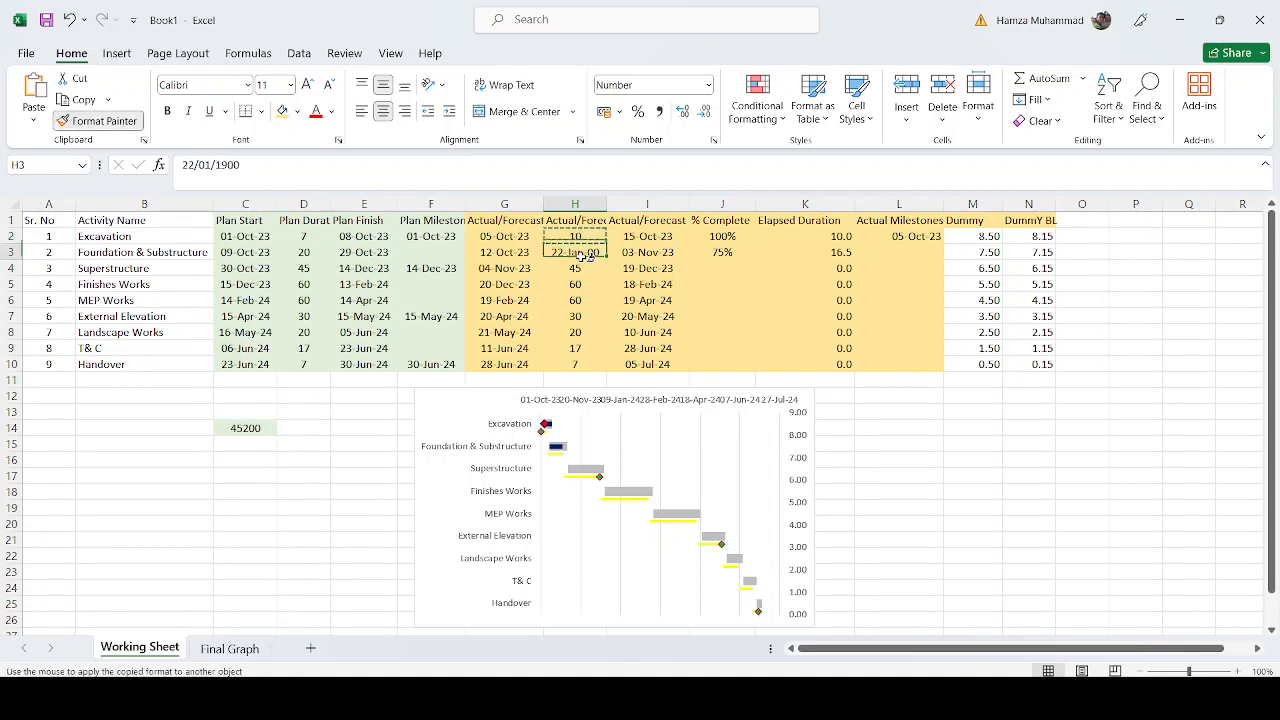
pyautogui.click(585, 254)
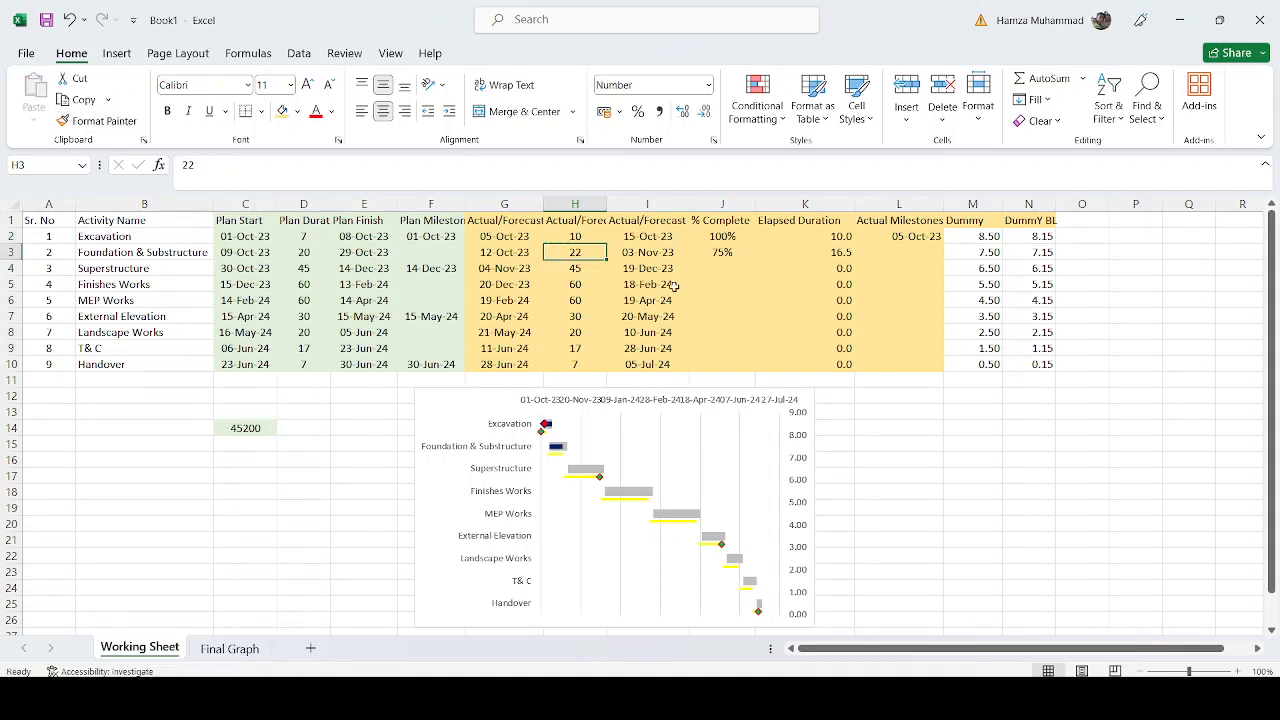
pyautogui.write('25')
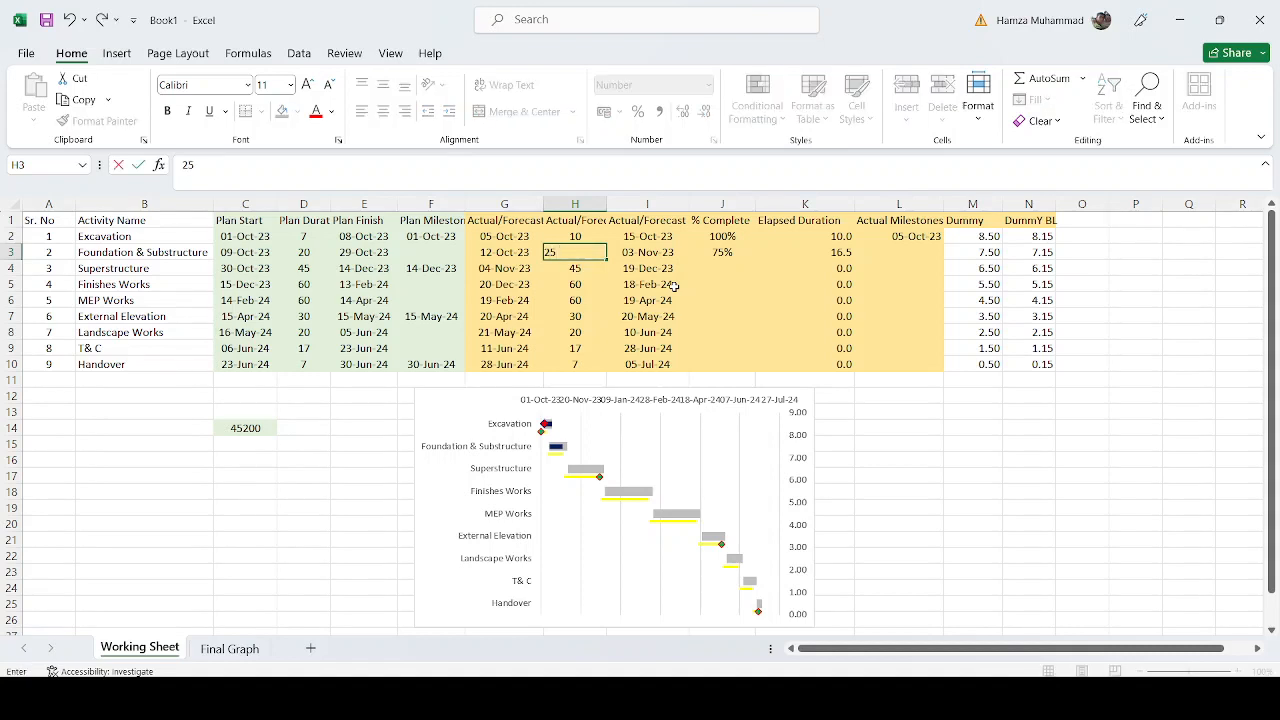
pyautogui.press('Return')
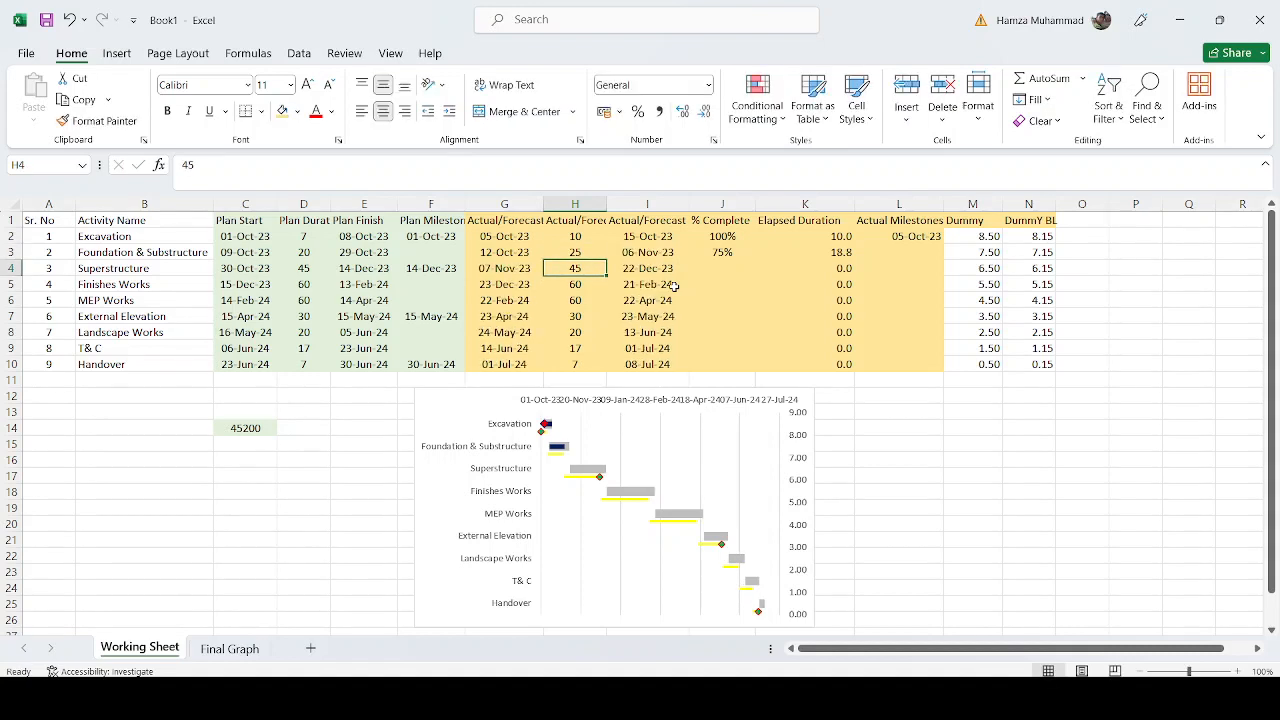
# Step: Replace the Superstructure actual/forecast start formula in G4 with the fixed date =DATE(2023,11,4)
pyautogui.click(514, 268)
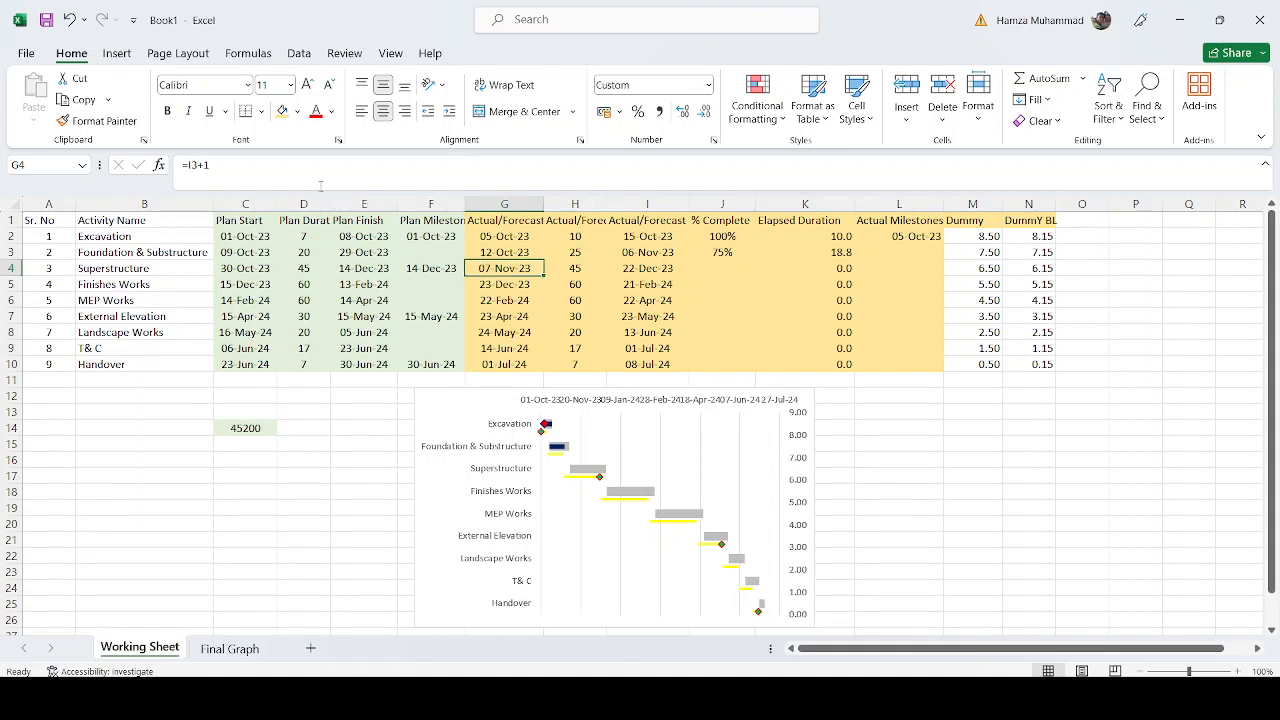
pyautogui.write('=DATE(')
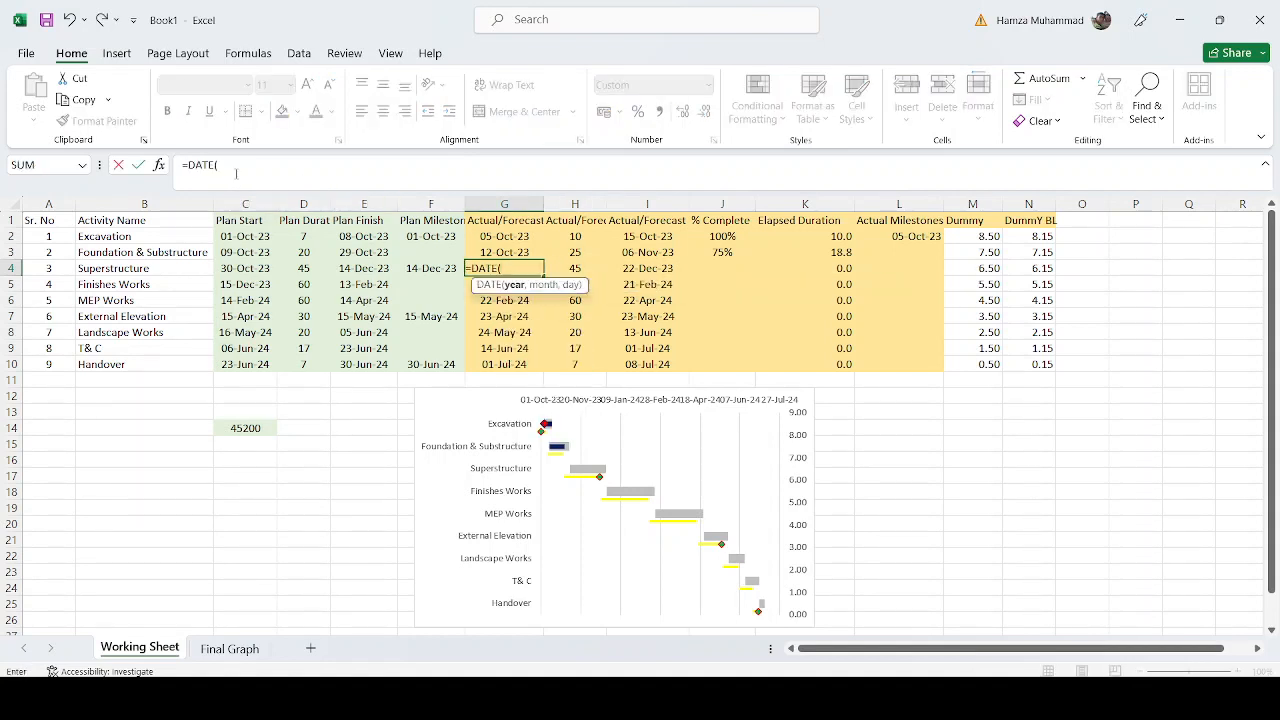
pyautogui.write('2023,11,4')
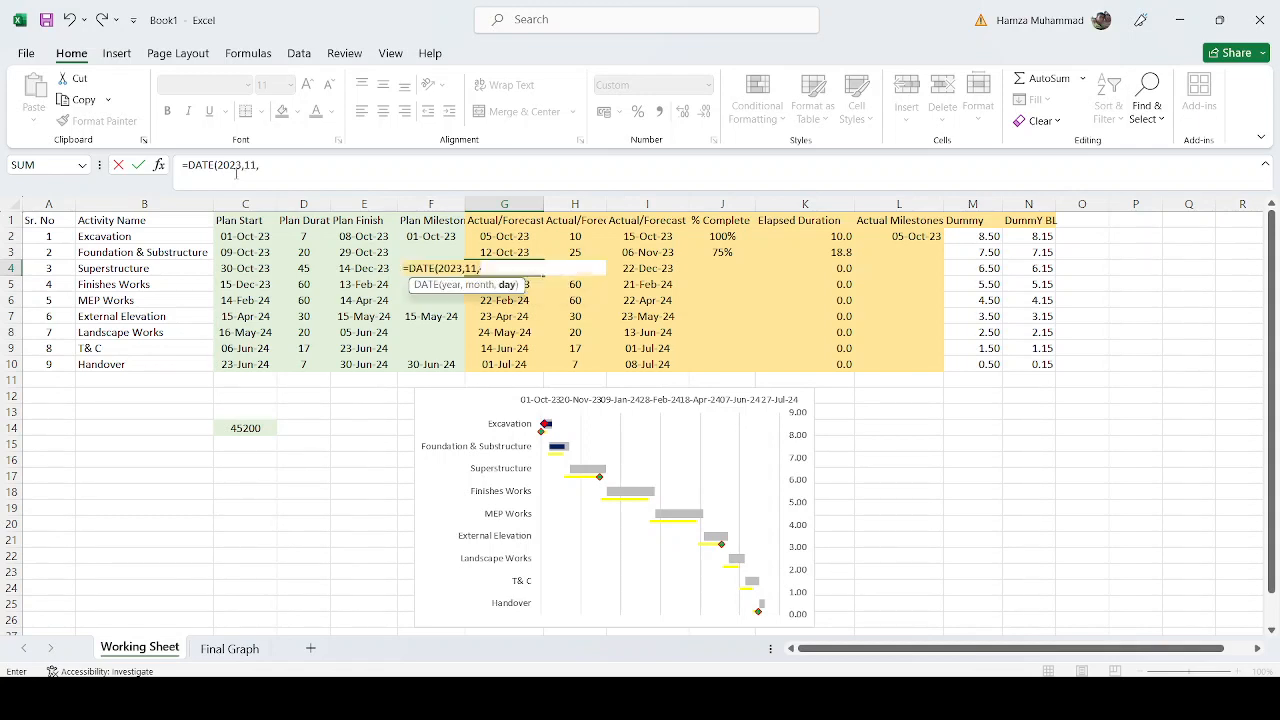
pyautogui.hotkey('ctrl', 'Return')
# Step: Set the Superstructure % Complete in J4 to 50%
pyautogui.press('Right')
pyautogui.press('Right')
pyautogui.press('Right')
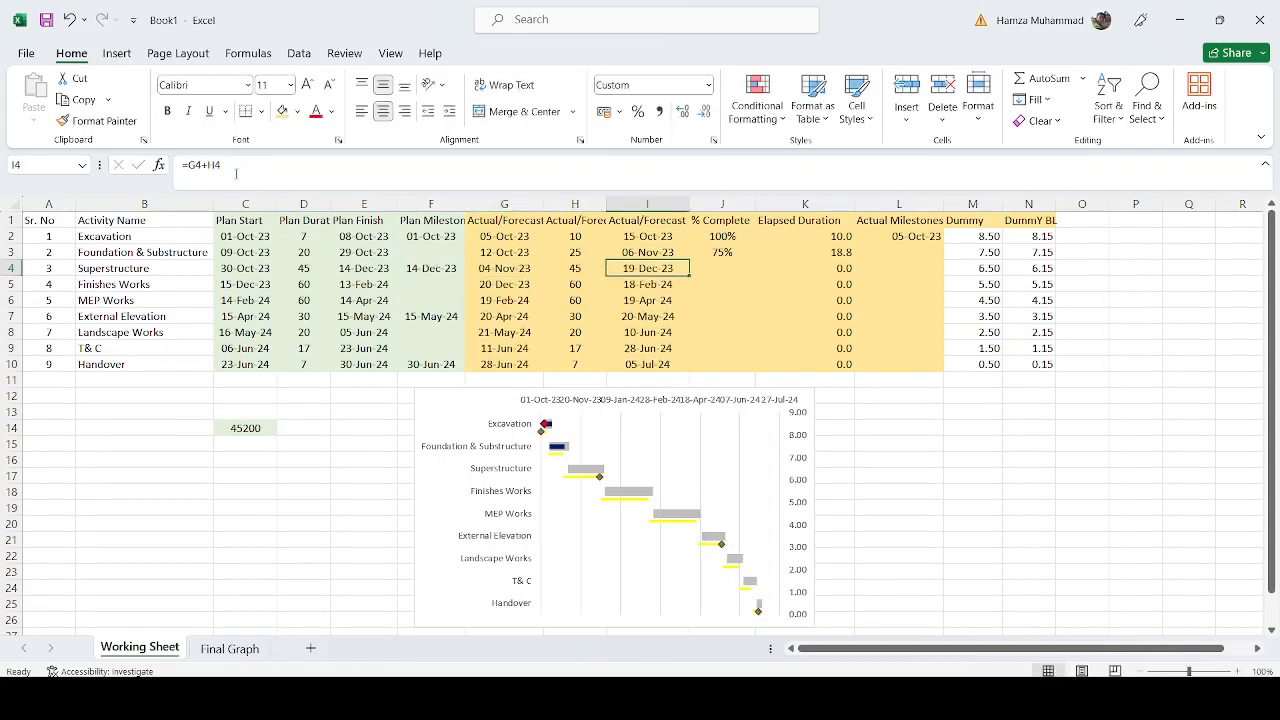
pyautogui.write('50')
pyautogui.hotkey('ctrl', 'Return')
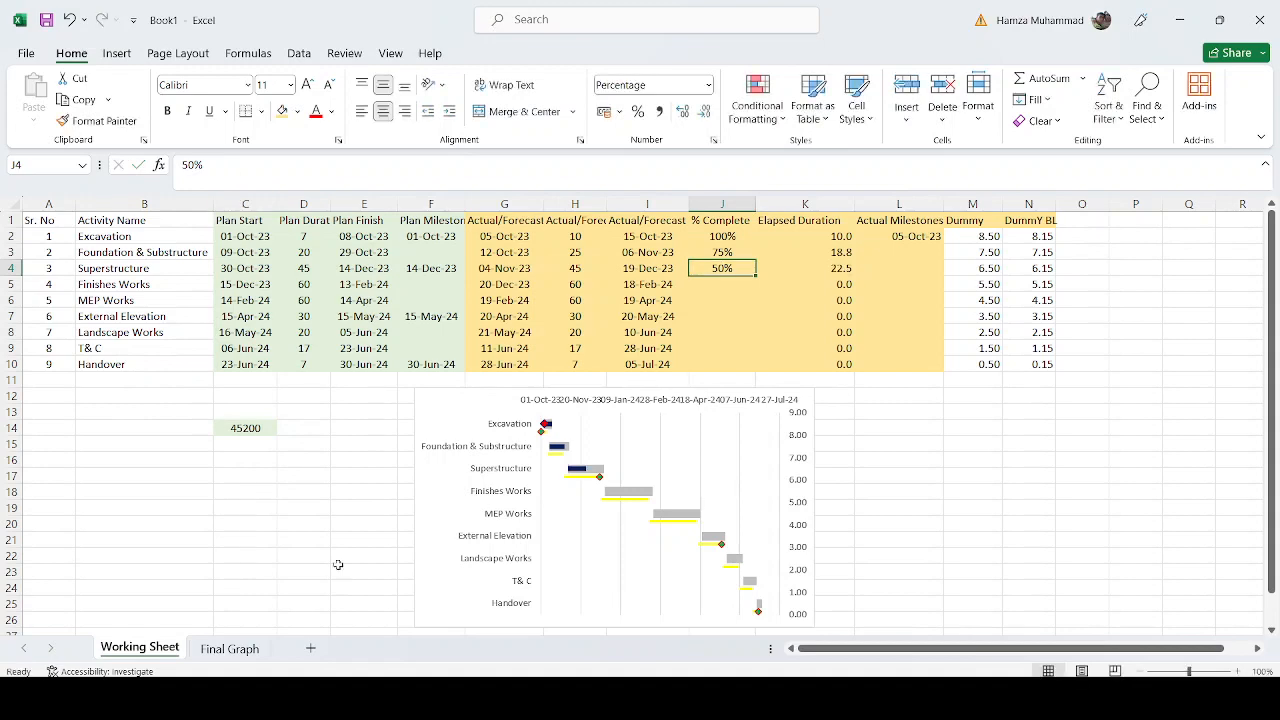
# Step: Compare the updated Gantt chart and actual/forecast dates on the Final Graph sheet with the Working Sheet data
pyautogui.click(236, 649)
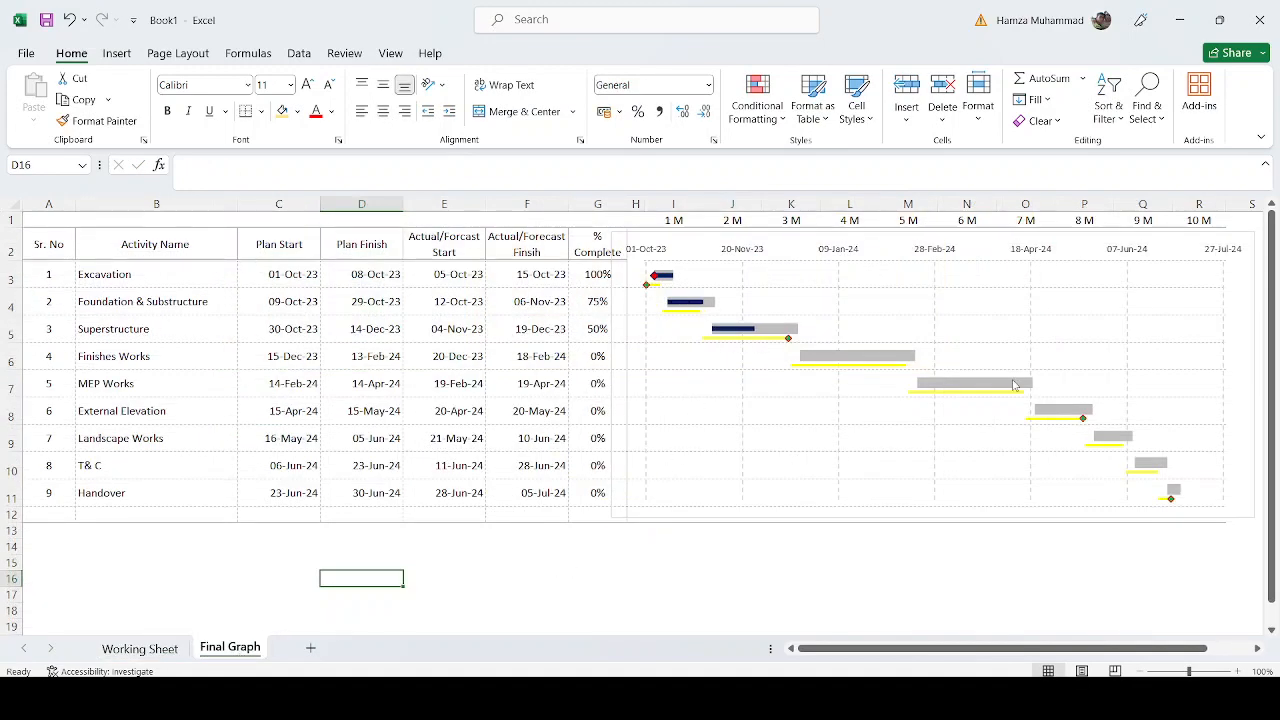
pyautogui.moveTo(1019, 386)
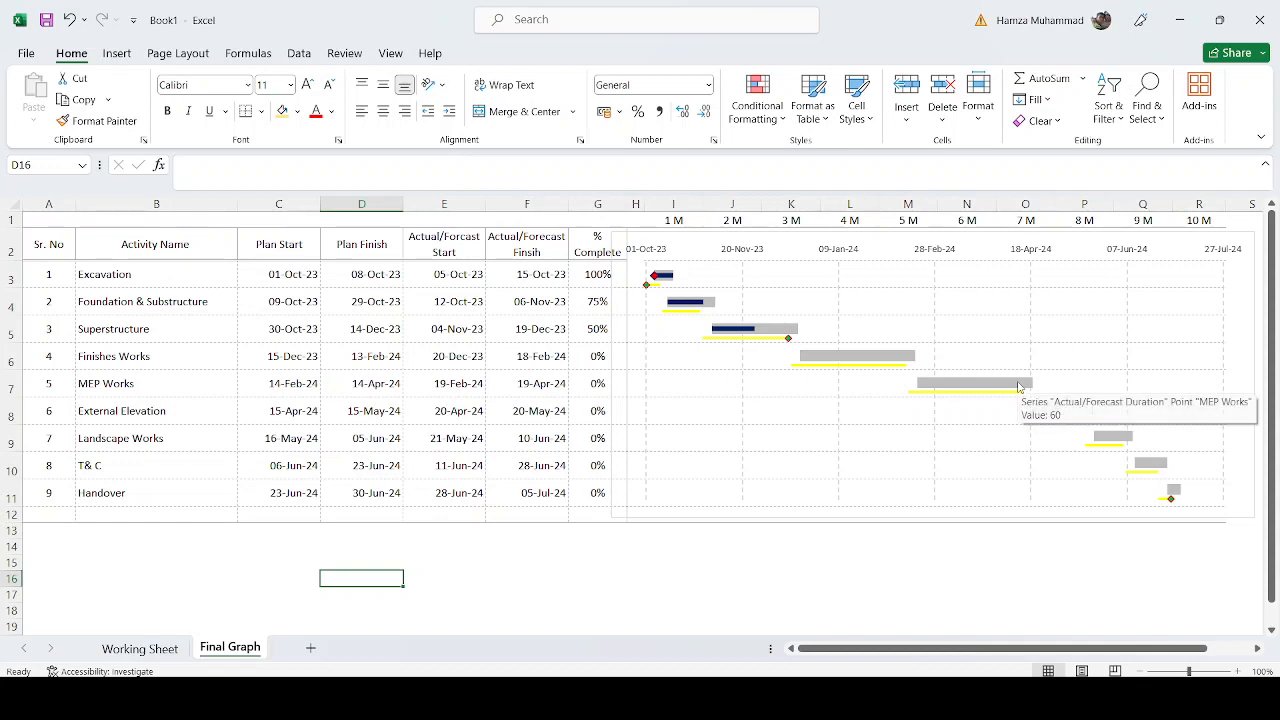
pyautogui.click(474, 333)
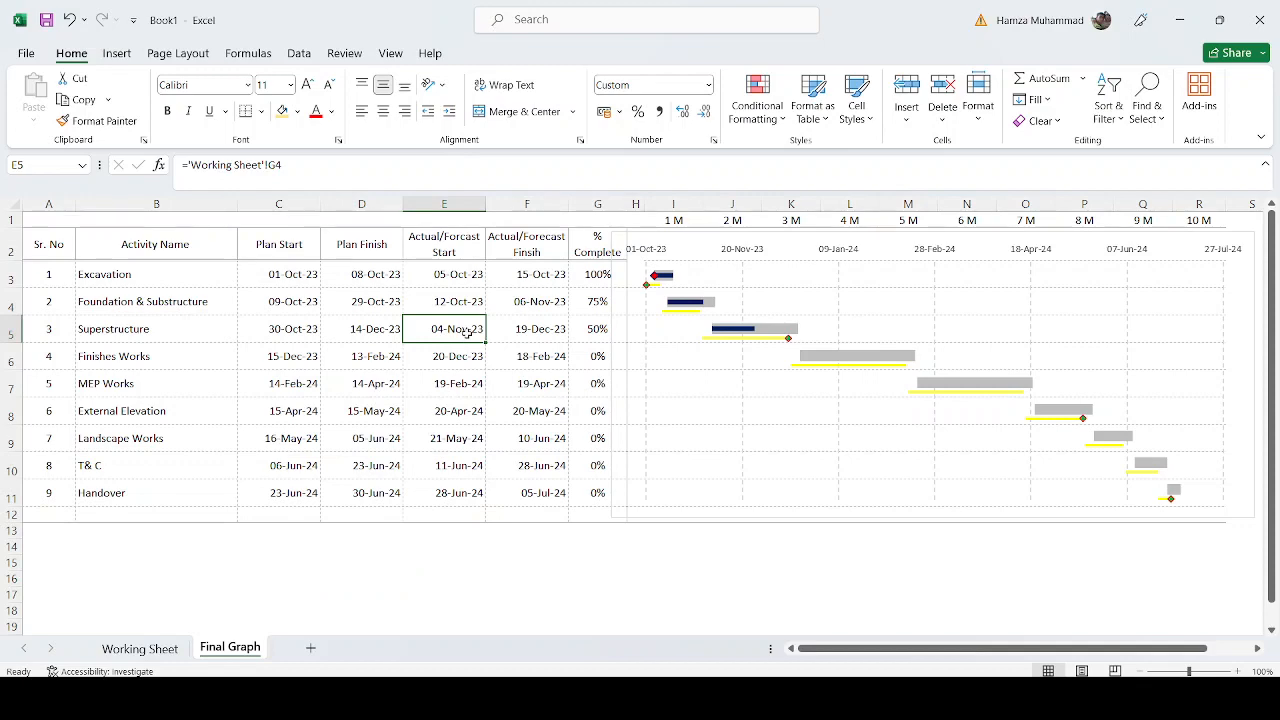
pyautogui.click(140, 649)
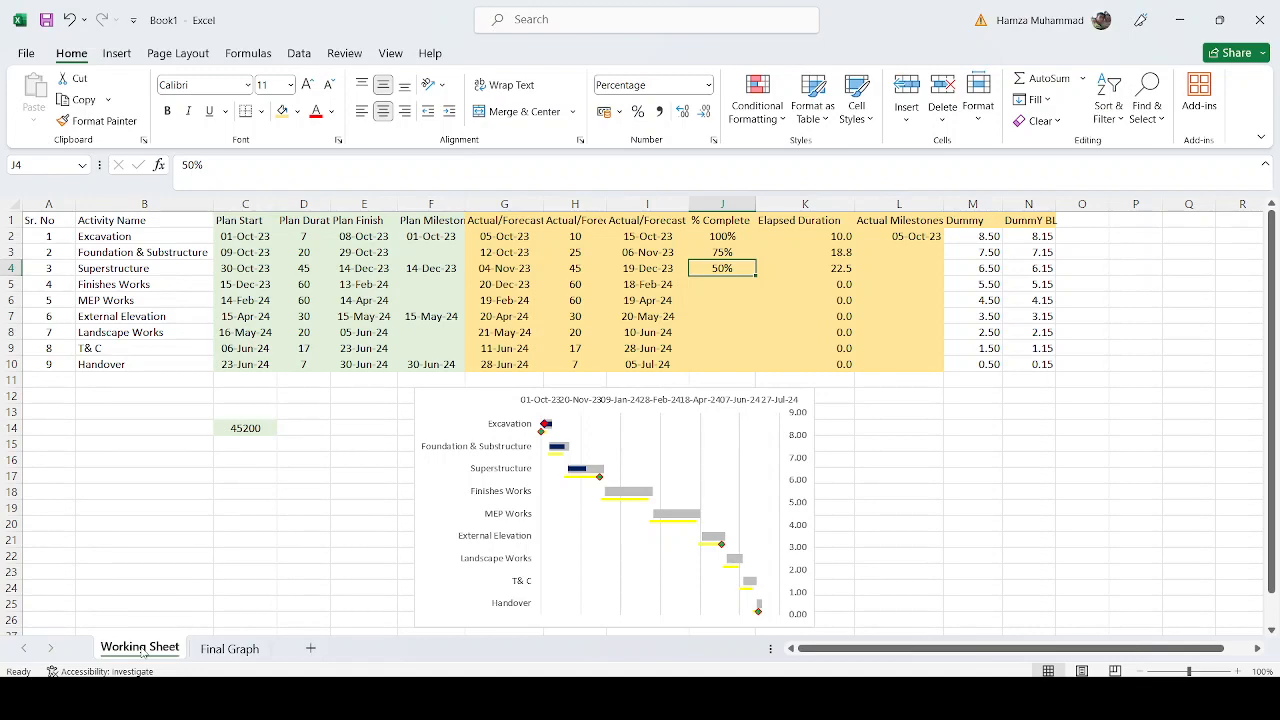
pyautogui.click(220, 650)
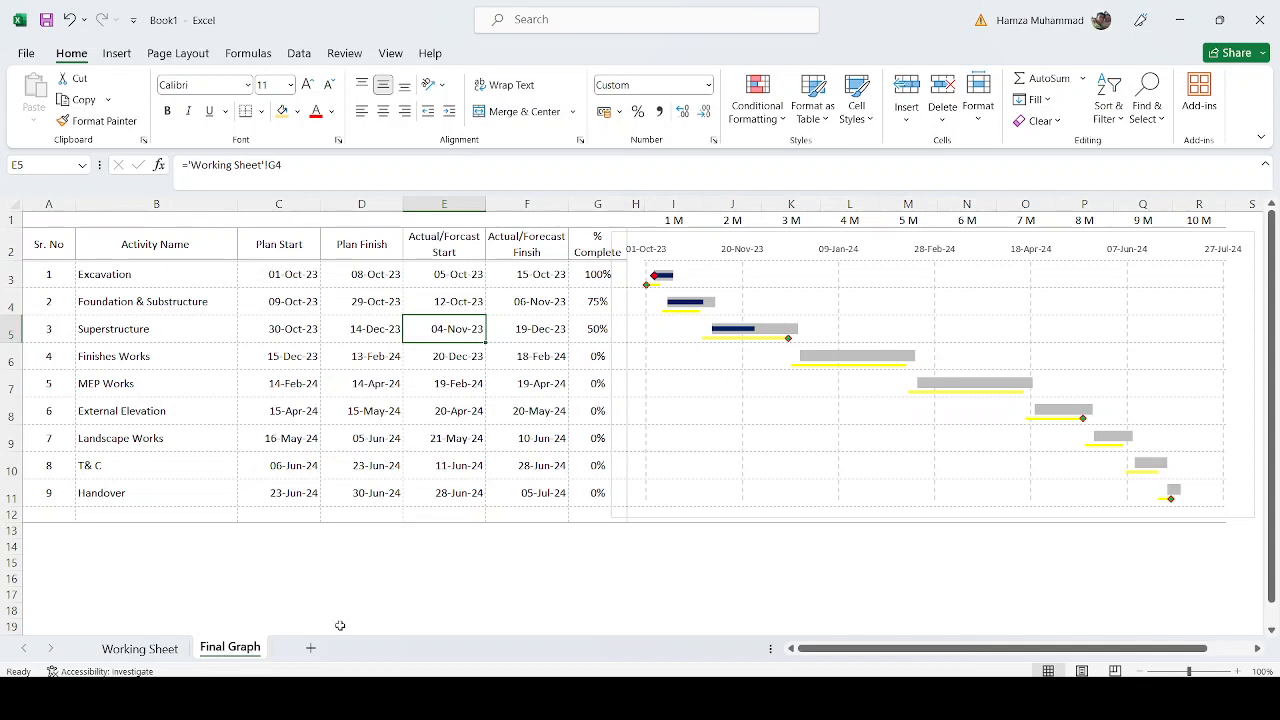
# Step: On the Final Graph sheet, give the table headers A2:G2 and the month labels I1:R1 a yellow fill with red text
pyautogui.moveTo(40, 244); pyautogui.dragTo(577, 235)
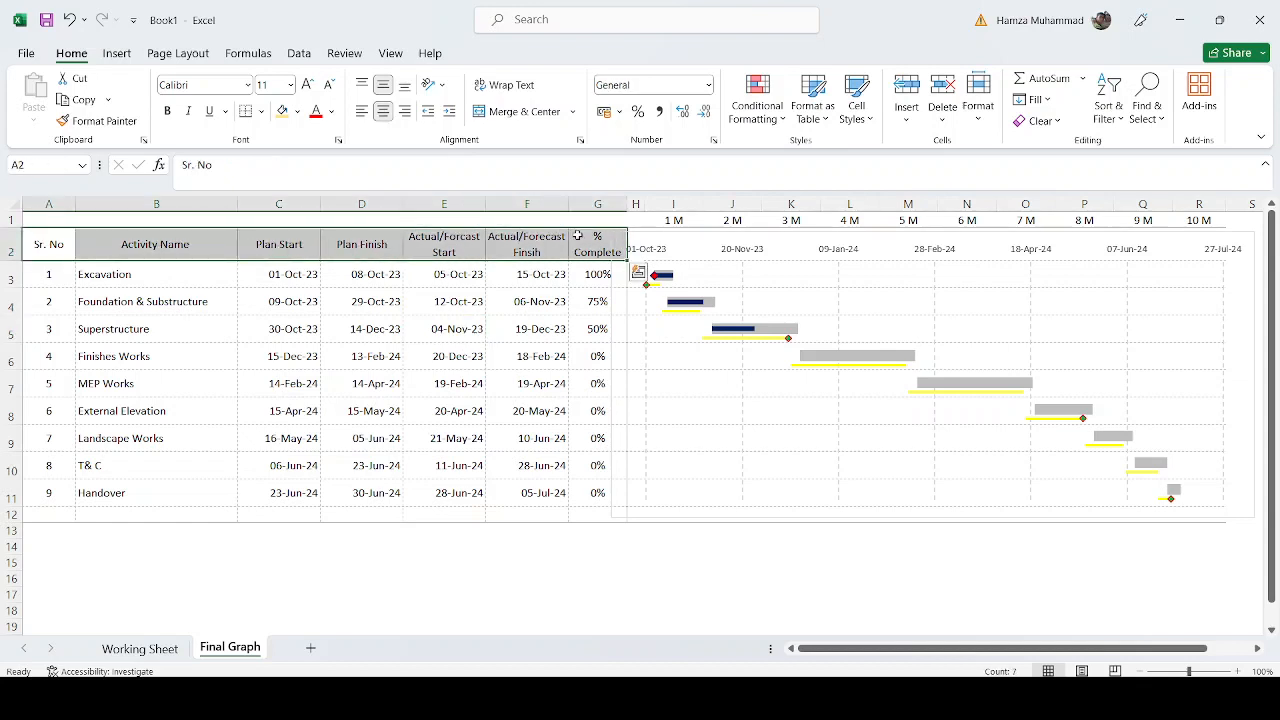
pyautogui.click(297, 111)
pyautogui.click(320, 268)
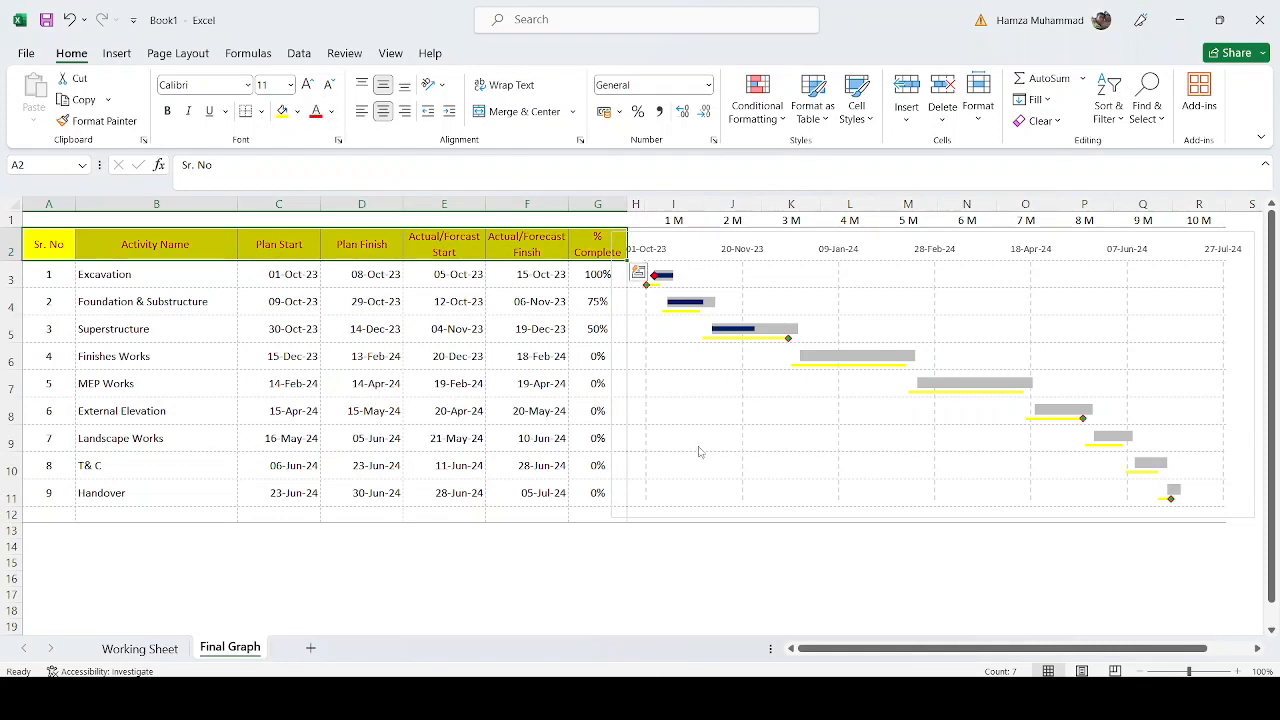
pyautogui.click(732, 608)
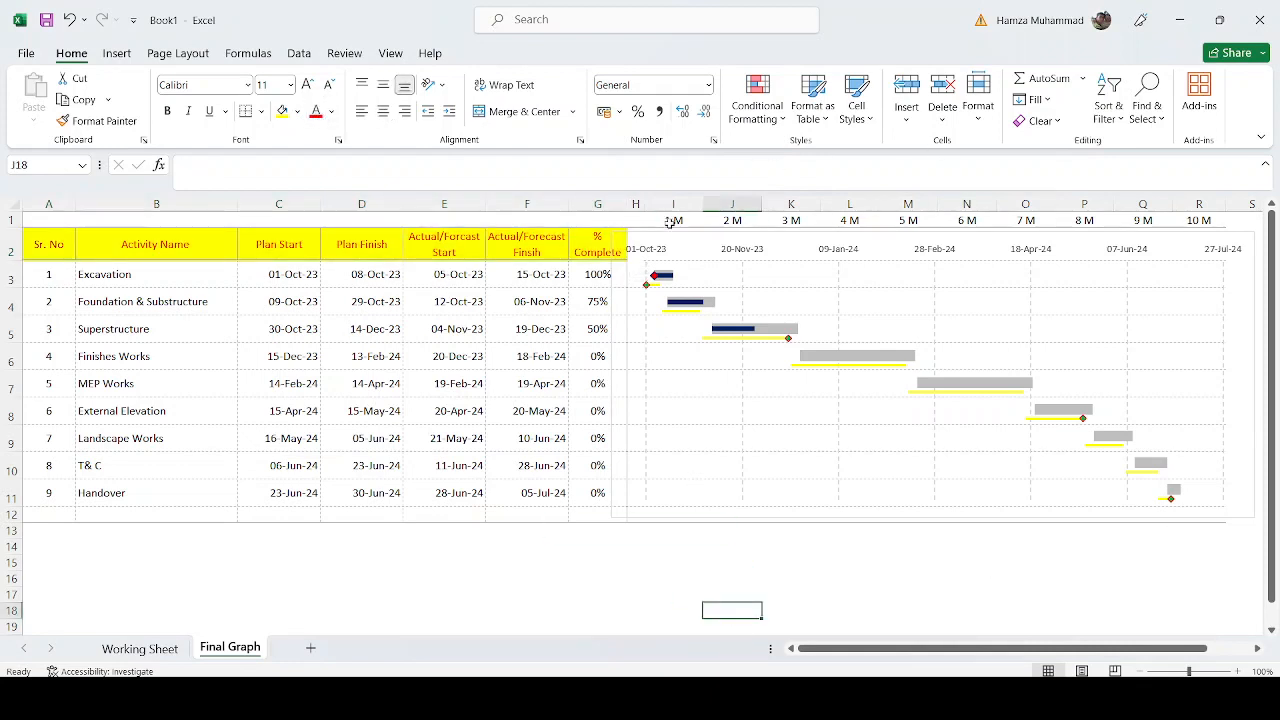
pyautogui.moveTo(670, 222); pyautogui.dragTo(1173, 216)
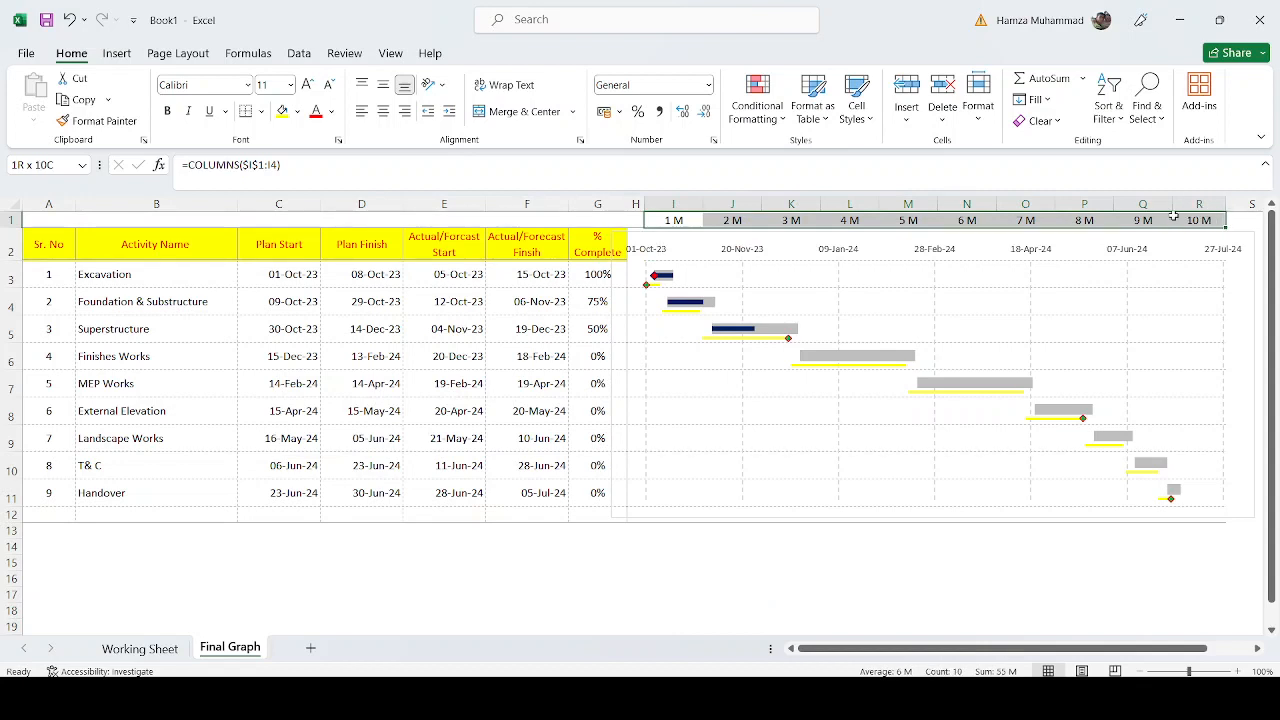
pyautogui.click(283, 111)
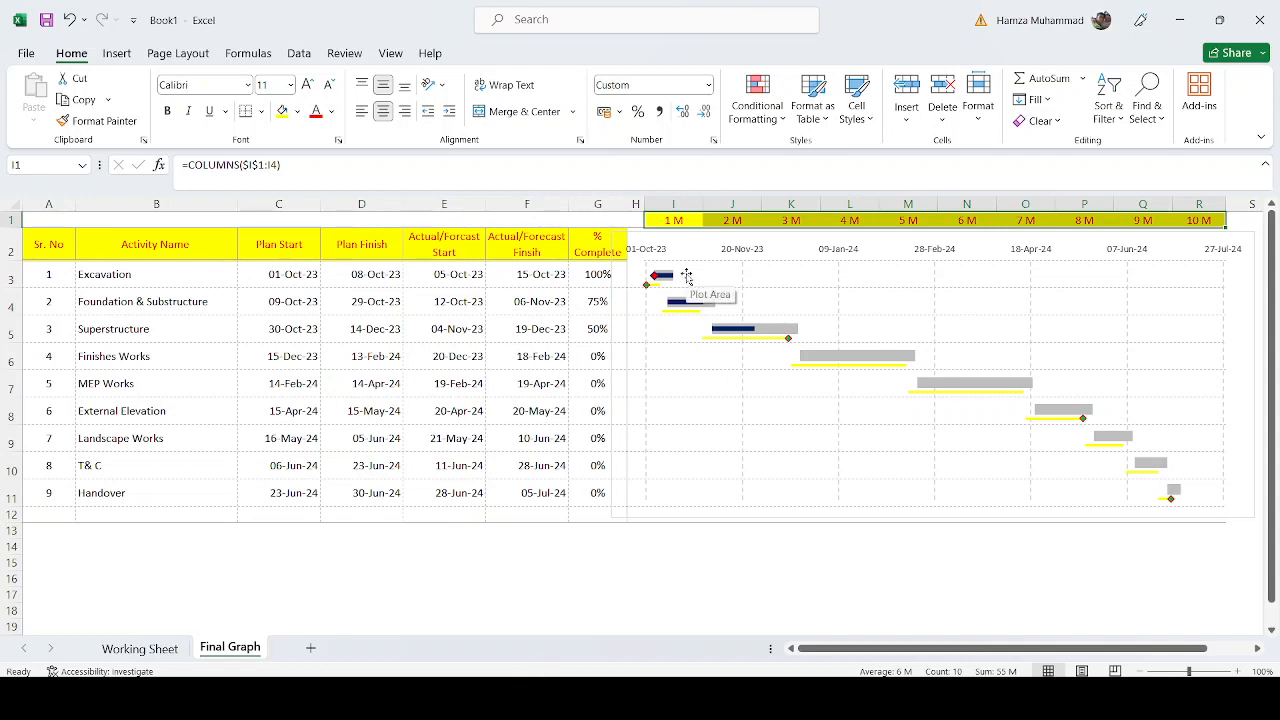
# Step: Add thin outline and inside borders to the month labels in I1:R1
pyautogui.hotkey('ctrl', '1')
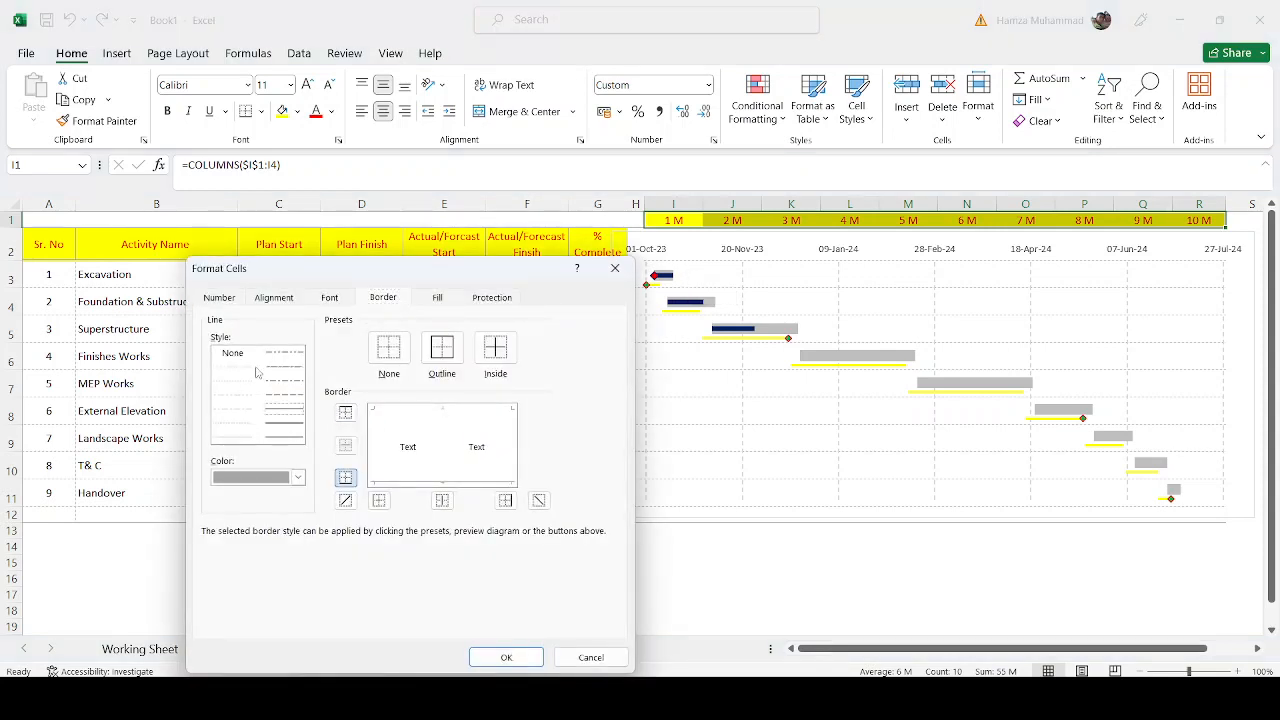
pyautogui.click(234, 437)
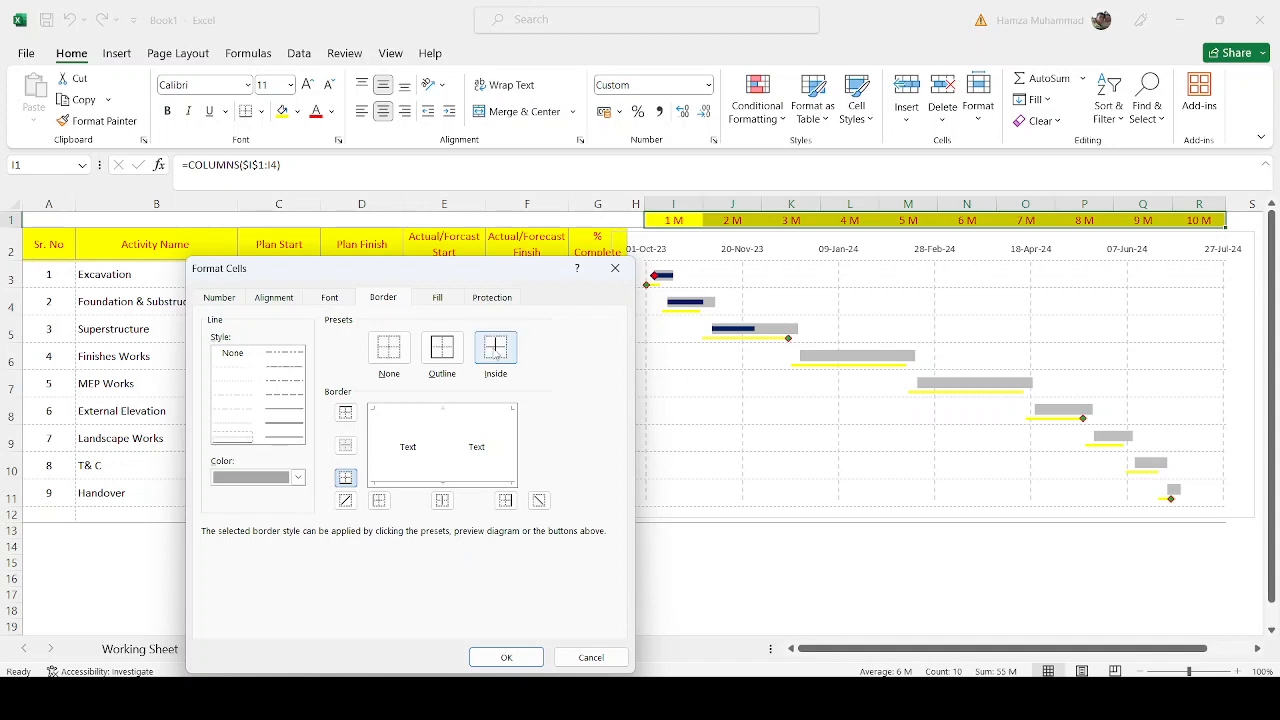
pyautogui.click(442, 350)
pyautogui.click(495, 350)
pyautogui.click(506, 657)
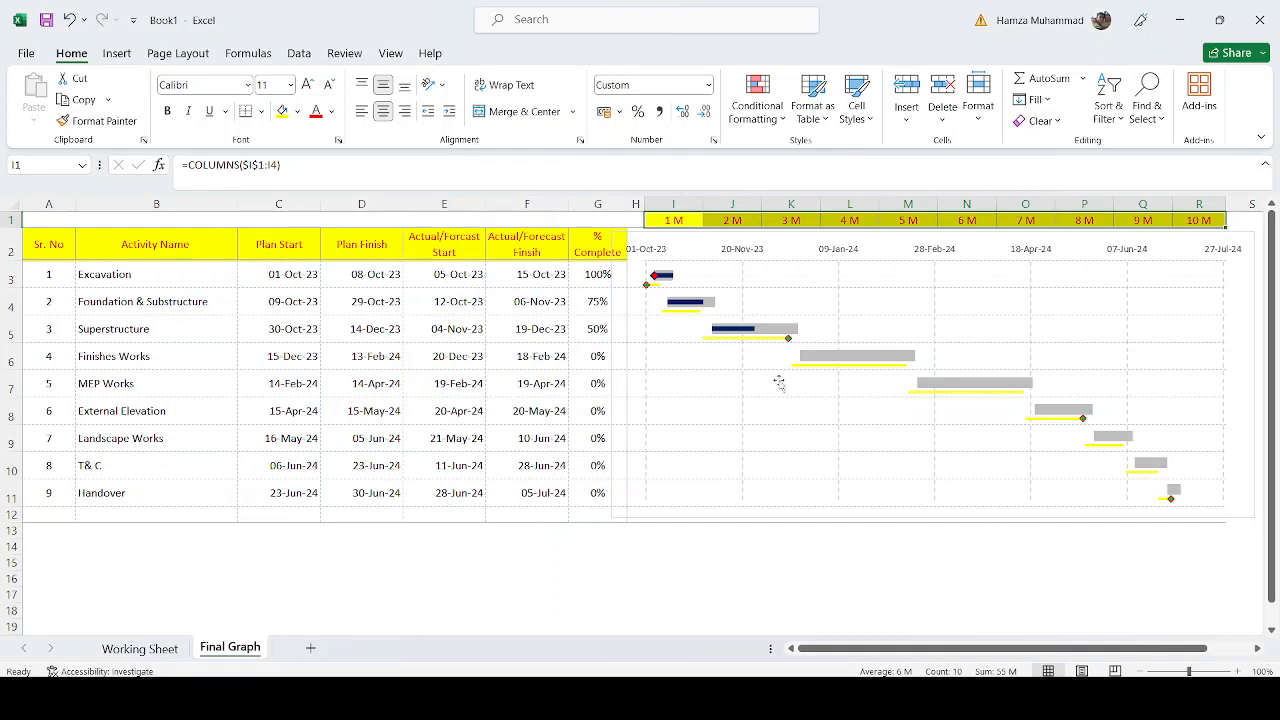
# Step: Check how the 1 M month column lines up with the chart's date axis and bars
pyautogui.click(677, 201)
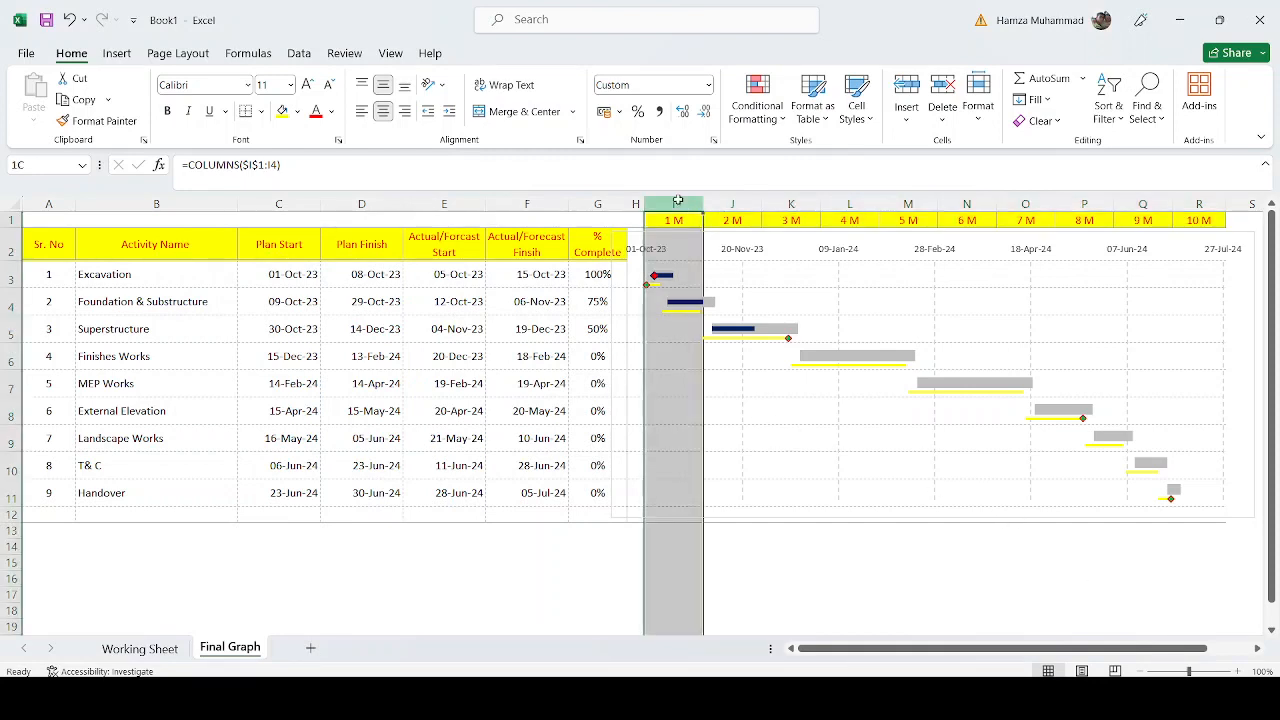
pyautogui.click(1195, 353)
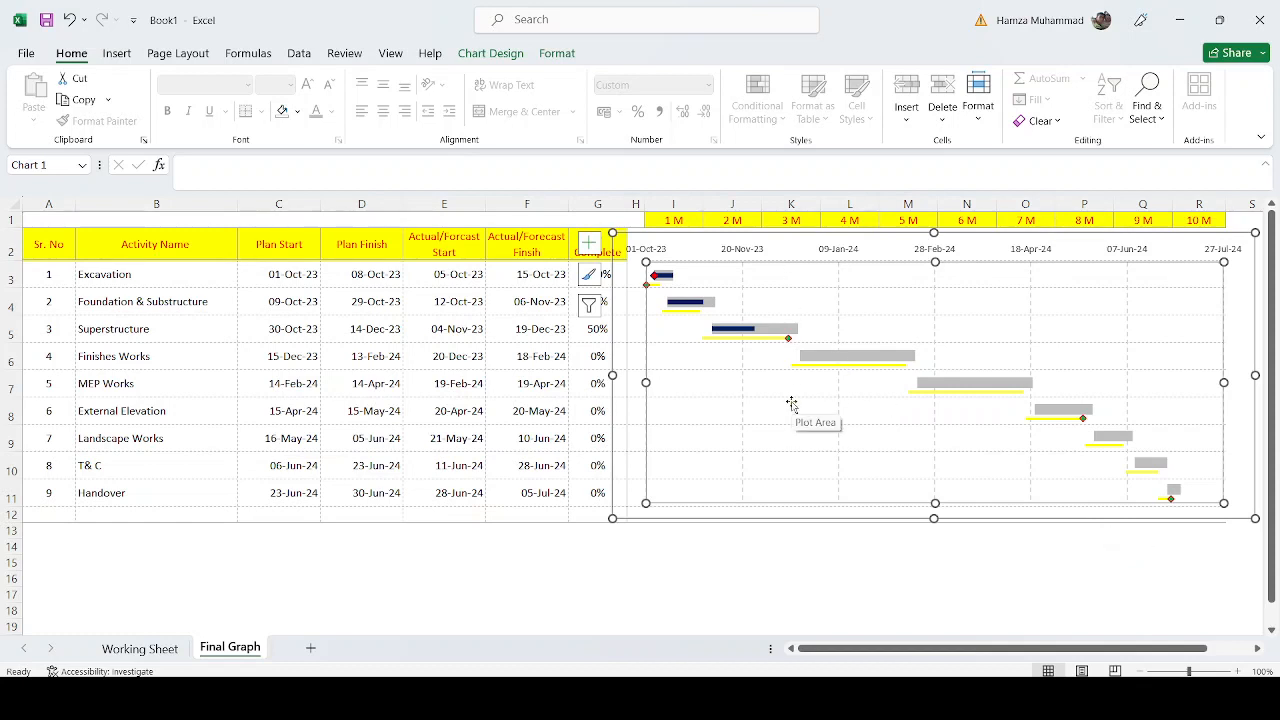
pyautogui.click(456, 566)
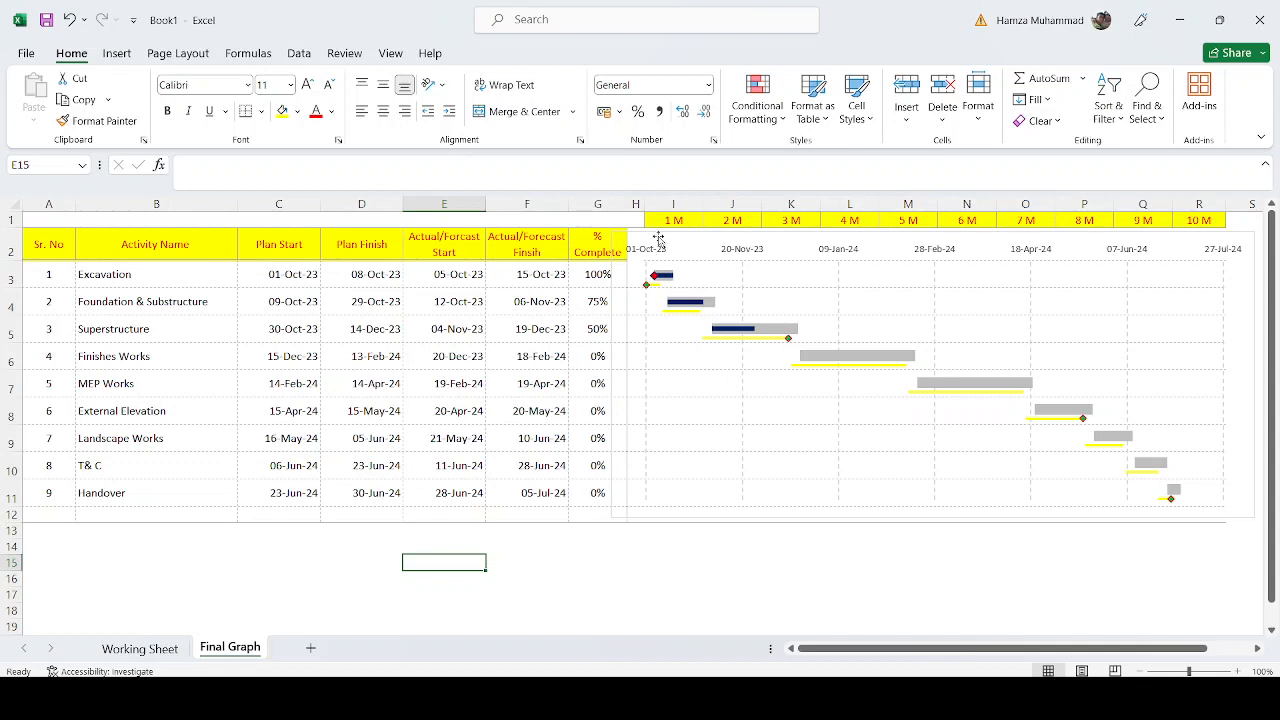
pyautogui.click(672, 203)
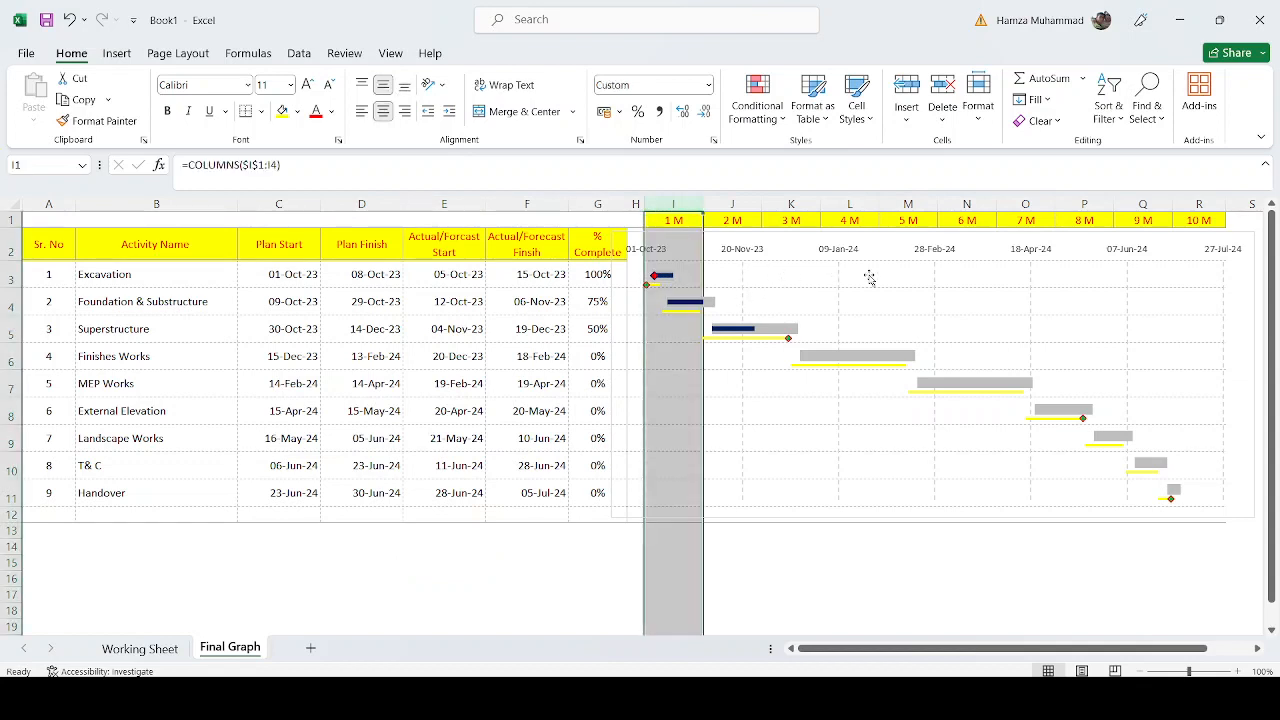
pyautogui.click(306, 562)
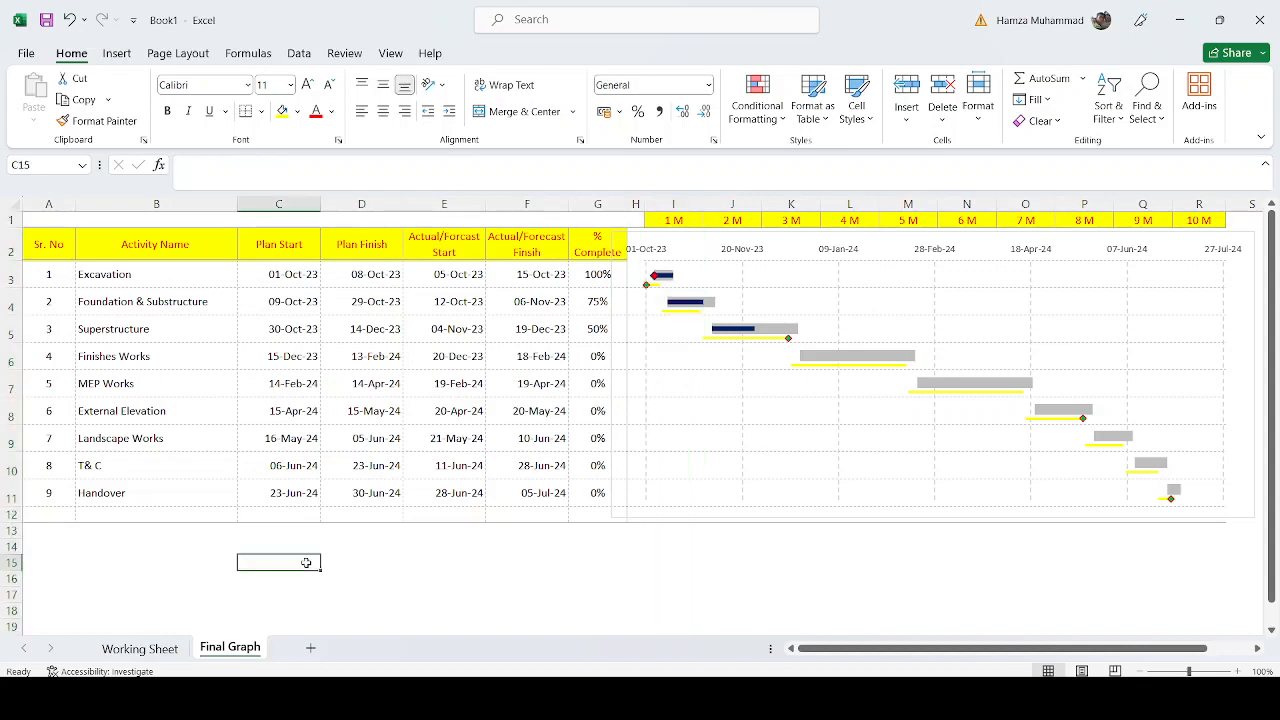
pyautogui.write('=')
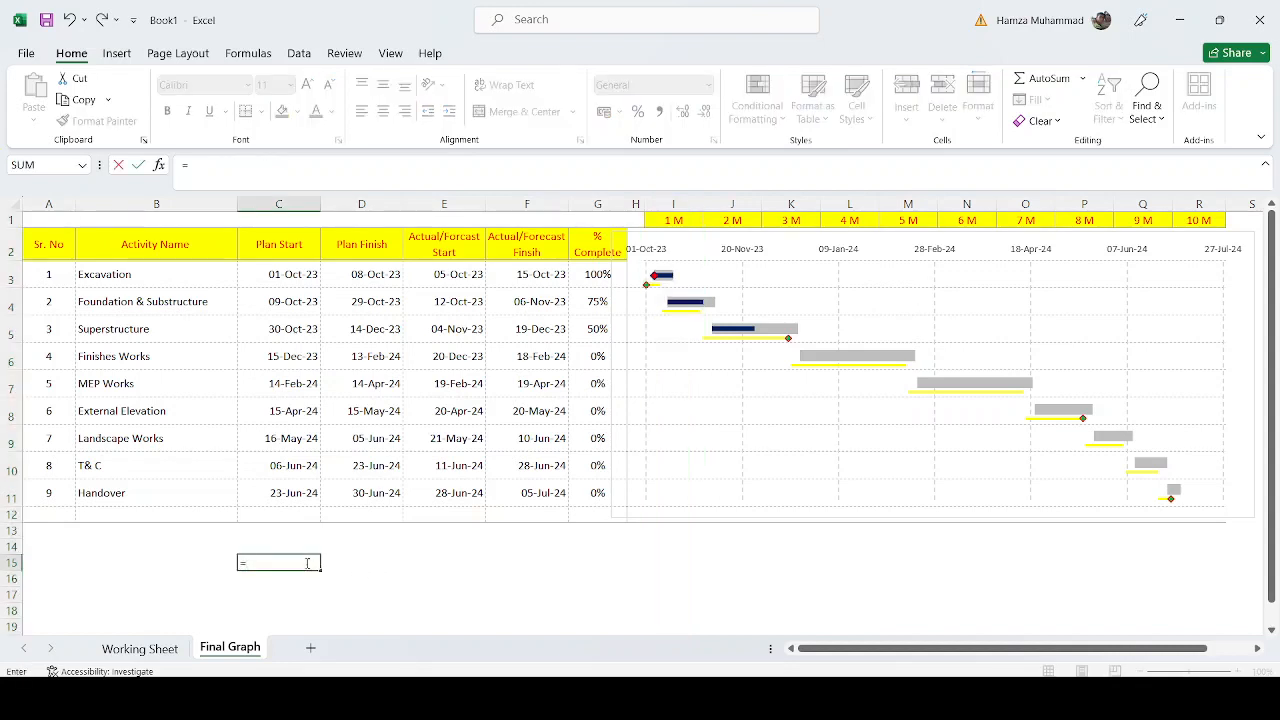
pyautogui.write('DATE(')
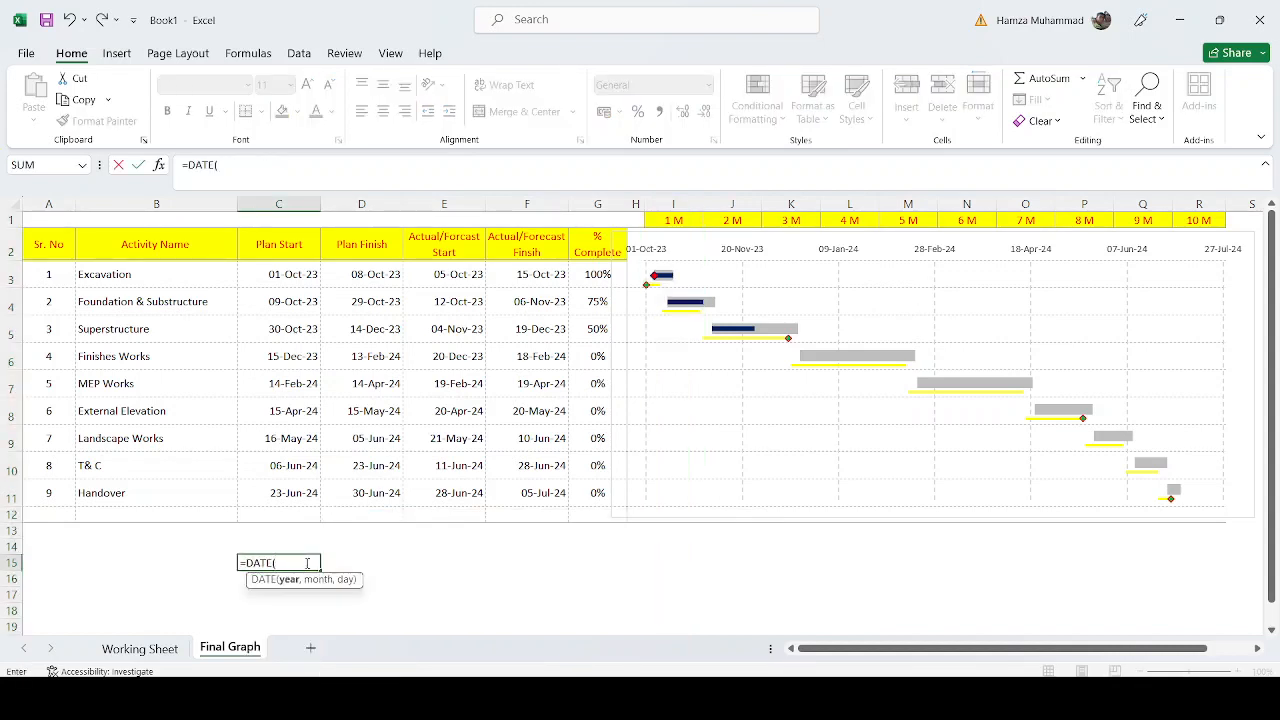
pyautogui.press('Escape')
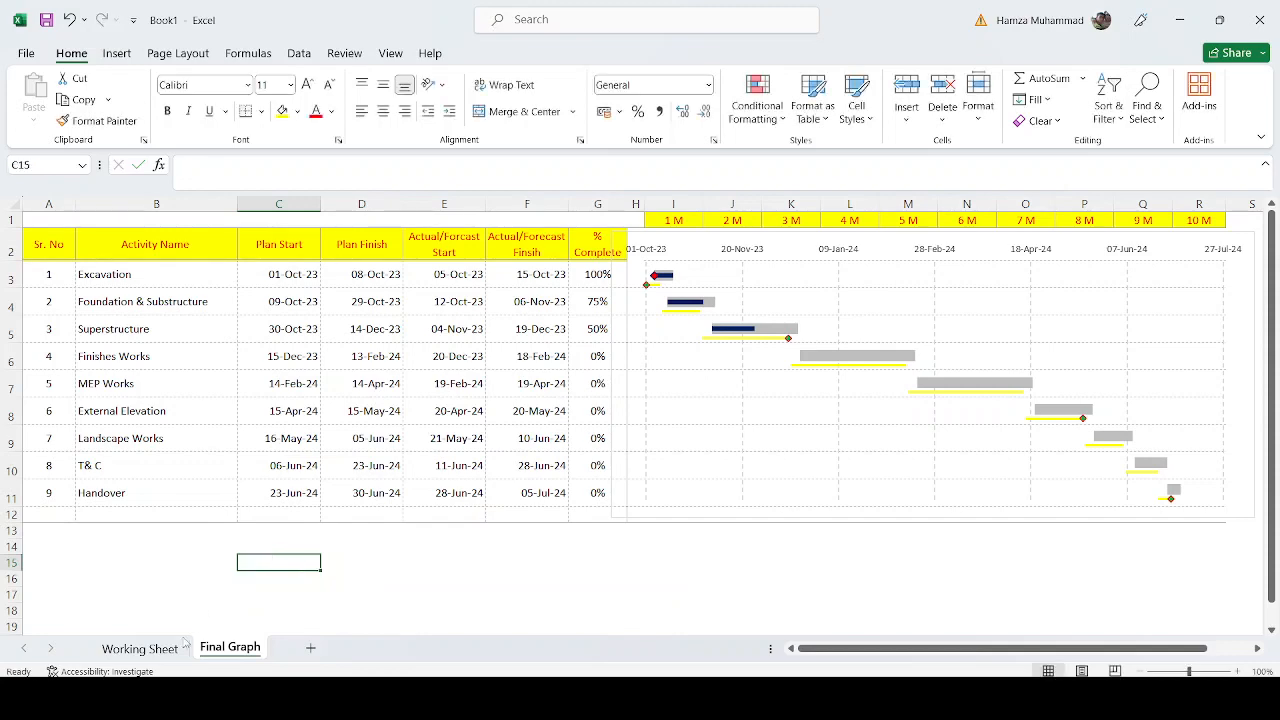
# Step: On the Working Sheet, link C15 to the Handover plan finish date in E10
pyautogui.click(180, 647)
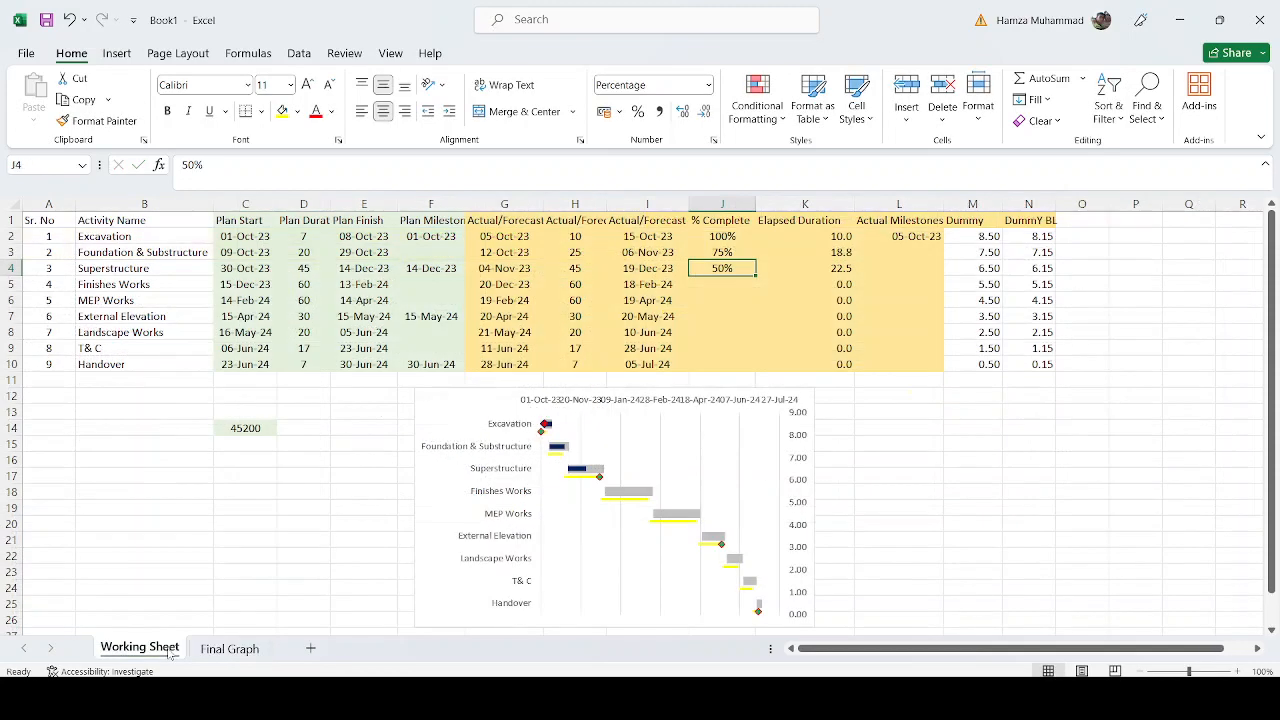
pyautogui.click(254, 449)
pyautogui.write('=')
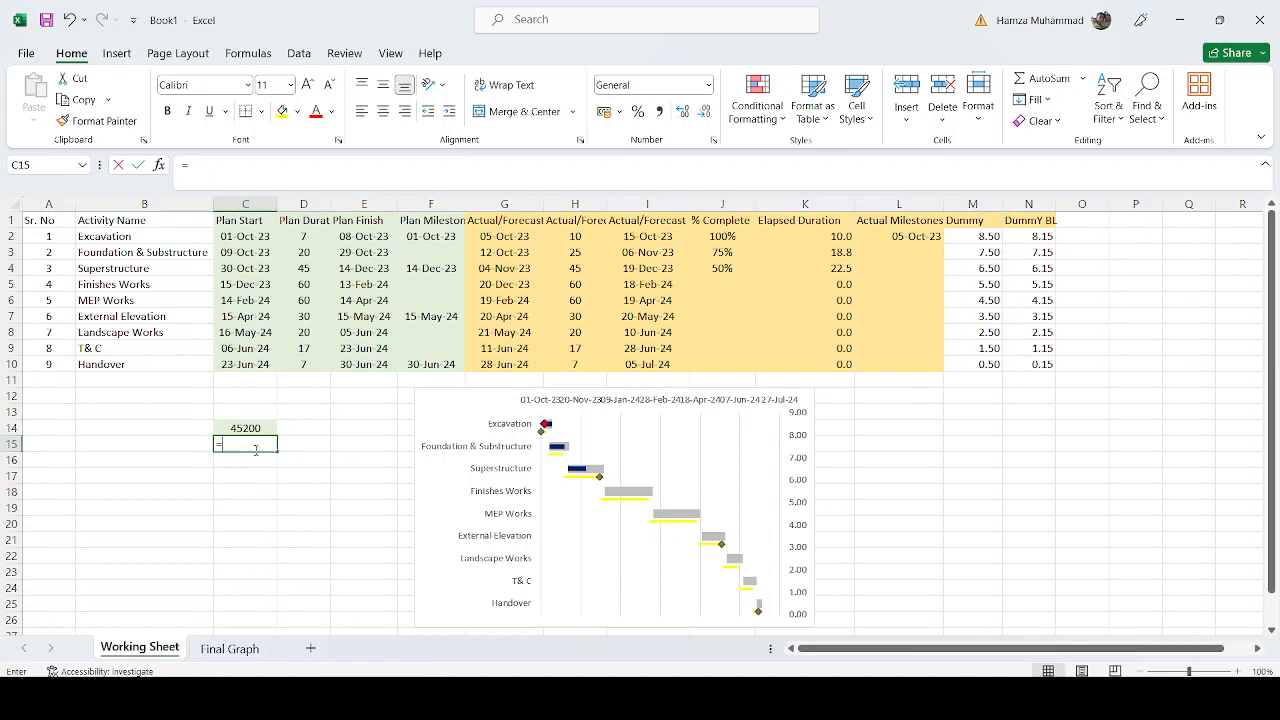
pyautogui.click(357, 364)
pyautogui.press('Return')
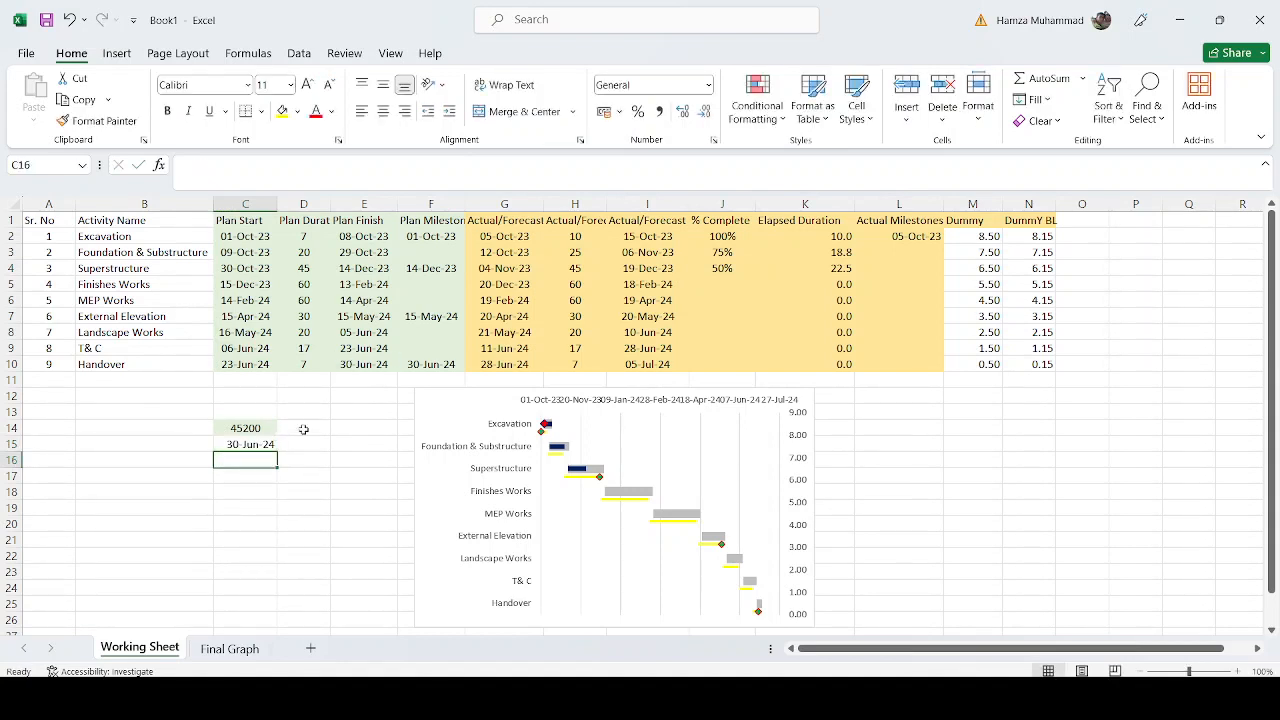
# Step: Replace the formula in C15 with its static value and copy the formatting of C14 onto it
pyautogui.click(253, 443)
pyautogui.write('C')
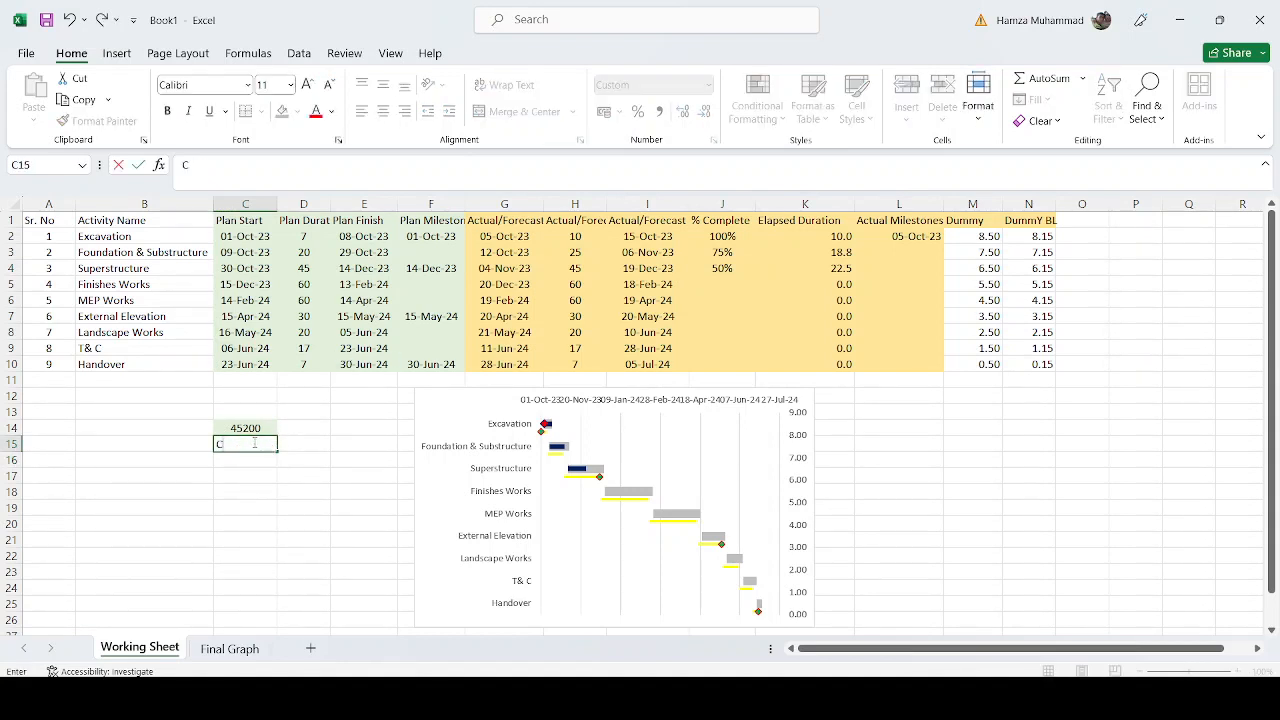
pyautogui.press('Escape')
pyautogui.hotkey('ctrl', 'c')
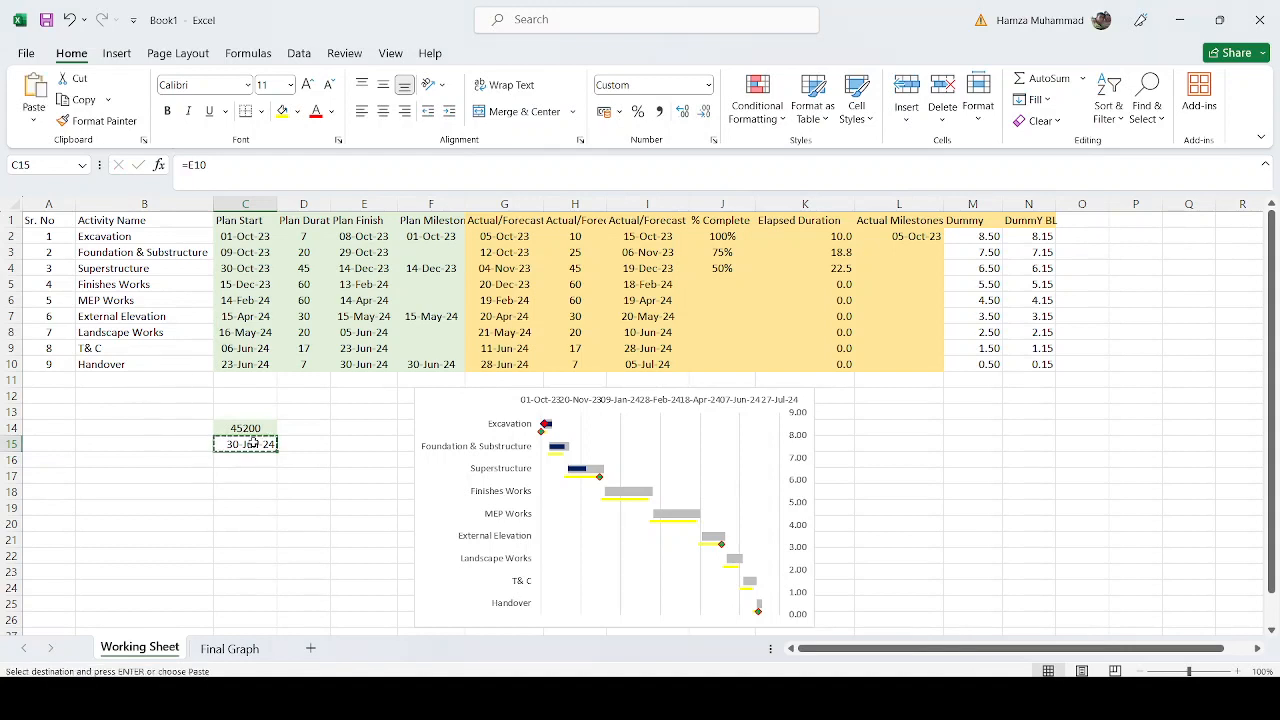
pyautogui.rightClick(253, 443)
pyautogui.click(320, 311)
pyautogui.press('Escape')
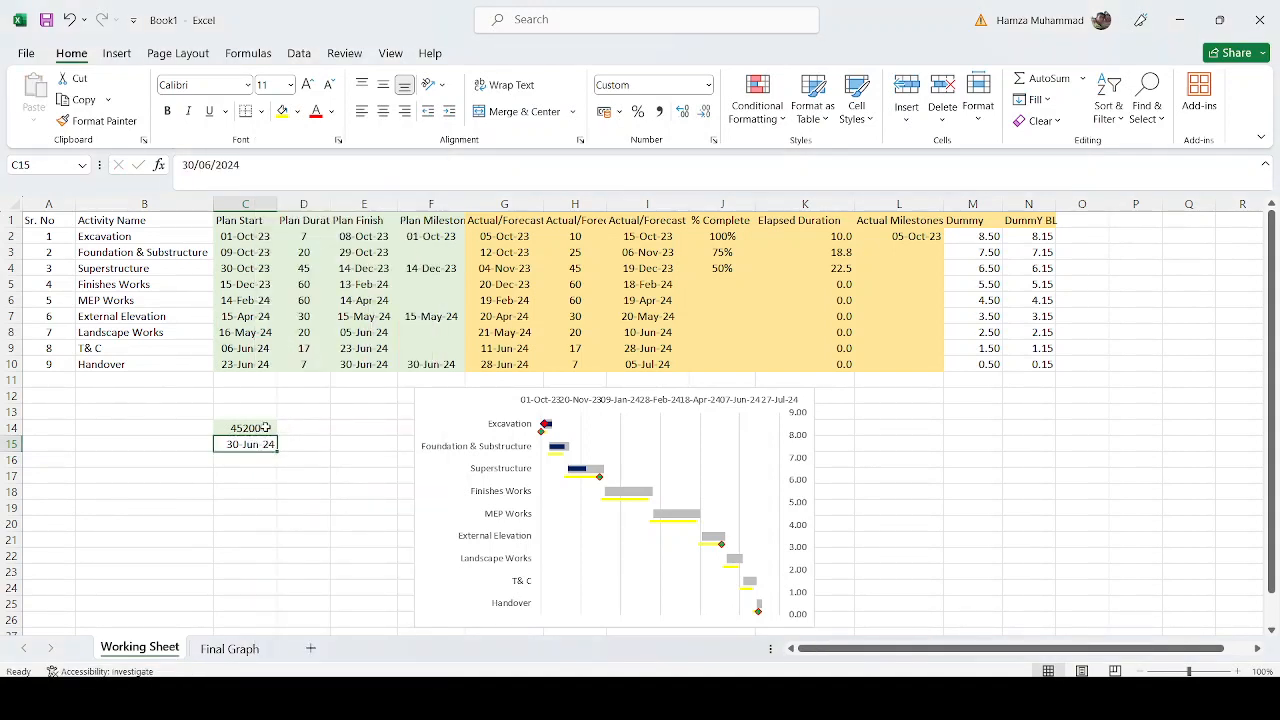
pyautogui.press('Up')
pyautogui.click(97, 120)
pyautogui.click(250, 446)
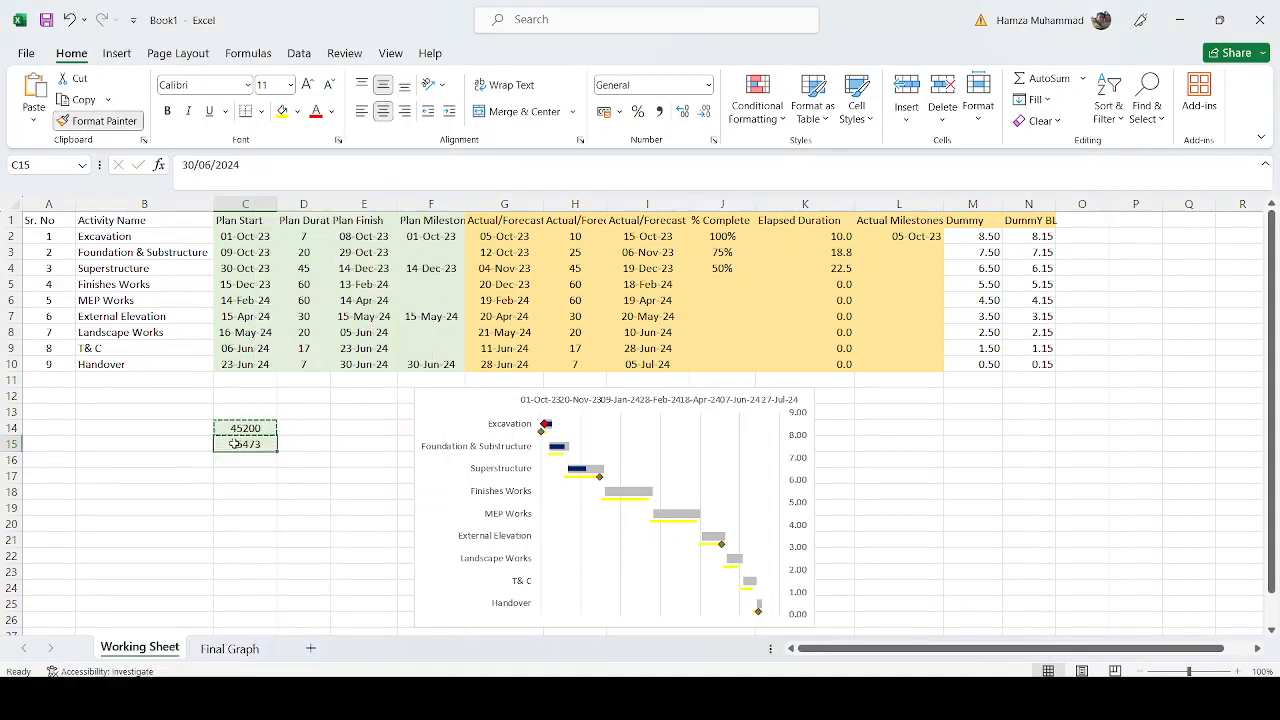
# Step: Calculate the total plan duration in C16 with the formula =C15-C14
pyautogui.click(251, 464)
pyautogui.write('=')
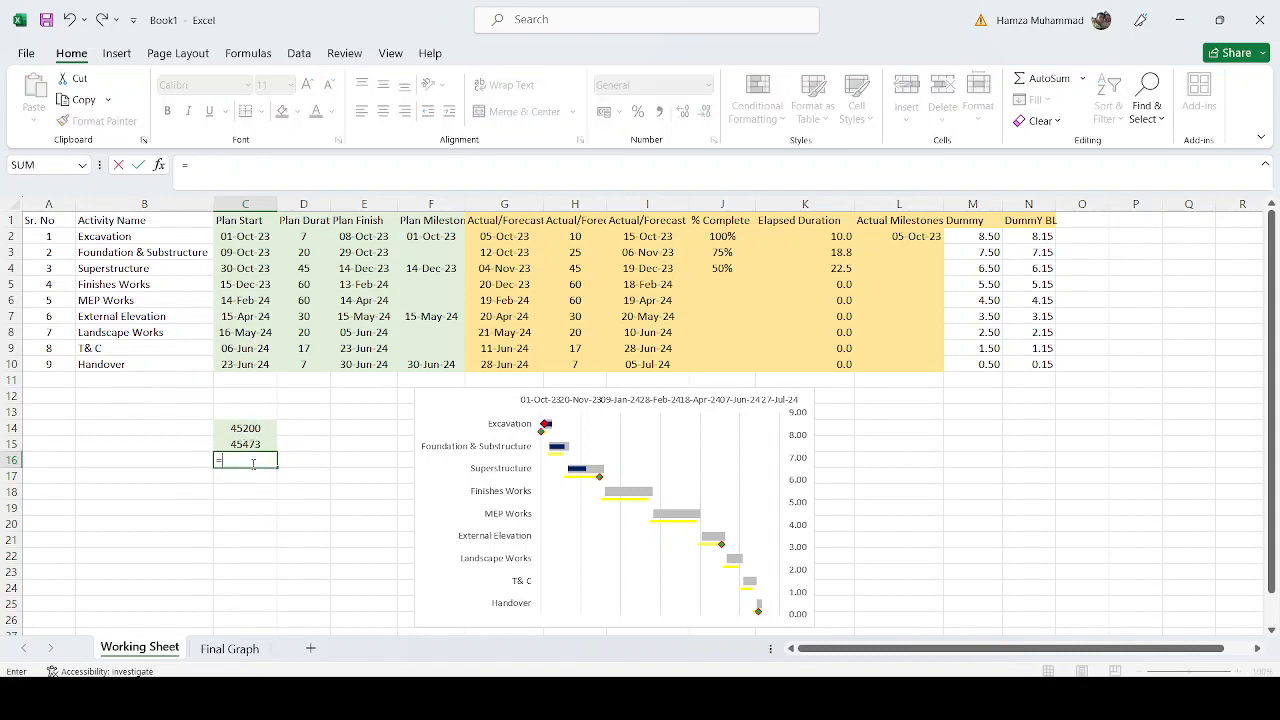
pyautogui.press('Up')
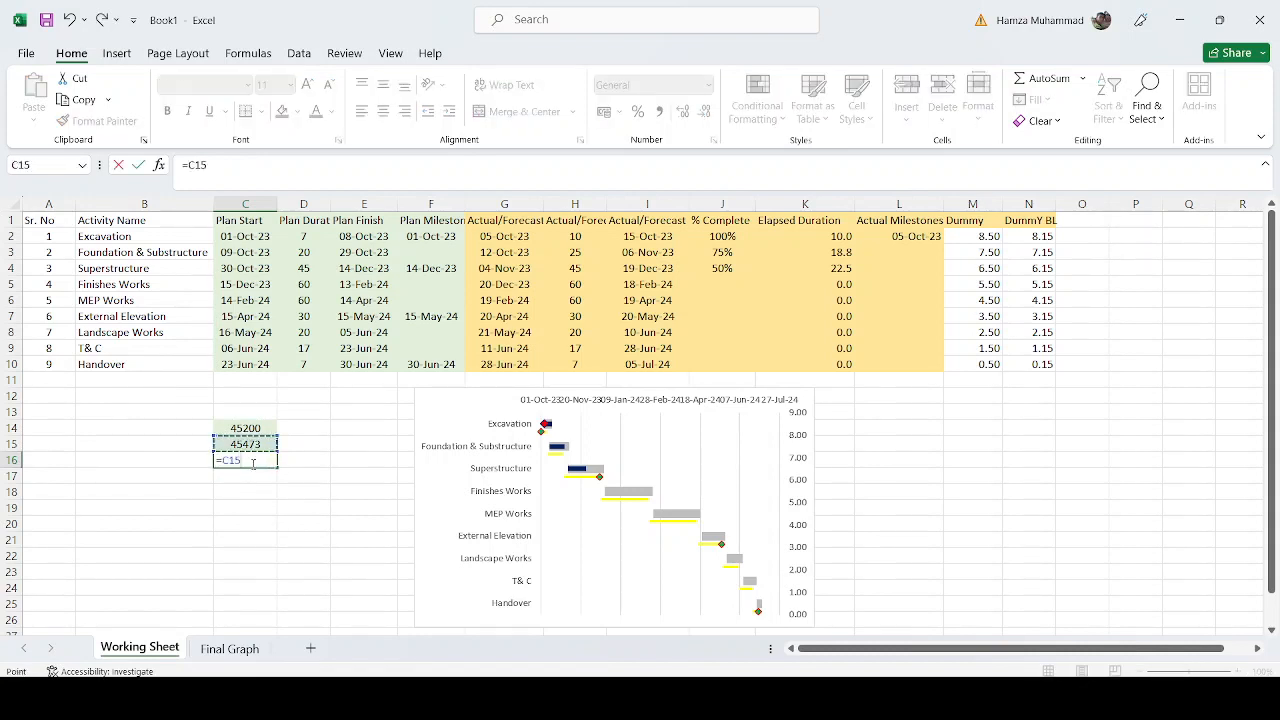
pyautogui.write('-')
pyautogui.press('Up')
pyautogui.press('Up')
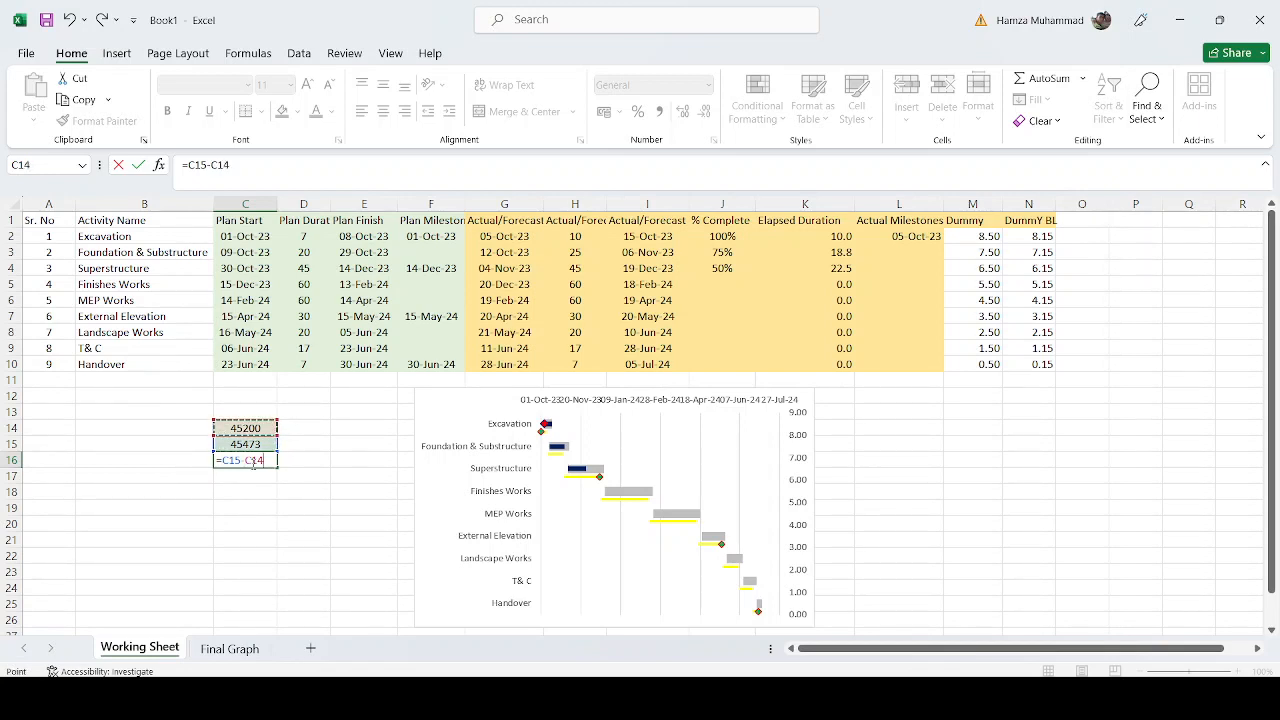
pyautogui.press('Return')
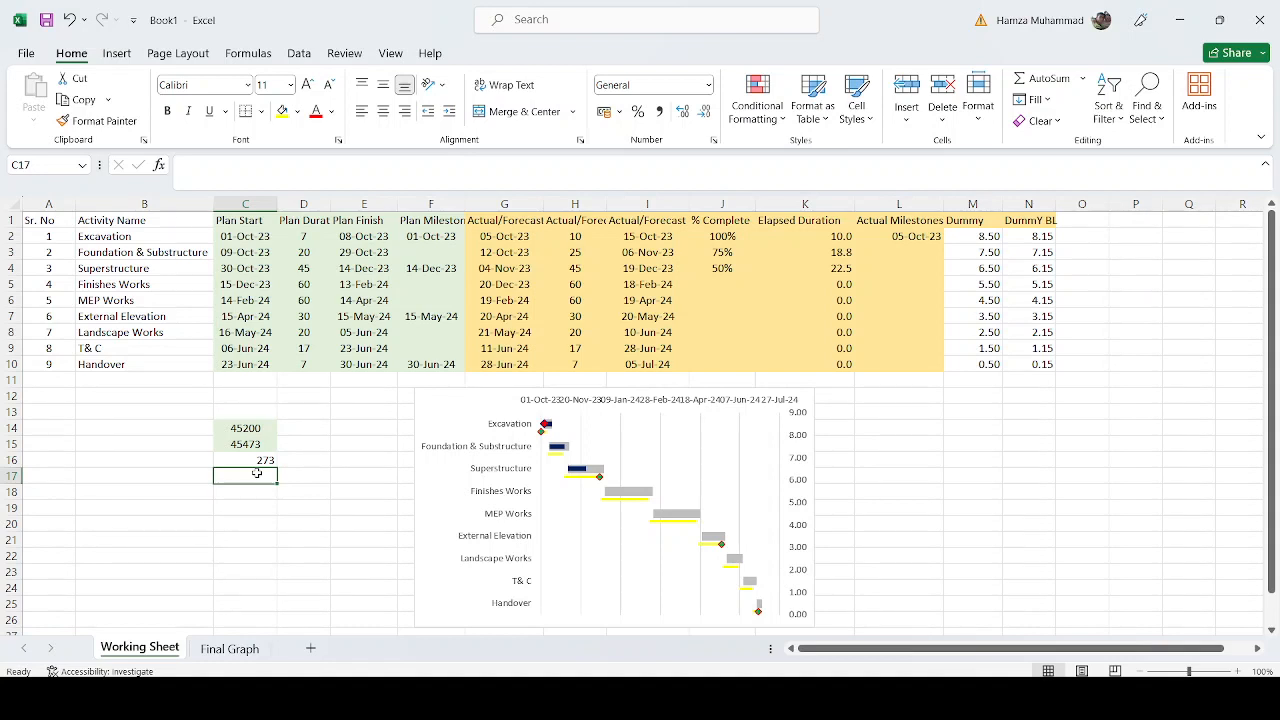
# Step: Calculate the average number of days per month in C17 with the formula =C16/9
pyautogui.write('=')
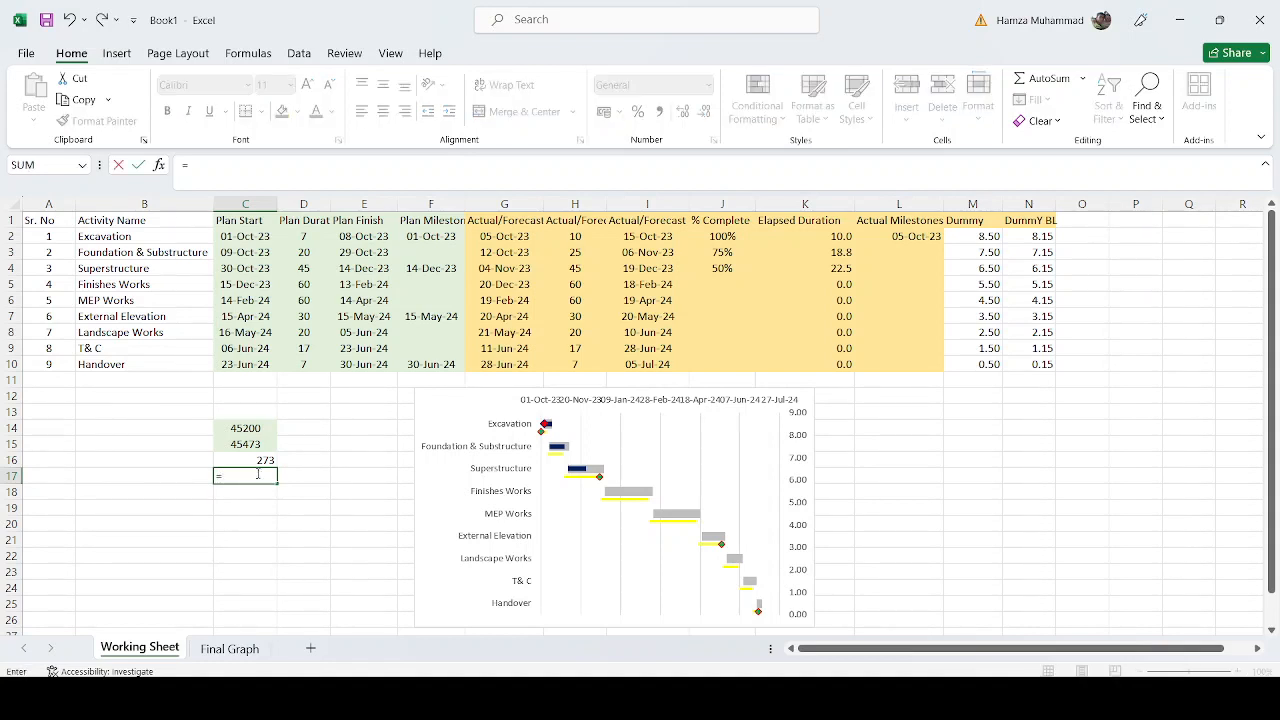
pyautogui.press('Up')
pyautogui.write('/')
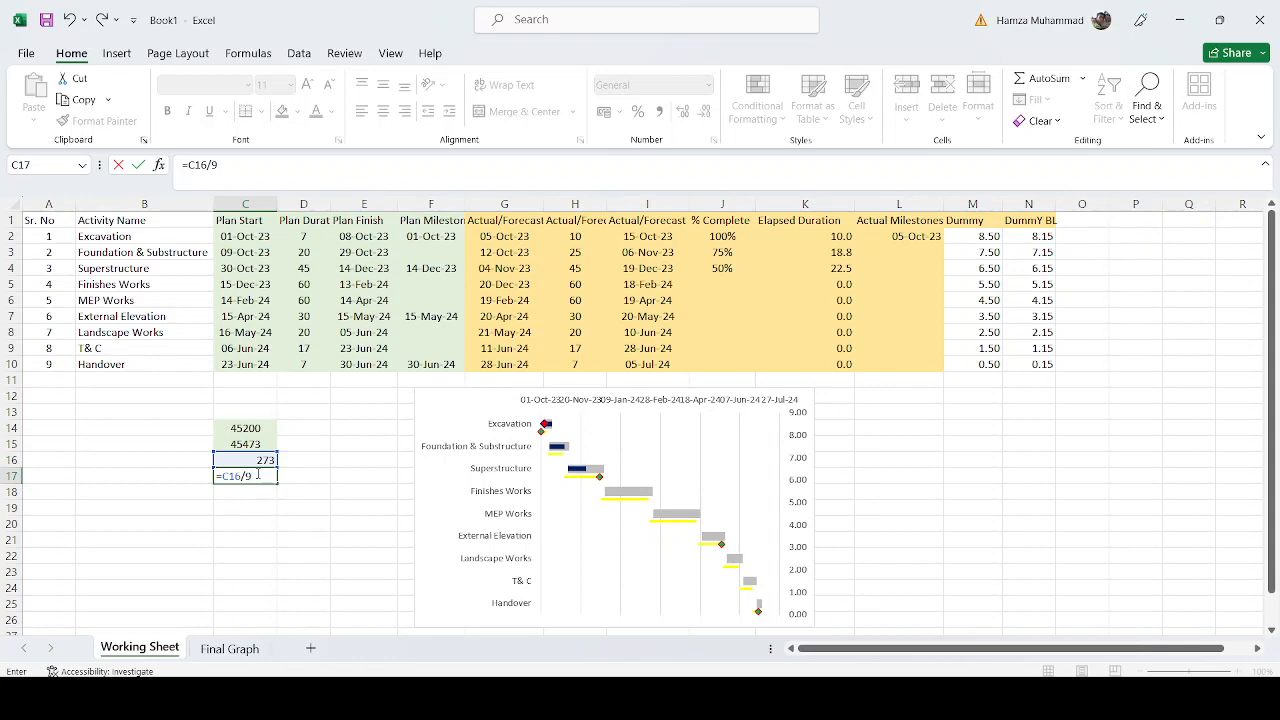
pyautogui.hotkey('ctrl', 'Return')
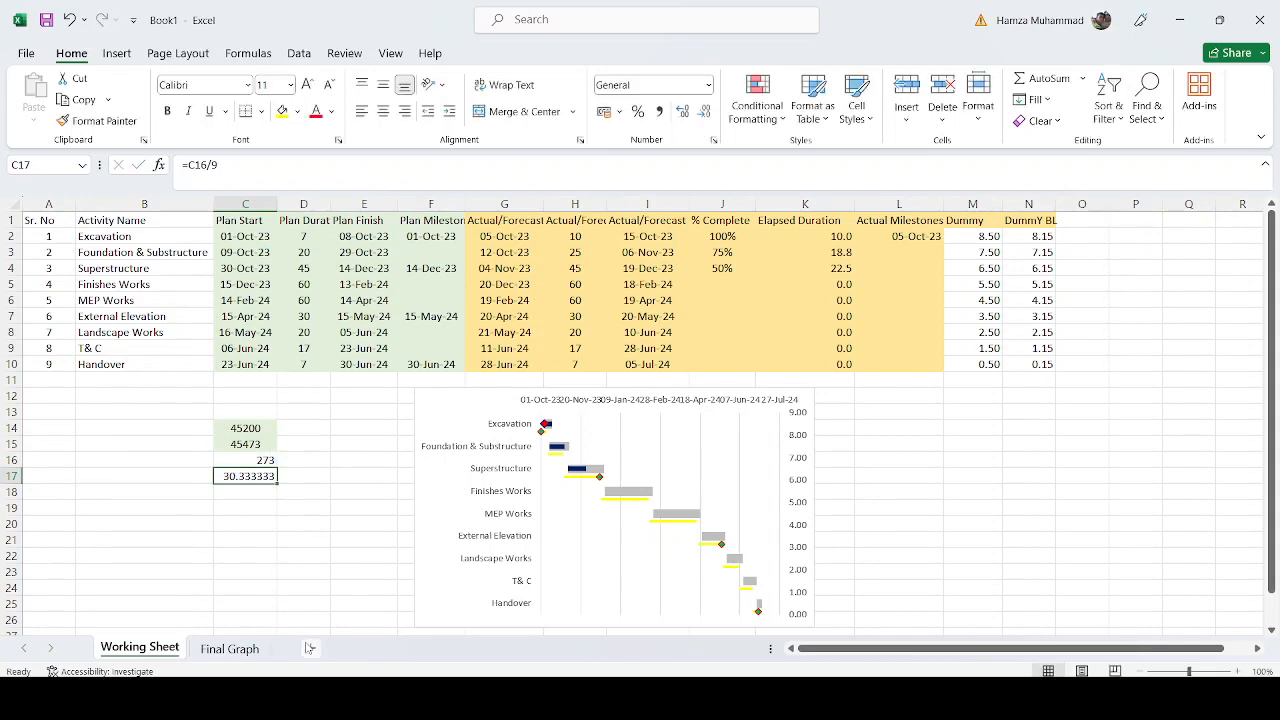
# Step: On the Final Graph sheet, set the major unit of the chart's horizontal date axis to 30.33
pyautogui.click(230, 650)
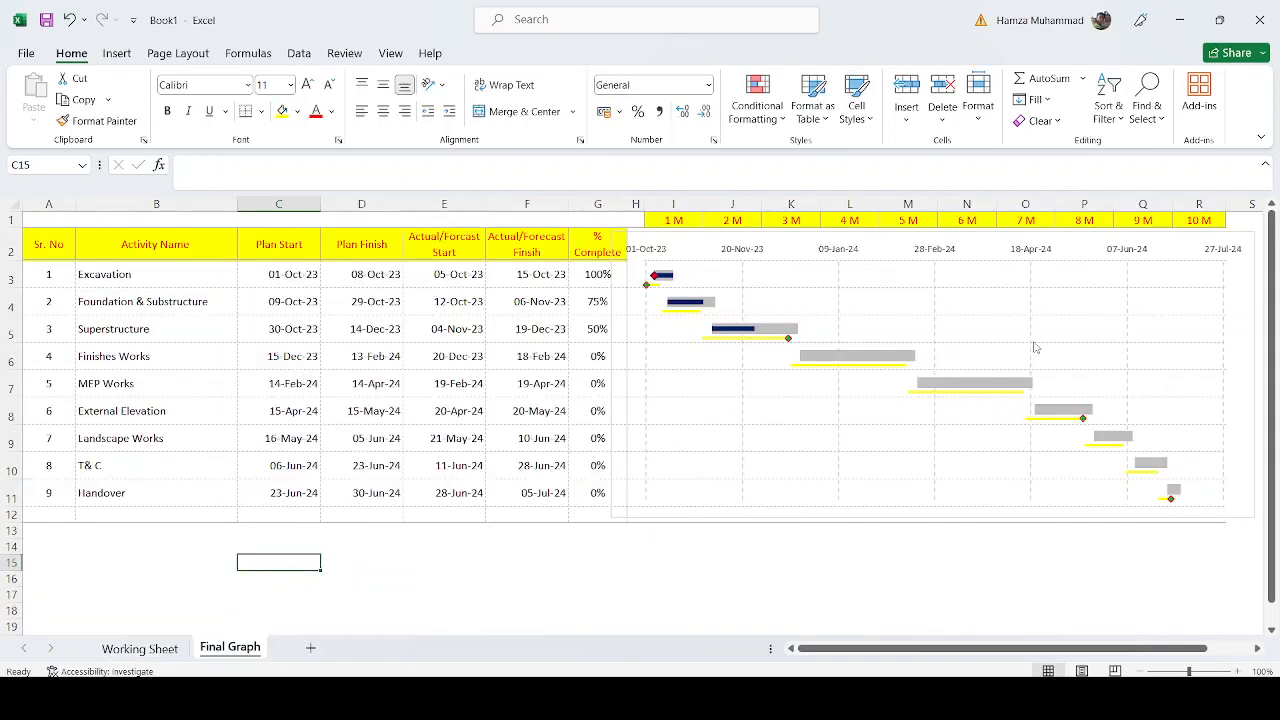
pyautogui.click(1046, 252)
pyautogui.rightClick(1047, 252)
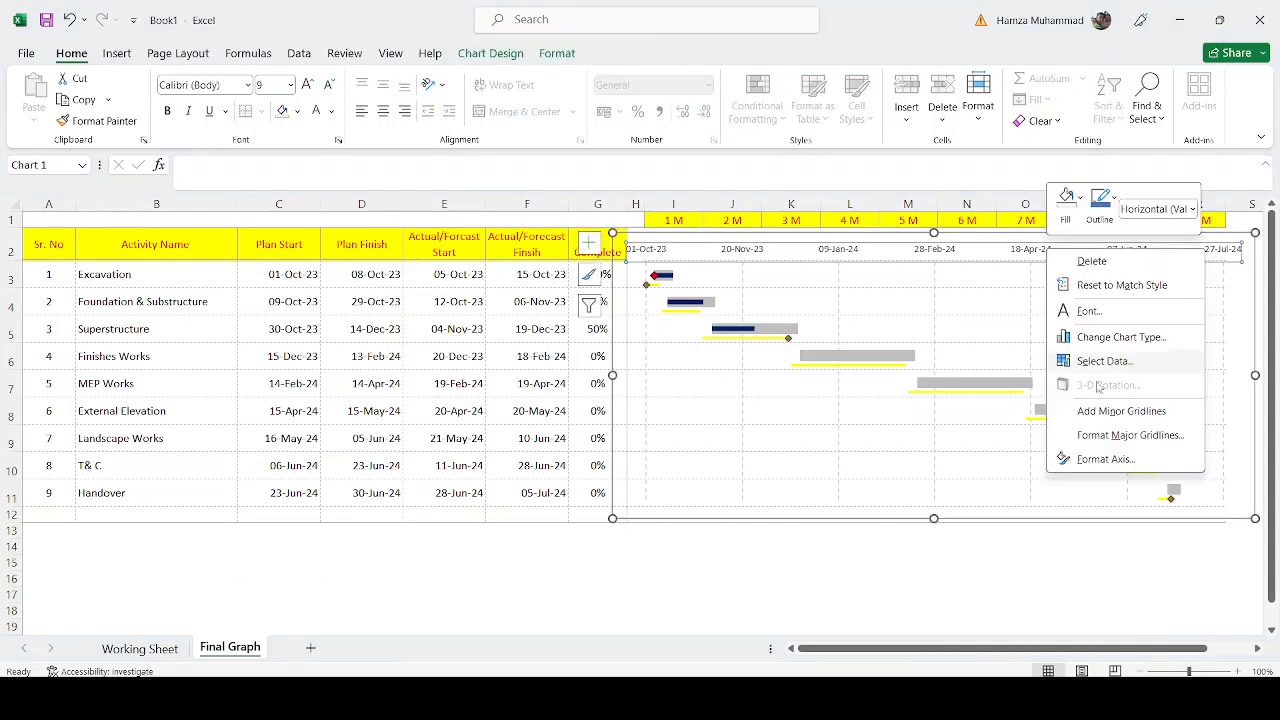
pyautogui.click(1105, 459)
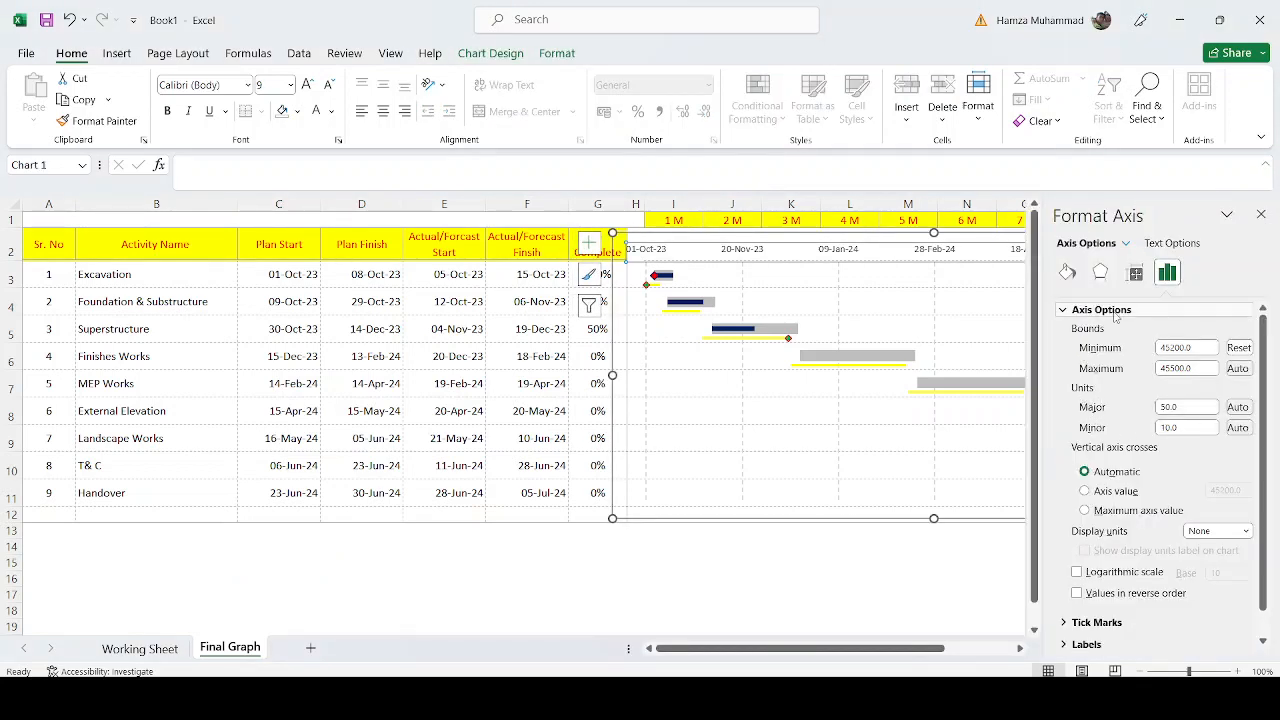
pyautogui.click(1083, 414)
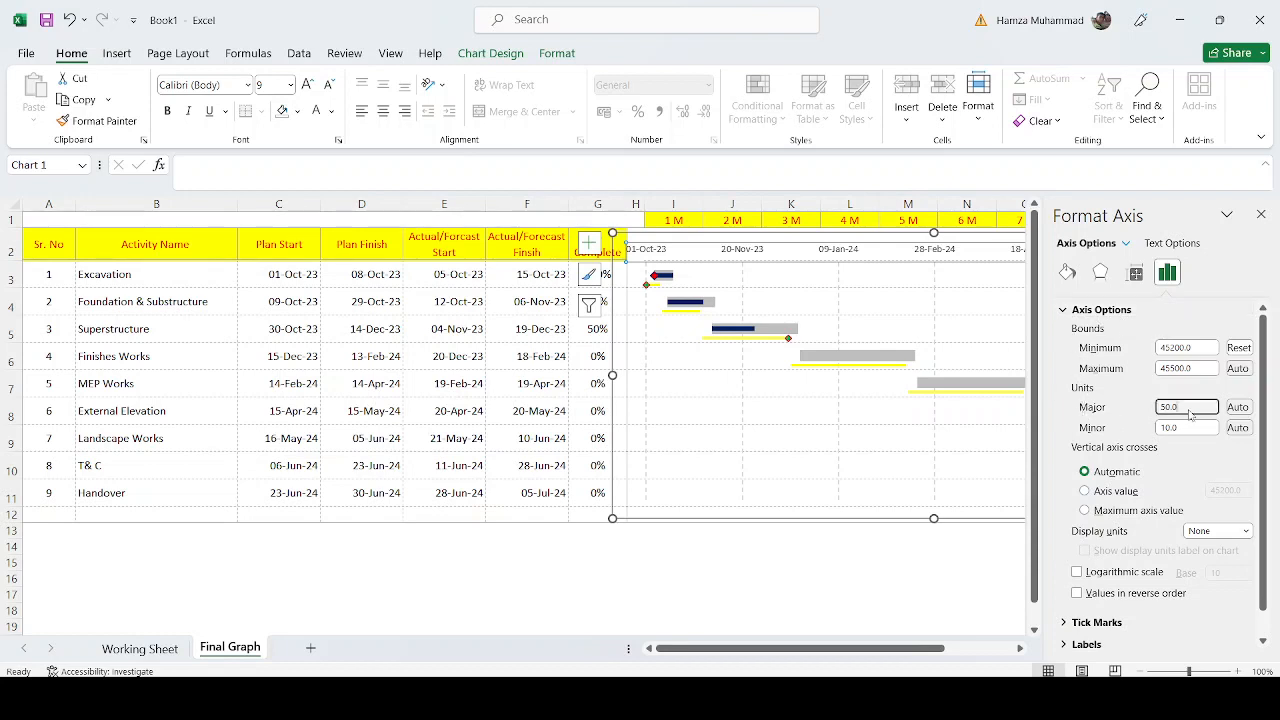
pyautogui.write('30')
pyautogui.press('Return')
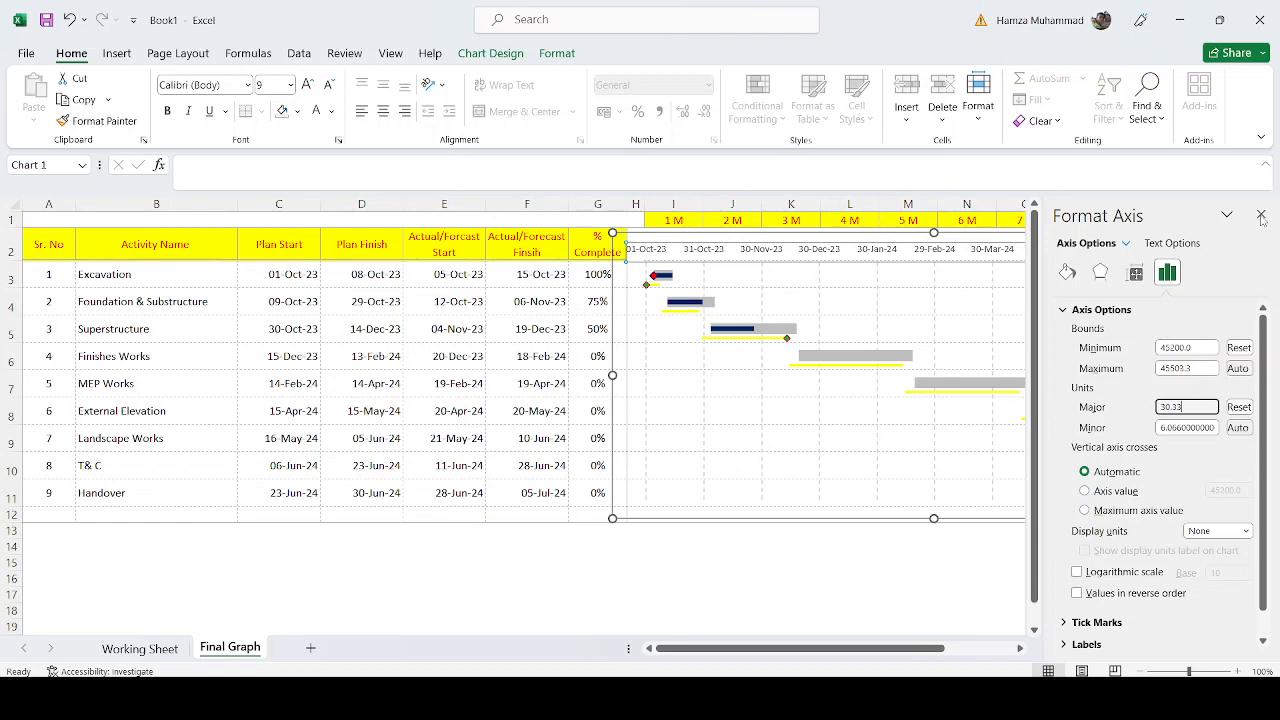
pyautogui.click(1261, 214)
pyautogui.moveTo(672, 202); pyautogui.dragTo(985, 198)
pyautogui.click(504, 590)
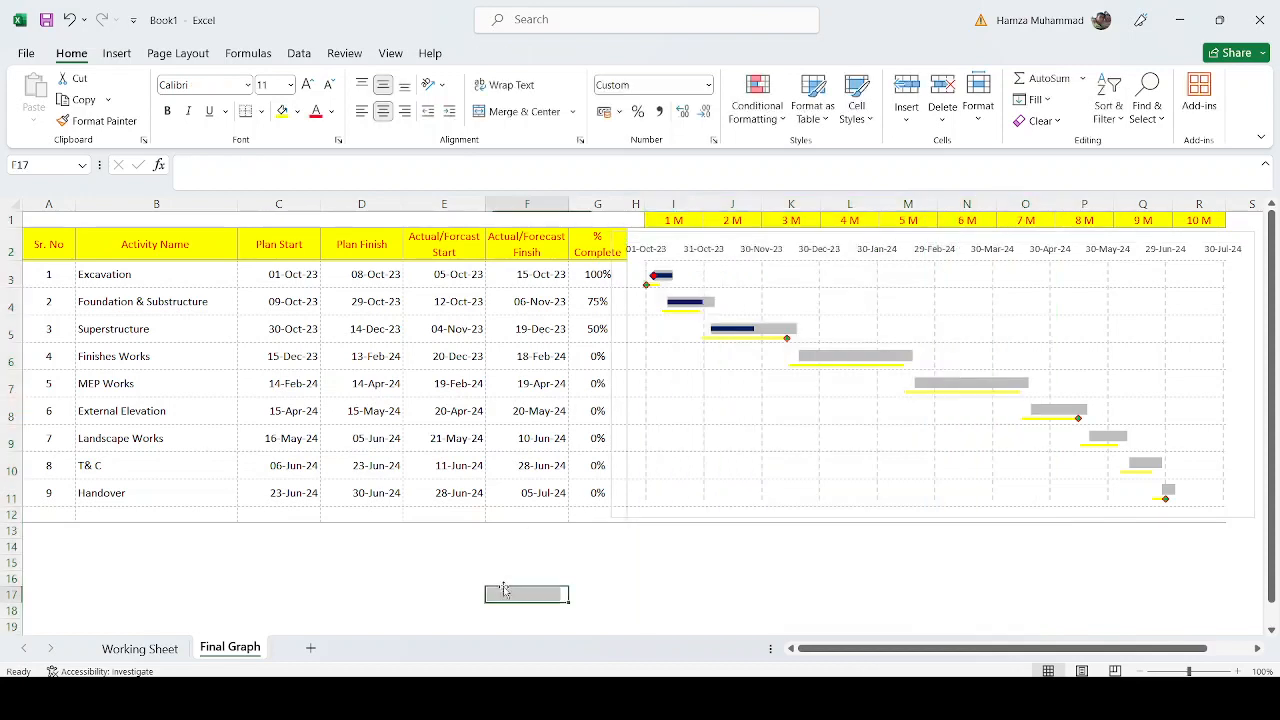
# Step: On the Working Sheet, enter the Superstructure actual finish date in I4 as =DATE(2023,12,17)
pyautogui.click(140, 649)
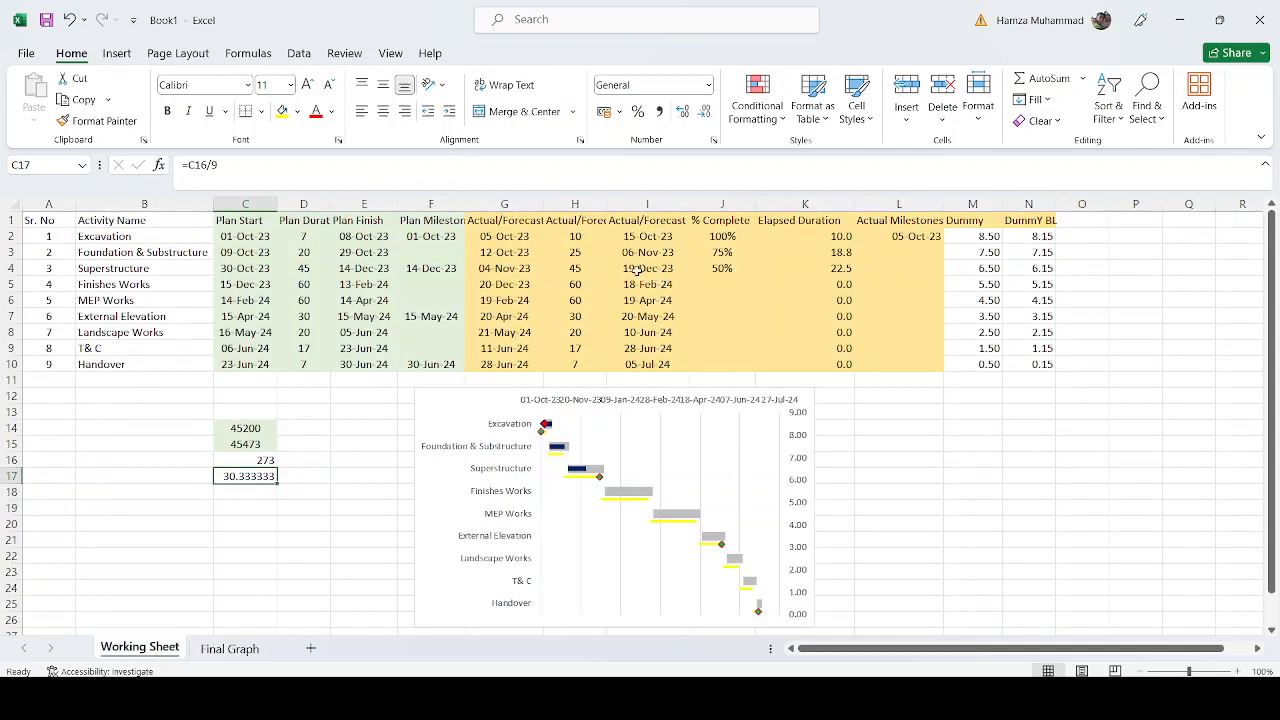
pyautogui.click(12, 268)
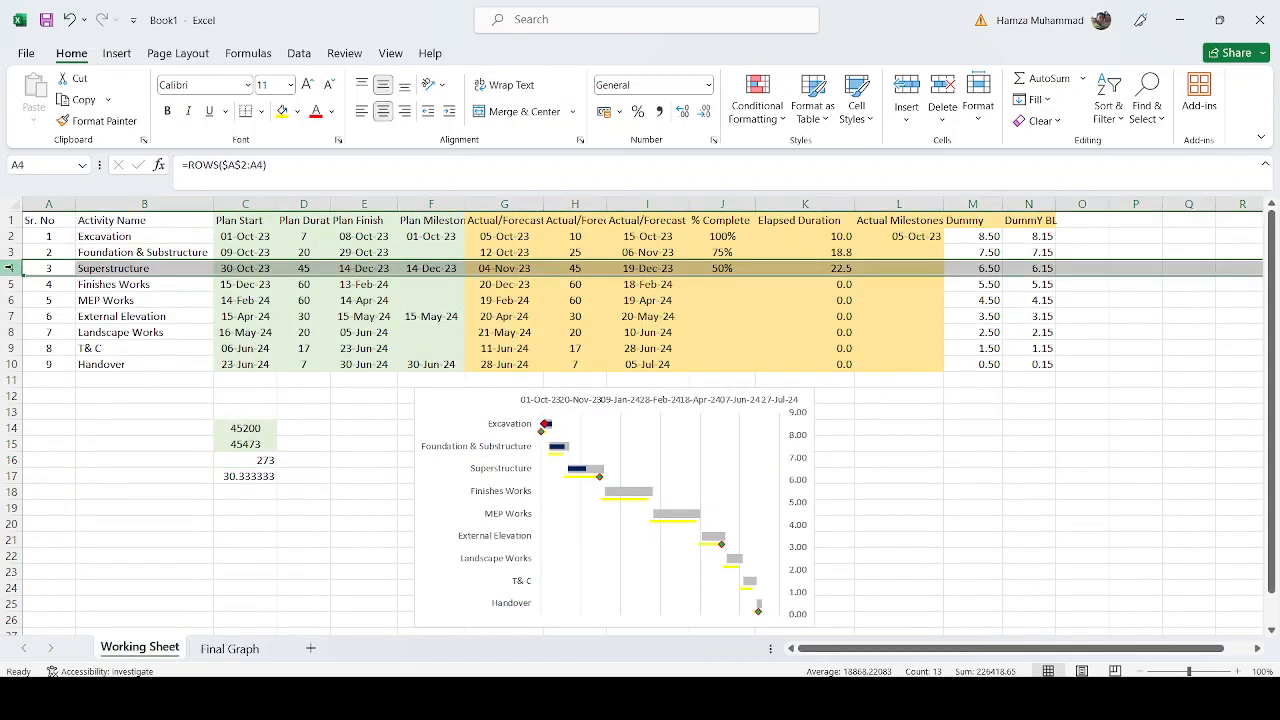
pyautogui.click(655, 268)
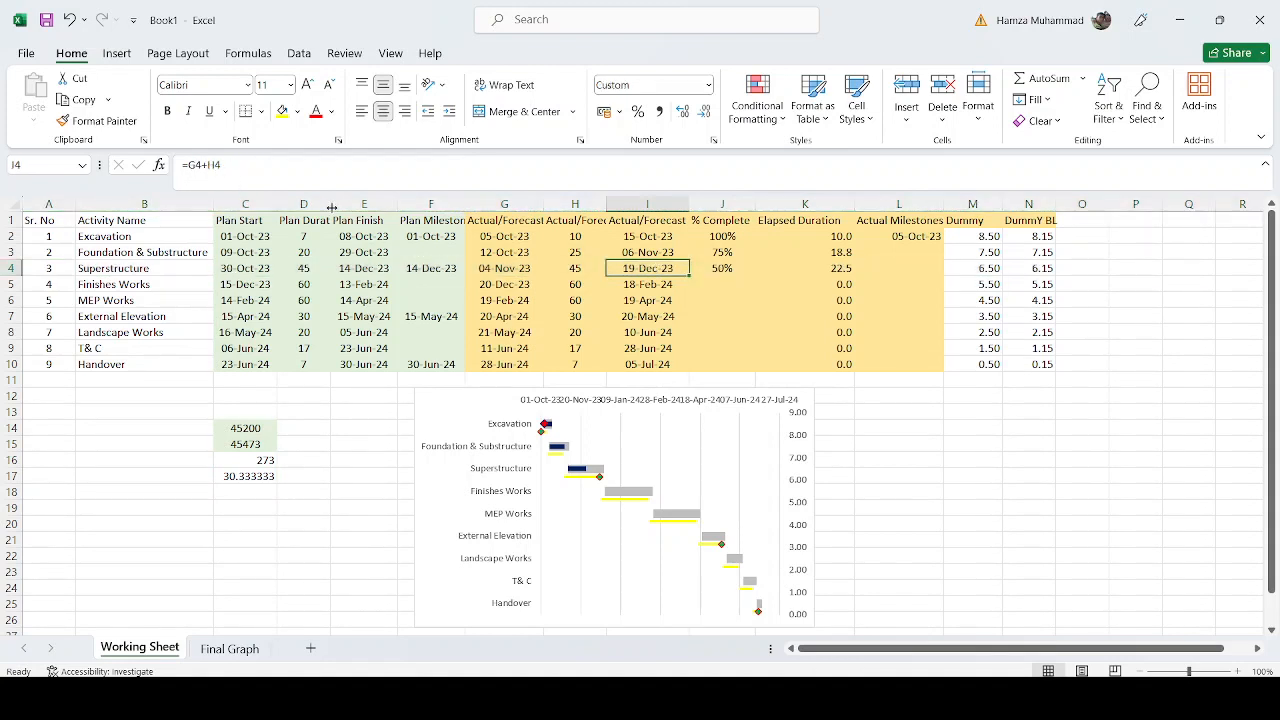
pyautogui.write('=D')
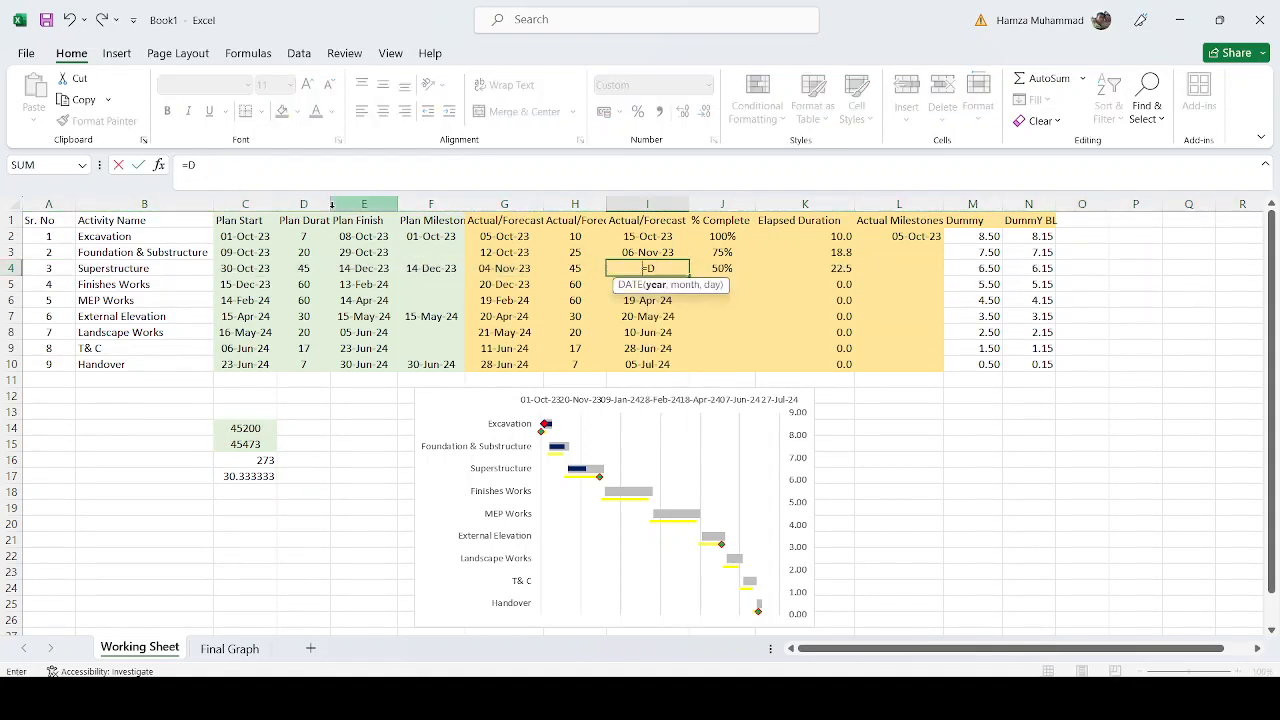
pyautogui.write('ATE(2023,12,17')
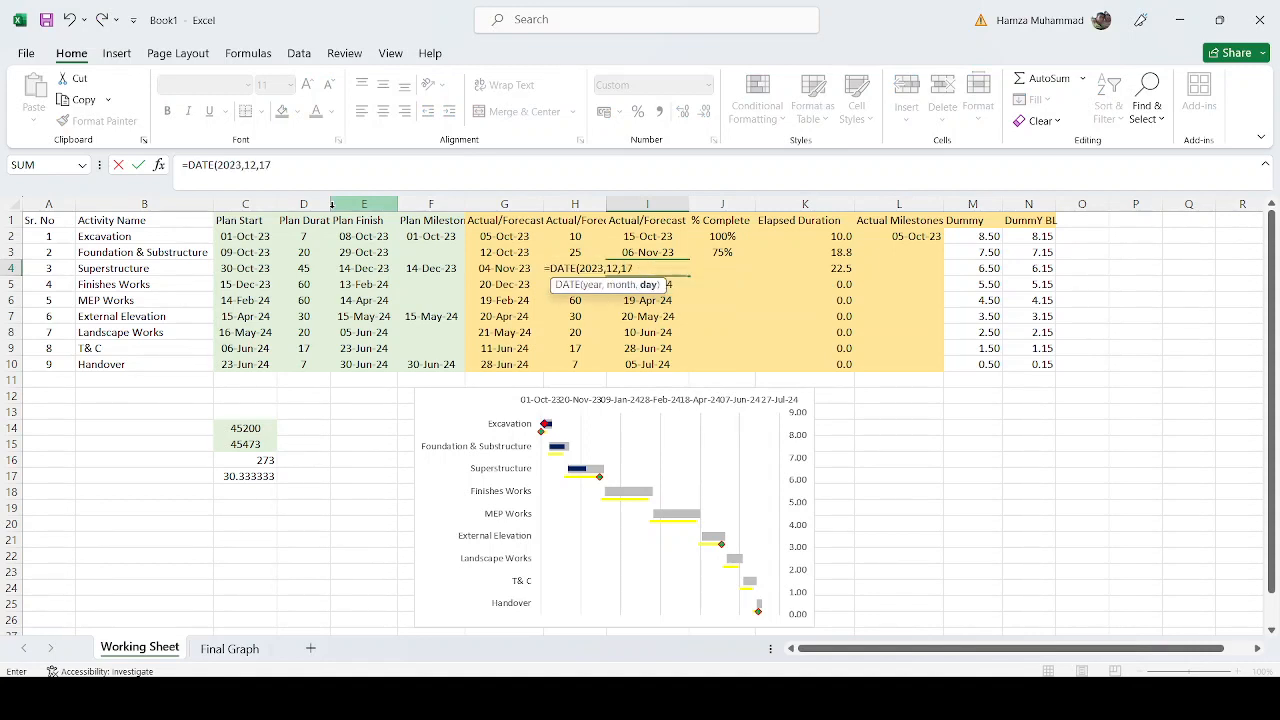
pyautogui.hotkey('ctrl', 'Return')
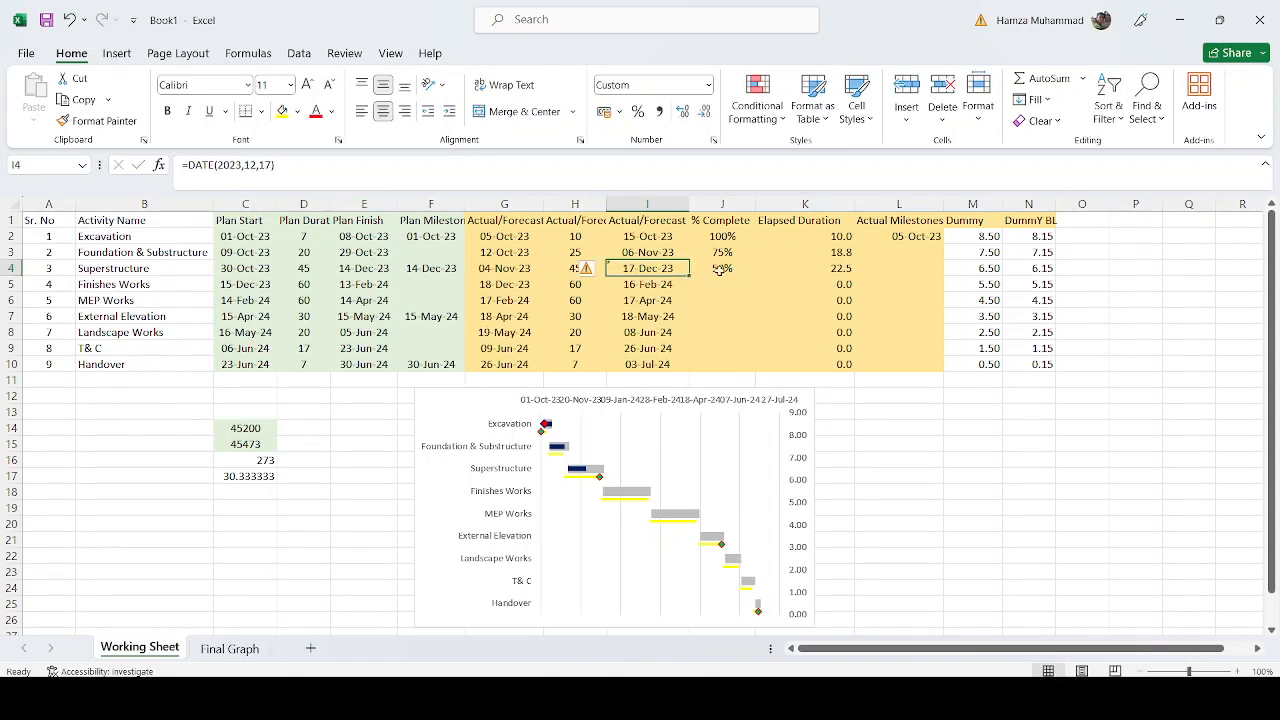
# Step: Set % Complete to 100% for Foundation & Substructure and Superstructure and 15% for Finishes Works, and check the Final Graph
pyautogui.click(725, 250)
pyautogui.write('100')
pyautogui.press('Return')
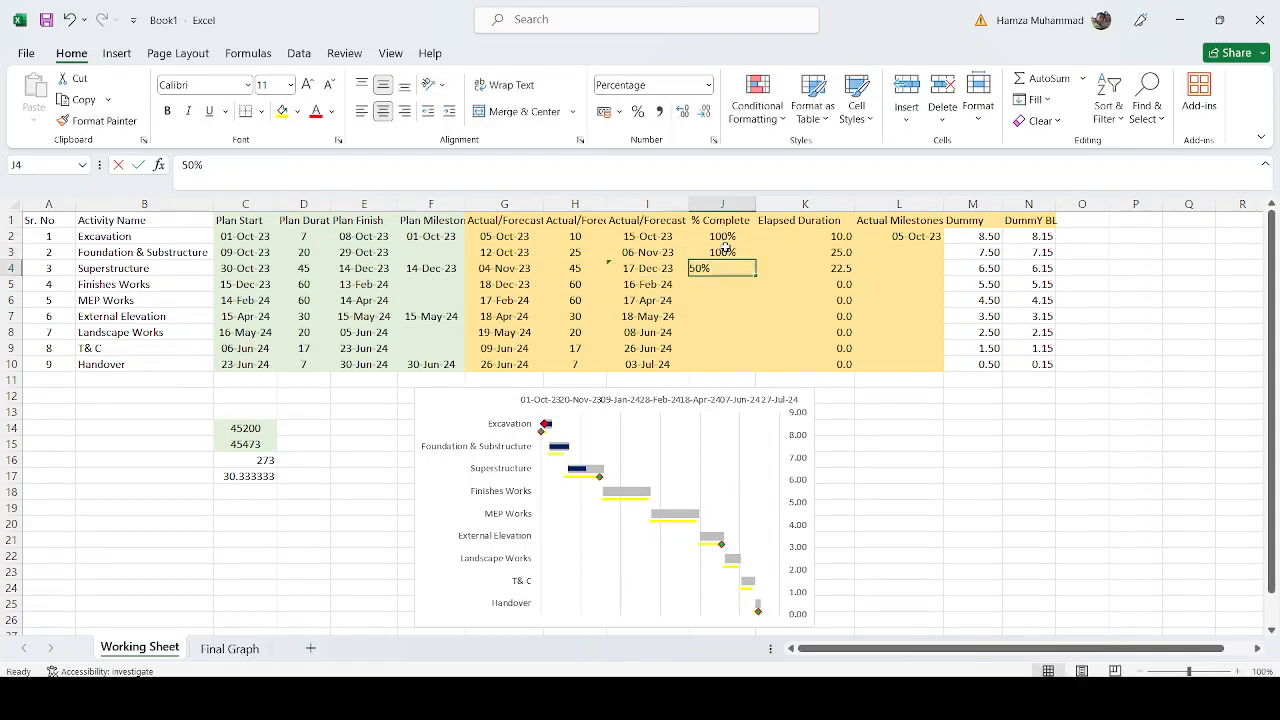
pyautogui.write('100')
pyautogui.press('Return')
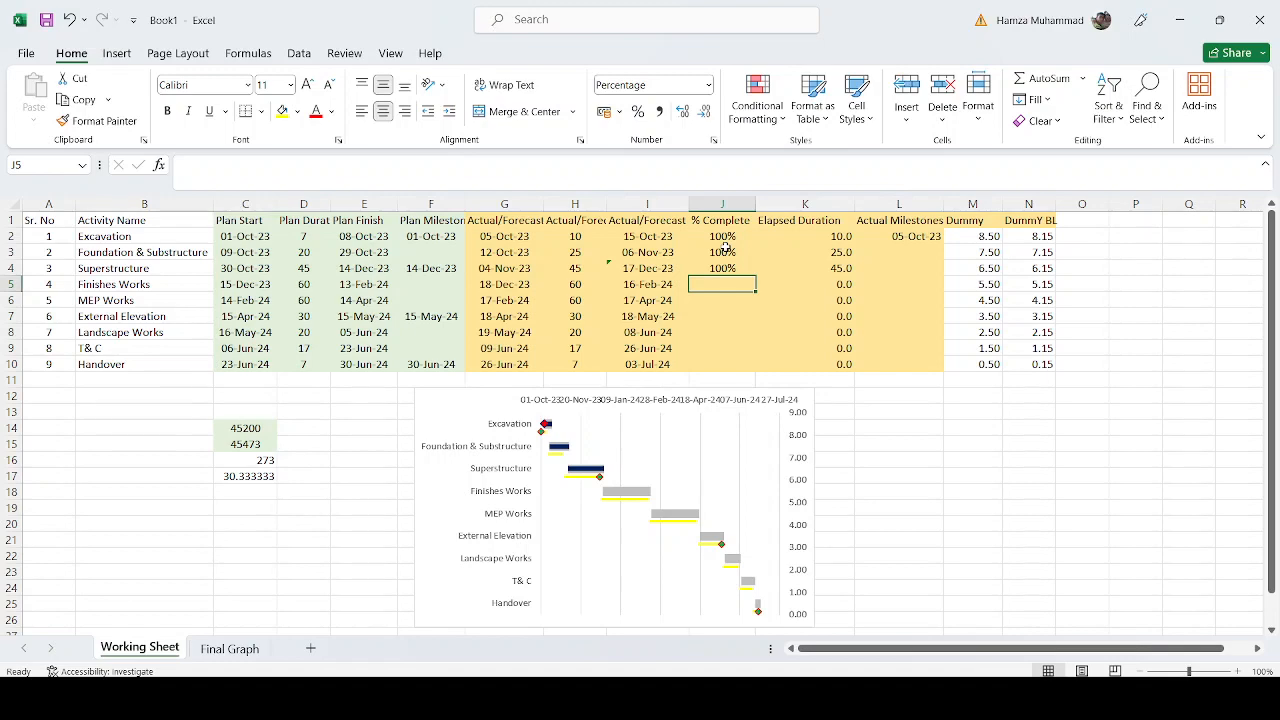
pyautogui.write('15')
pyautogui.press('Return')
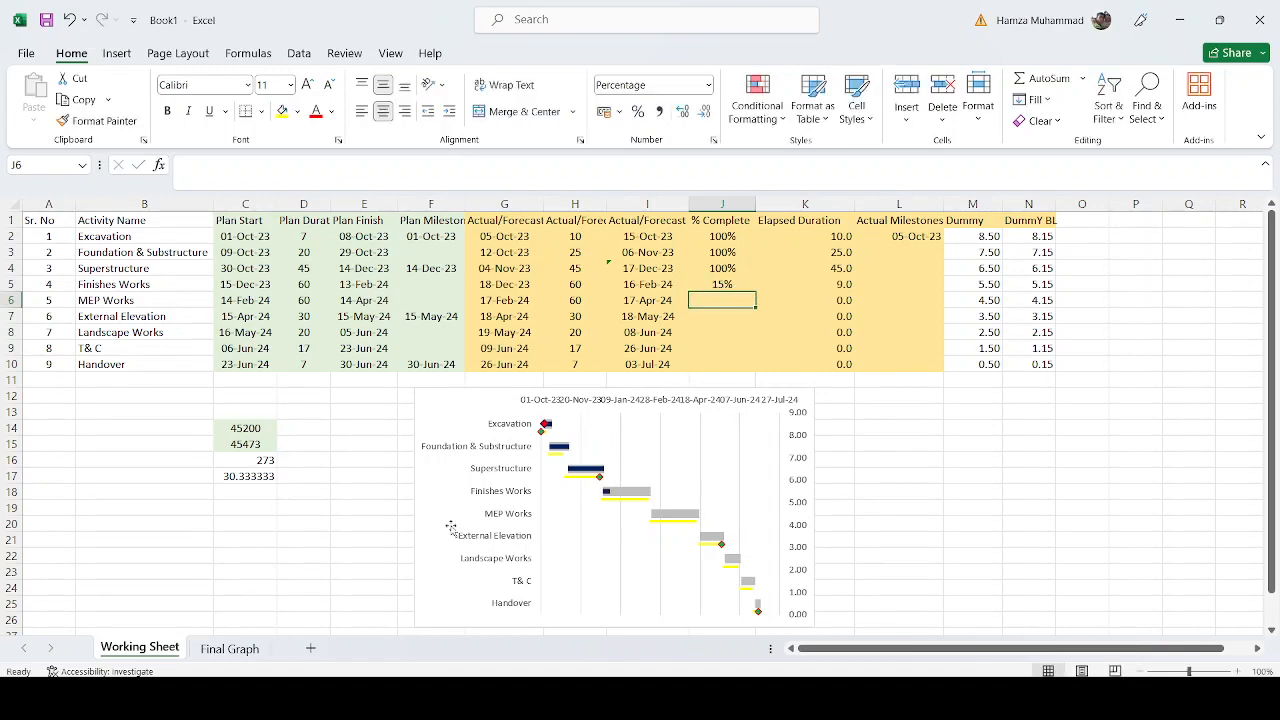
pyautogui.click(242, 652)
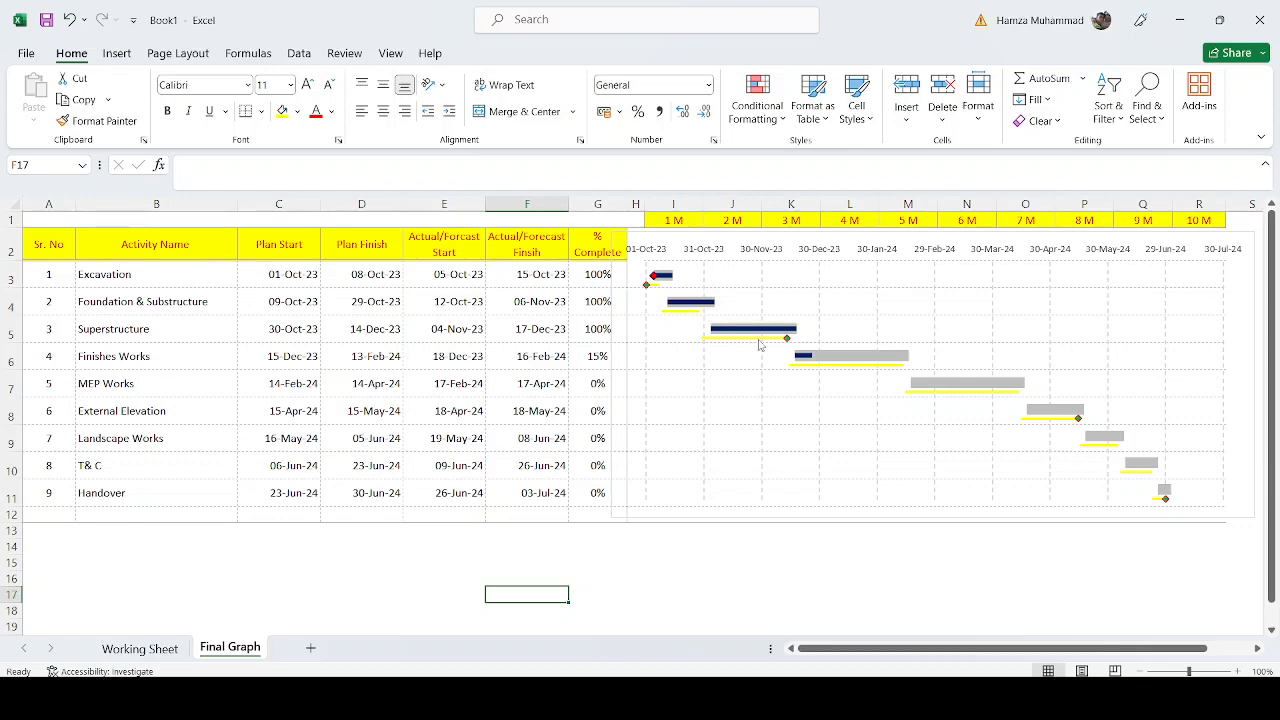
# Step: On the Working Sheet, link the Superstructure actual milestone in L4 to its finish date in I4, and review the Final Graph
pyautogui.click(166, 649)
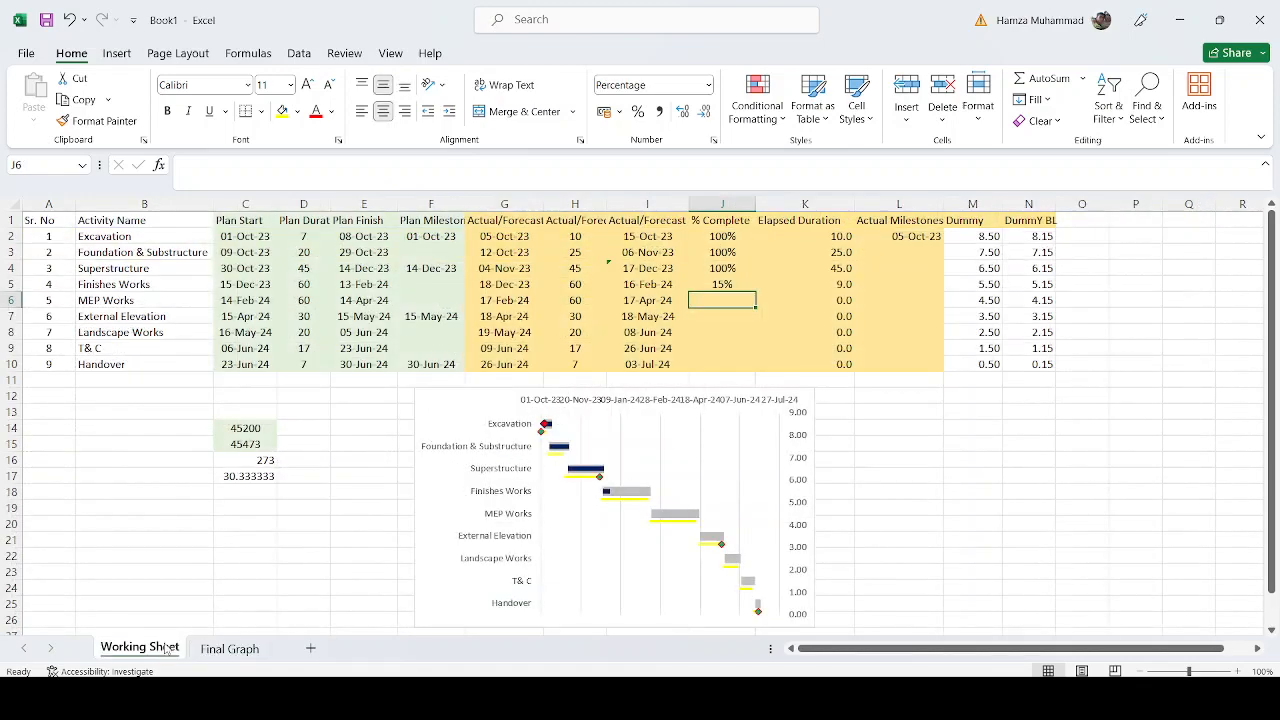
pyautogui.click(13, 268)
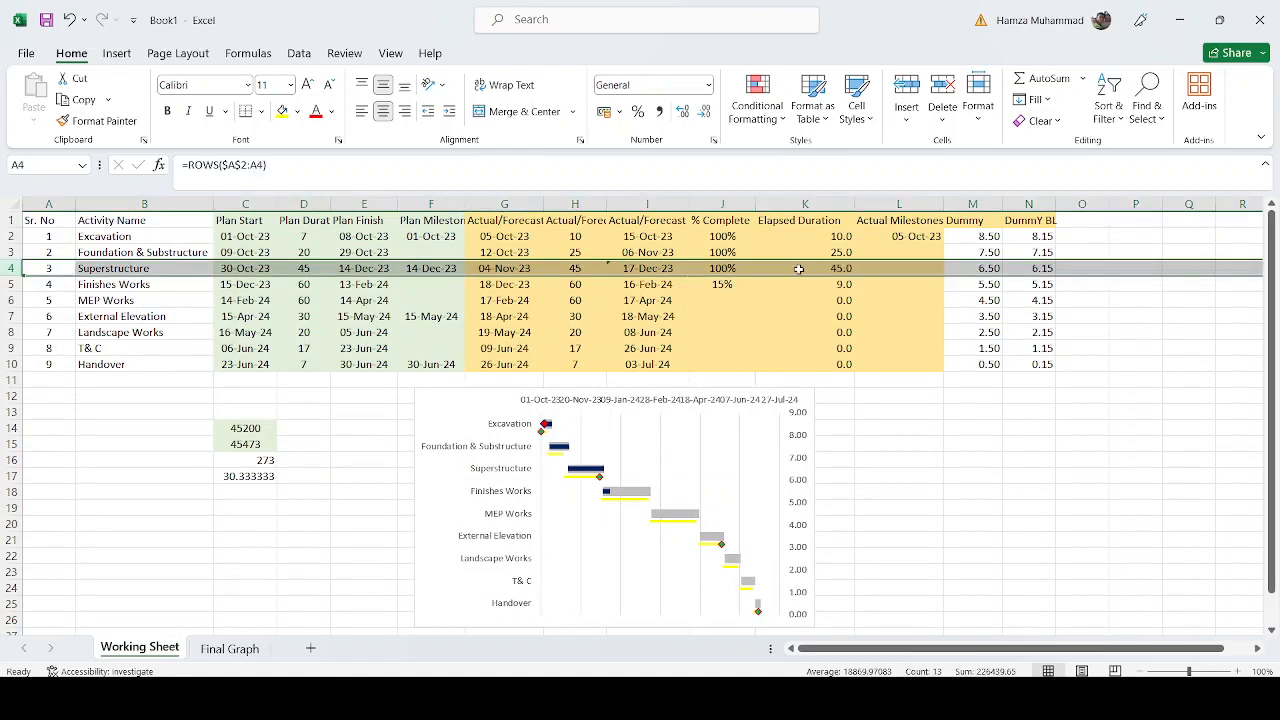
pyautogui.click(896, 267)
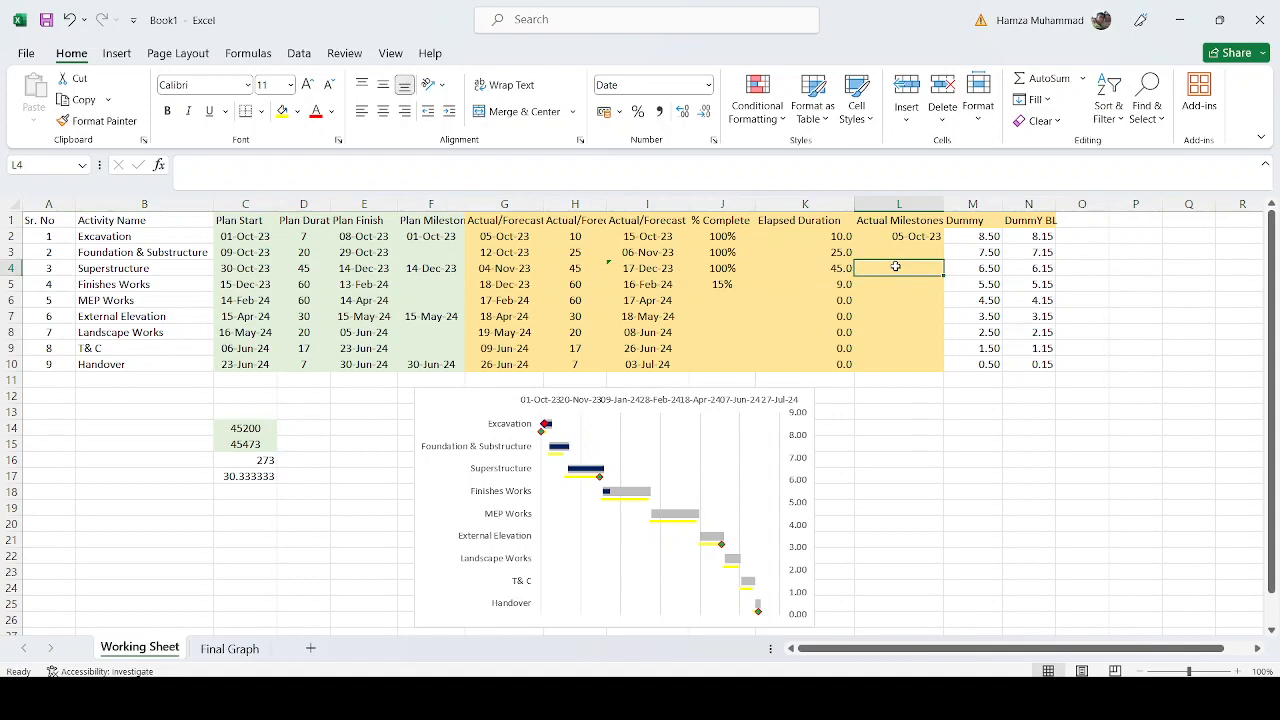
pyautogui.write('=')
pyautogui.click(655, 268)
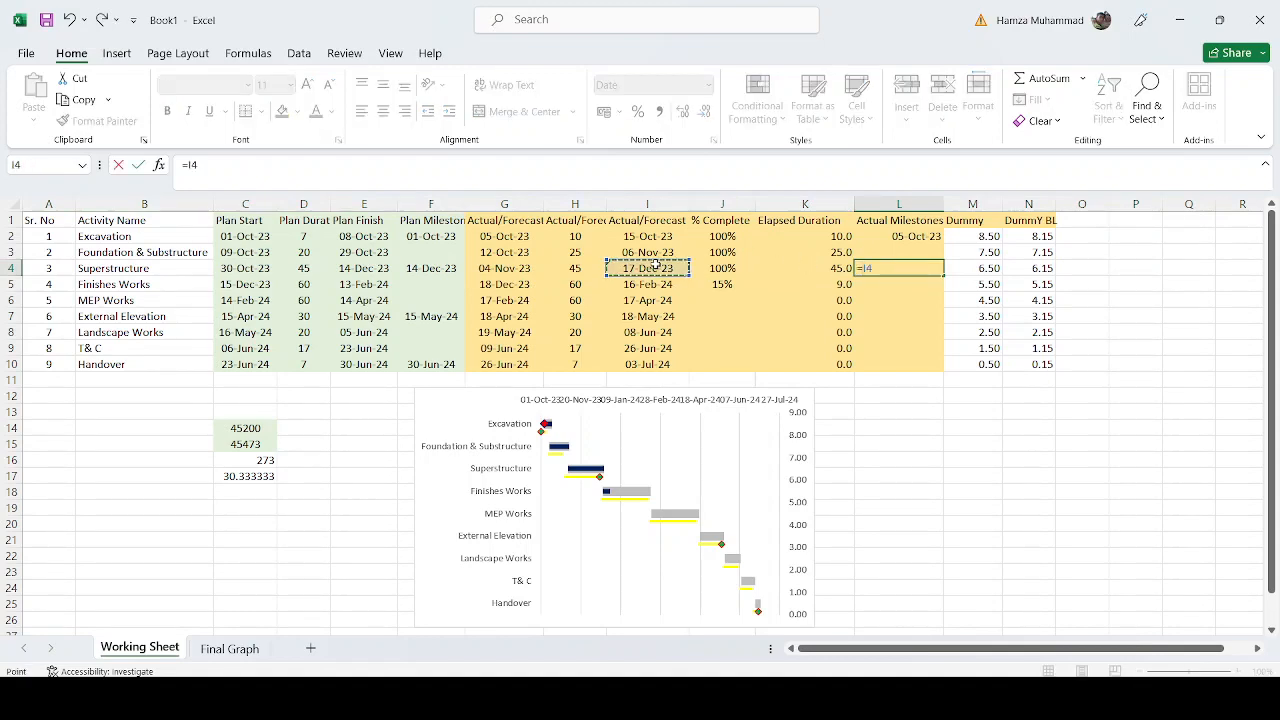
pyautogui.hotkey('ctrl', 'Return')
pyautogui.click(232, 648)
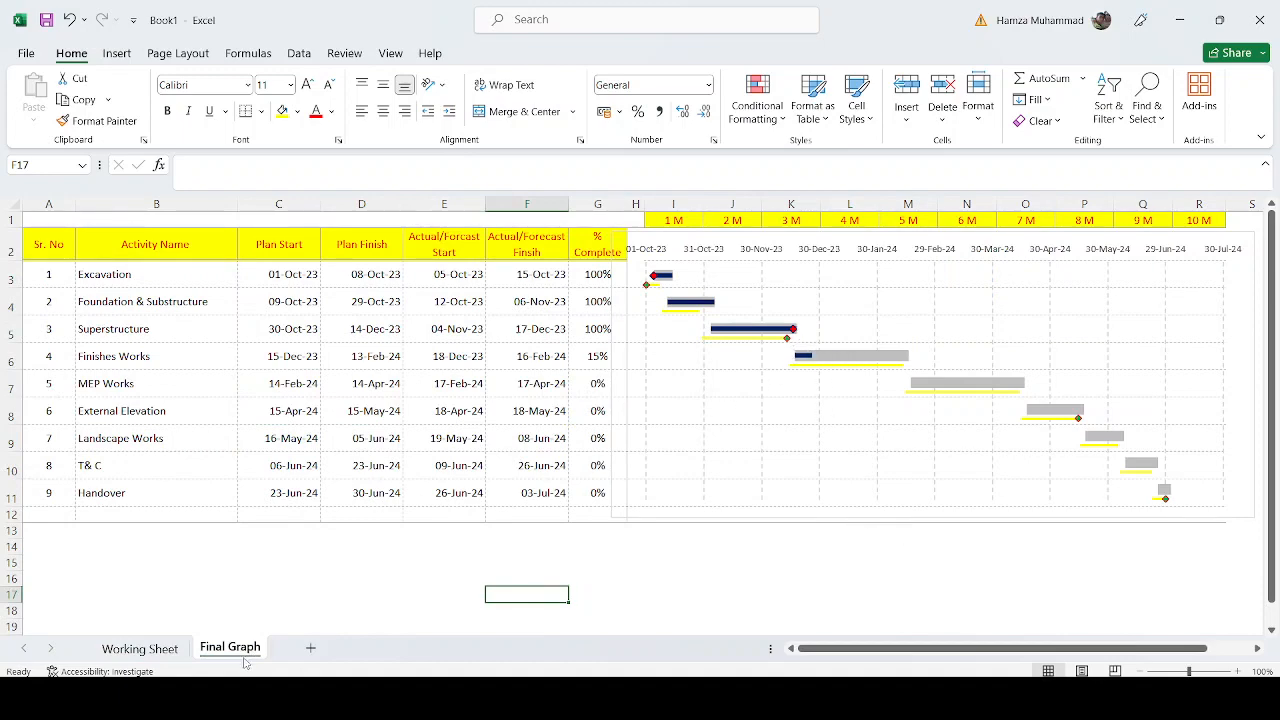
pyautogui.click(140, 648)
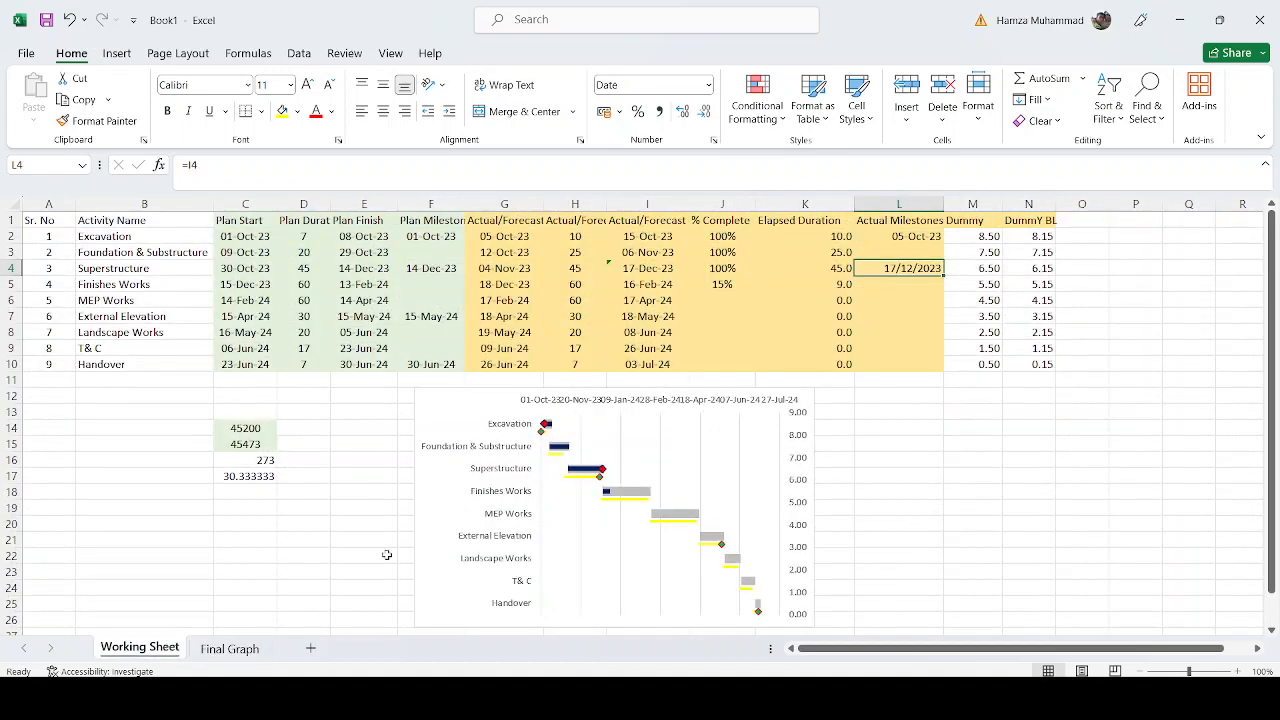
pyautogui.click(667, 268)
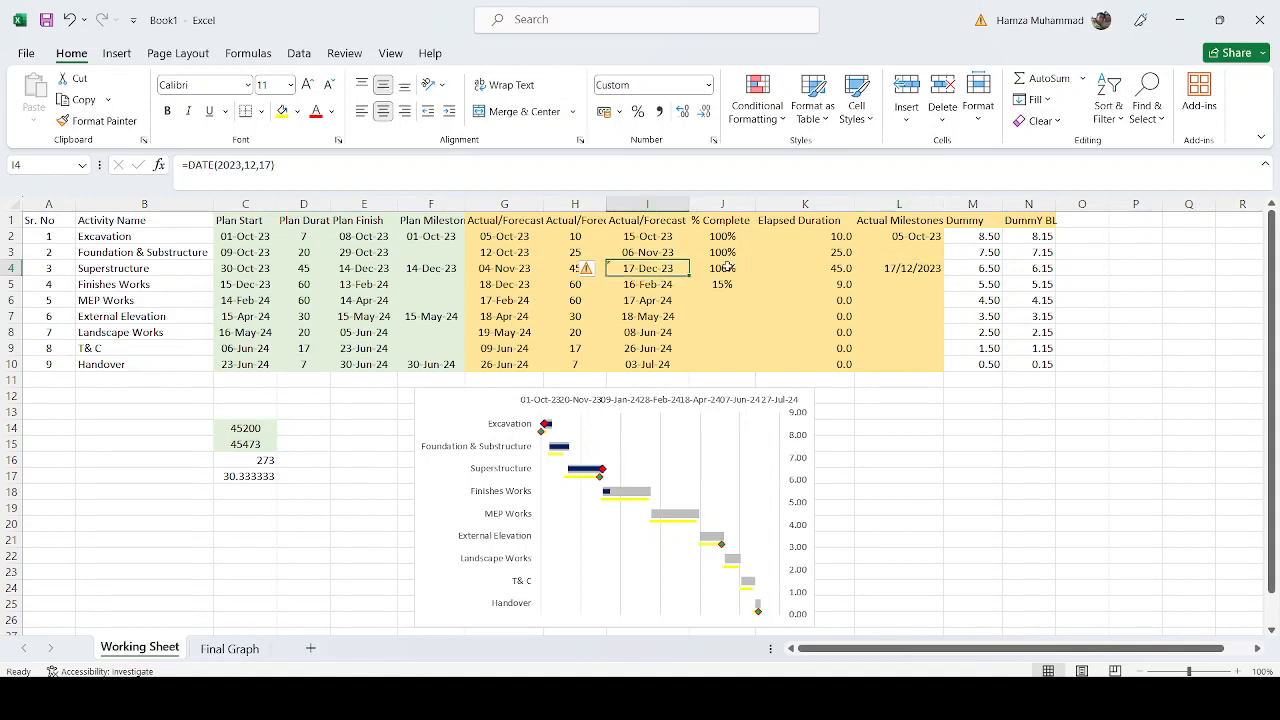
pyautogui.click(910, 268)
pyautogui.click(232, 648)
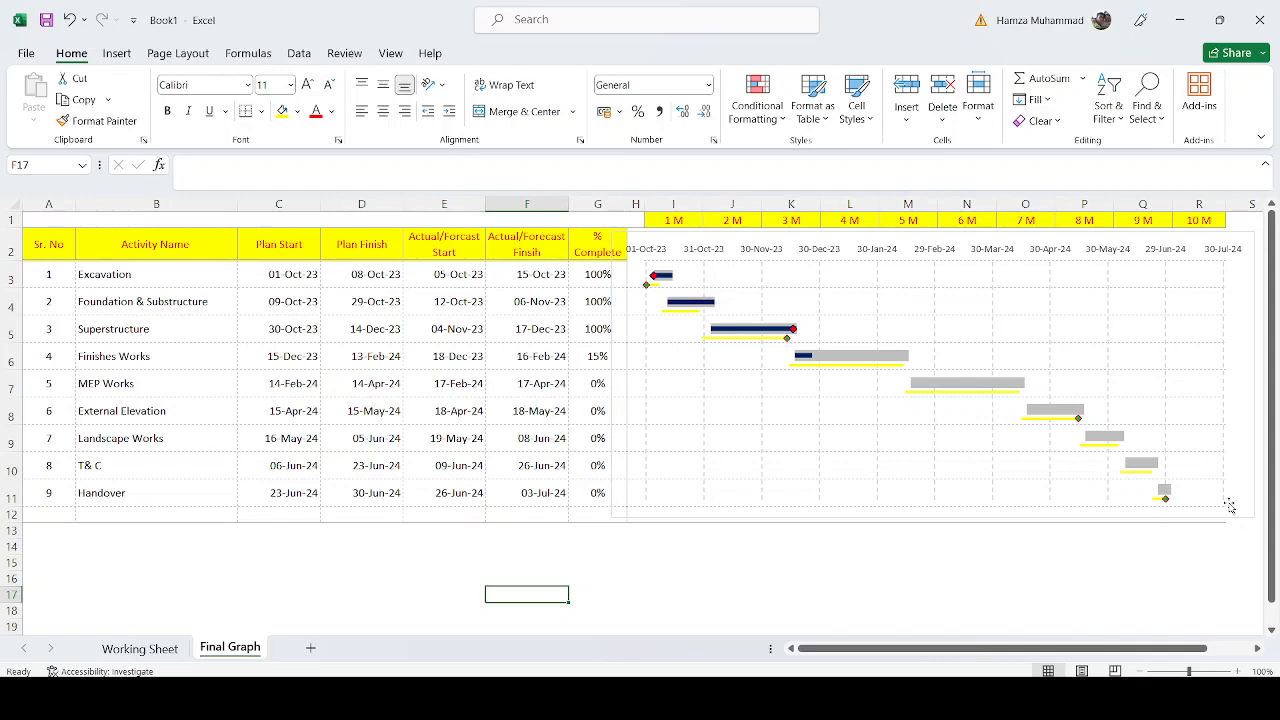
# Step: On the Working Sheet, change the Superstructure actual finish date formula in I4 to =DATE(2023,12,14)
pyautogui.click(126, 648)
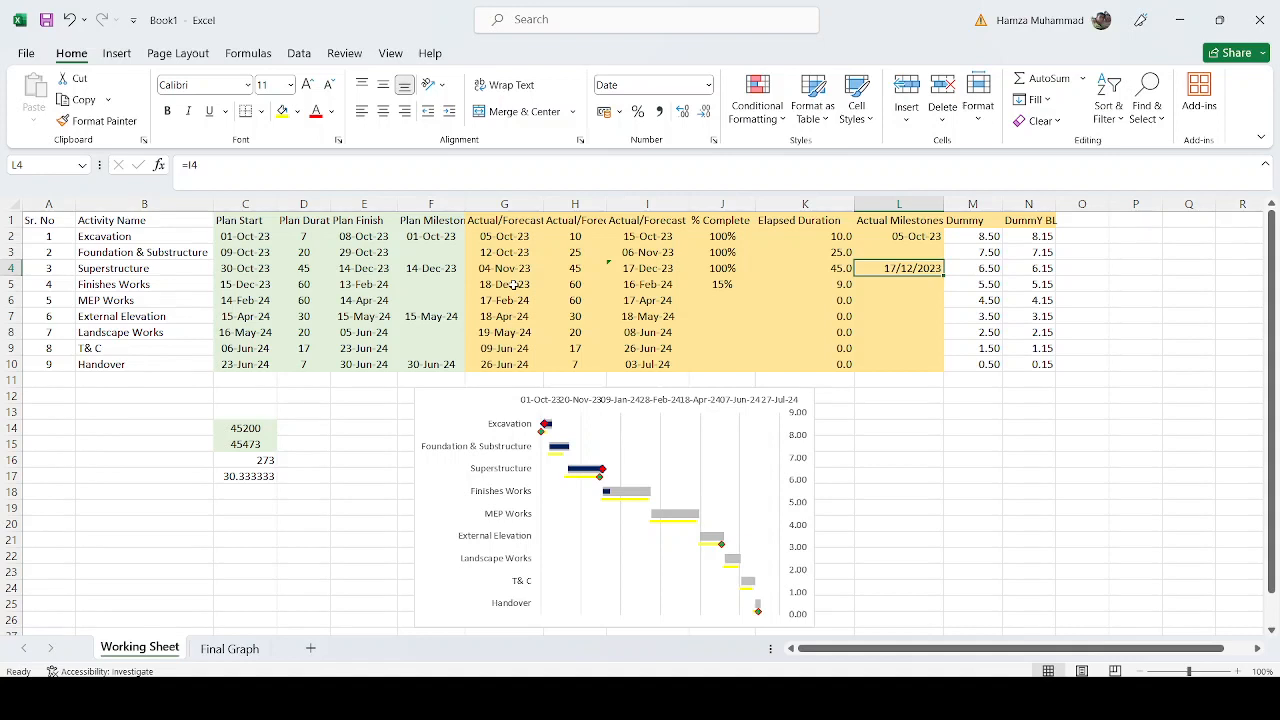
pyautogui.click(650, 268)
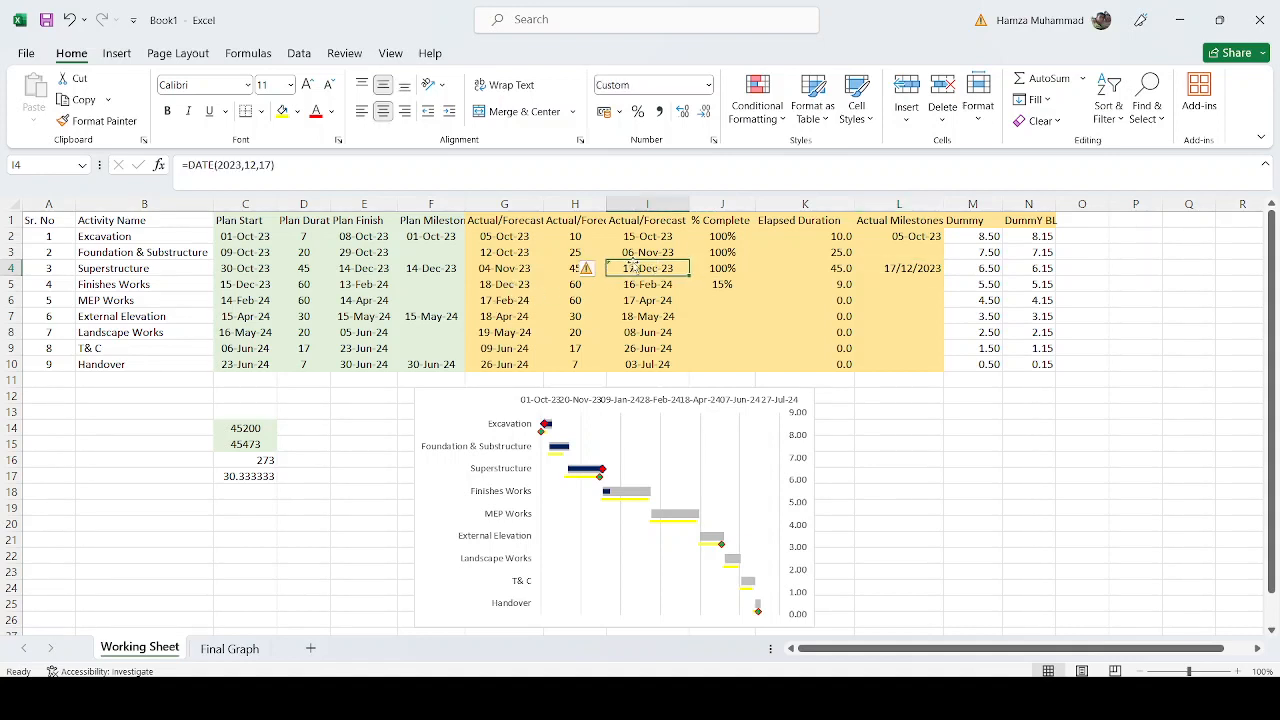
pyautogui.click(272, 165)
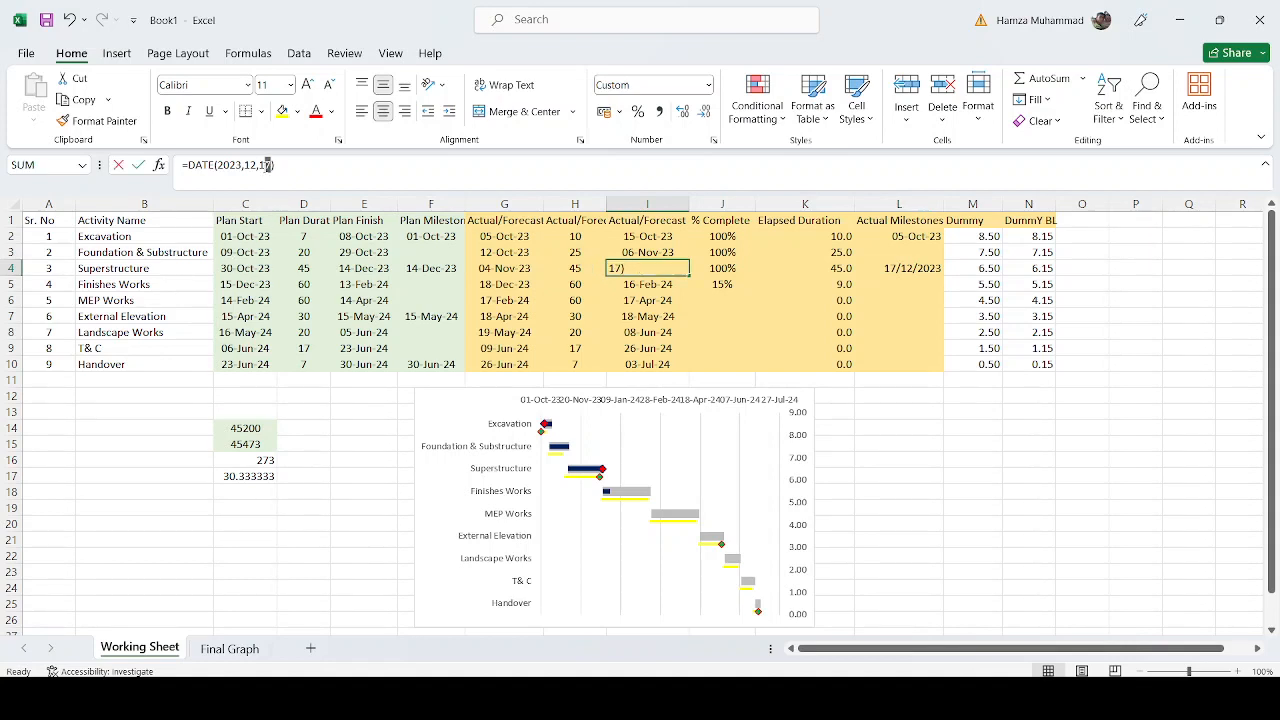
pyautogui.press('BackSpace')
pyautogui.write('4')
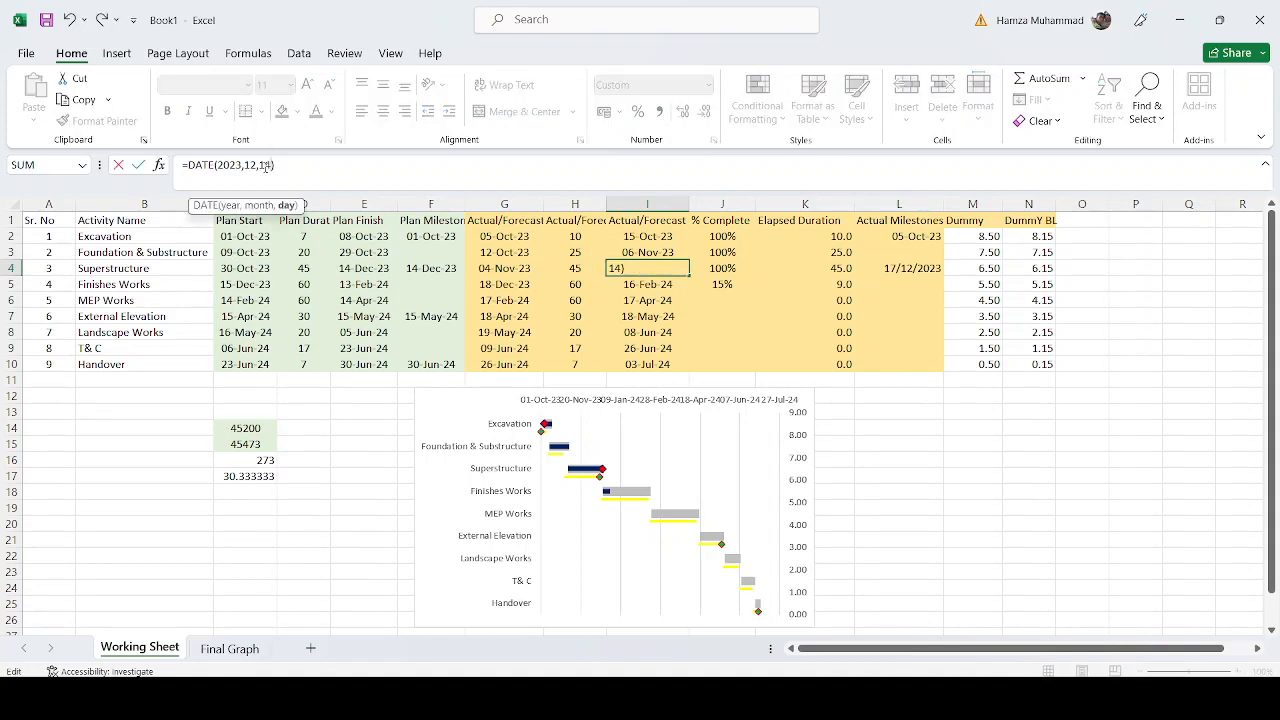
pyautogui.press('Return')
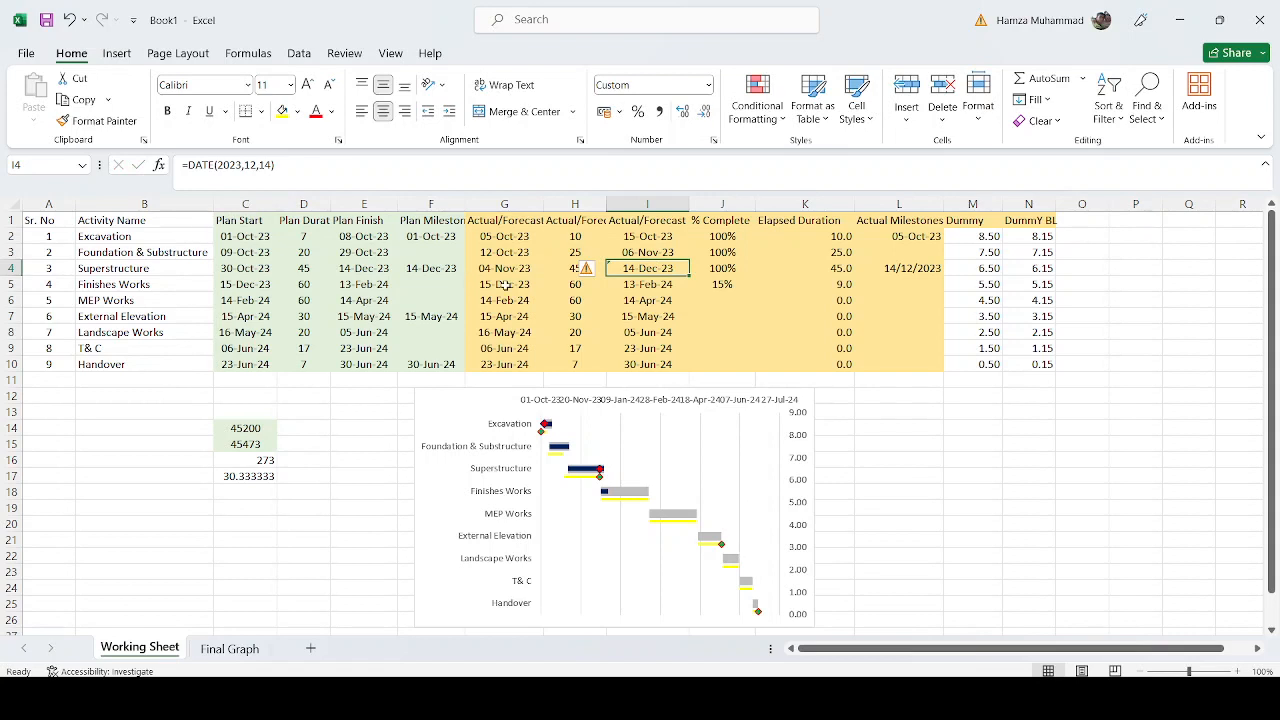
# Step: Replace the Finishes Works actual start formula in G5 with =DATE(2023,12,10) and check the Final Graph
pyautogui.click(505, 285)
pyautogui.moveTo(225, 178); pyautogui.dragTo(182, 166)
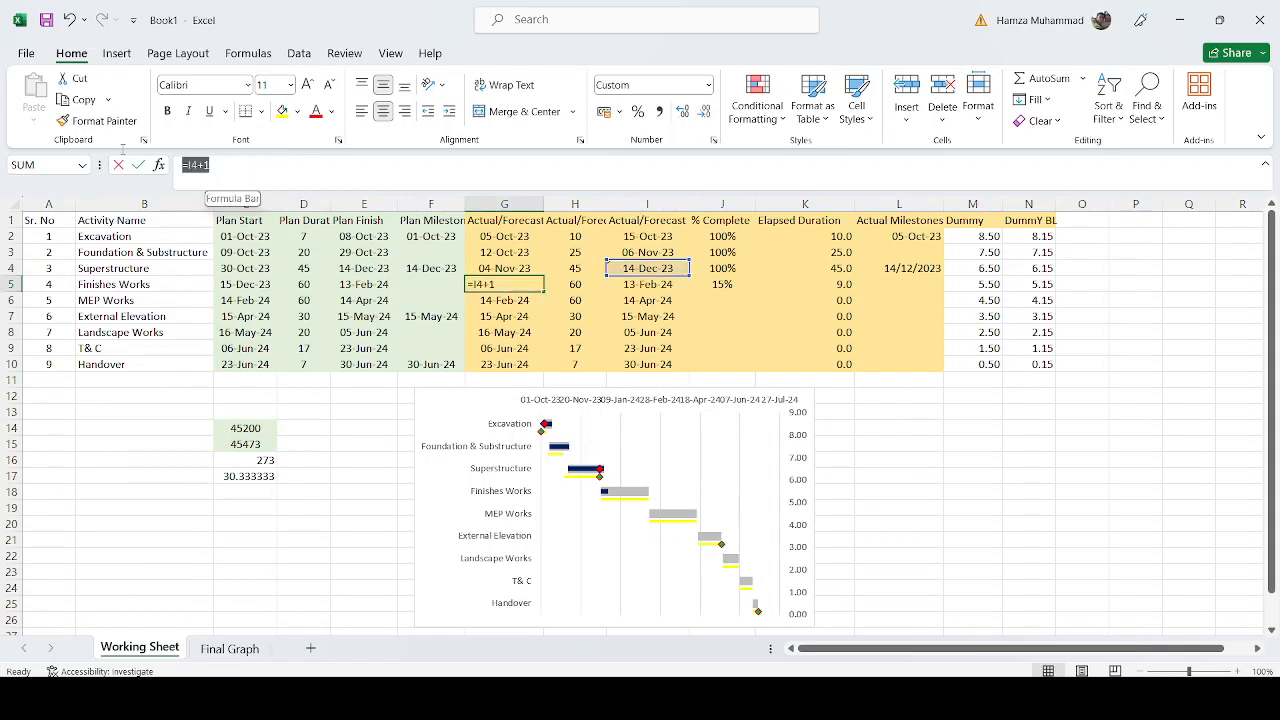
pyautogui.write('=DA')
pyautogui.press('Tab')
pyautogui.write('20')
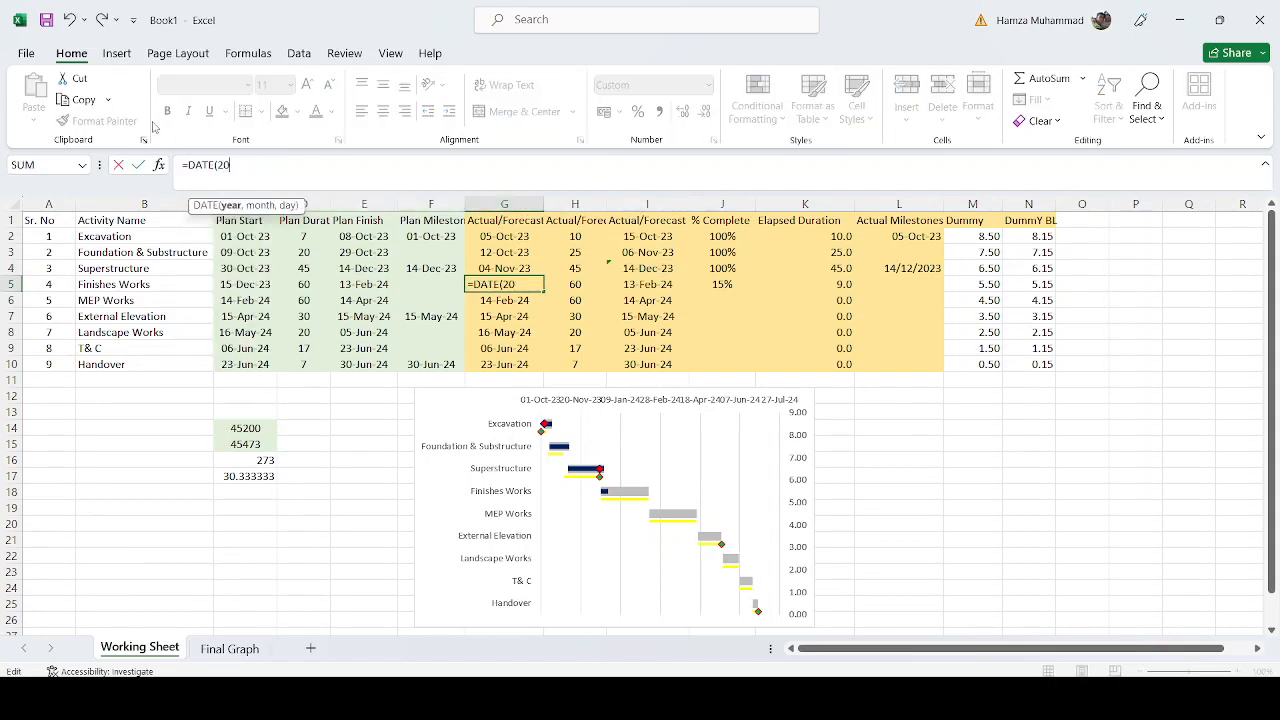
pyautogui.write('23,12,10')
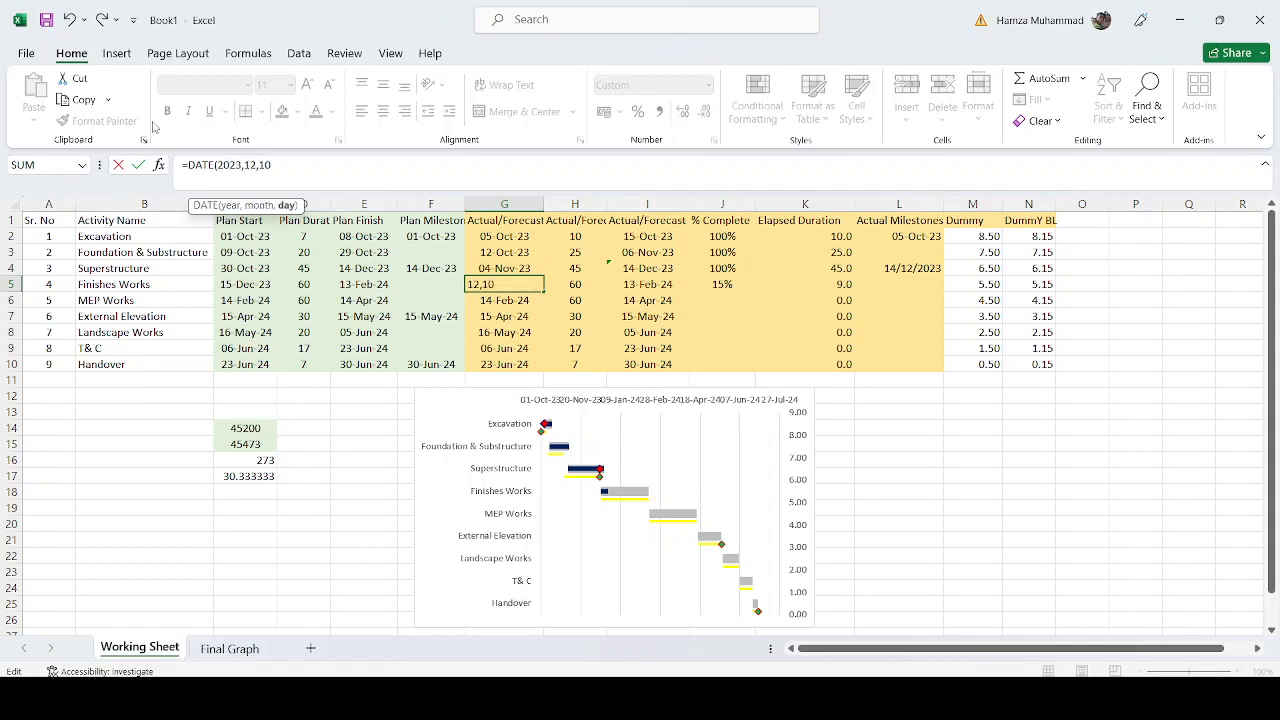
pyautogui.hotkey('ctrl', 'Return')
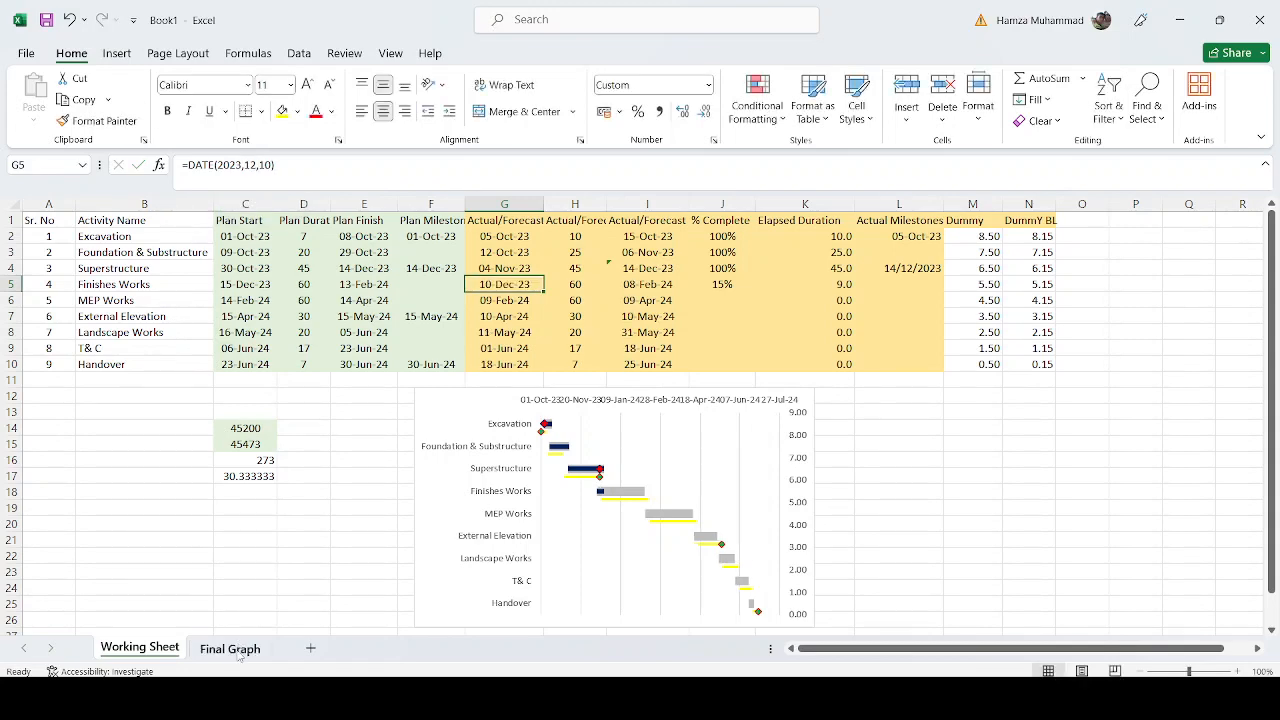
pyautogui.click(231, 649)
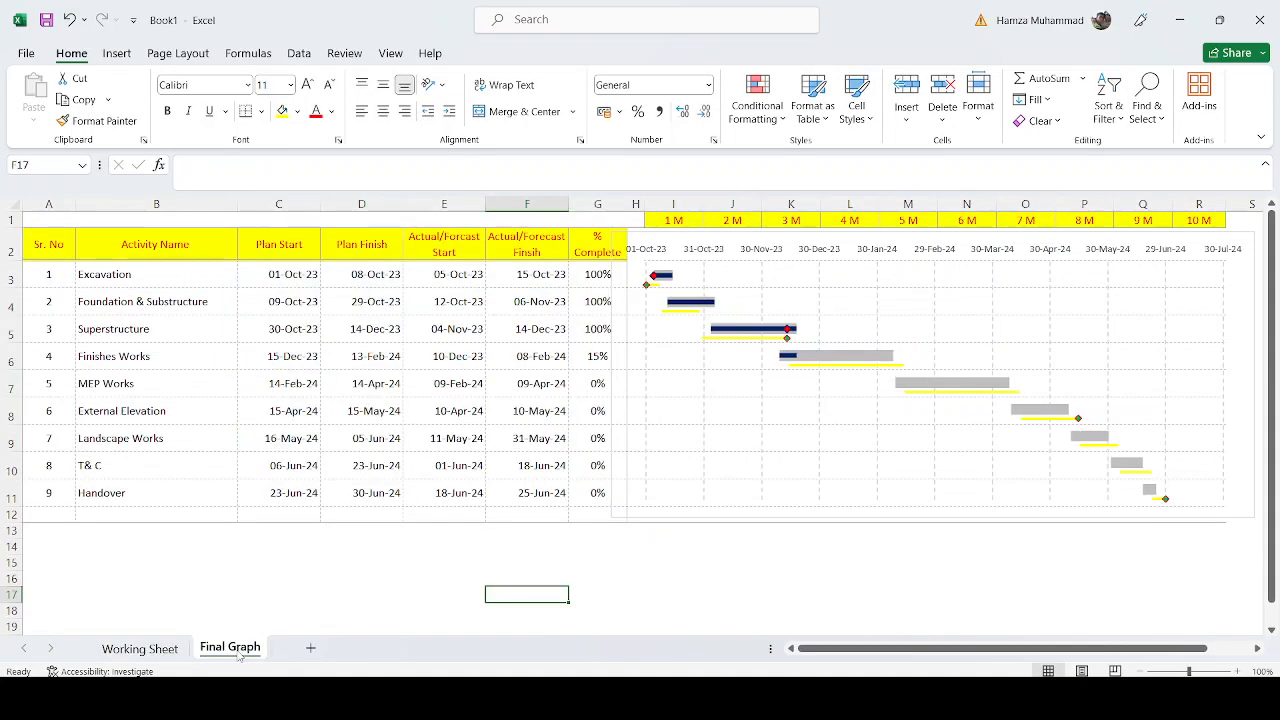
pyautogui.click(139, 649)
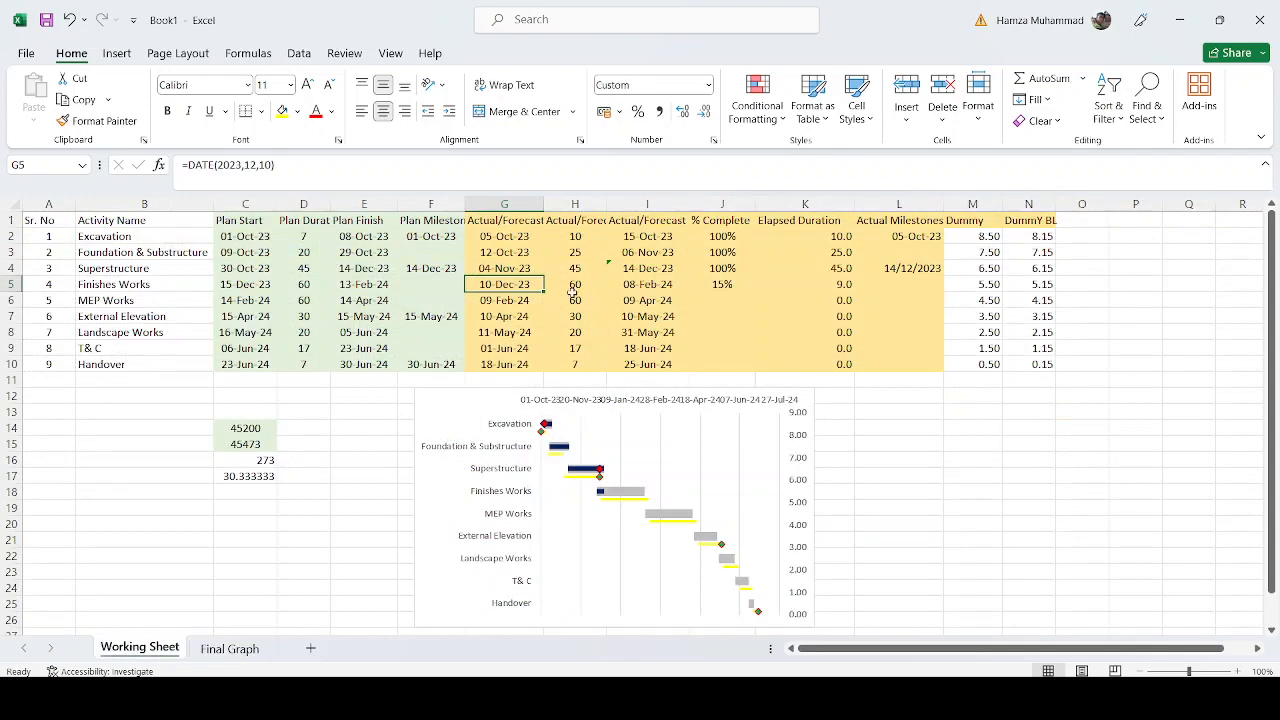
# Step: Compare the Superstructure row's actual dates and finish formula on the Working Sheet with its bar on the Final Graph
pyautogui.click(15, 268)
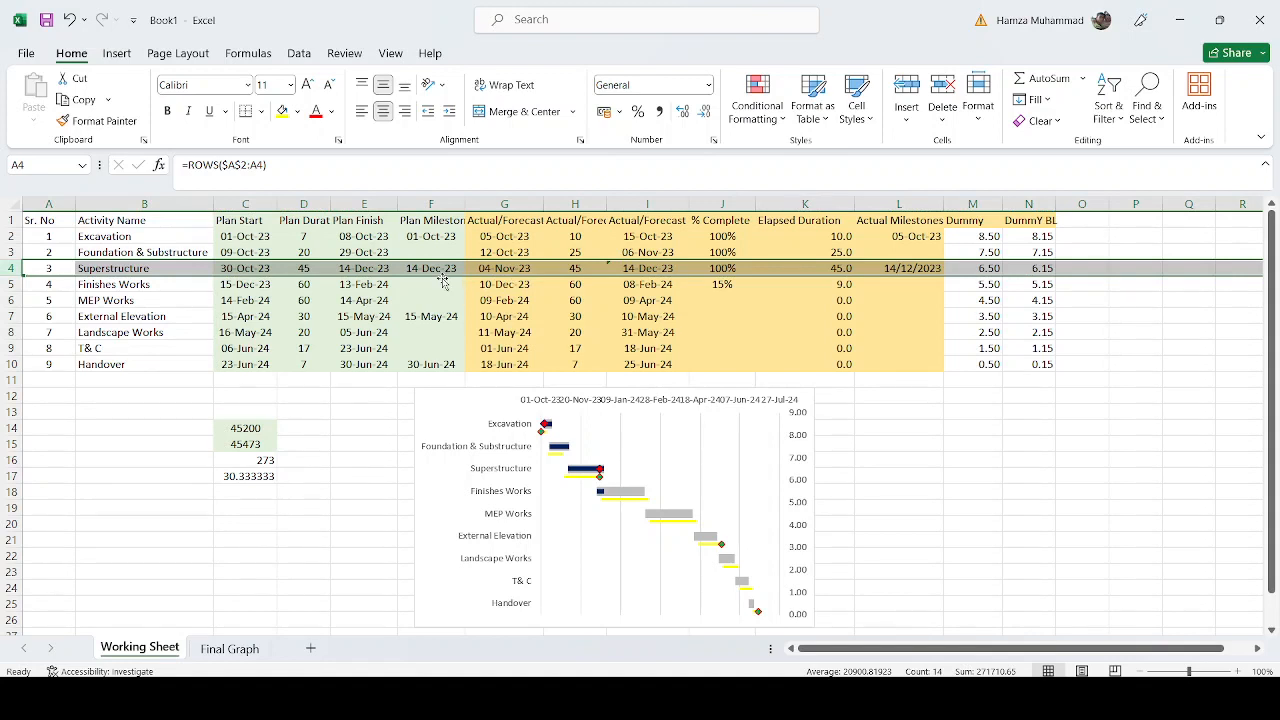
pyautogui.doubleClick(628, 268)
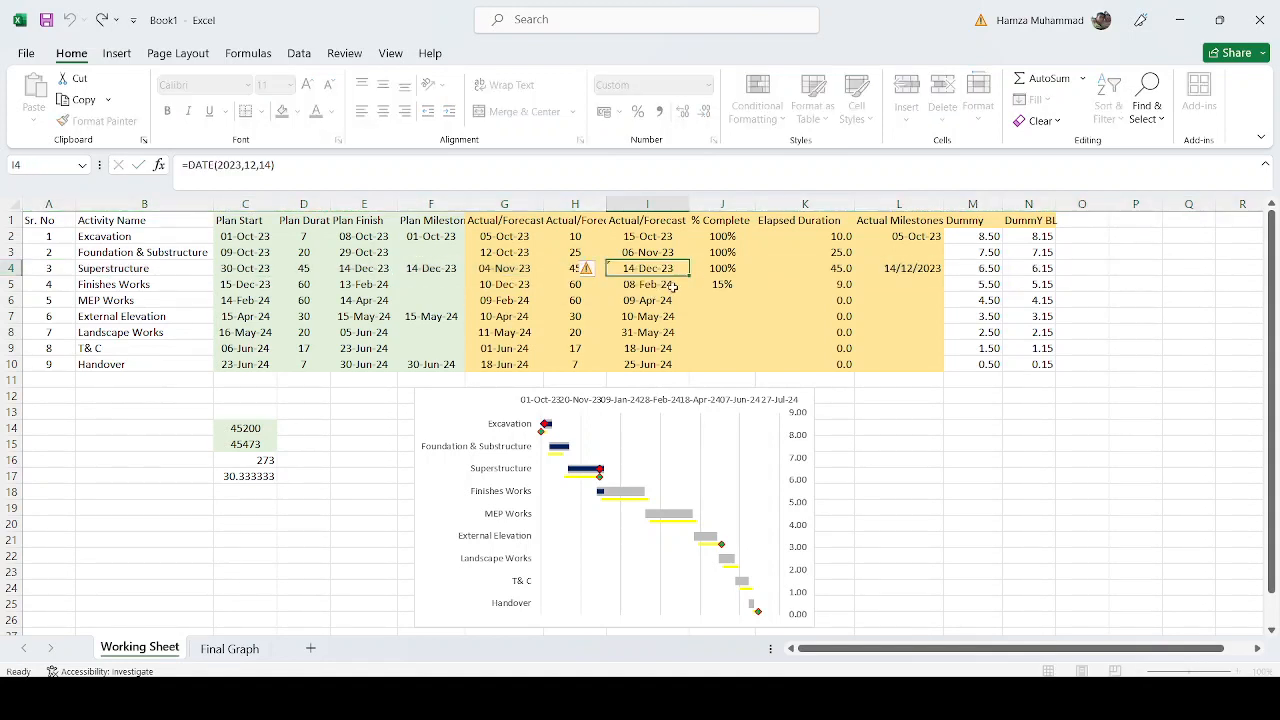
pyautogui.press('Escape')
pyautogui.click(229, 648)
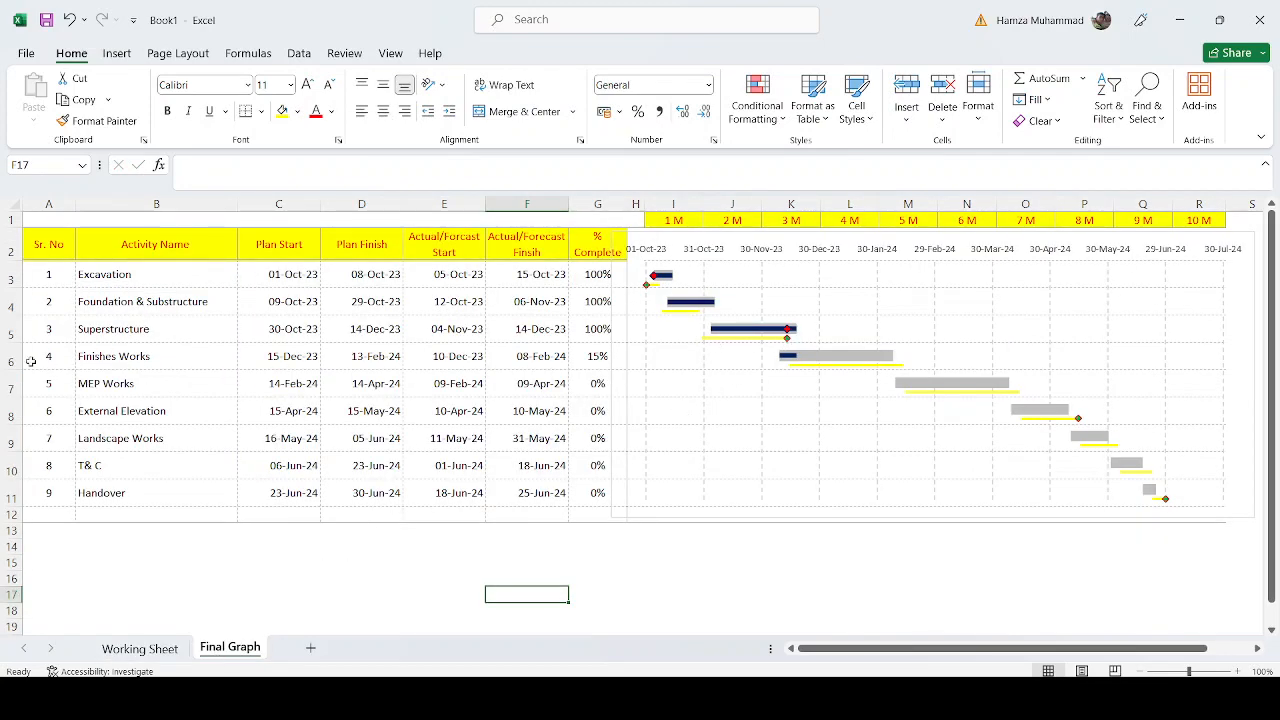
pyautogui.click(12, 330)
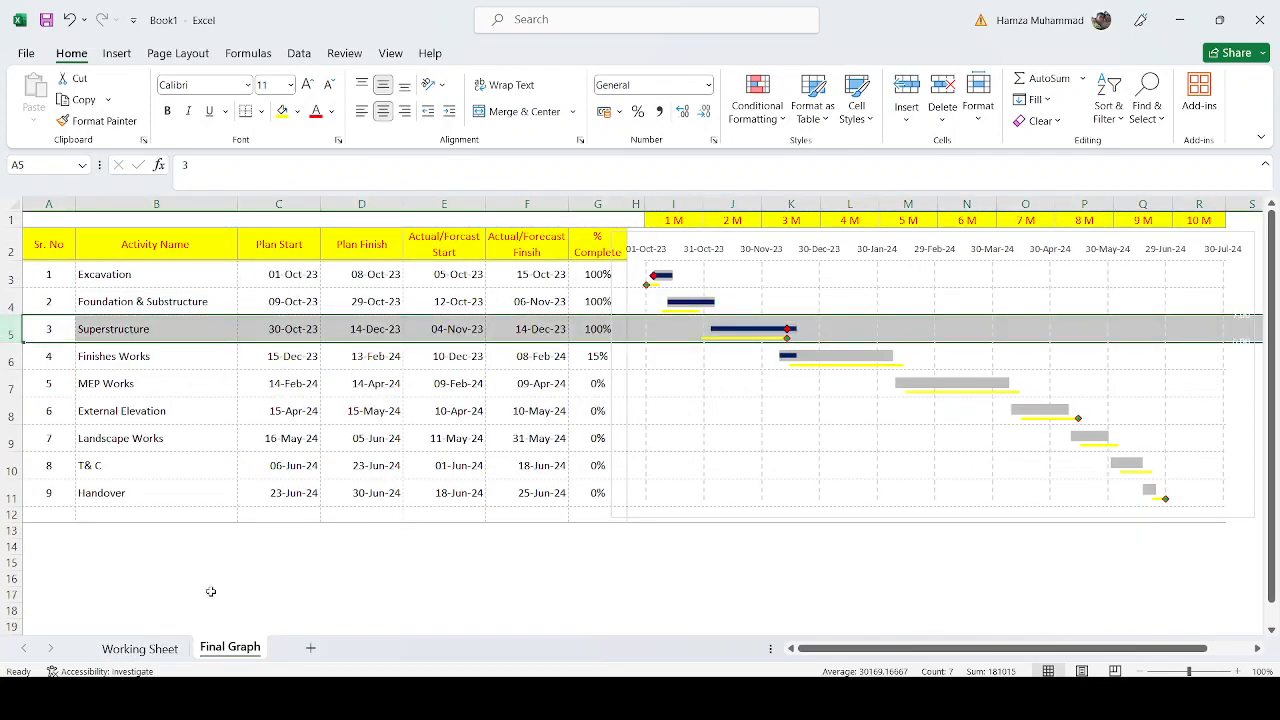
# Step: On the Working Sheet, replace the Superstructure actual duration in H4 with the formula =I4-G4
pyautogui.click(140, 649)
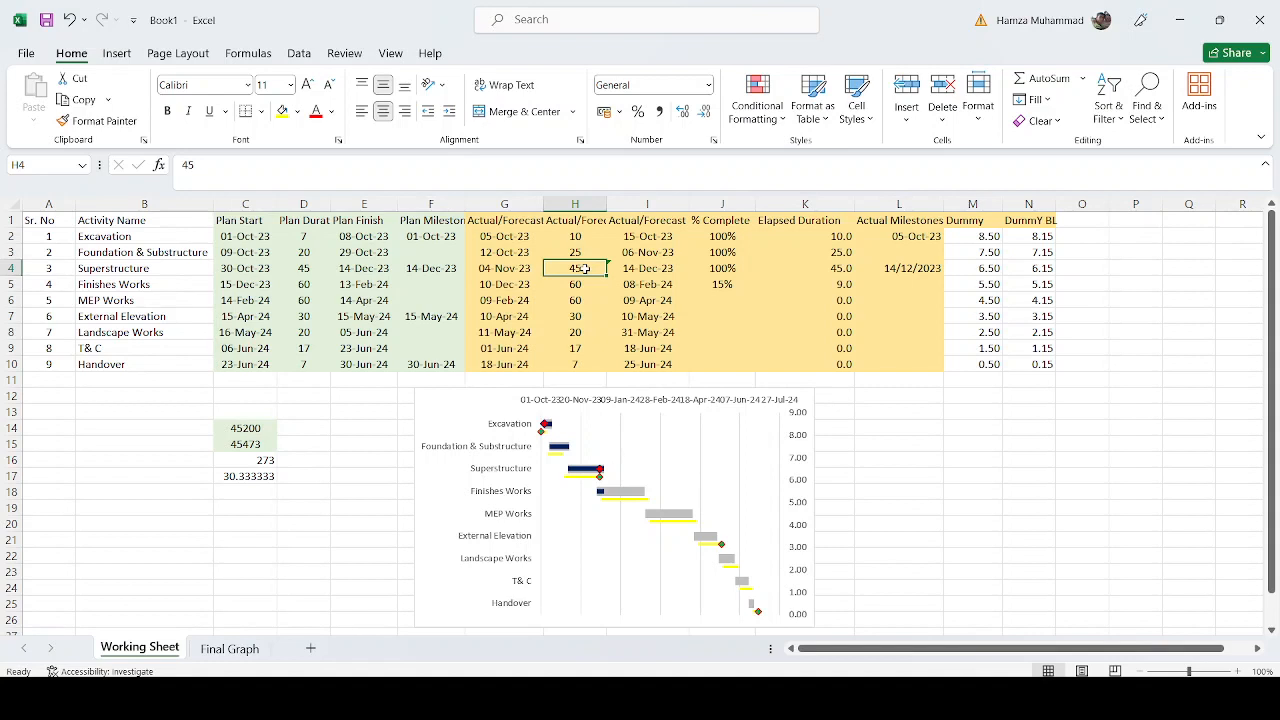
pyautogui.write('=')
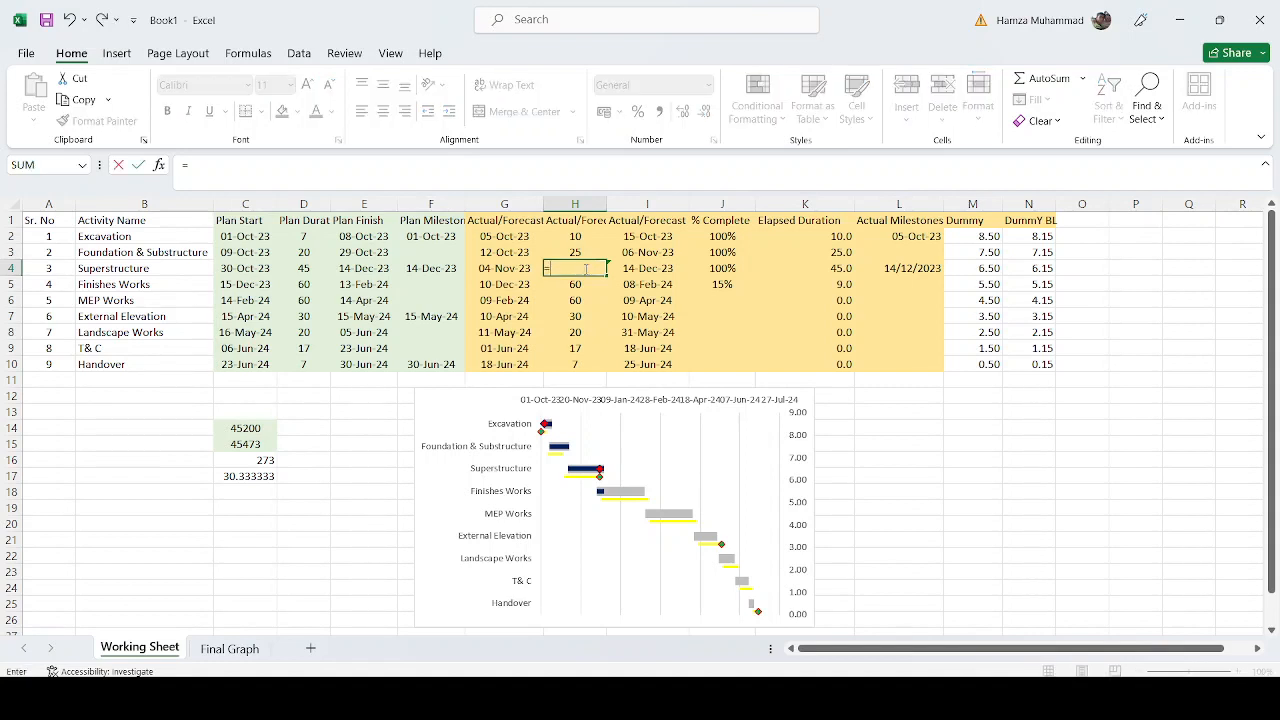
pyautogui.click(640, 268)
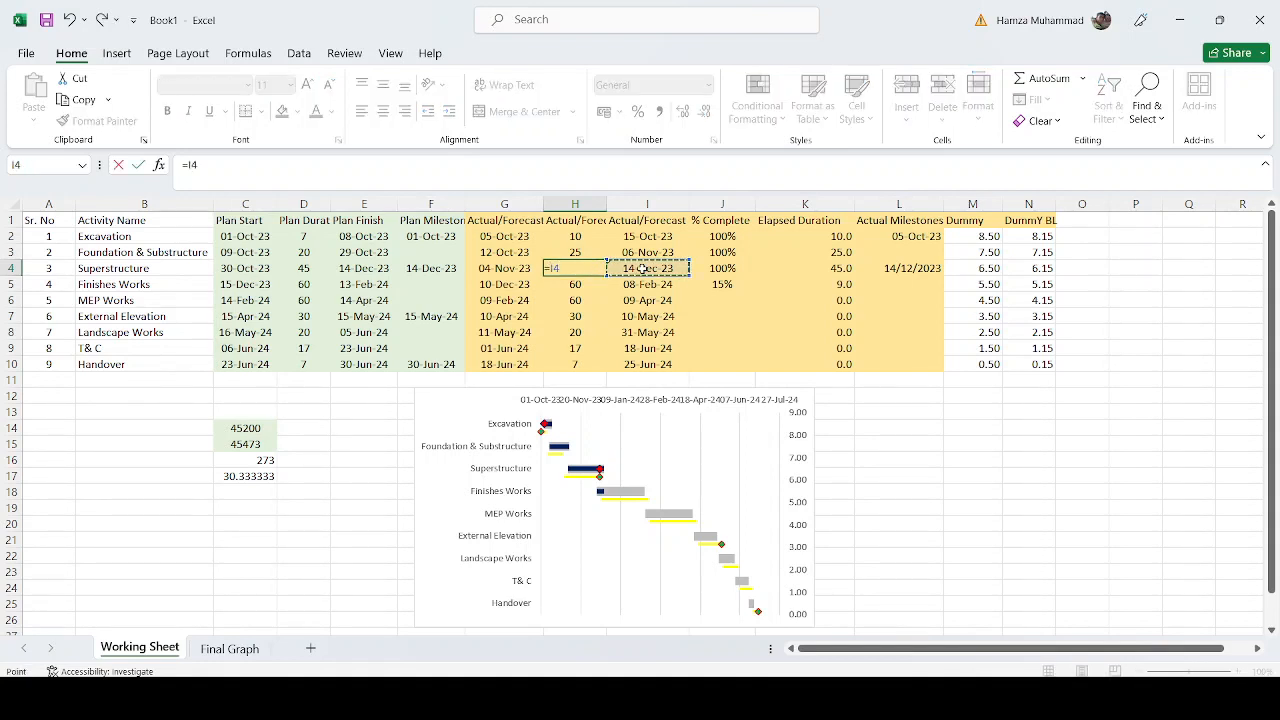
pyautogui.write('-')
pyautogui.click(493, 268)
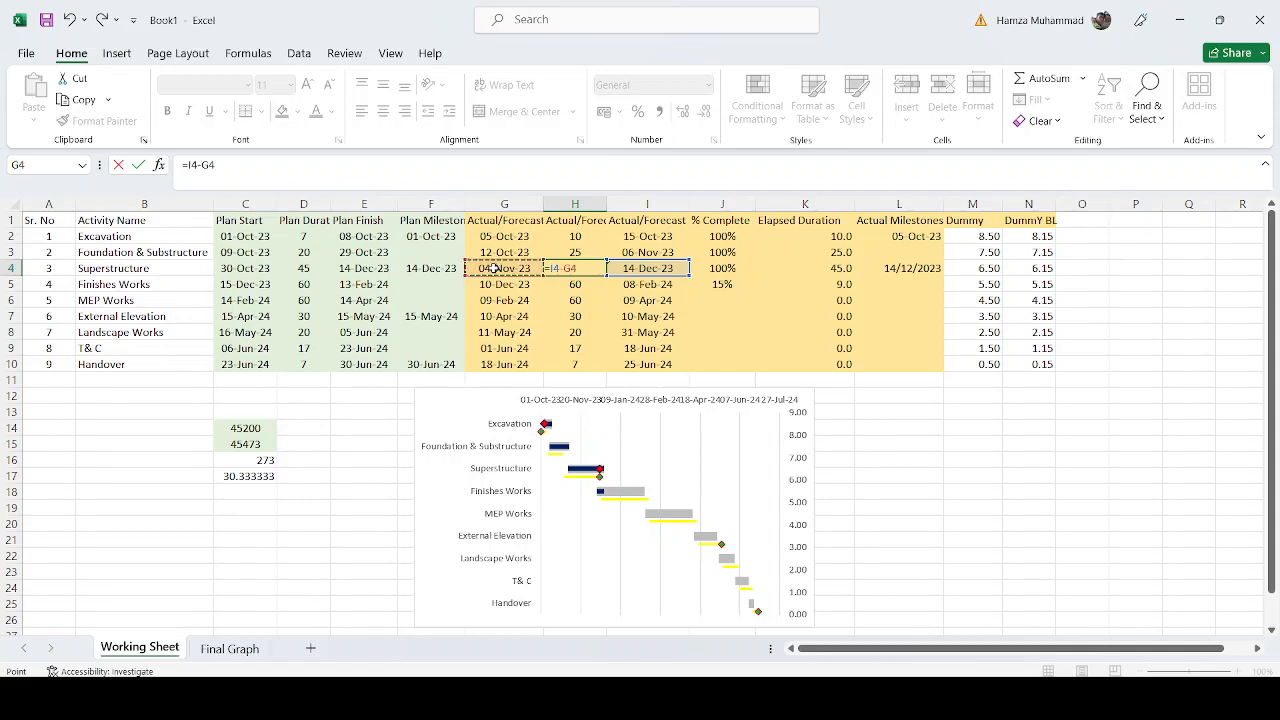
pyautogui.hotkey('ctrl', 'Return')
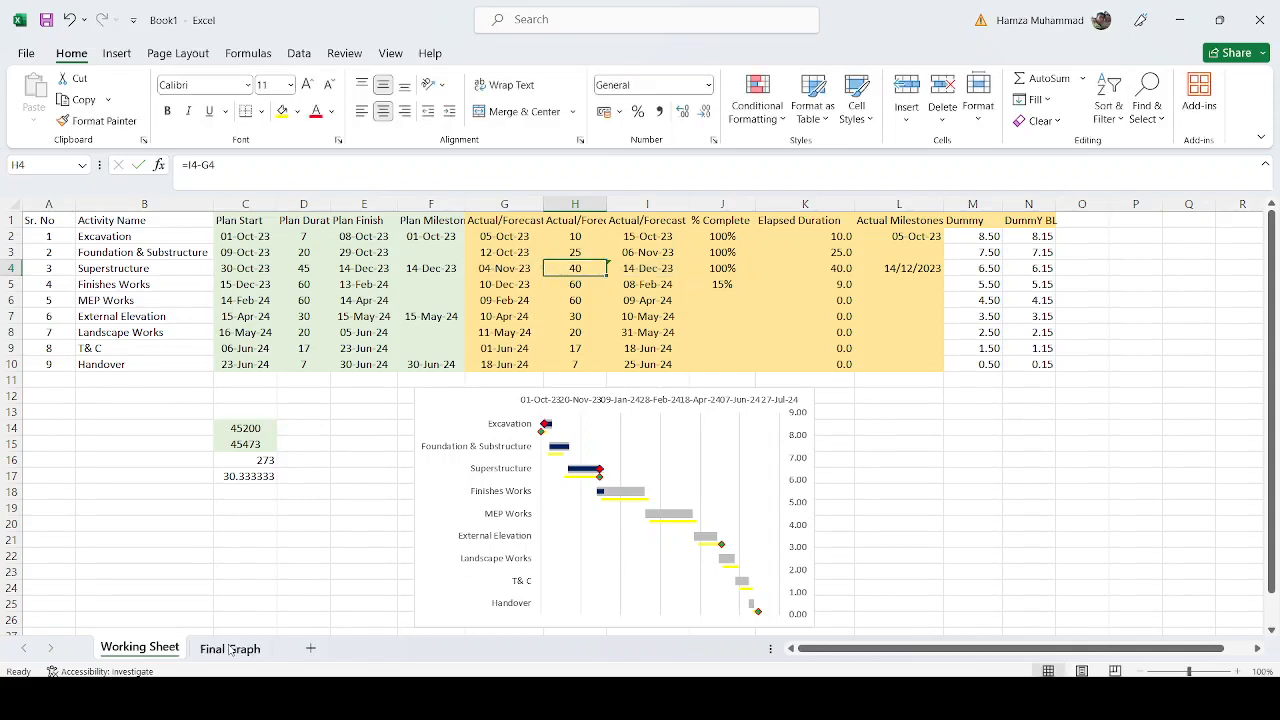
# Step: On the Final Graph sheet, widen the chart's plot area slightly to align its date gridlines with the month columns up to 10 M
pyautogui.click(230, 649)
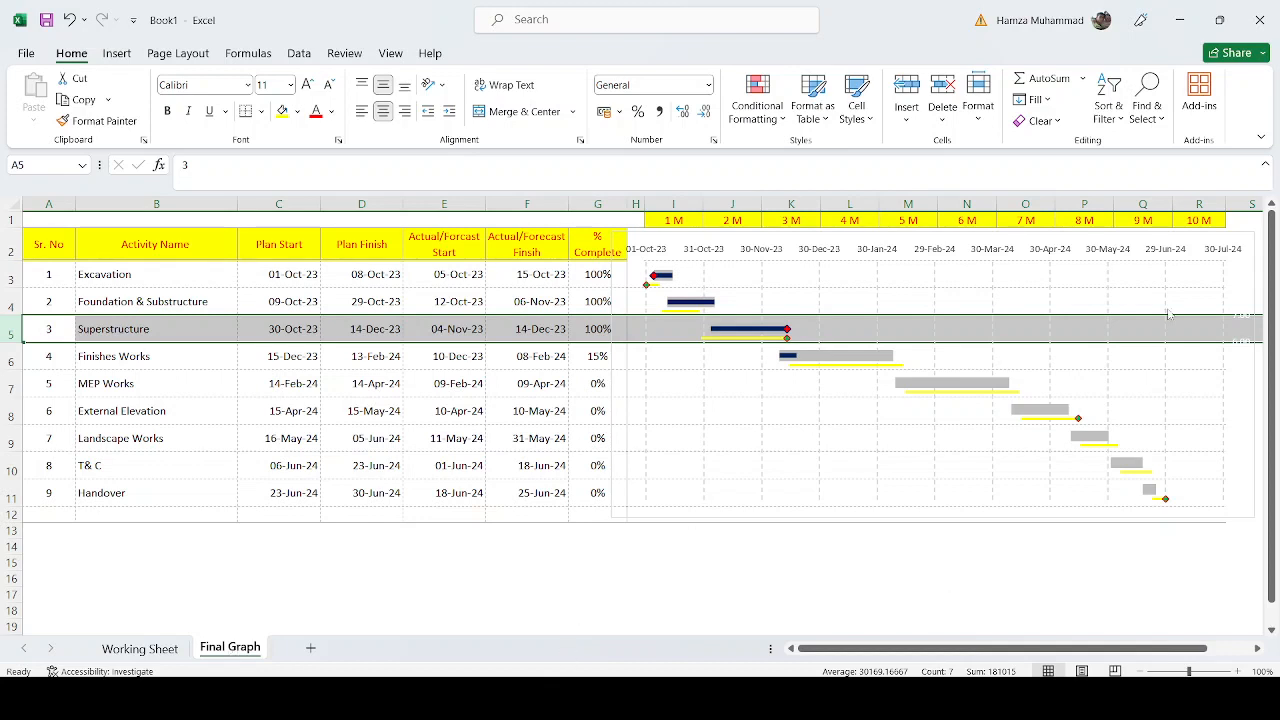
pyautogui.click(1144, 205)
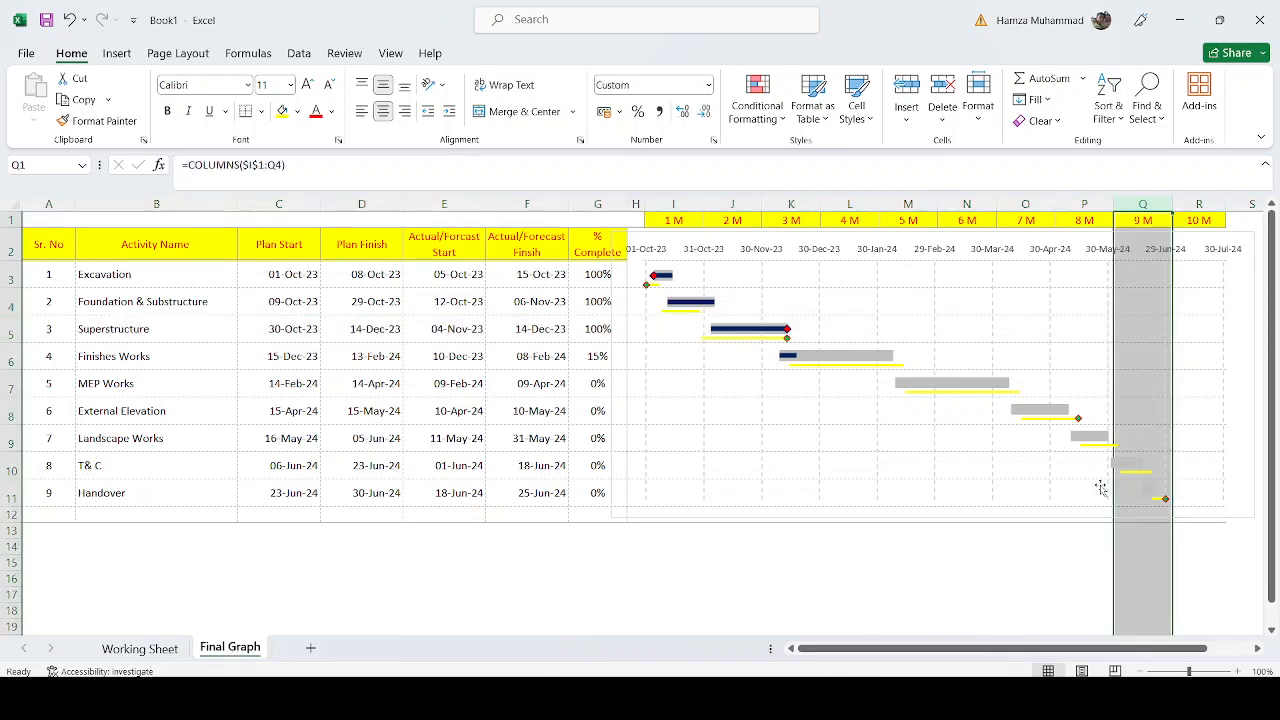
pyautogui.click(1145, 425)
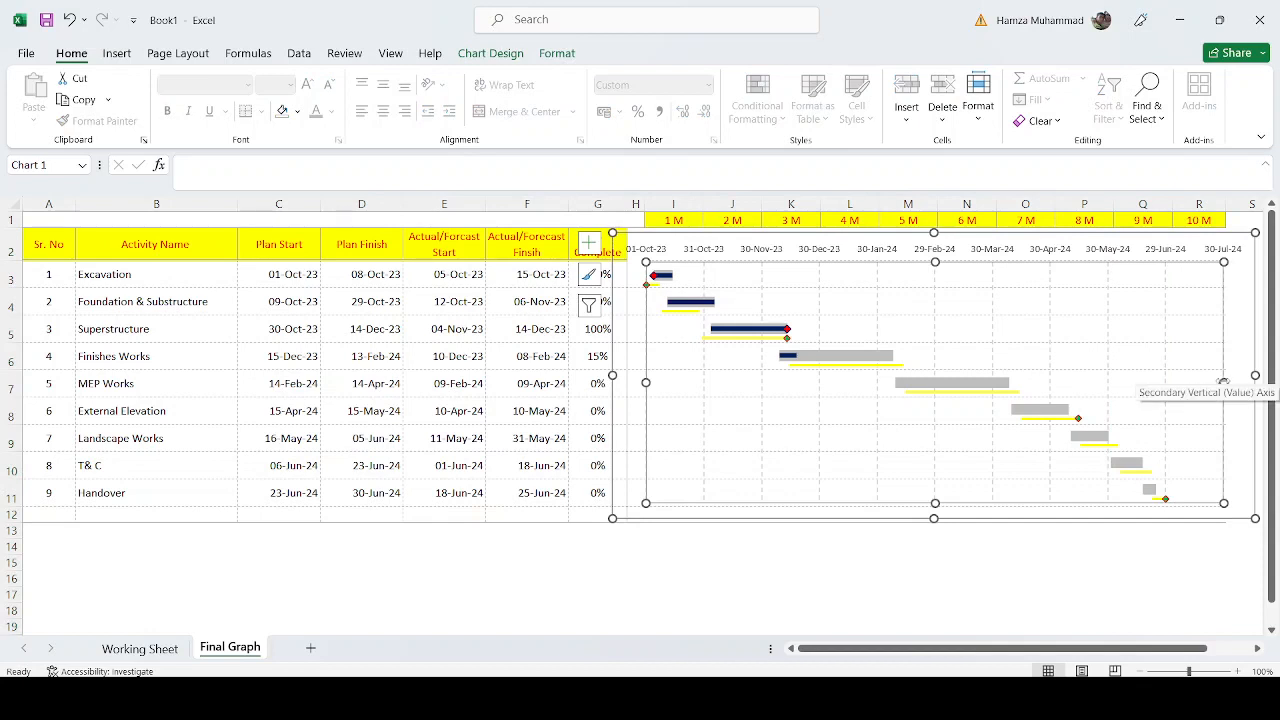
pyautogui.moveTo(1224, 381); pyautogui.dragTo(1225, 380)
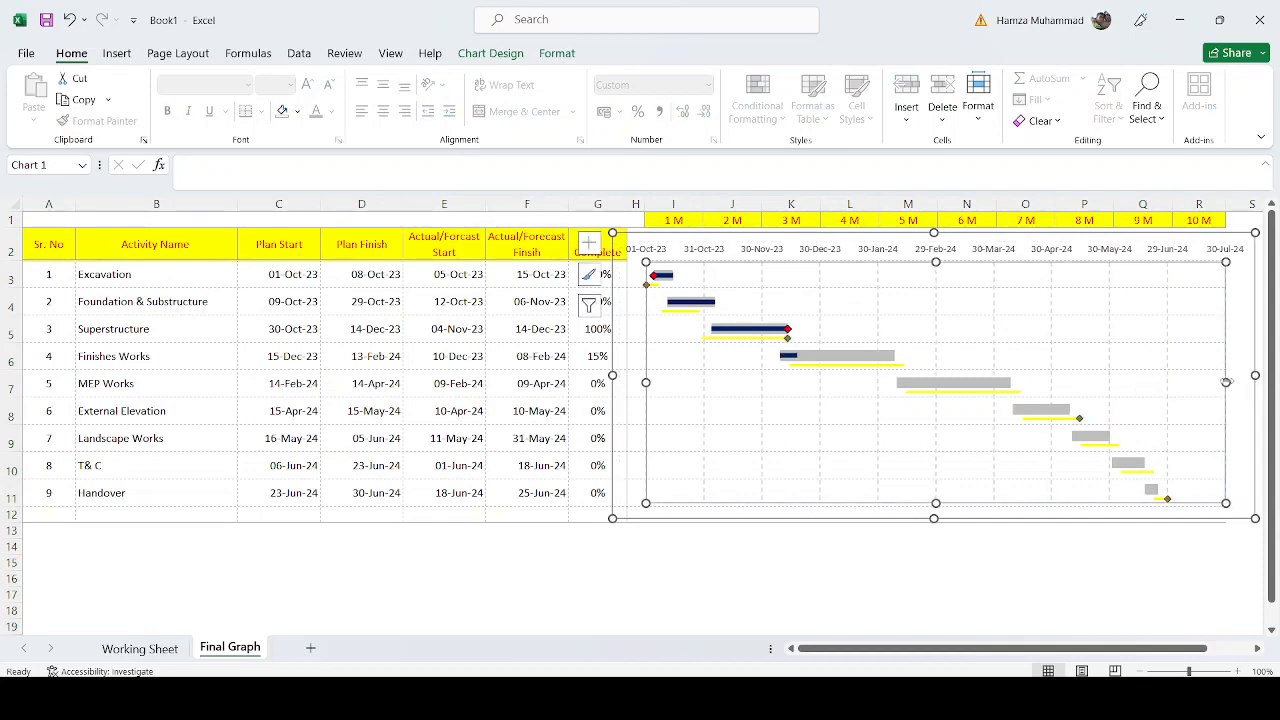
pyautogui.moveTo(1226, 382); pyautogui.dragTo(1228, 382)
pyautogui.click(1020, 591)
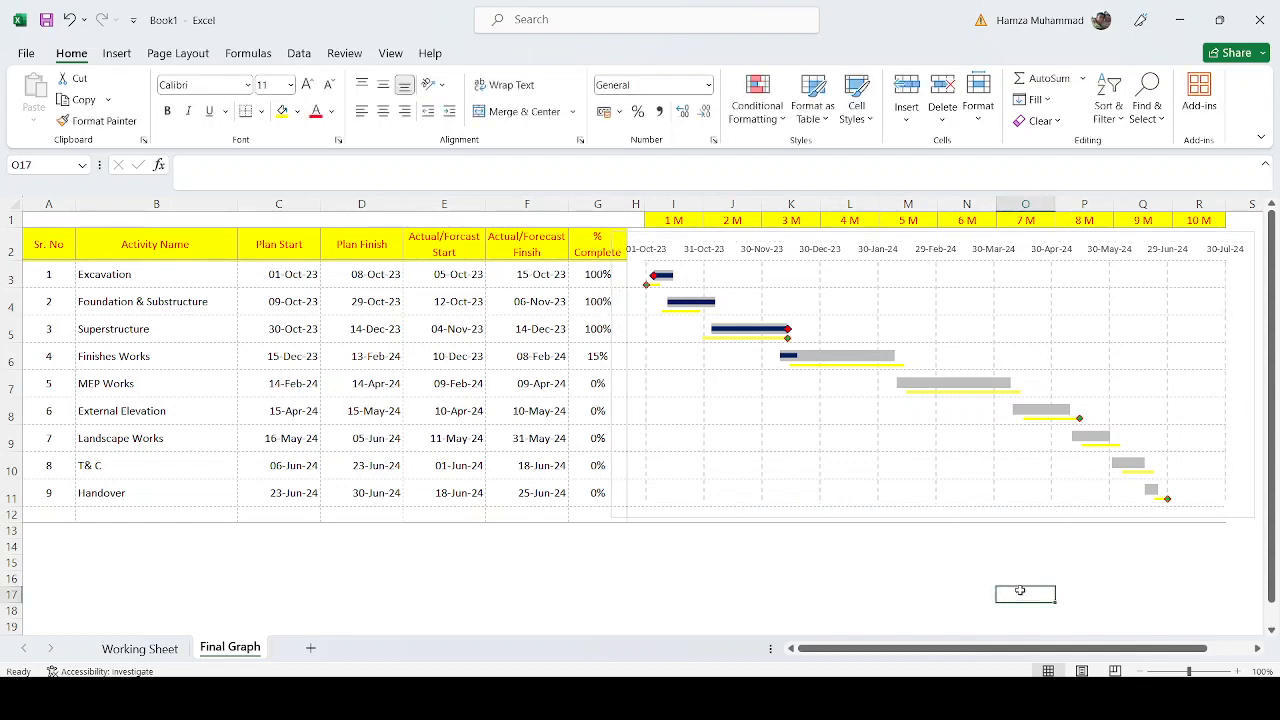